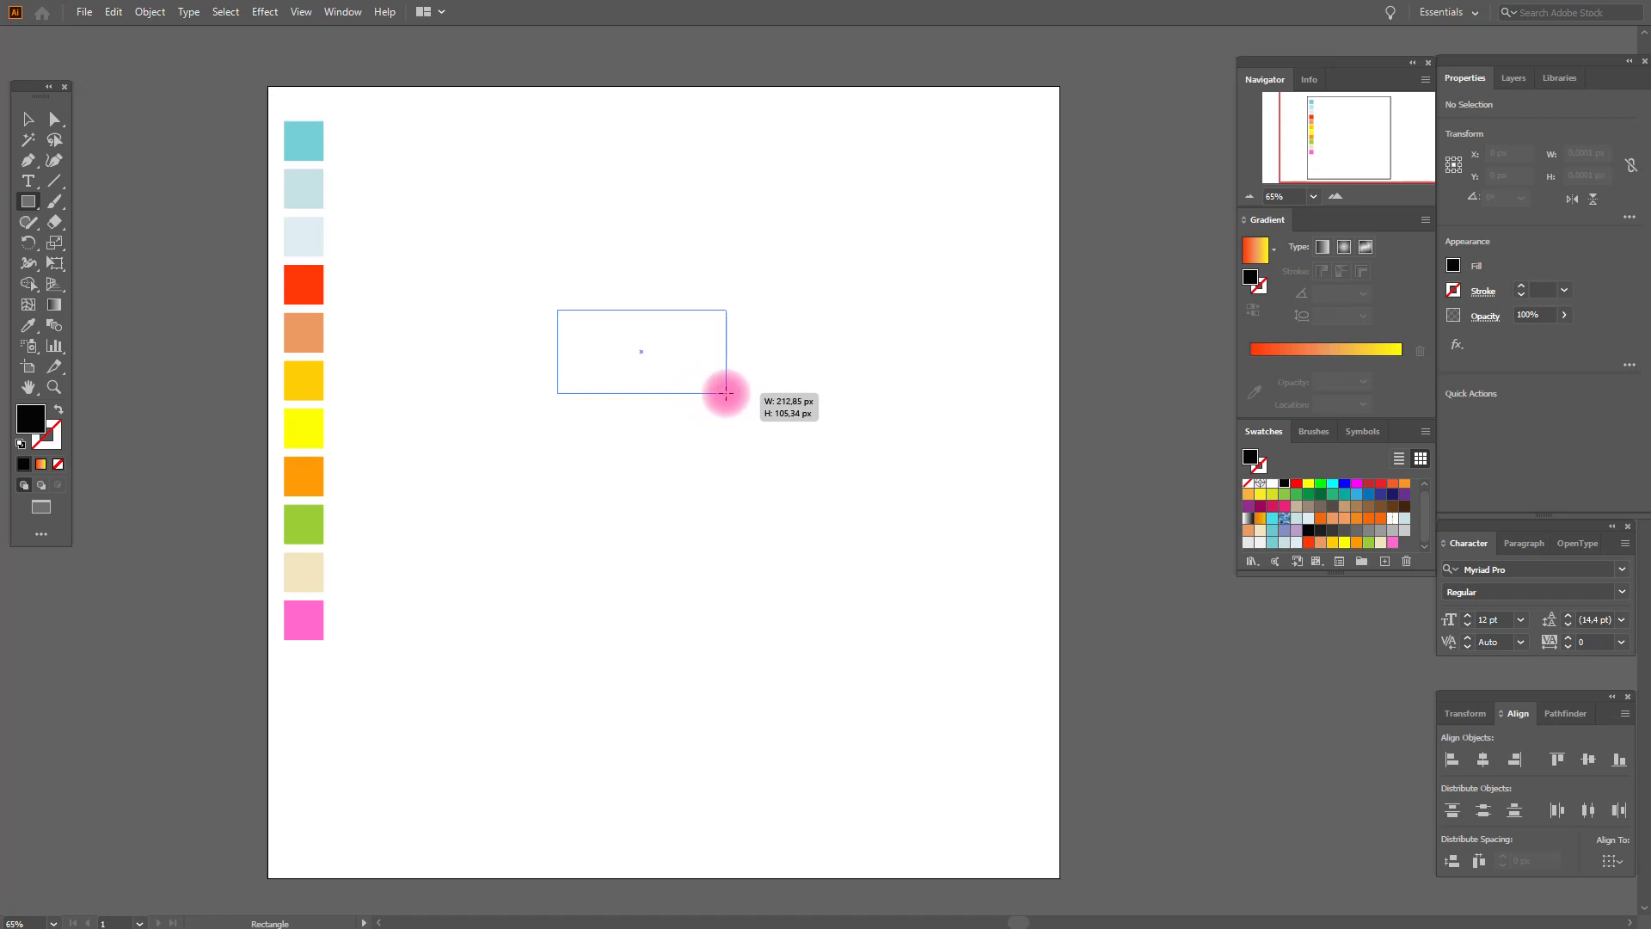
- Draw a black rectangle about 334 × 352 px overlapping the small rectangle's lower edge and align both by their horizontal centers
mouse_move(515, 380)
left_mouse_down()
mouse_move(607, 412)
mouse_move(745, 539)
mouse_move(780, 661)
left_mouse_up()
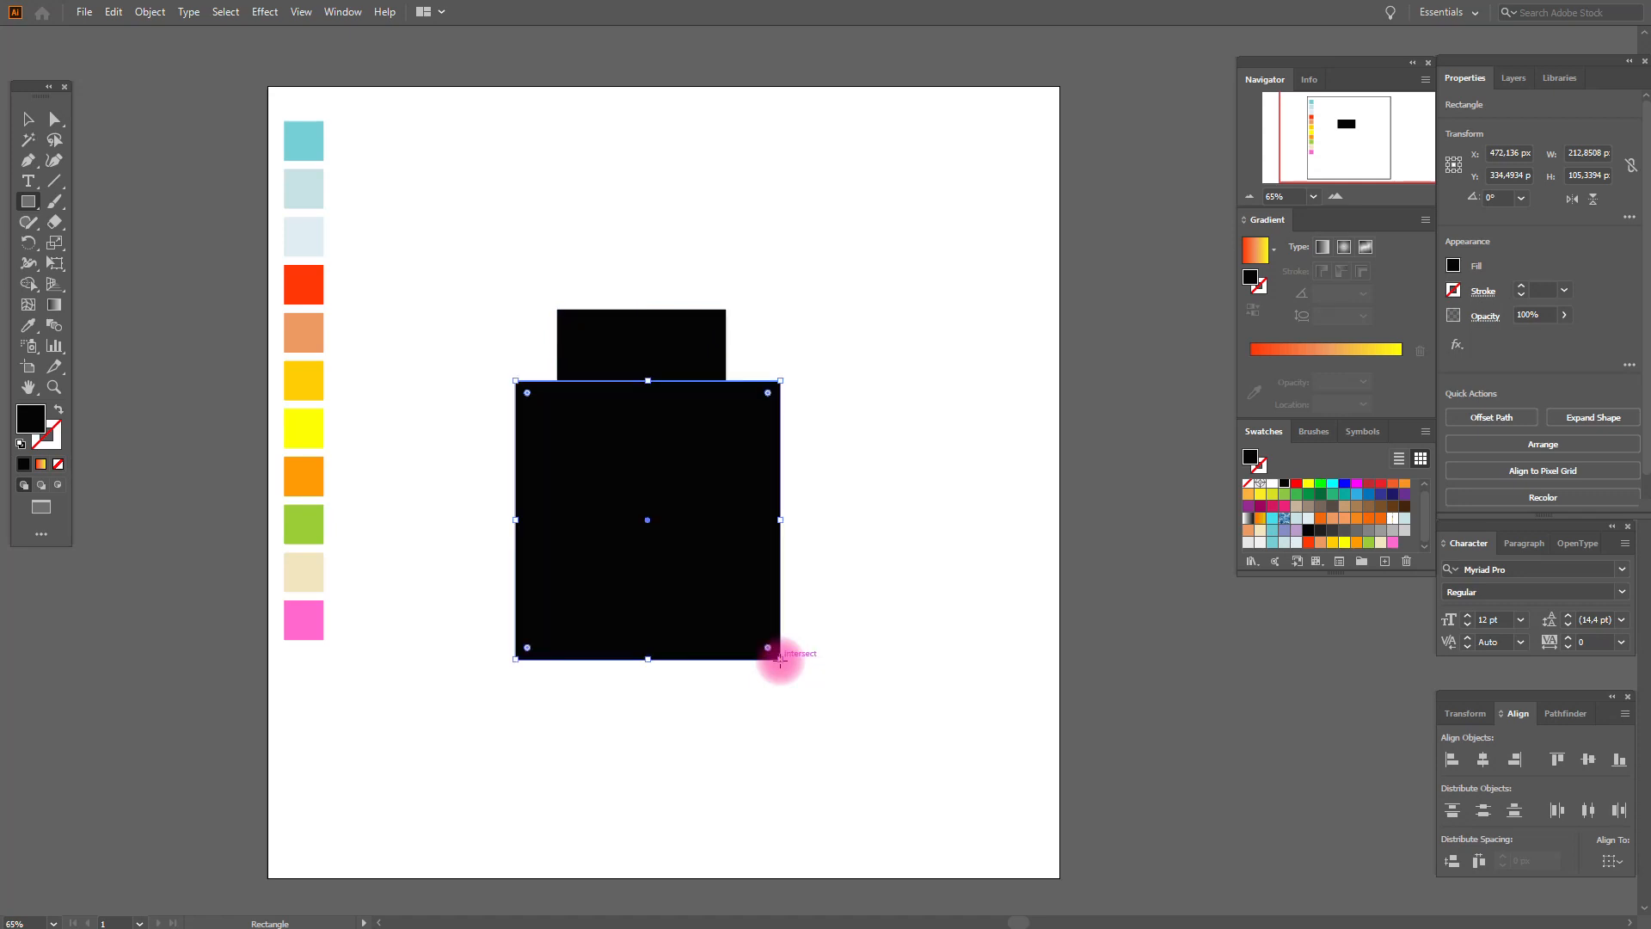
left_click(28, 118)
left_click_drag(541, 275, 728, 555)
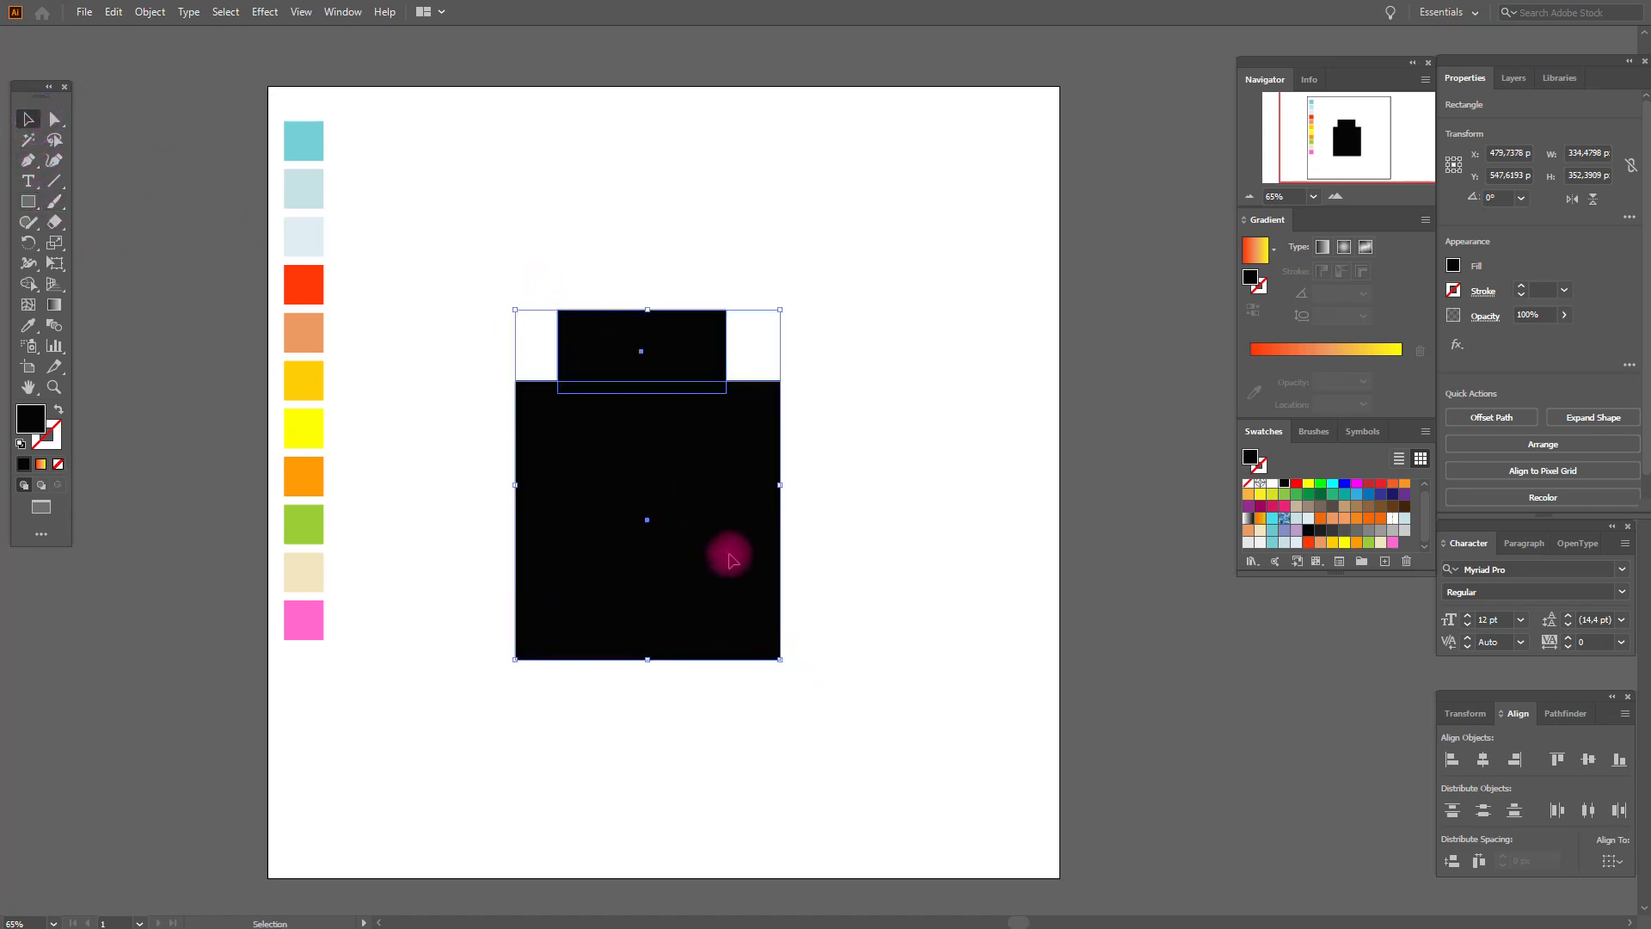
left_click(1492, 768)
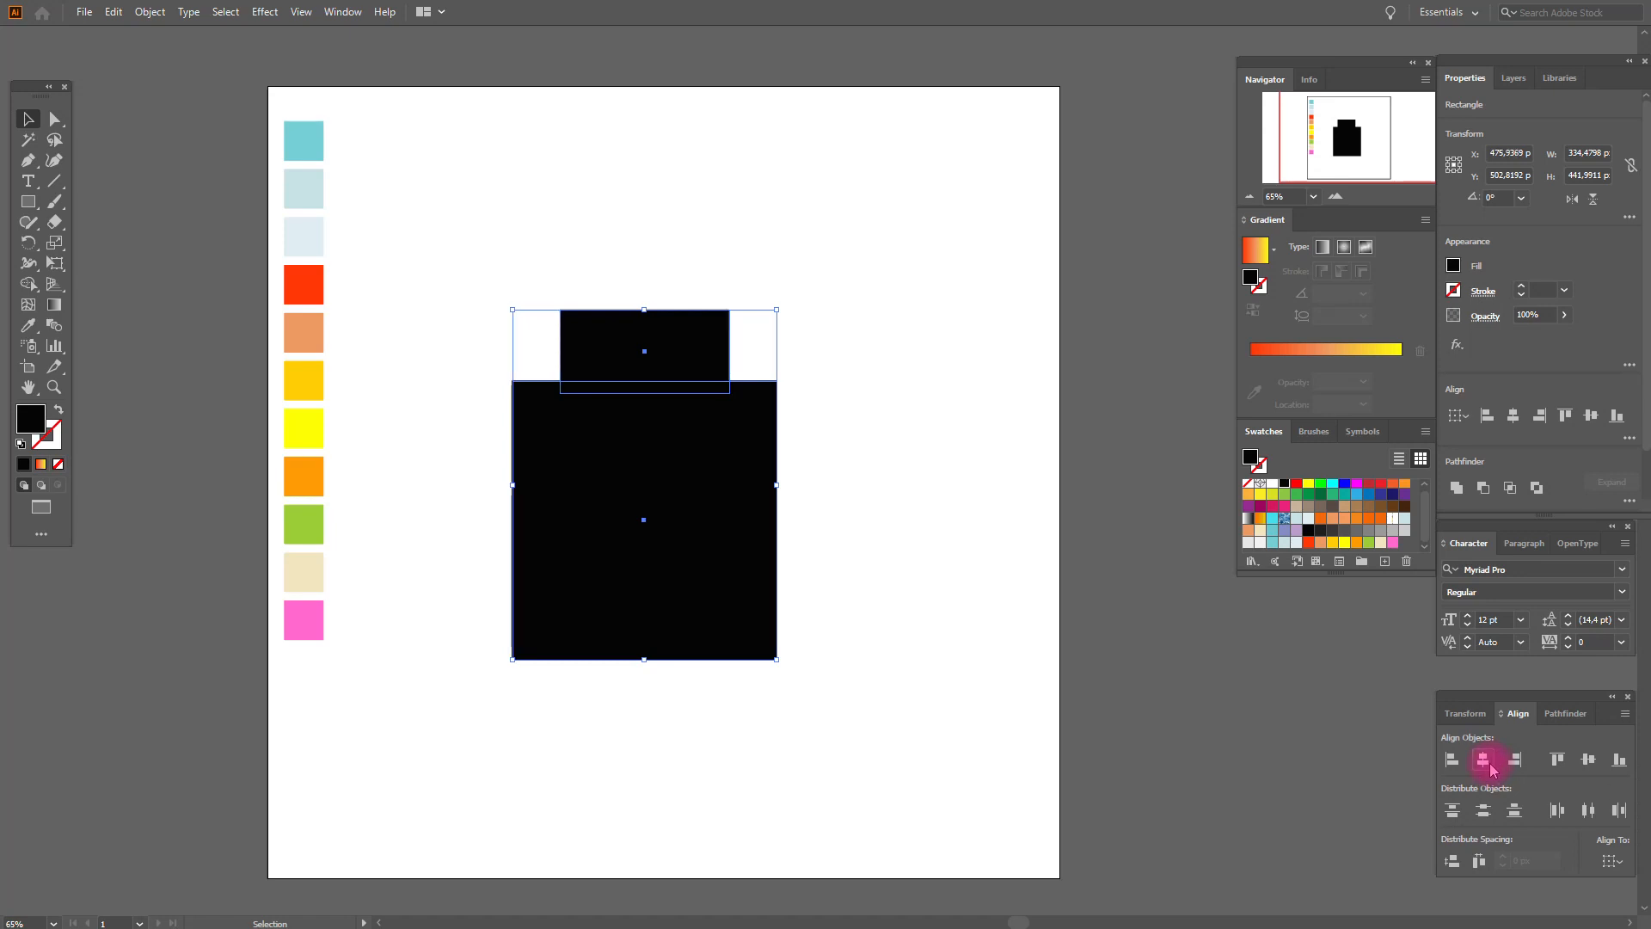
- Unite the two overlapping black rectangles into a single jar silhouette
left_click(1577, 719)
left_click(1453, 760)
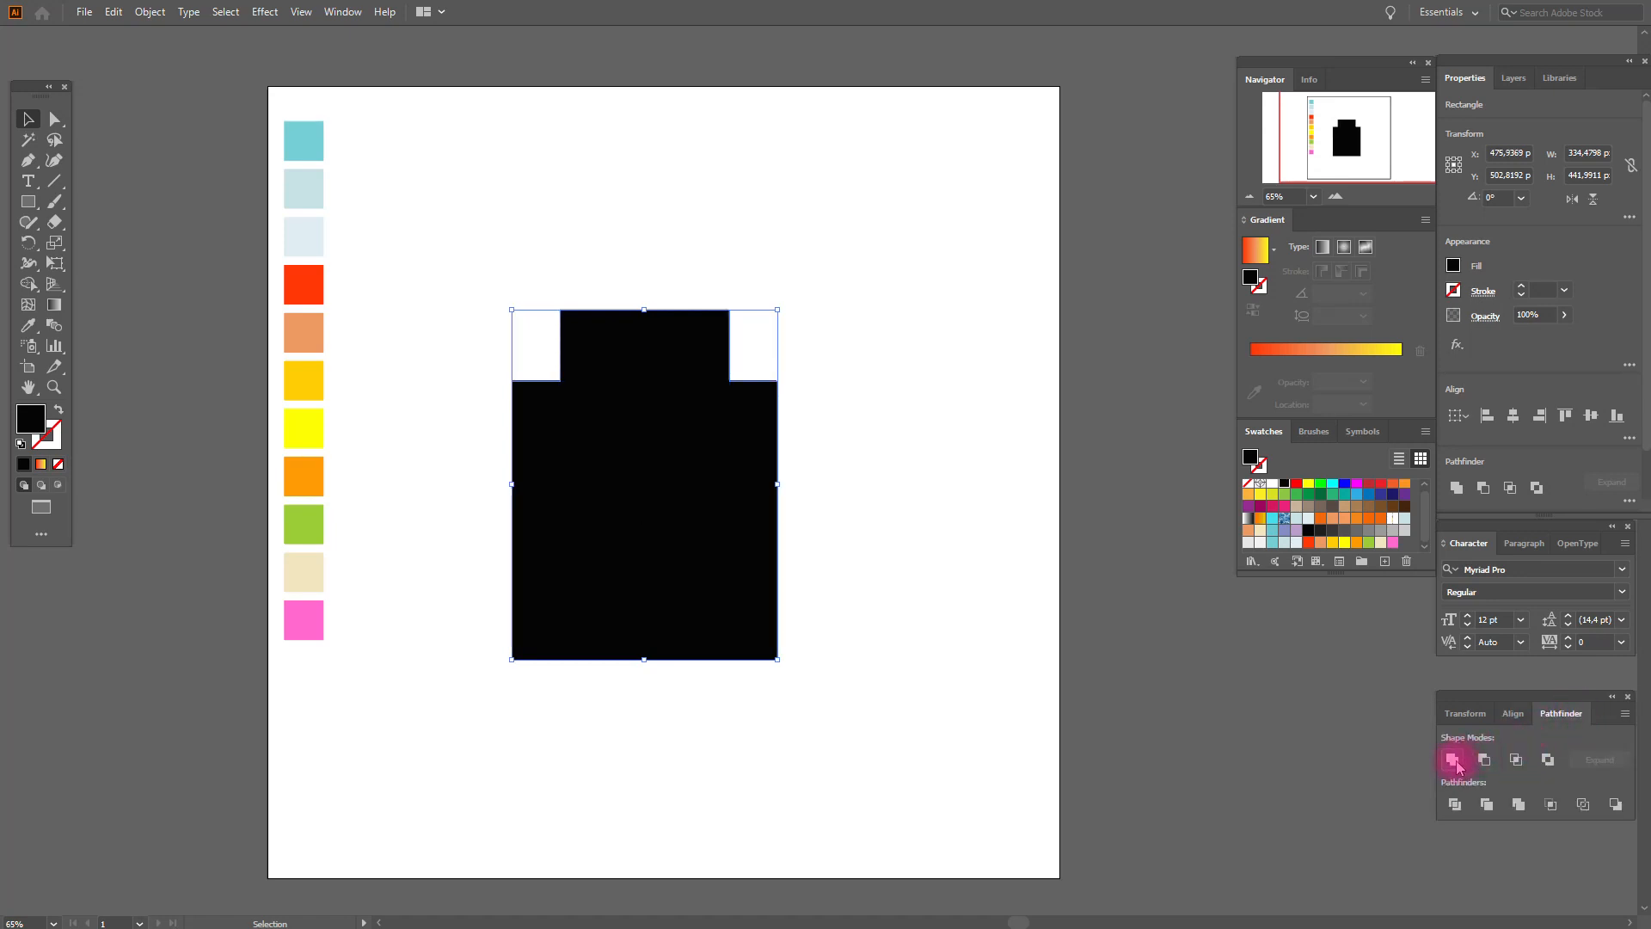
left_click(864, 514)
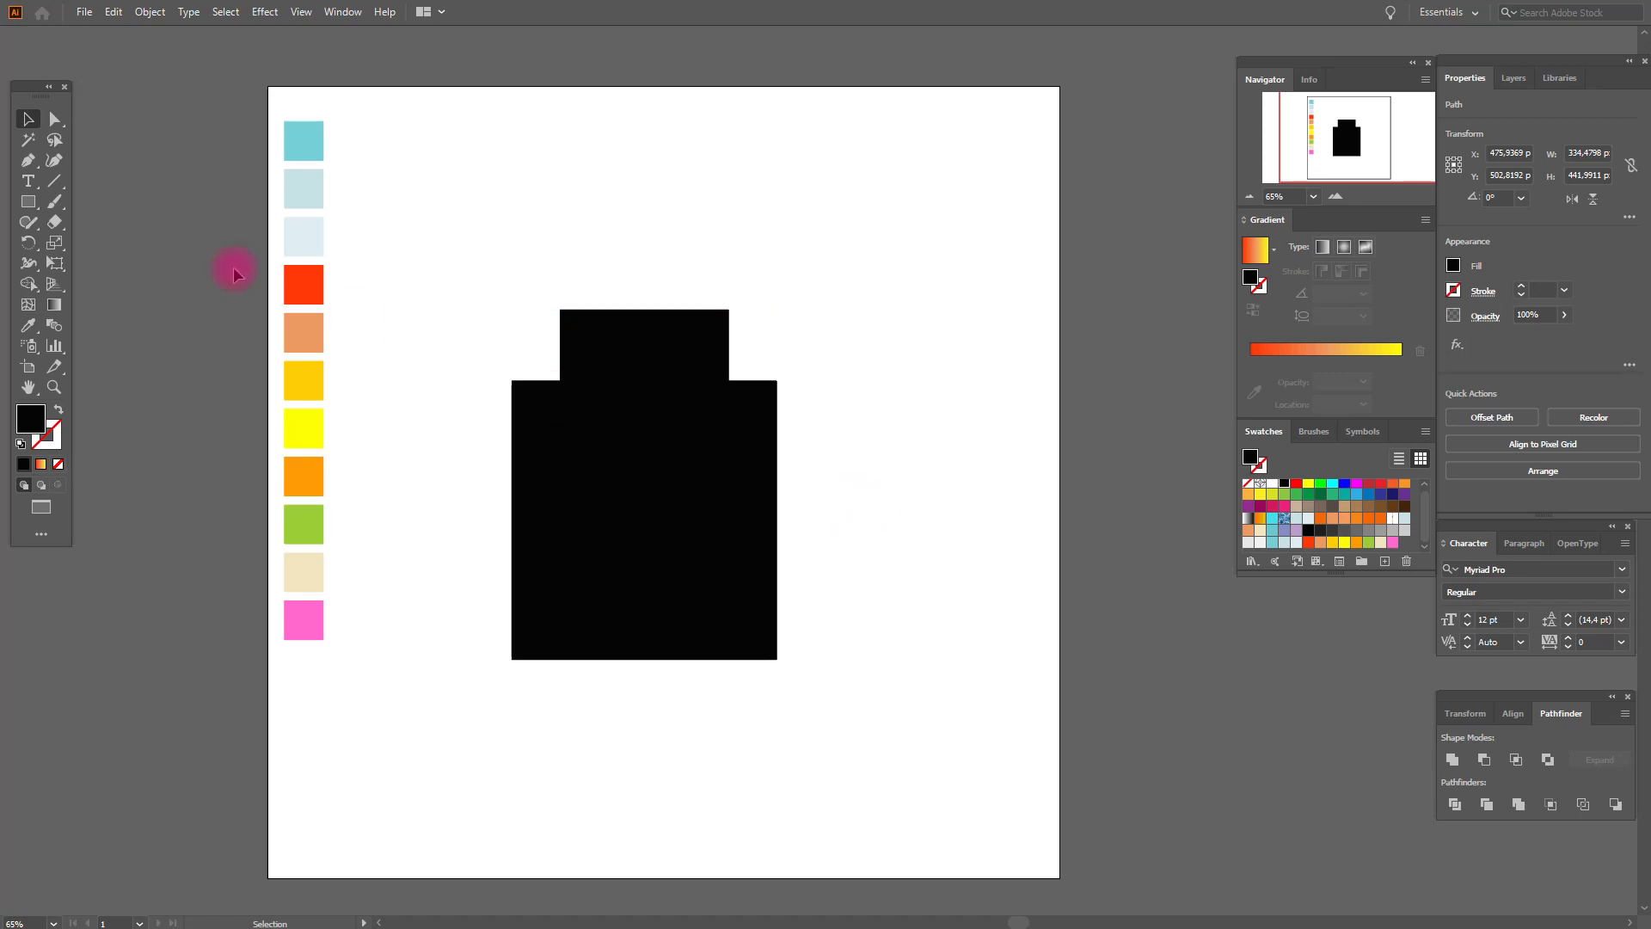
- Round the jar's body corners and neck joints to a radius of about 26 px, leaving the two top neck corners square
left_click(54, 119)
left_click_drag(468, 365, 846, 674)
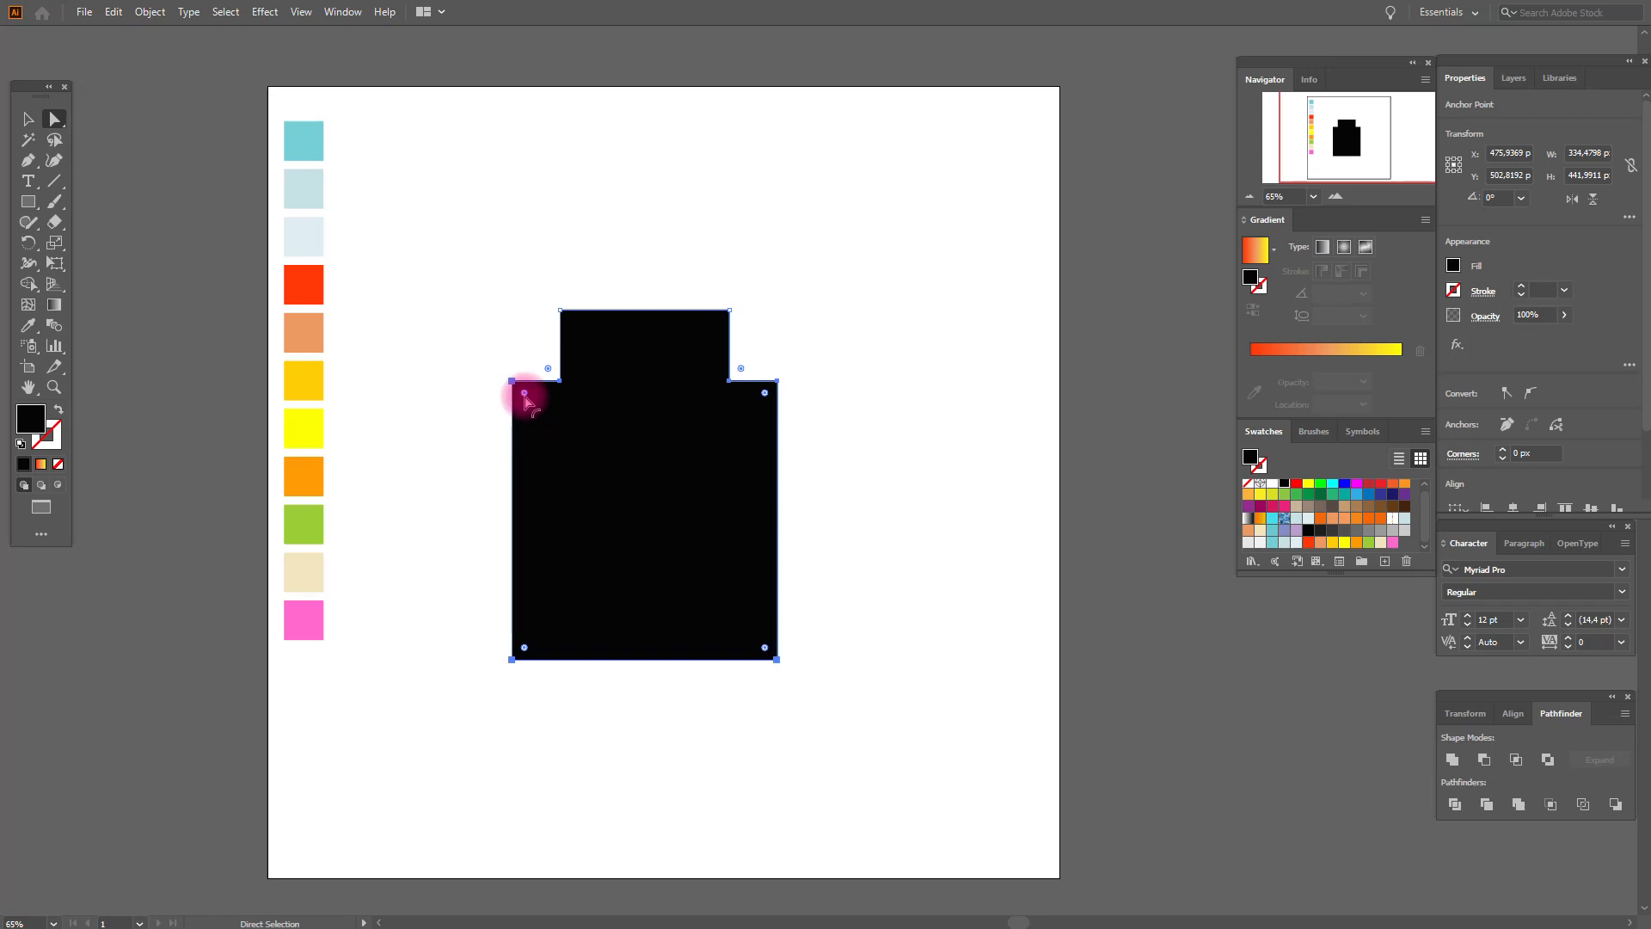
left_click_drag(524, 396, 532, 403)
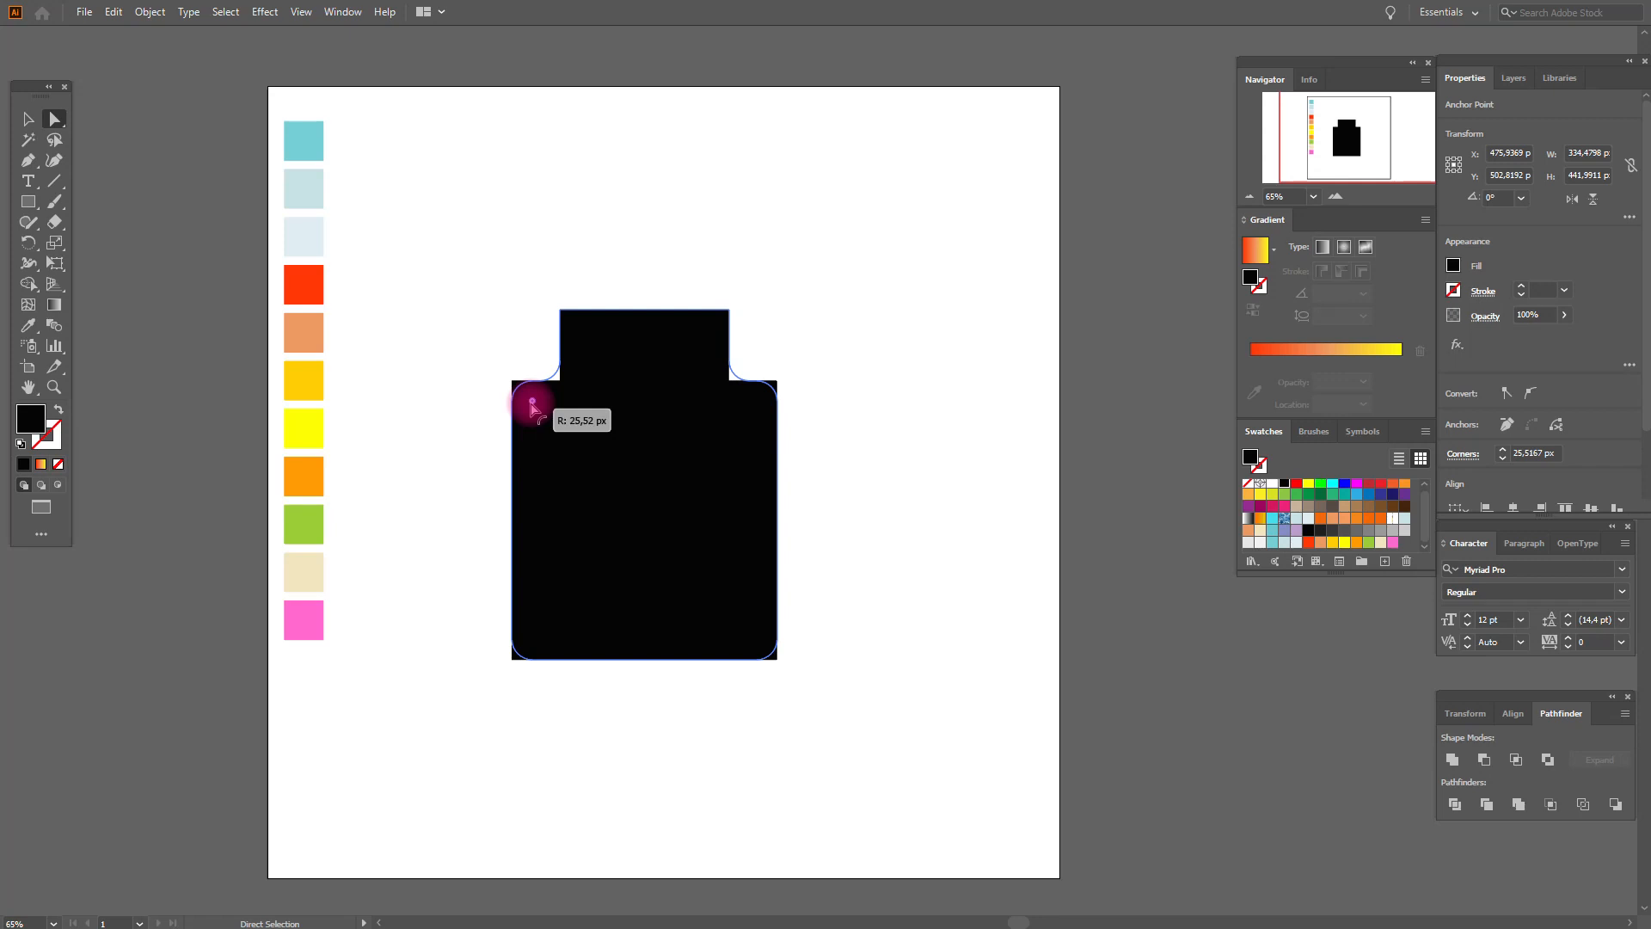
left_click_drag(531, 404, 532, 405)
left_click(496, 376)
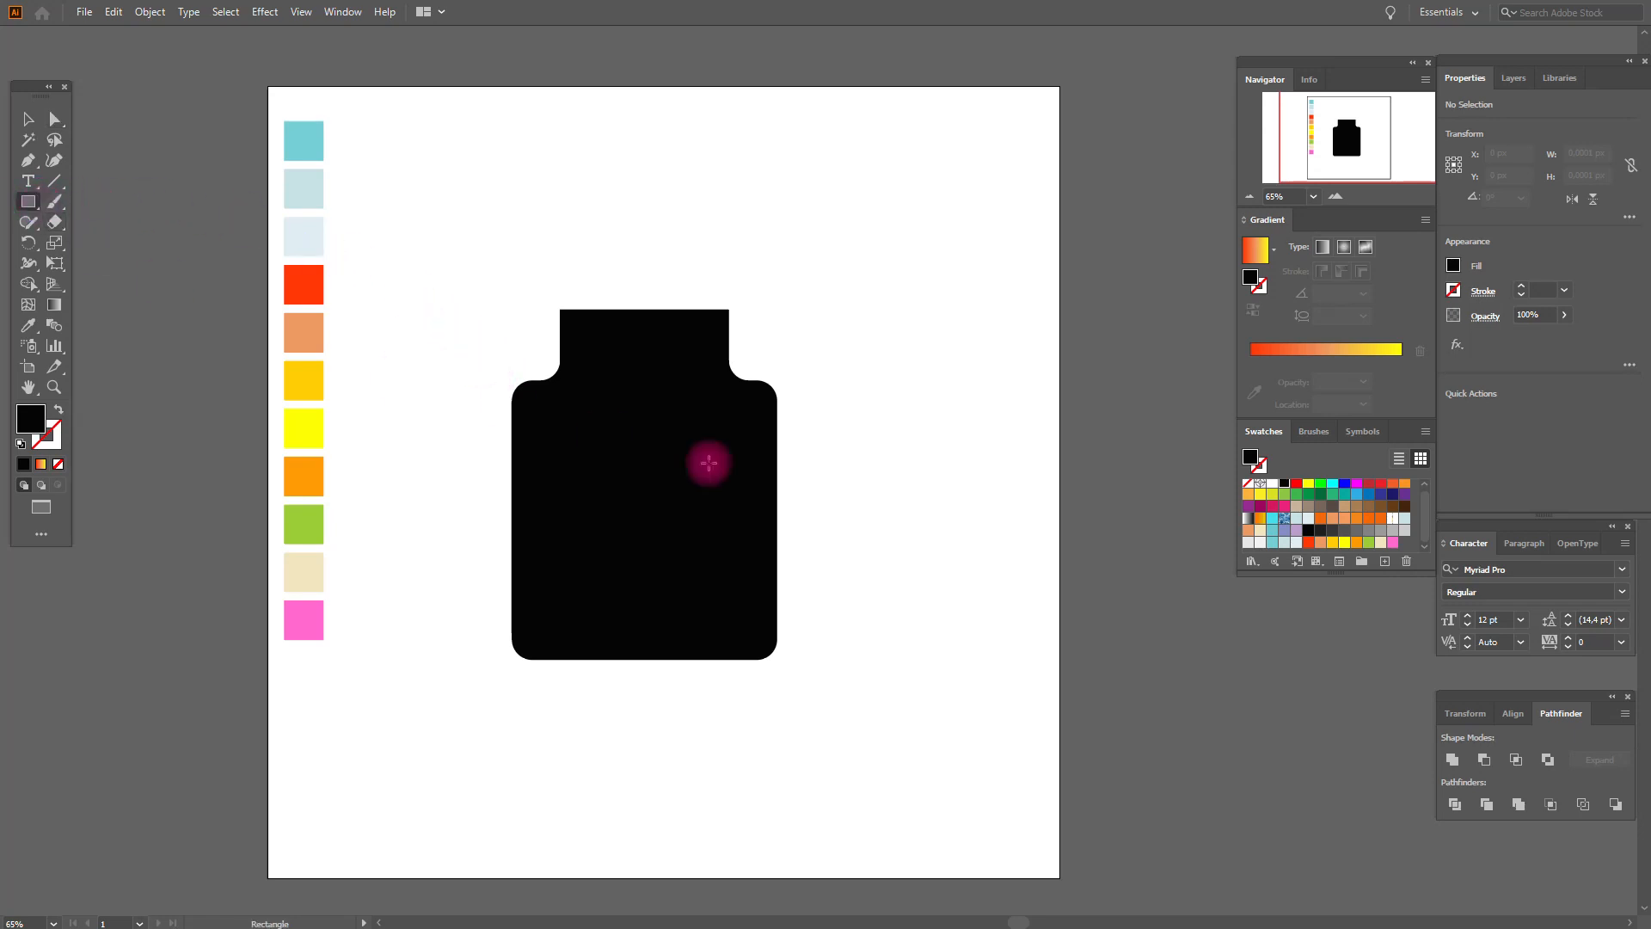
- Draw a rectangle about 113 × 260 px over the jar's right edge and move its two outer corners inward to form a tapered handle
left_click_drag(752, 415, 841, 618)
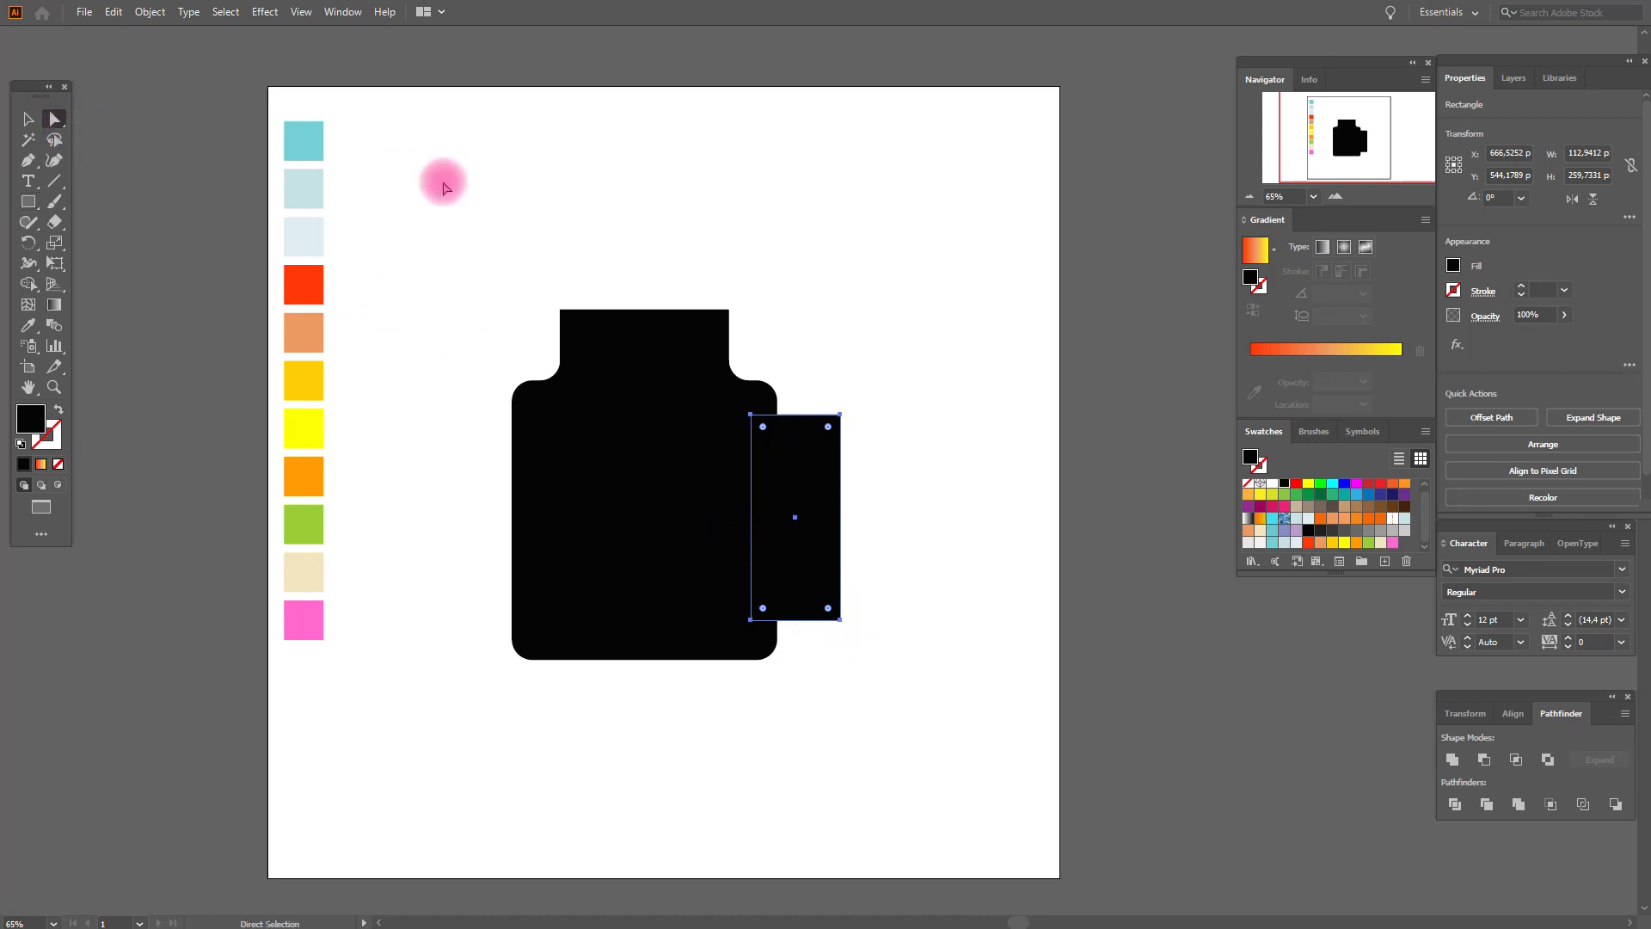
left_click(443, 188)
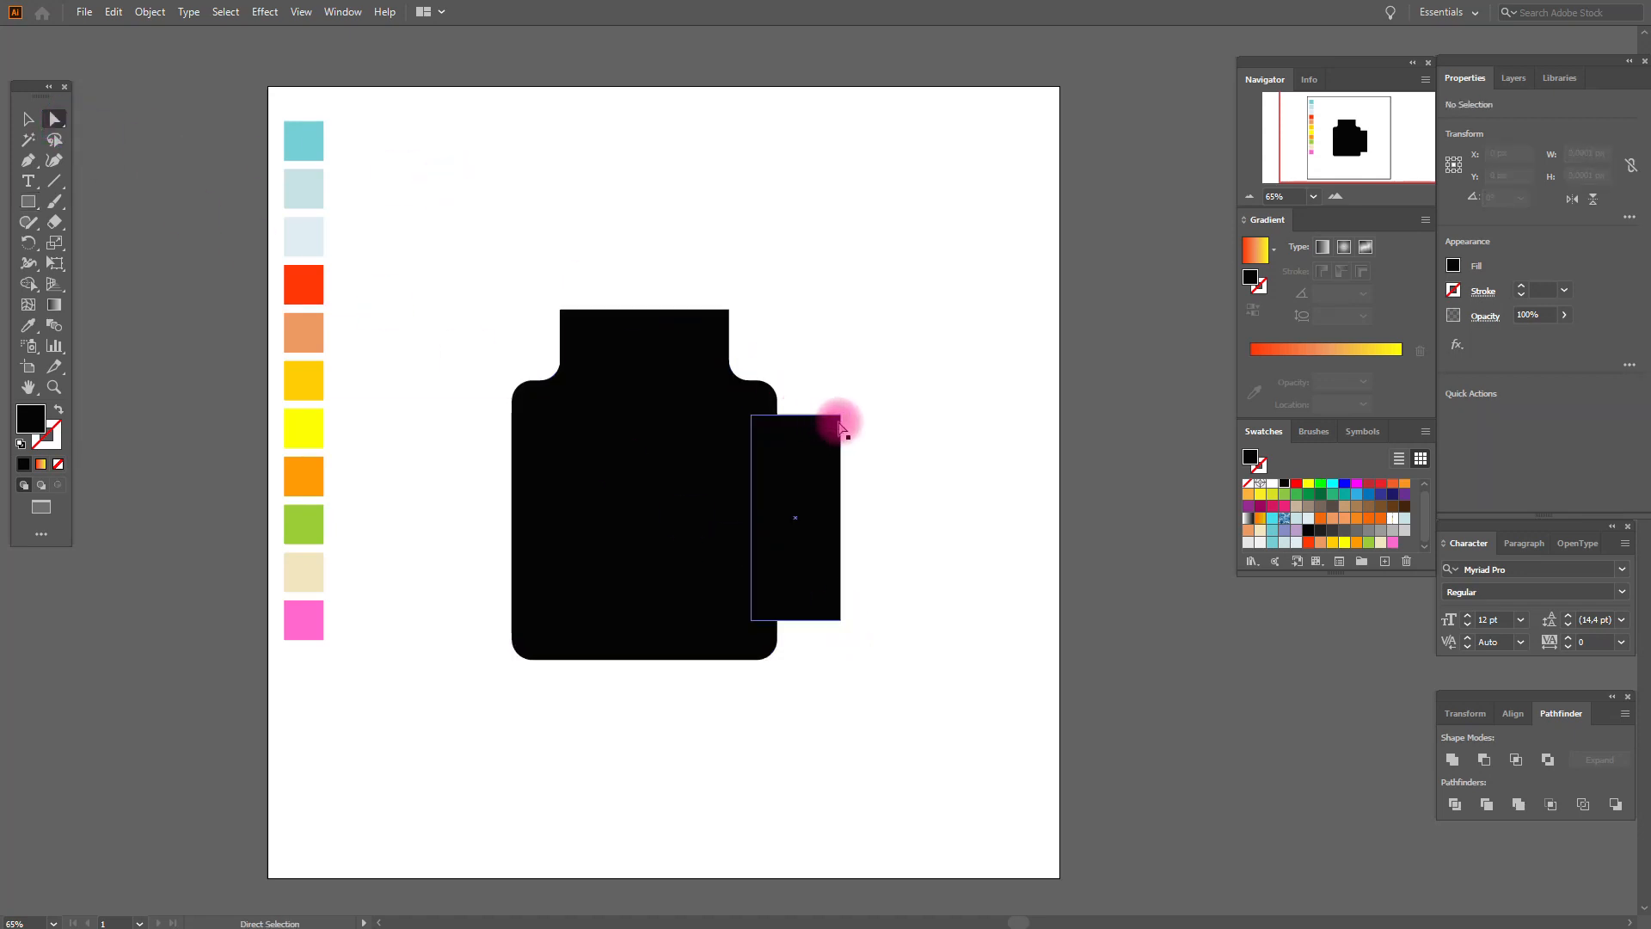
left_click_drag(841, 416, 841, 432)
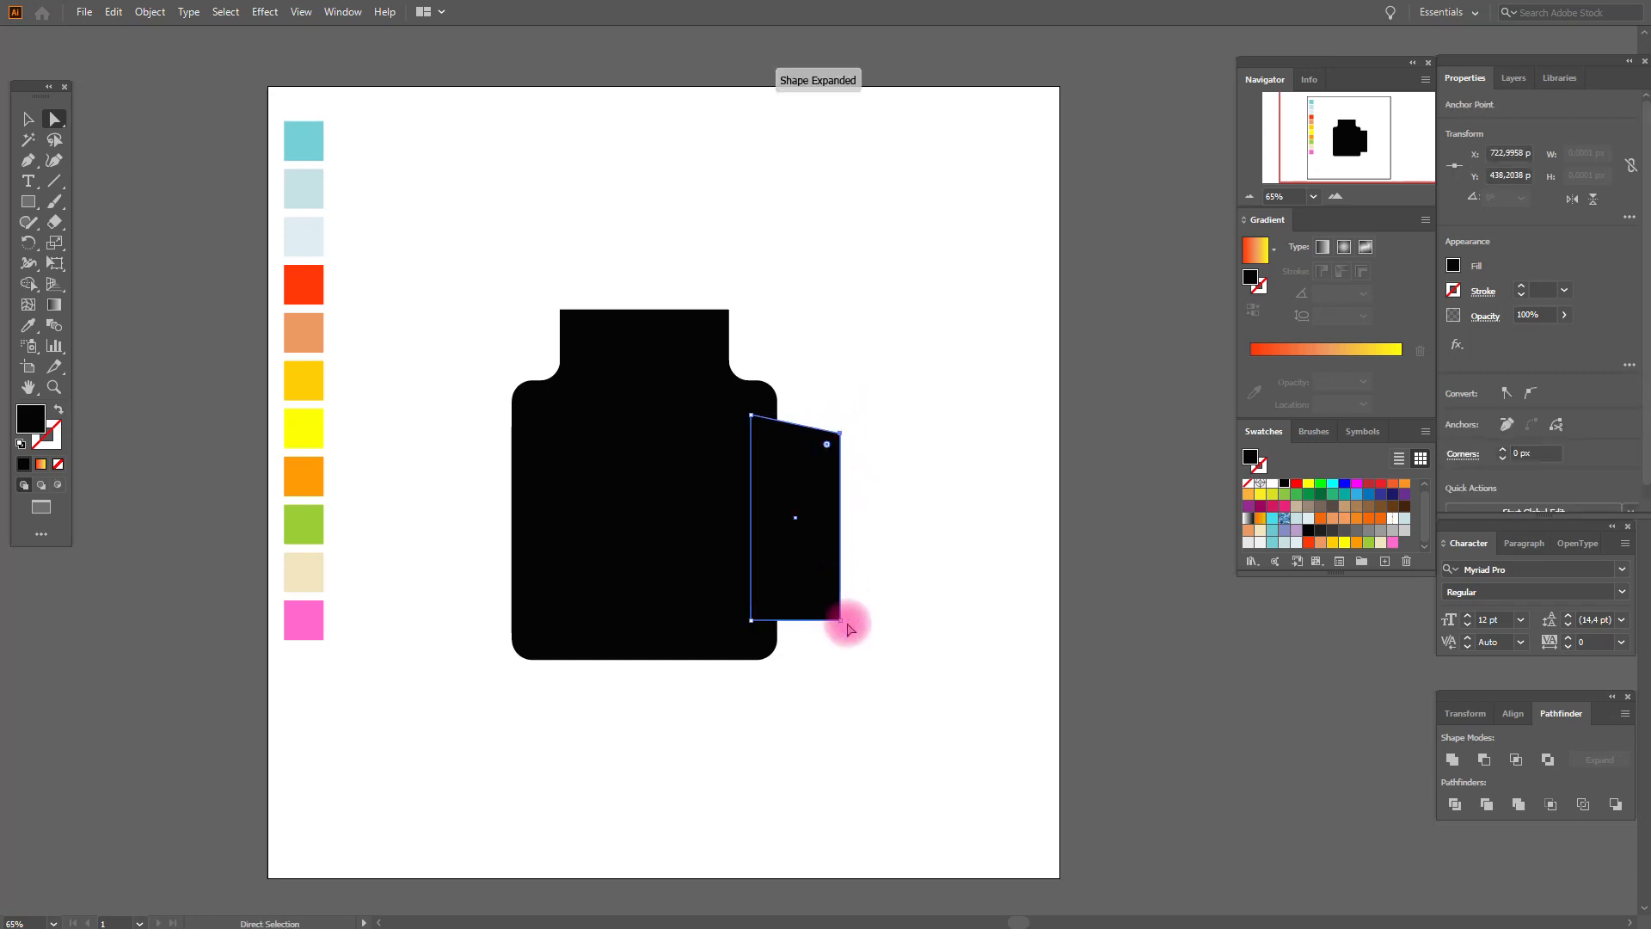
left_click_drag(840, 620, 840, 600)
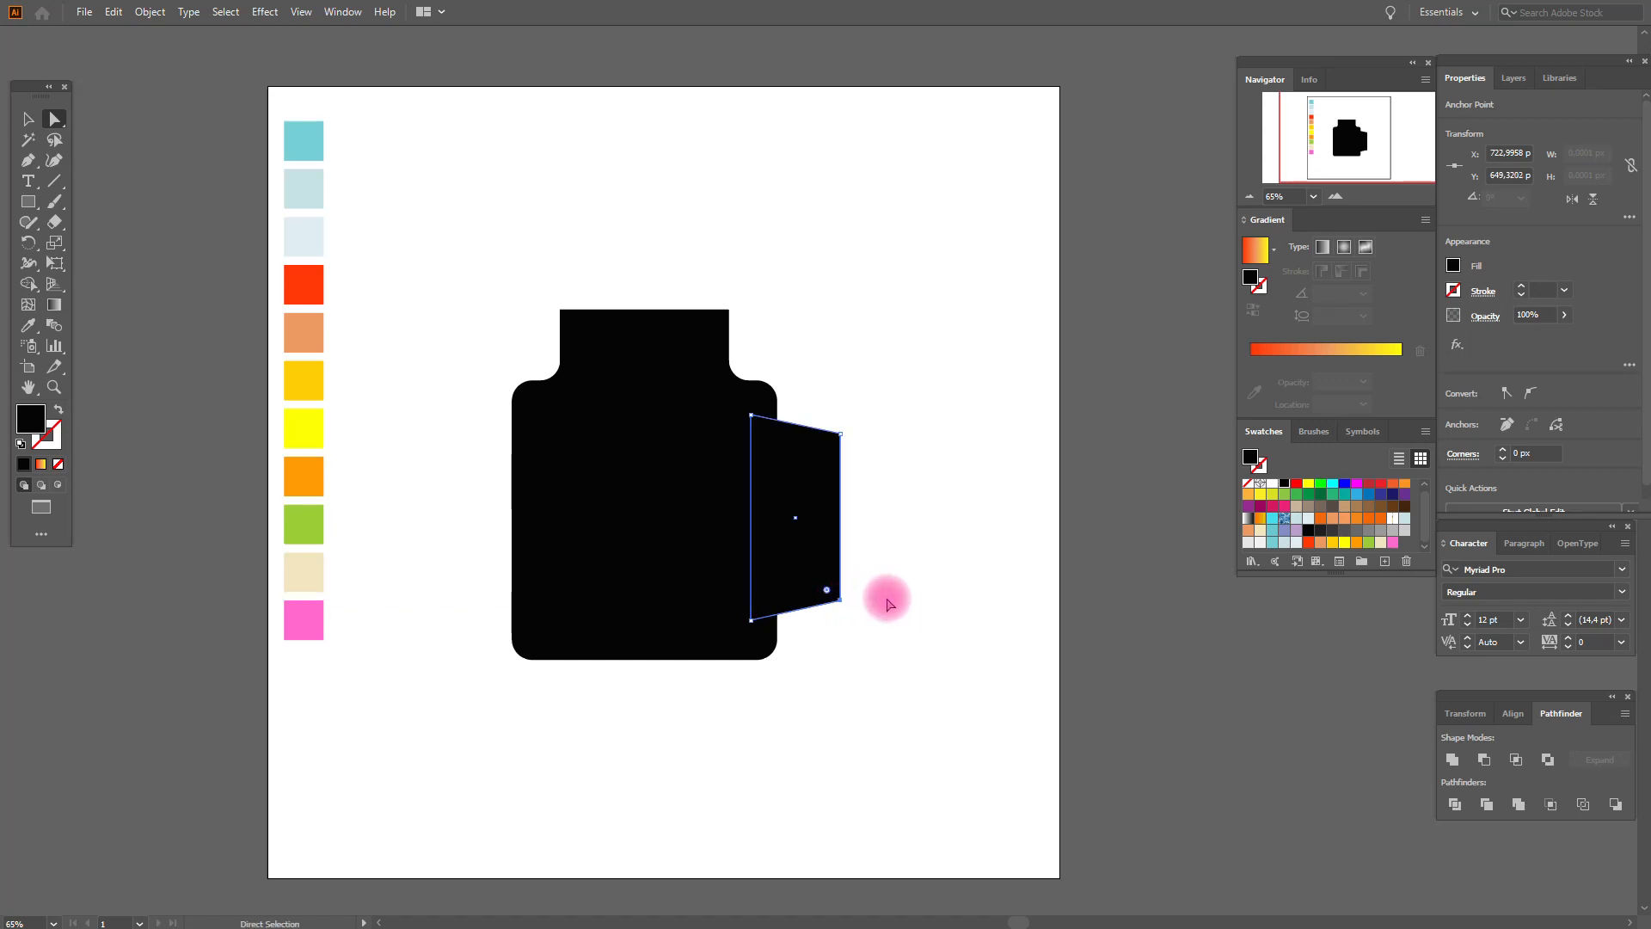
- Offset the tapered handle's path by -30 px with miter joins
left_click(143, 13)
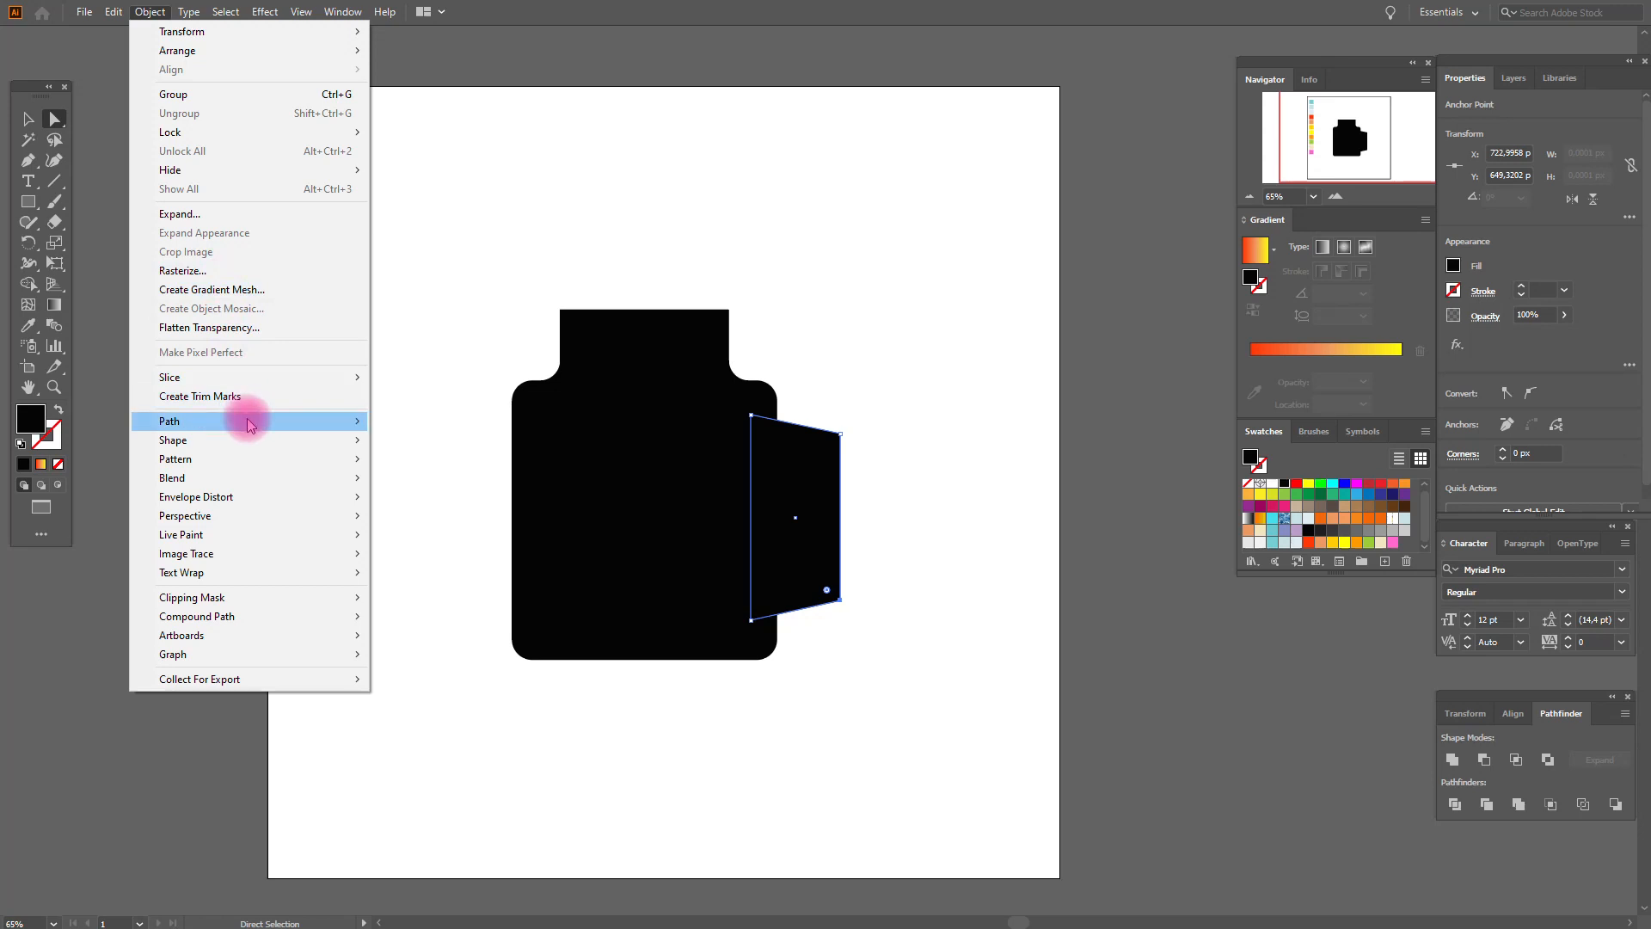
mouse_move(250, 422)
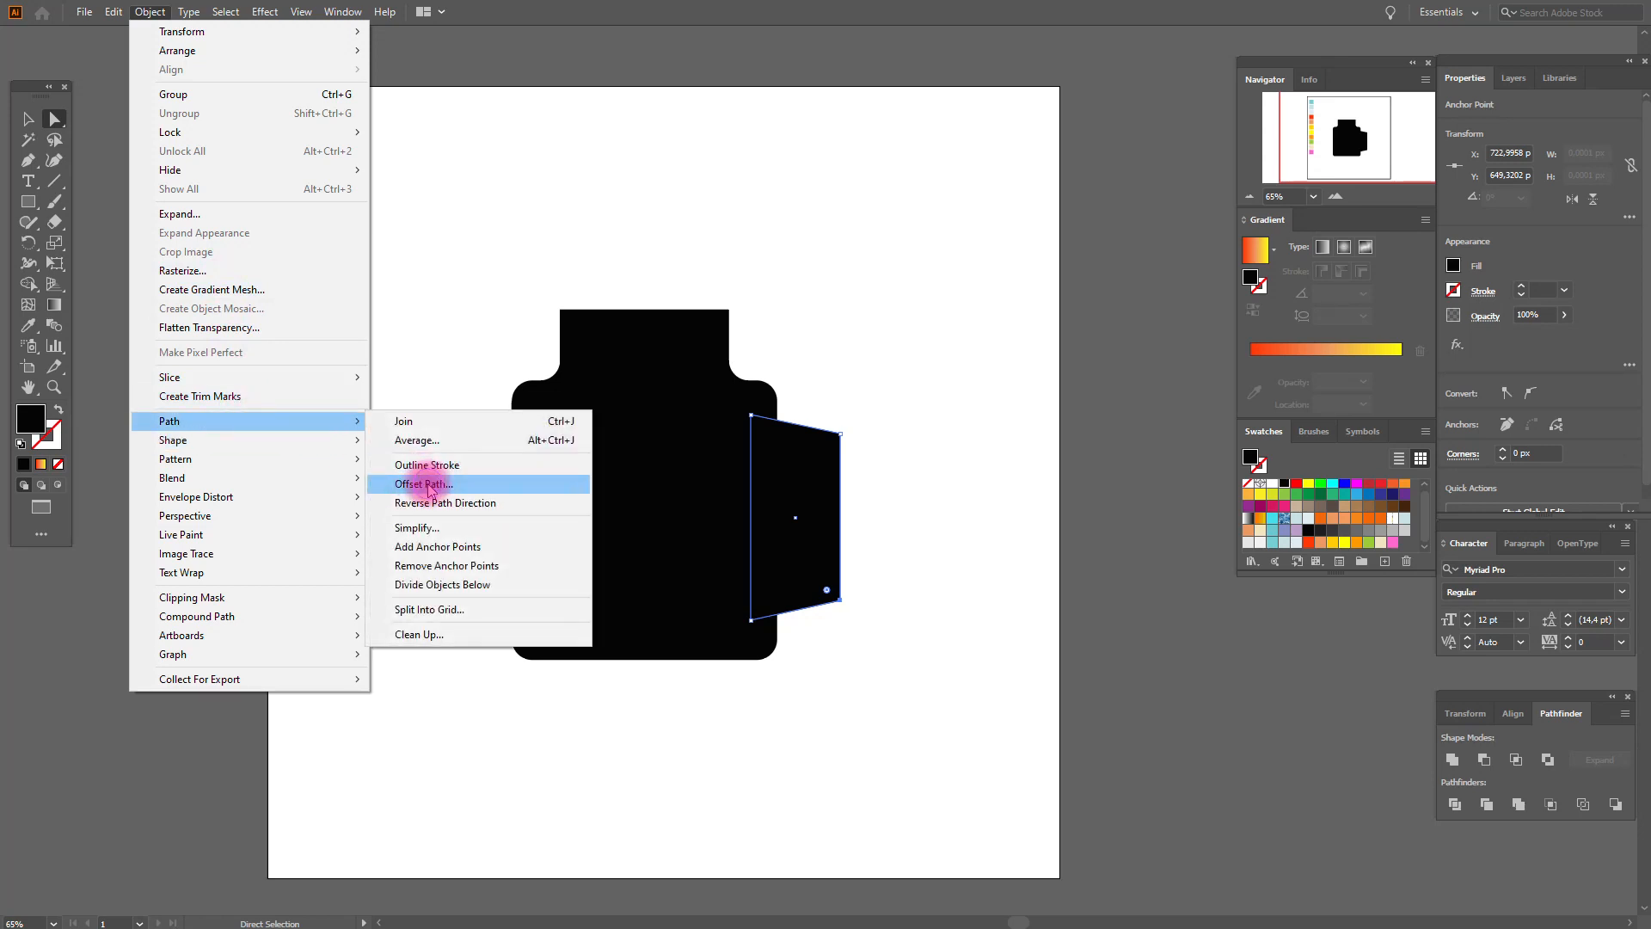
left_click(428, 485)
type("-30")
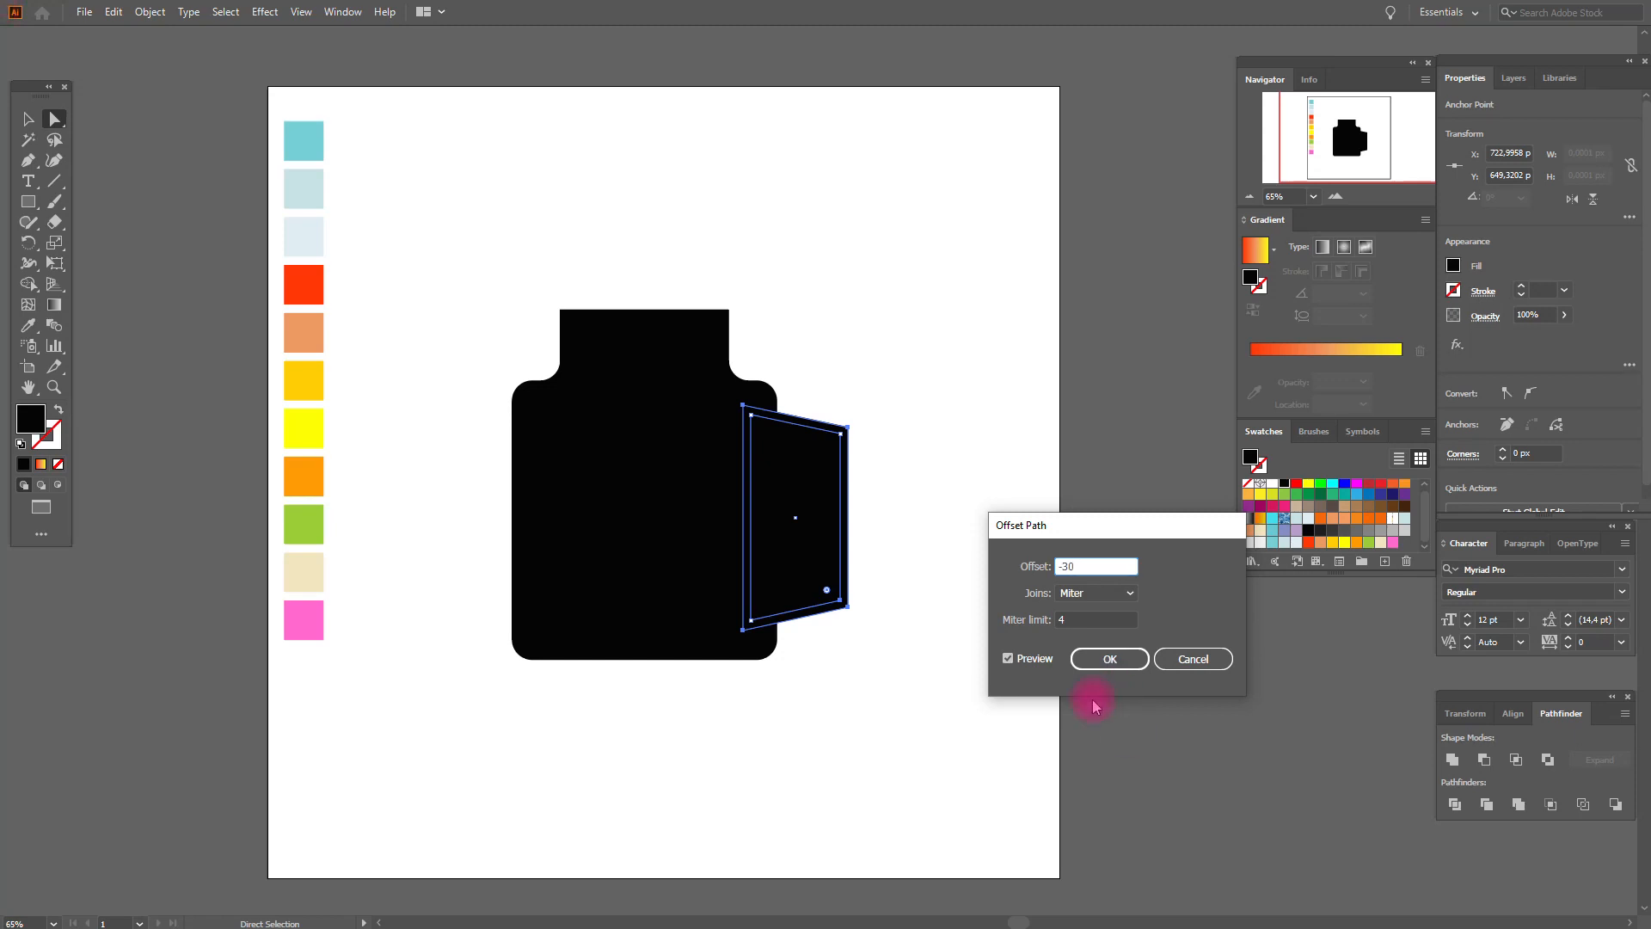
left_click(1035, 659)
left_click(1105, 659)
- Cut the inner offset shape out of the handle with Exclude and round all of the handle's corners
left_click(840, 526, "shift")
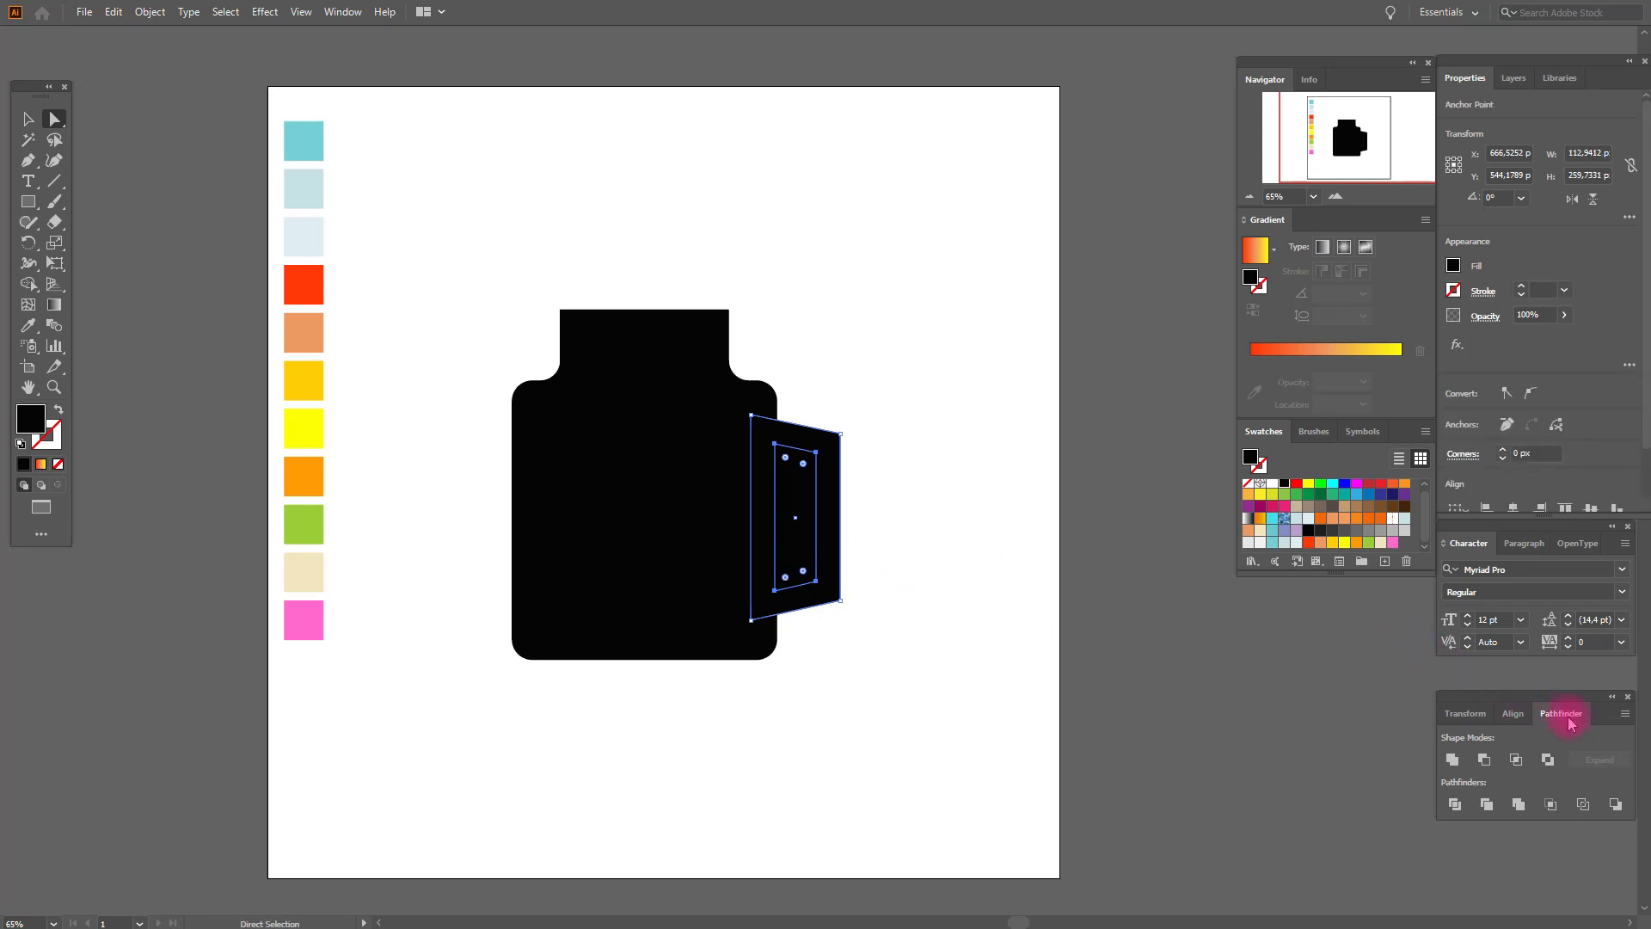
left_click(1547, 760)
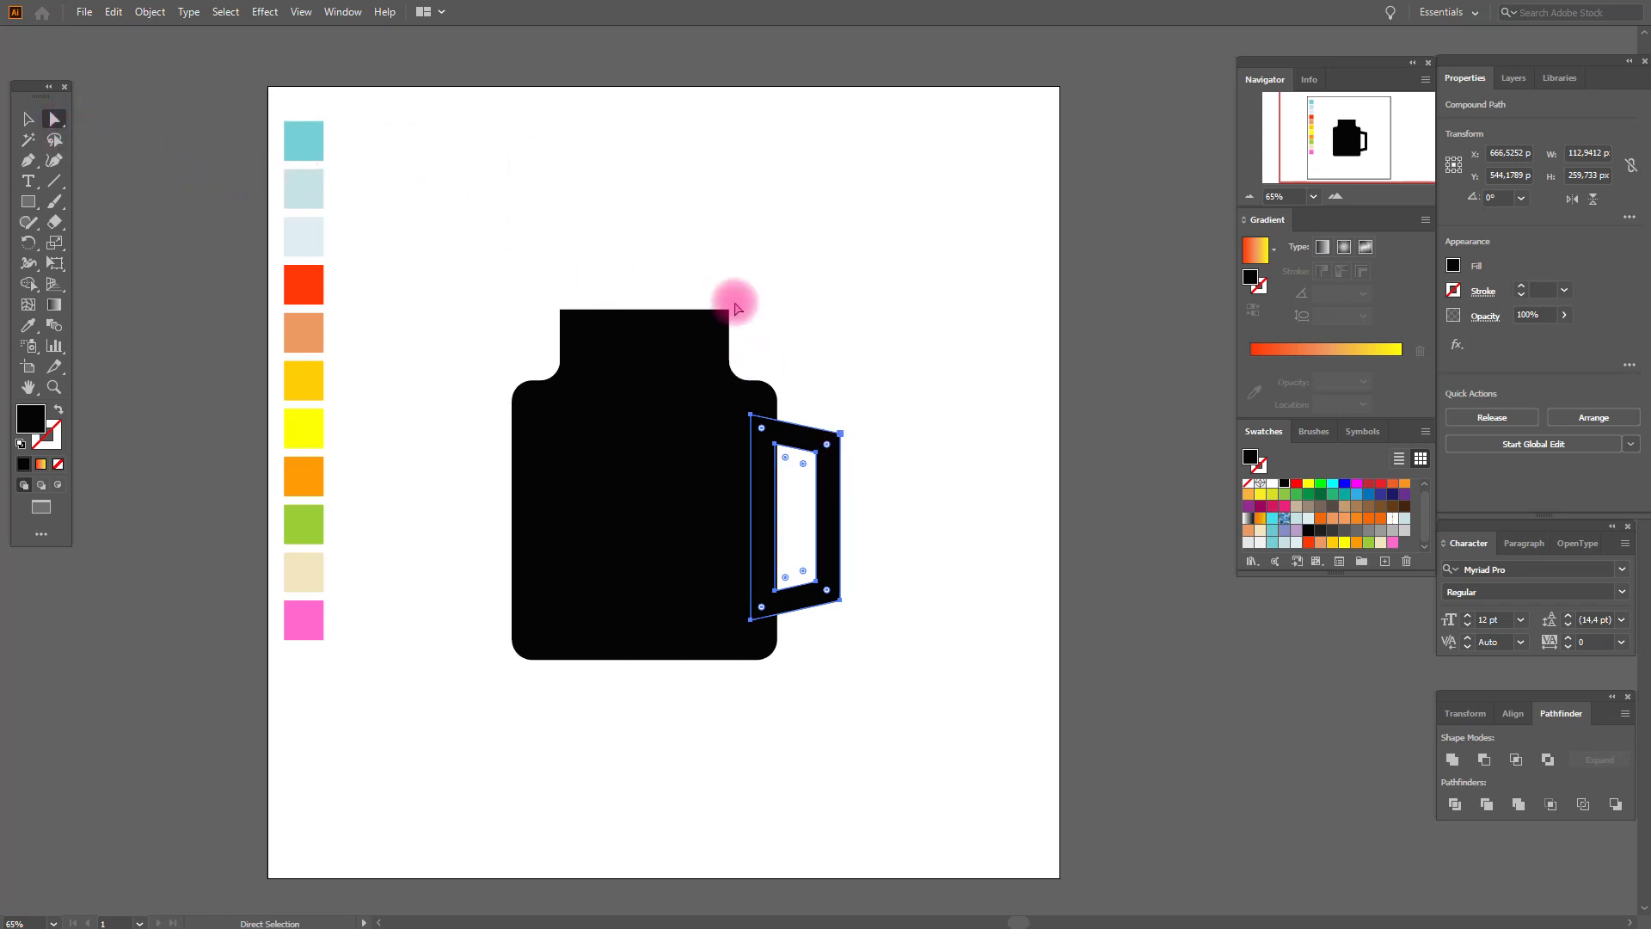
left_click_drag(826, 445, 827, 448)
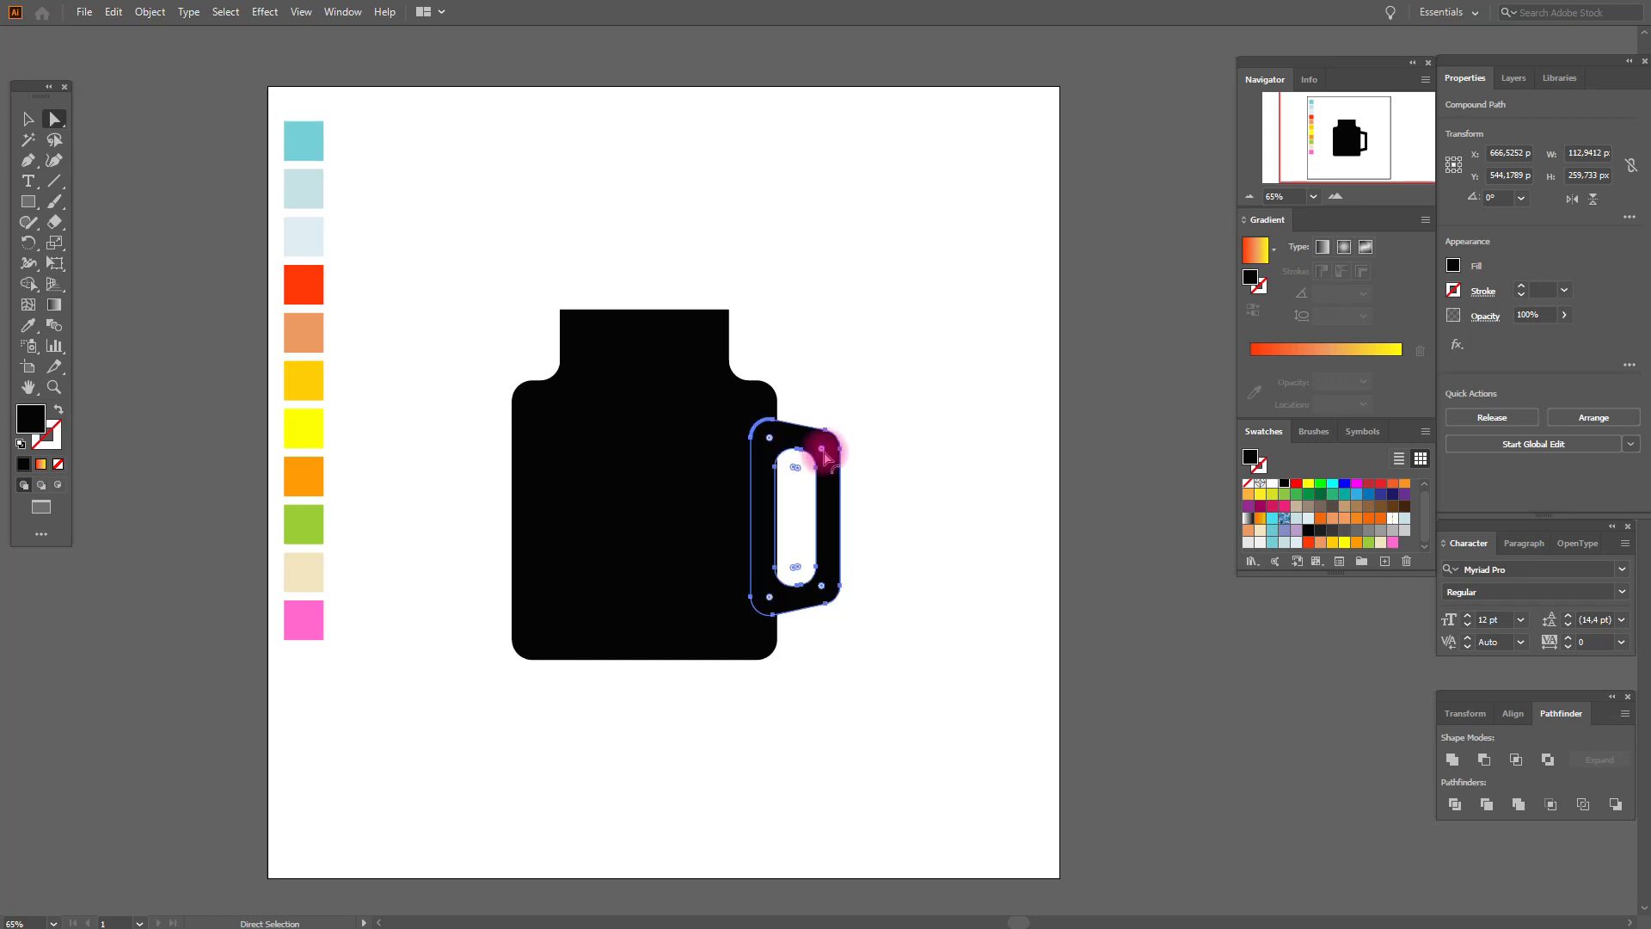
left_click(898, 465)
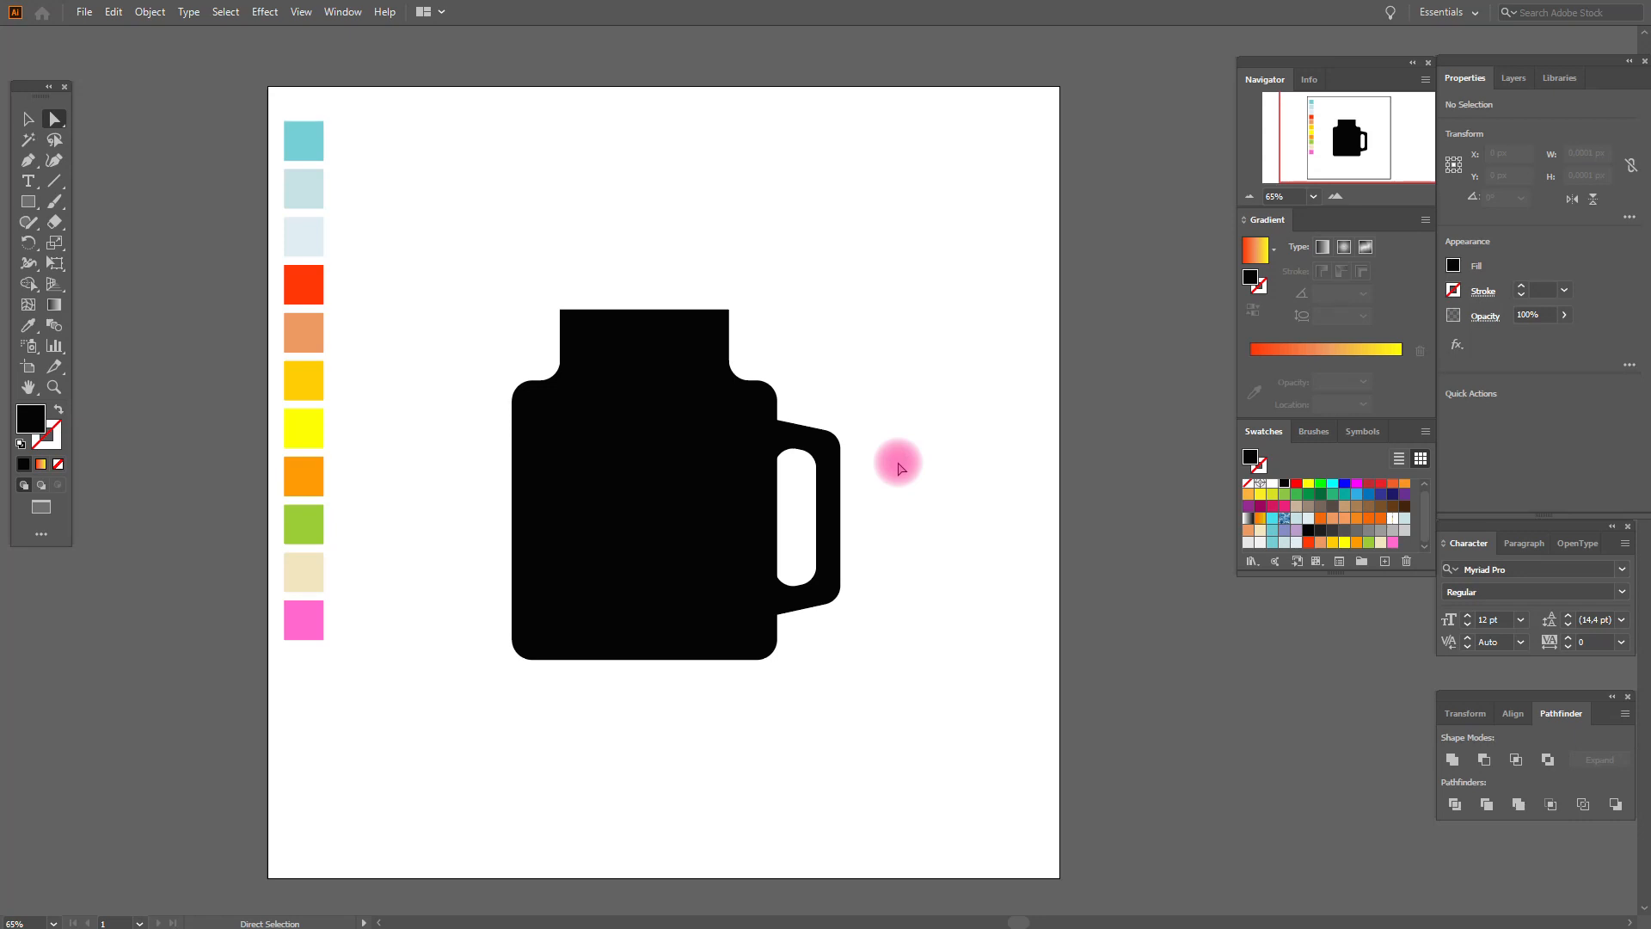
- Sample red from the color palette and draw a rectangle about 265 × 278 px inside the jar's body
left_click(28, 325)
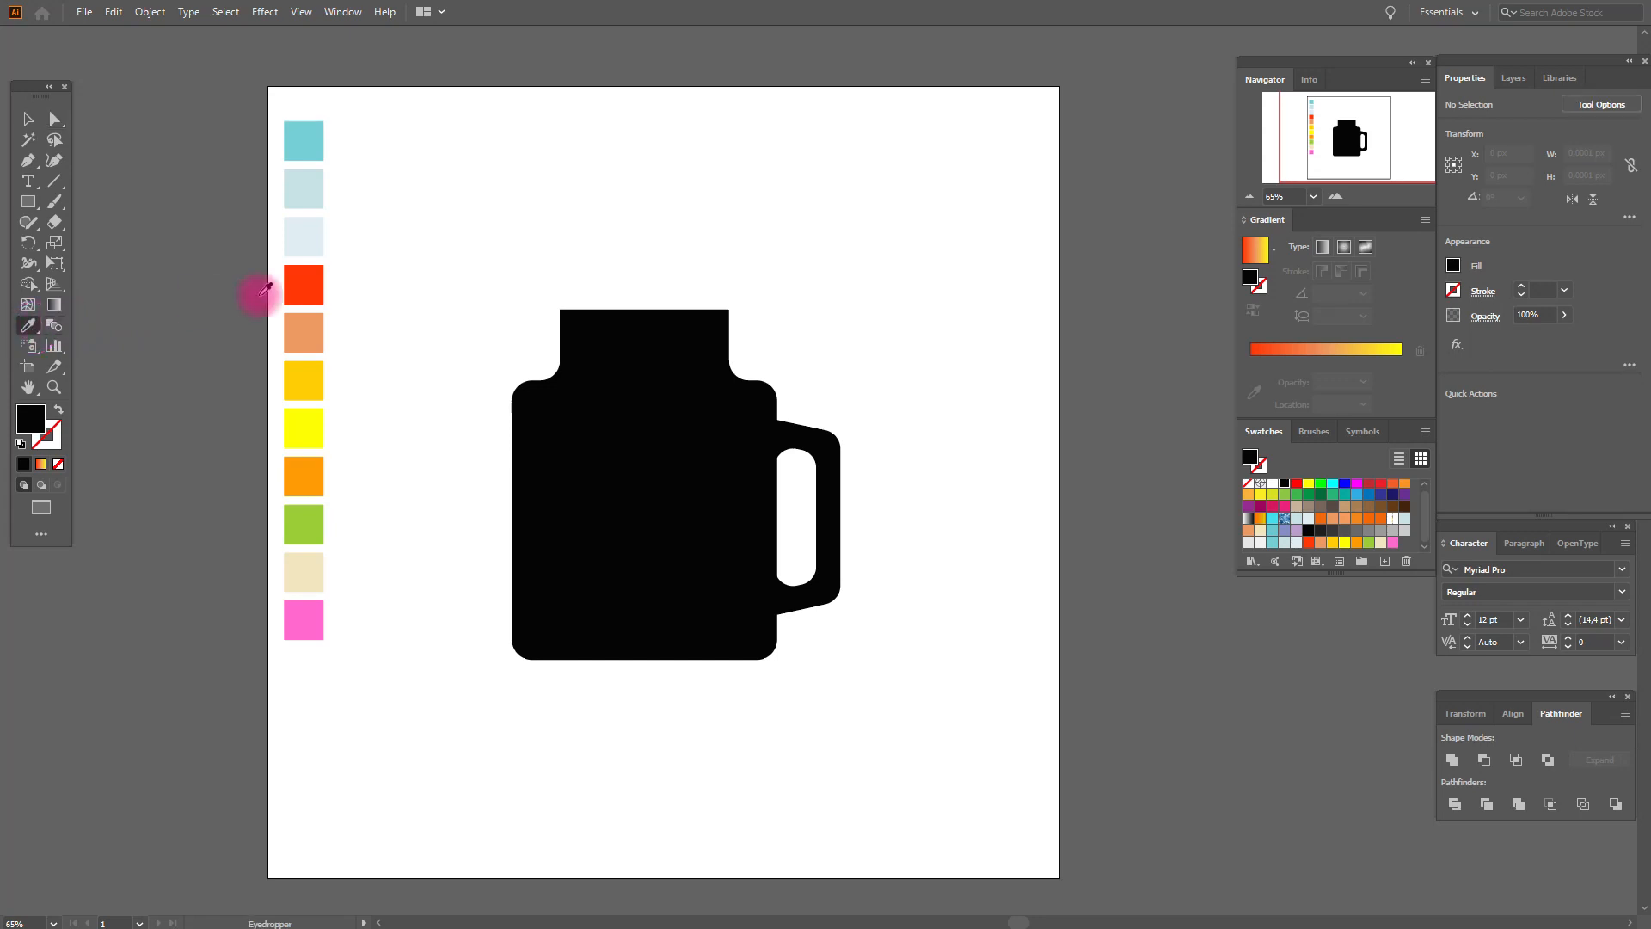
left_click(306, 287)
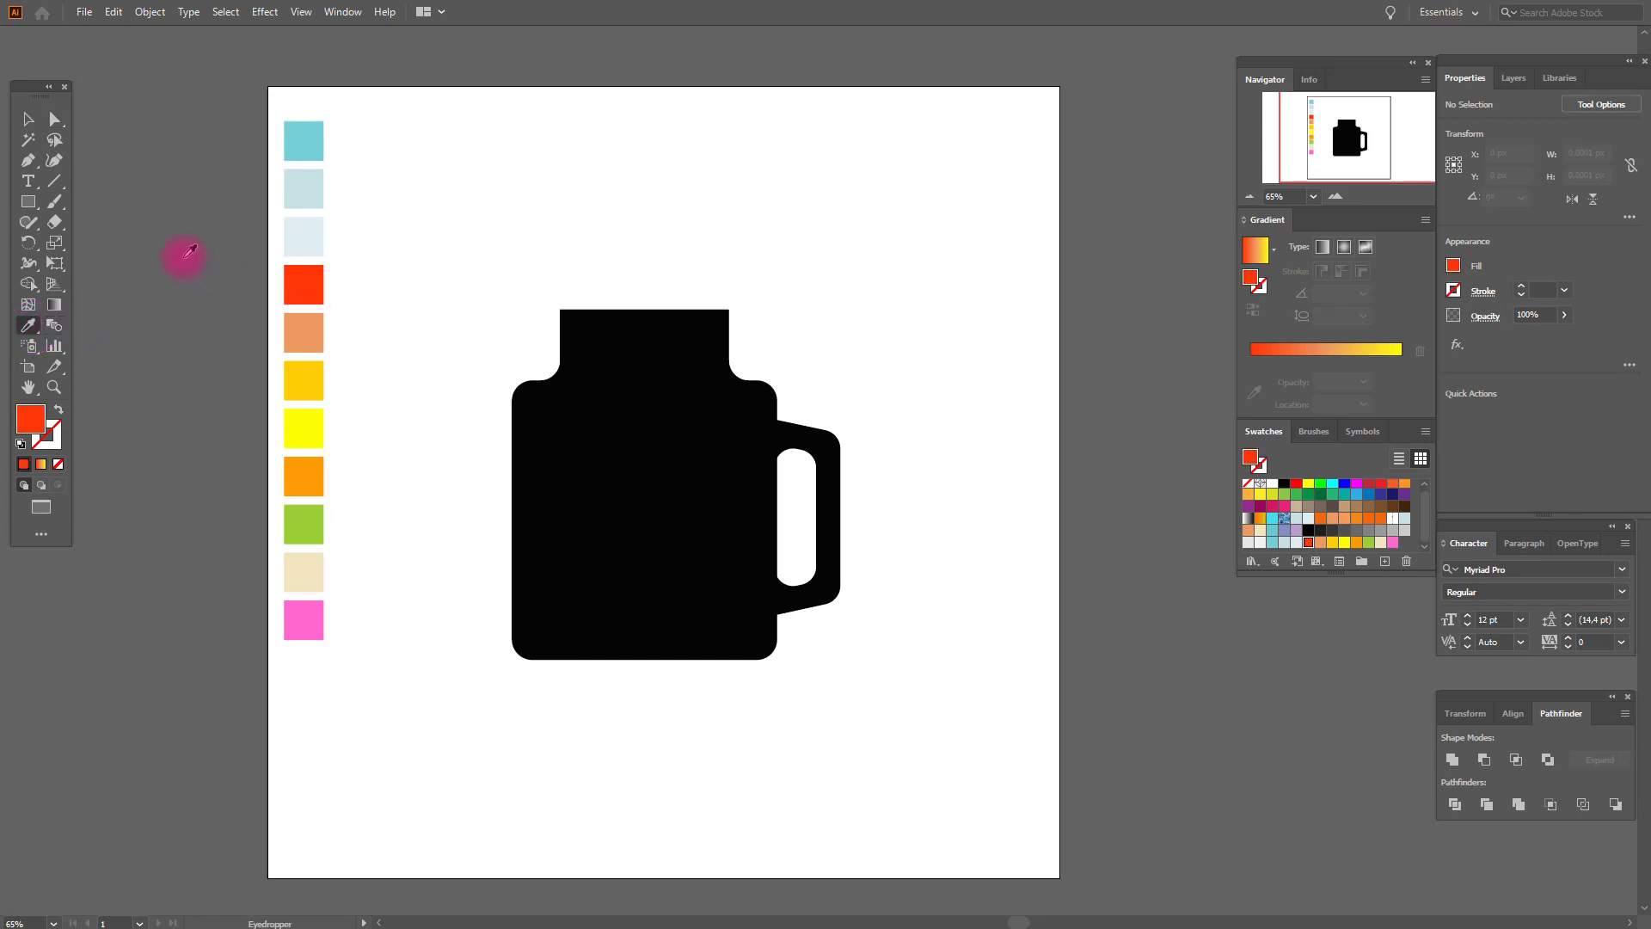
left_click(29, 202)
left_click_drag(546, 415, 755, 635)
- Widen the red rectangle leftward to about 285 px and nudge it 3 px down and 1 px to the right
left_click(24, 120)
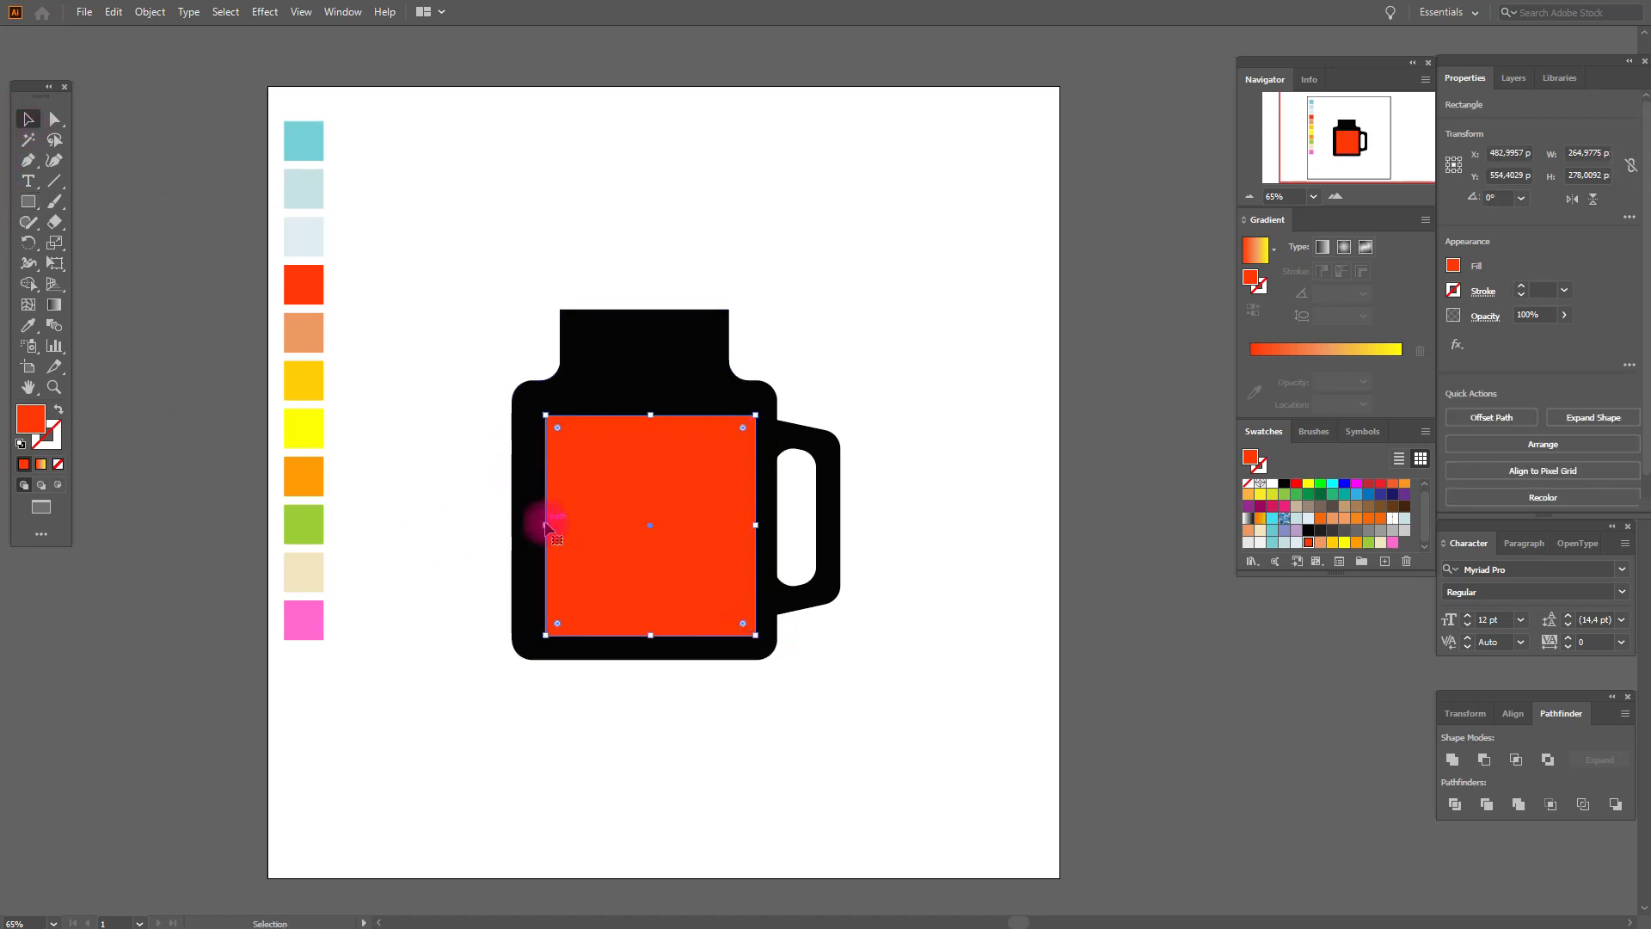
left_click_drag(545, 525, 531, 524)
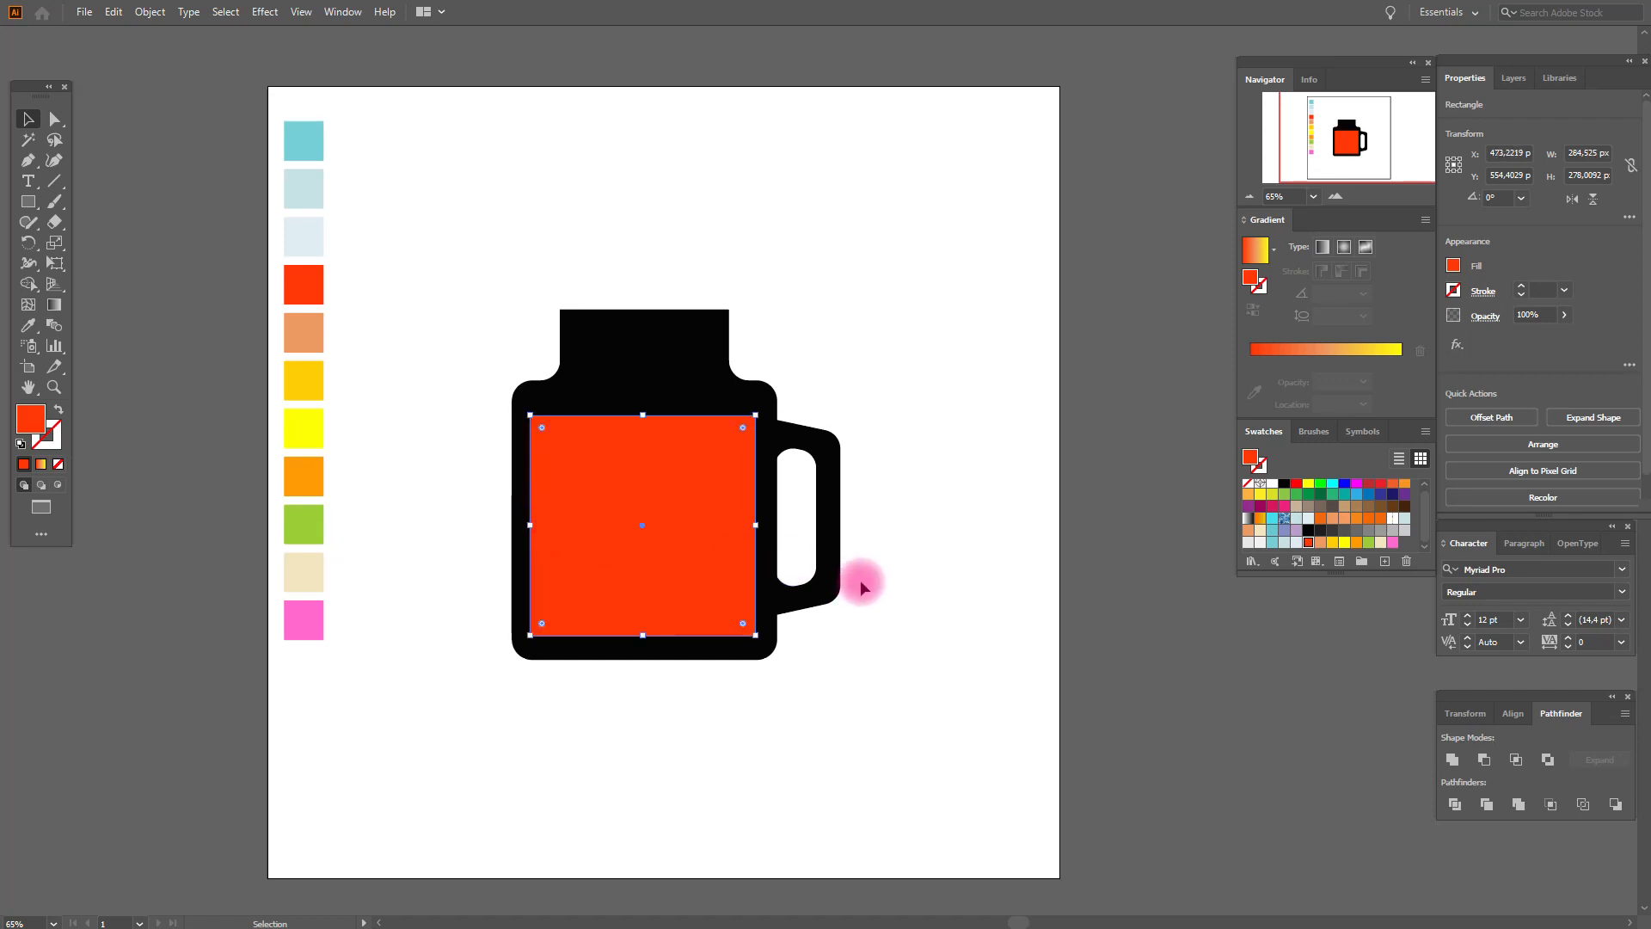
key("Down")
key("Down")
key("Right")
left_click(860, 579)
- Round only the two lower corners of the red rectangle to follow the jar's rounded base
left_click(55, 121)
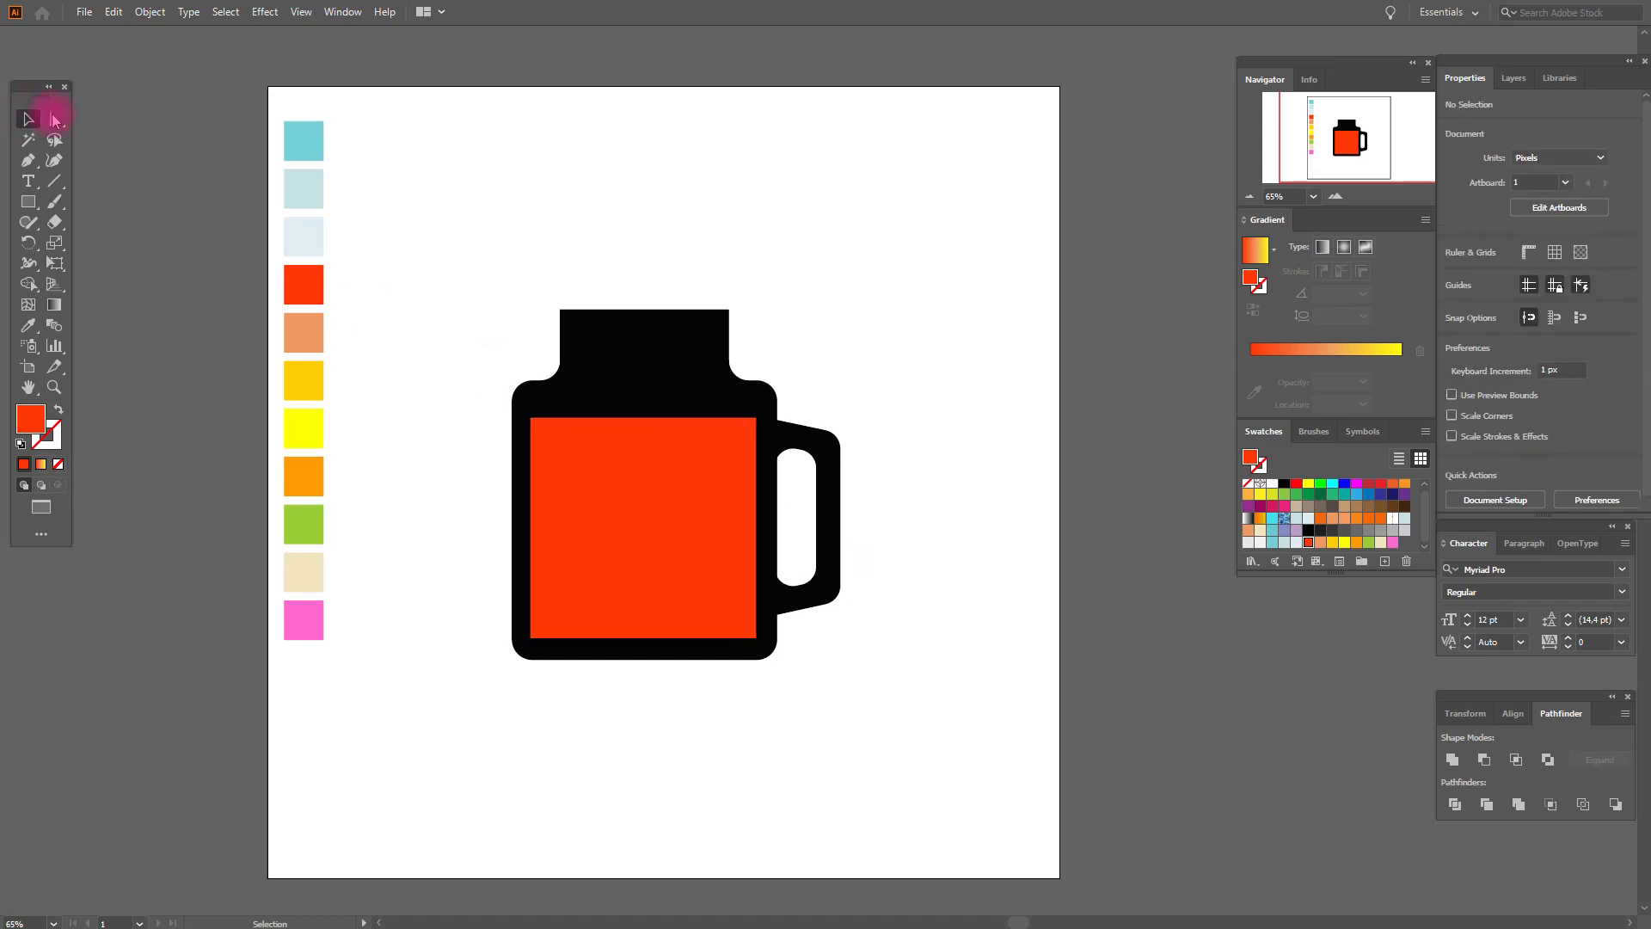
mouse_move(531, 639)
left_mouse_down()
mouse_move(544, 655)
mouse_move(534, 643)
left_mouse_up()
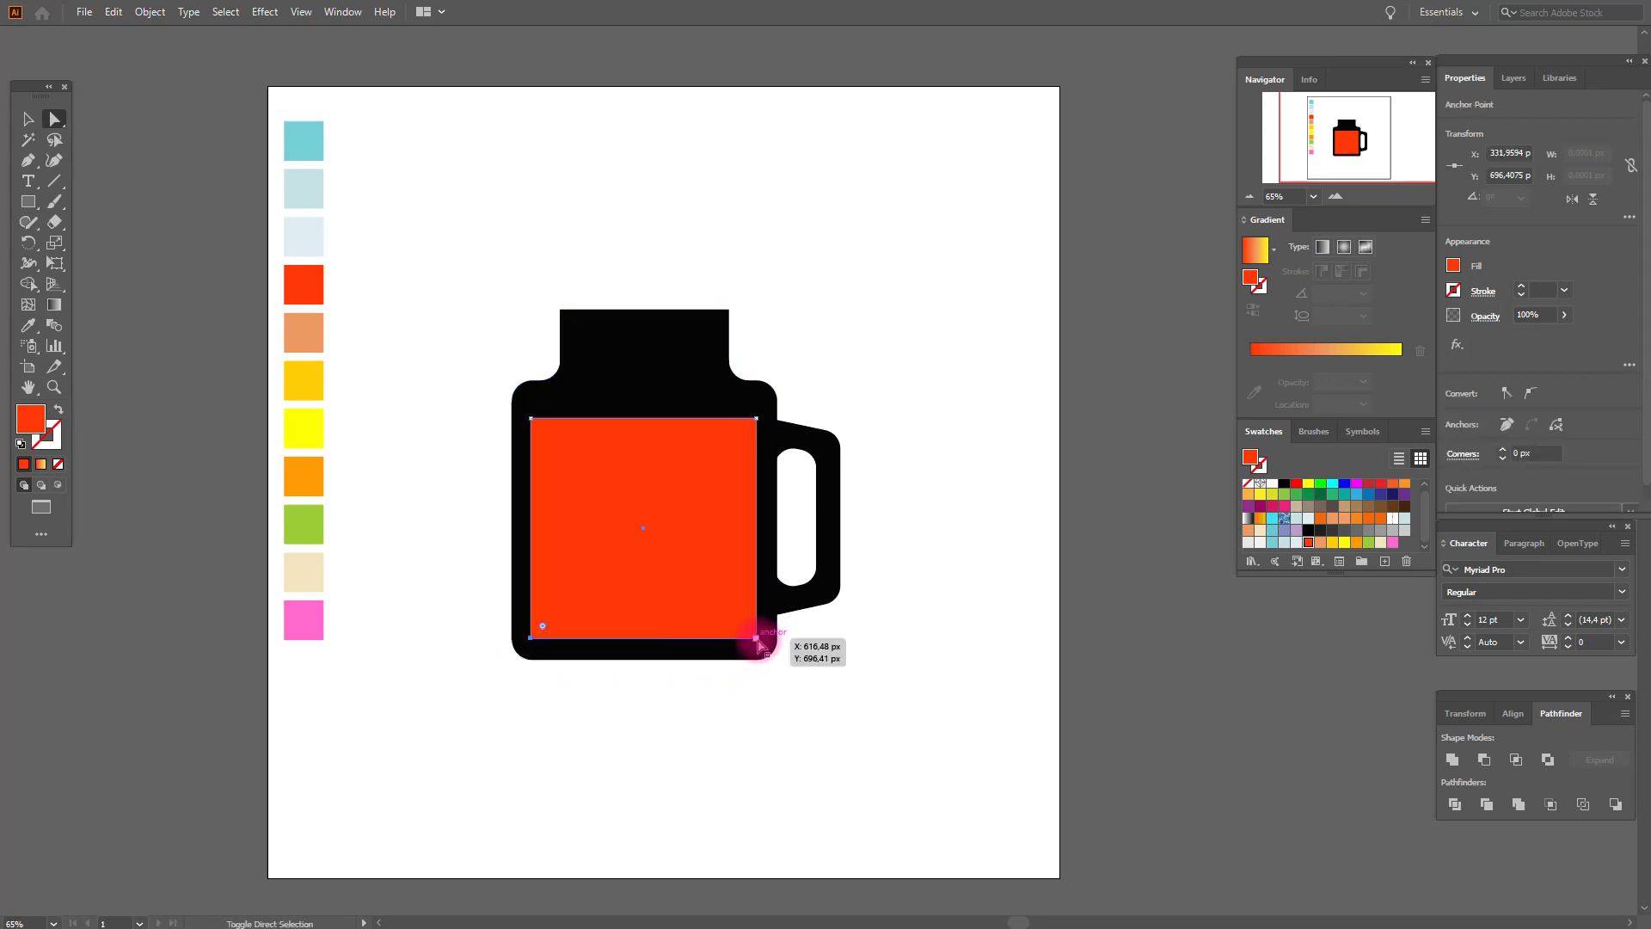
left_click(567, 628)
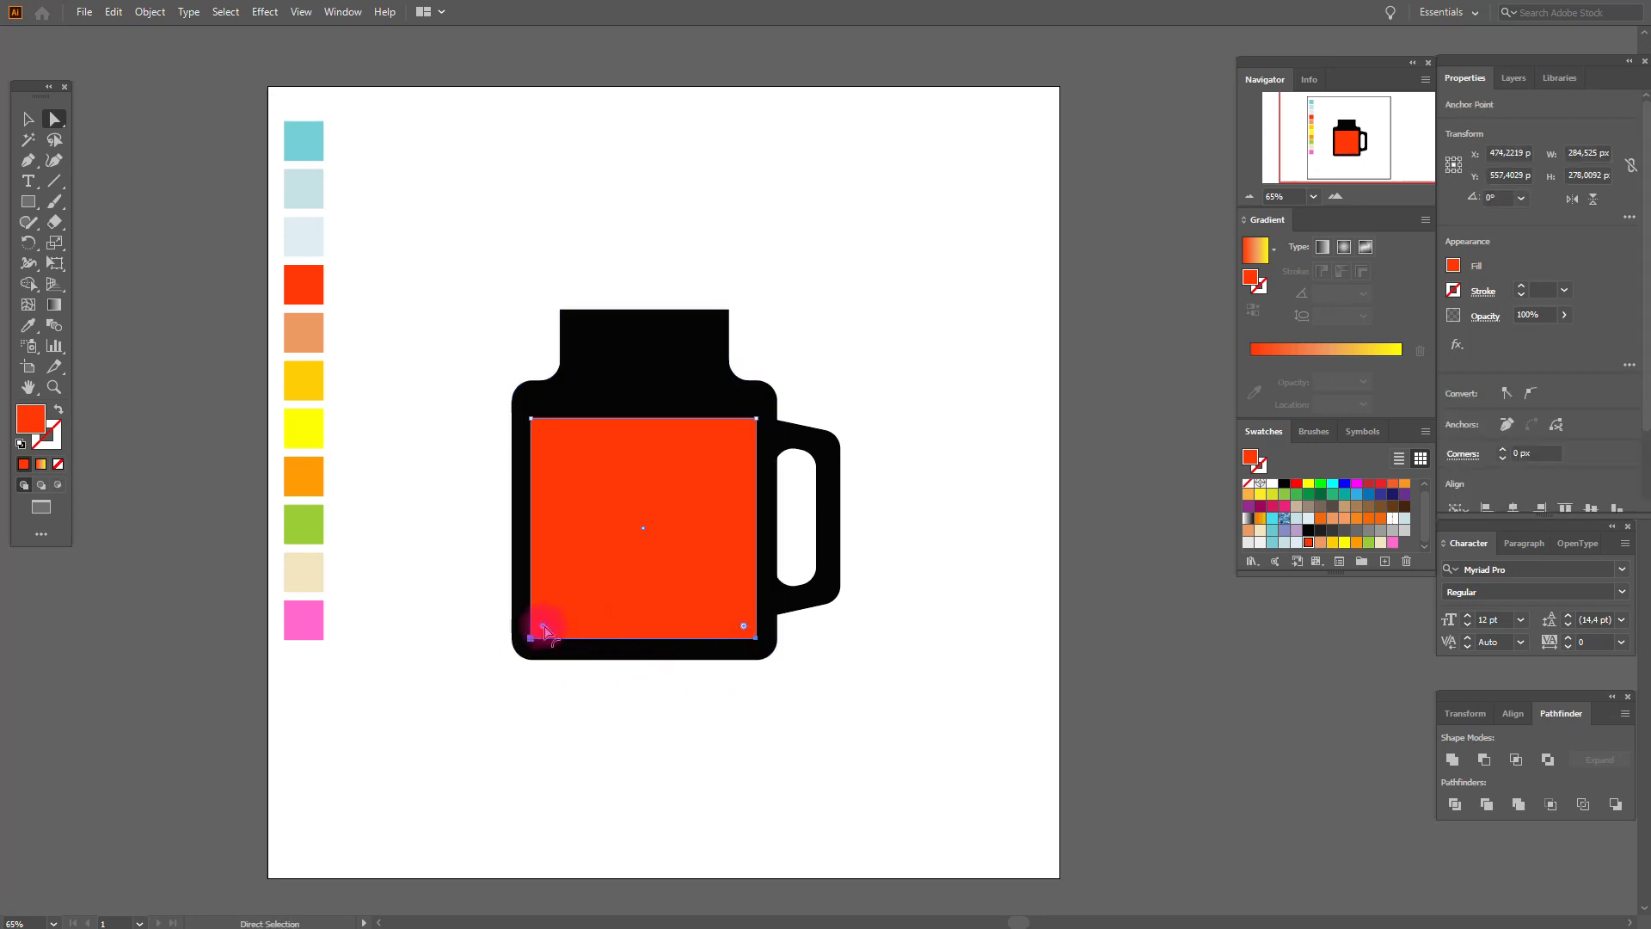
left_click_drag(543, 626, 553, 612)
left_click(898, 689)
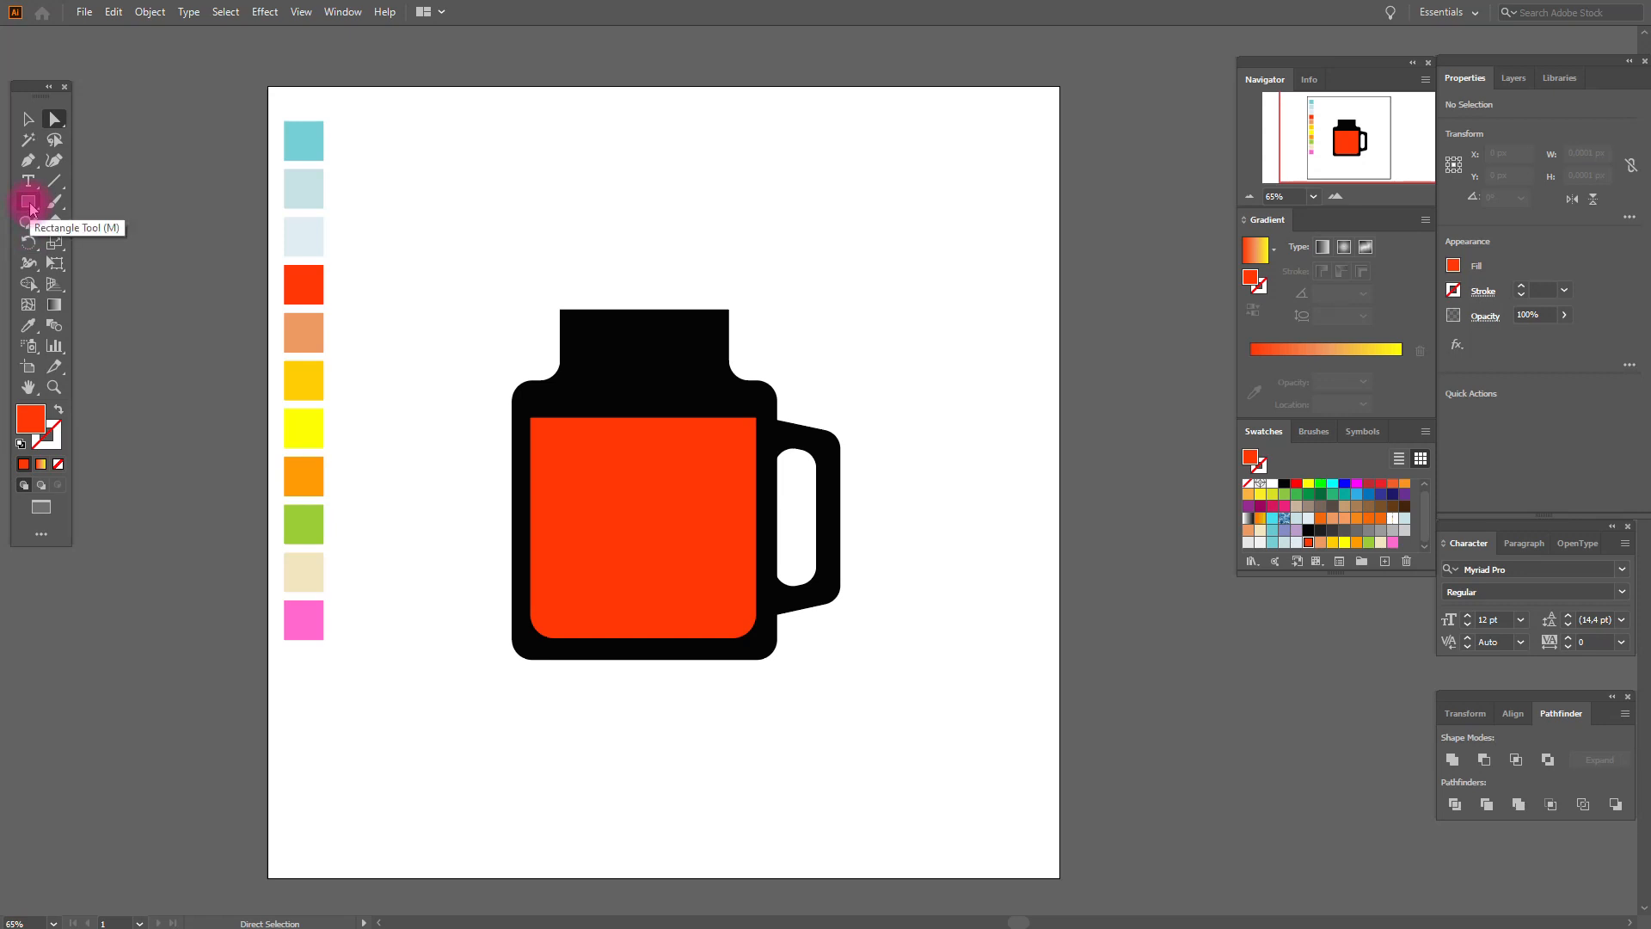
- Draw a red rectangle about 241 × 31 px across the jar's bottom edge and round its two lower corners to about 18 px
left_click_drag(30, 209, 89, 209)
left_click_drag(551, 645, 741, 669)
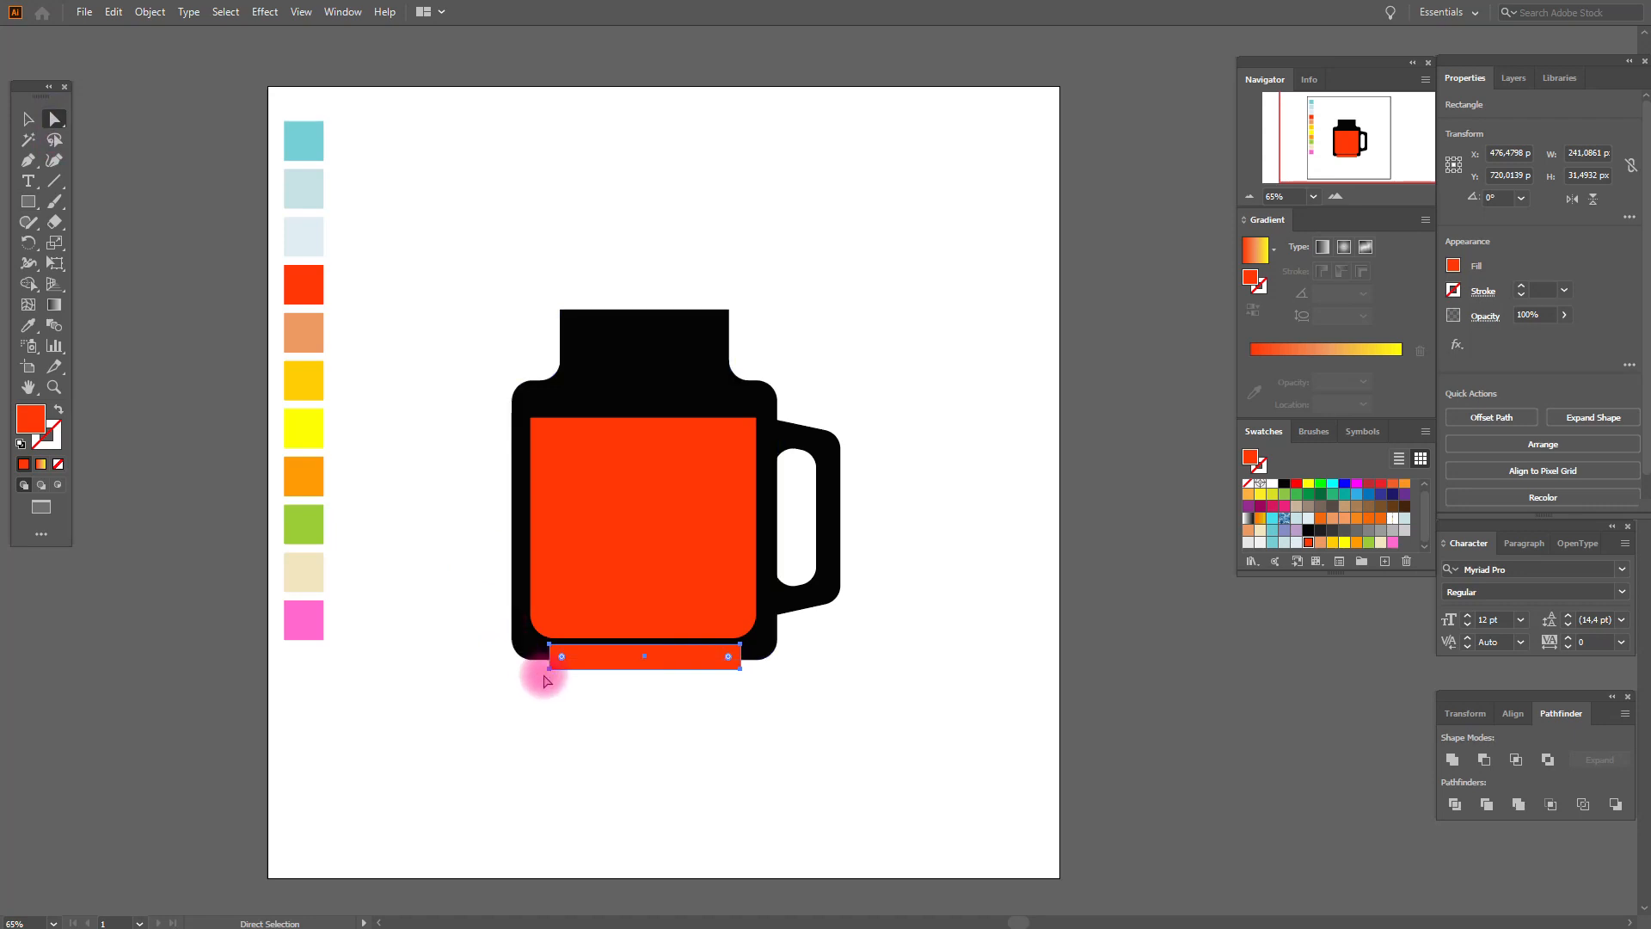
left_click(549, 669)
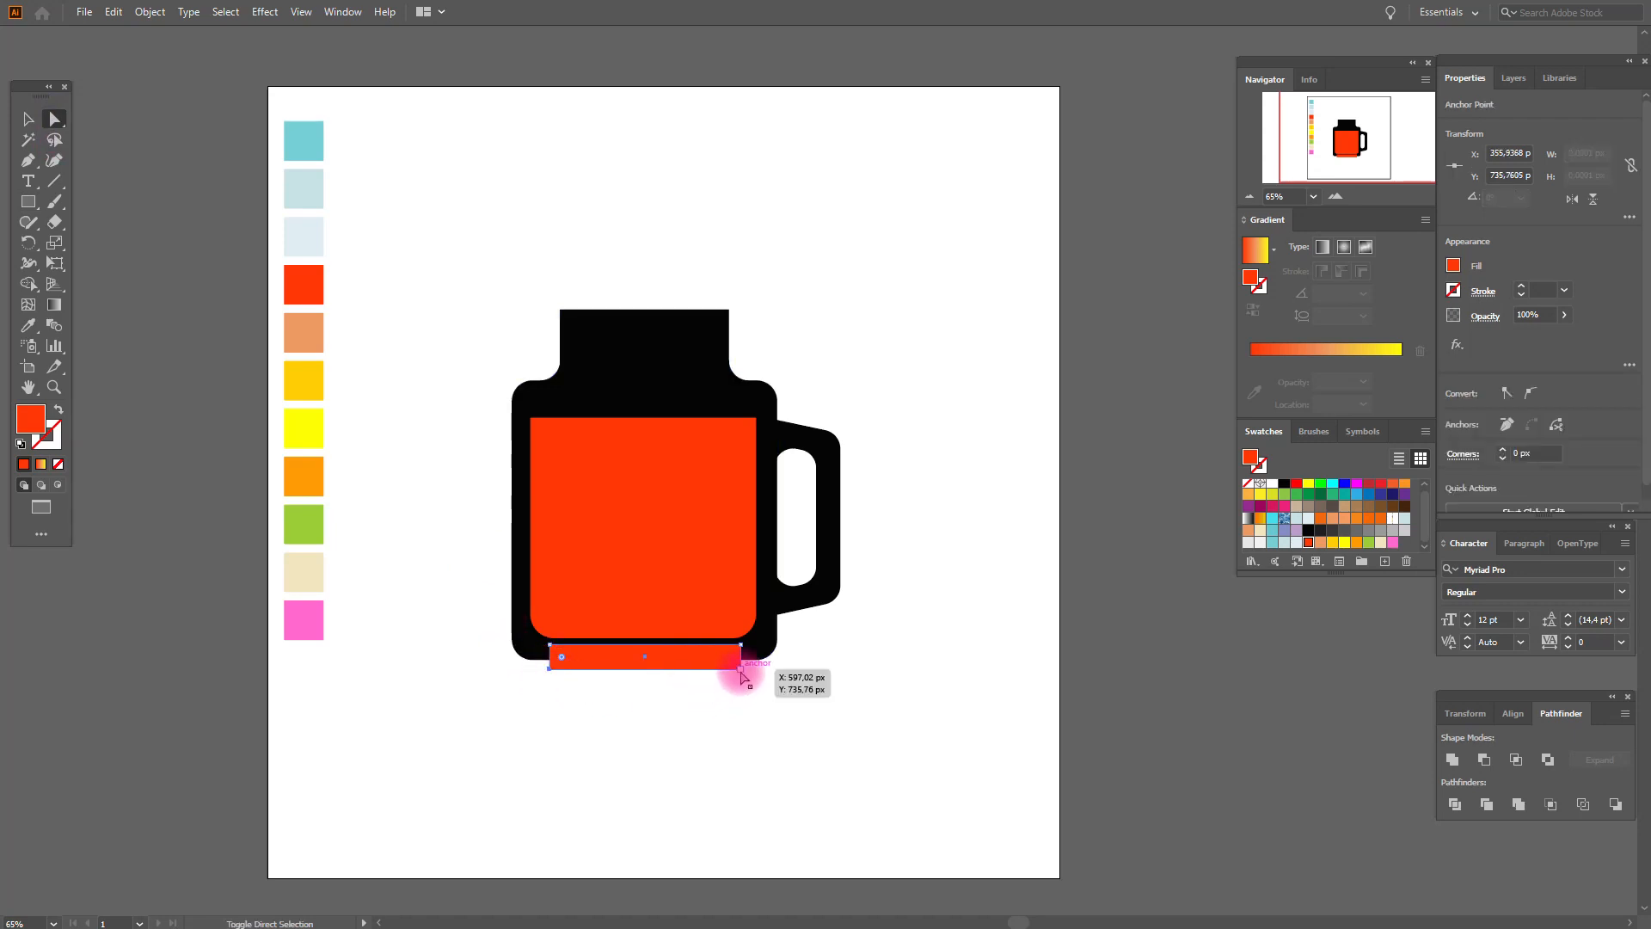
left_click(563, 664)
left_click_drag(563, 659, 561, 657)
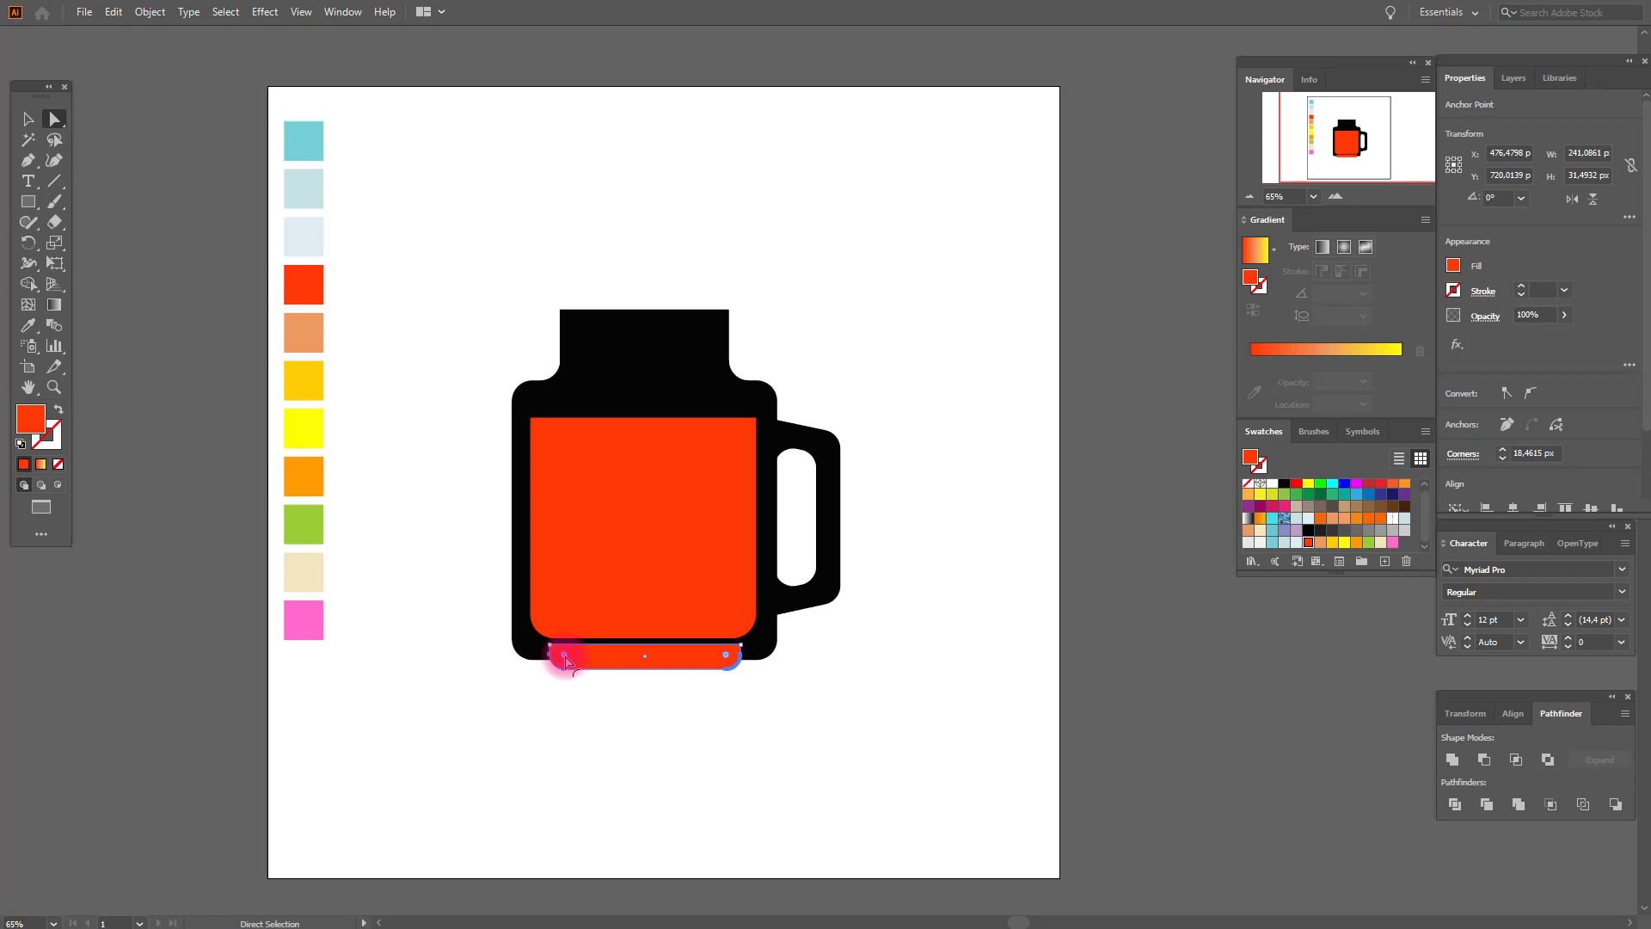
- Send the small red base rectangle behind all other shapes
left_click(26, 121)
left_click(690, 658)
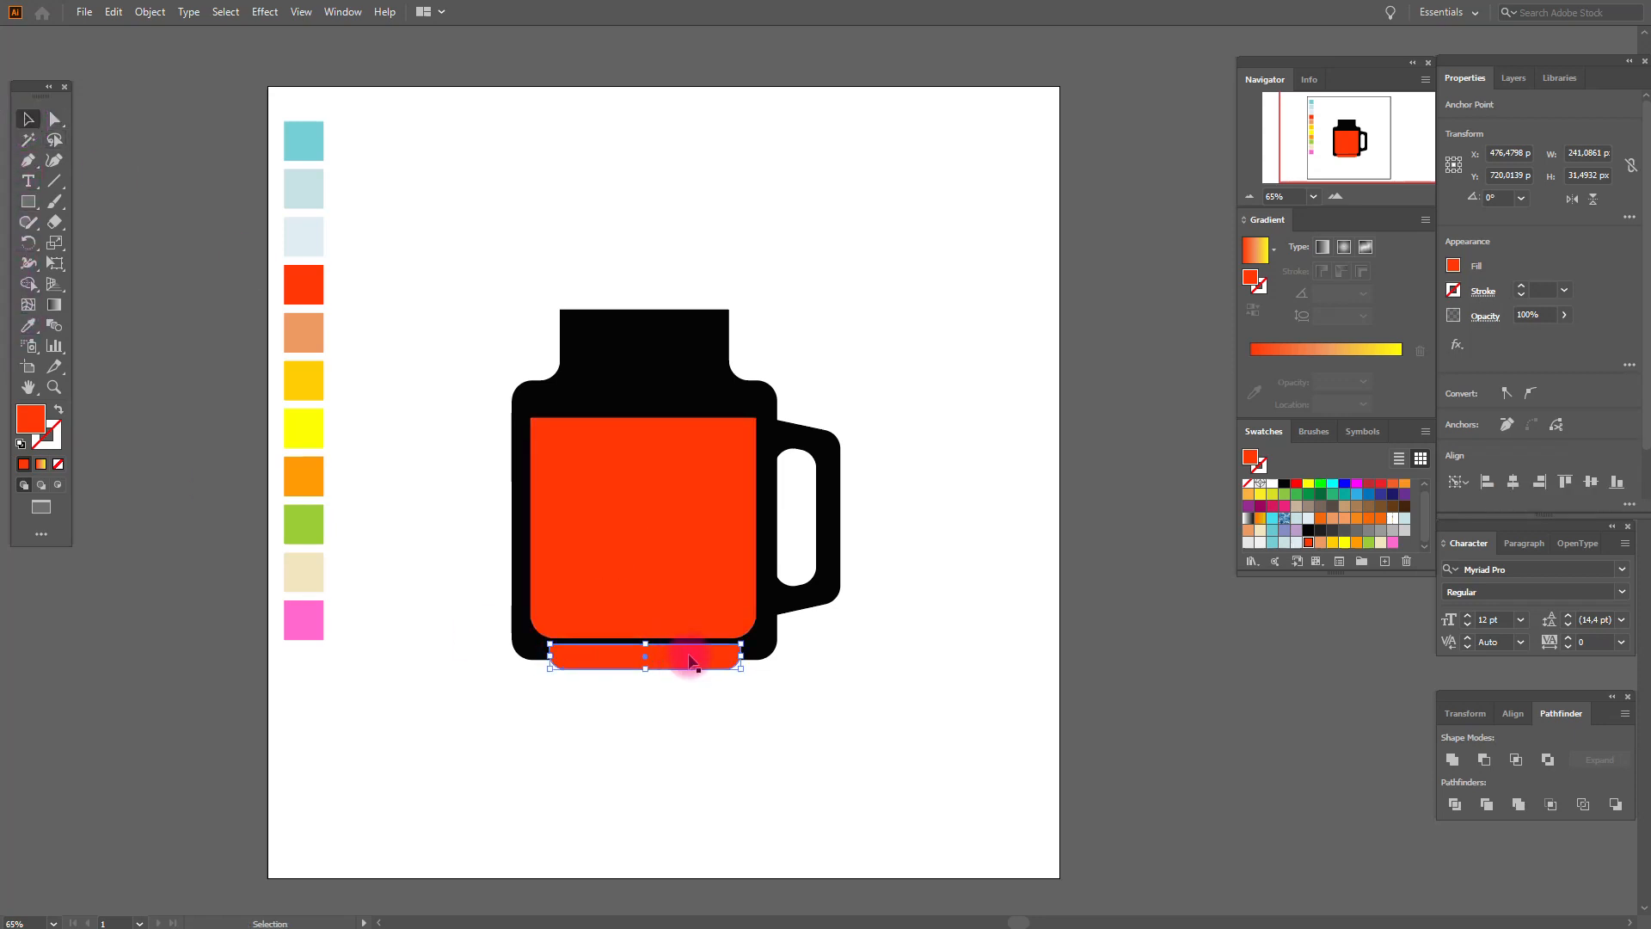
right_click(715, 632)
mouse_move(803, 542)
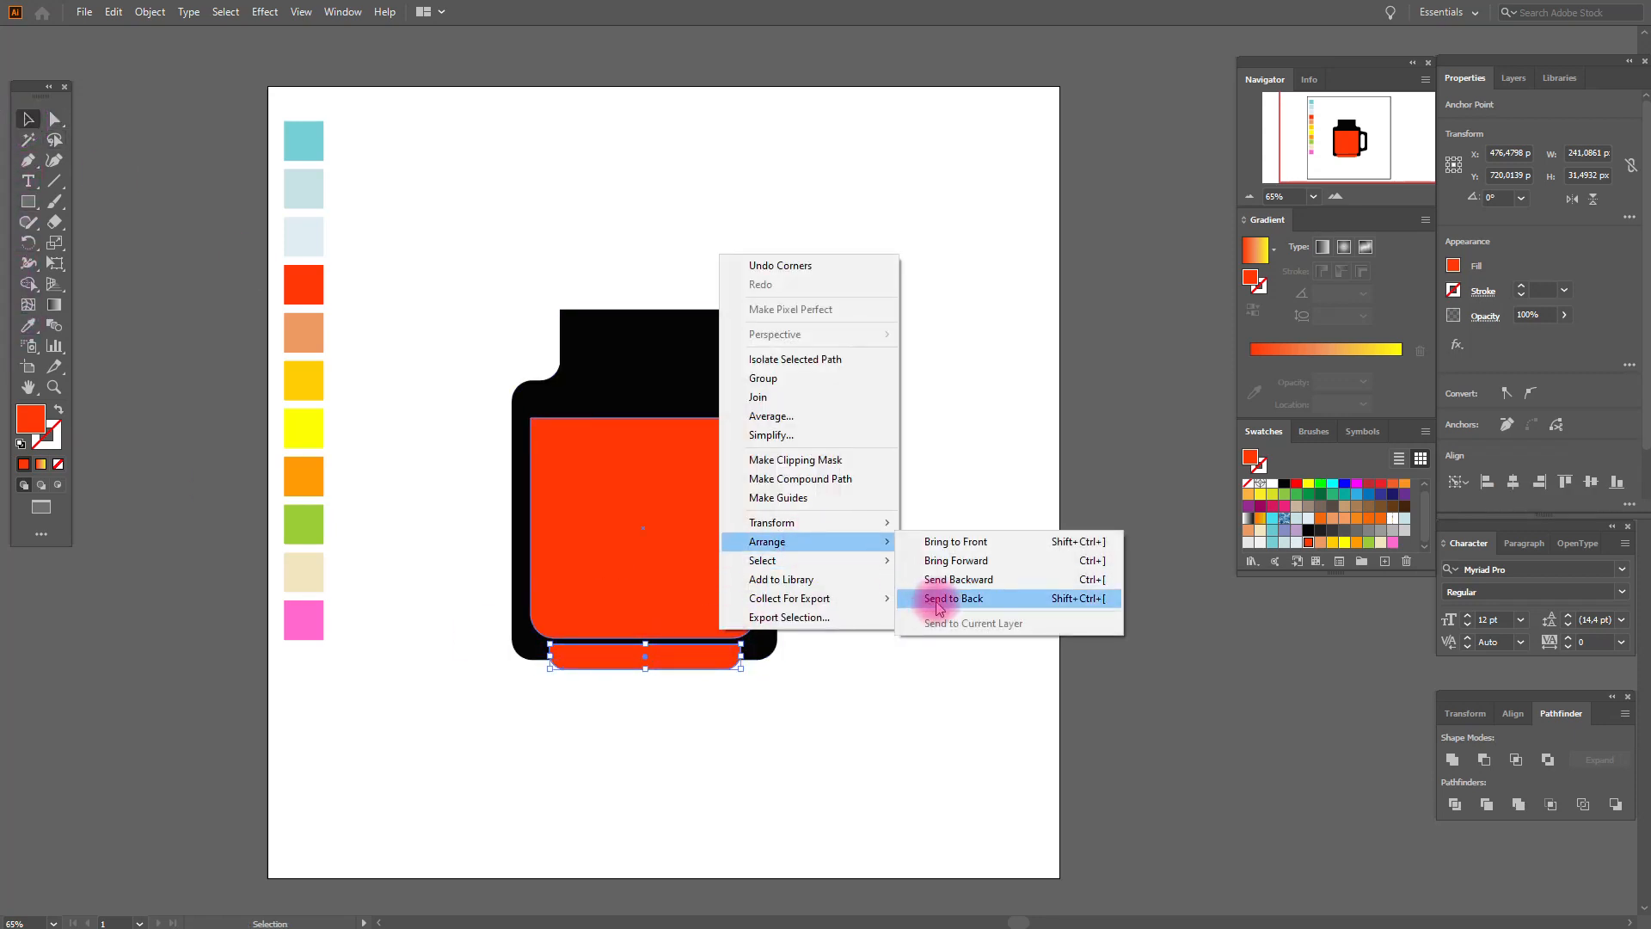
left_click(937, 599)
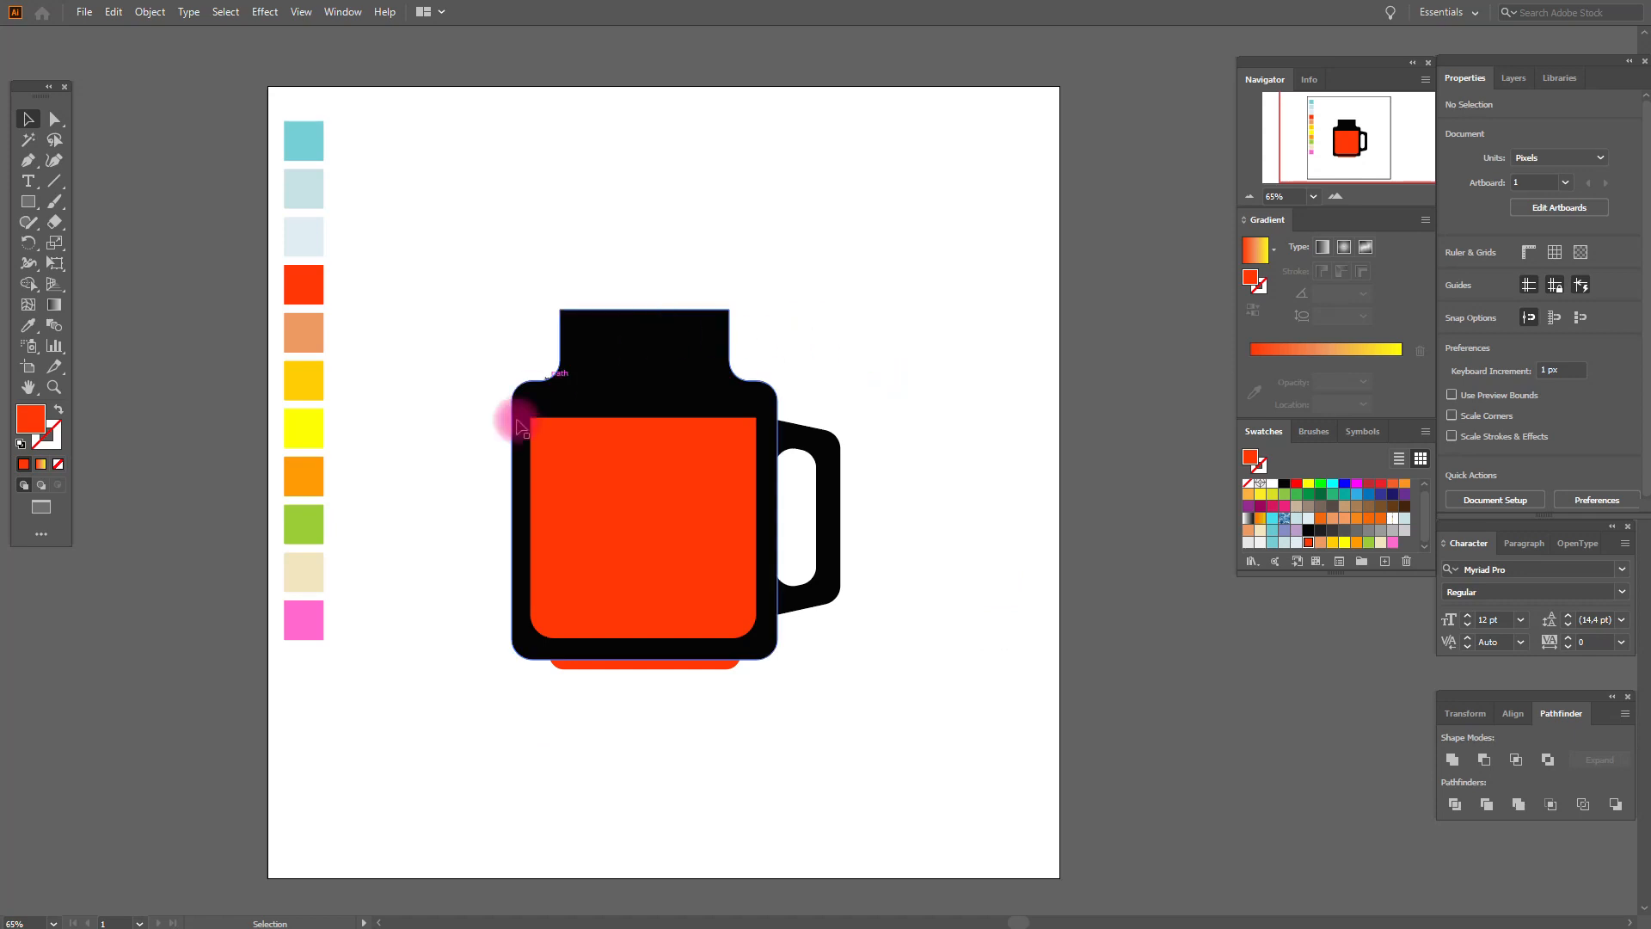
- Fill the black jar body with a linear gradient from pale grey-teal to pale blue
left_click(674, 358)
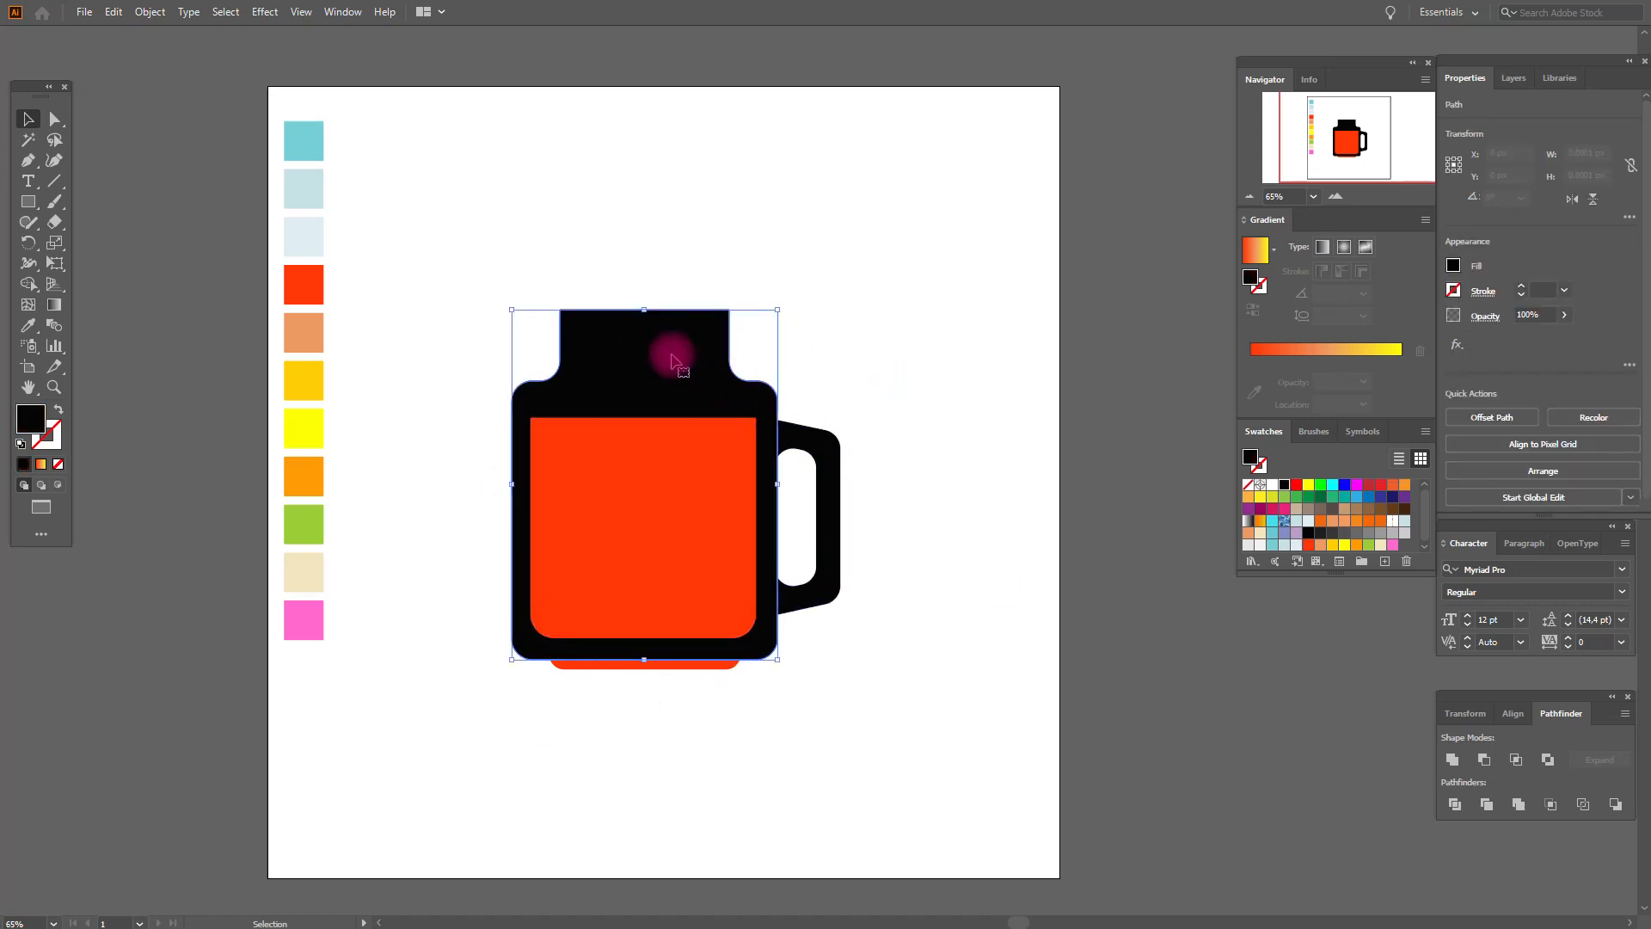
left_click(1248, 521)
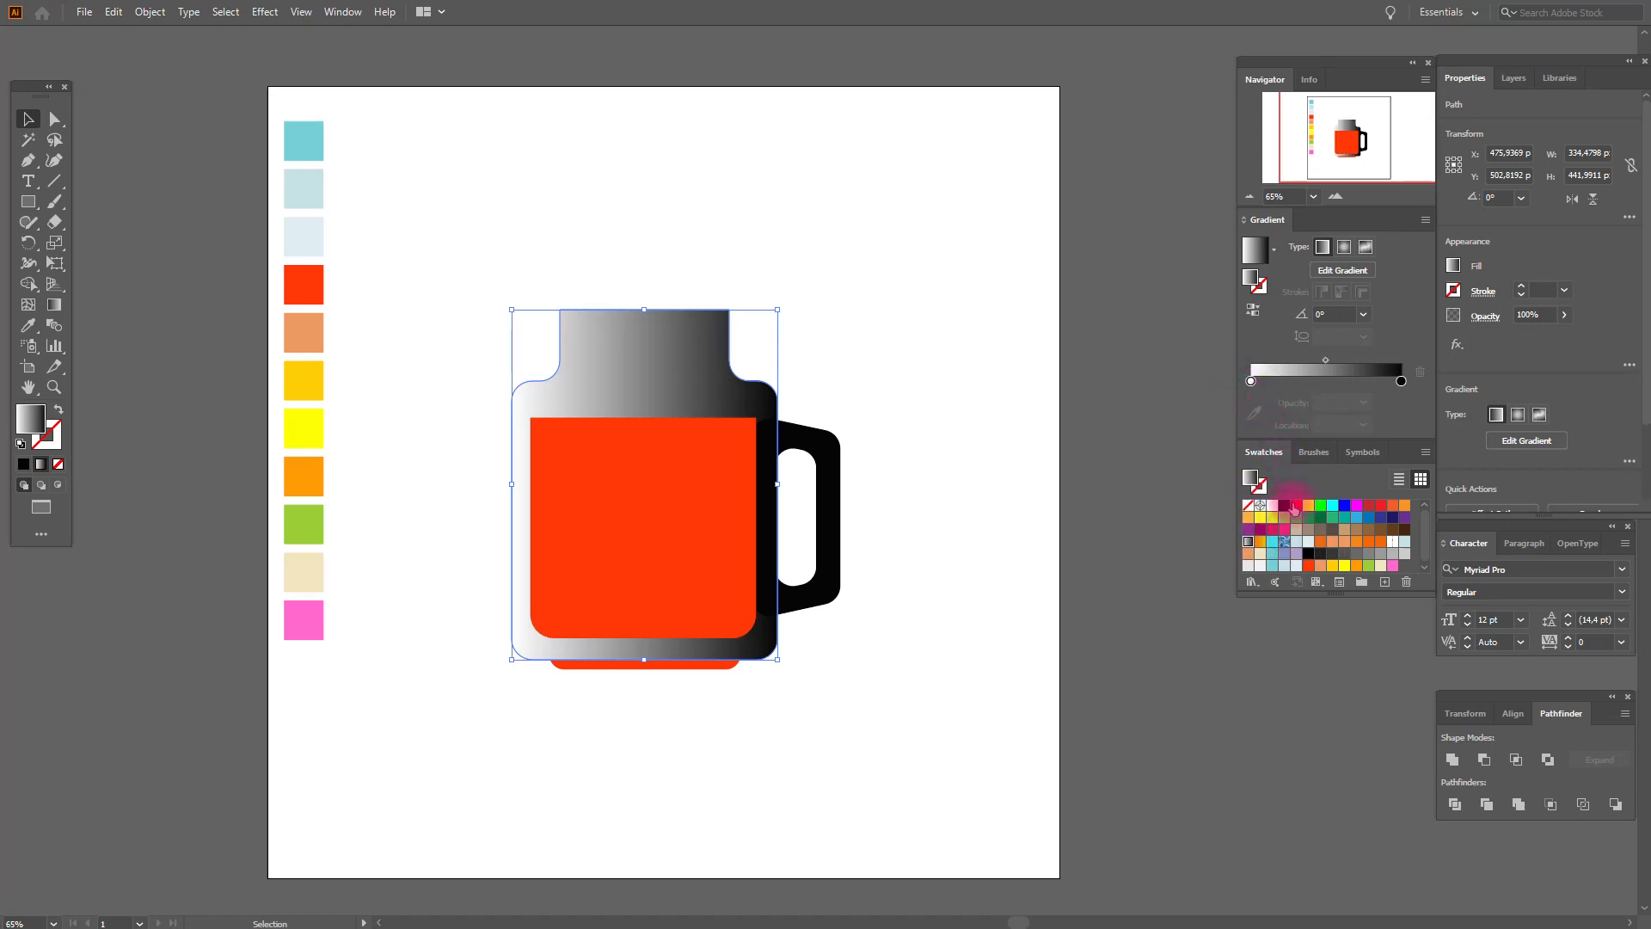
left_click_drag(1285, 568, 1250, 383)
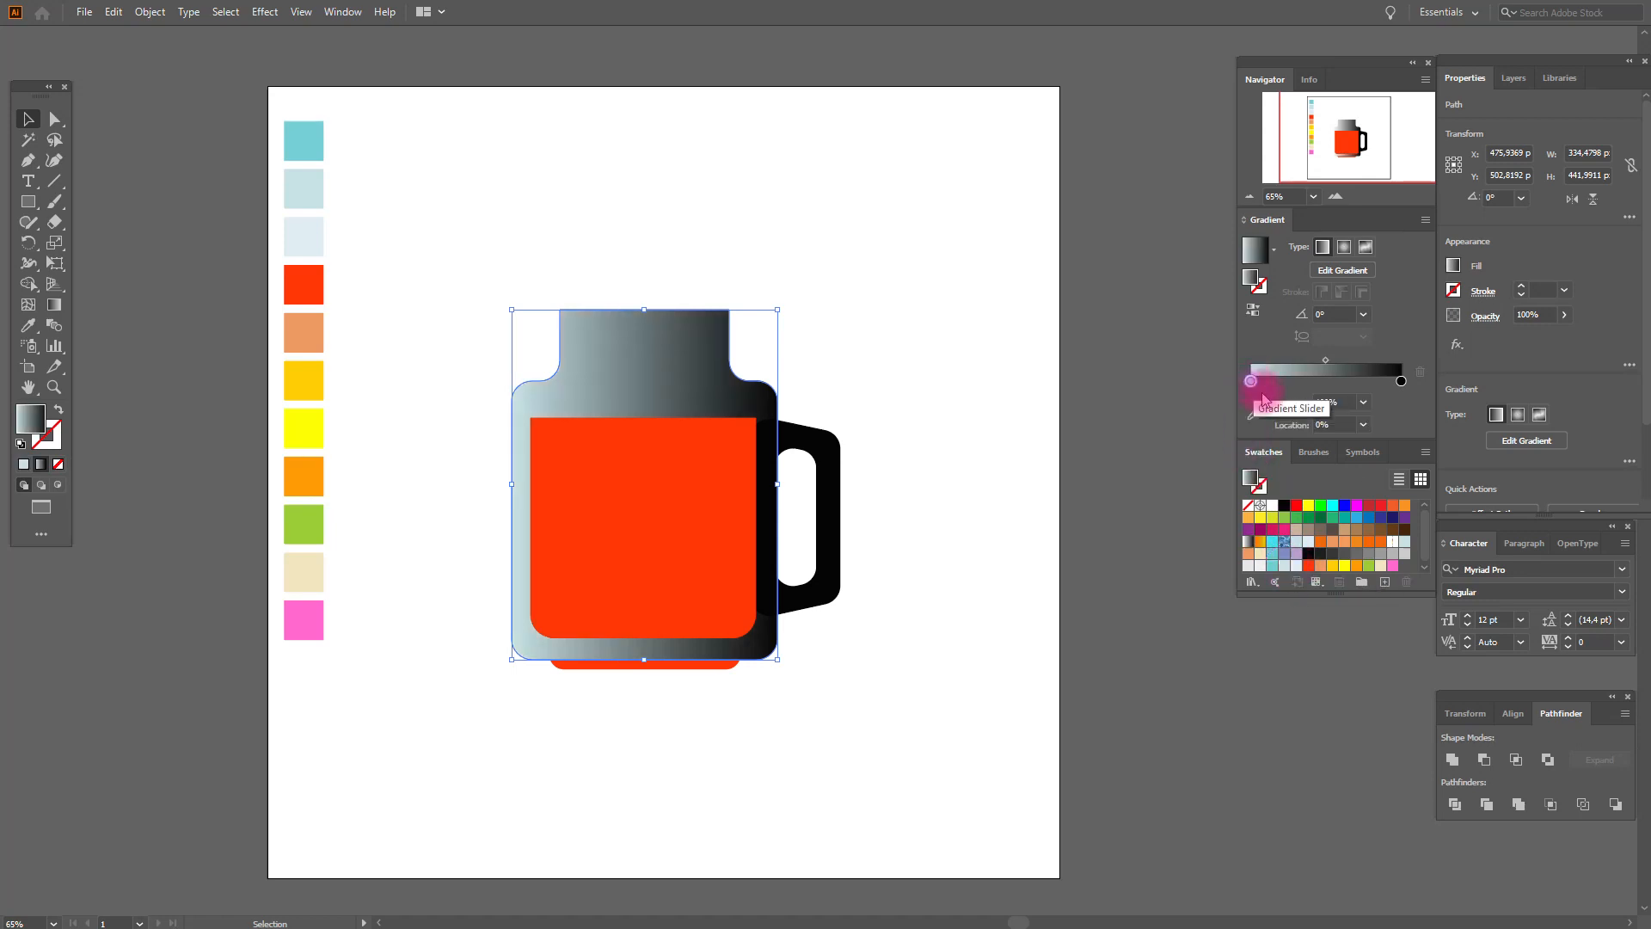
left_click_drag(1296, 567, 1402, 384)
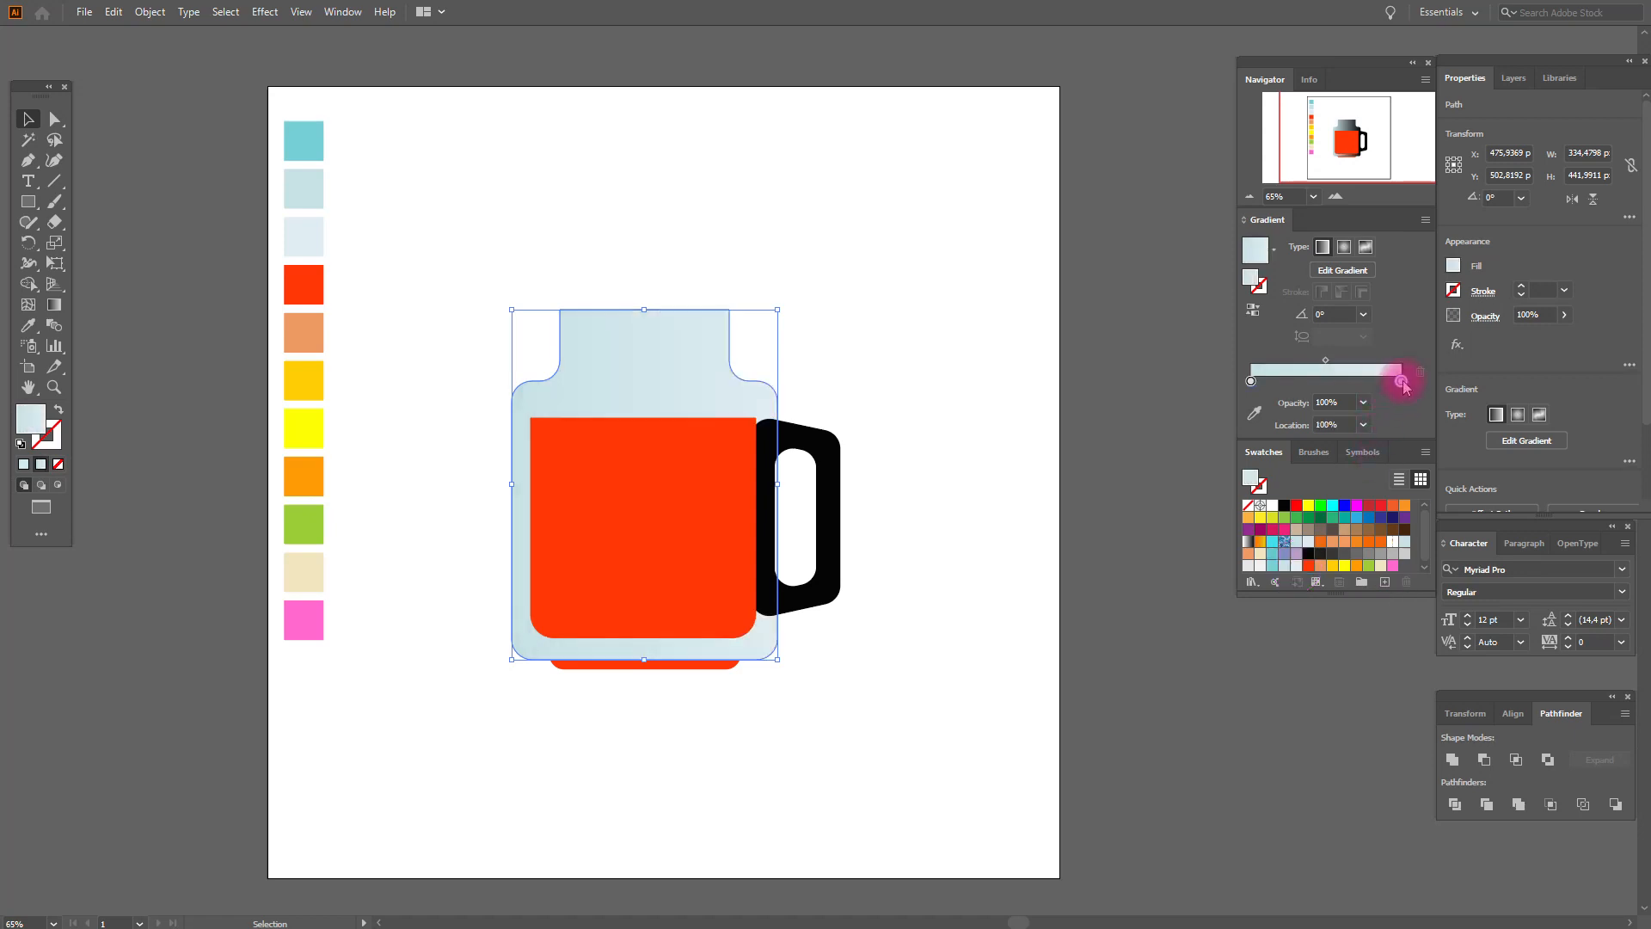
left_click(943, 411)
- Send the black handle behind all other shapes
left_click(820, 448)
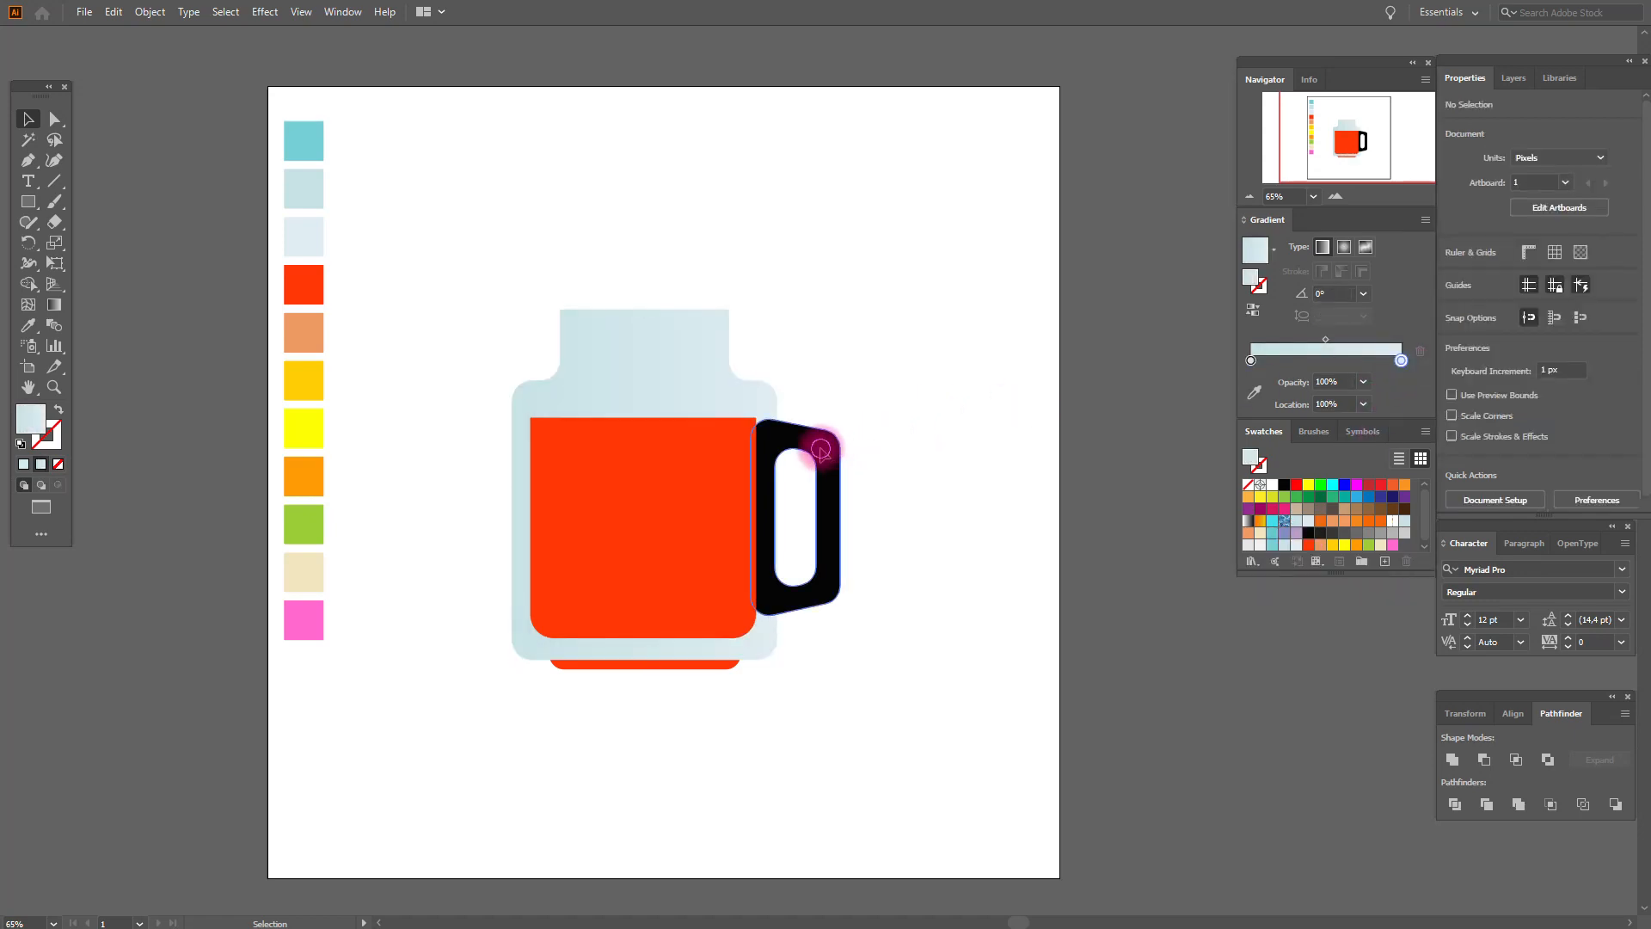
right_click(821, 449)
mouse_move(914, 638)
left_click(1162, 698)
left_click(880, 525)
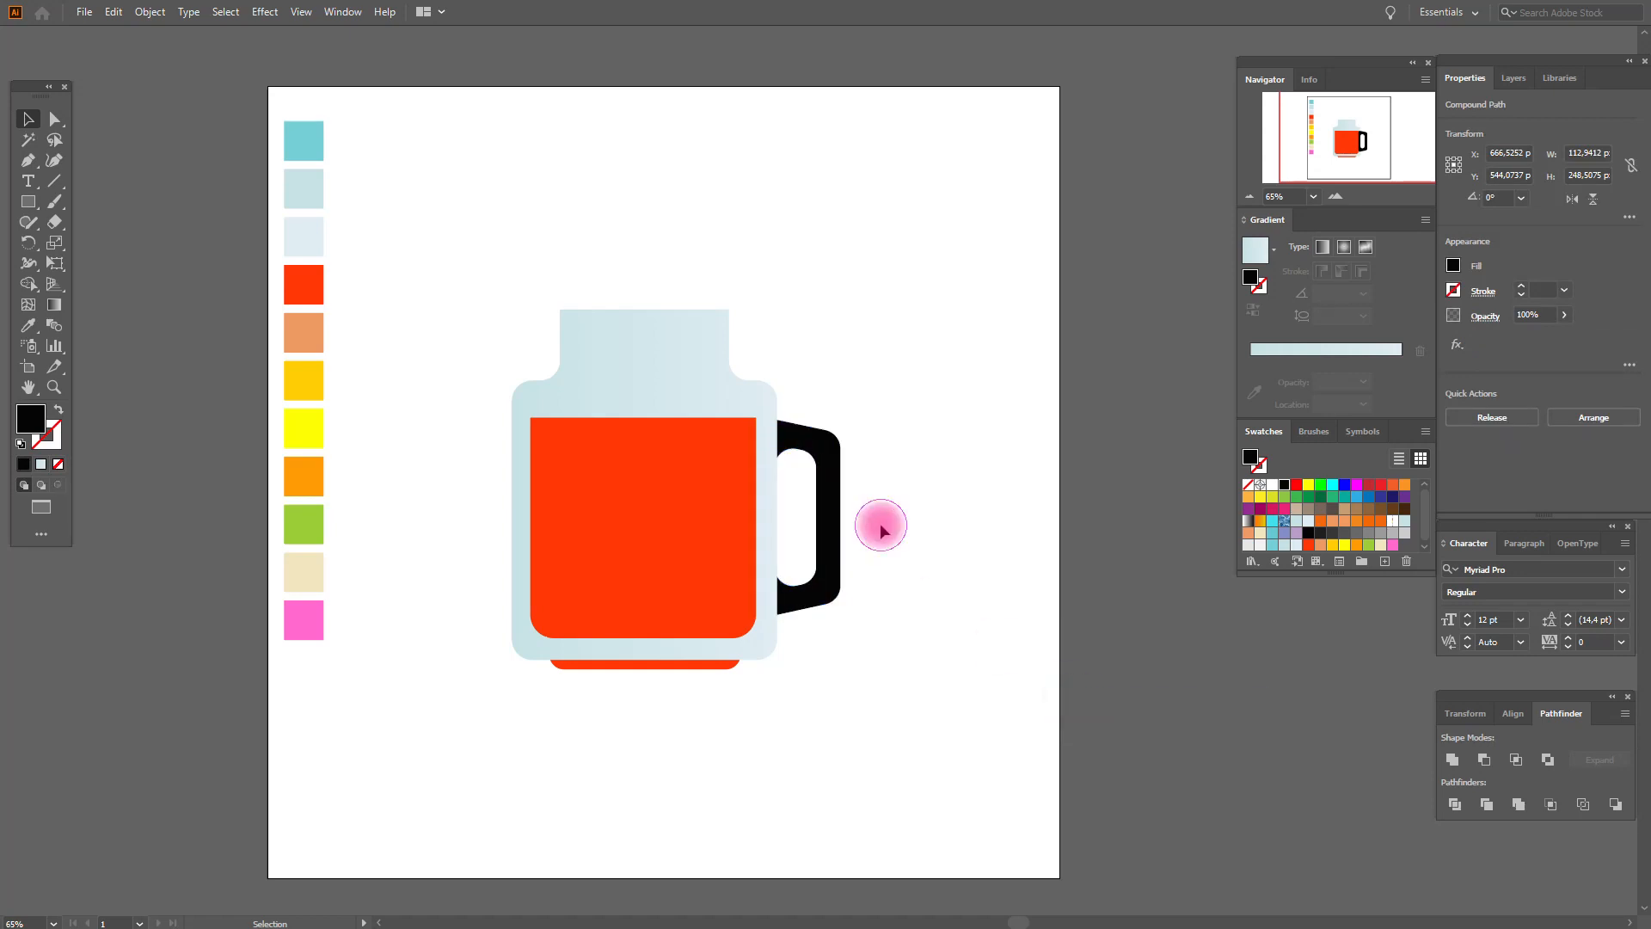
- Copy the jar body's gradient onto the black handle and run it diagonally downward from the upper left
left_click(835, 493)
left_click(28, 325)
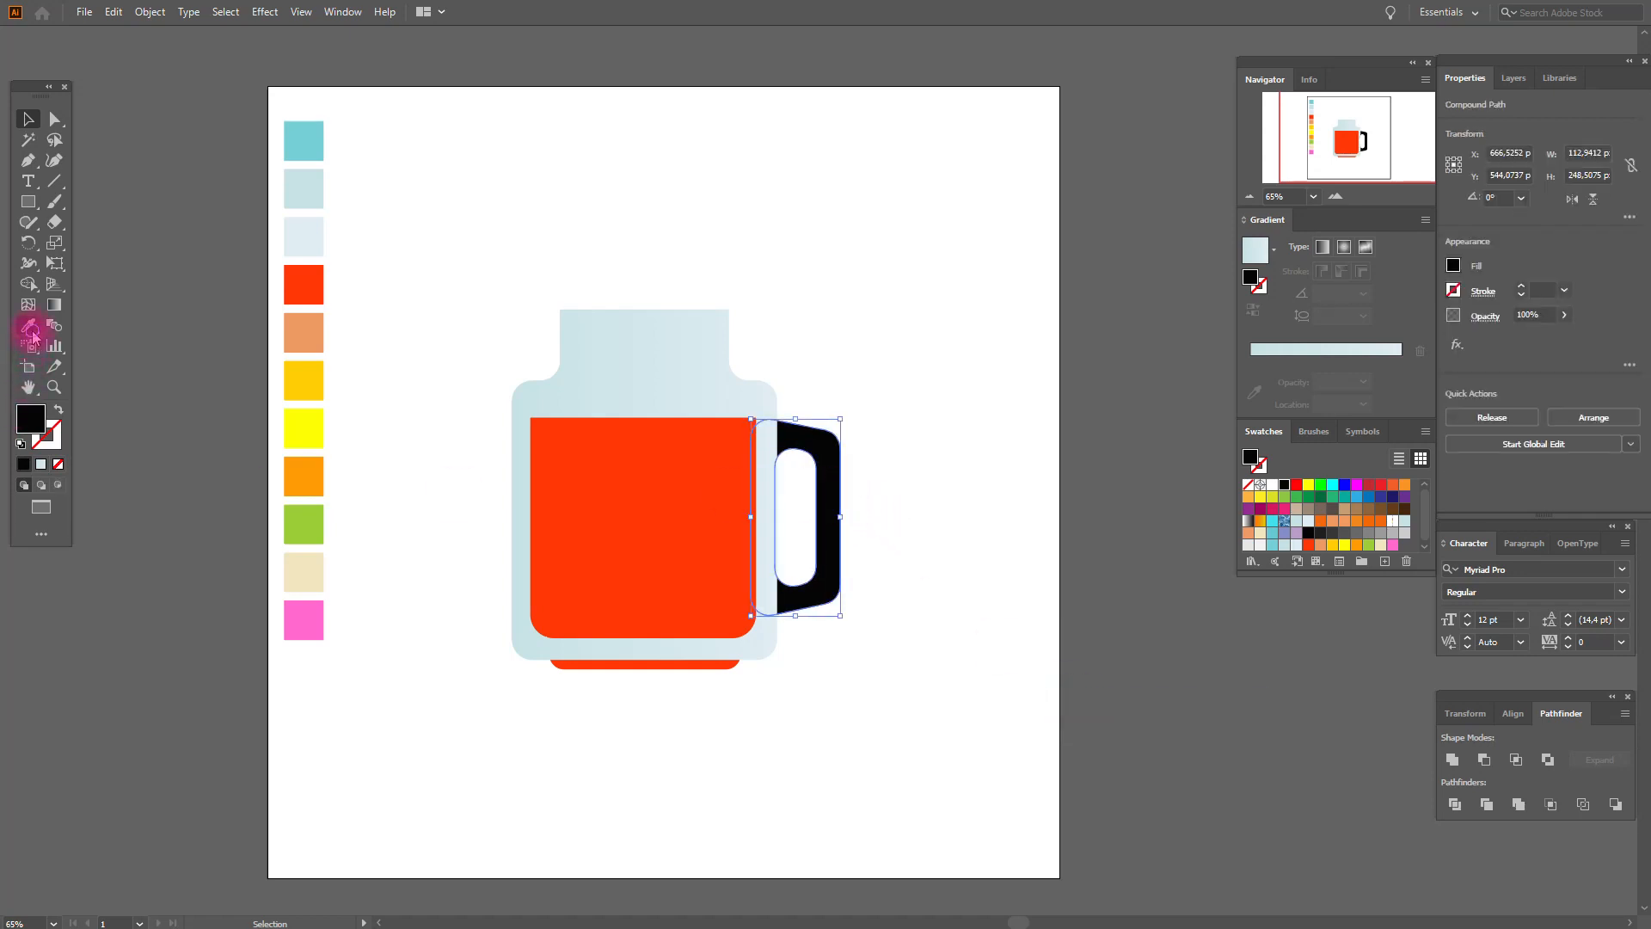
left_click(592, 340)
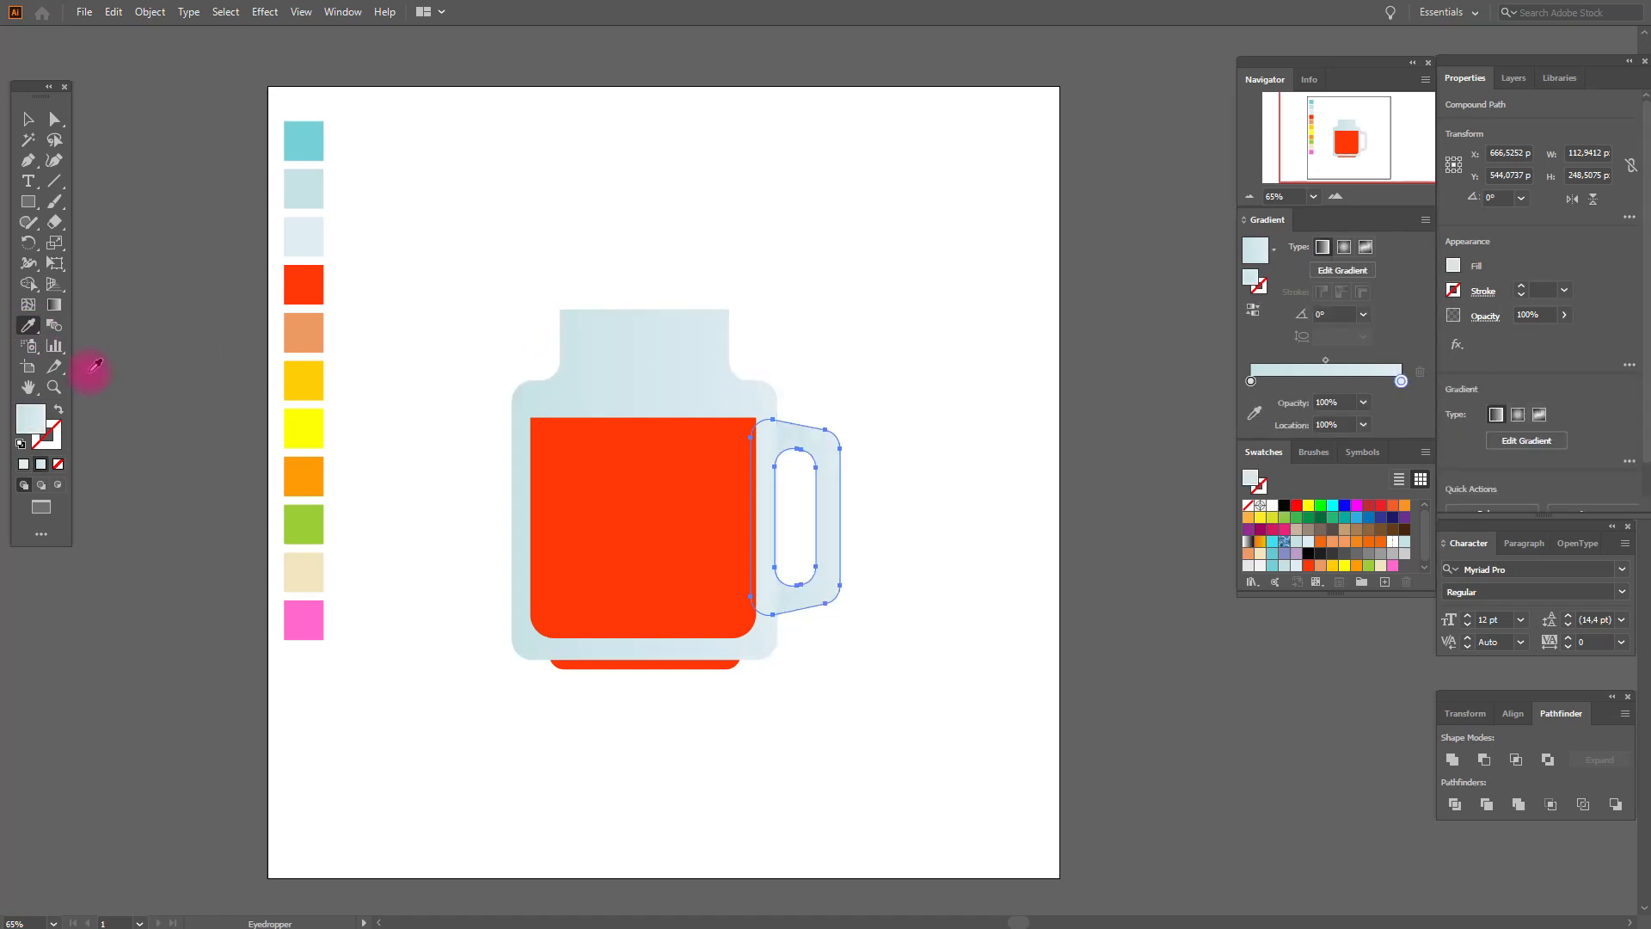
left_click(54, 304)
left_click_drag(713, 427, 880, 526)
left_click(26, 123)
left_click(571, 236)
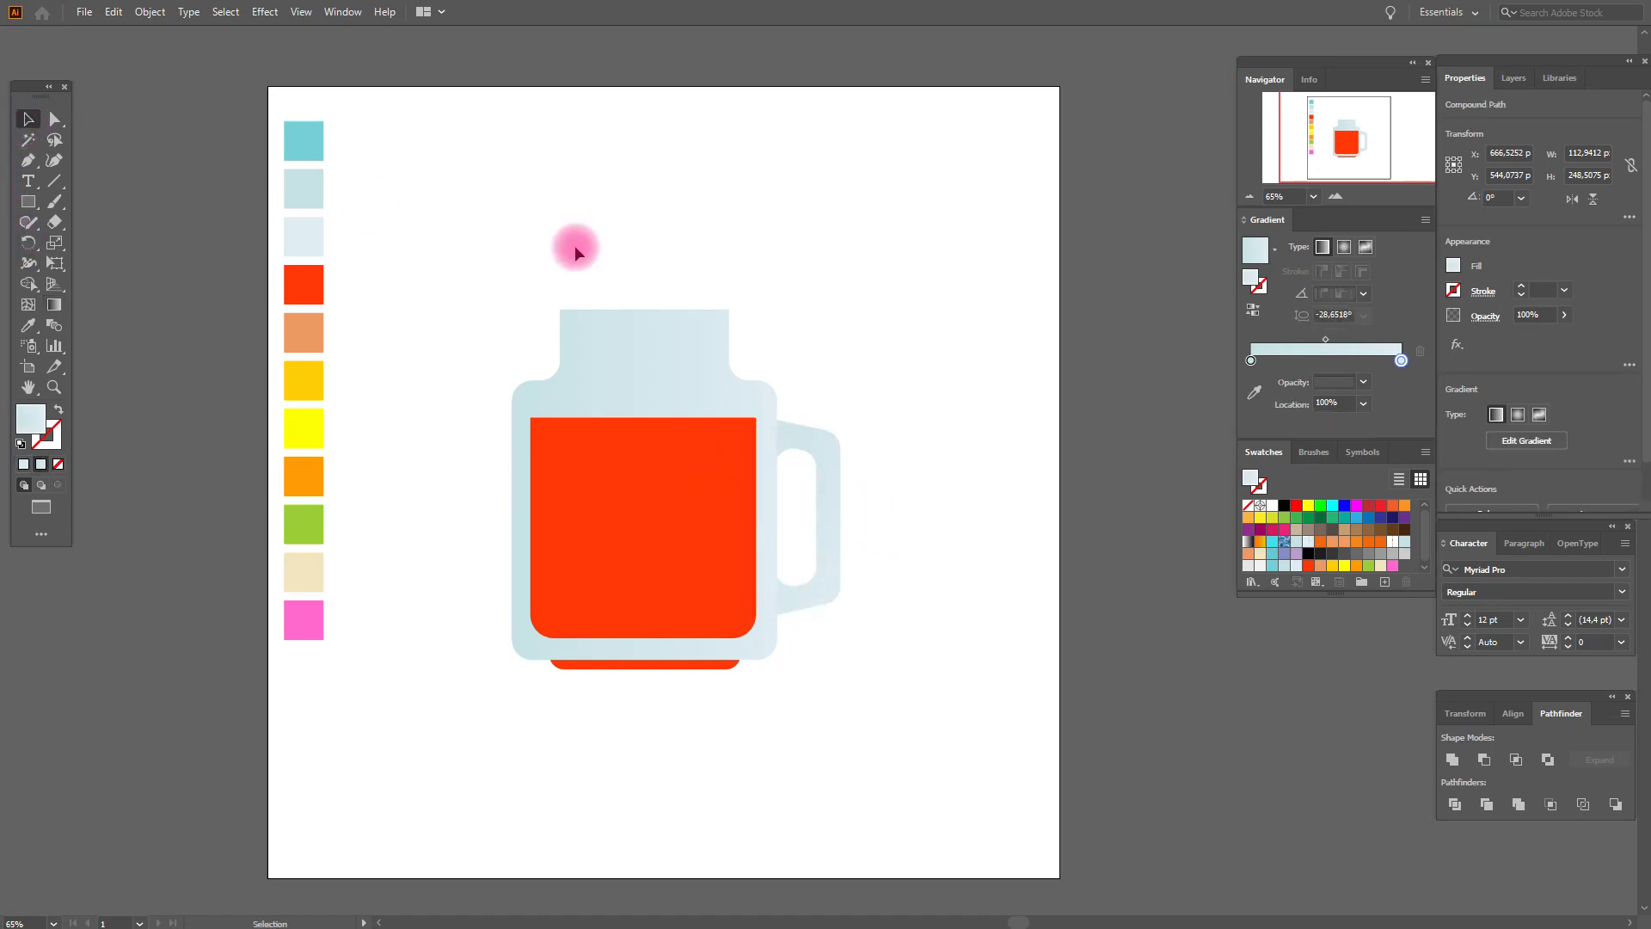
- Angle the jar body's gradient to about -30° so it runs diagonally from upper left to lower right
left_click(608, 372)
key("g")
mouse_move(473, 379)
left_mouse_down()
mouse_move(703, 493)
mouse_move(792, 565)
left_mouse_up()
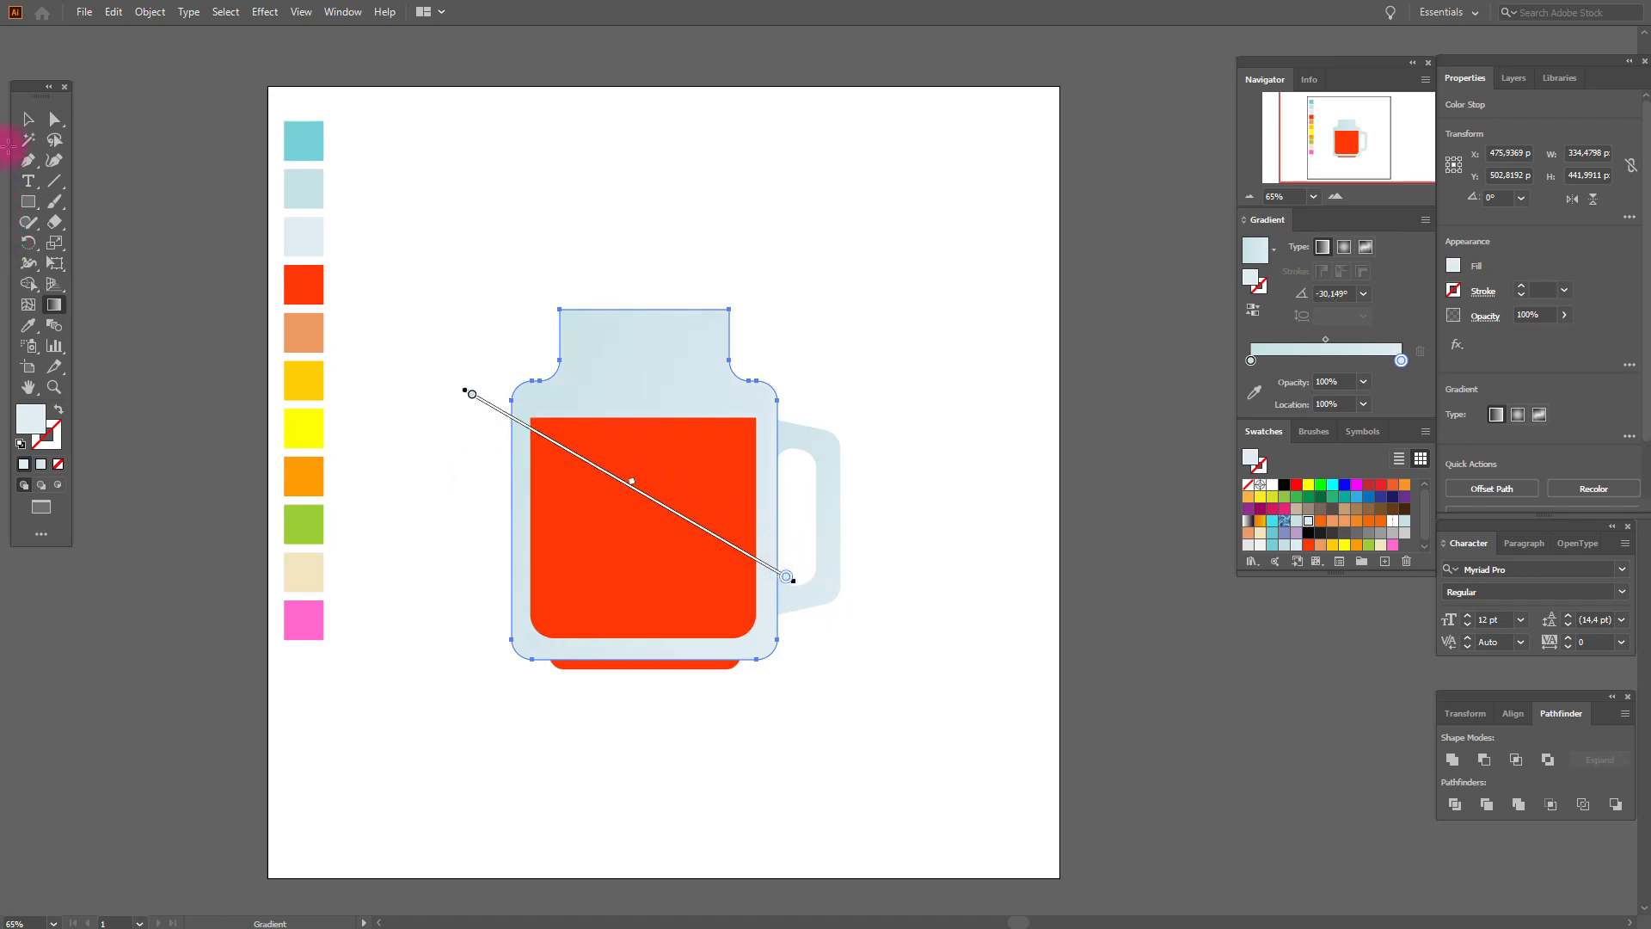
left_click(26, 125)
left_click(380, 191)
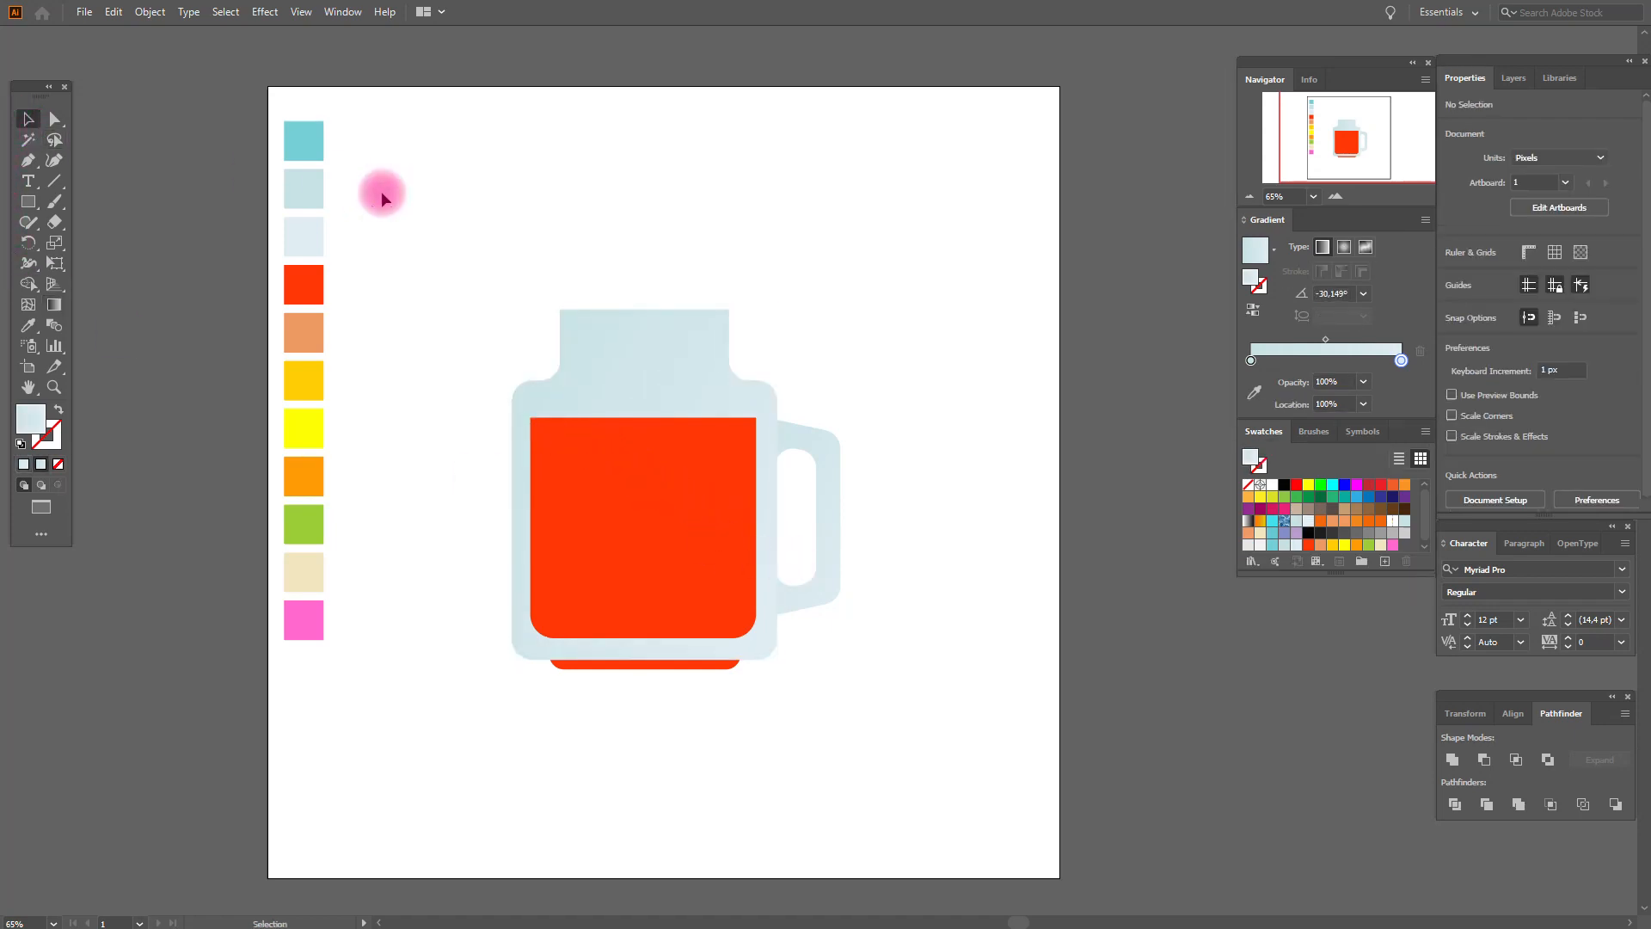
- Fill the large red drink shape with a three-color linear gradient of red, light orange in the middle and yellow
left_click(654, 460)
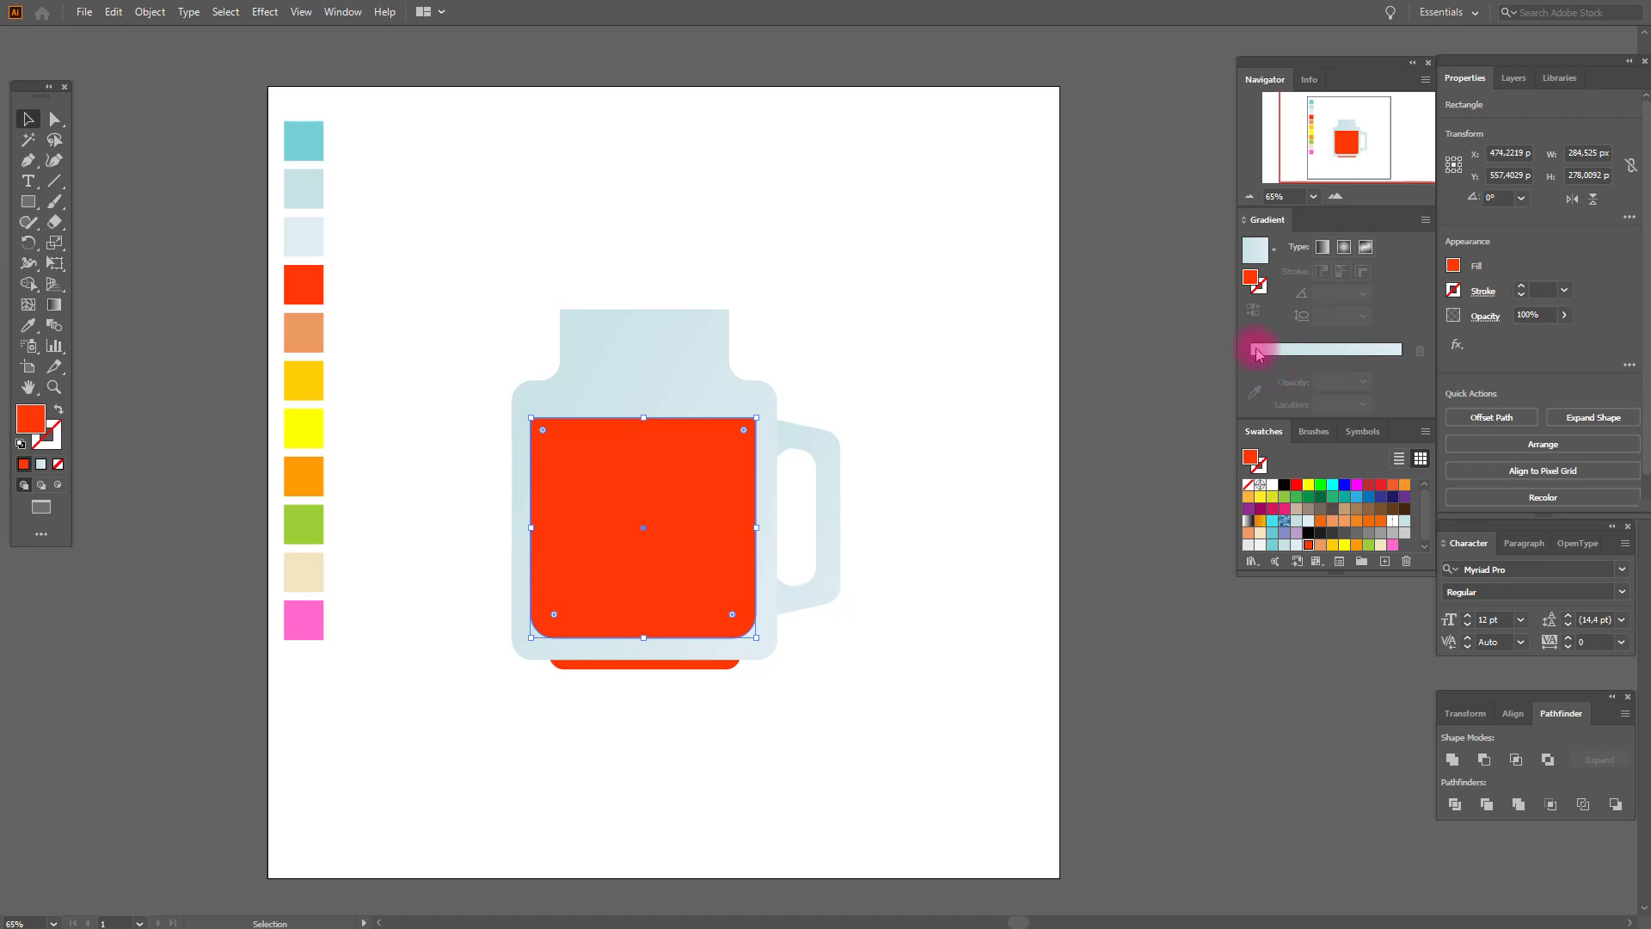
left_click(1248, 521)
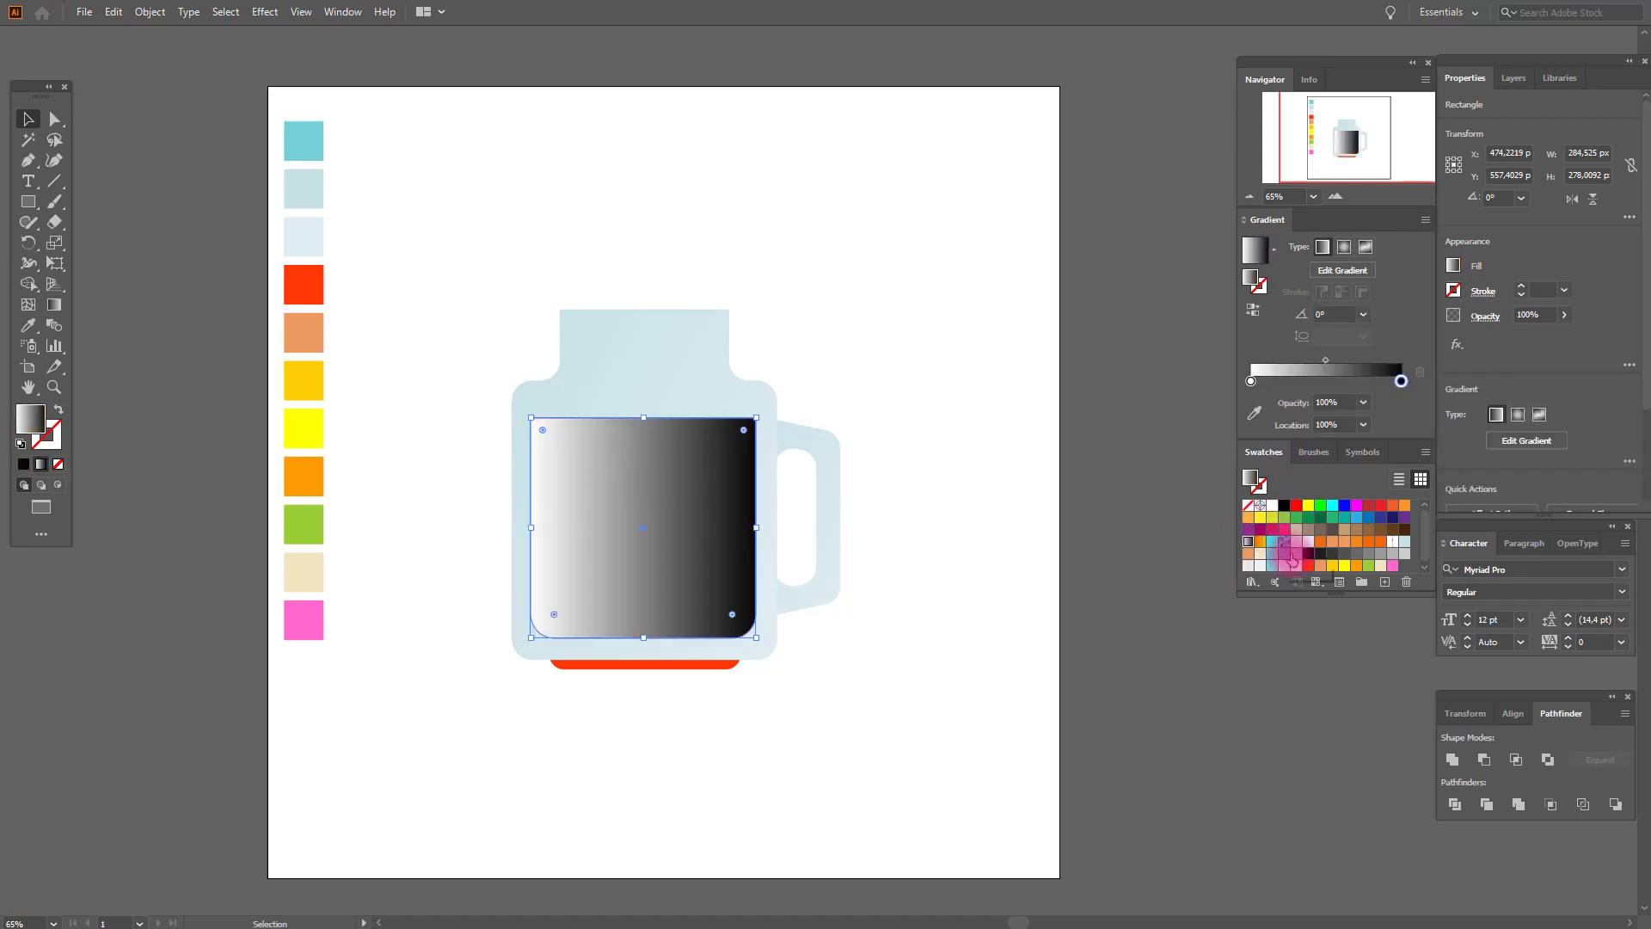
left_click_drag(1308, 566, 1251, 382)
left_click_drag(1323, 574, 1404, 385)
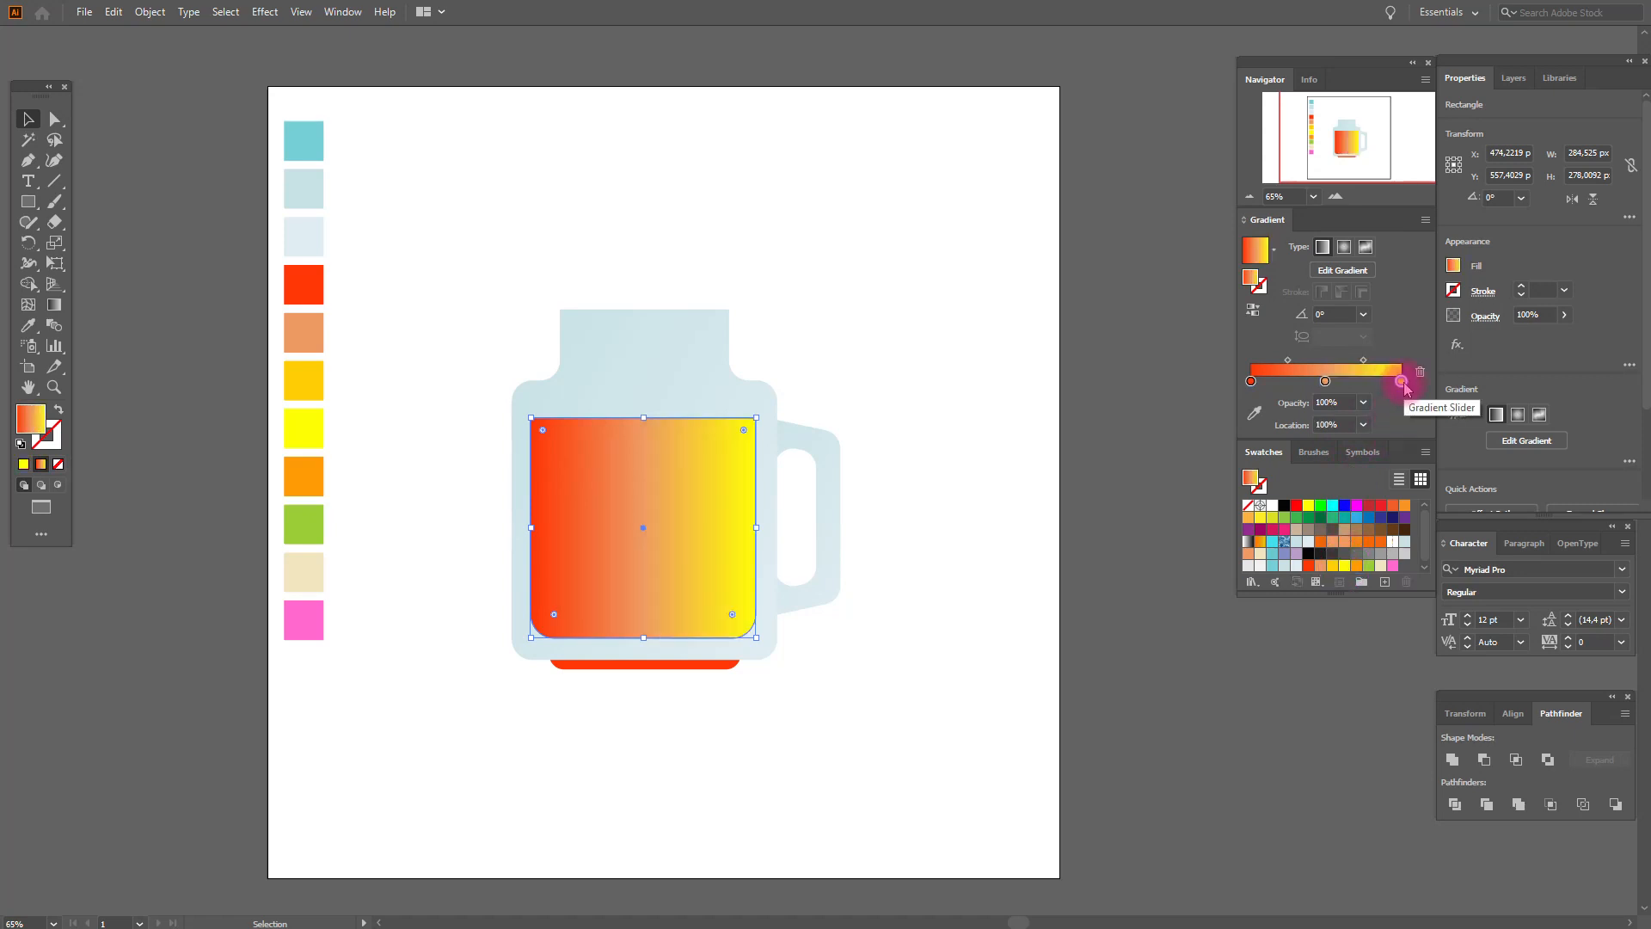
- Tilt the drink's gradient to about -15°, extending it slightly past both sides of the shape
left_click(60, 308)
left_click_drag(504, 414, 839, 503)
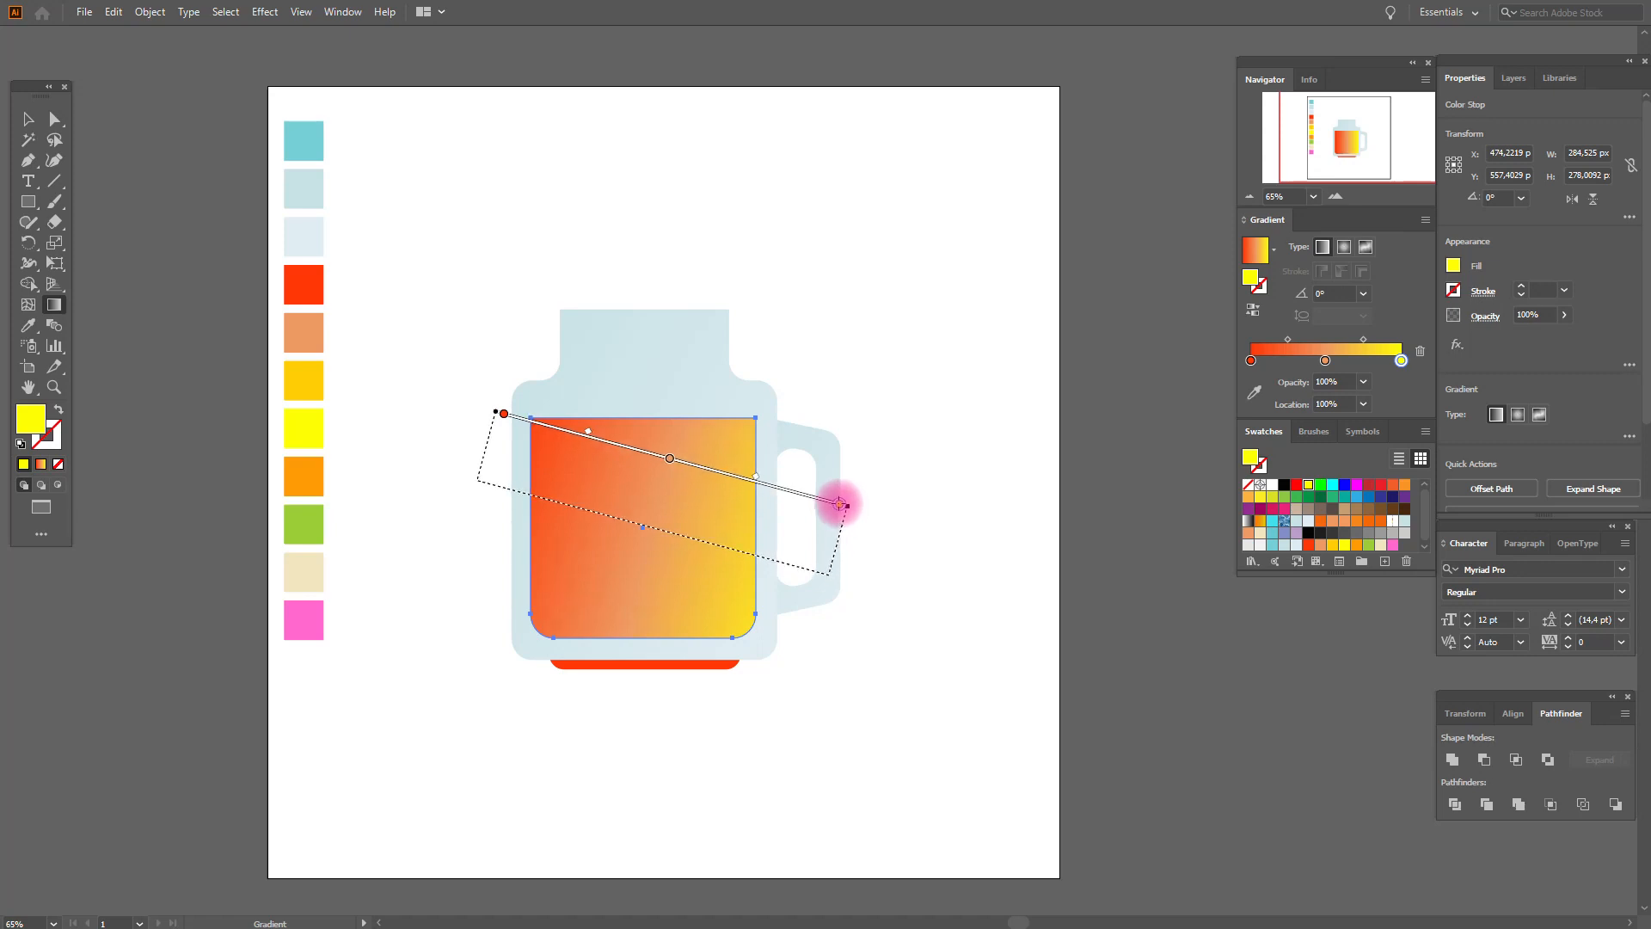
left_click(29, 119)
left_click(461, 221)
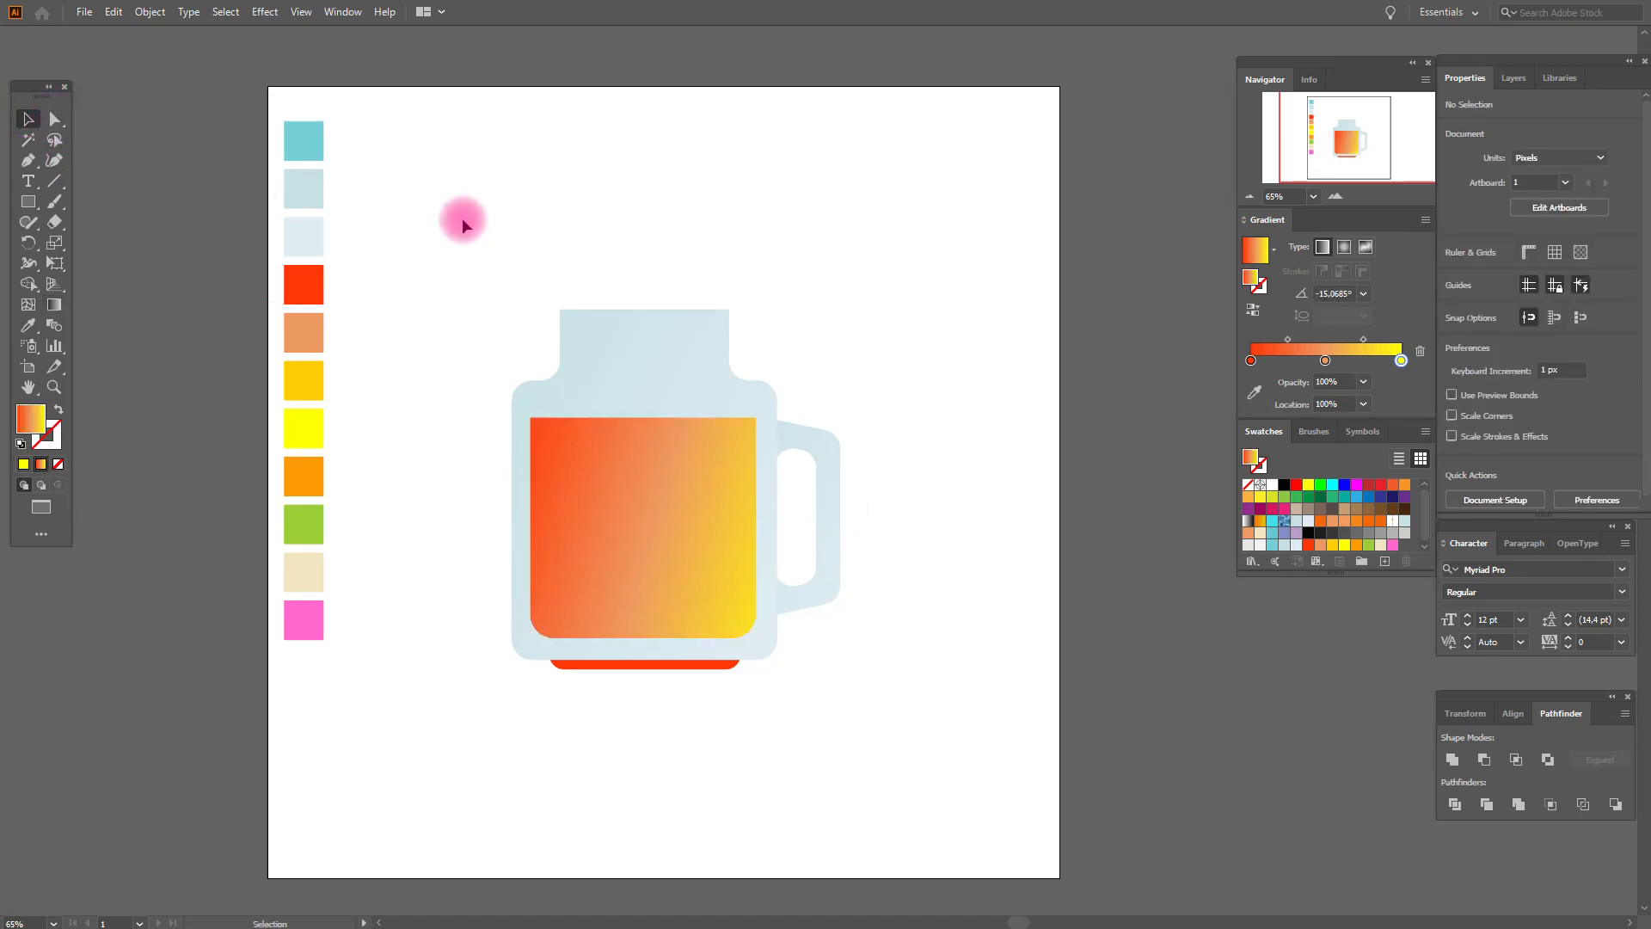
- Scatter 19 small circles of varying size across the drink as bubbles, using the palette's red
left_click(29, 329)
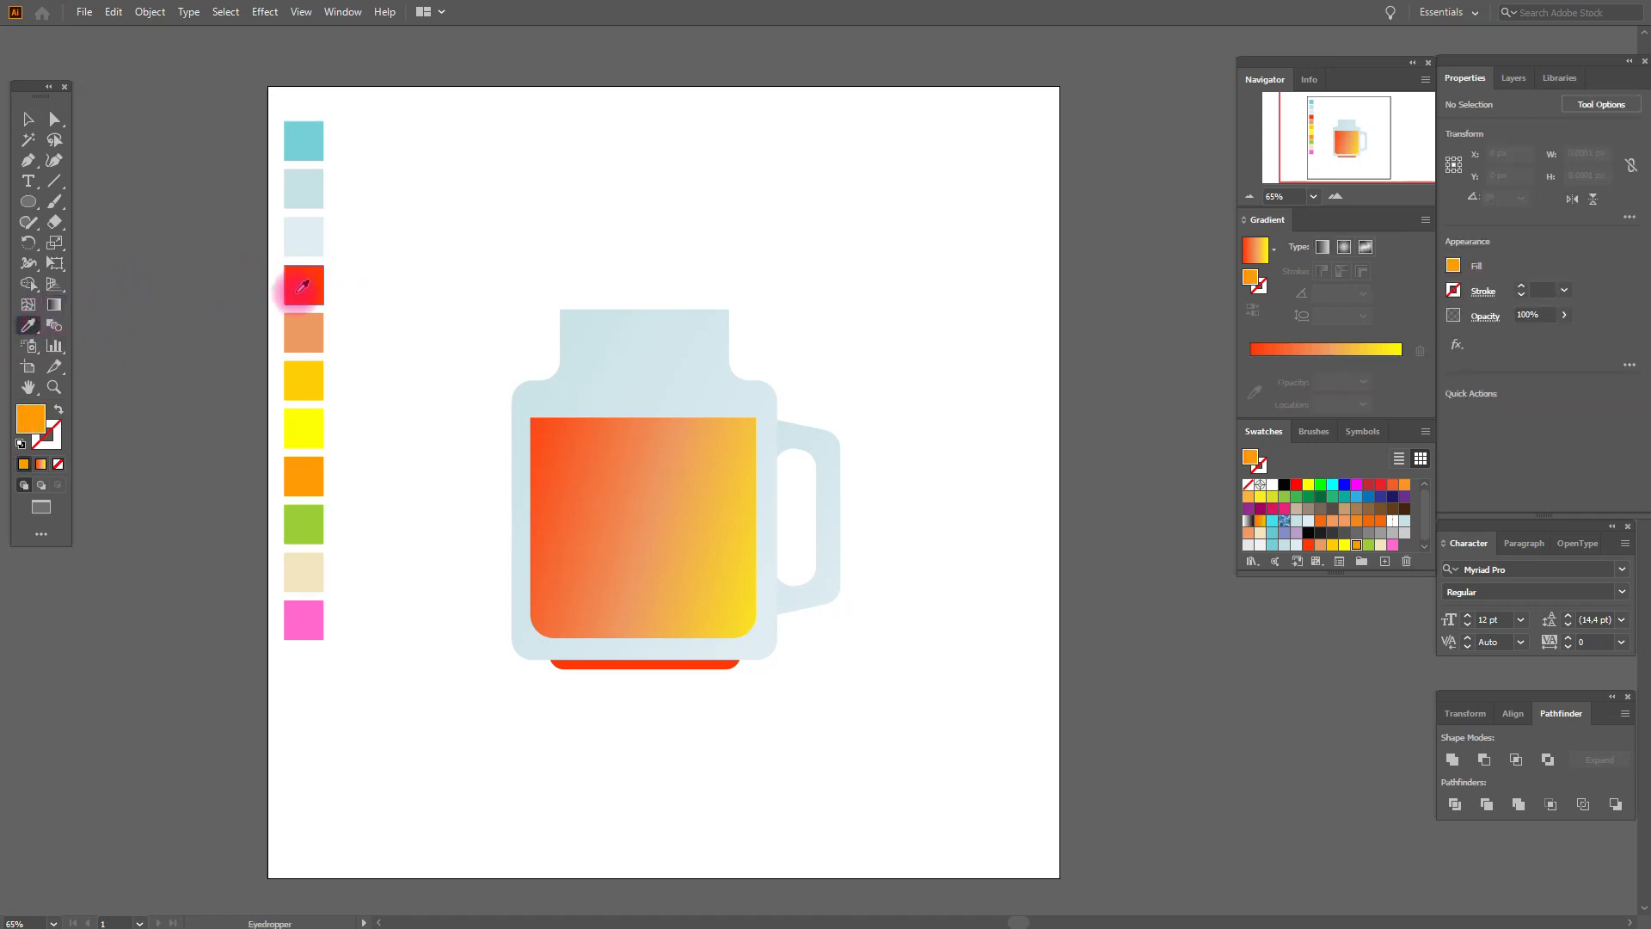
left_click(303, 286)
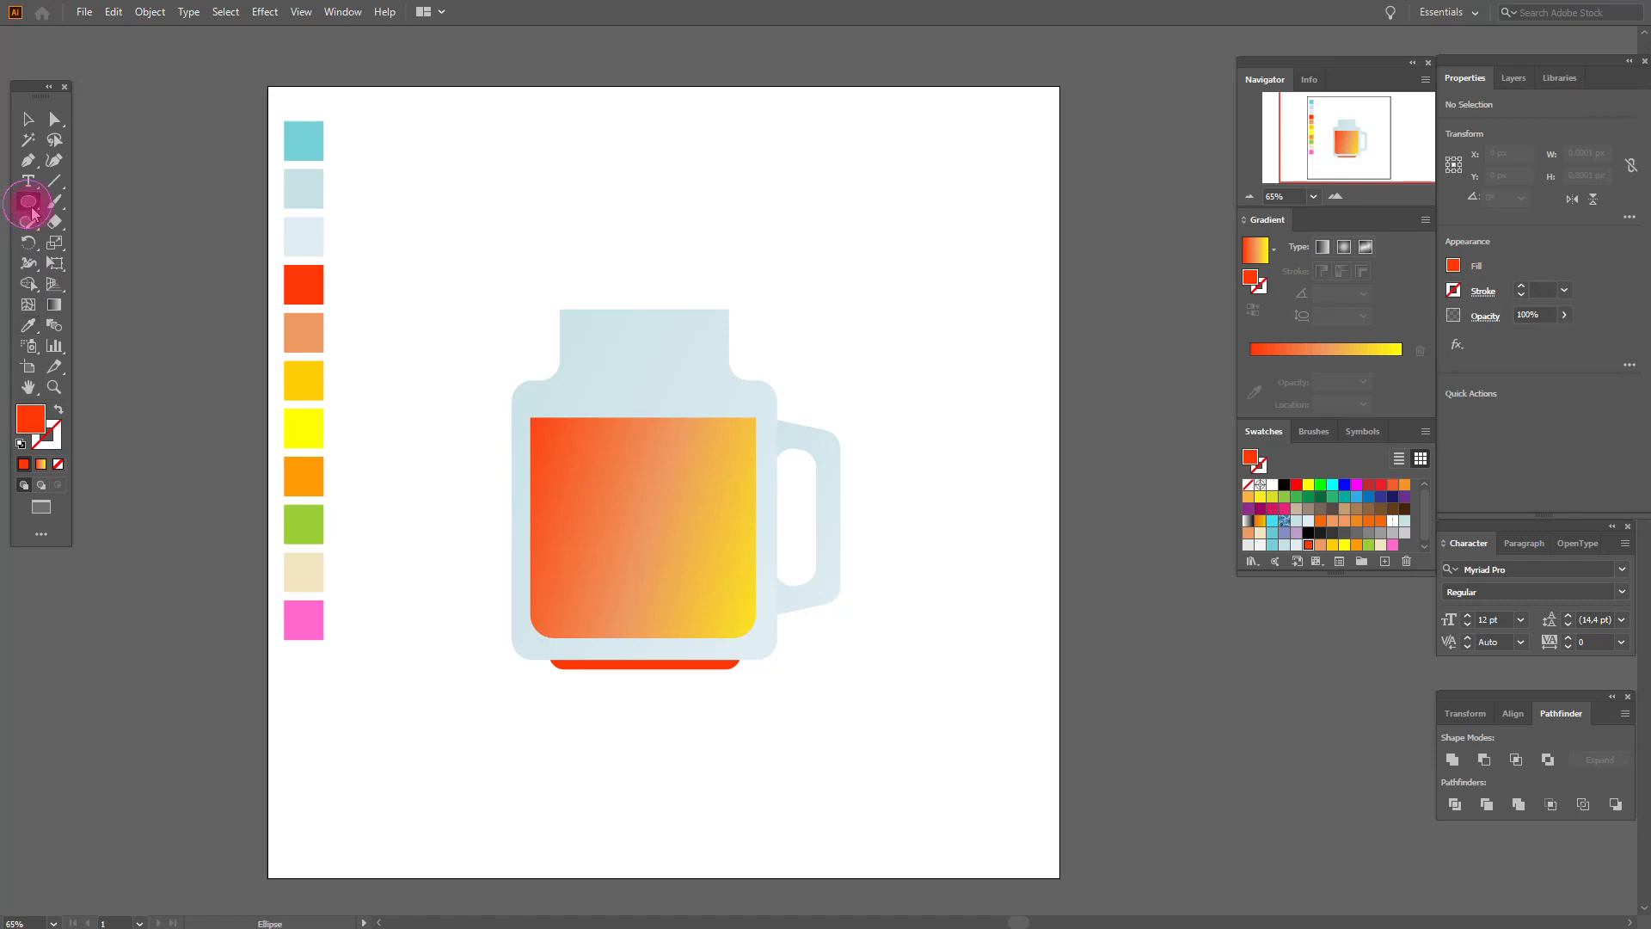
left_click_drag(556, 483, 574, 502)
mouse_move(556, 565)
left_mouse_down()
mouse_move(573, 575)
mouse_move(598, 547)
mouse_move(621, 601)
mouse_move(578, 625)
left_mouse_up()
left_click_drag(627, 495, 638, 504)
mouse_move(632, 543)
left_mouse_down()
mouse_move(642, 553)
mouse_move(690, 517)
left_mouse_up()
left_click_drag(658, 585, 669, 595)
left_click_drag(713, 537, 729, 553)
mouse_move(698, 611)
left_mouse_down()
mouse_move(711, 625)
mouse_move(749, 605)
left_mouse_up()
left_click_drag(636, 610, 646, 621)
left_click_drag(544, 538, 555, 548)
left_click_drag(729, 465, 739, 476)
left_click_drag(675, 547, 687, 558)
left_click_drag(594, 616, 604, 626)
left_click_drag(704, 564, 714, 574)
left_click_drag(545, 457, 551, 463)
left_click(28, 119)
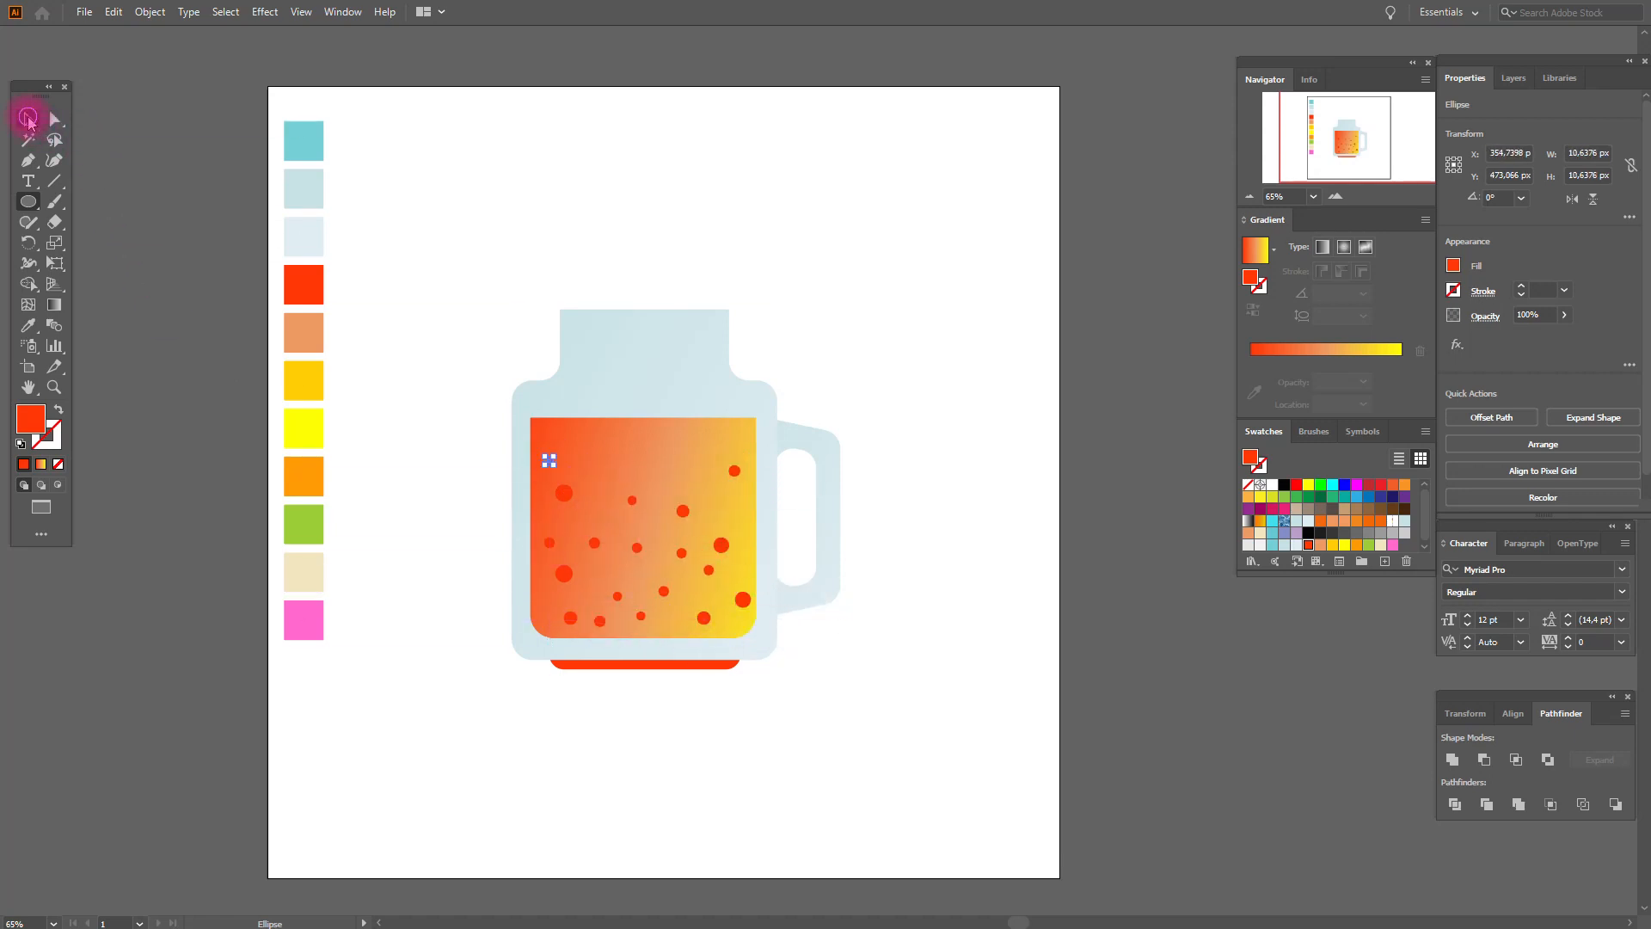
left_click(539, 226)
- Draw a thin round-ended bar about 213 × 13 px across the jar's neck, filled with the palette's turquoise
left_click(28, 325)
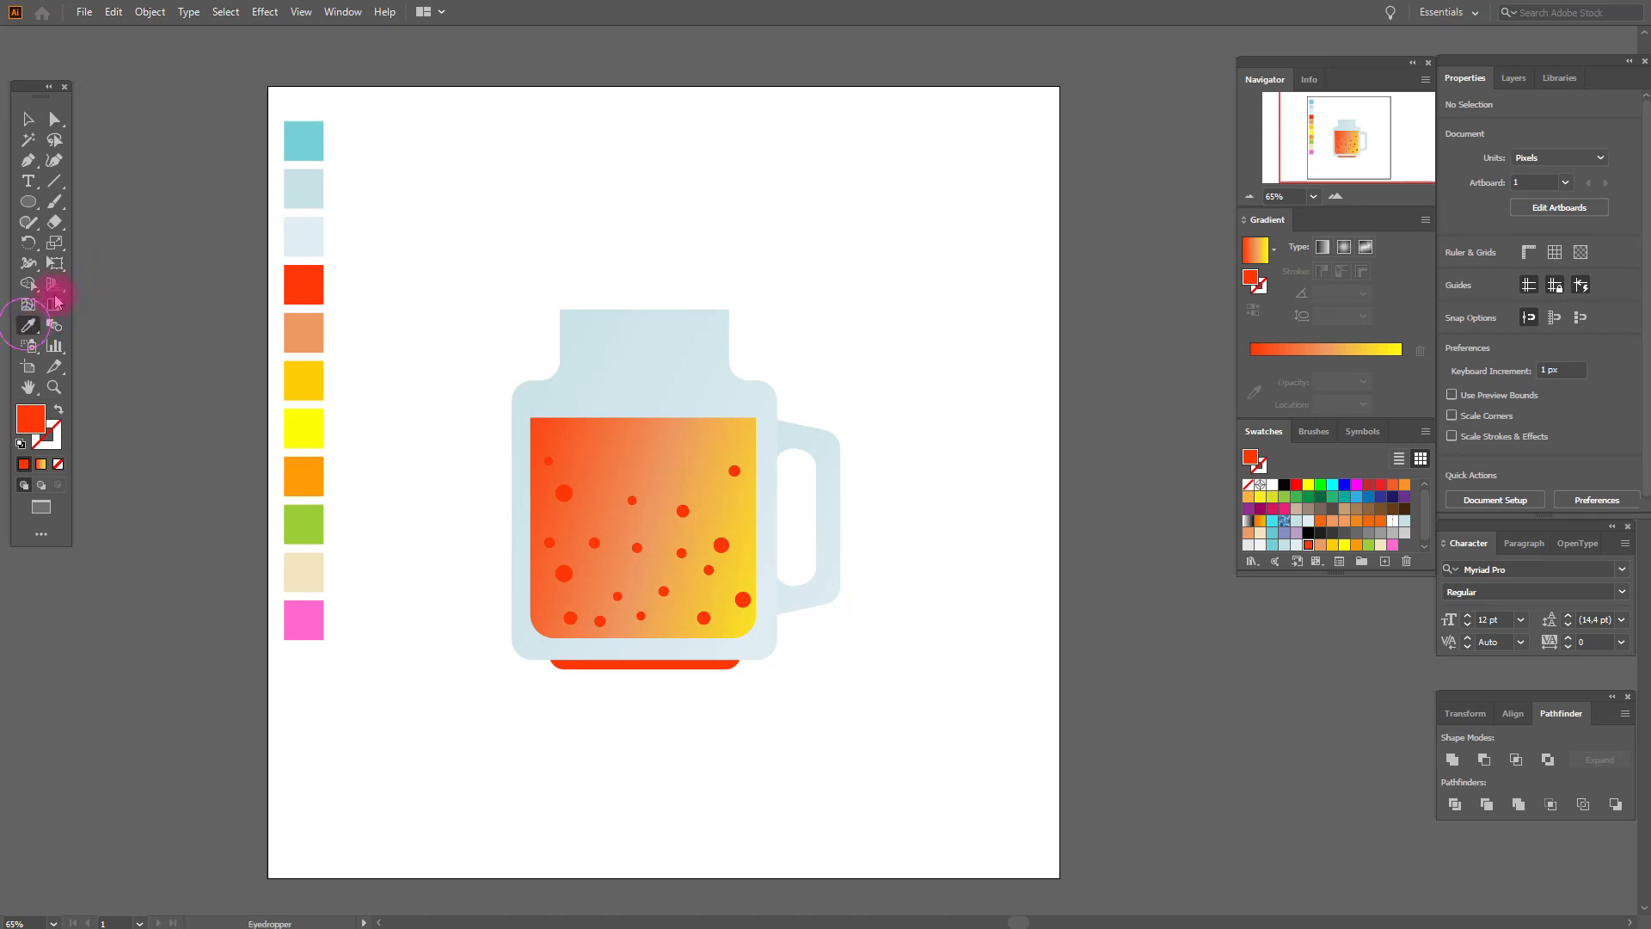
left_click(297, 141)
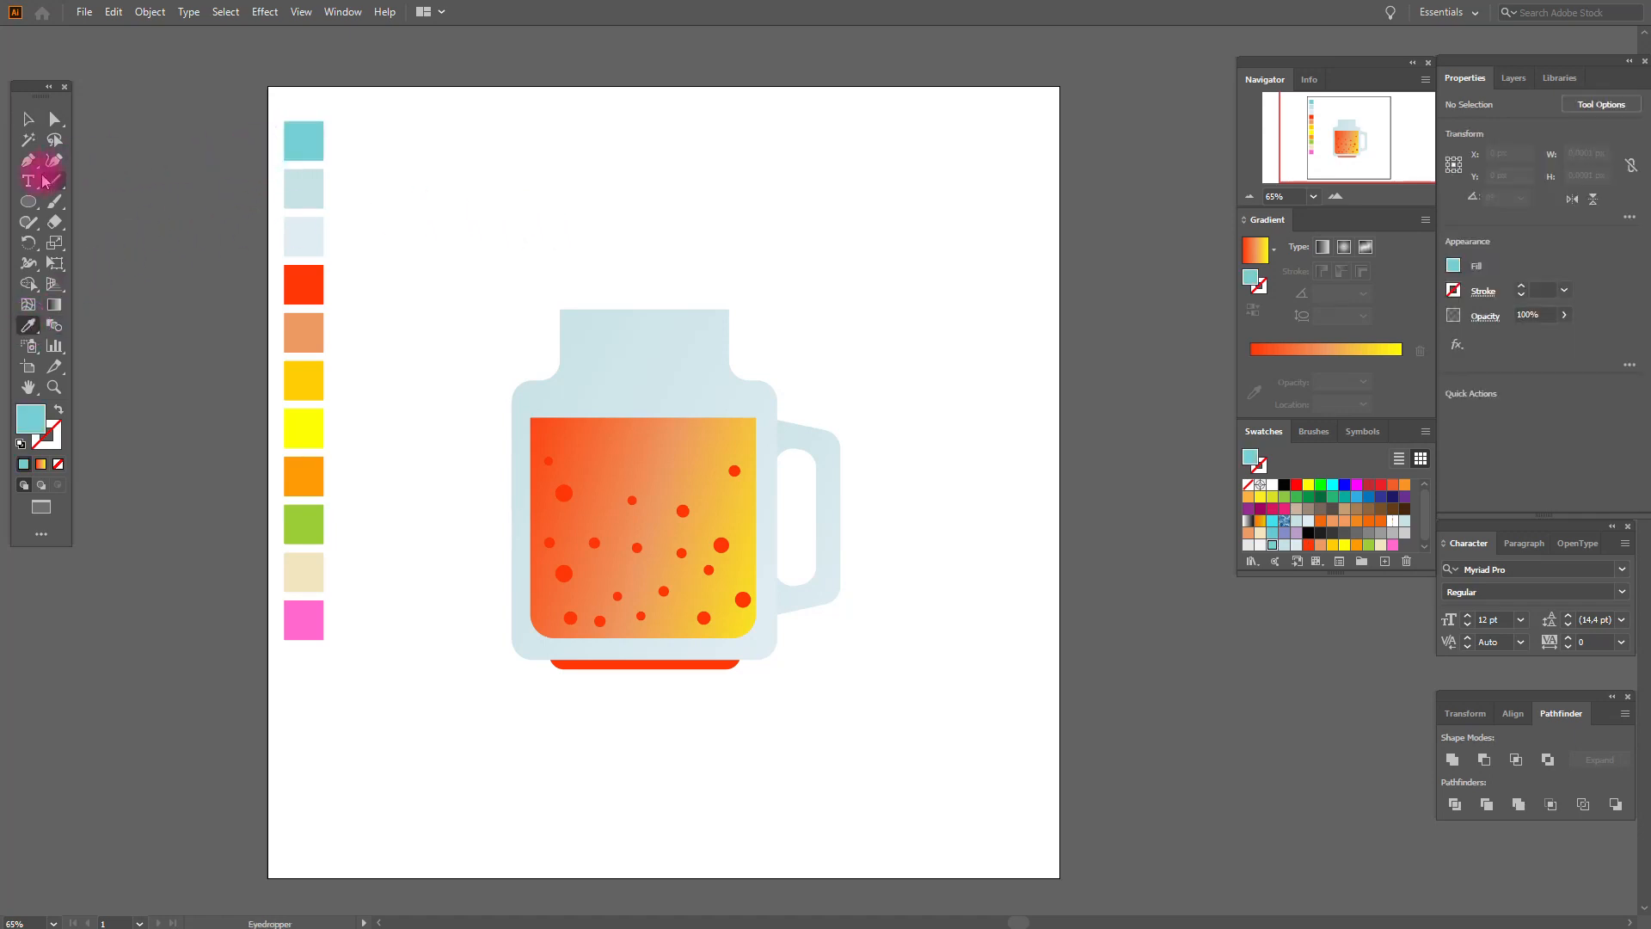
left_click_drag(28, 206, 119, 229)
left_click_drag(560, 327, 716, 374)
- Widen the turquoise bar to about 217 px so both ends stick out slightly past the jar's neck
left_click(54, 386)
left_click(716, 374)
left_click(774, 427)
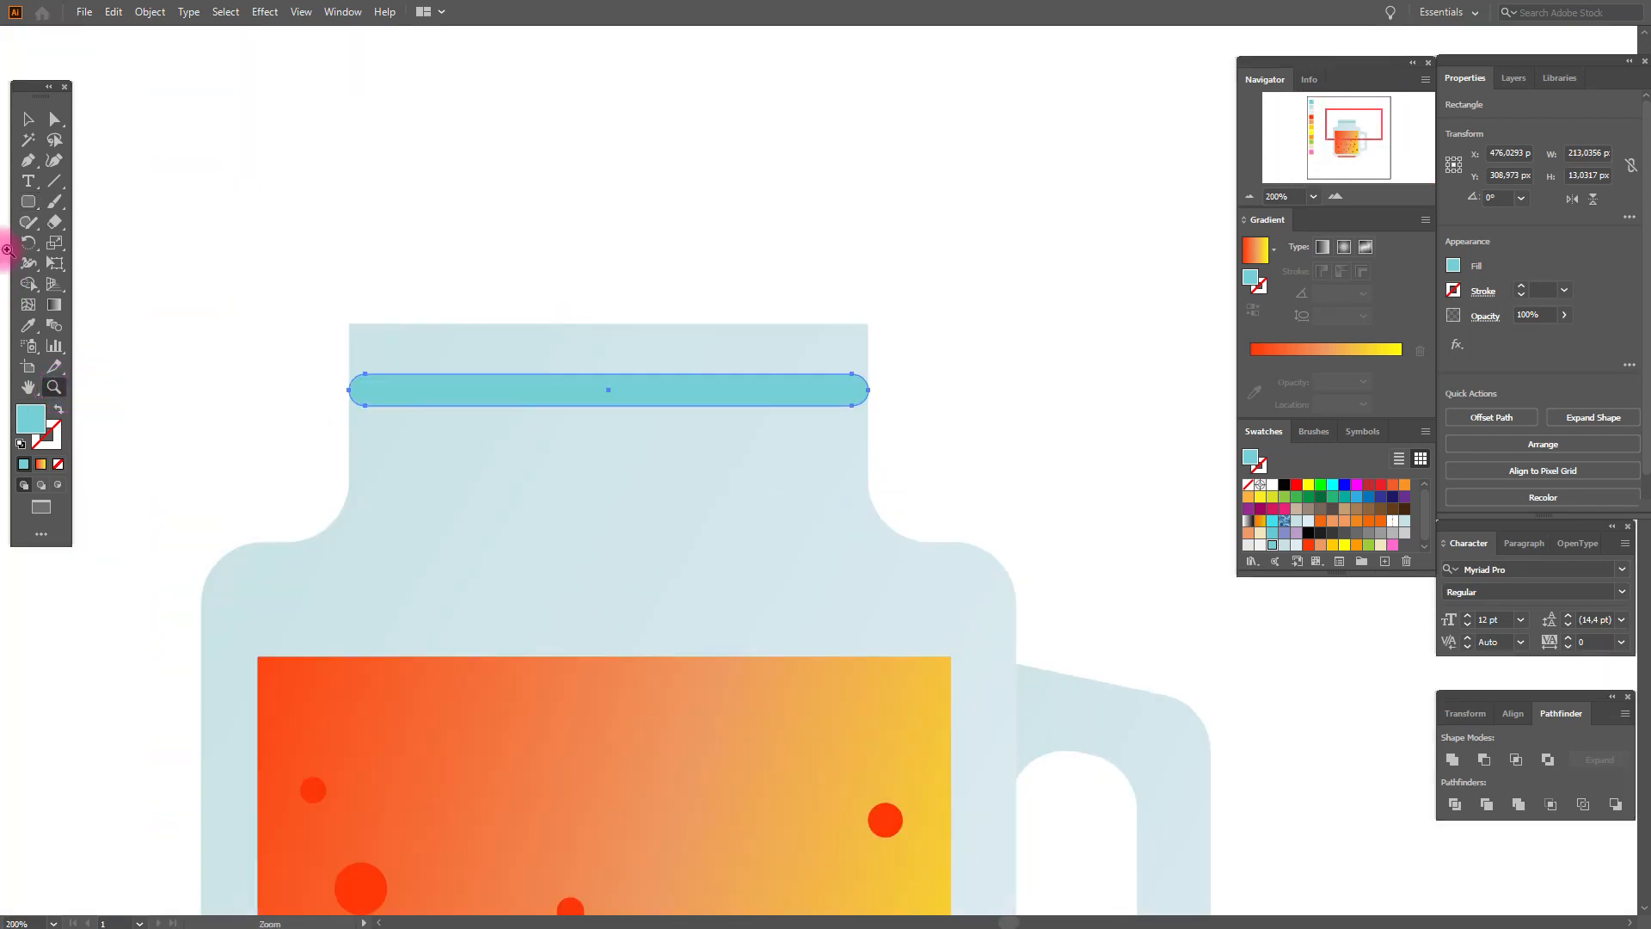
left_click(38, 119)
left_click_drag(350, 389, 345, 391)
left_click_drag(870, 393, 875, 392)
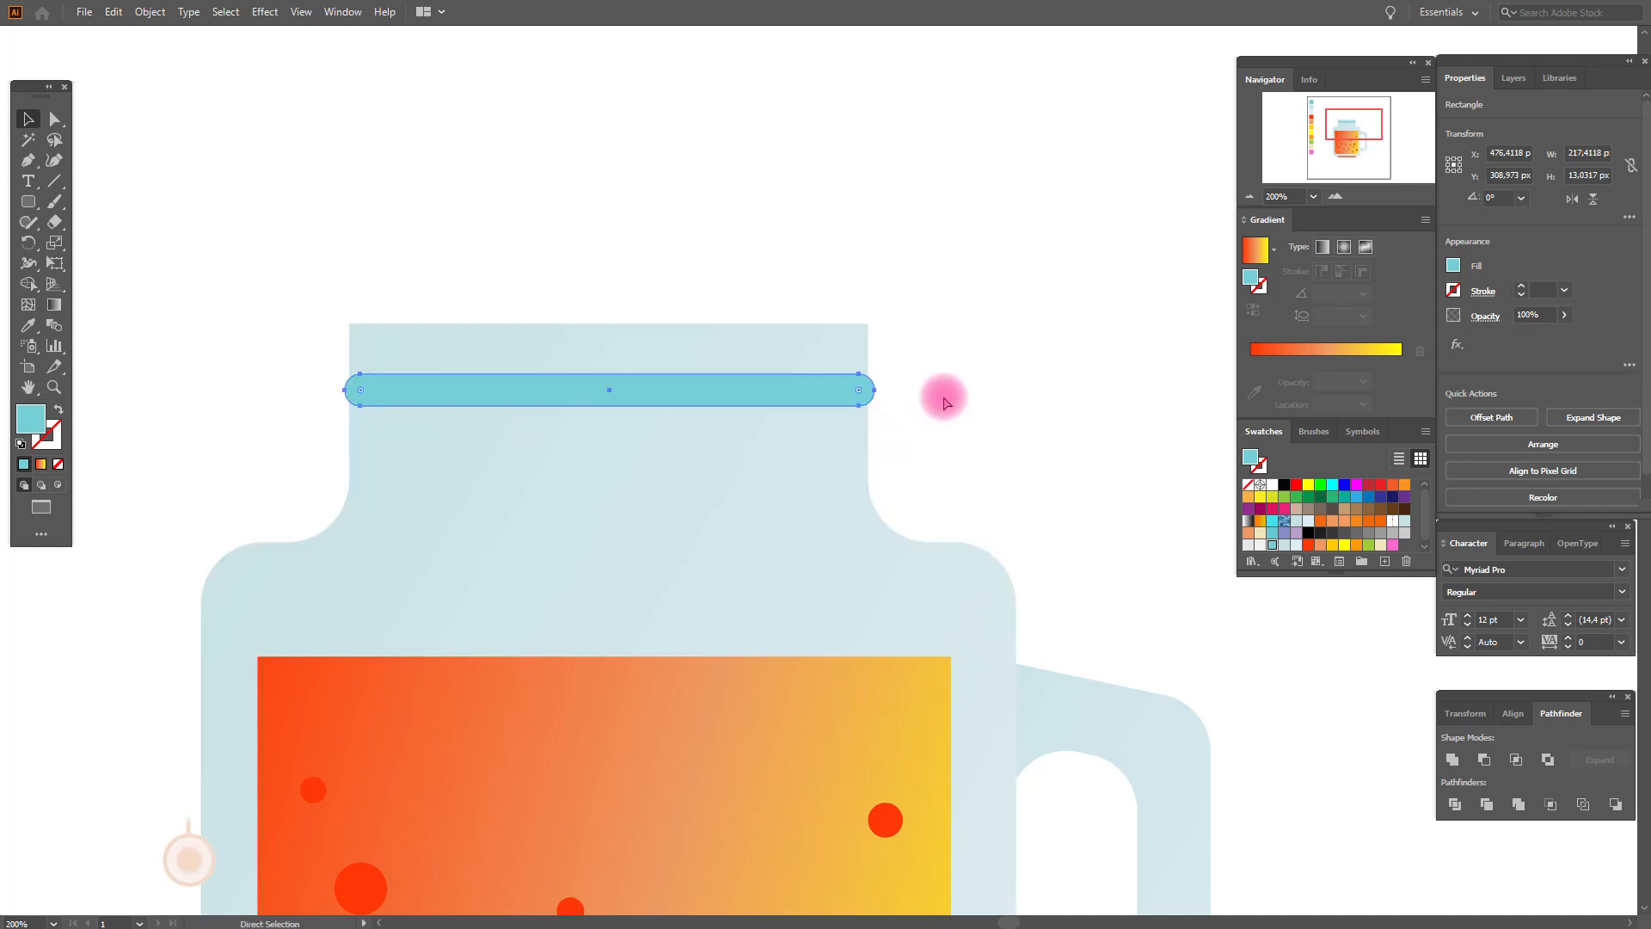
- Place a copy of the turquoise bar about 20 px below the first and align both bars on their horizontal centers
key("ctrl+v")
left_click_drag(924, 463, 717, 435)
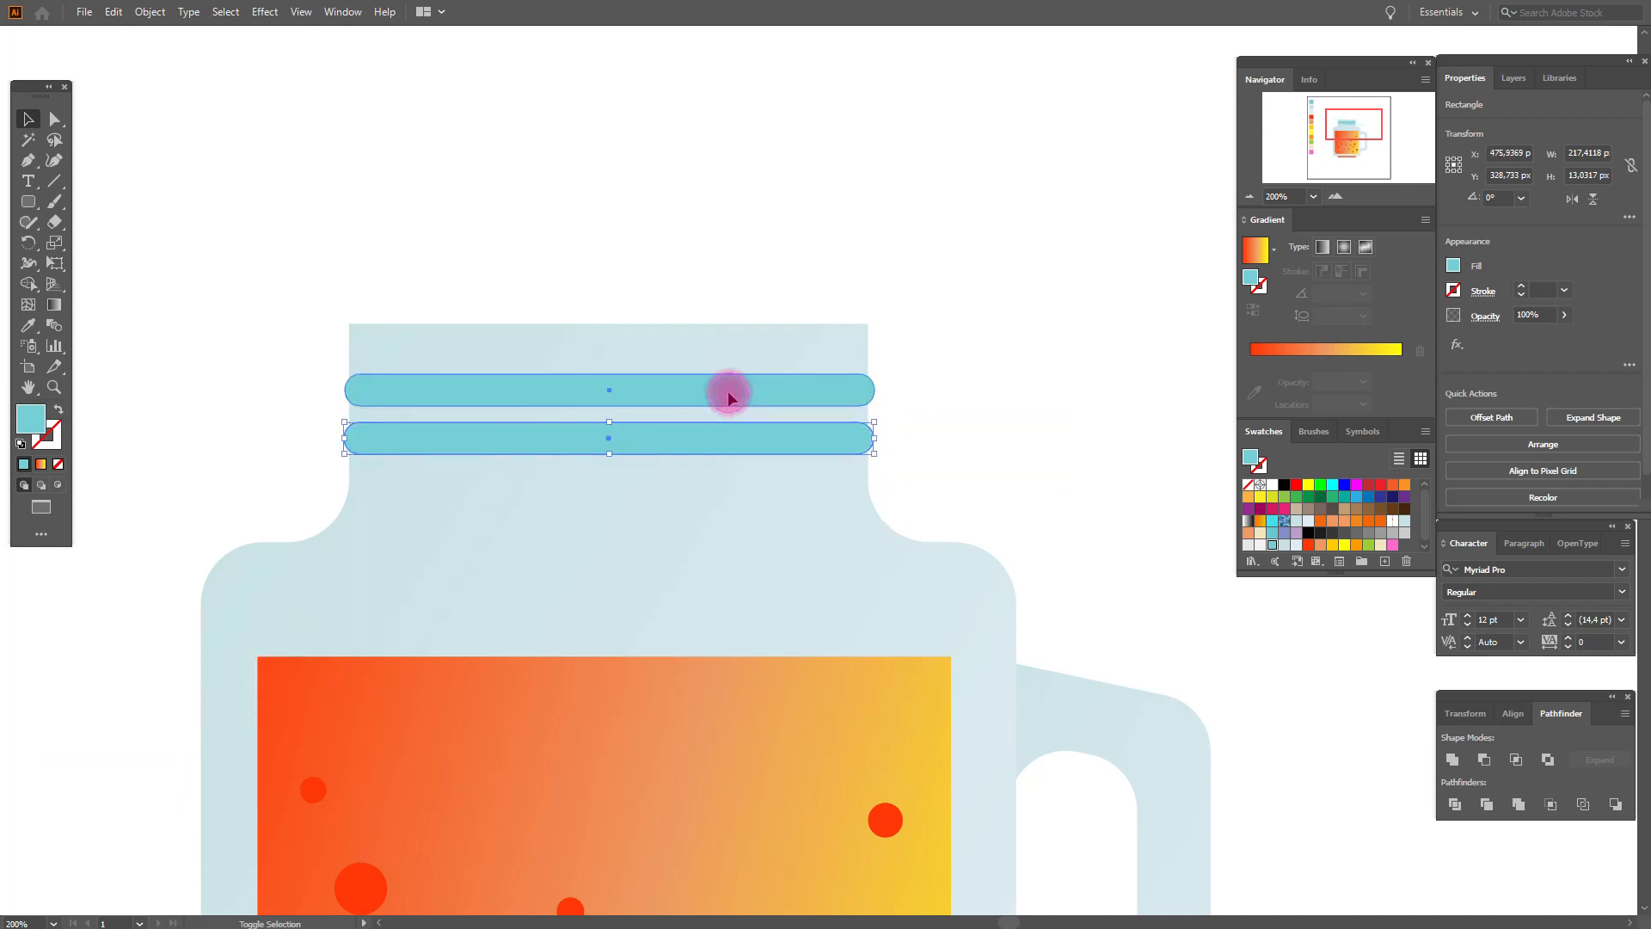
left_click(728, 391, "shift")
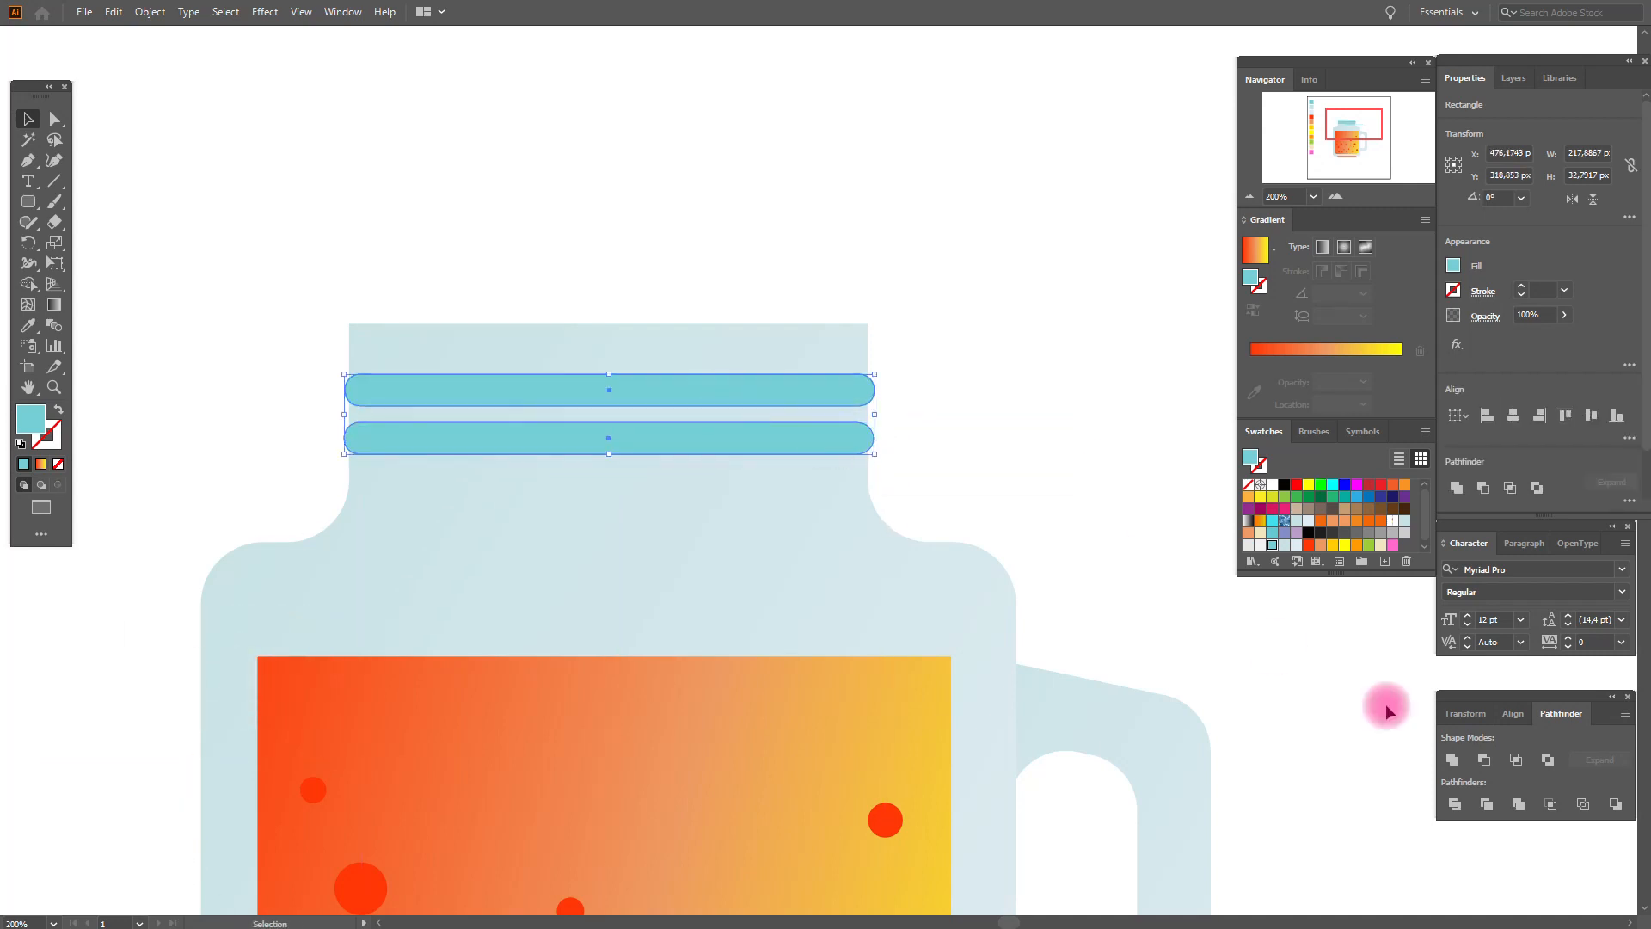
left_click(1507, 713)
left_click(1482, 760)
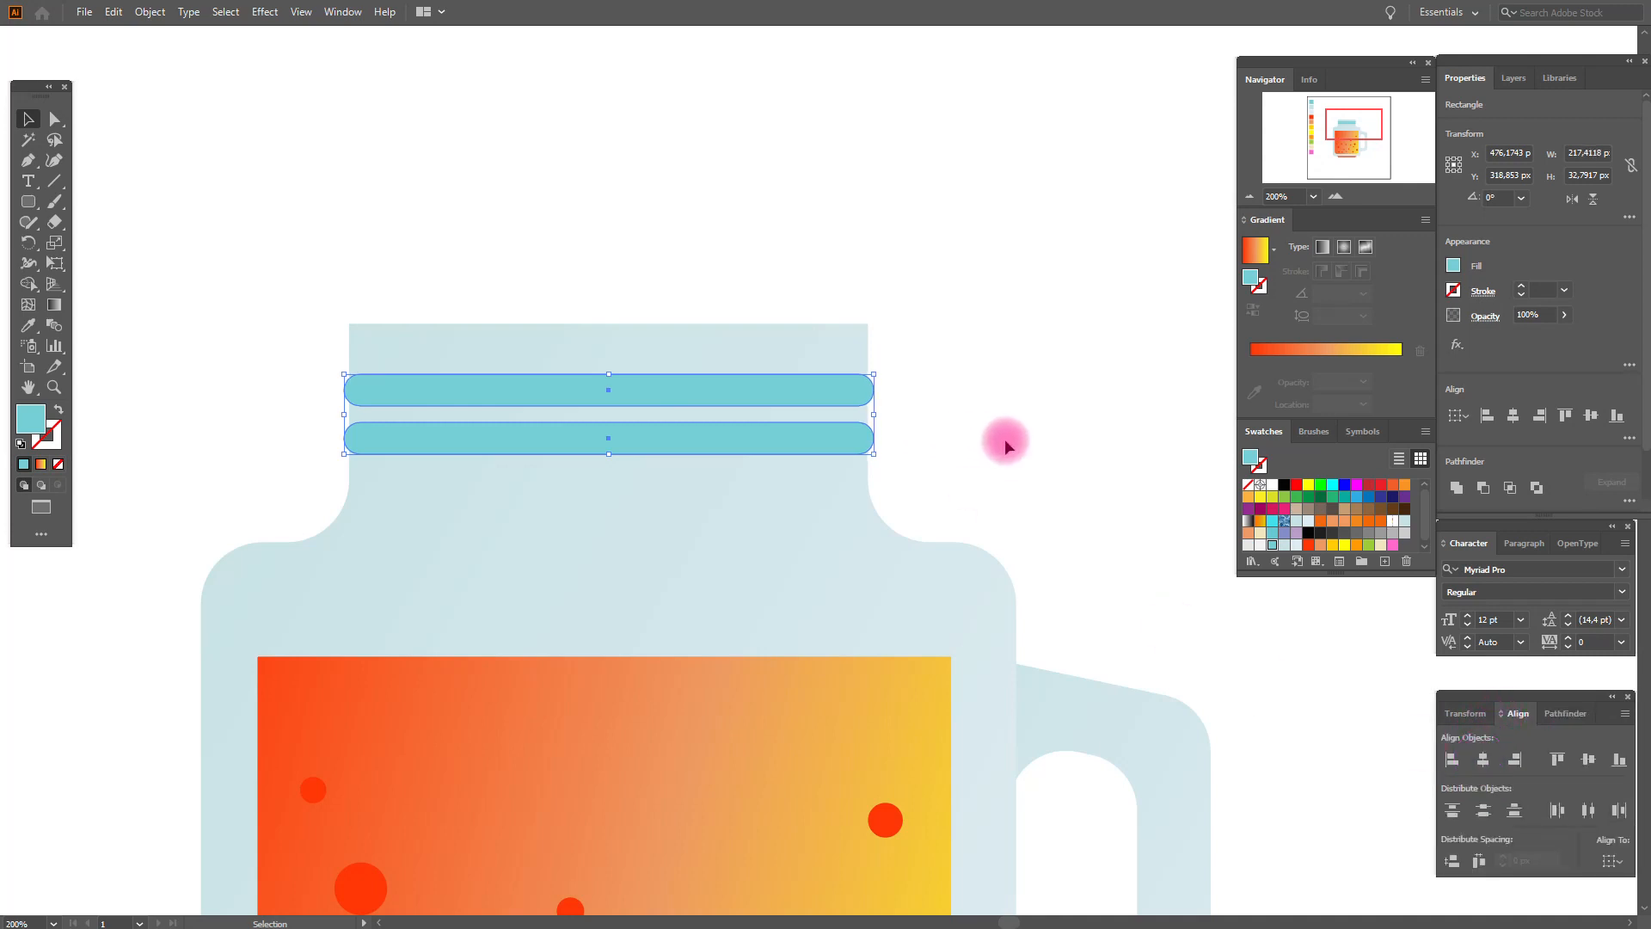
- Group the two turquoise bars and put a copy of the group behind the original, shifted 2 px down
right_click(692, 396)
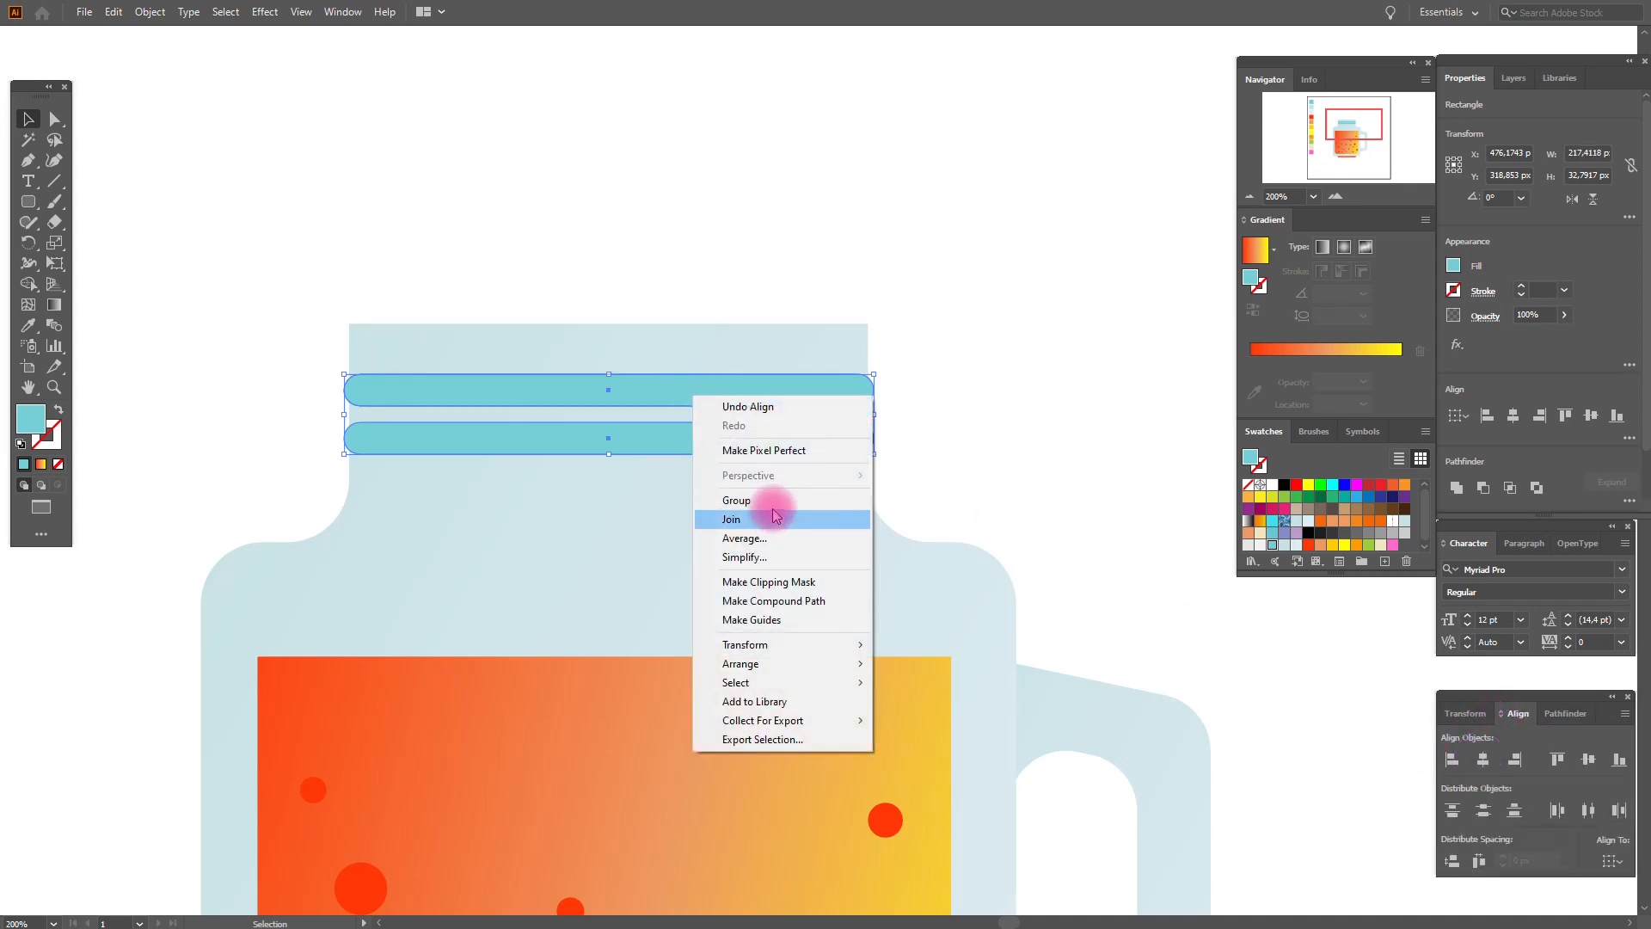
left_click(771, 503)
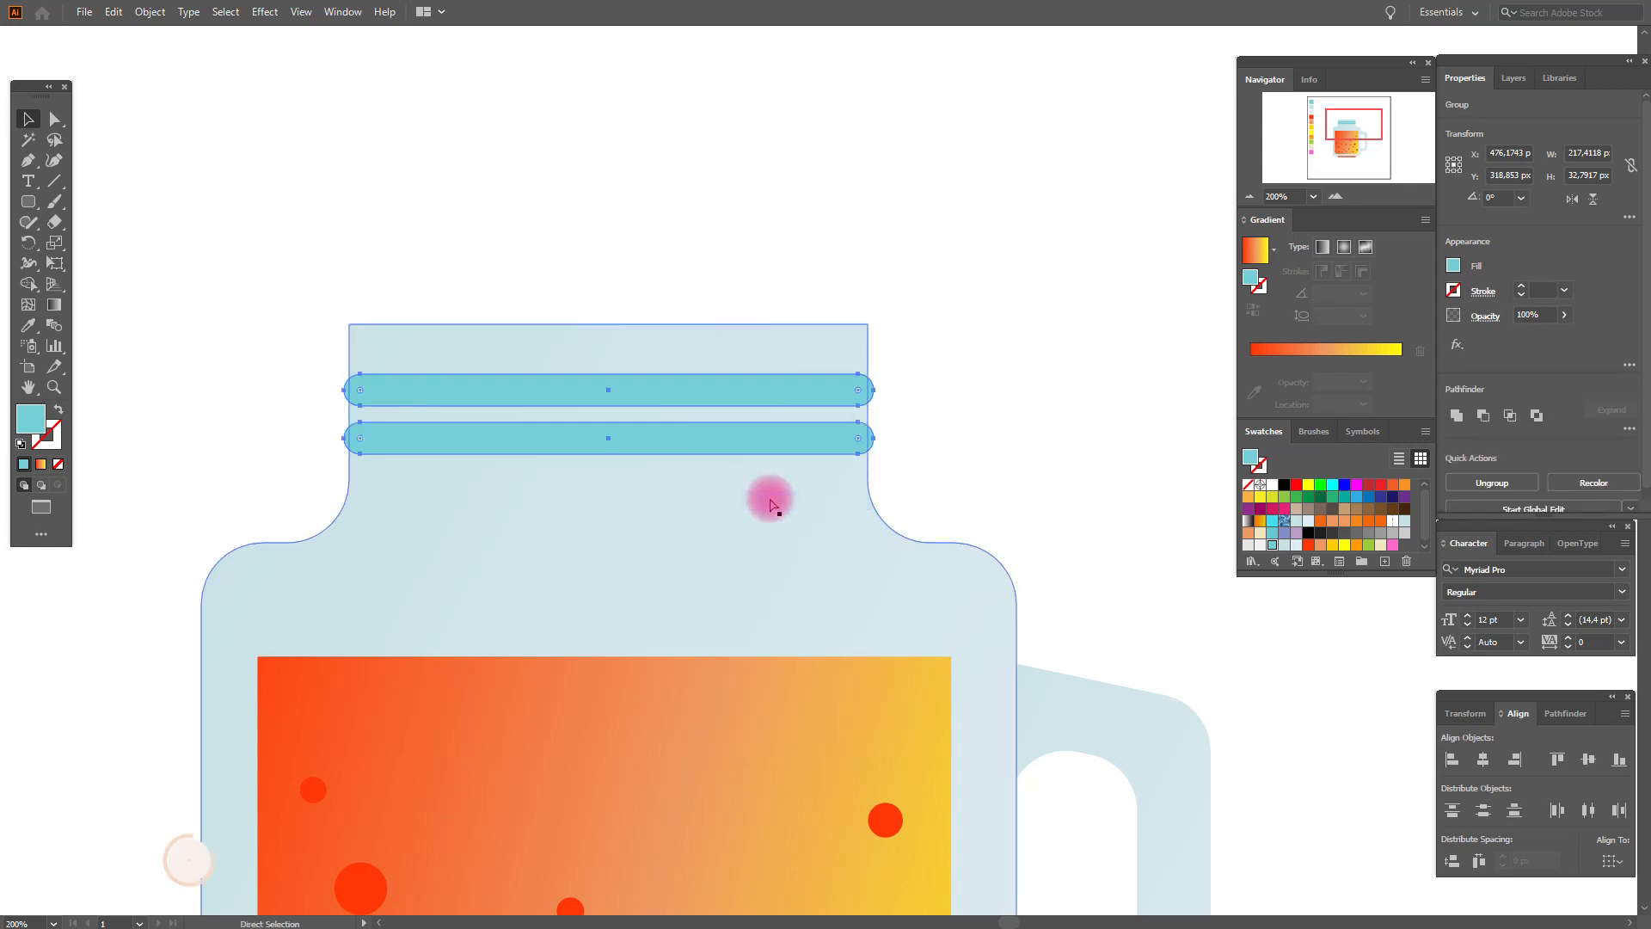
key("ctrl+f")
right_click(795, 453)
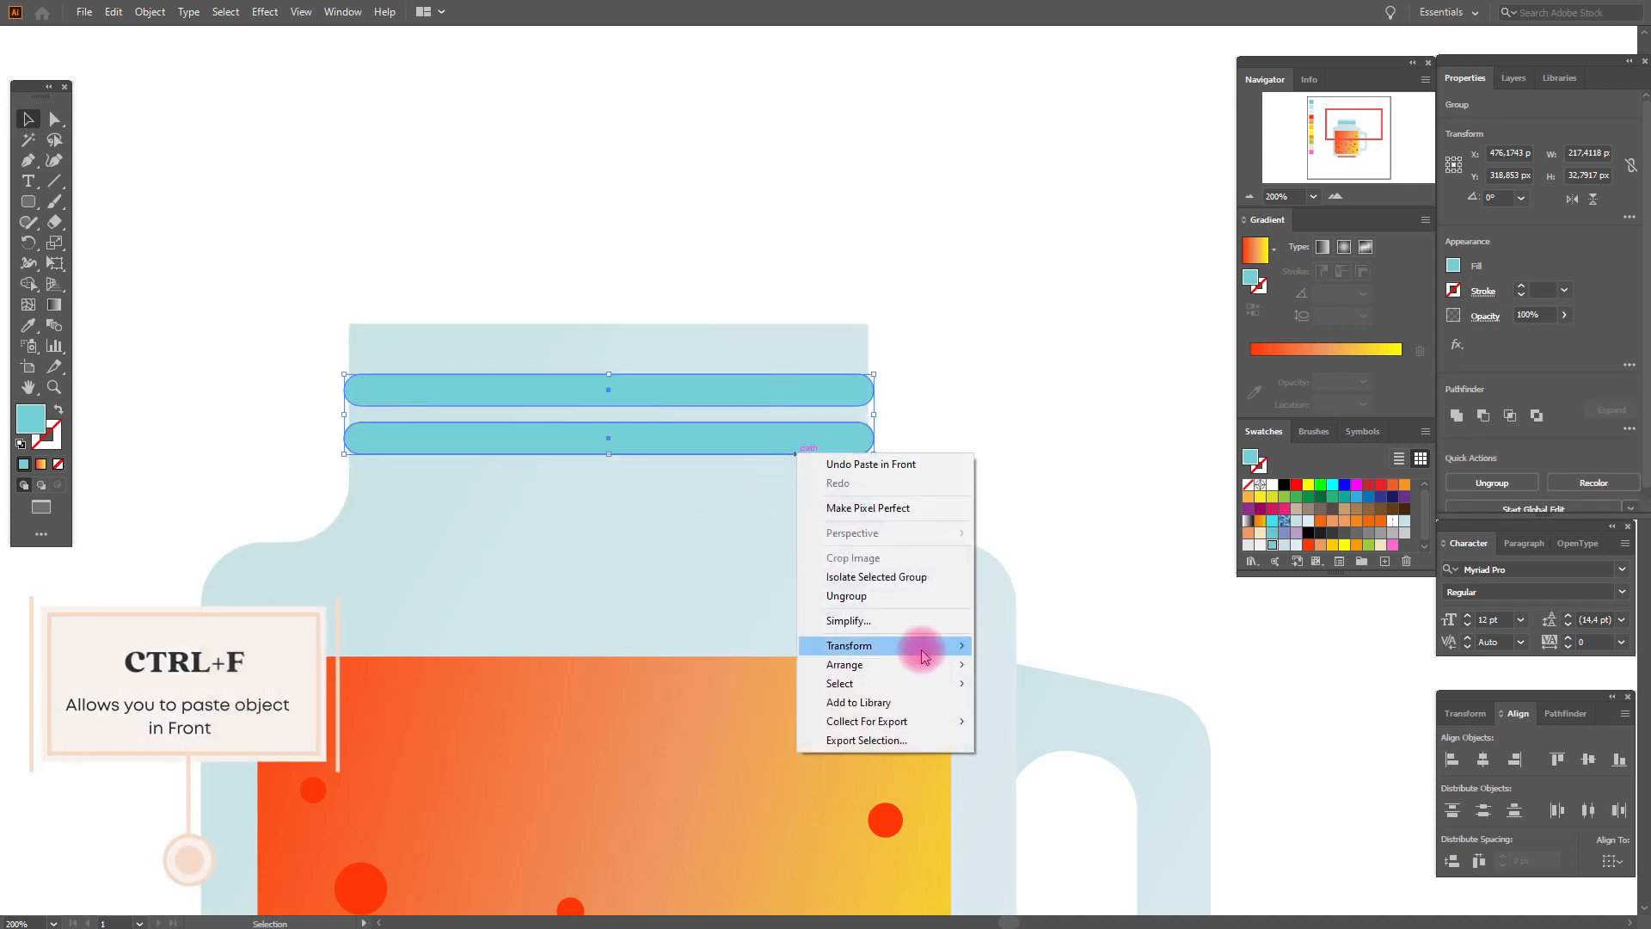
mouse_move(922, 669)
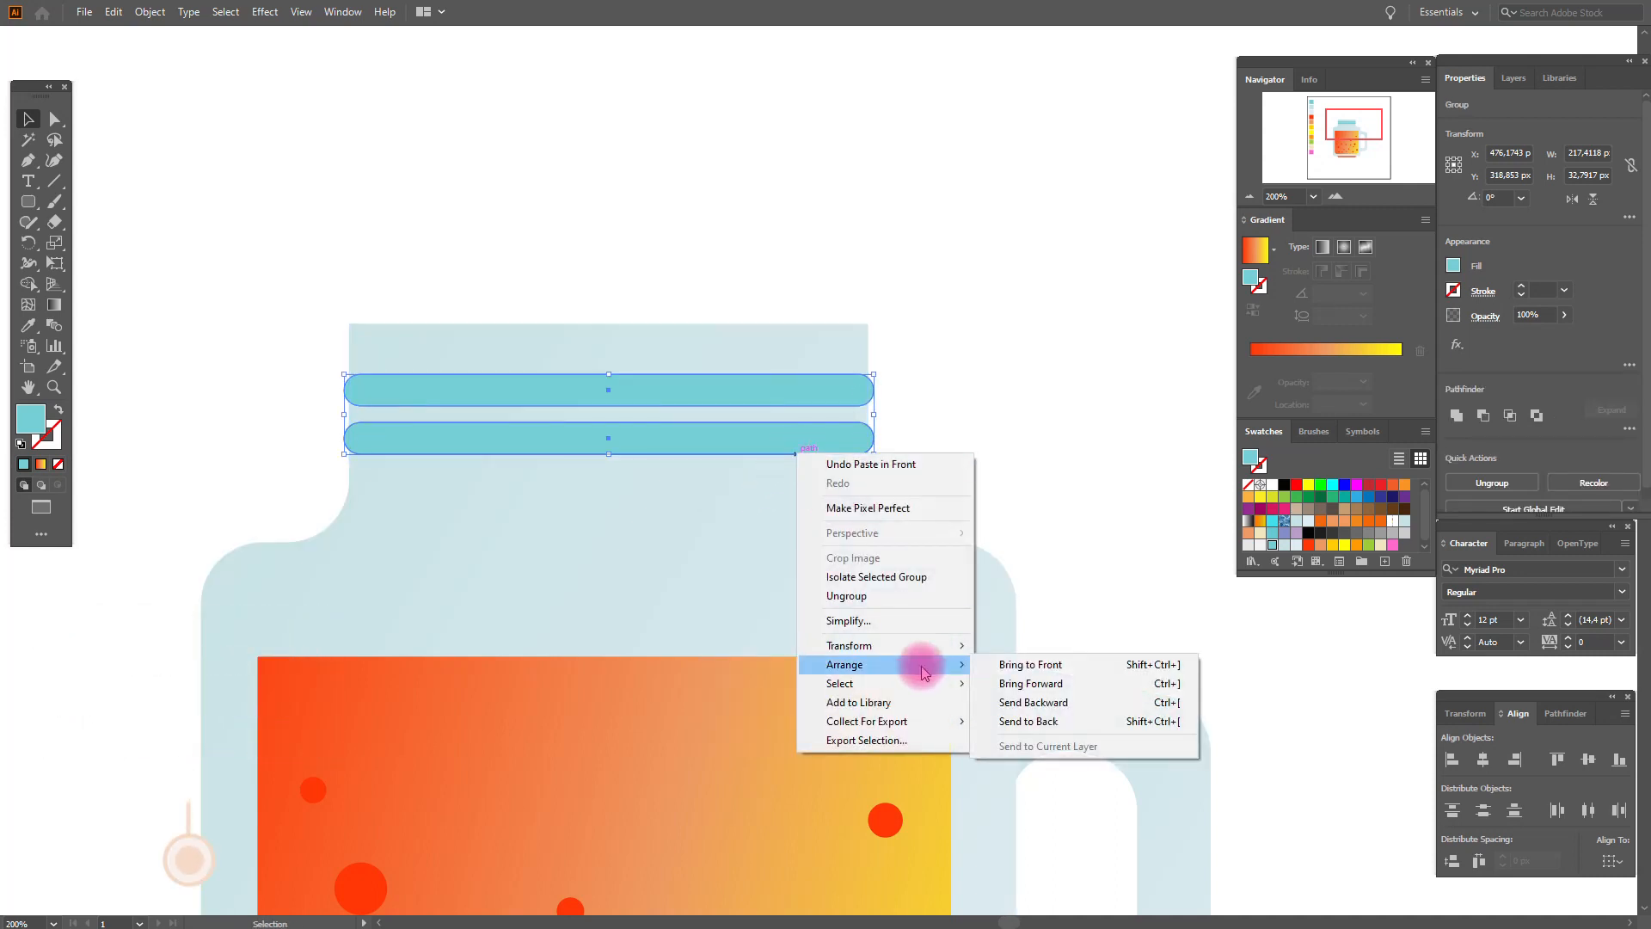
left_click(1009, 704)
key("Down")
key("Down")
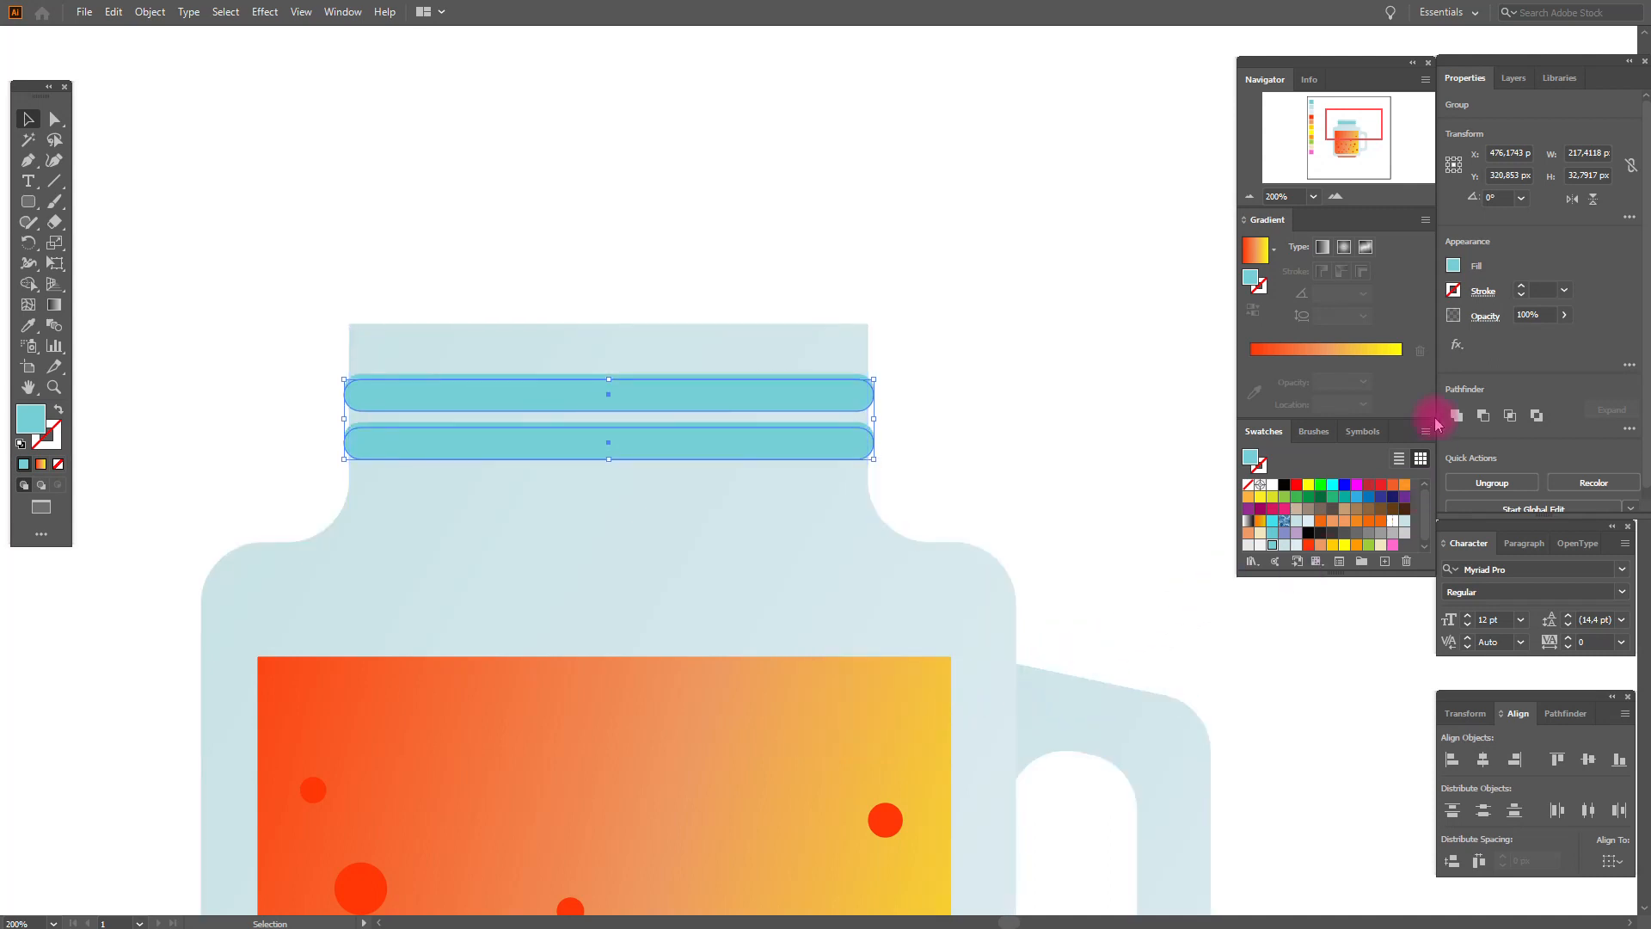
- Set the blend mode of the rear copy of the bars to Multiply to form a shadow
left_click(1486, 320)
left_click(1360, 355)
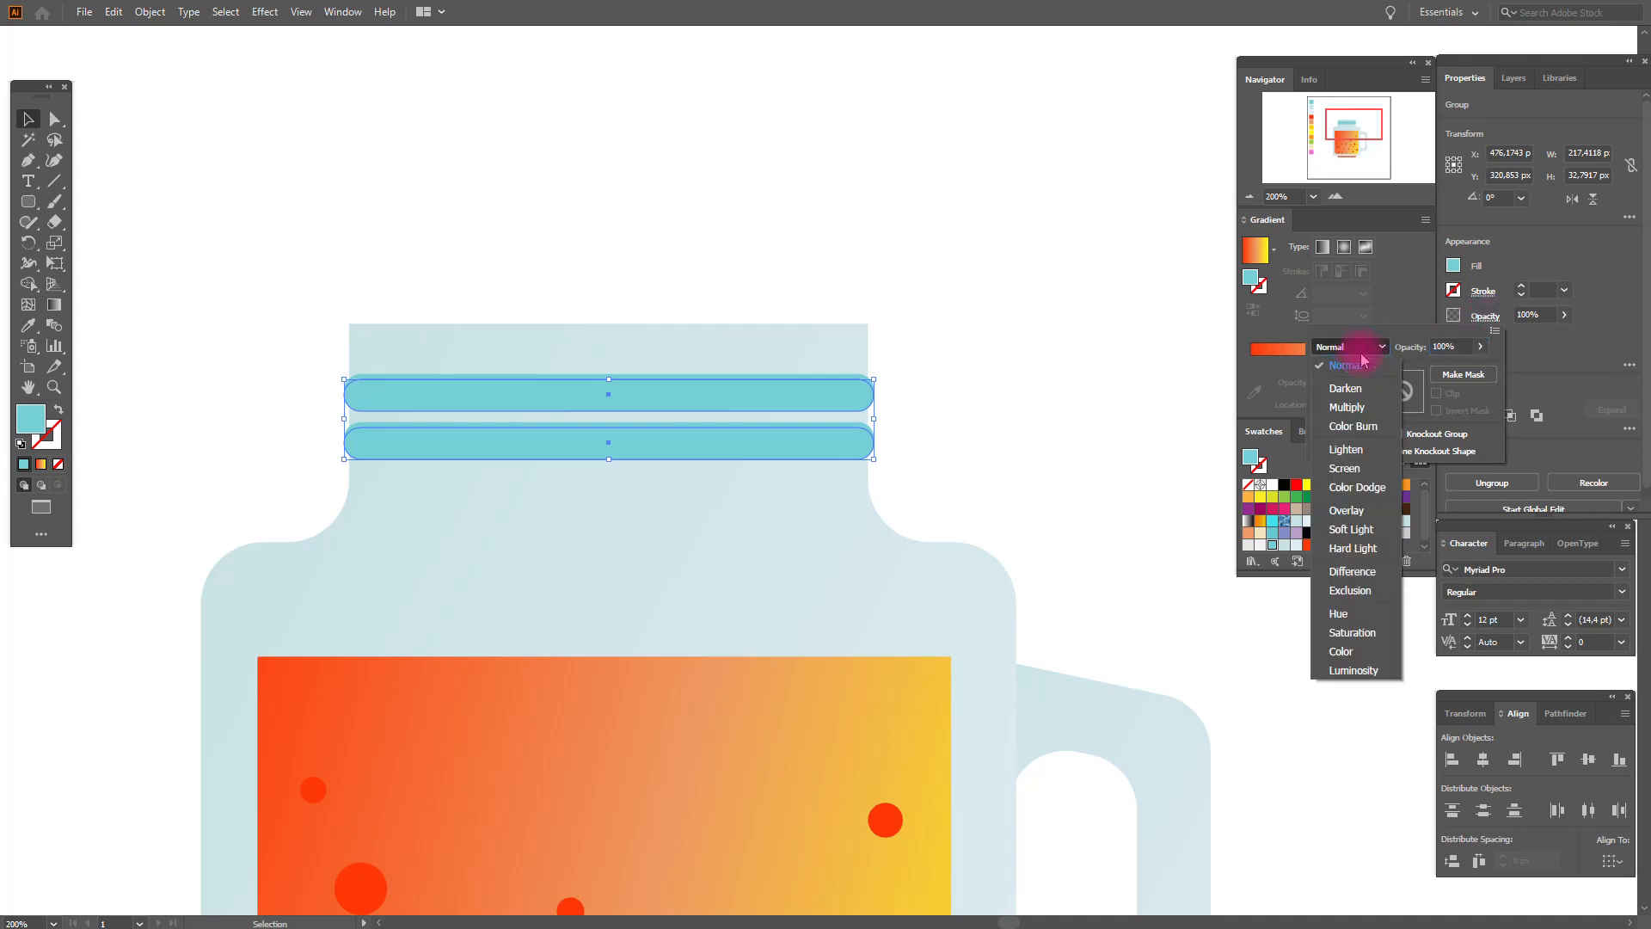
left_click(1346, 407)
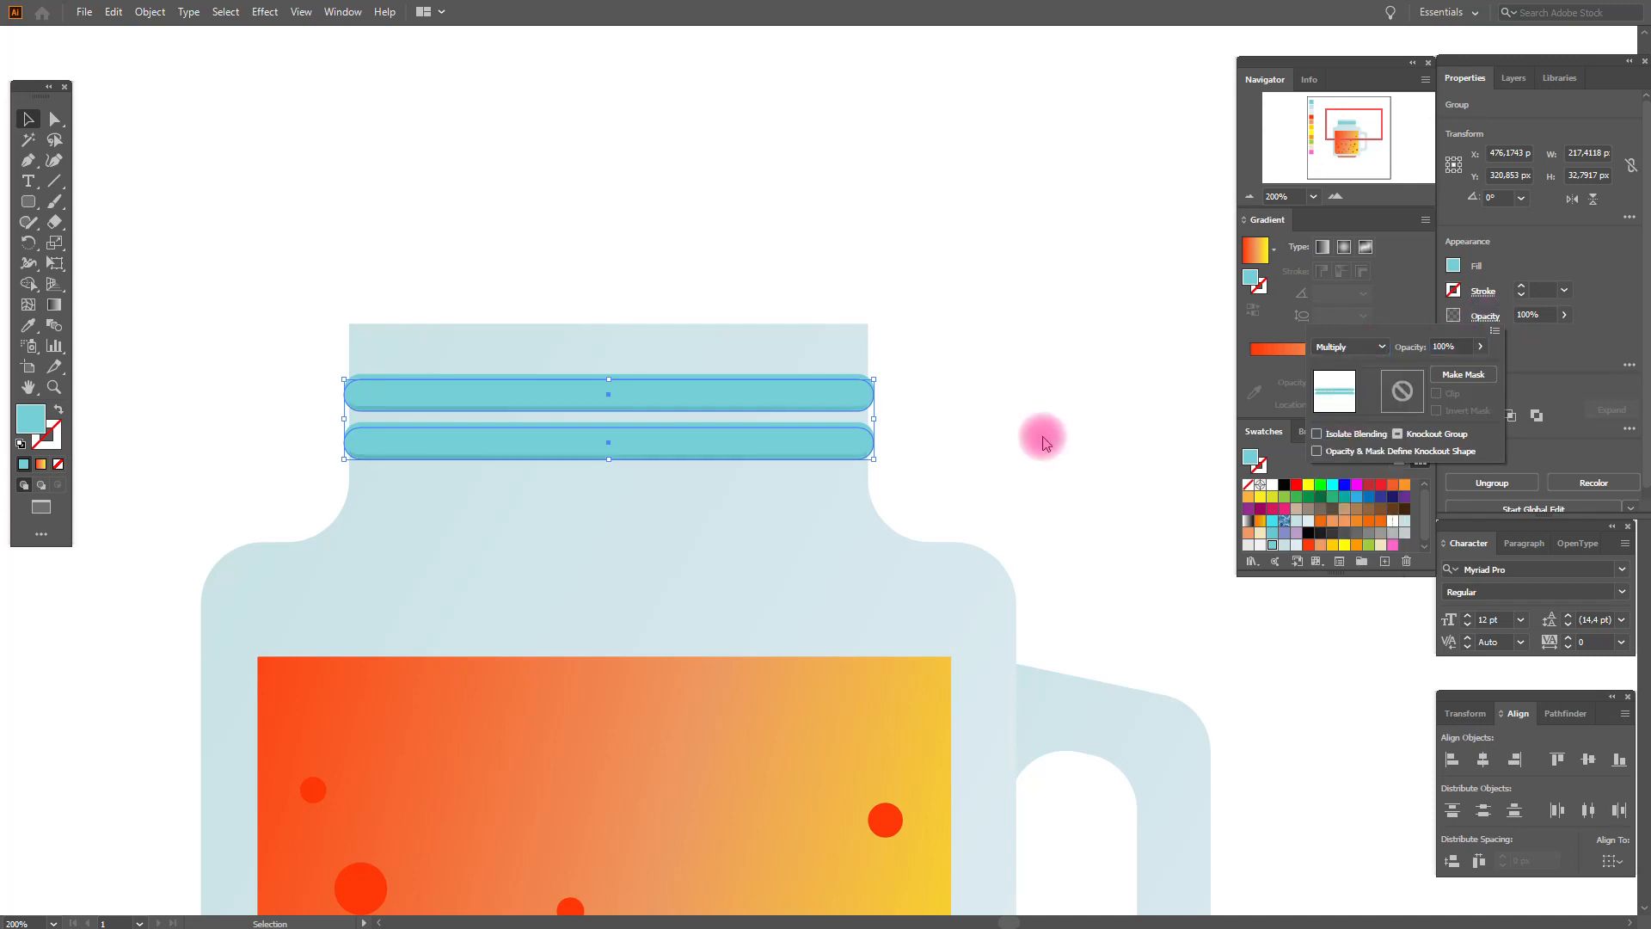
left_click(1045, 443)
left_click(1043, 440)
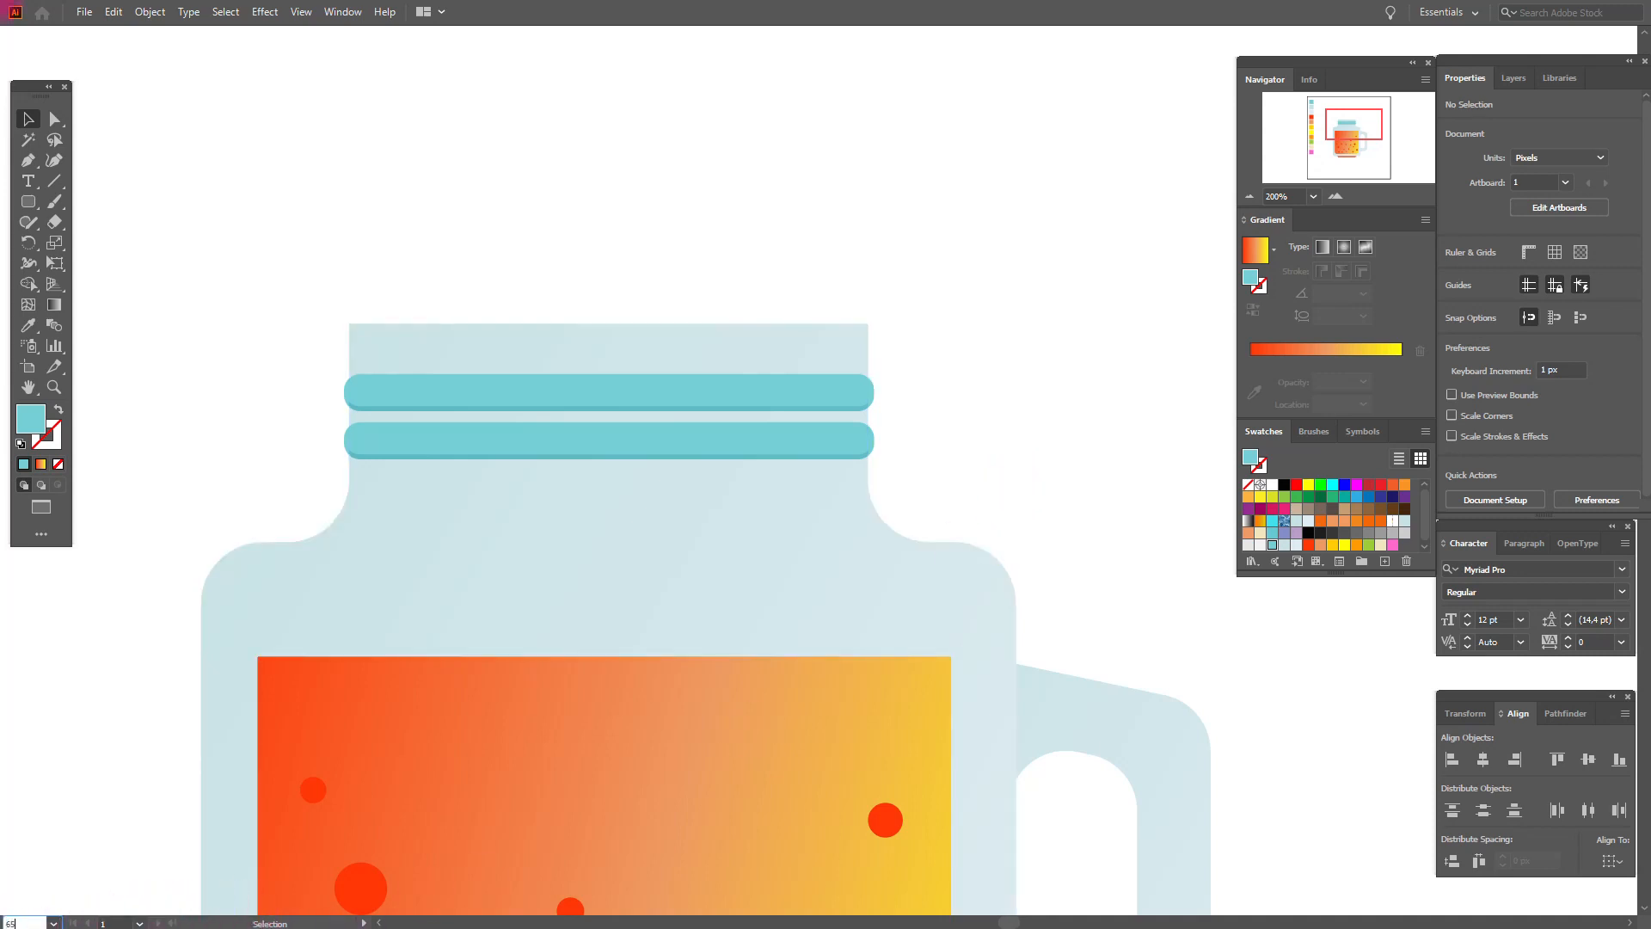
- Recolor the red base rectangle under the jar with the pale blue-gray color of the second palette square
key("Return")
left_click(28, 387)
left_click_drag(943, 601, 767, 477)
left_click(29, 118)
left_click(585, 657)
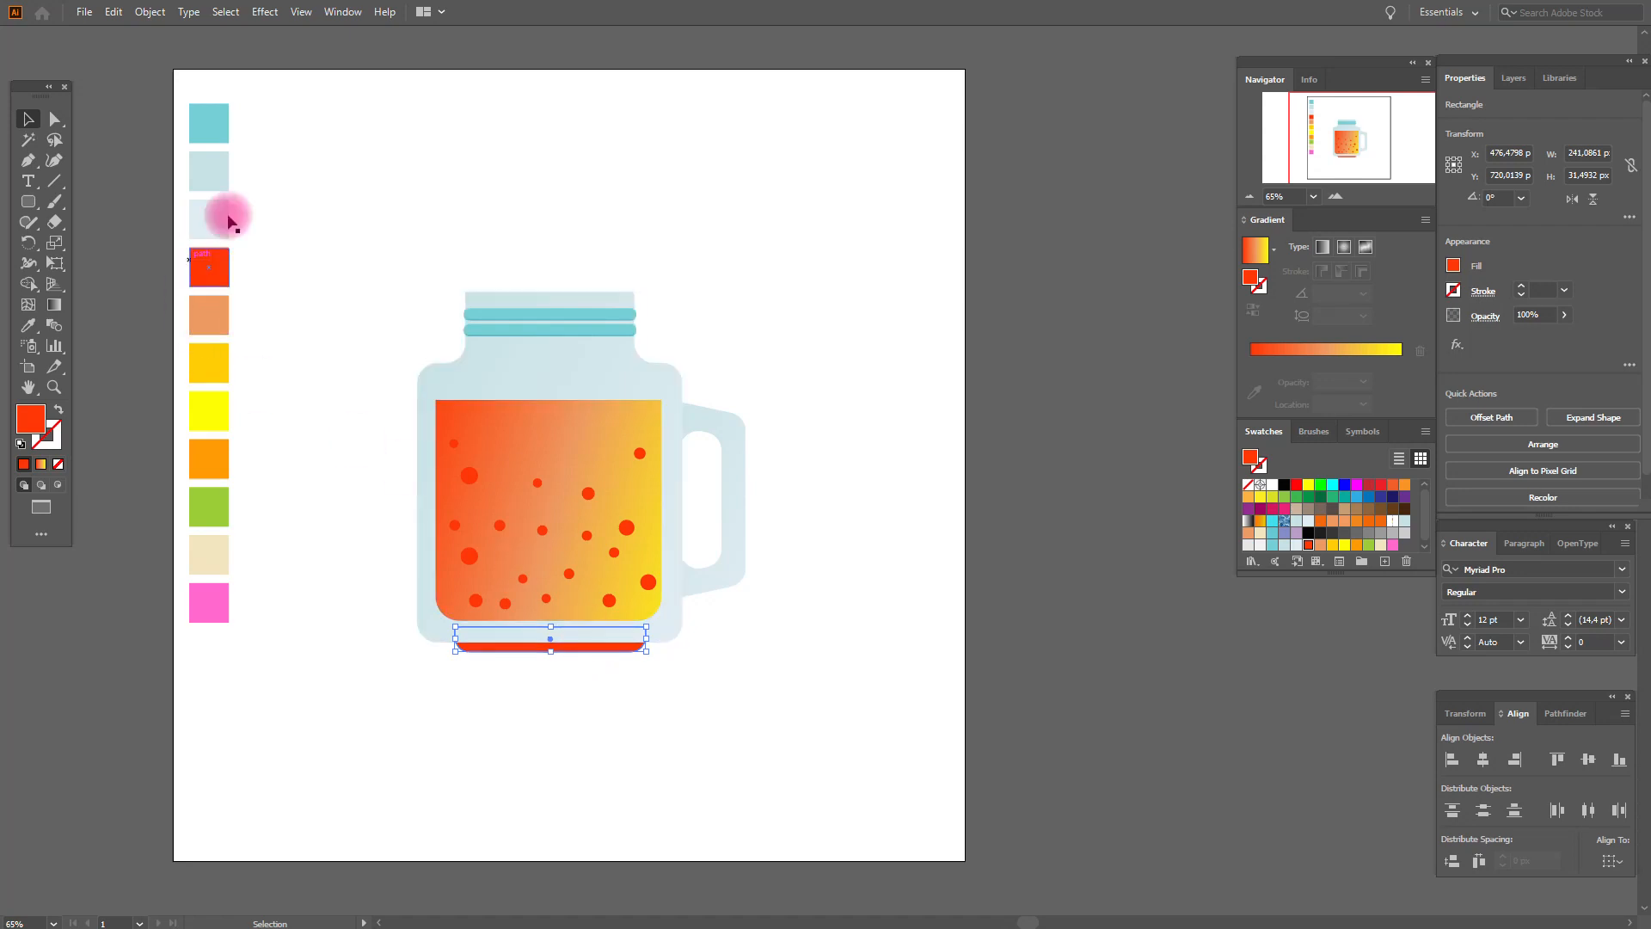
left_click(28, 325)
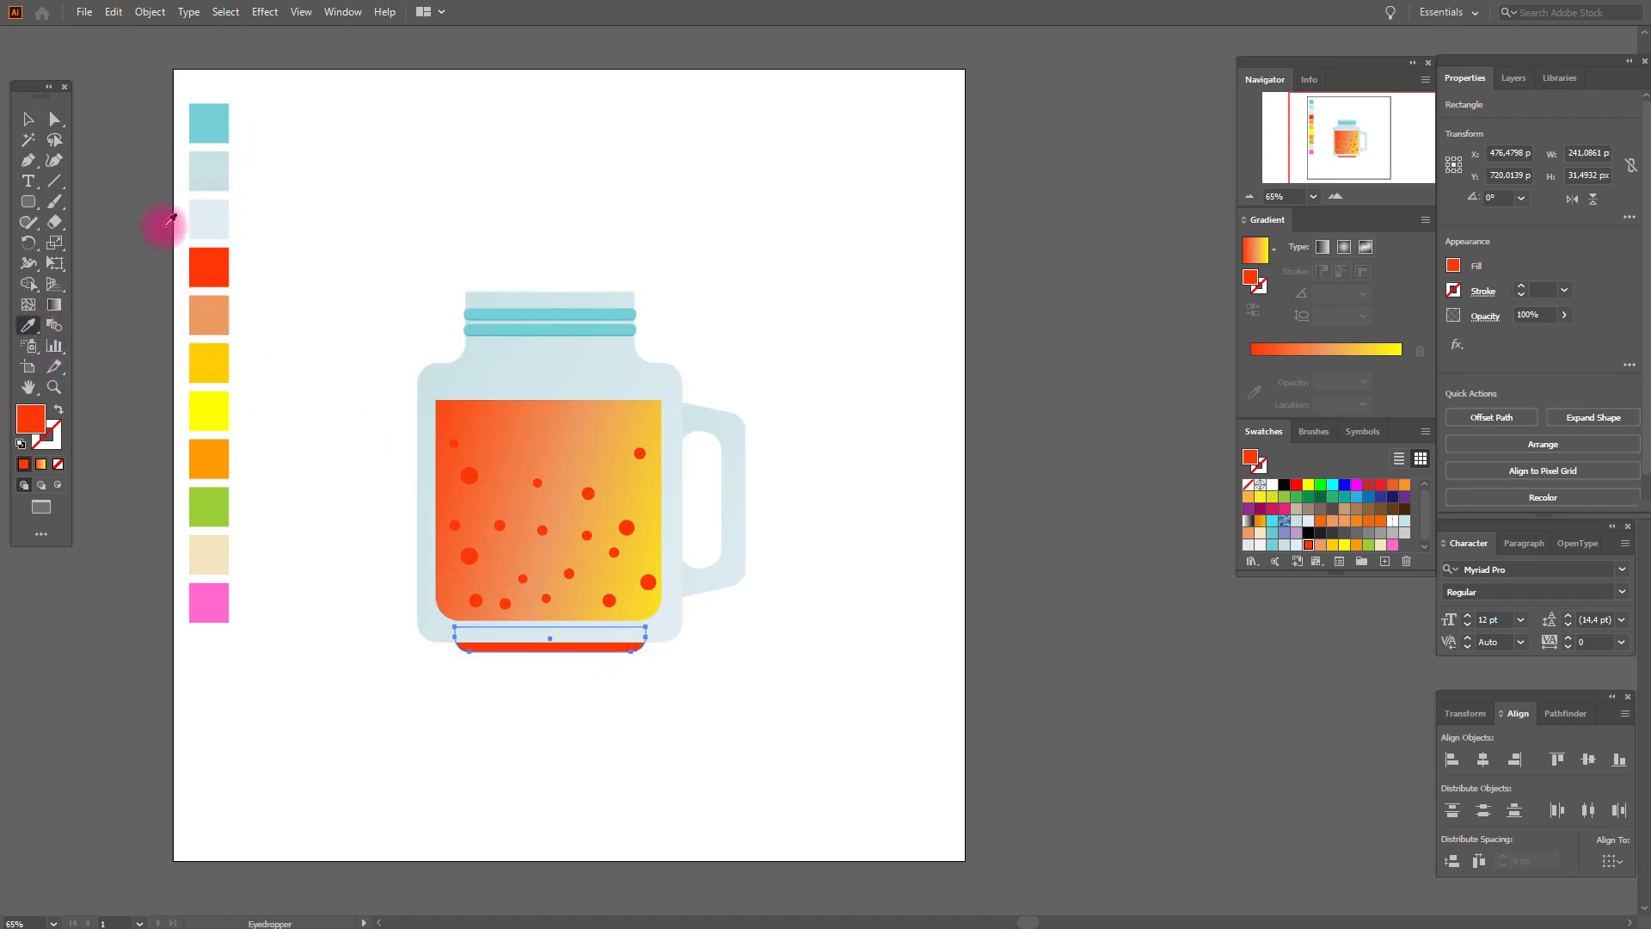
left_click(207, 173)
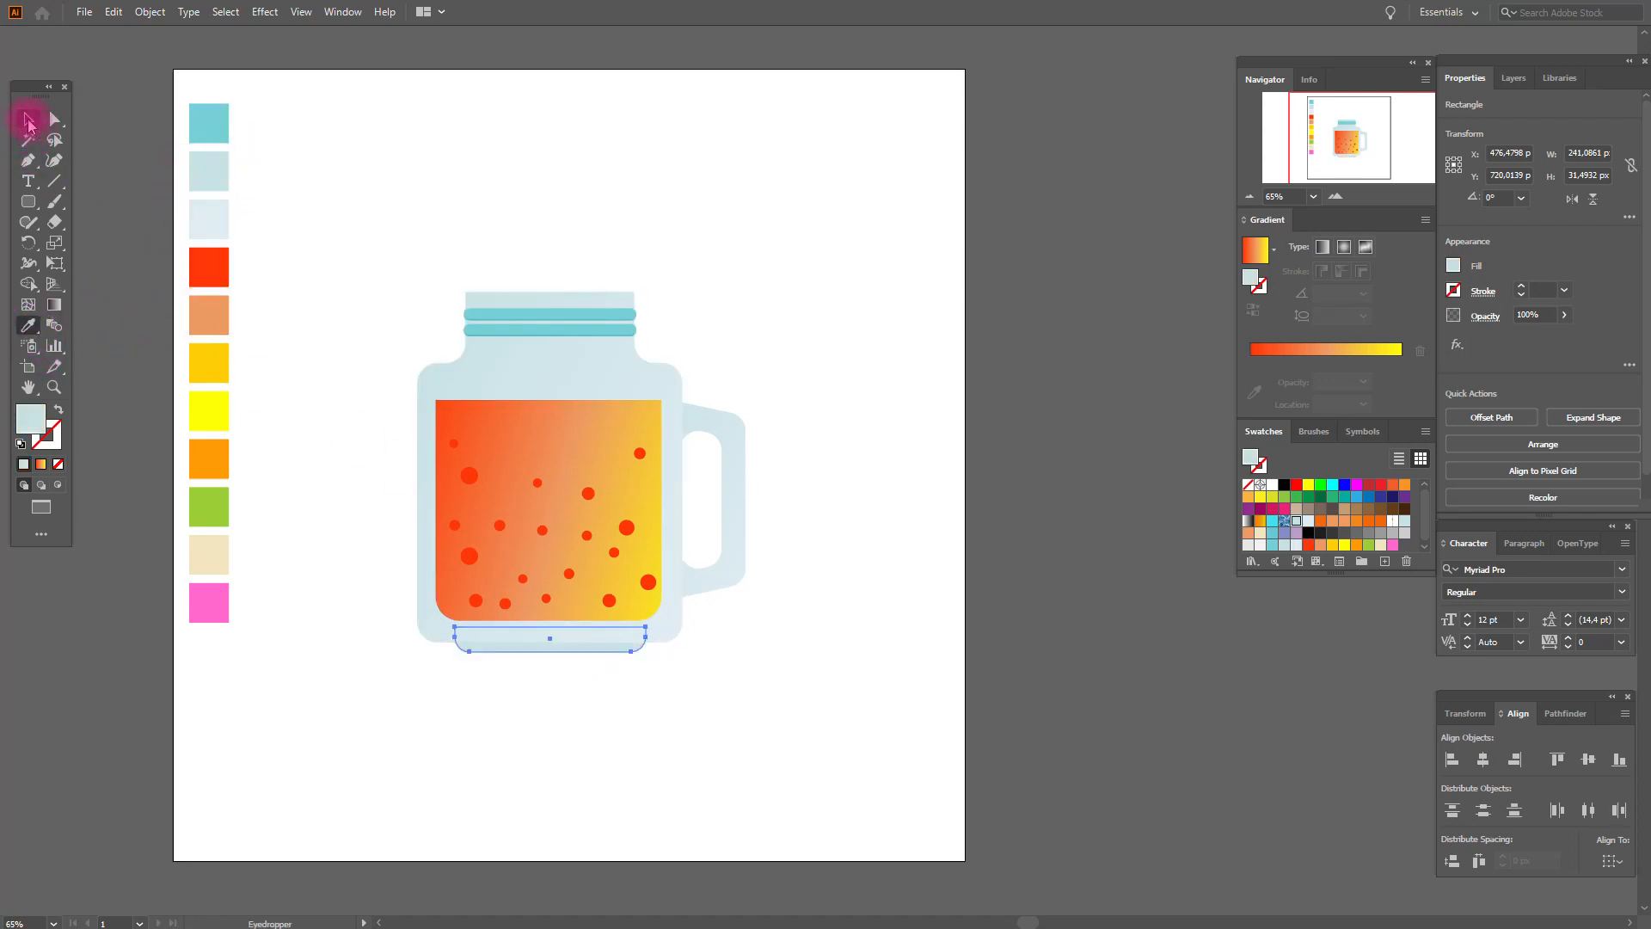
left_click(29, 120)
left_click(407, 167)
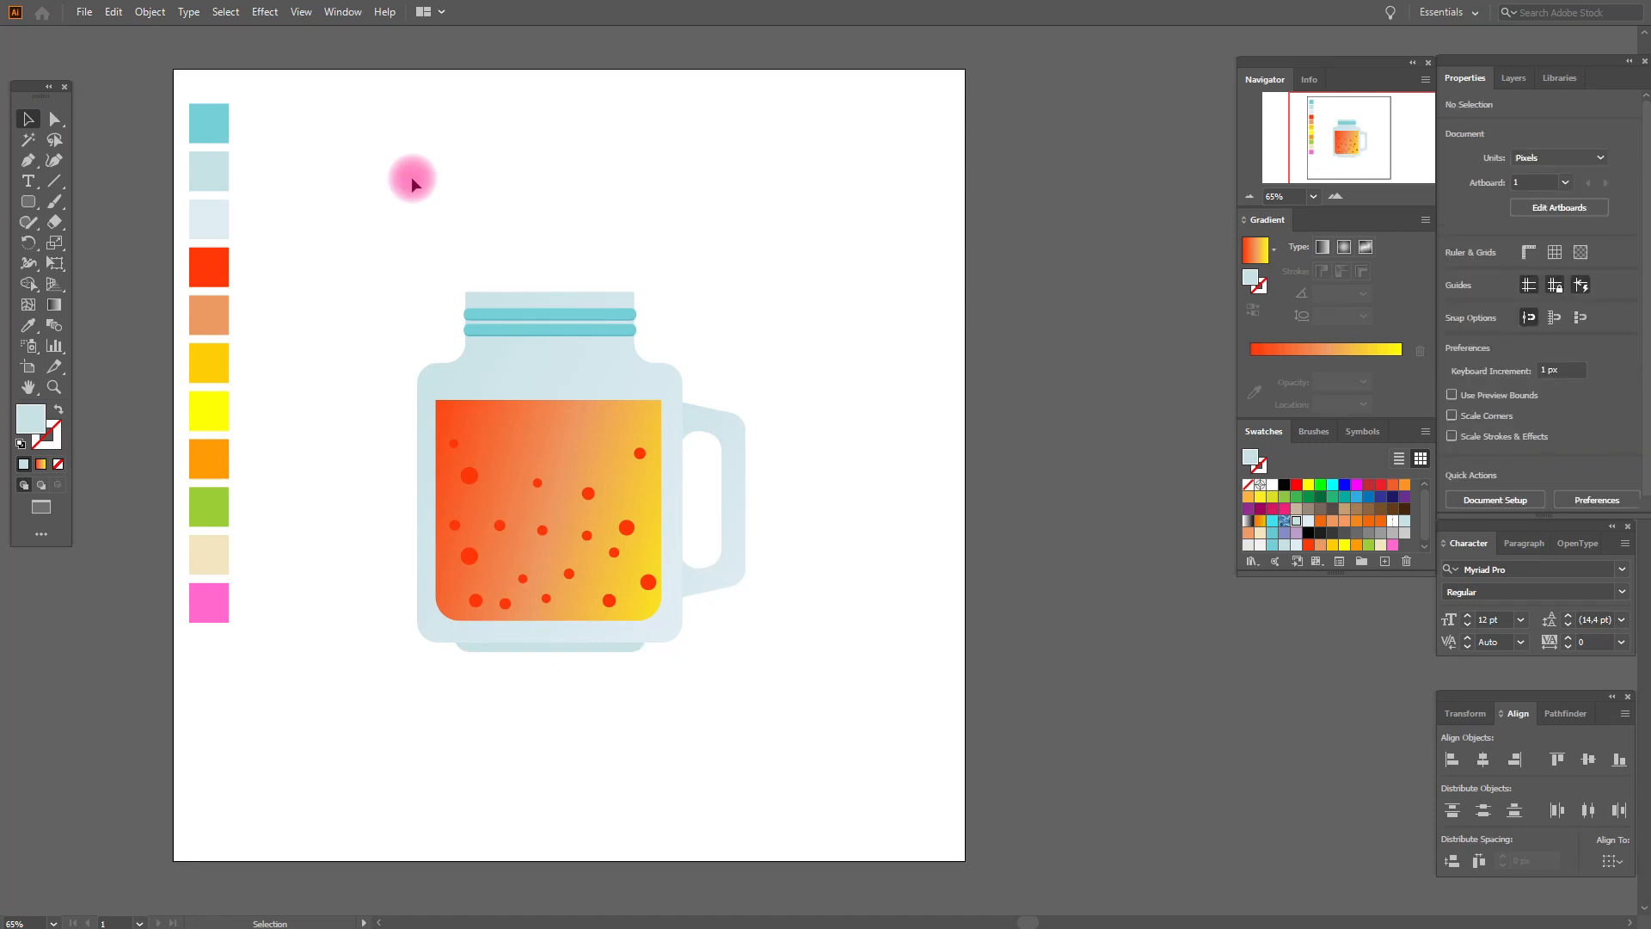
- Draw a tall rectangle about 24 by 521 px beside the mug and fill it with the palette's pink
left_click(30, 208)
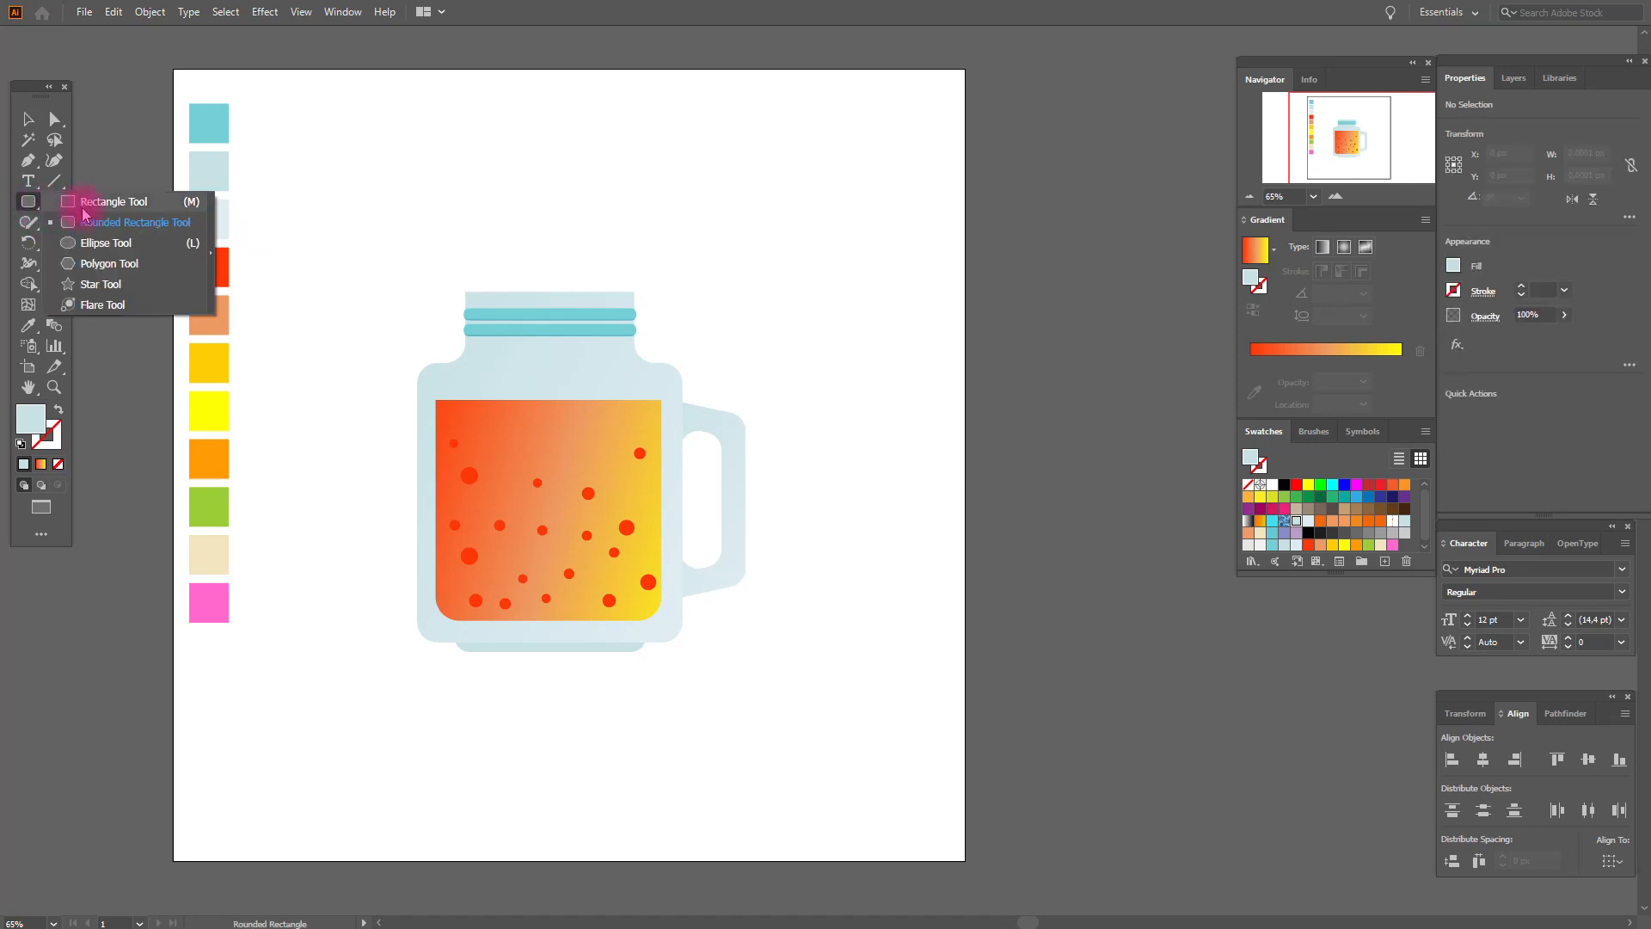
left_click(82, 203)
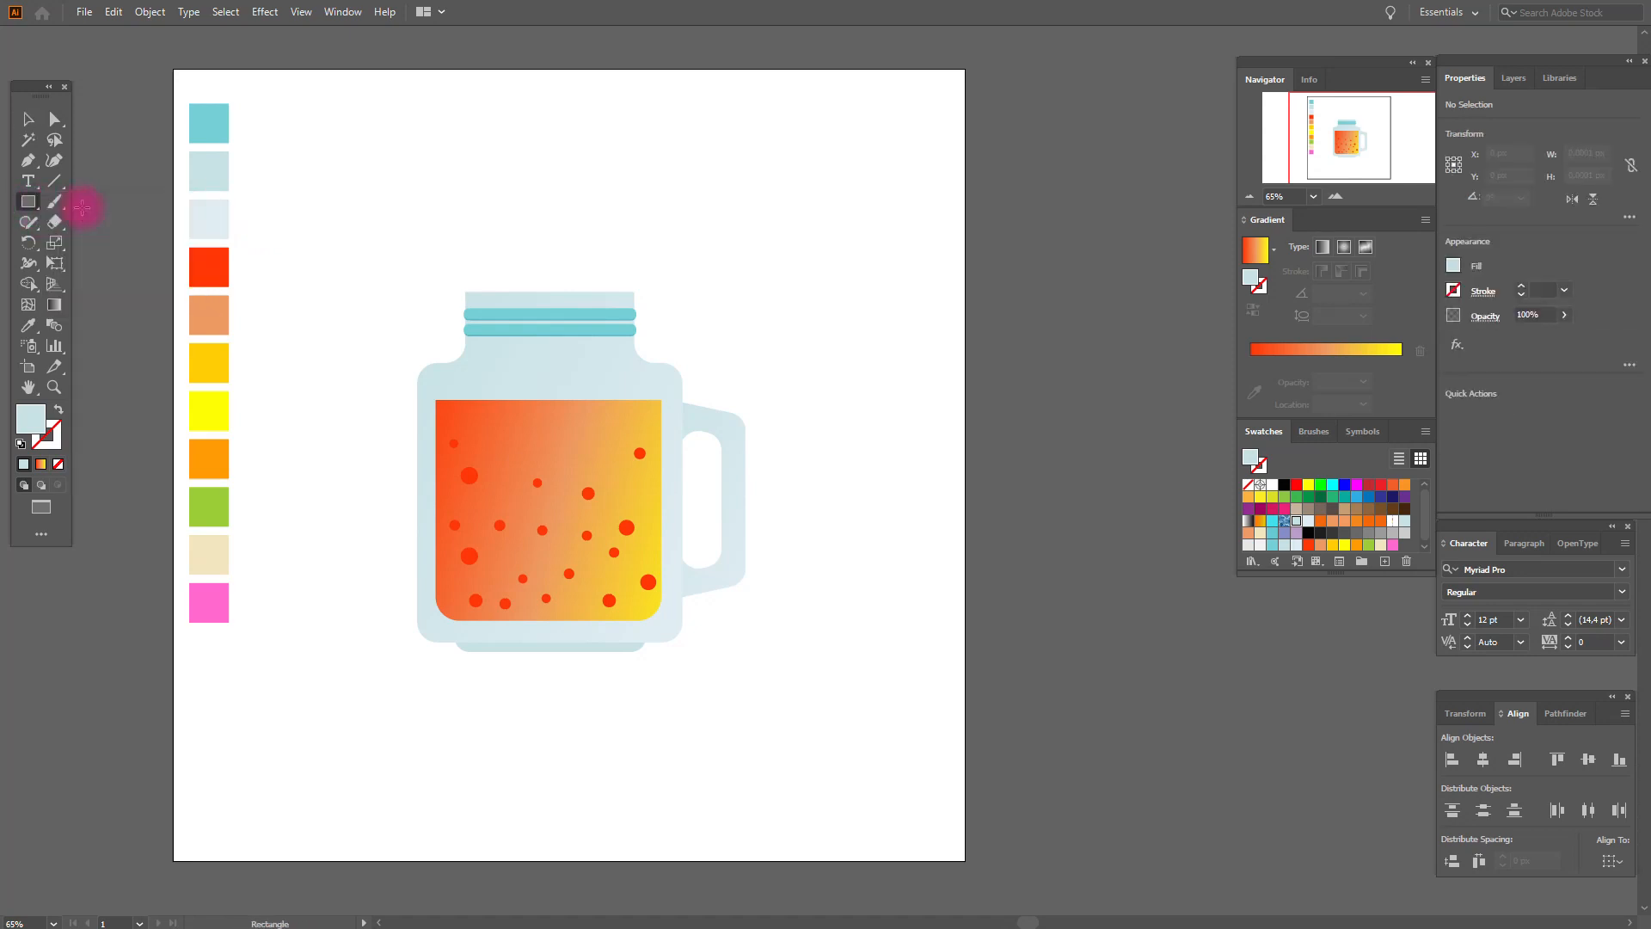
left_click_drag(811, 313, 829, 728)
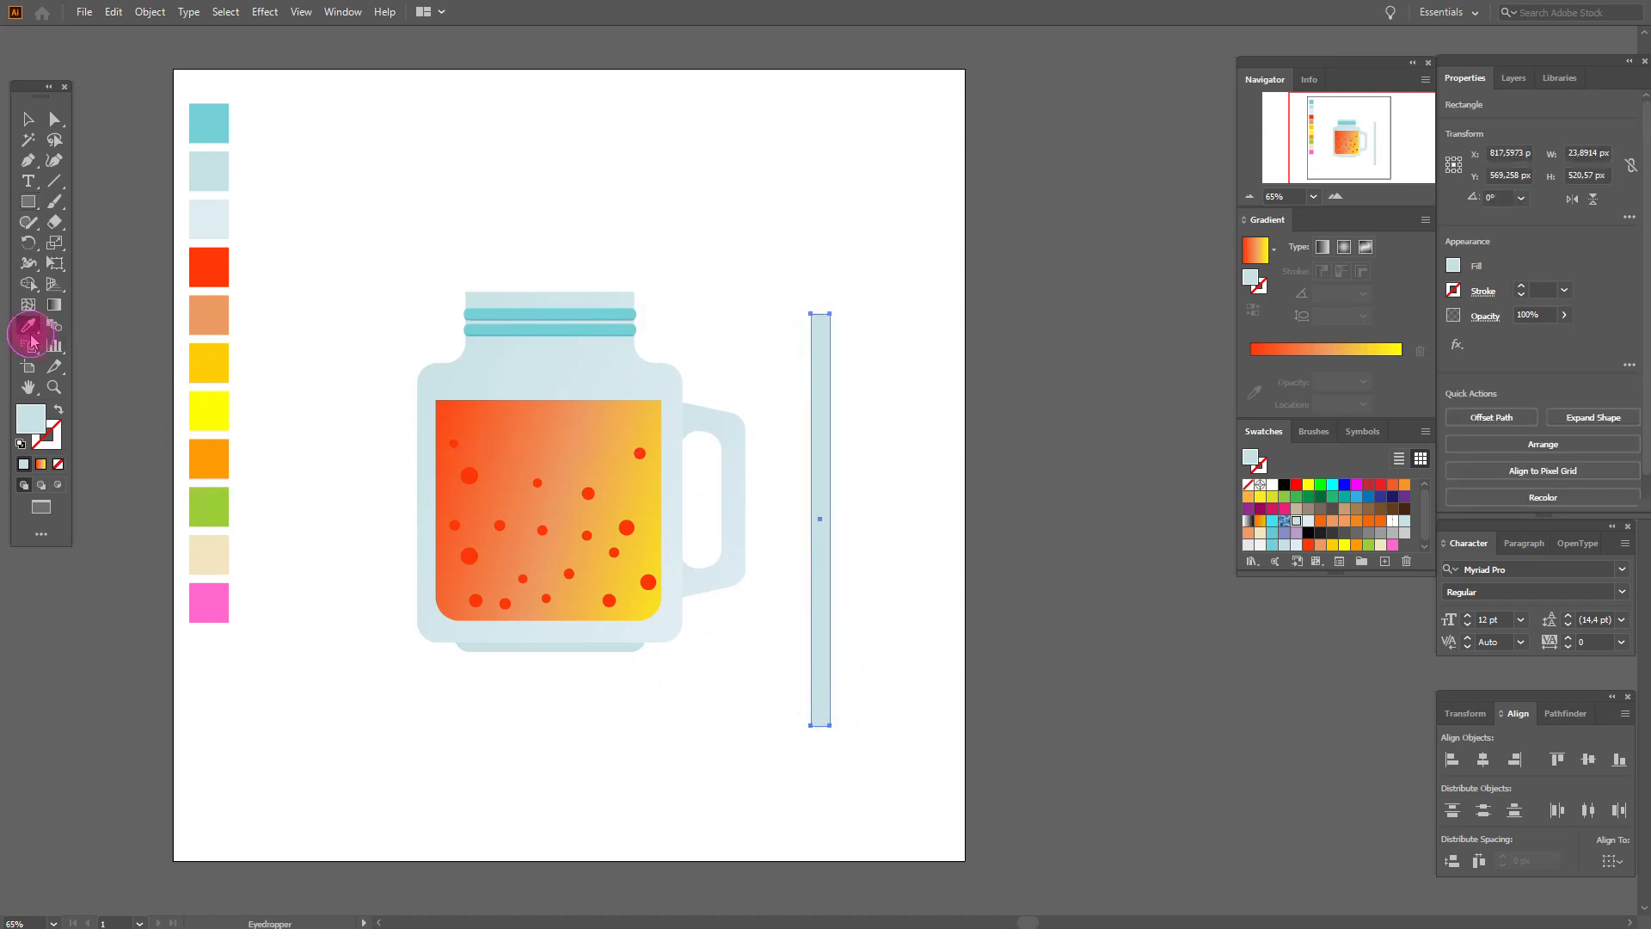
left_click(224, 604)
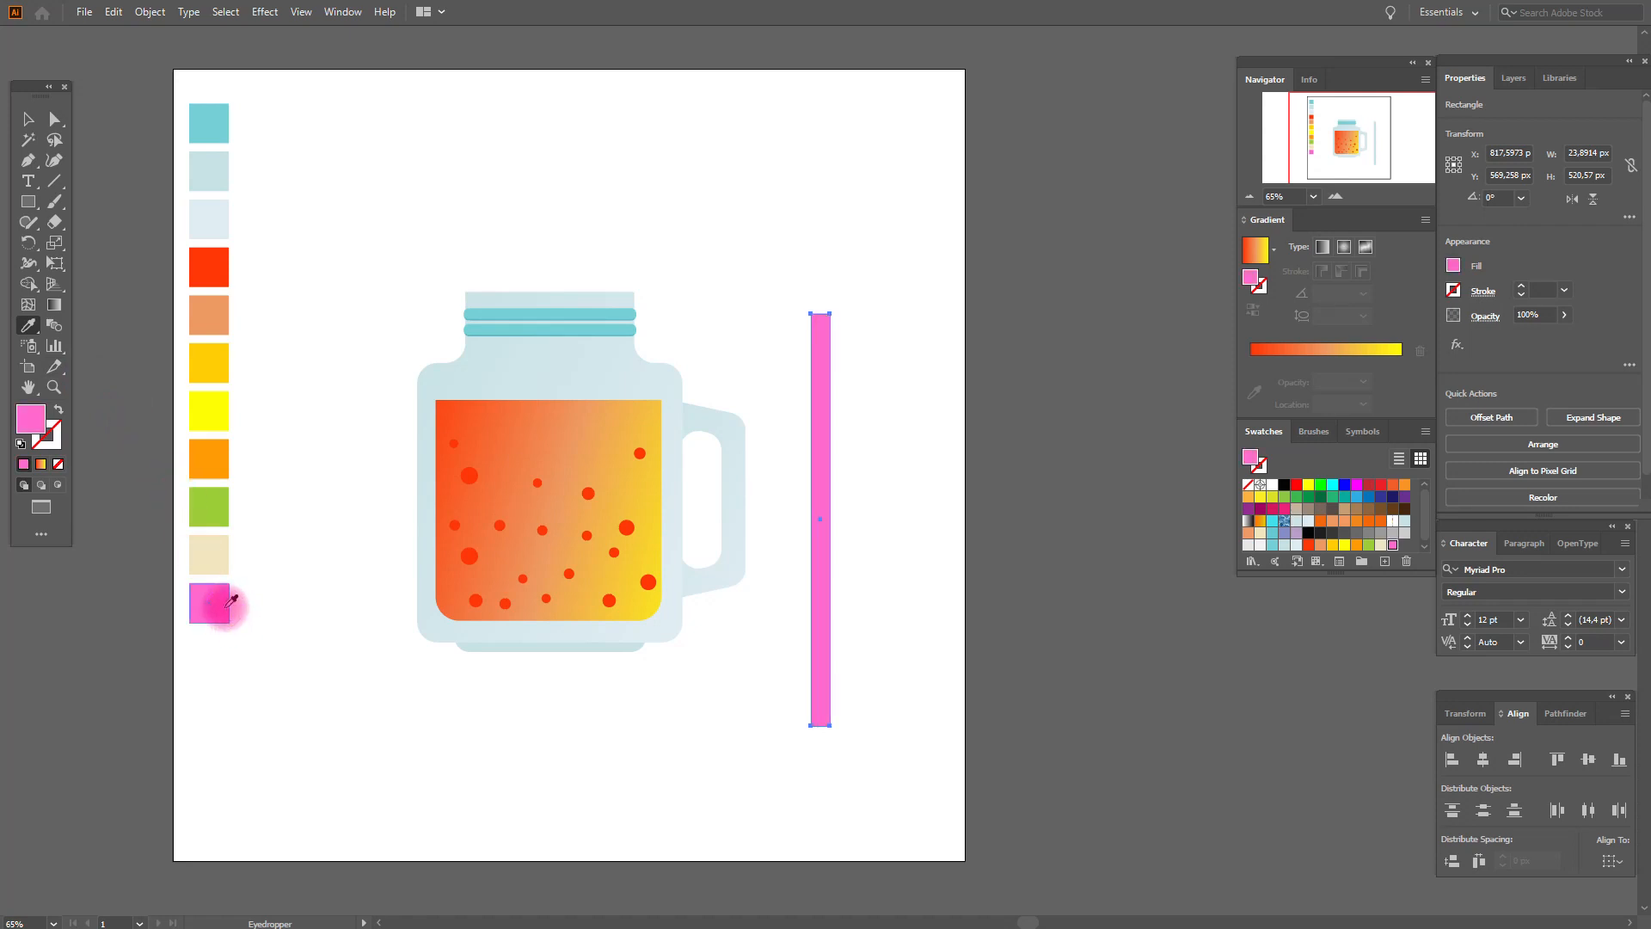
left_click(28, 120)
left_click(110, 154)
- Draw a small rectangle in the palette's beige, tilted about 28°, across the upper end of the pink bar
left_click(28, 324)
left_click(196, 547)
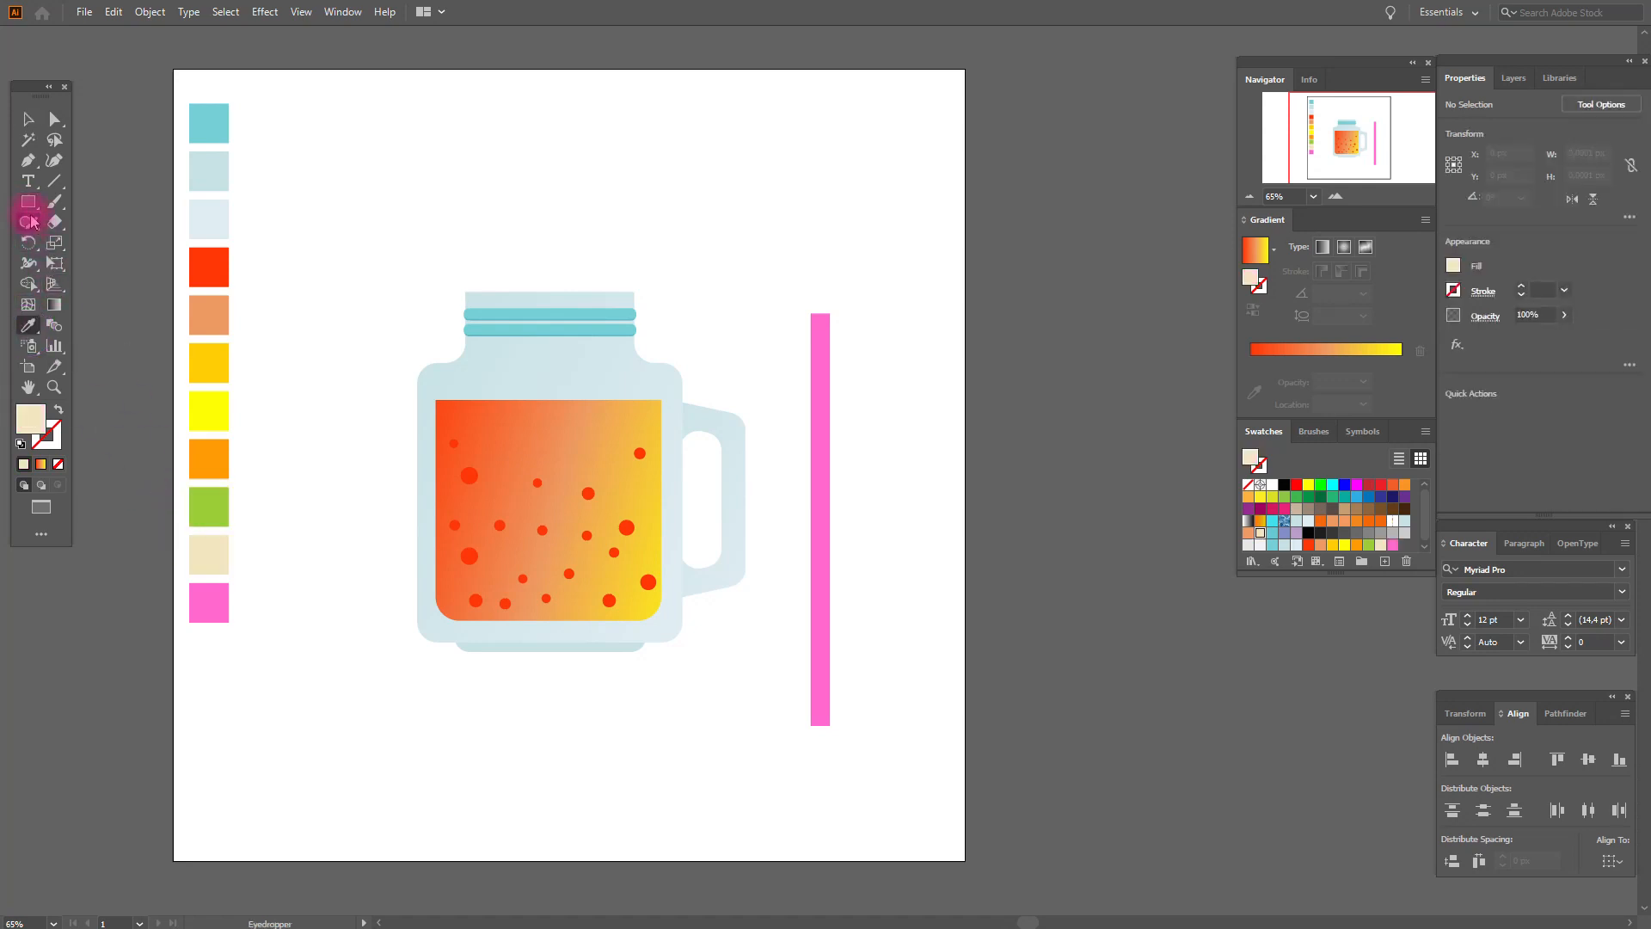
left_click_drag(755, 351, 816, 339)
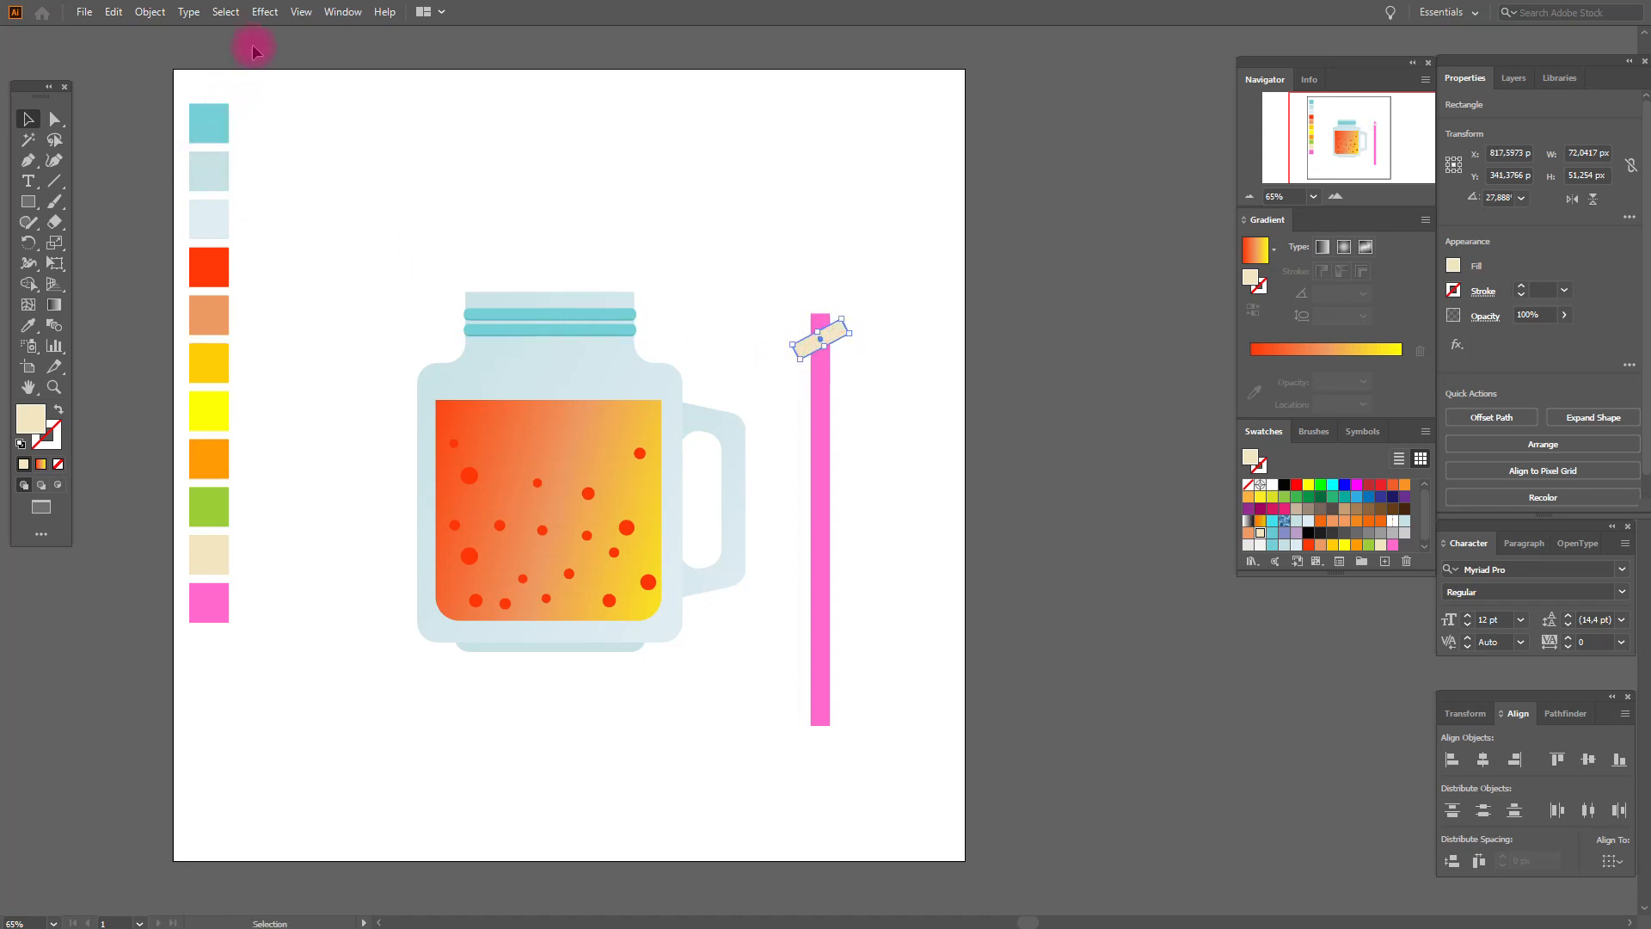
- Repeat the beige stripe down the pink bar with a Transform effect of 66 px vertical move and 7 copies, and expand its appearance
left_click(263, 12)
mouse_move(354, 163)
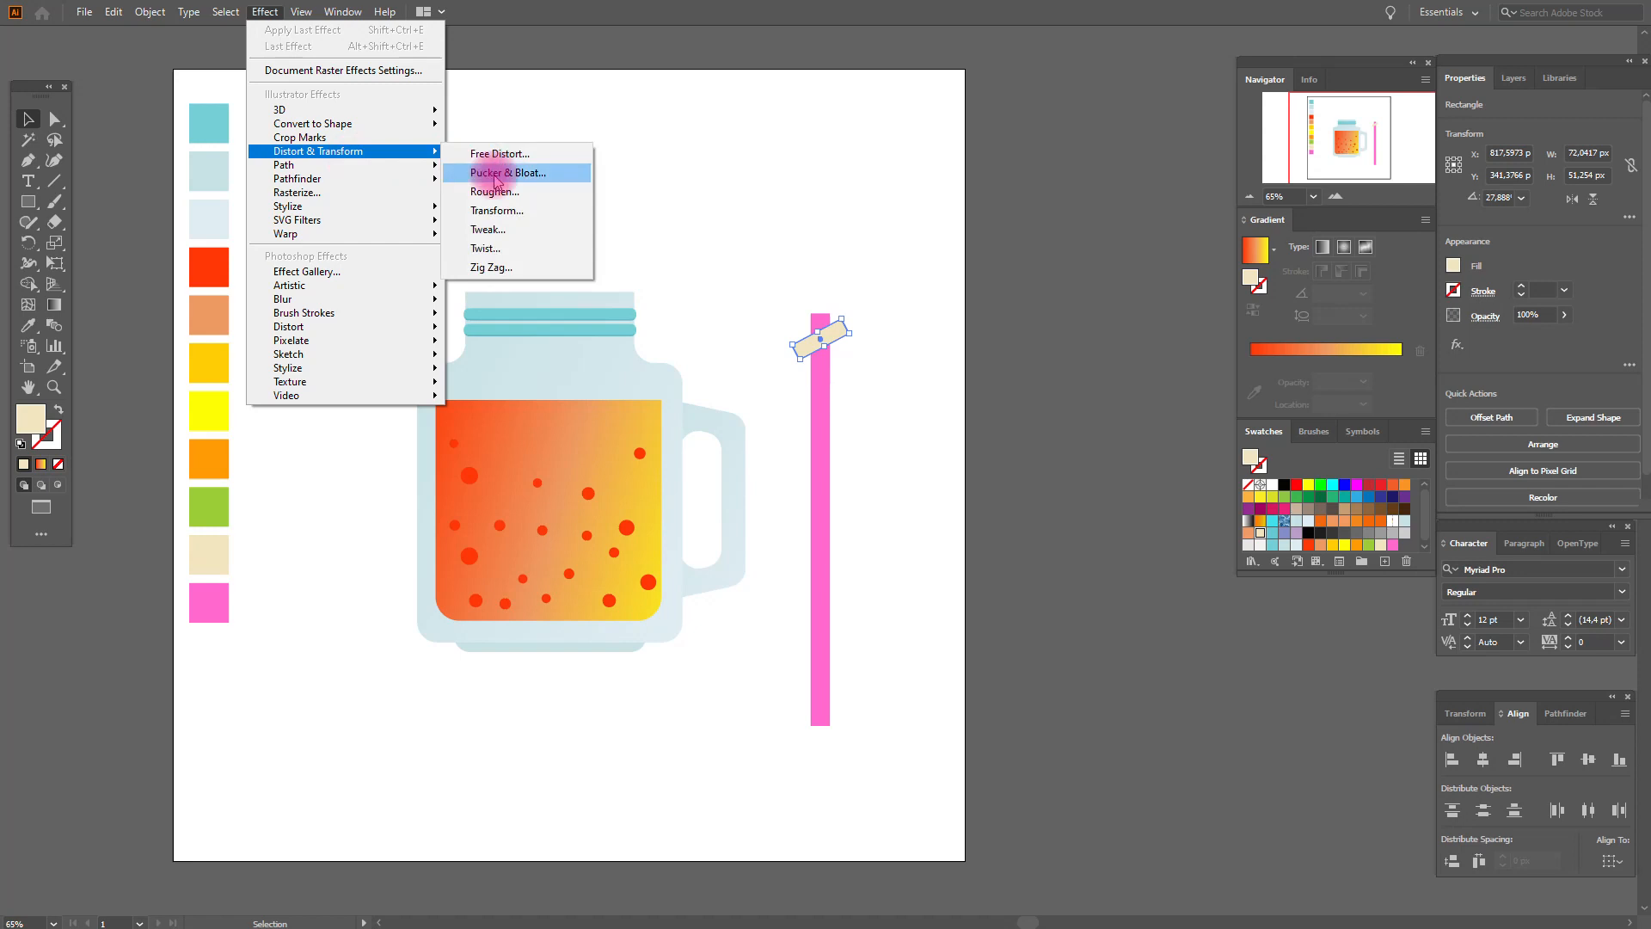
left_click(499, 210)
left_click_drag(926, 341, 954, 341)
left_click(1125, 498)
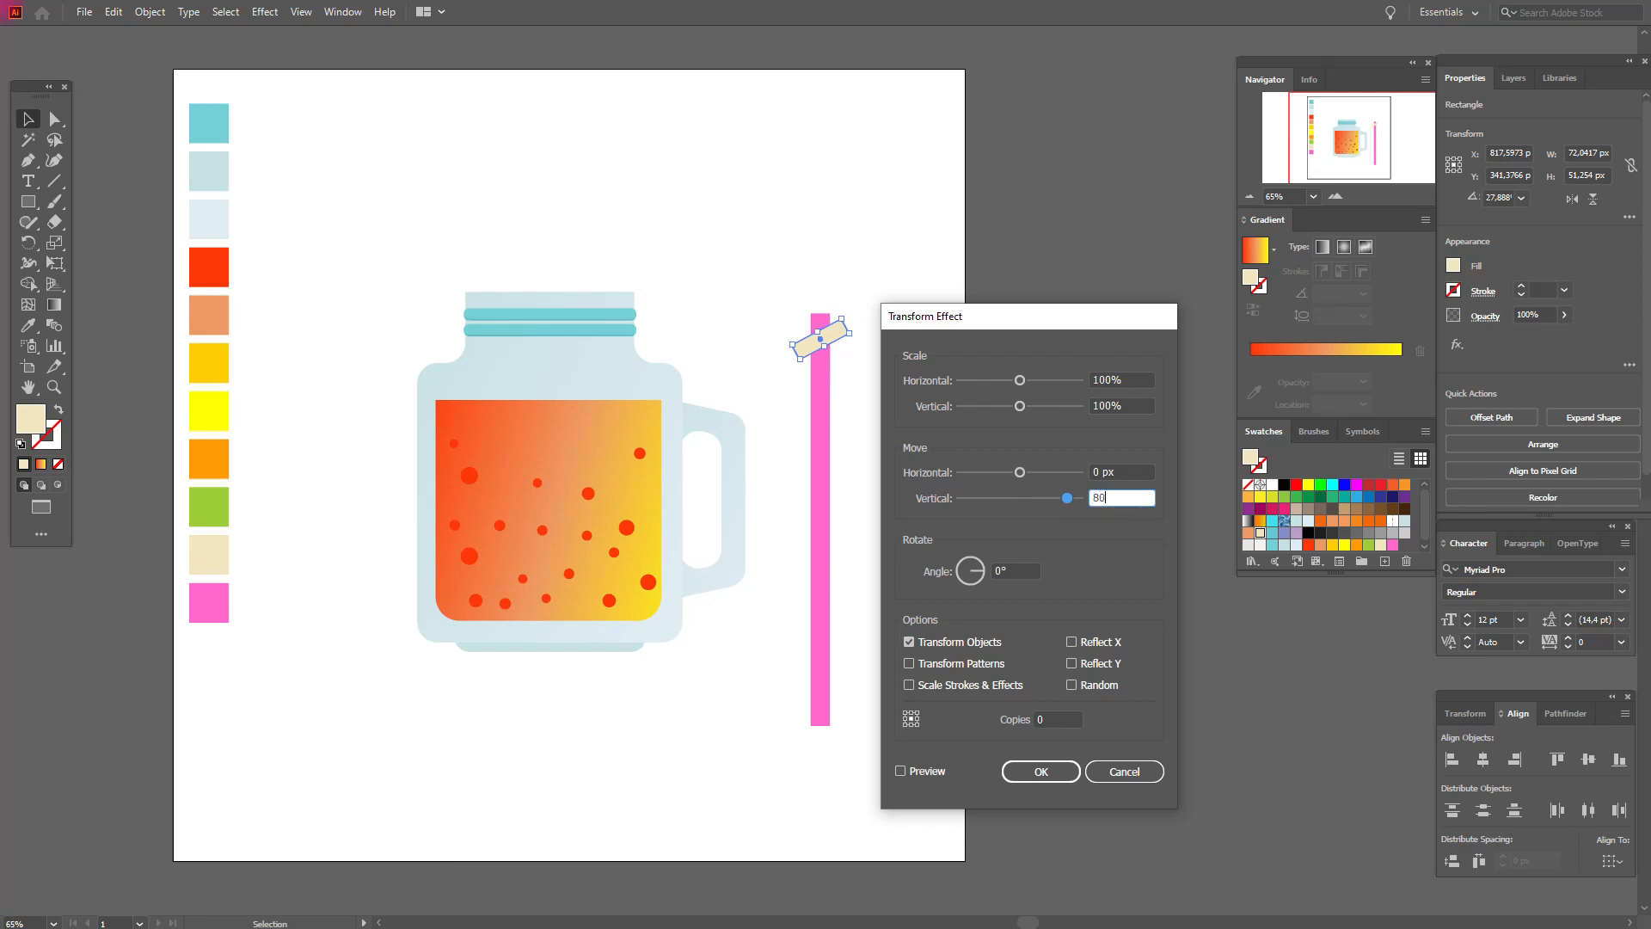
left_click(1009, 727)
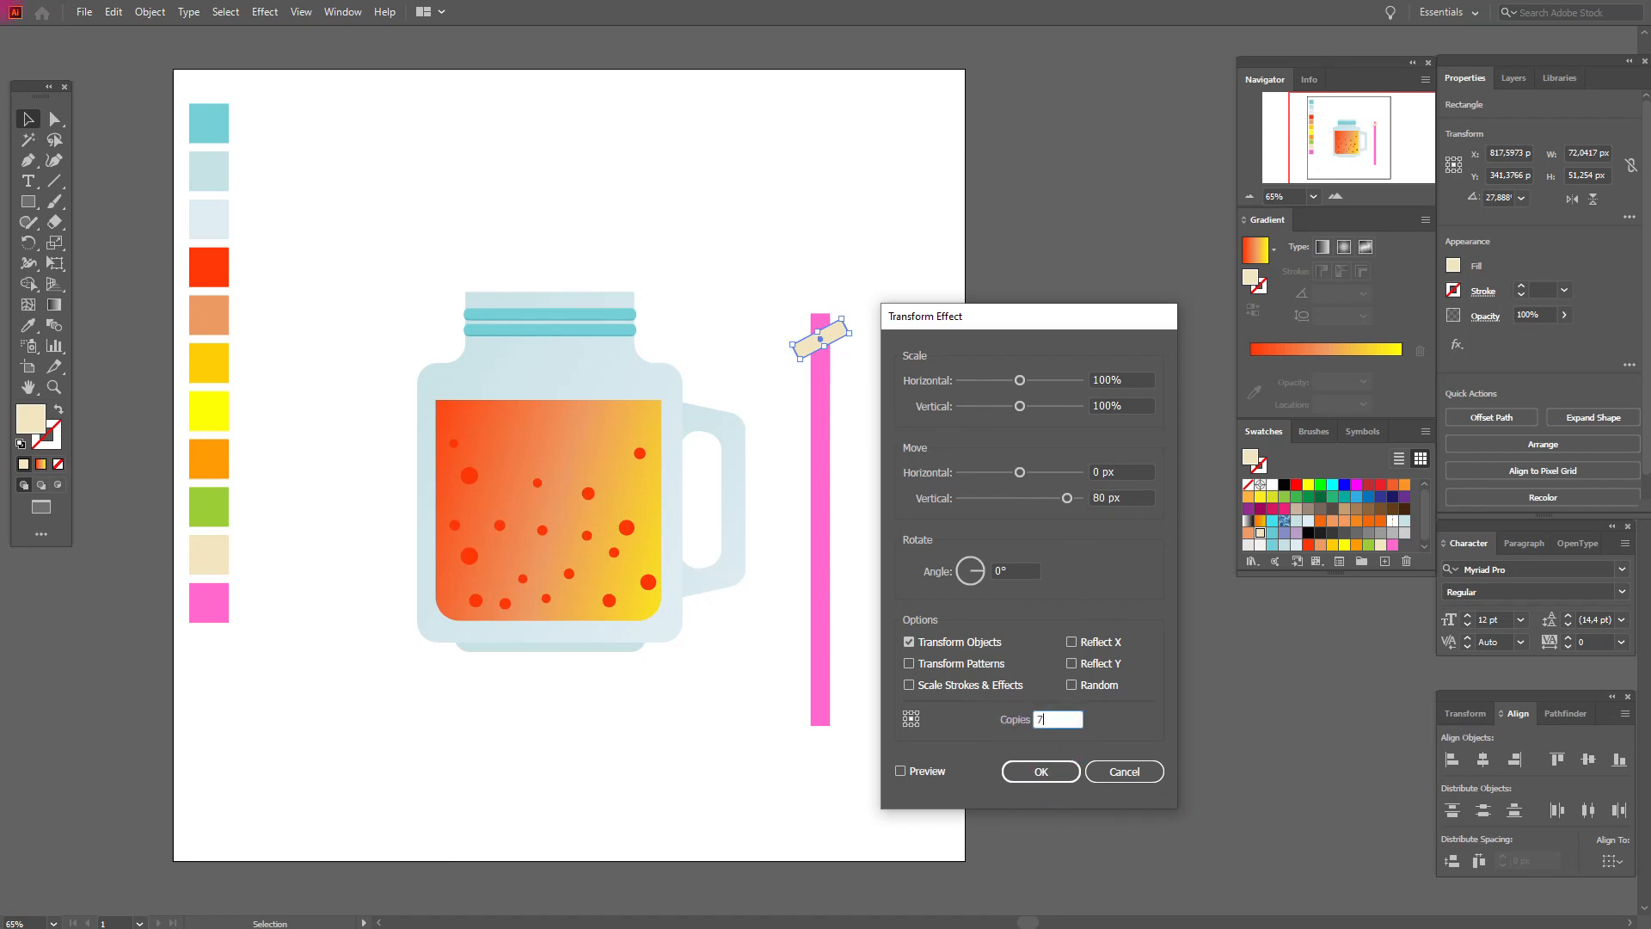
left_click(922, 772)
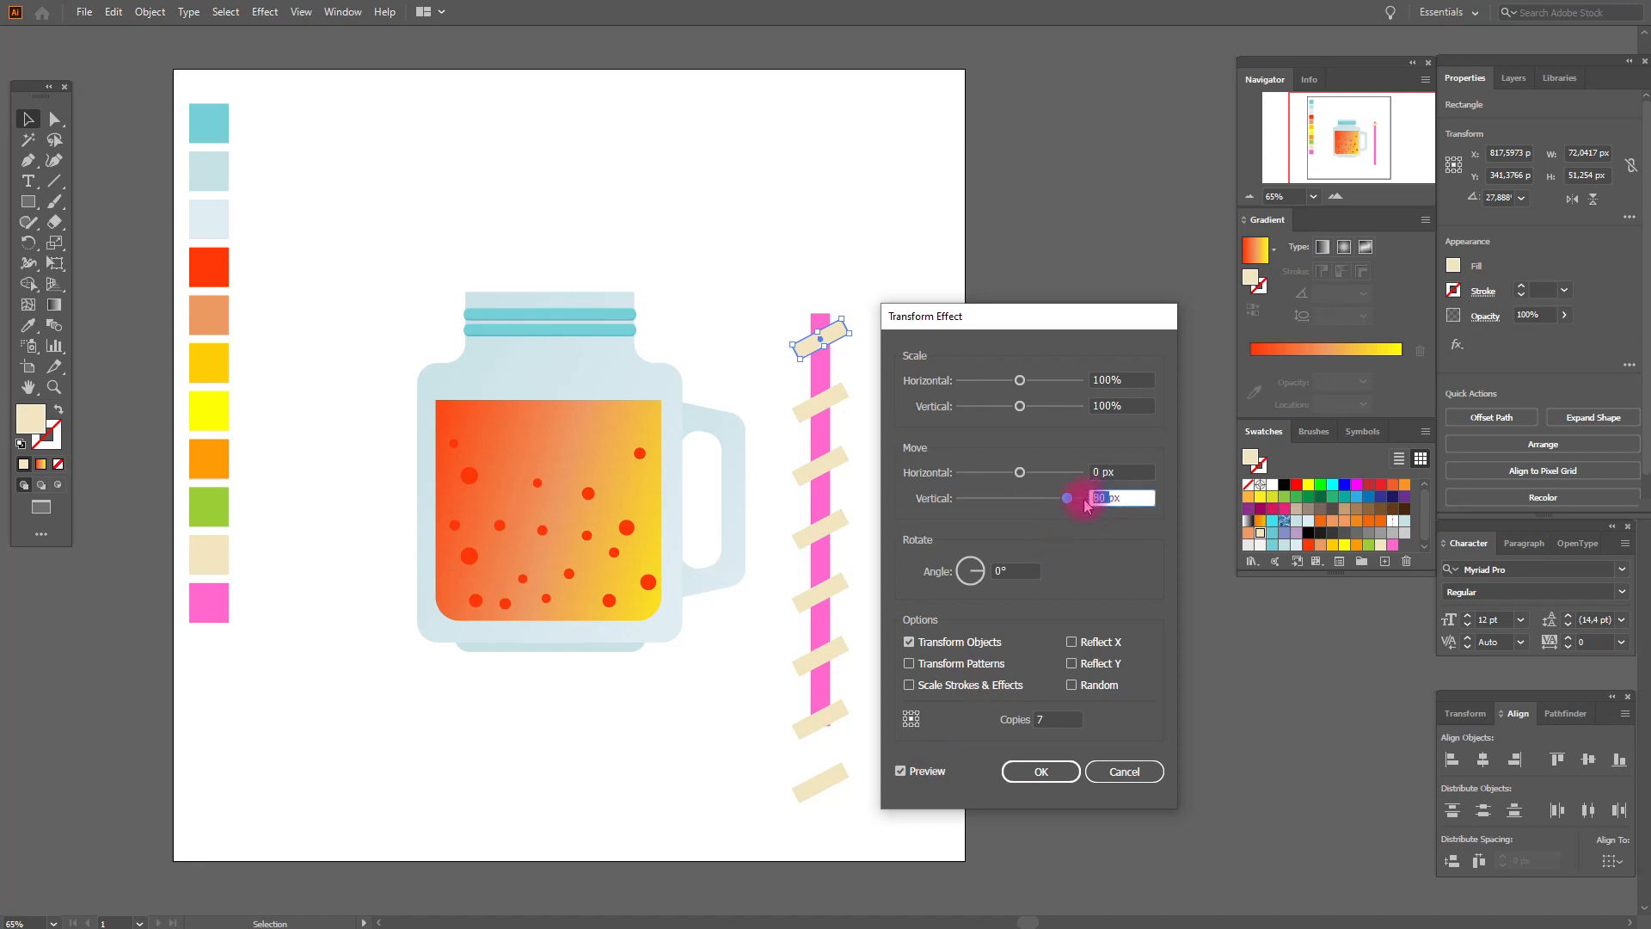
left_click(931, 772)
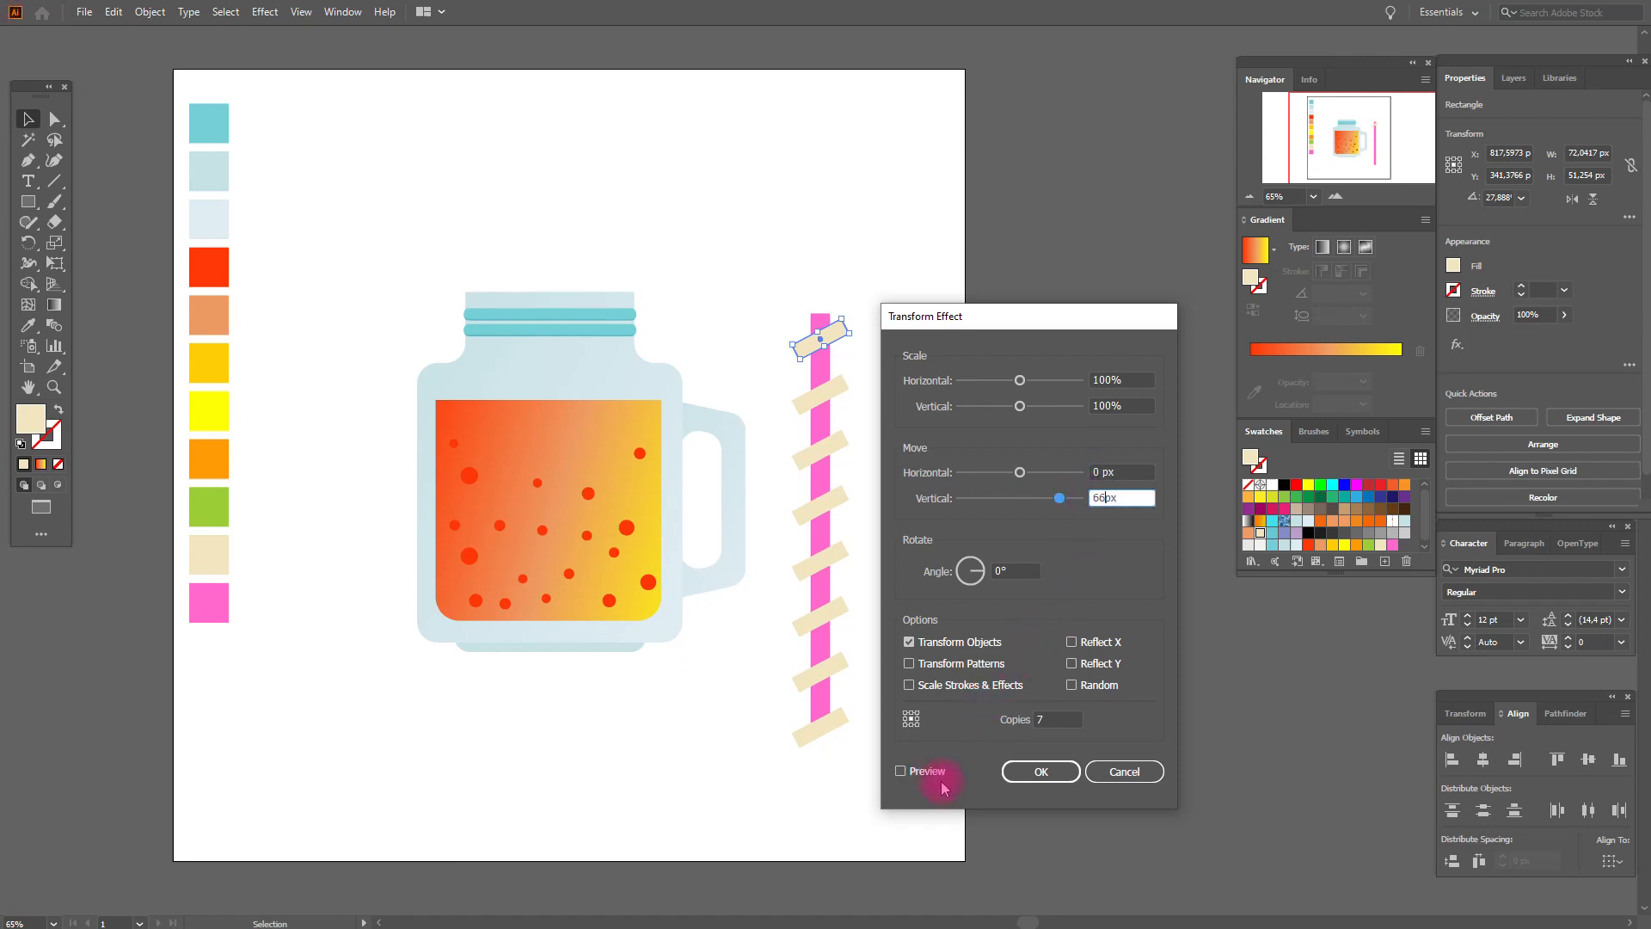
left_click(927, 777)
left_click(1040, 771)
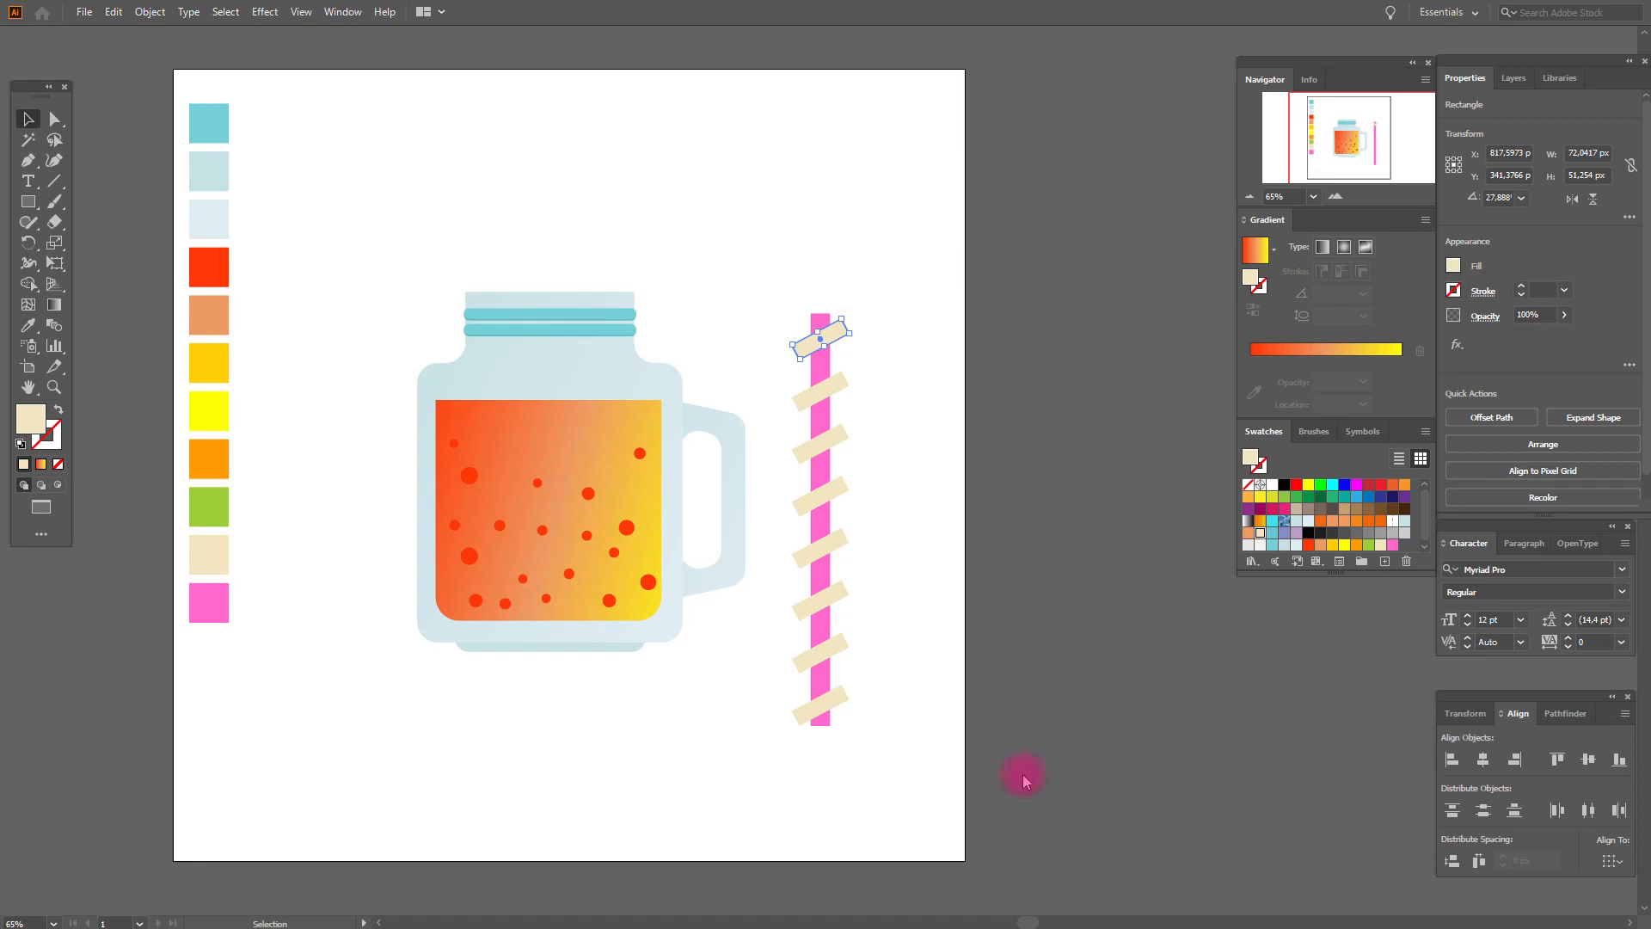
left_click(155, 16)
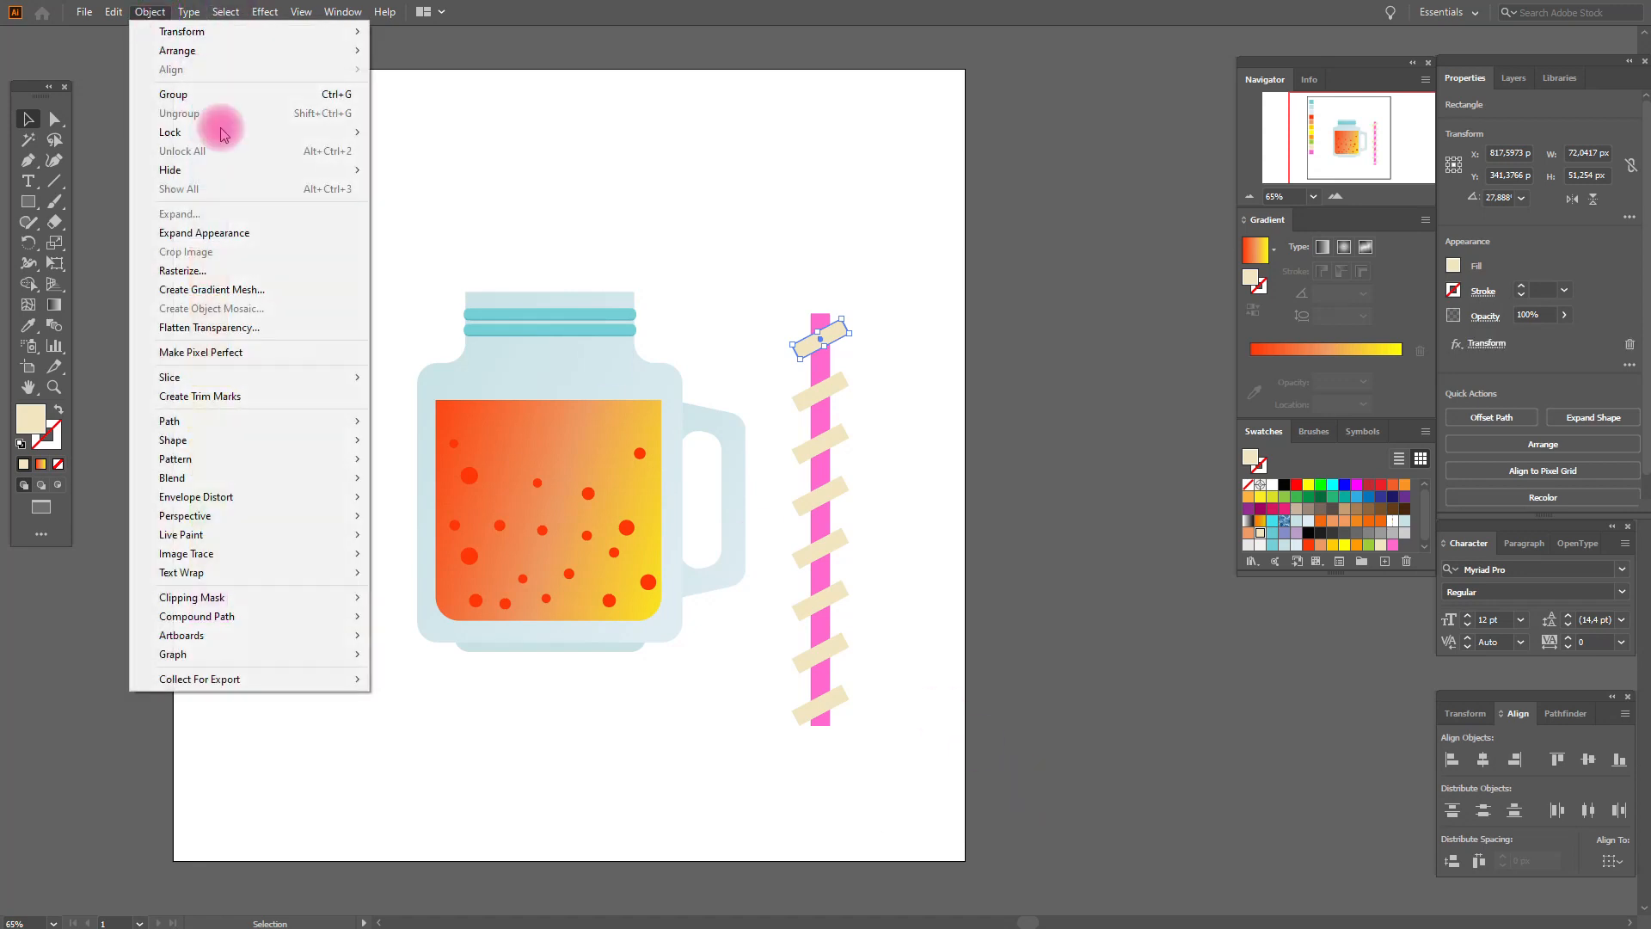
left_click(232, 230)
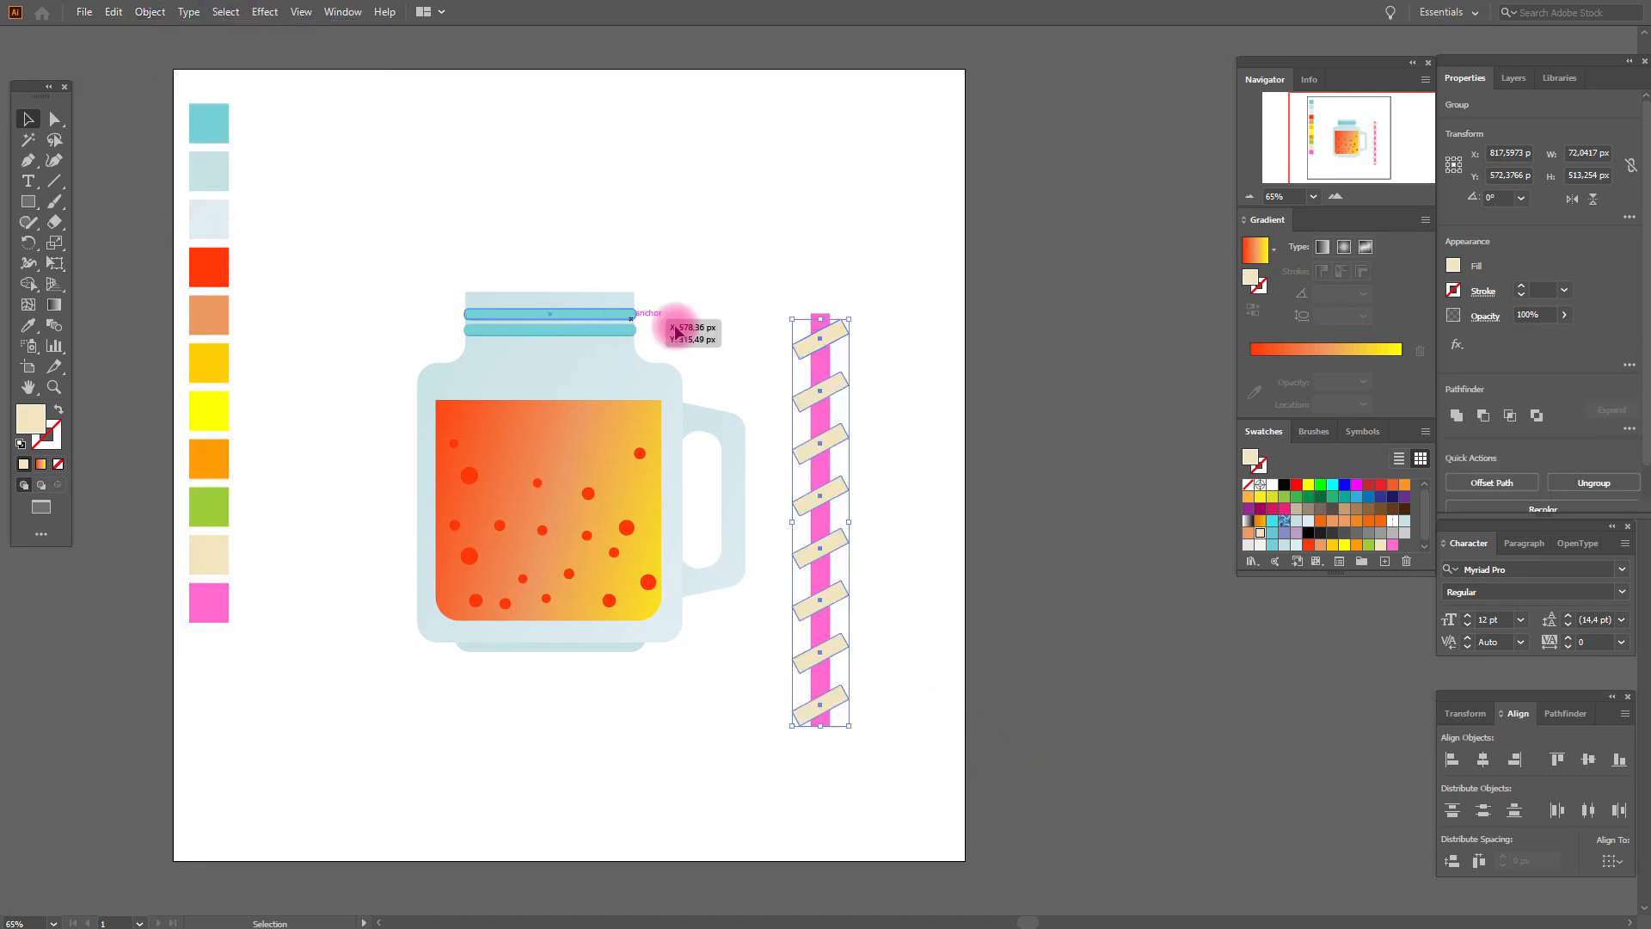
- Paste a copy of the pink bar in front, bring it to the front and use it as a clipping mask for the beige stripes
left_click(884, 358)
left_click(820, 368)
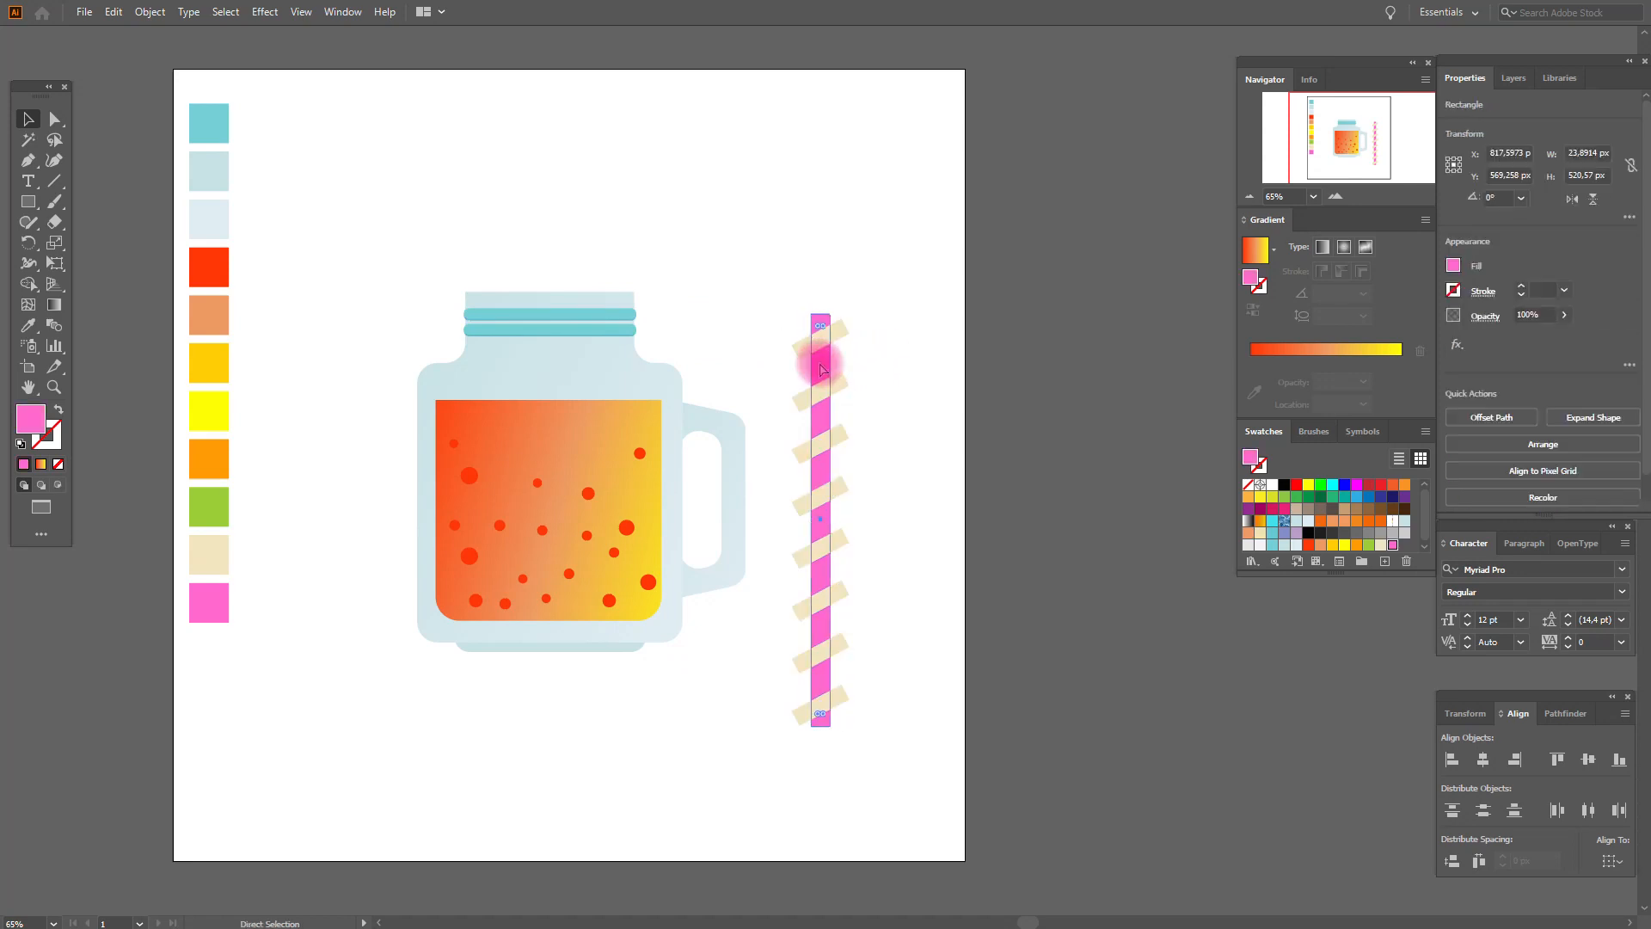
right_click(820, 368)
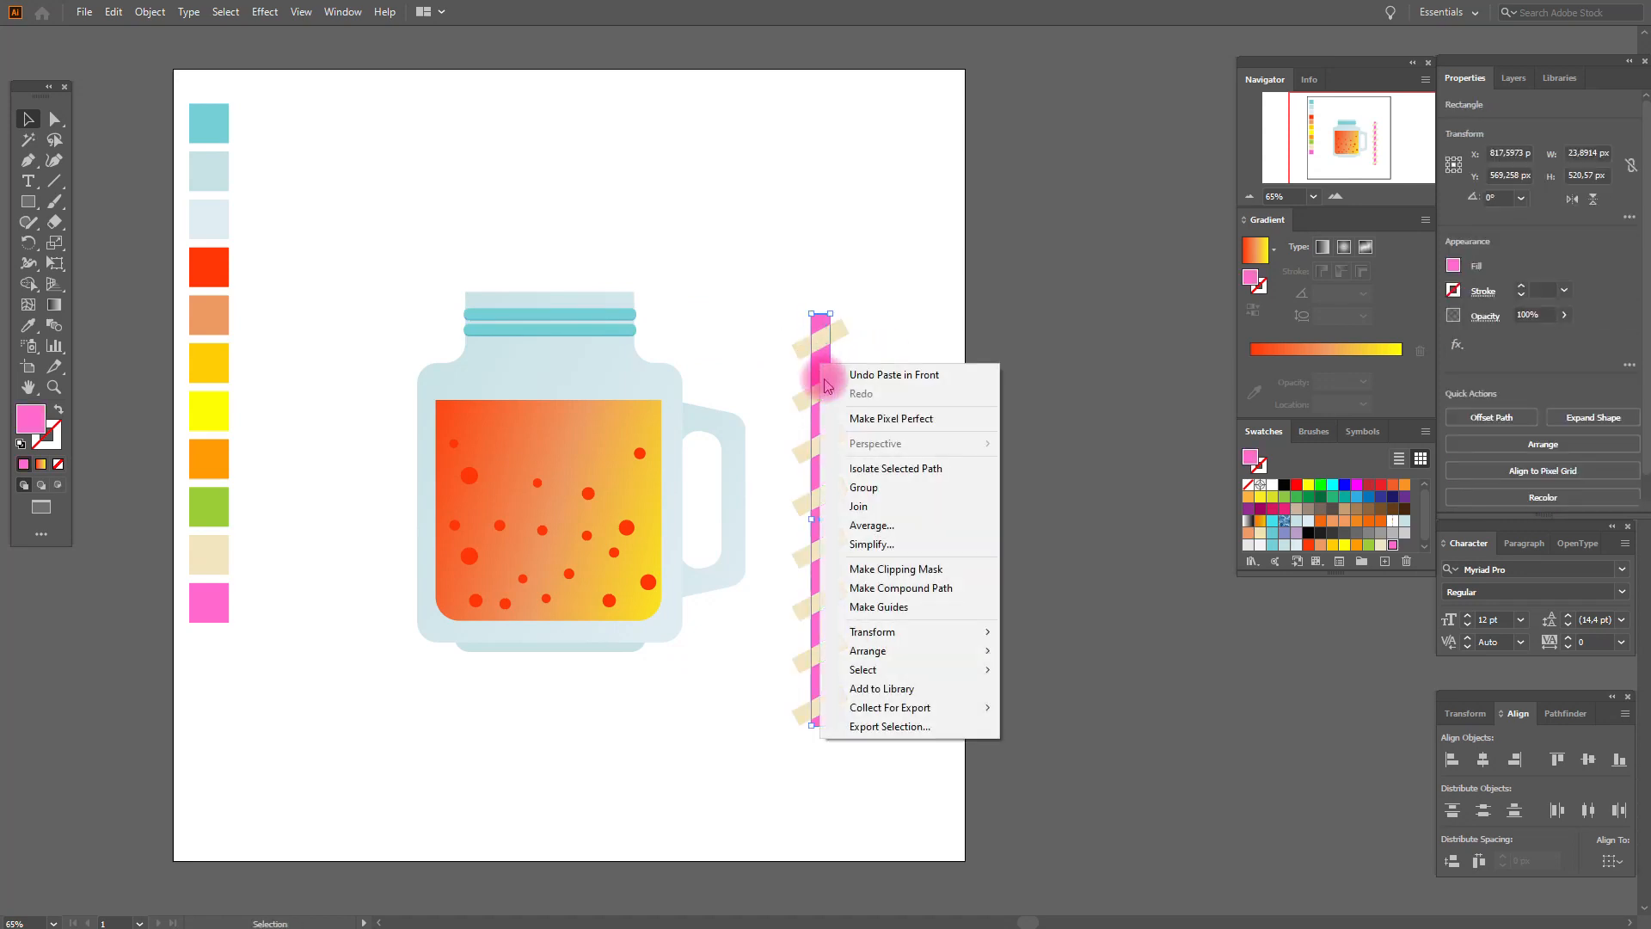
mouse_move(921, 650)
left_click(1042, 653)
left_click(844, 443, "shift")
right_click(845, 442)
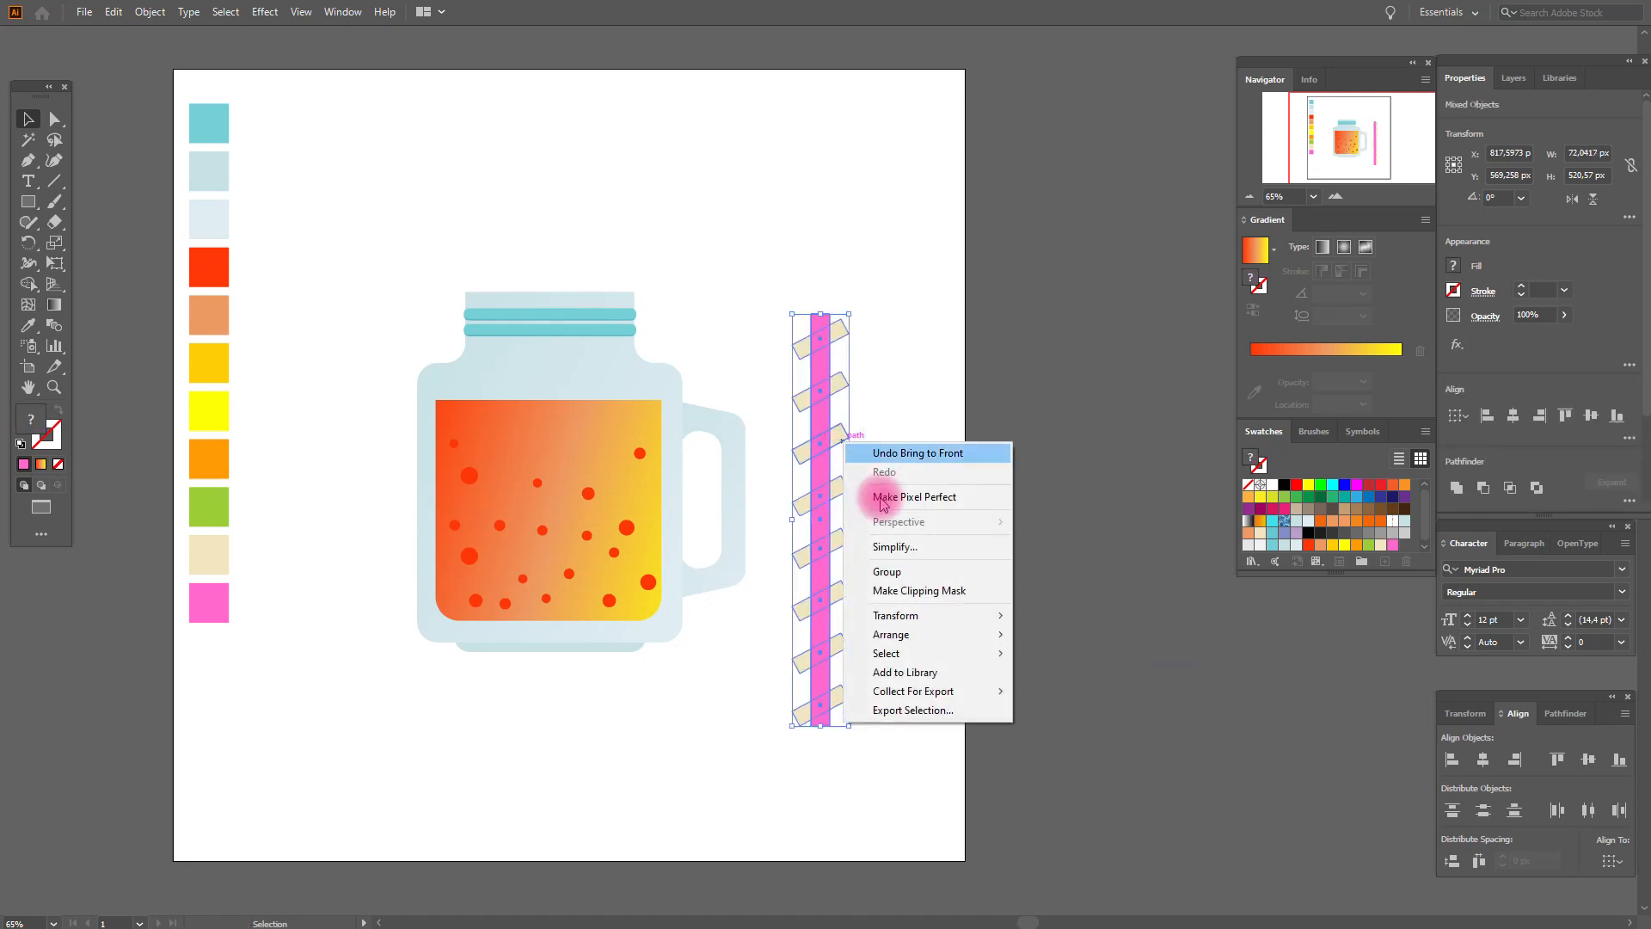
left_click(907, 590)
left_click(907, 526)
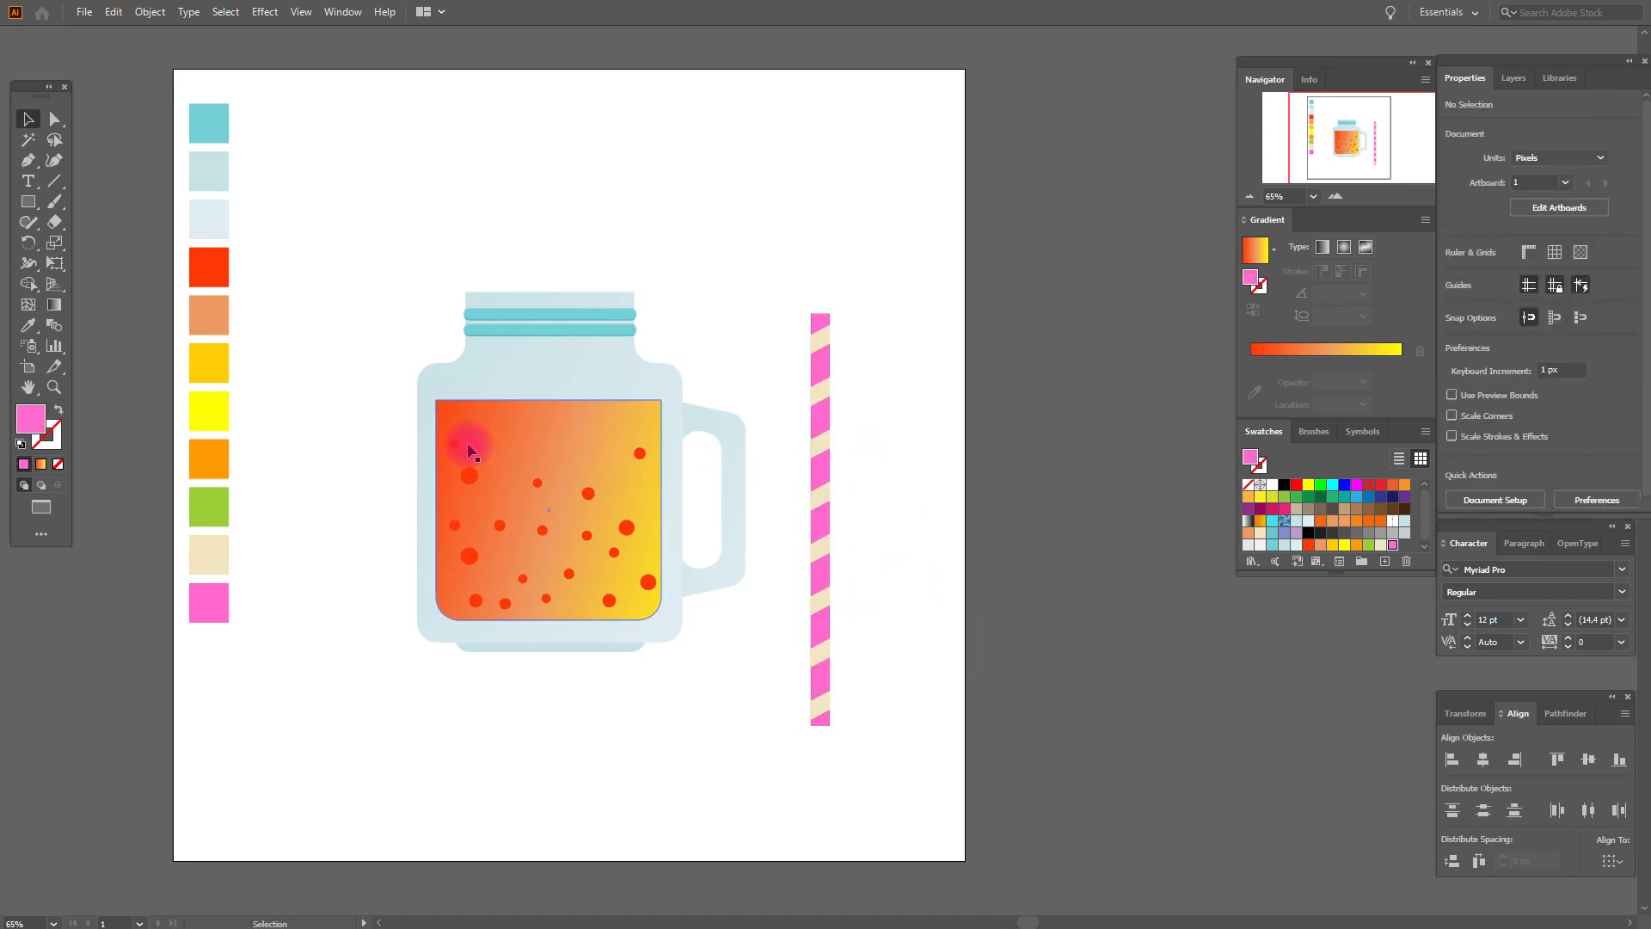
- Draw a narrow white rectangle about 5 by 521 px along the middle of the striped straw
left_click(1273, 486)
left_click(26, 201)
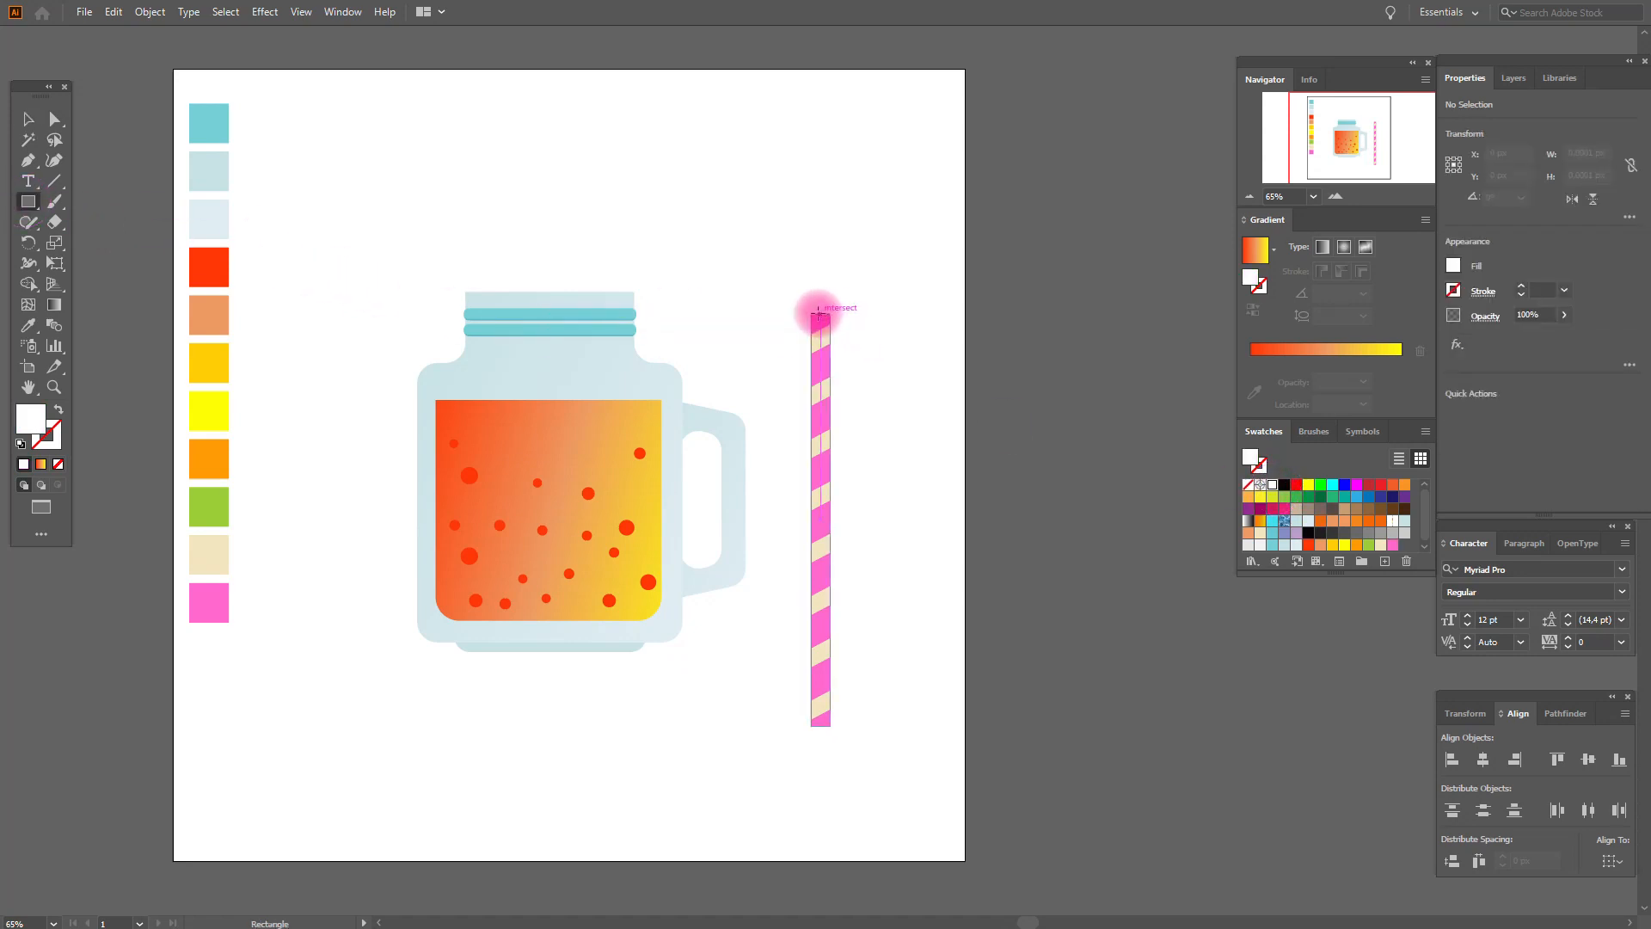
left_click_drag(816, 314, 820, 727)
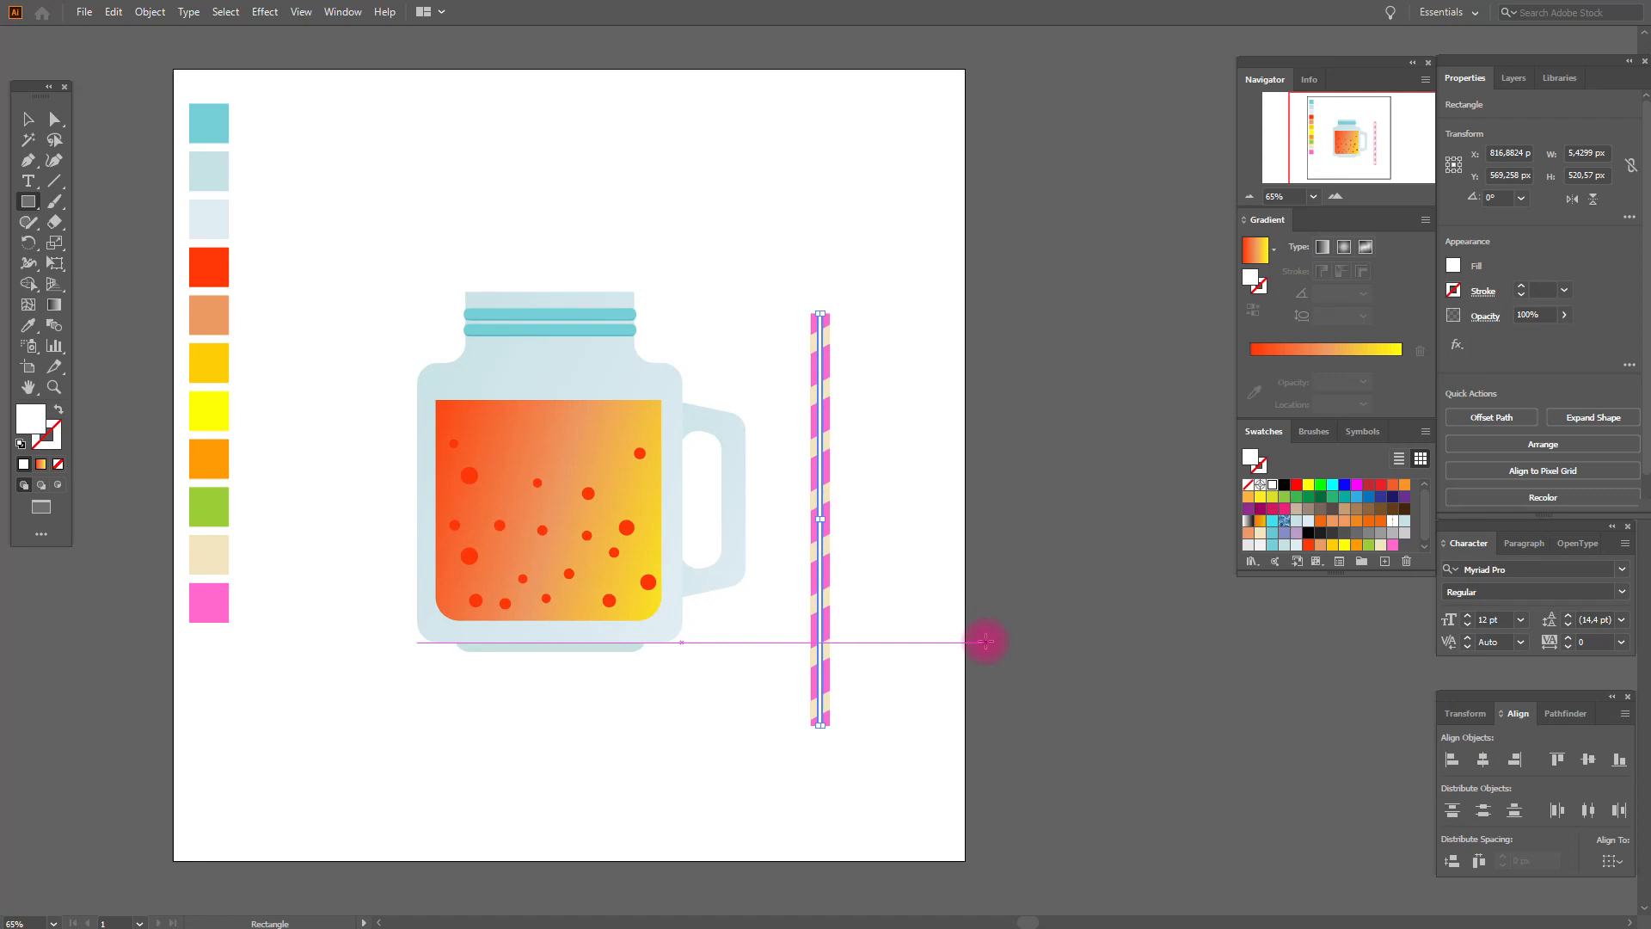
left_click(26, 118)
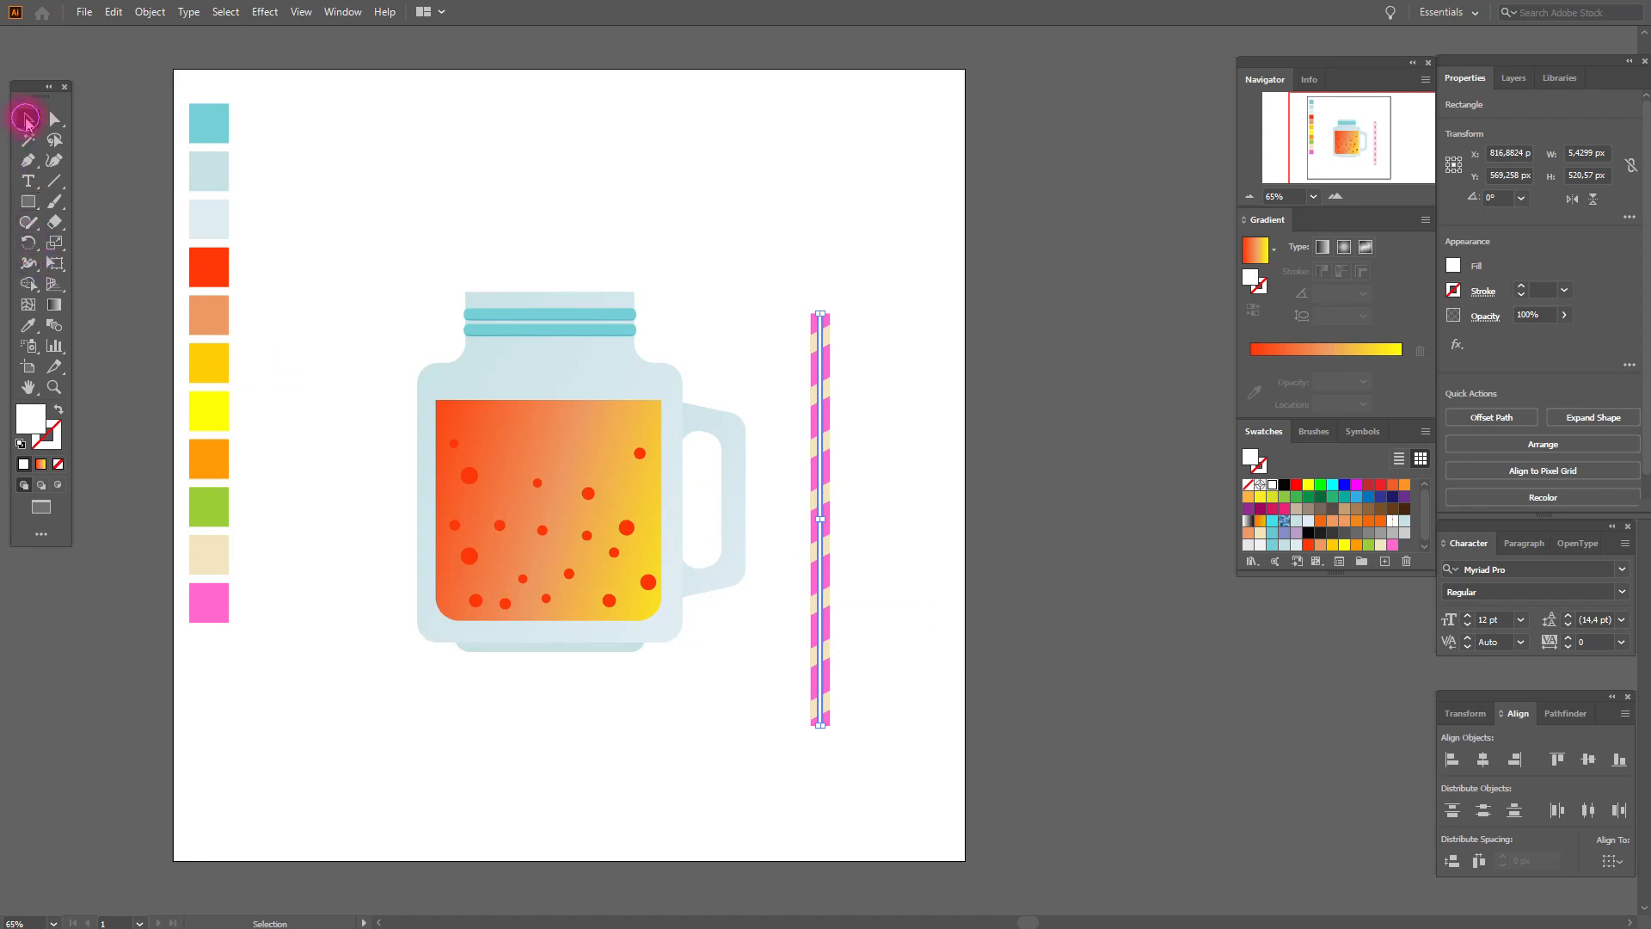
left_click(540, 163)
- Change the white strip's blend mode from Normal so it blends into the straw as a highlight
left_click(821, 356)
left_click(1483, 314)
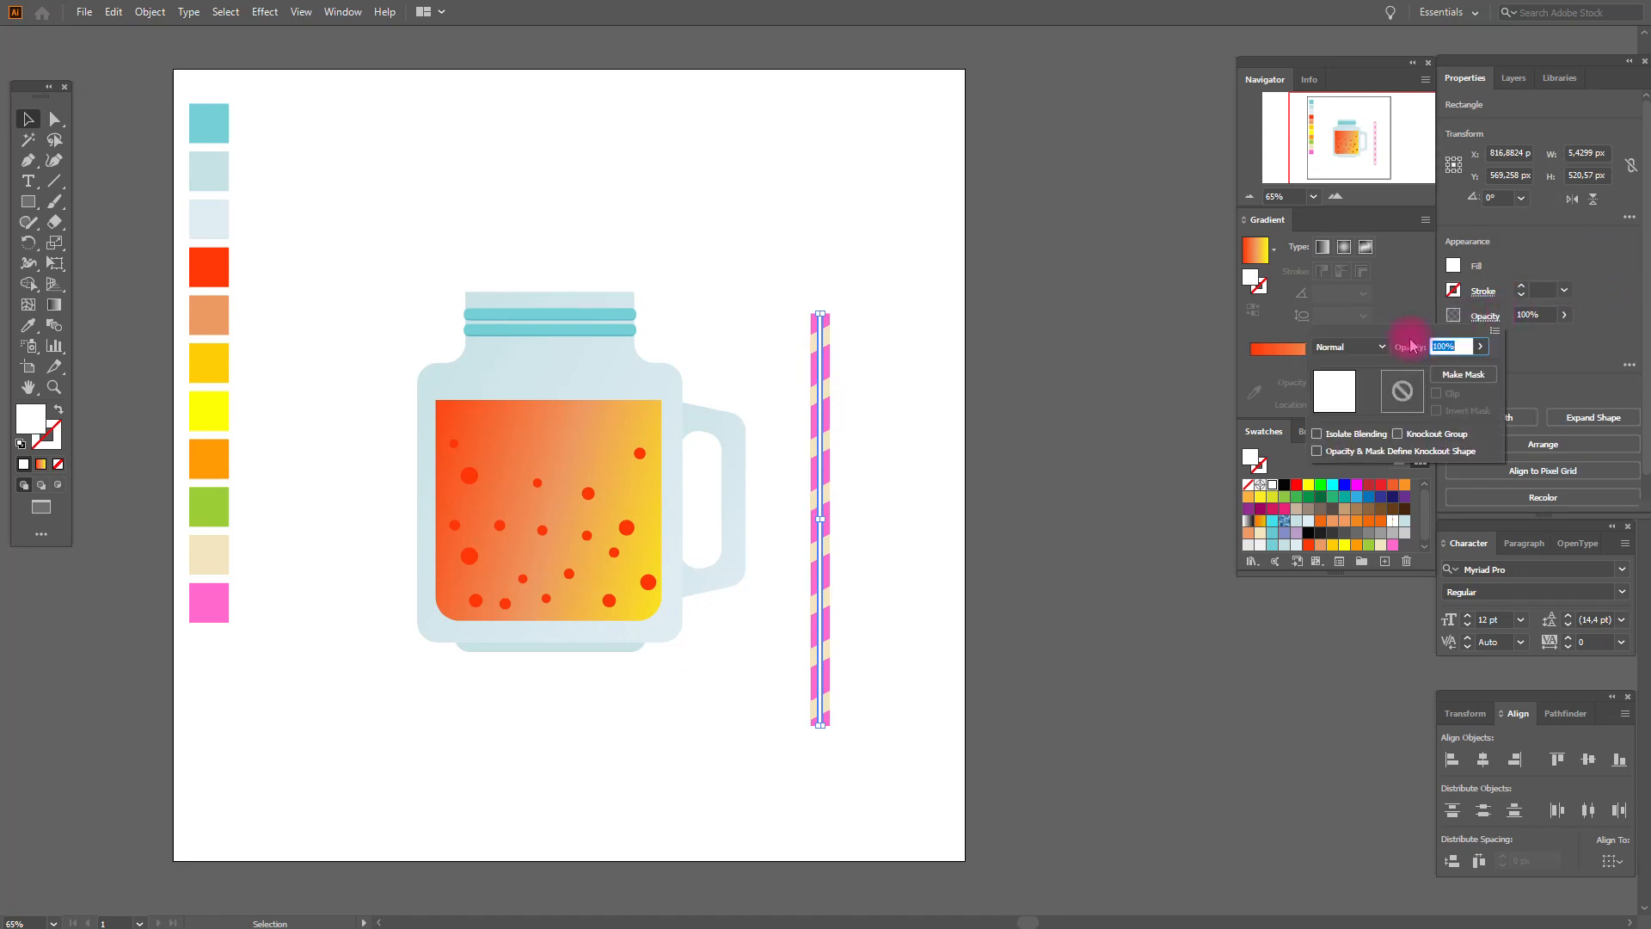
left_click(1346, 345)
left_click(1367, 531)
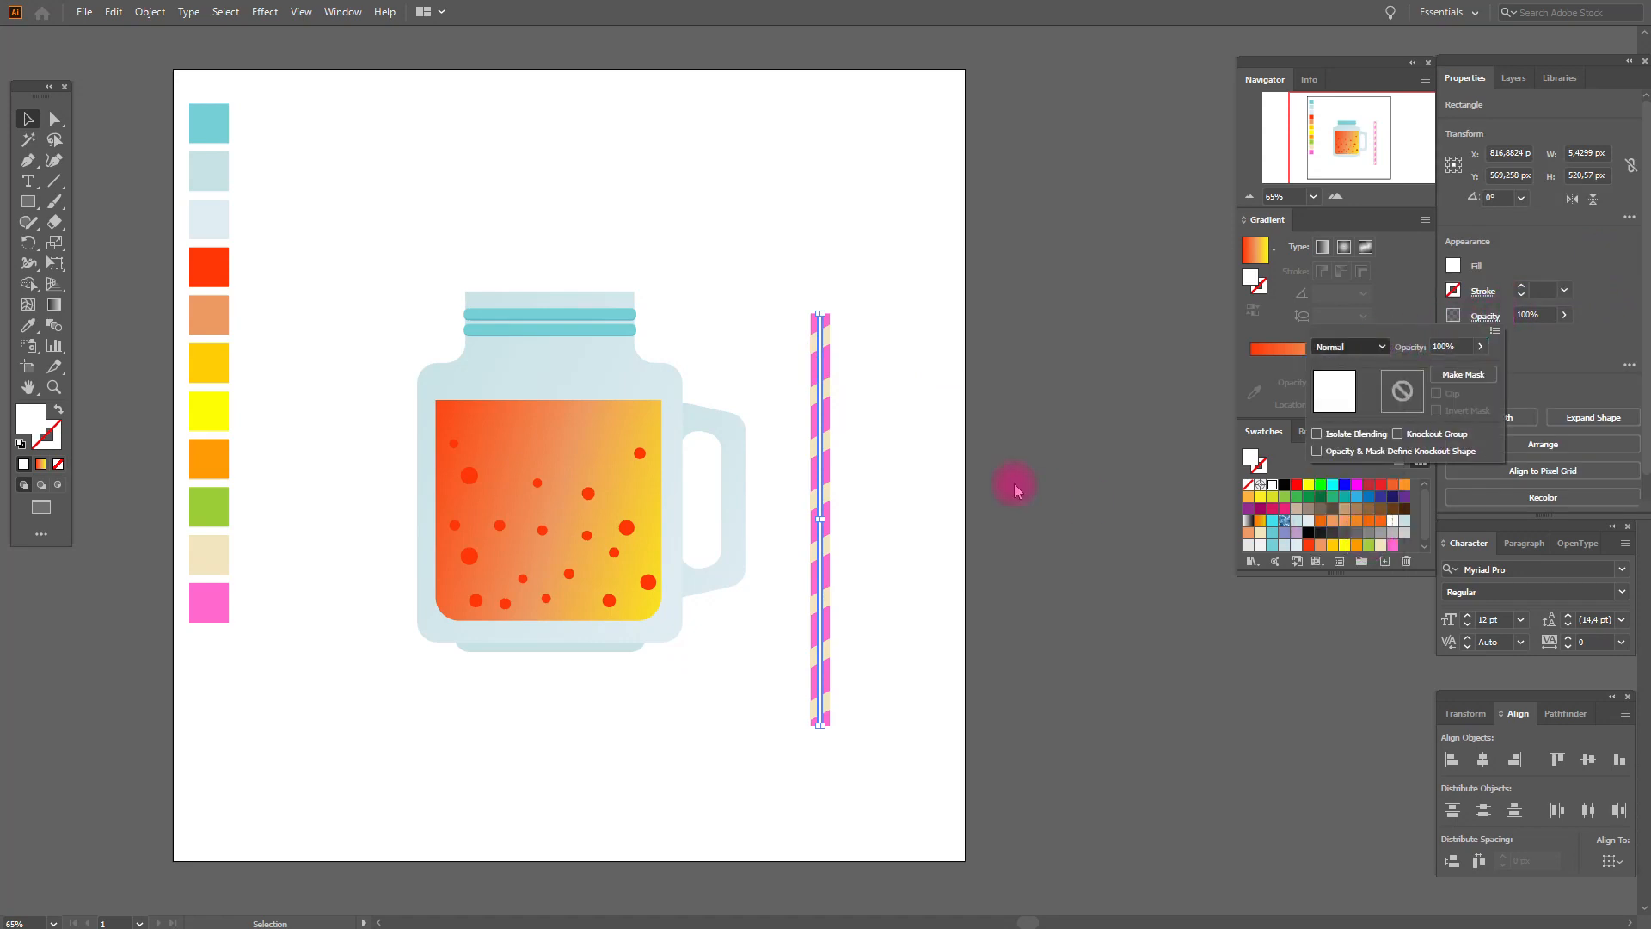
left_click(939, 446)
left_click(939, 445)
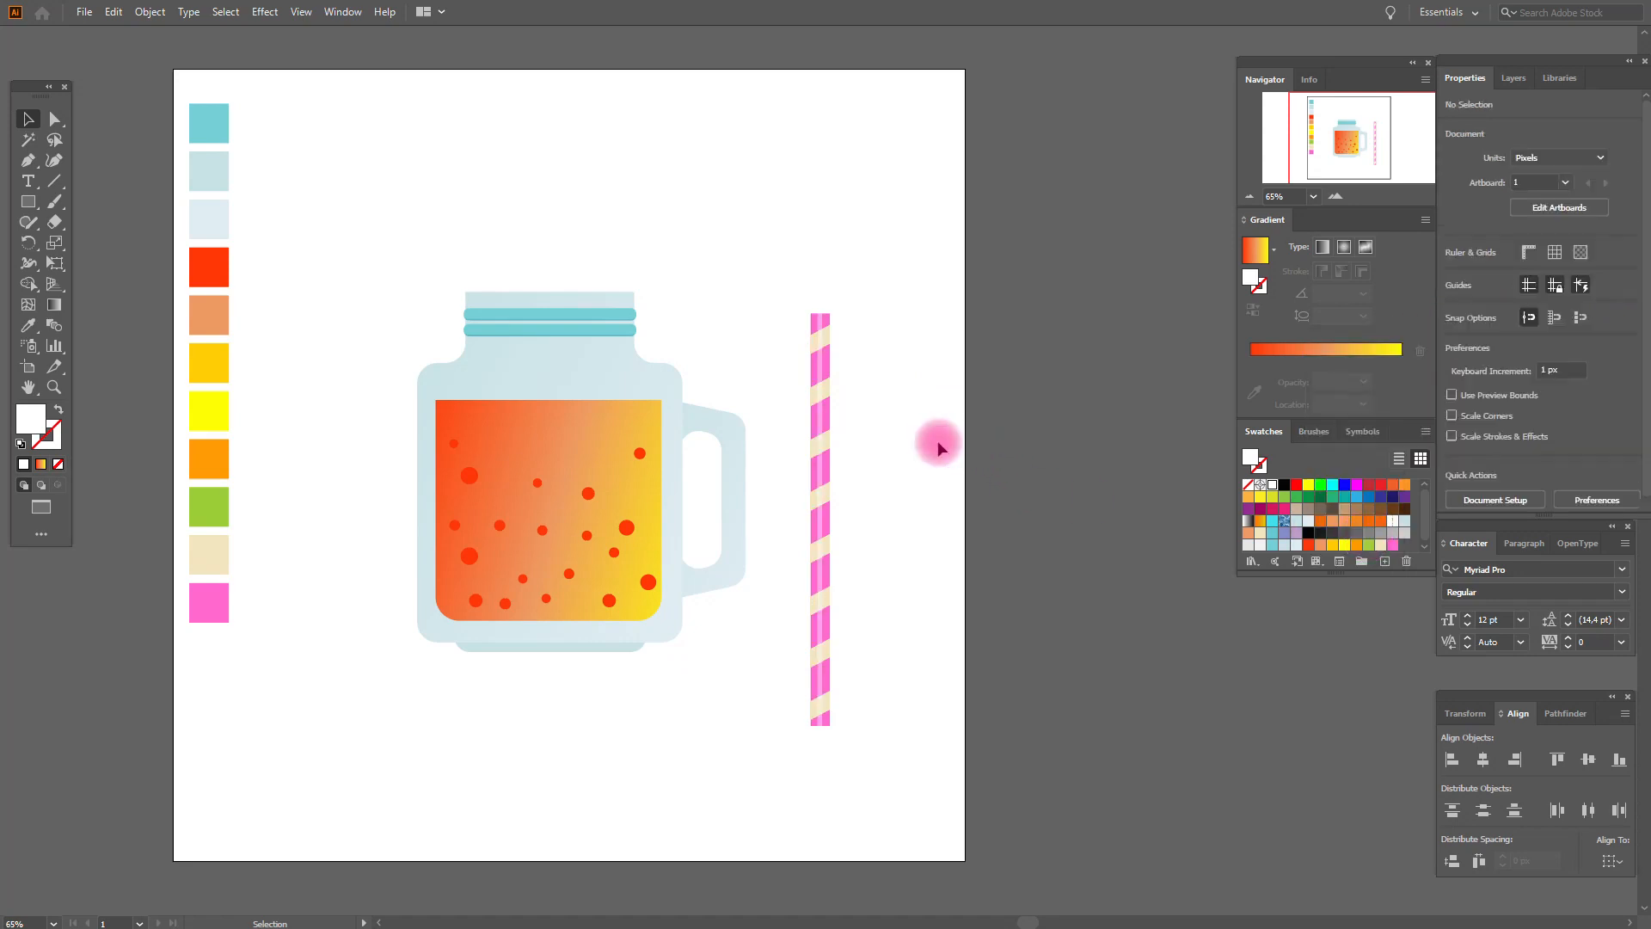
- Group all parts of the straw and move the group into the jar so its upper end sticks out above the rim
left_click_drag(788, 296, 874, 731)
right_click(833, 539)
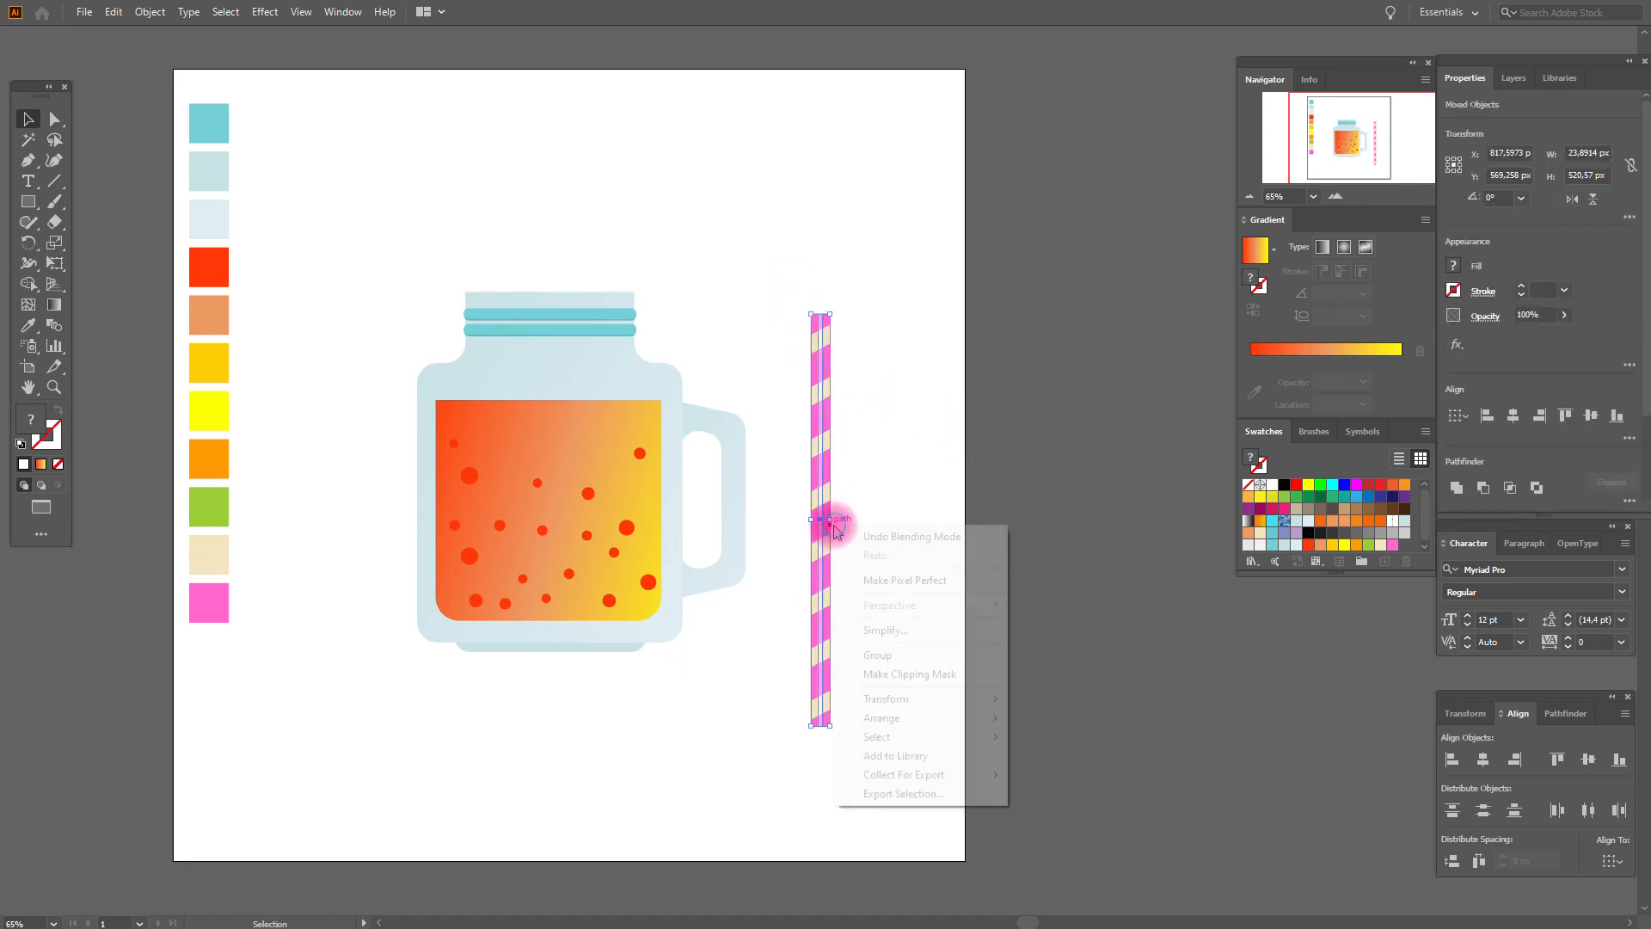
left_click(869, 649)
left_click_drag(824, 484, 536, 360)
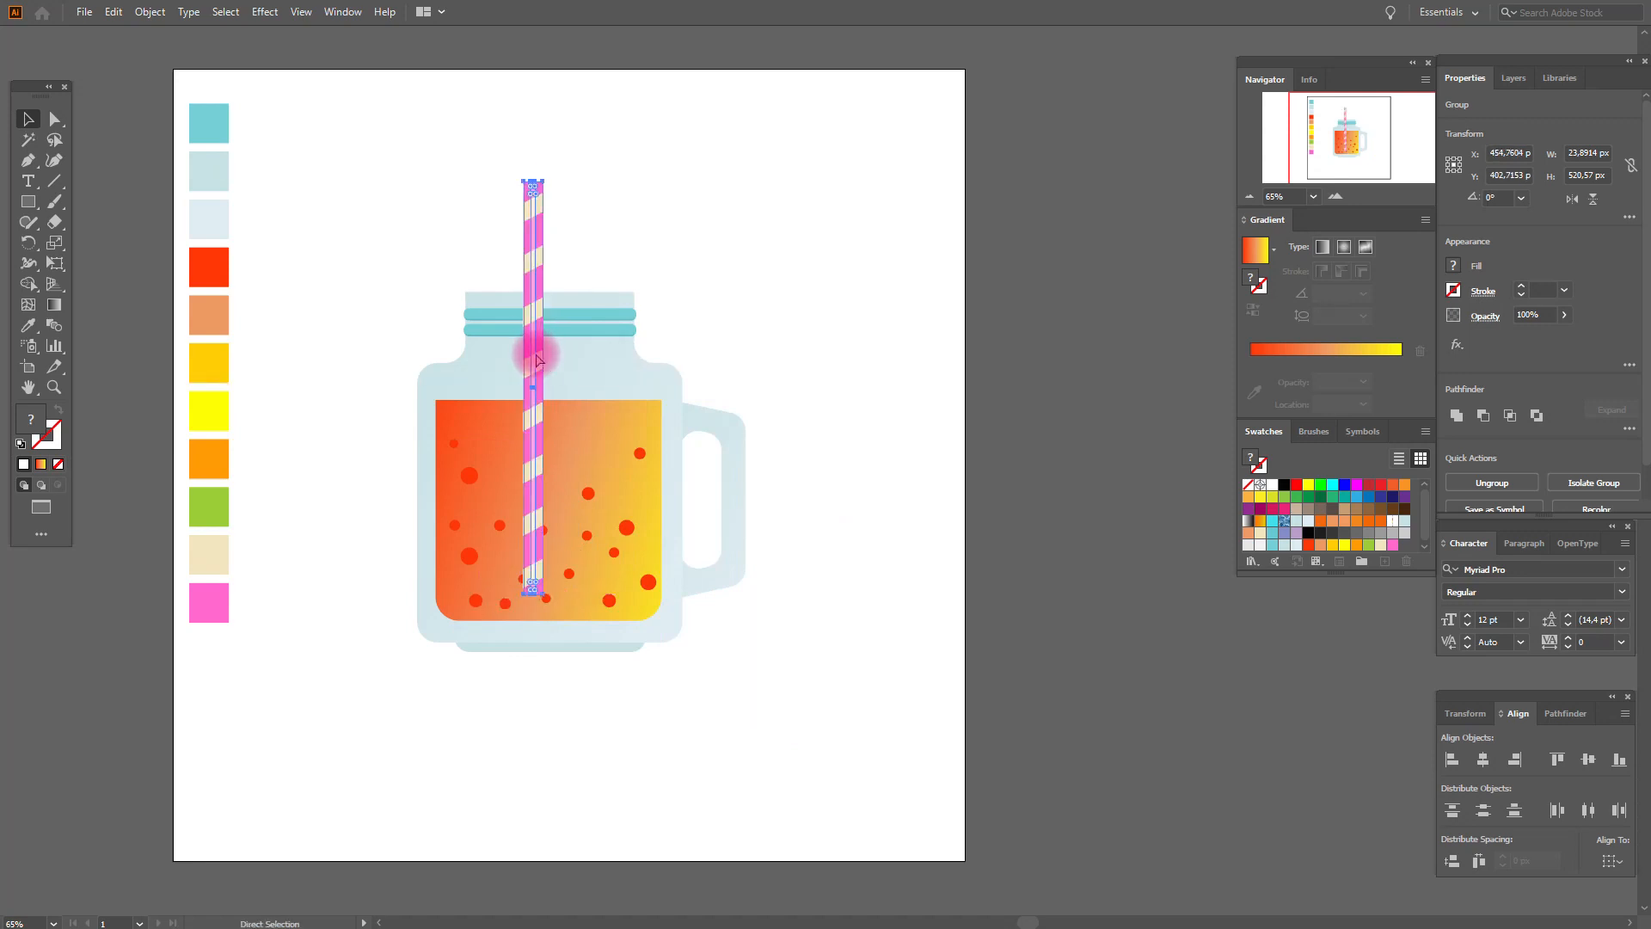
- Place a copy of the straw in the jar at the same height, about 55 px to the right of the first
key("ctrl+z")
left_click_drag(819, 387, 575, 312)
left_click(778, 287)
- Recolor only the pink bar of the right-hand straw with the palette's green
left_click(55, 119)
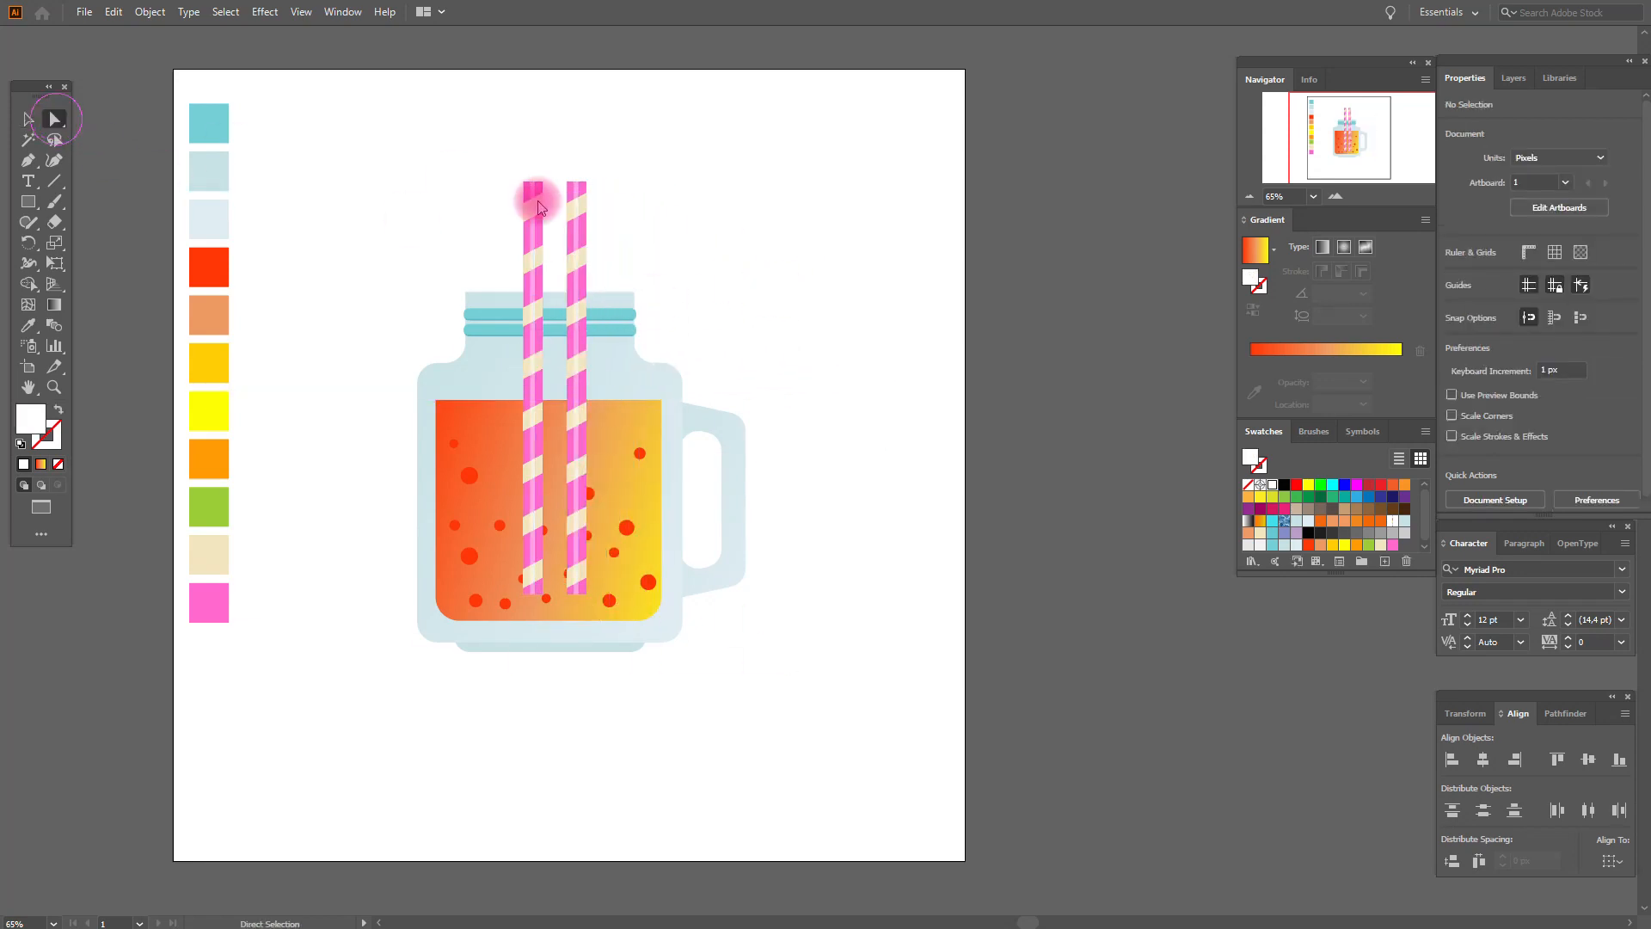
left_click(574, 217)
left_click(585, 227)
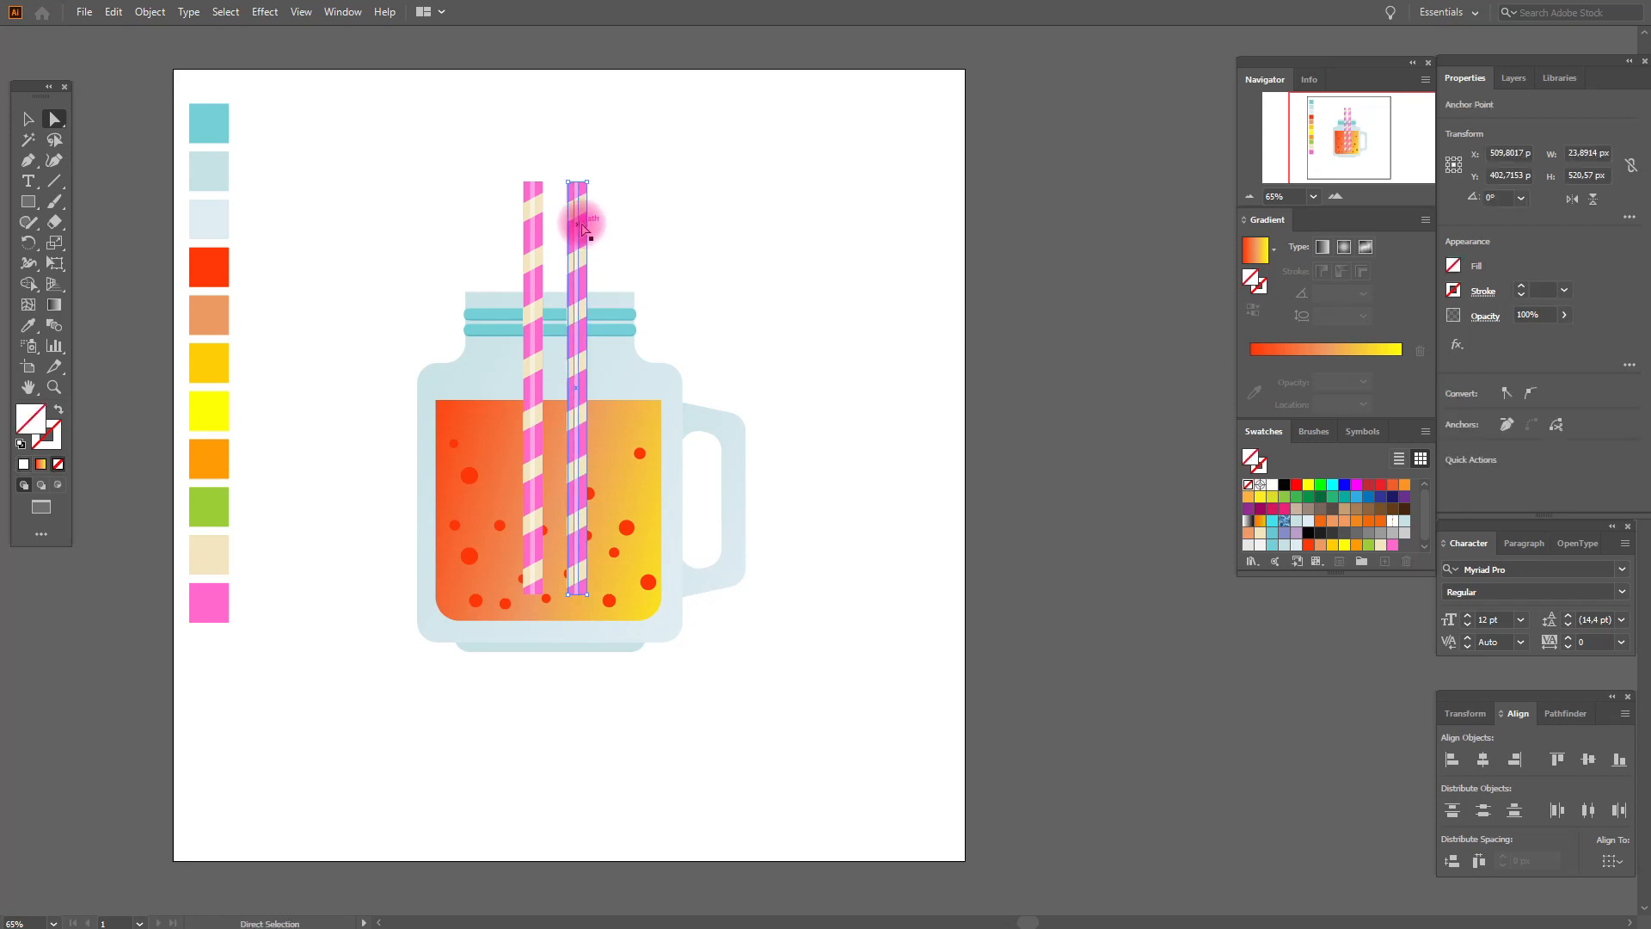
left_click(585, 226)
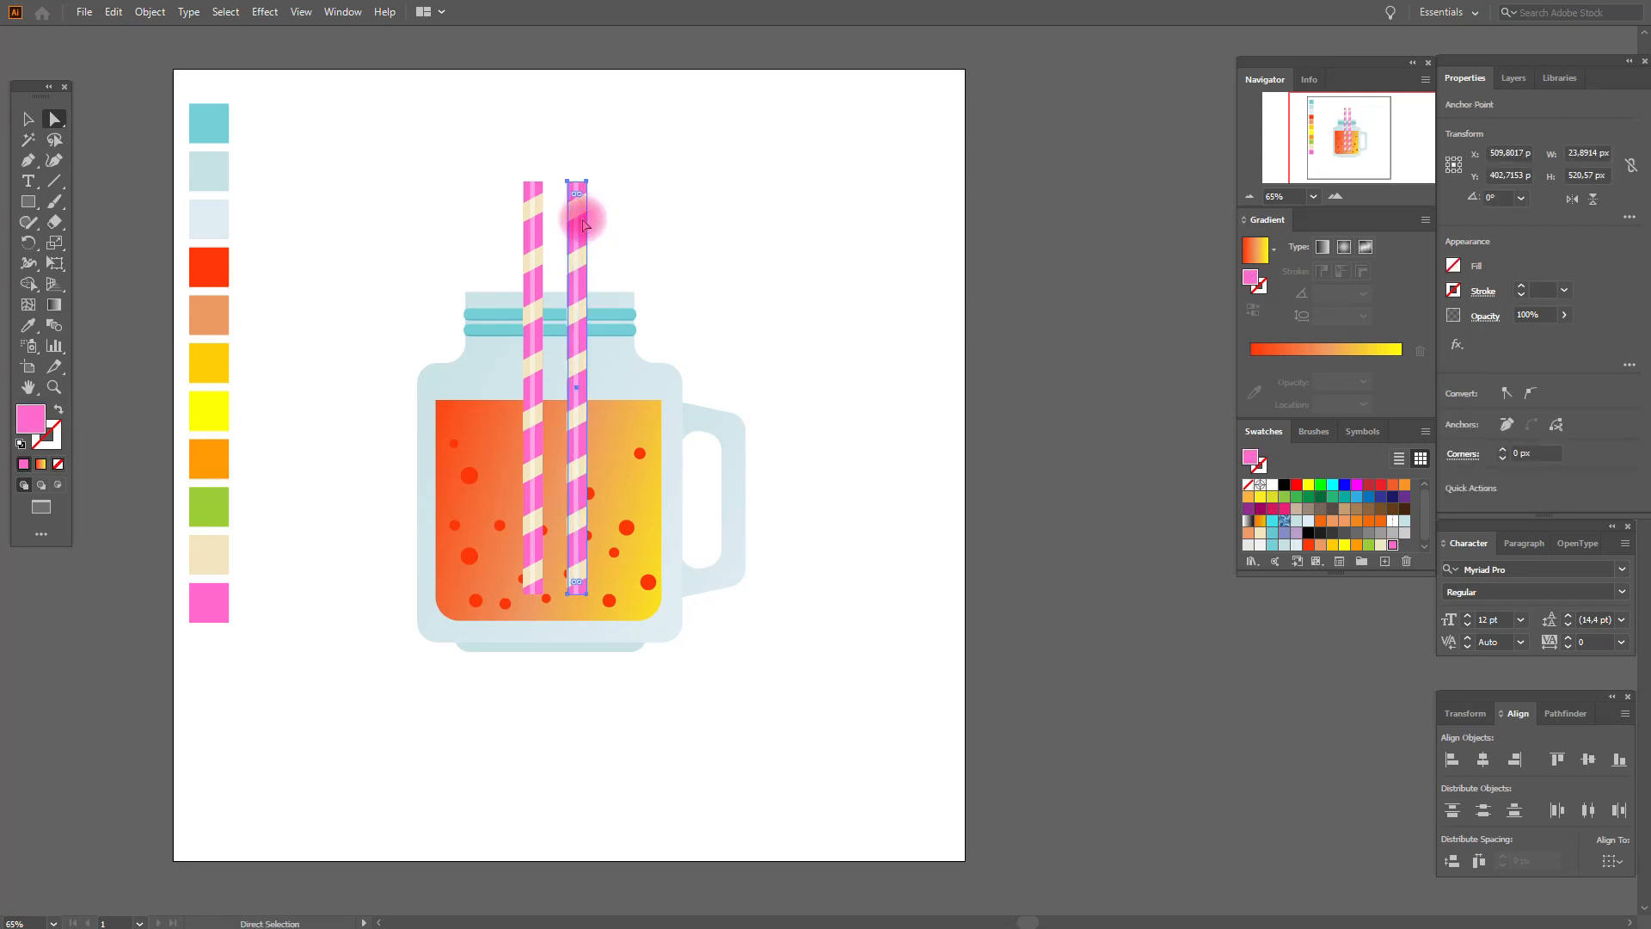
left_click(28, 325)
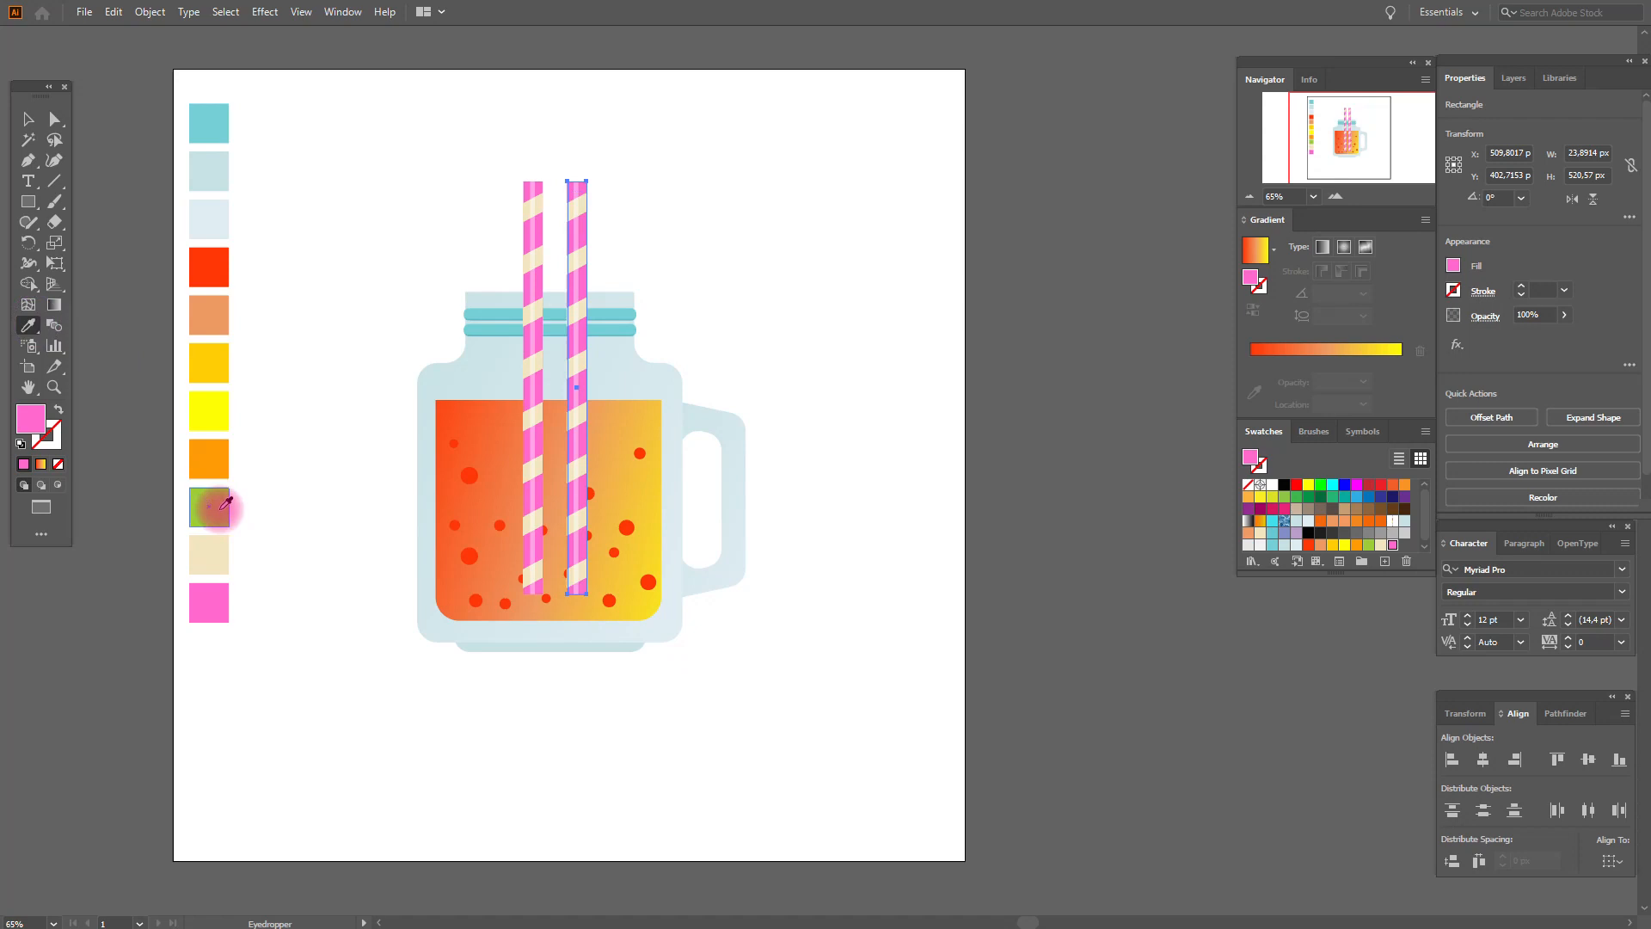
left_click(221, 507)
left_click(28, 119)
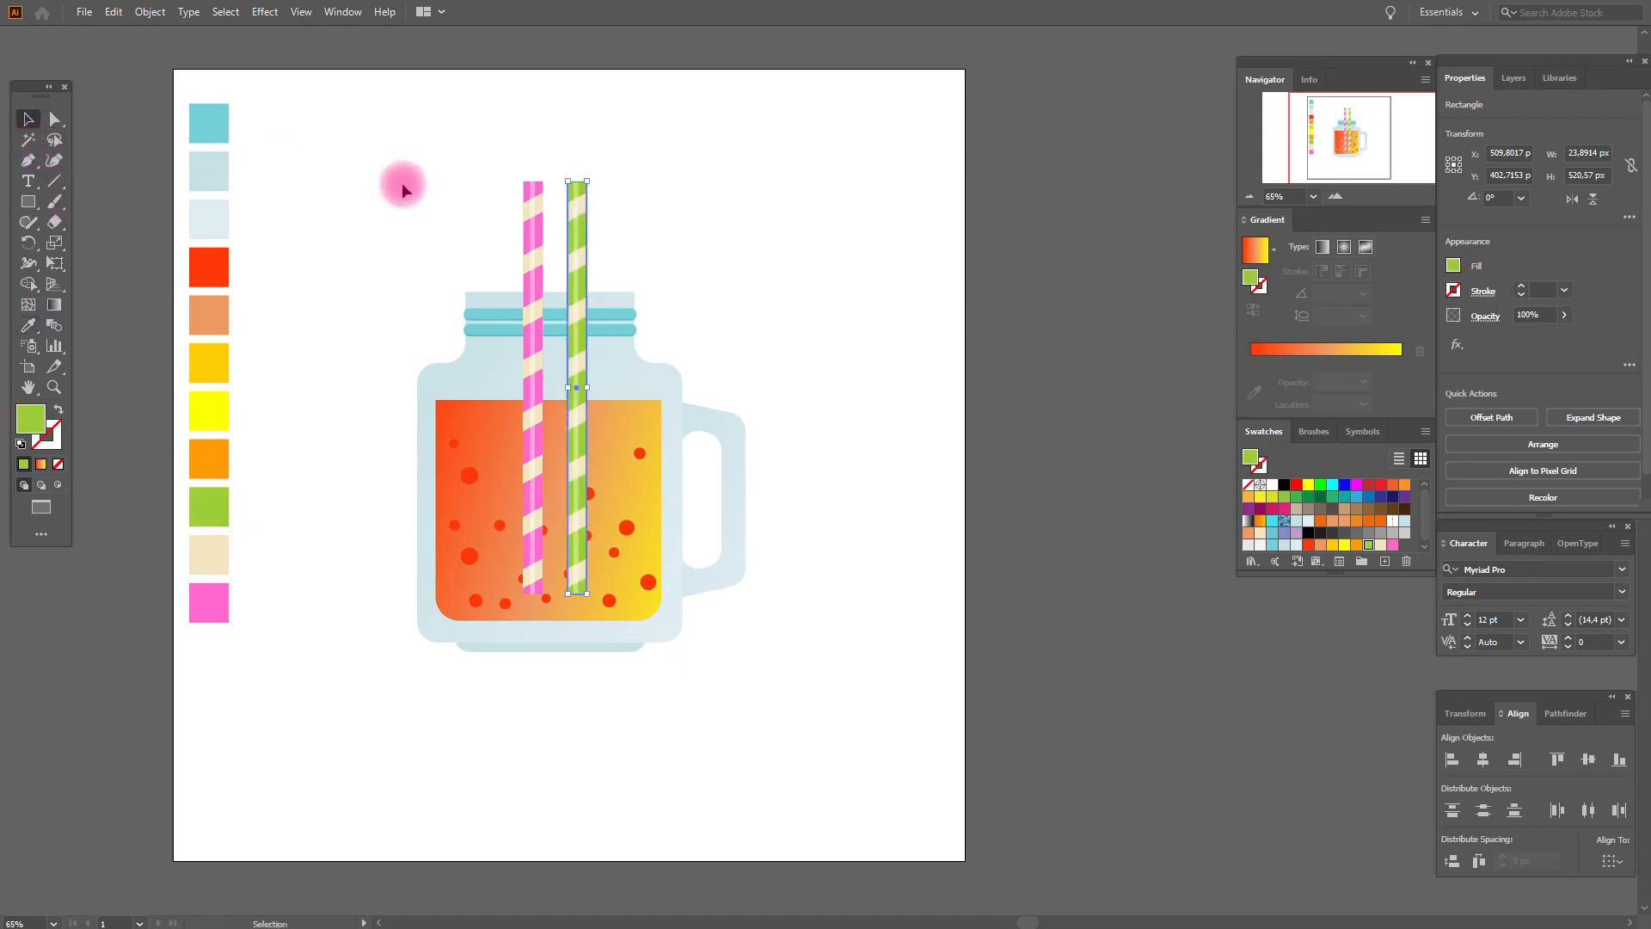
- Send both striped straws to the back so only their upper ends stick out above the jar rim
left_click_drag(456, 173, 642, 234)
right_click(642, 235)
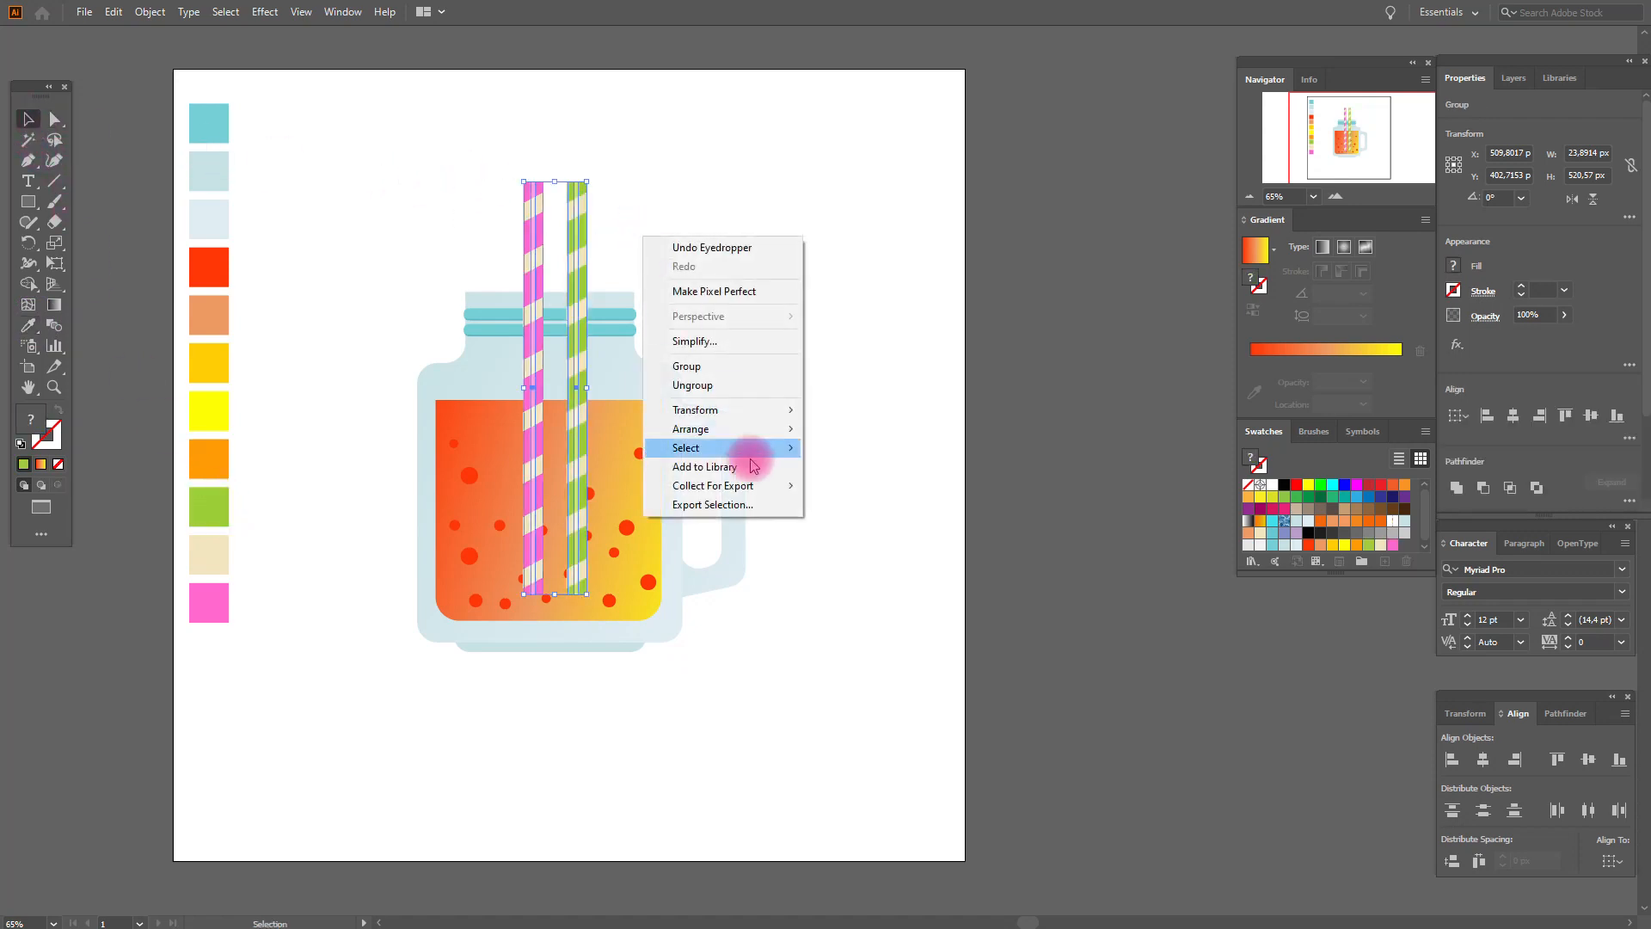
mouse_move(746, 439)
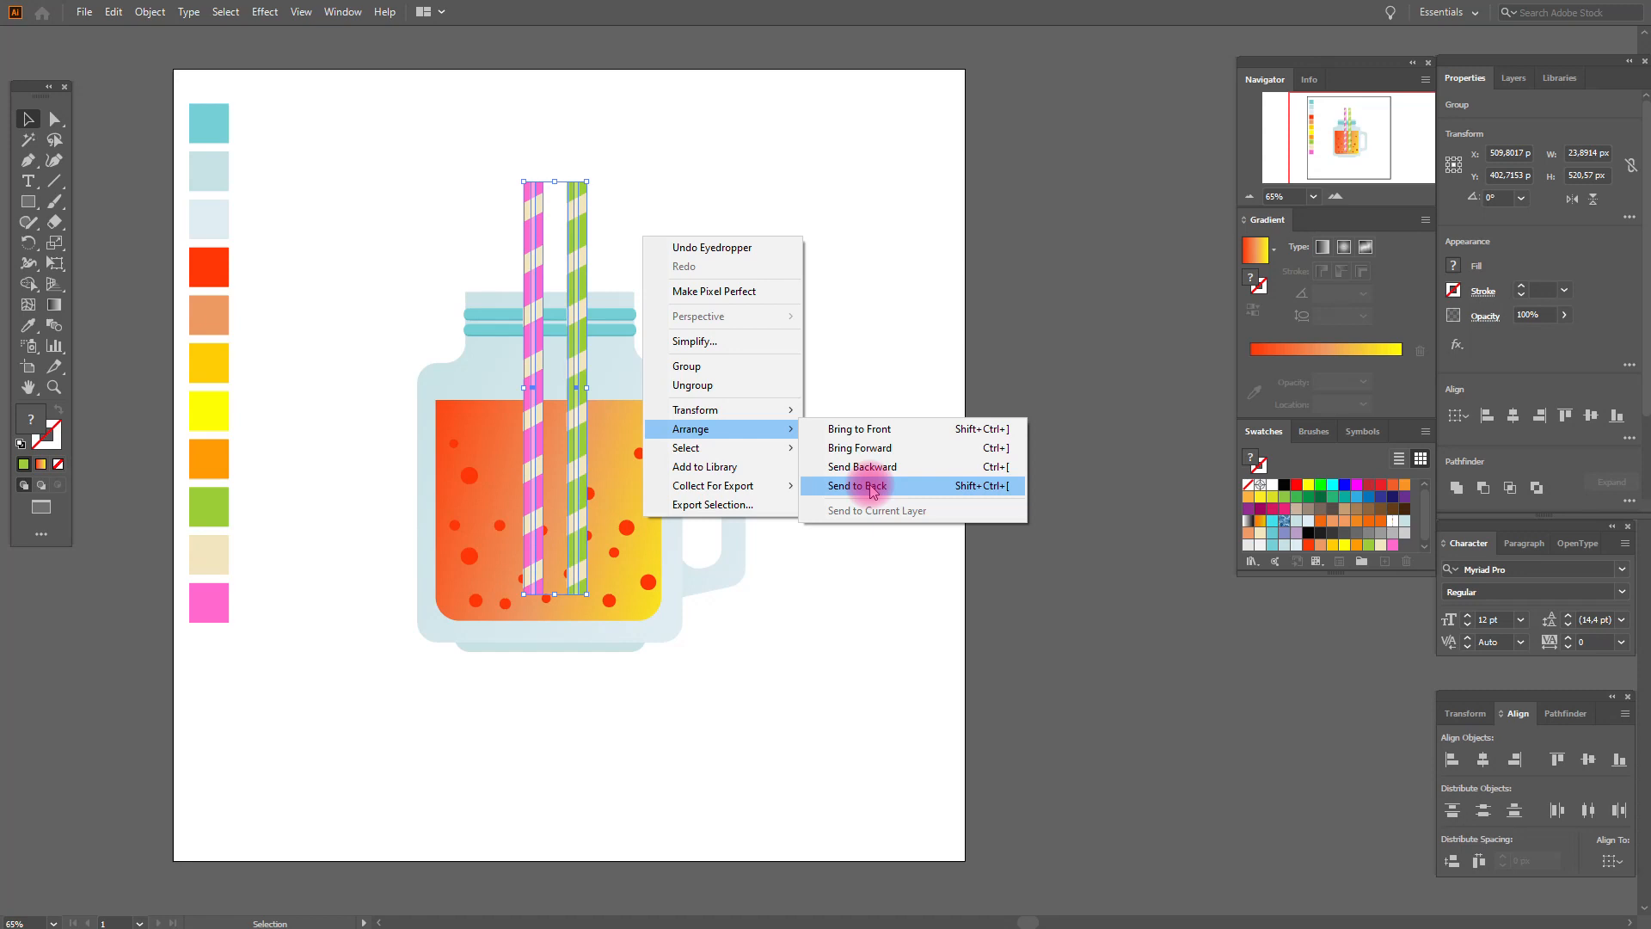
left_click(873, 486)
left_click(722, 265)
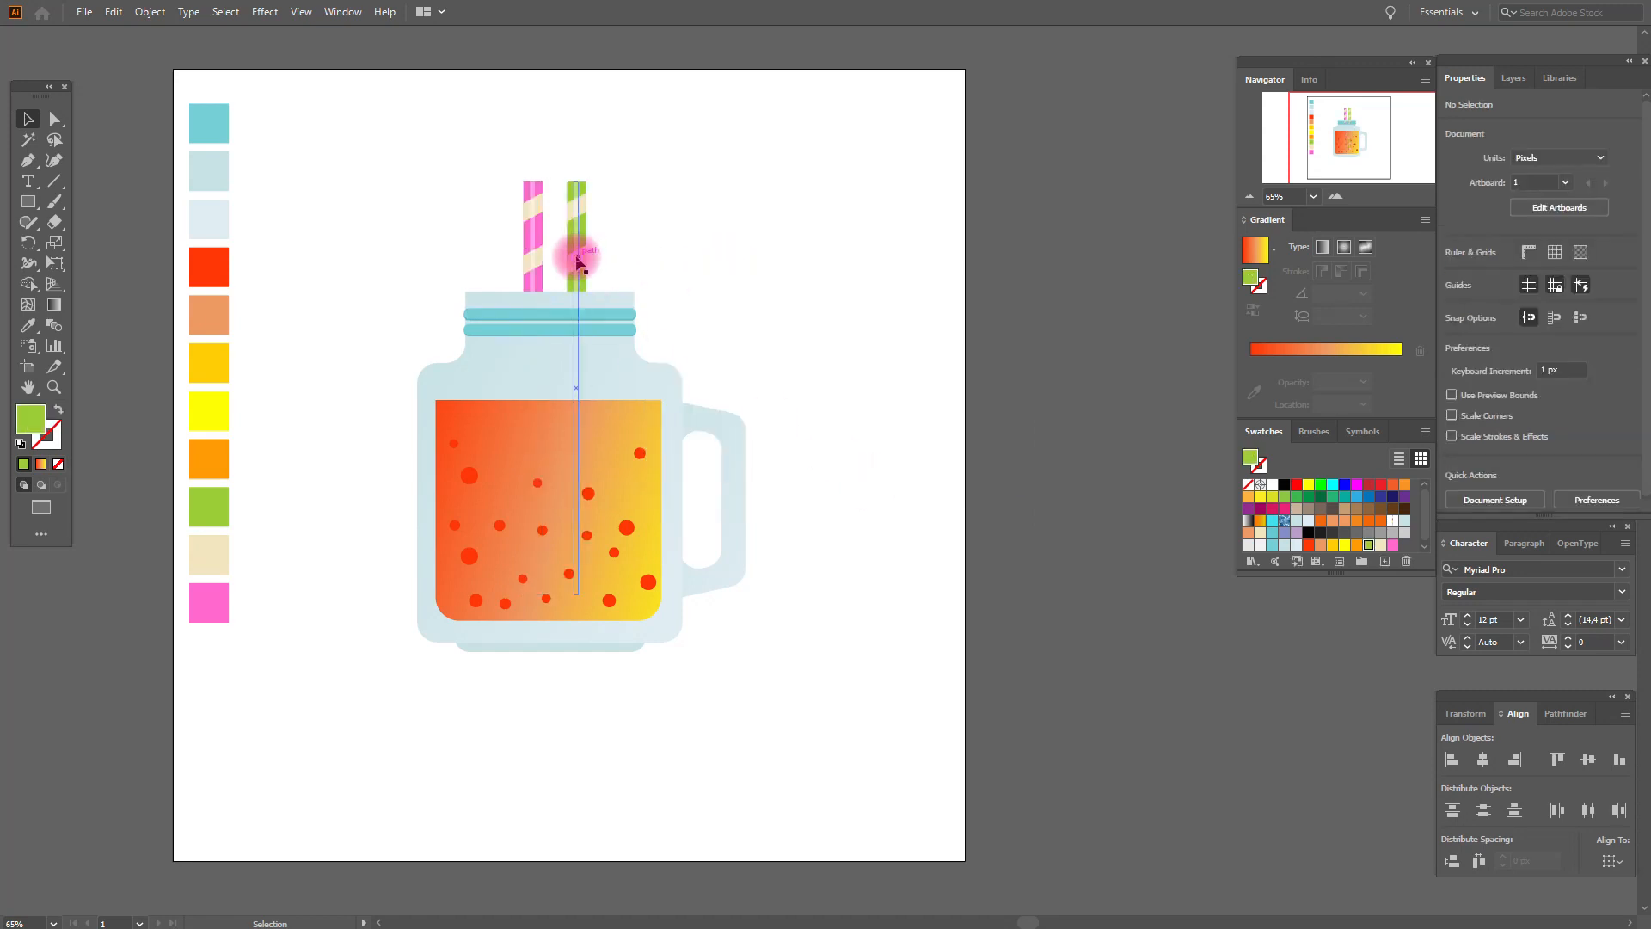
- Tilt the green straw slightly to the right inside the jar and shift the pink straw a little toward it
left_click(576, 260)
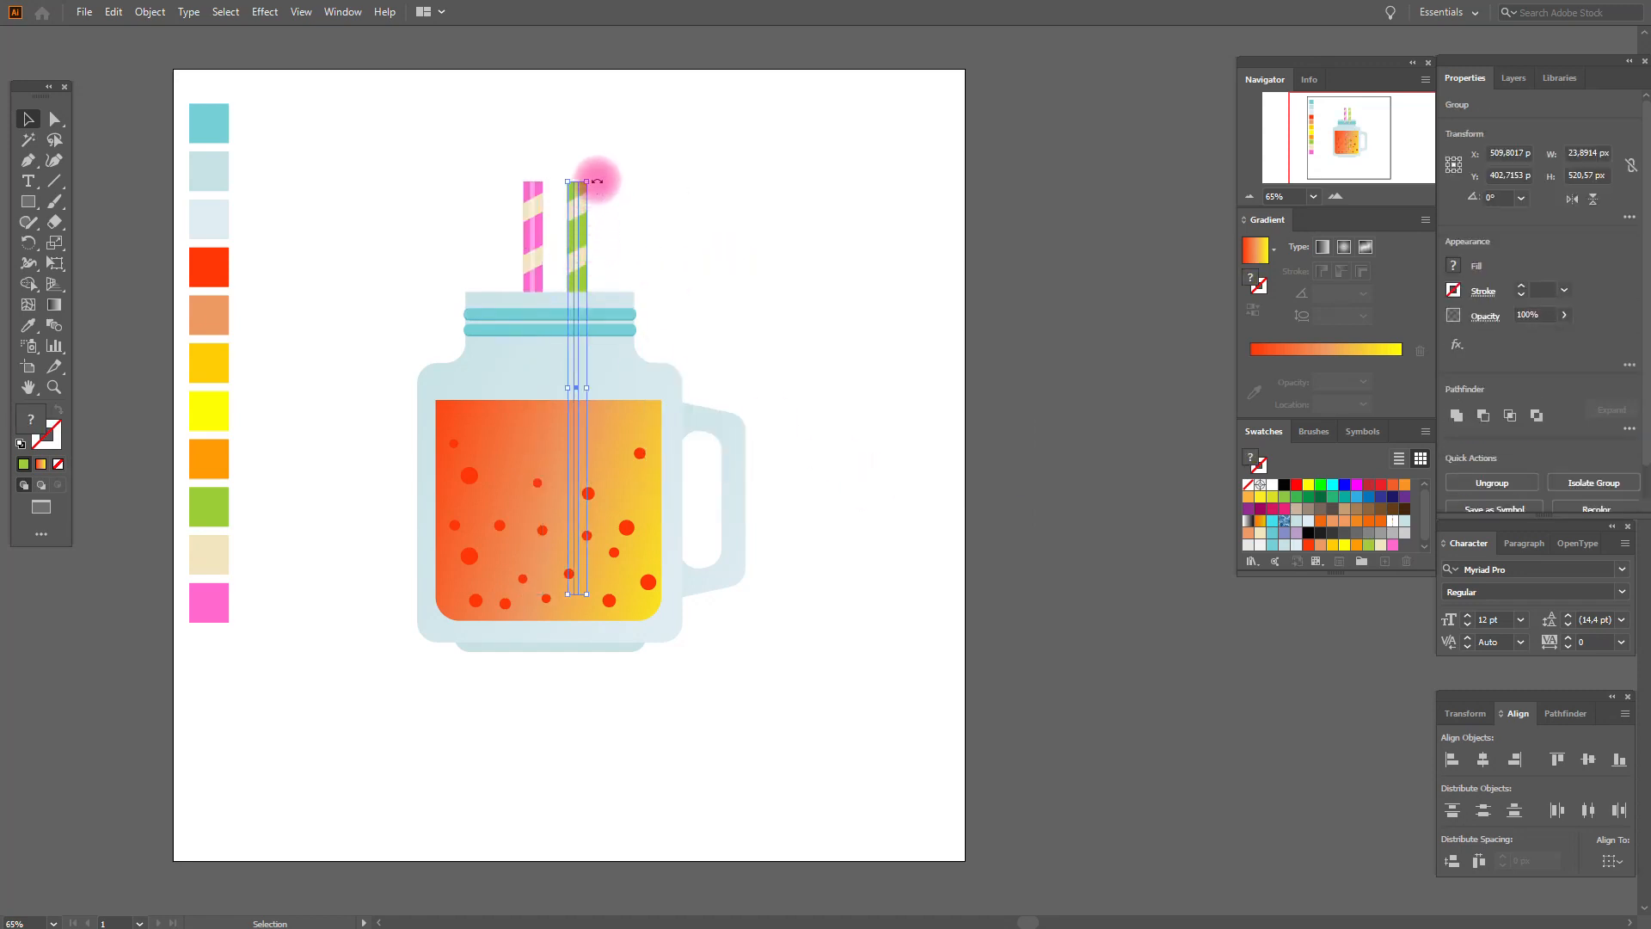
left_click_drag(593, 180, 593, 268)
left_click(735, 257)
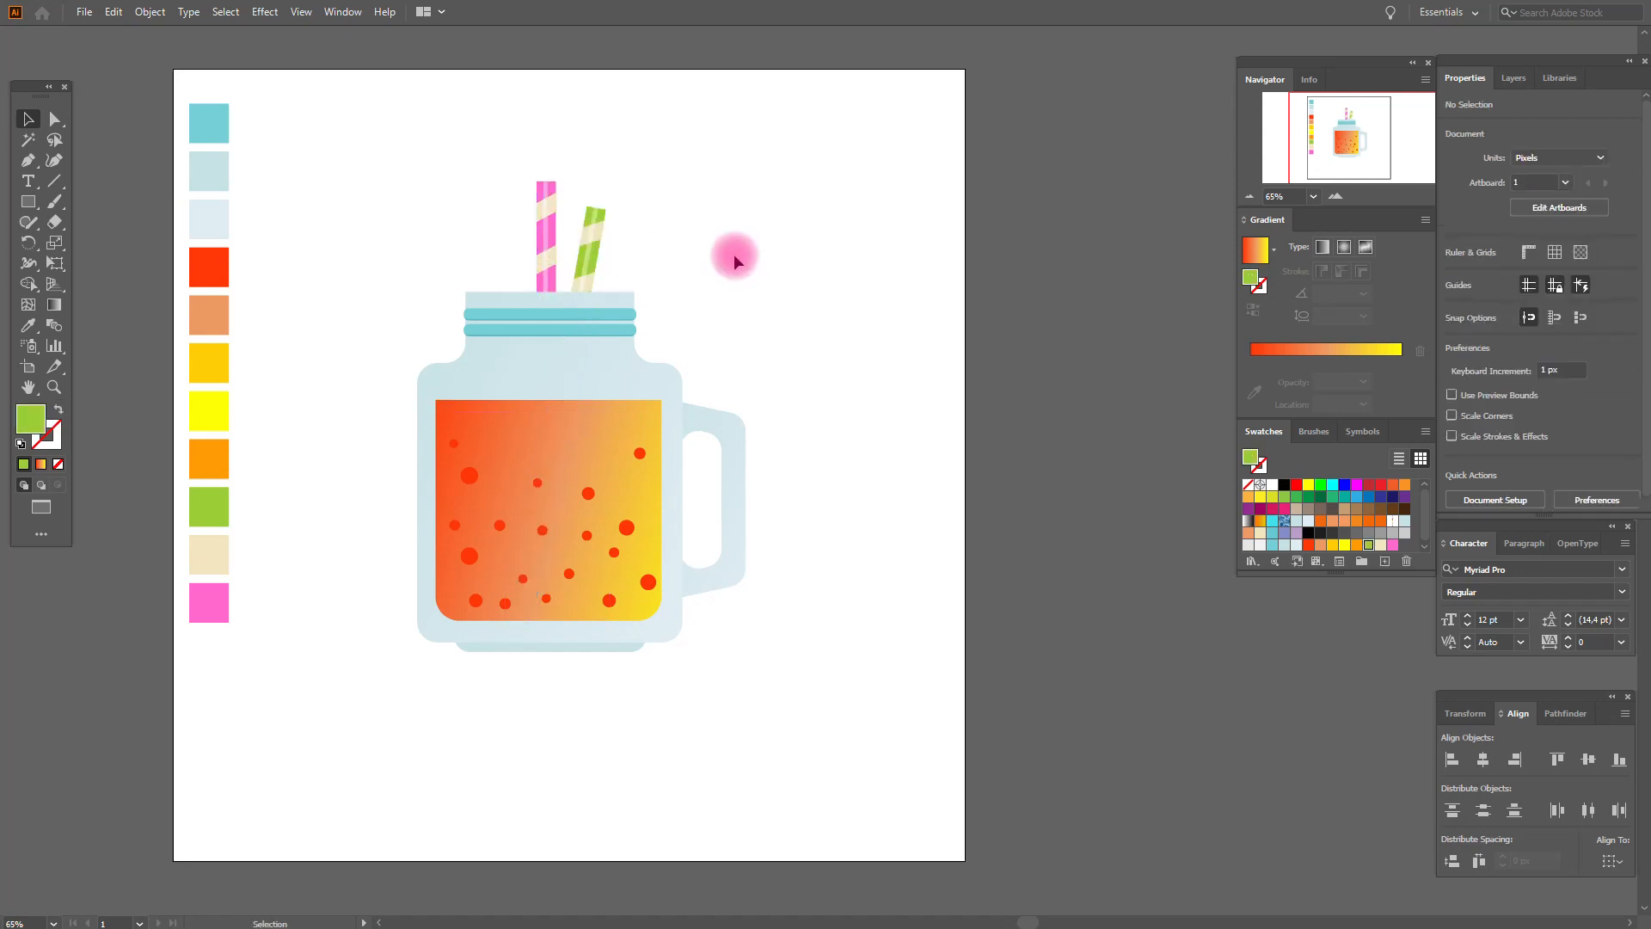
- Paste a copy of the jar body in place, send the jar shape to the back and open its opacity settings
left_click(618, 363)
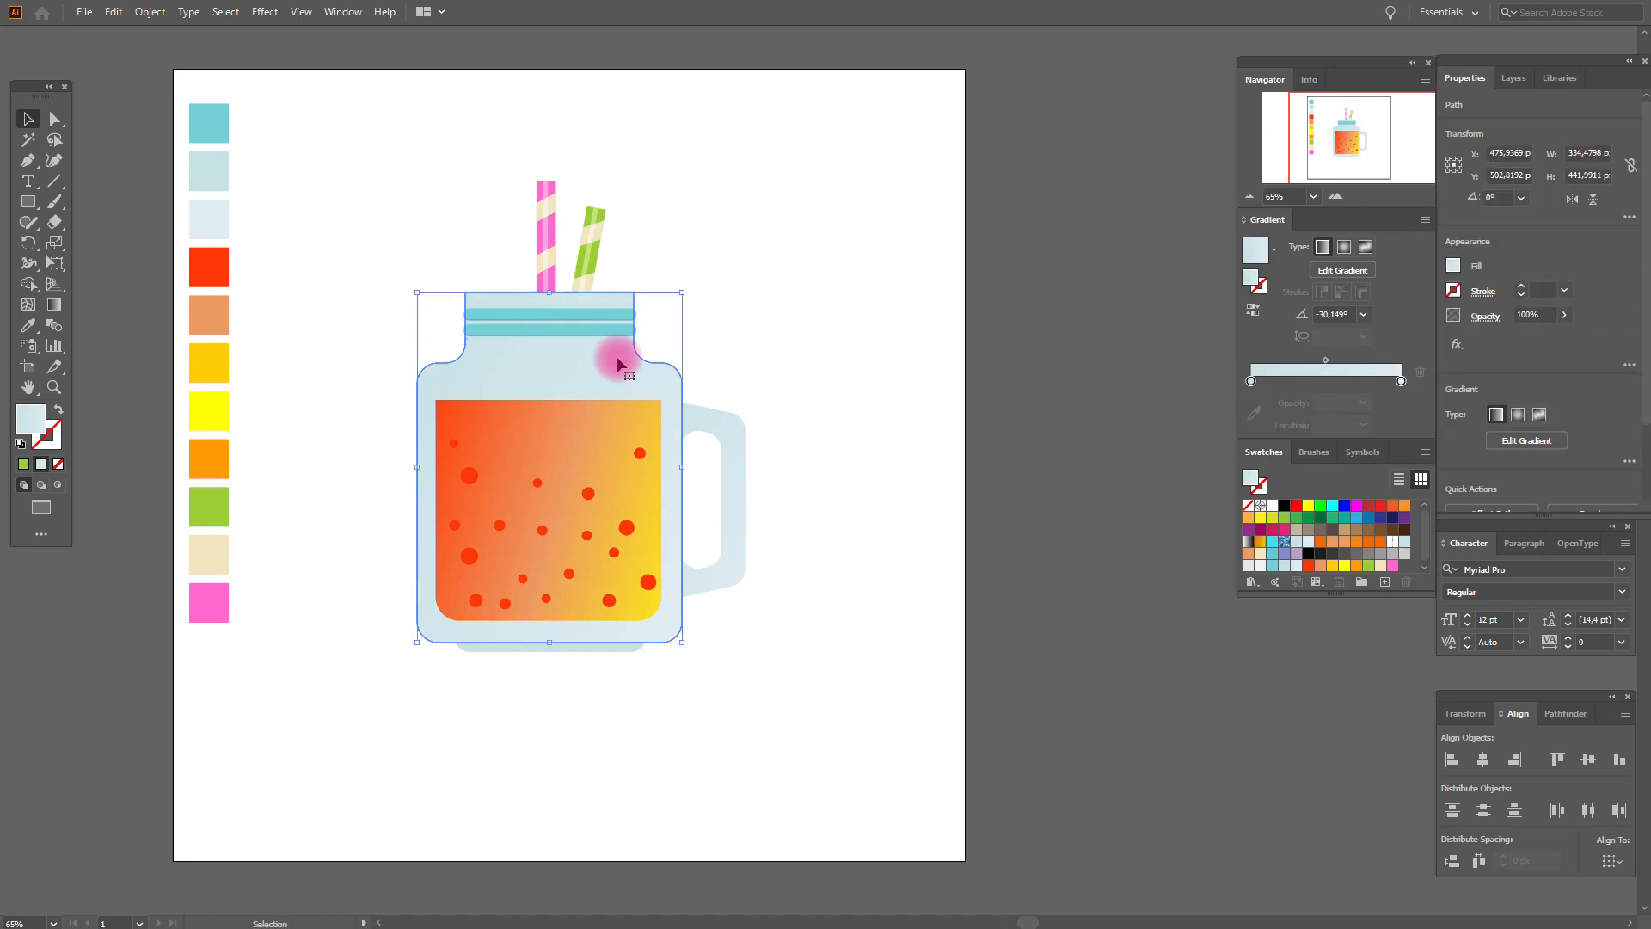
right_click(618, 364)
mouse_move(740, 645)
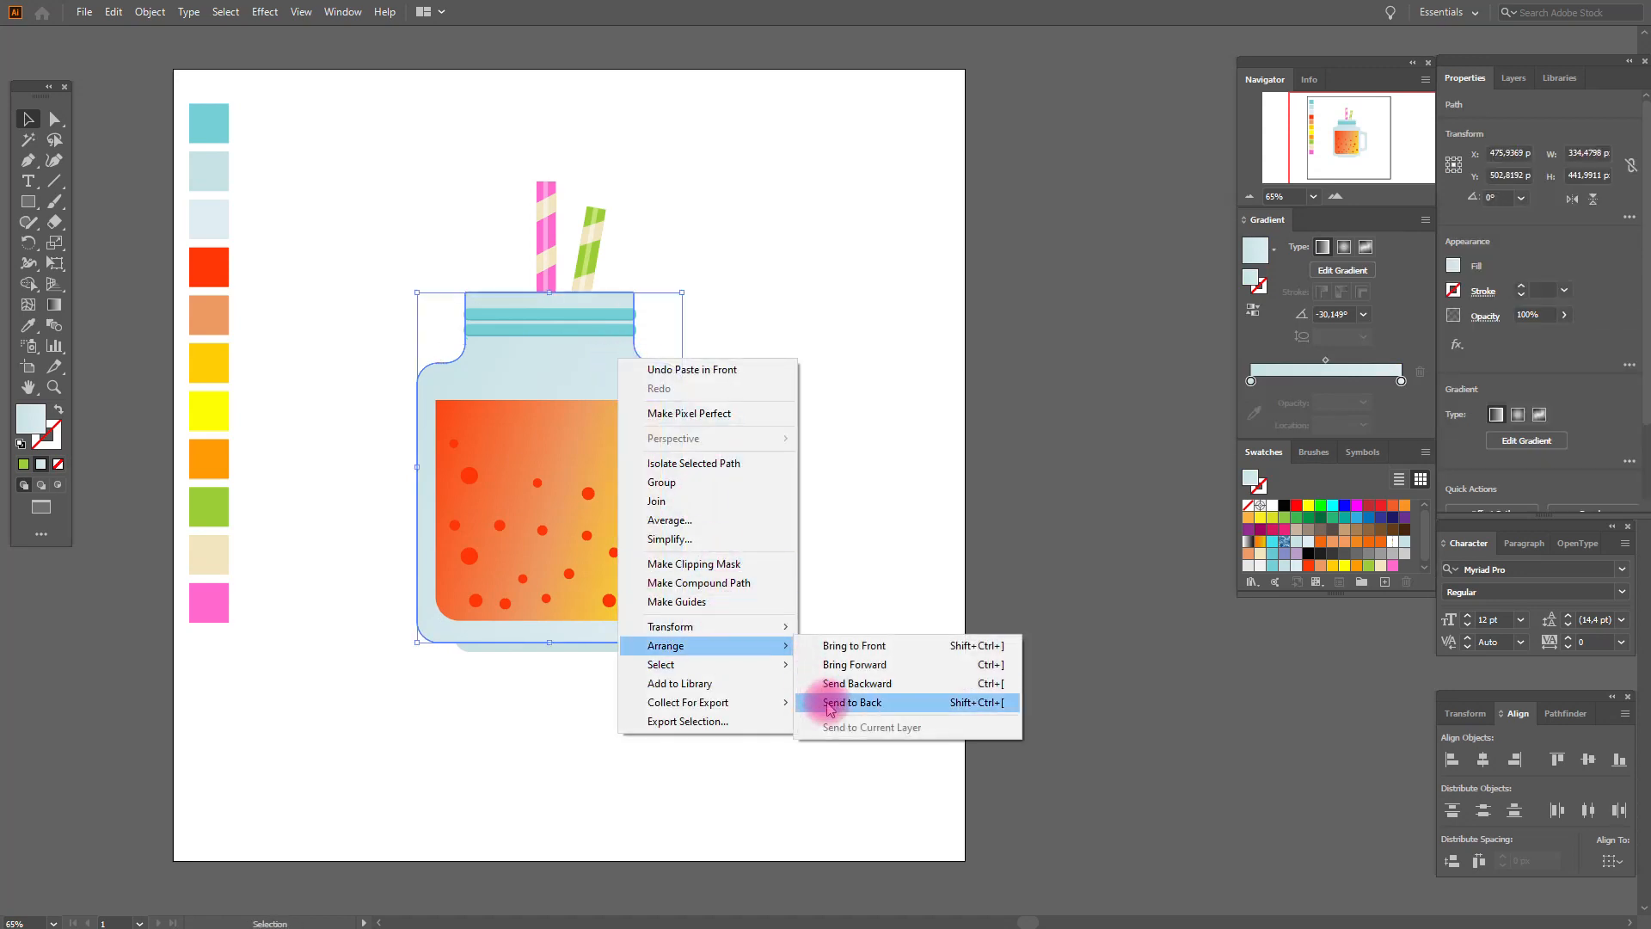
left_click(831, 703)
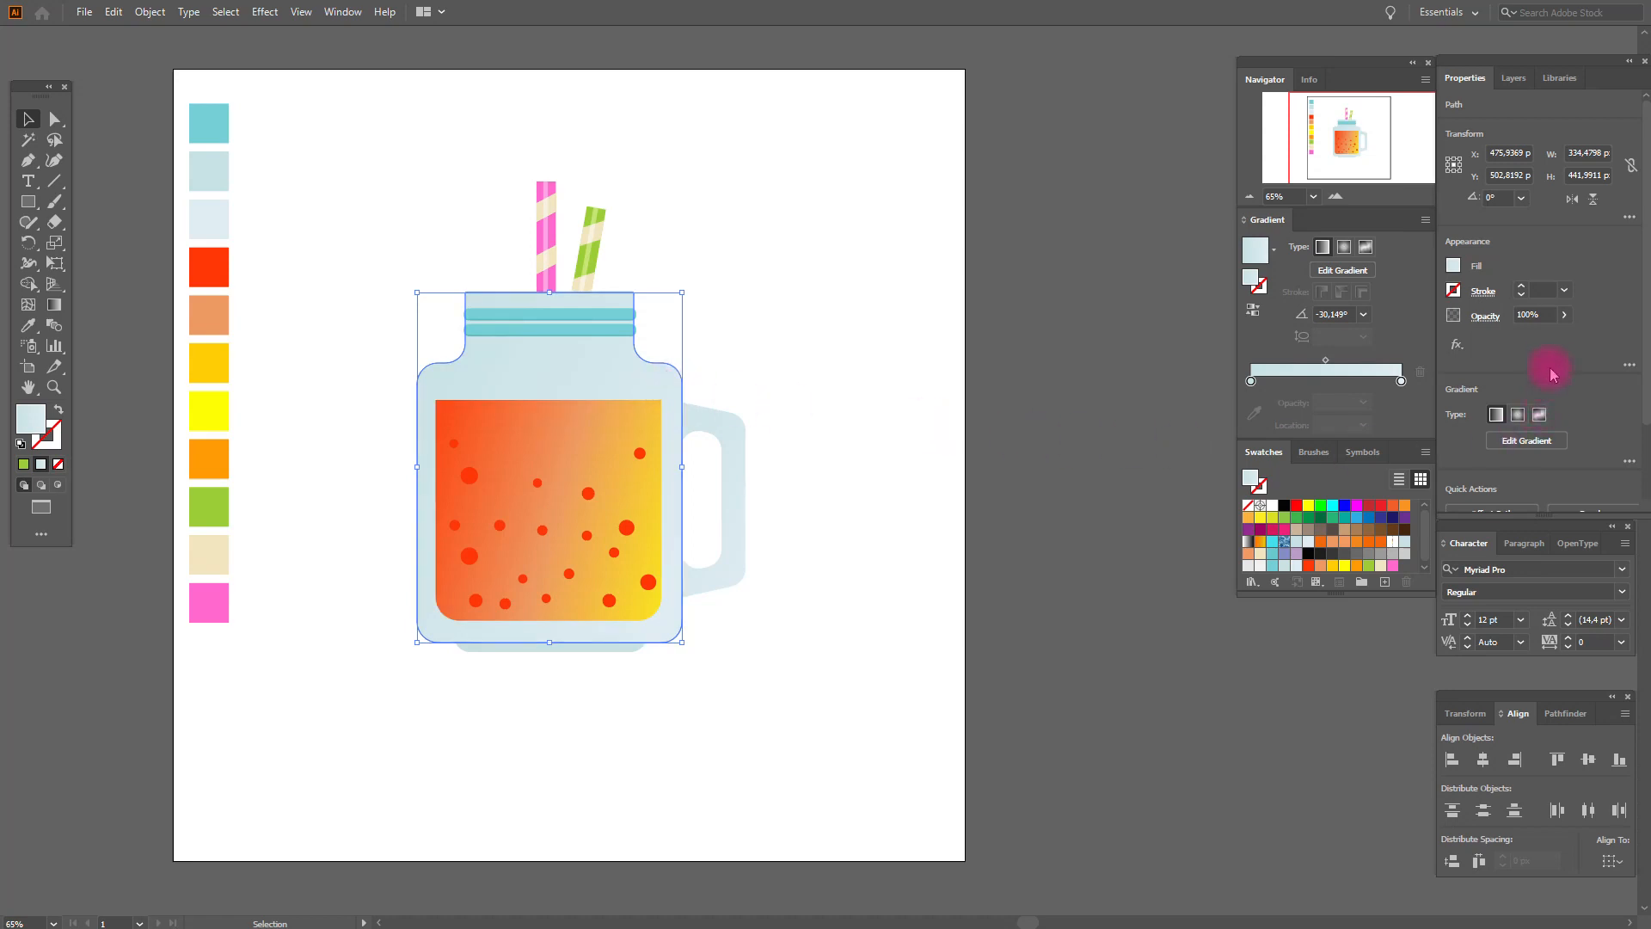
left_click(1500, 318)
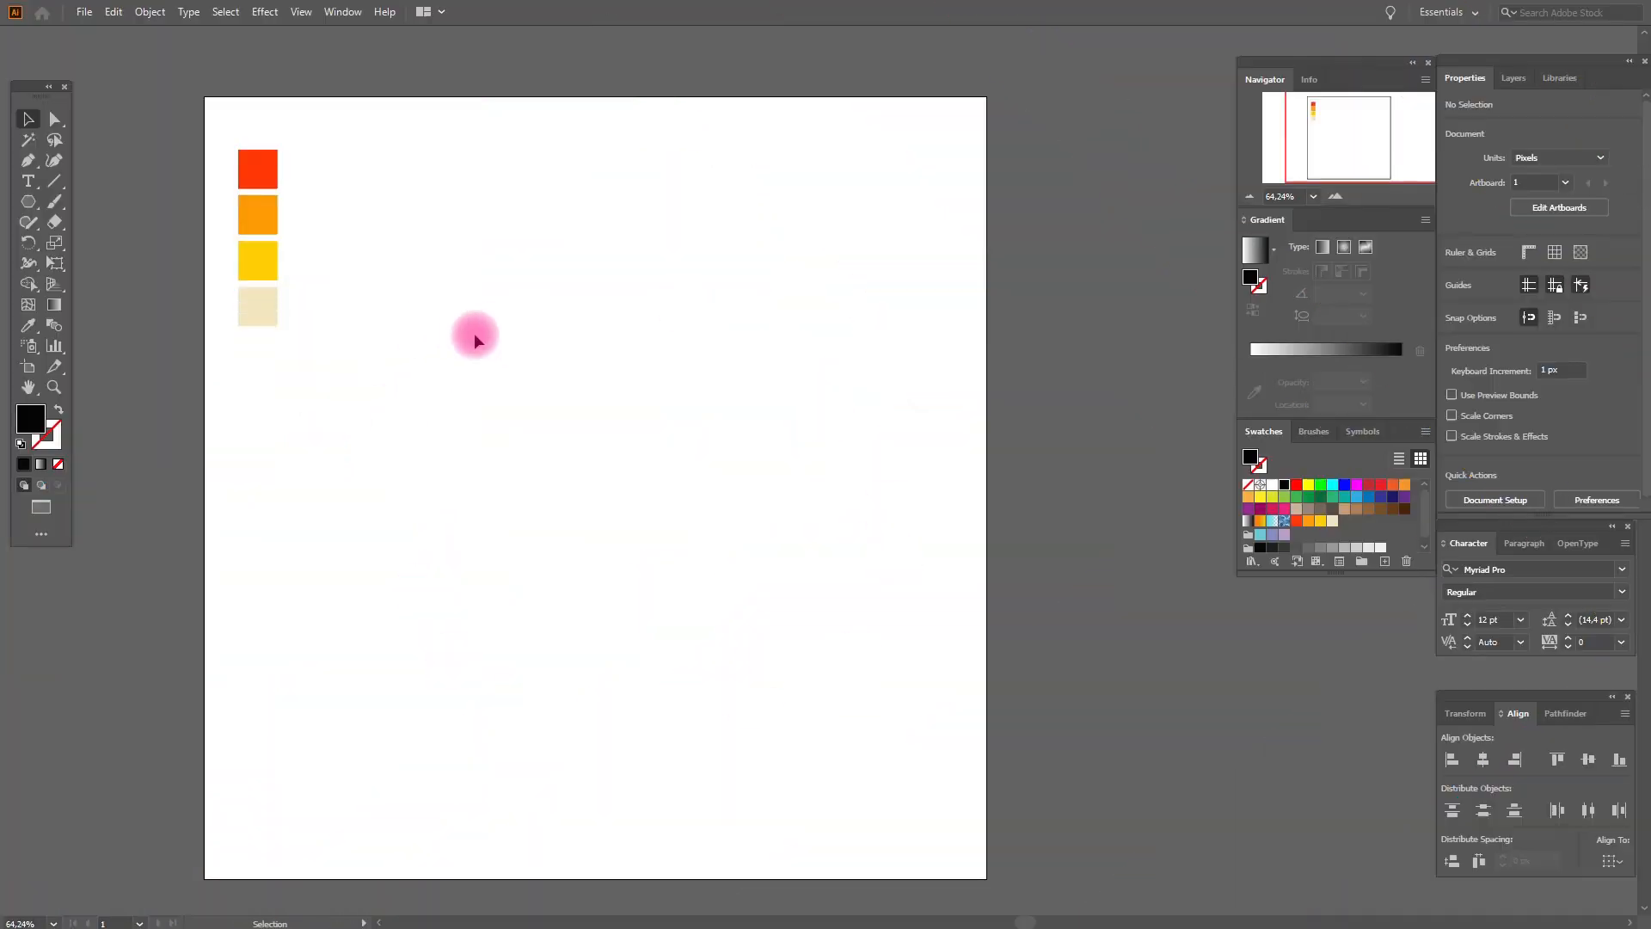
- In the new document, draw a circle about 622 px in diameter with the palette's red and center it horizontally on the artboard
left_click(272, 163)
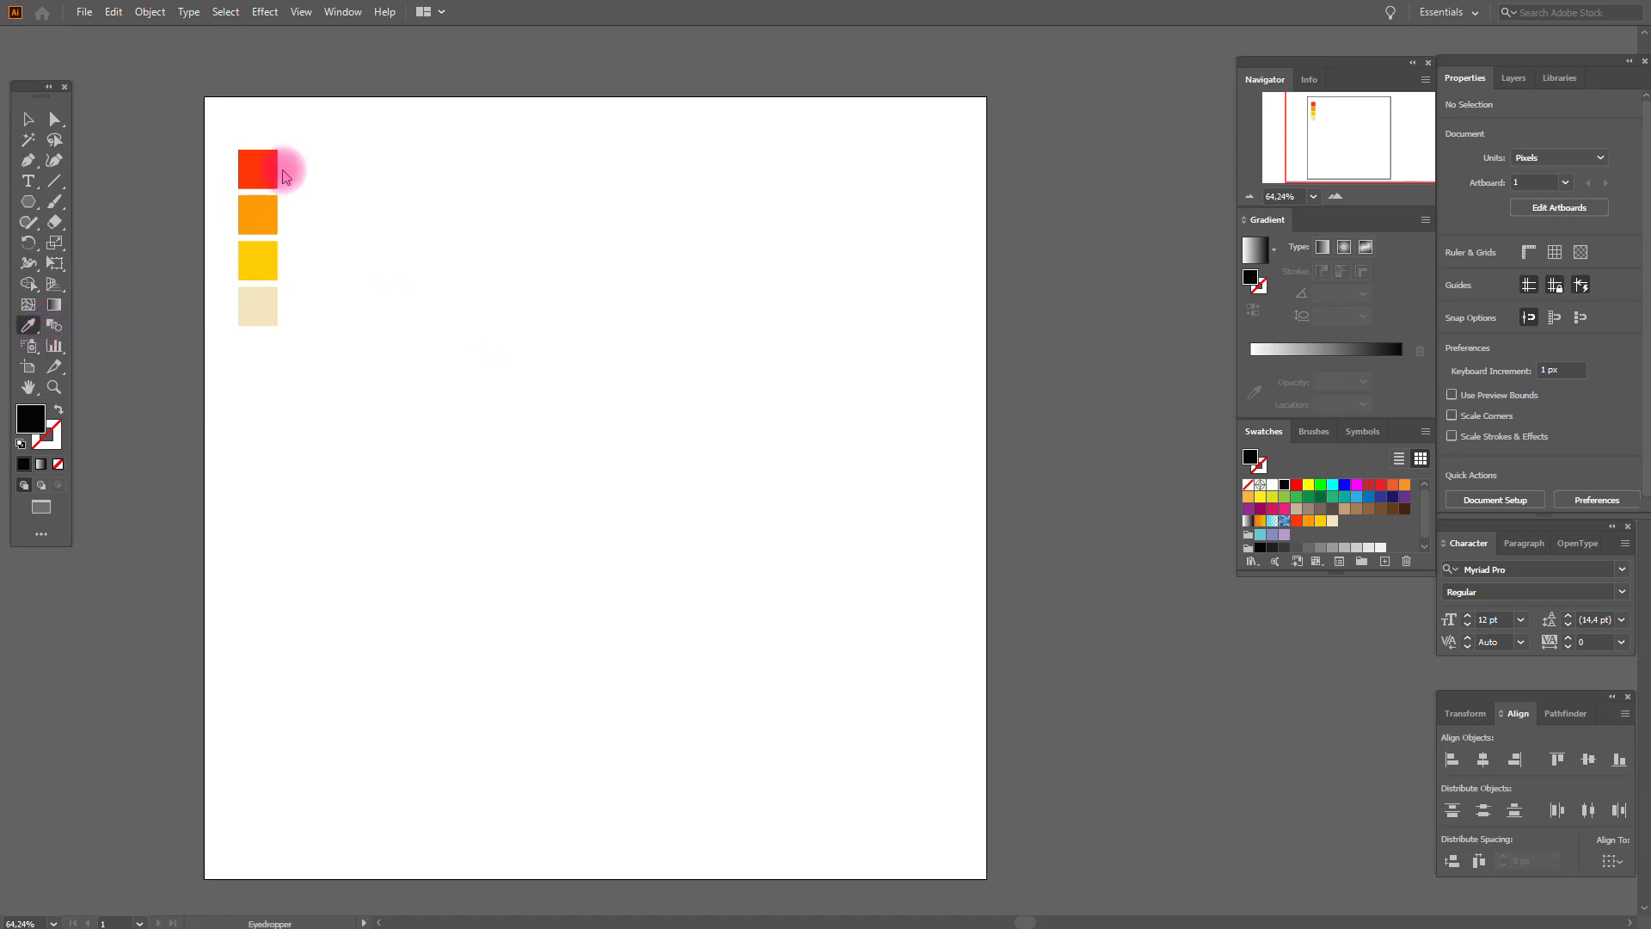
left_click_drag(34, 209, 75, 240)
left_click_drag(433, 260, 919, 746)
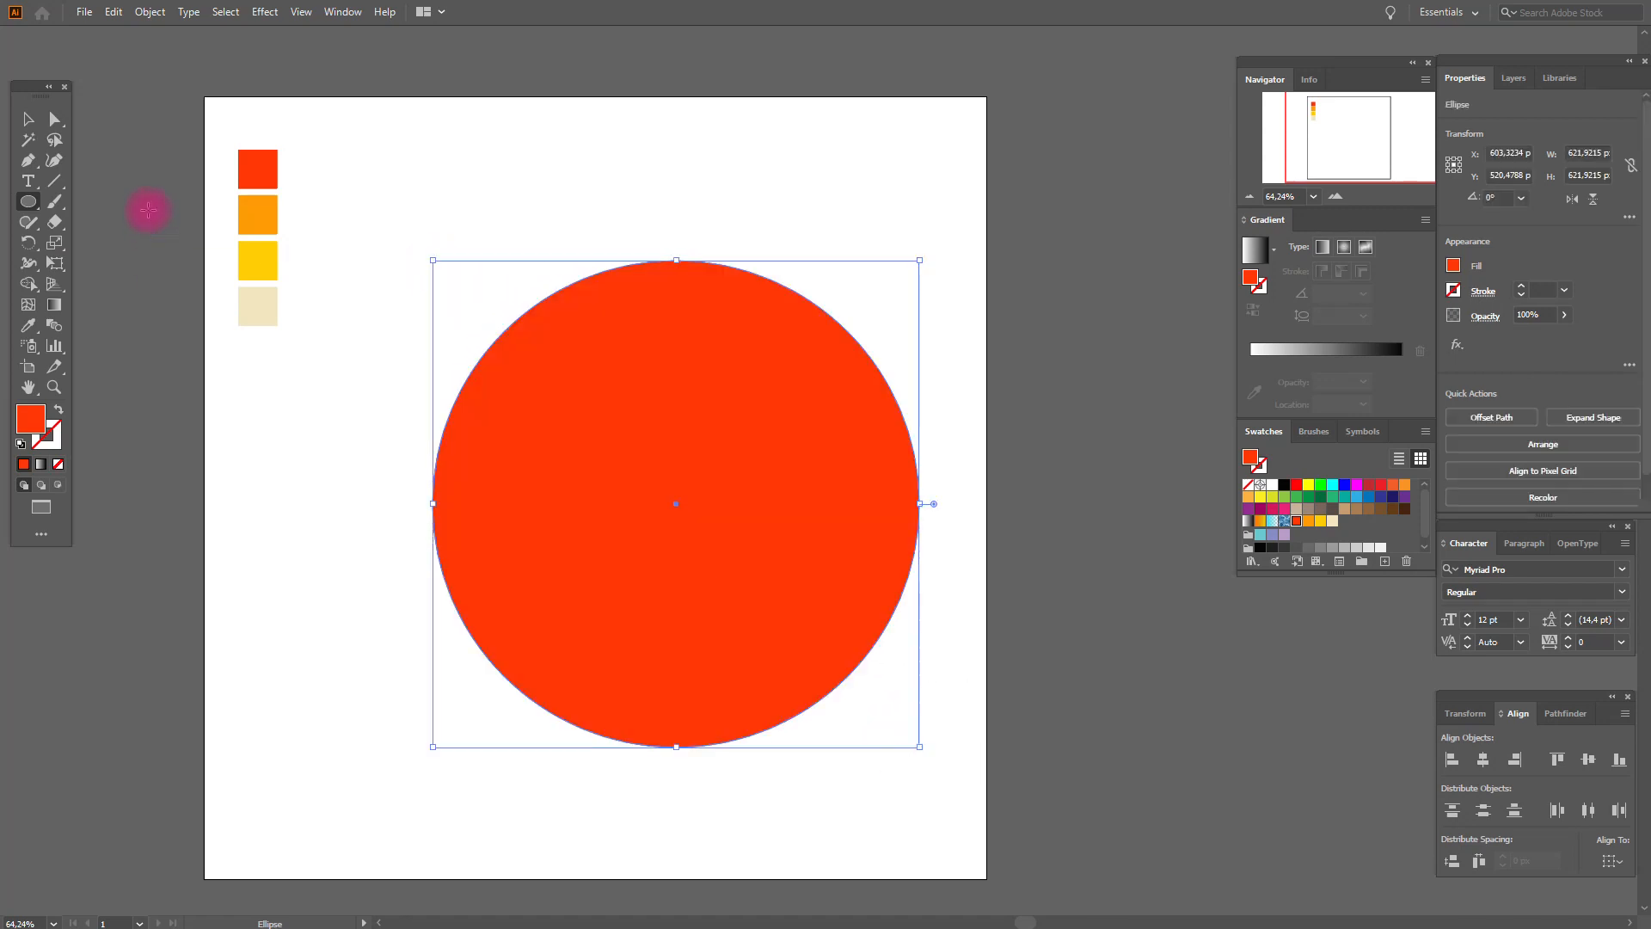
left_click(29, 119)
left_click_drag(712, 431, 632, 409)
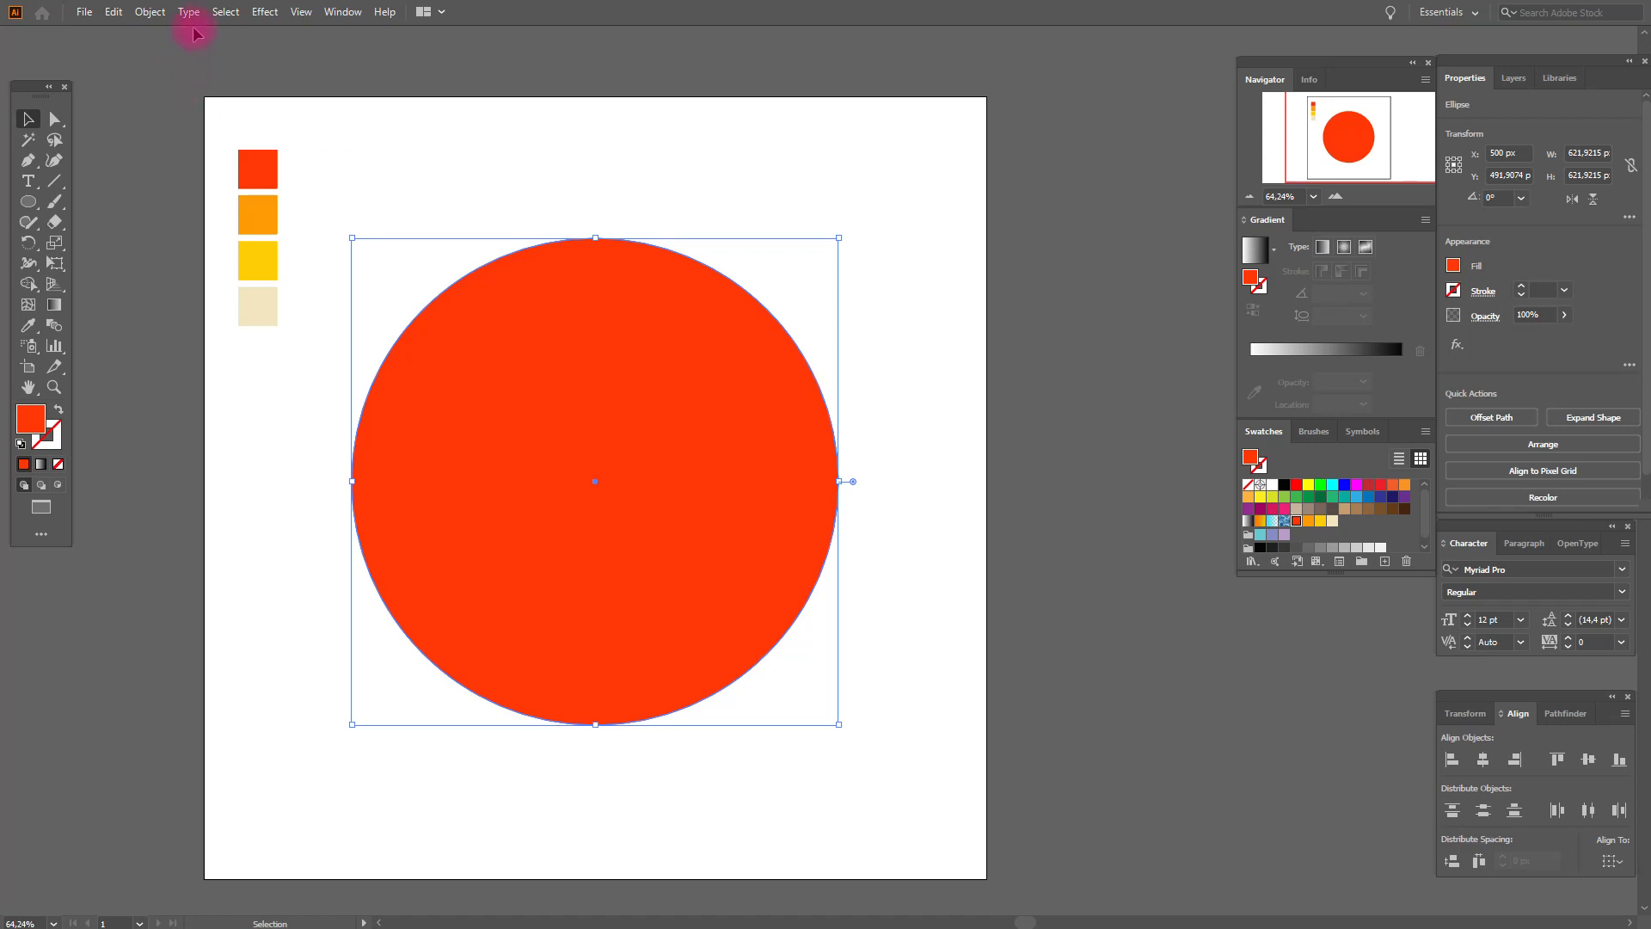
- Offset the red circle's path by -28 px and fill the resulting inner circle with the palette's cream
left_click(165, 17)
mouse_move(295, 421)
left_click(443, 483)
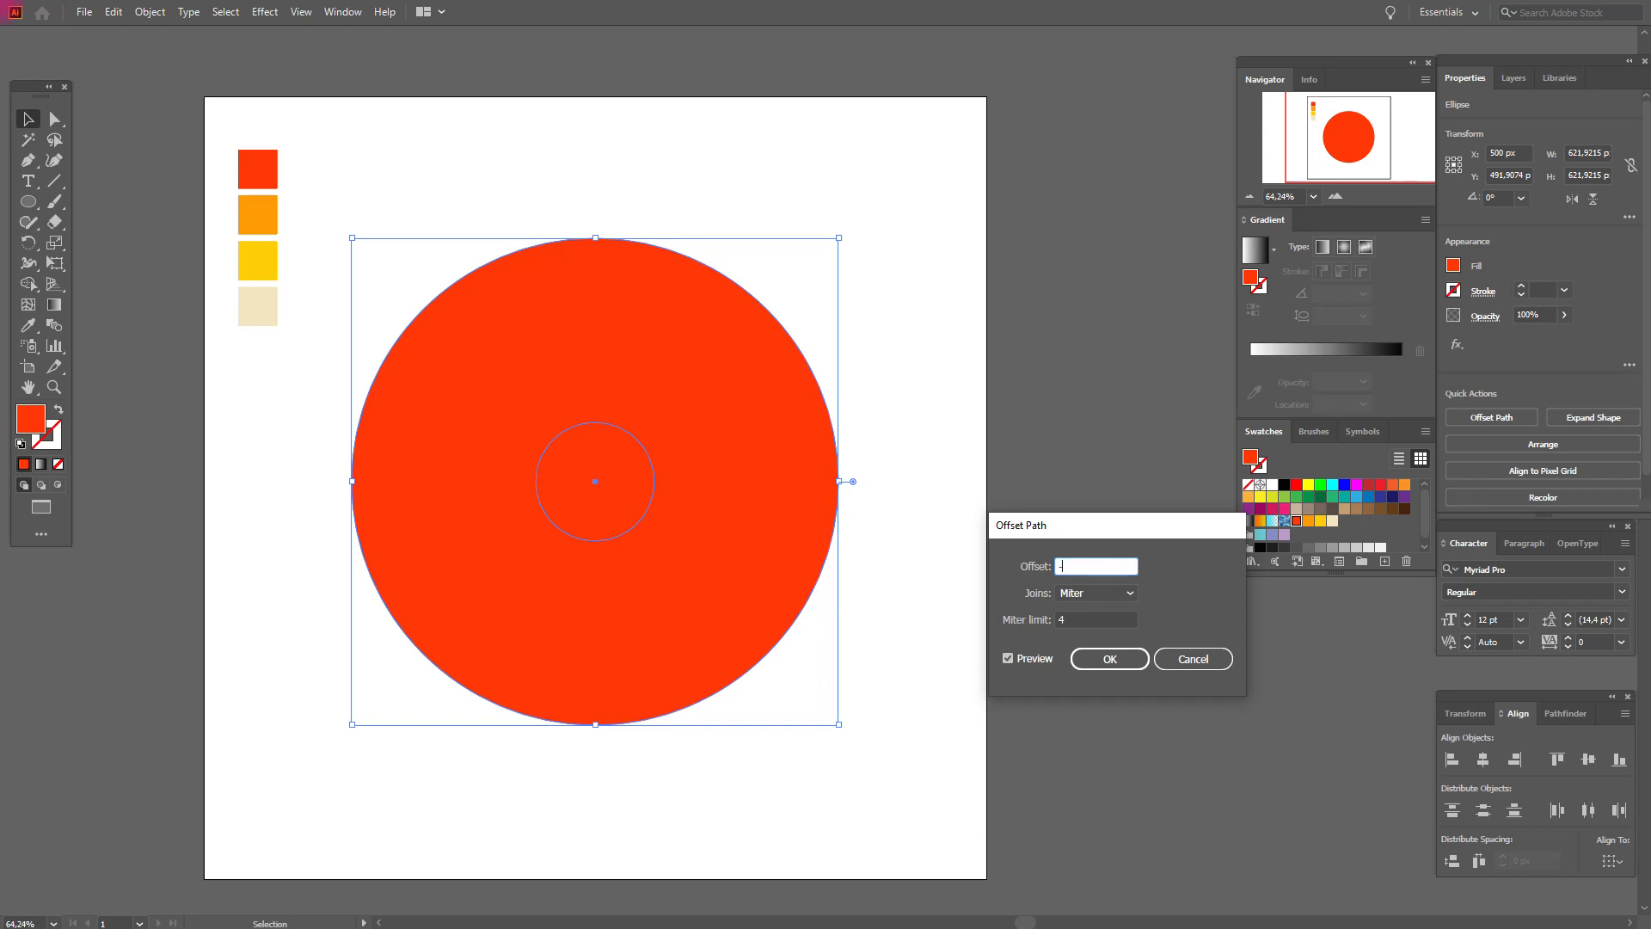
left_click(1036, 663)
left_click(1036, 663)
left_click(1109, 656)
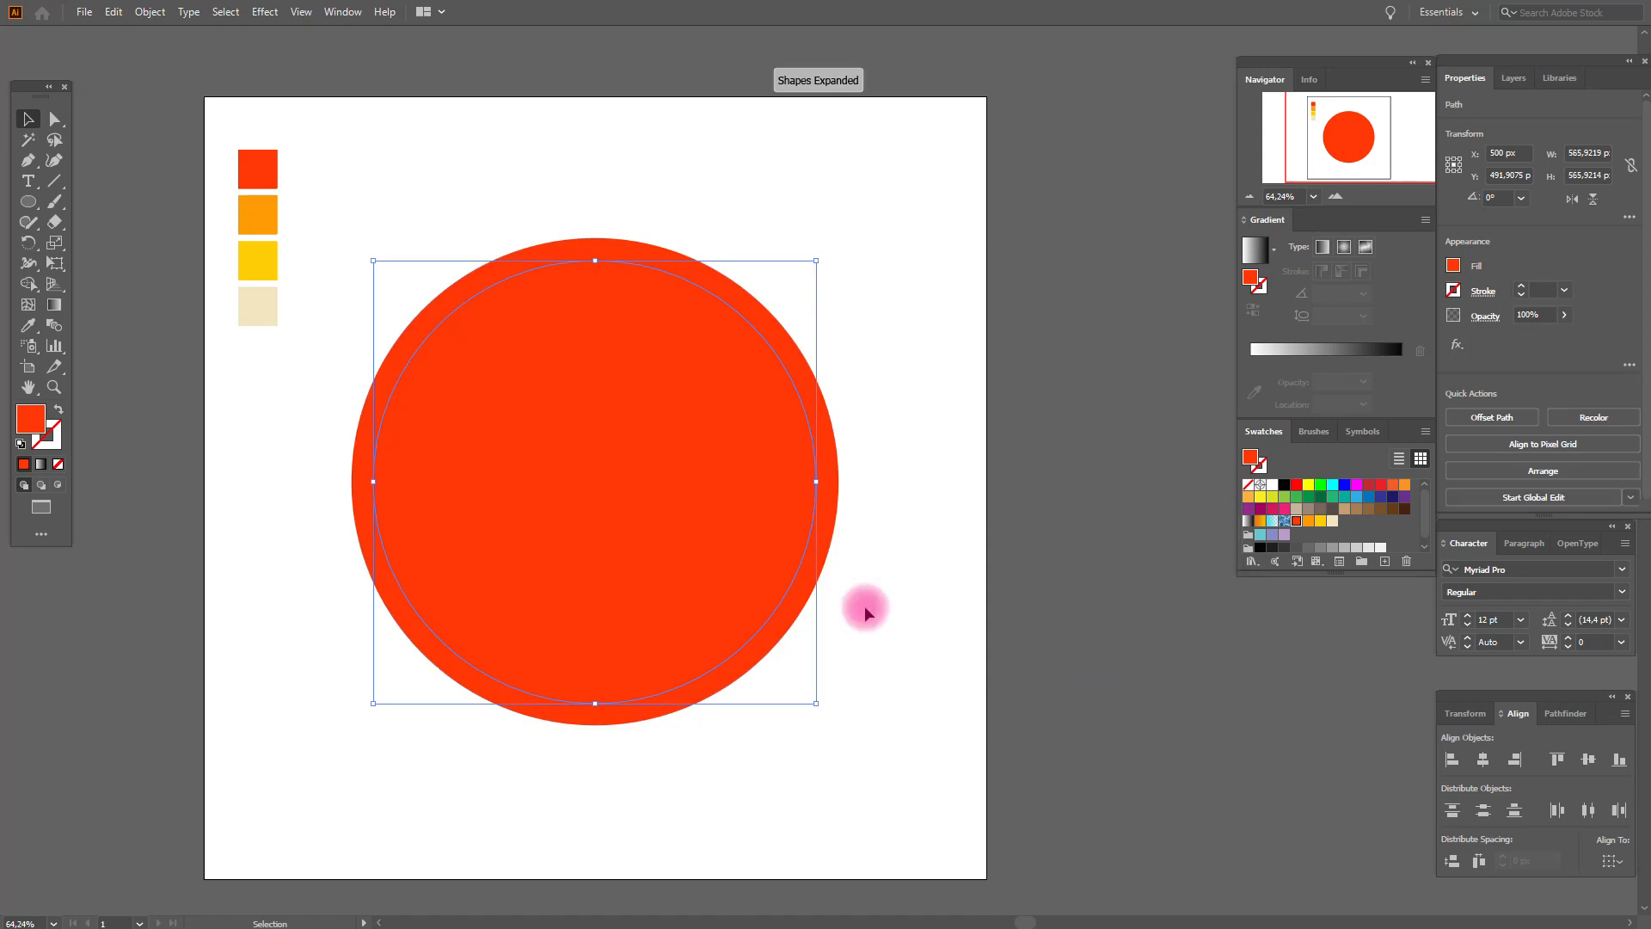
left_click(256, 306)
left_click(29, 122)
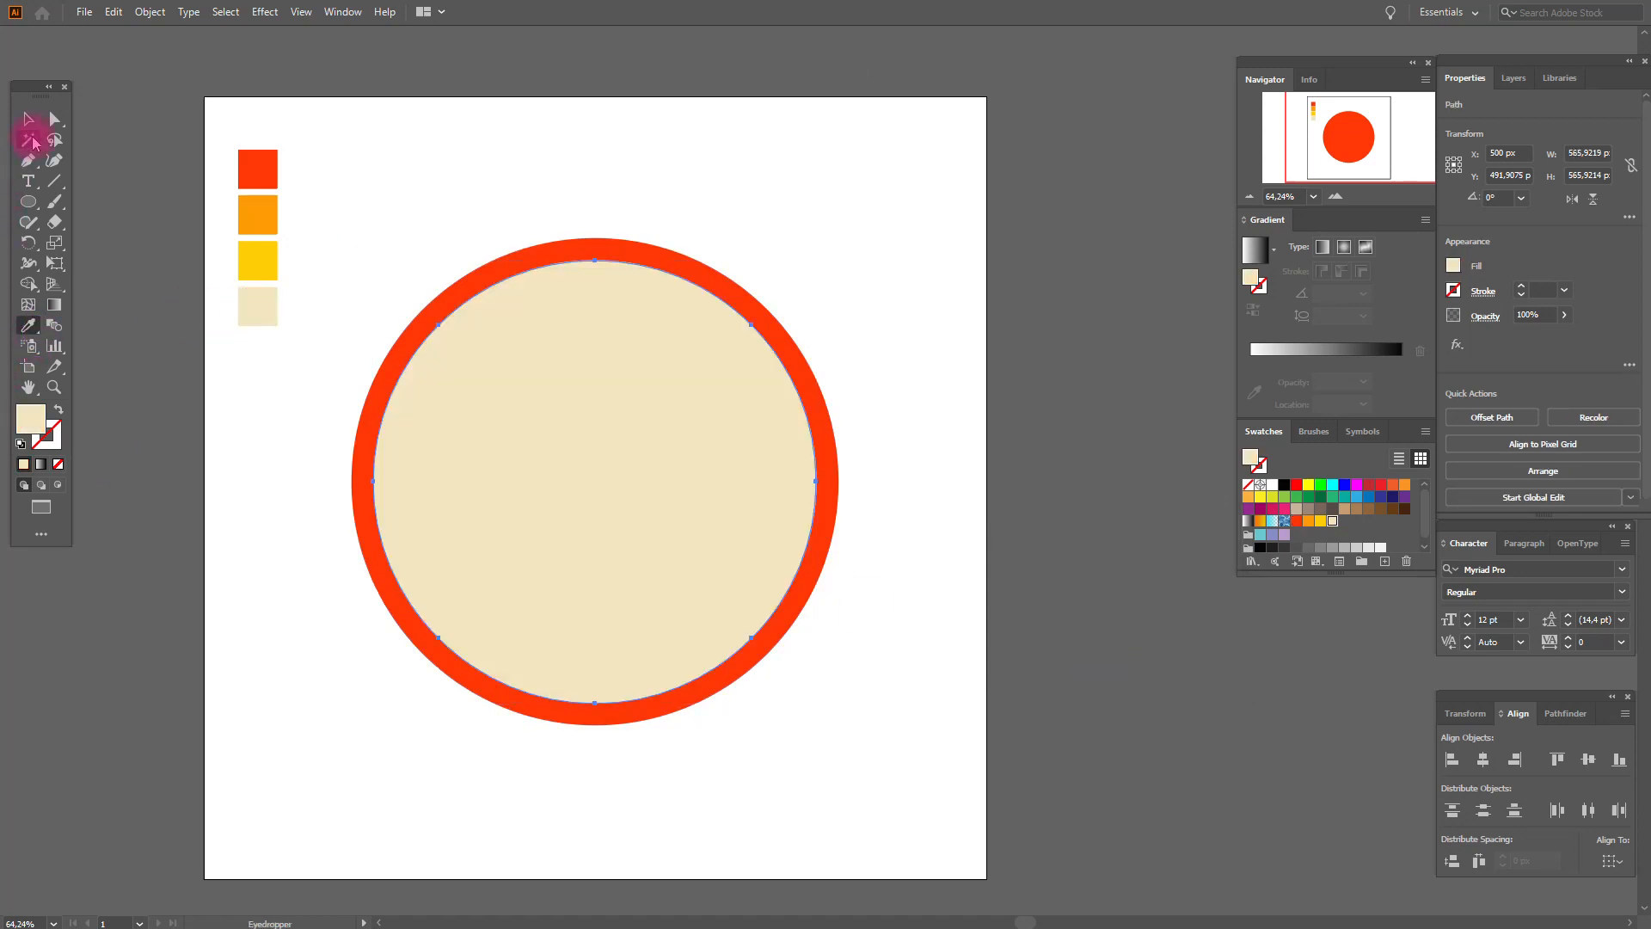
left_click(466, 161)
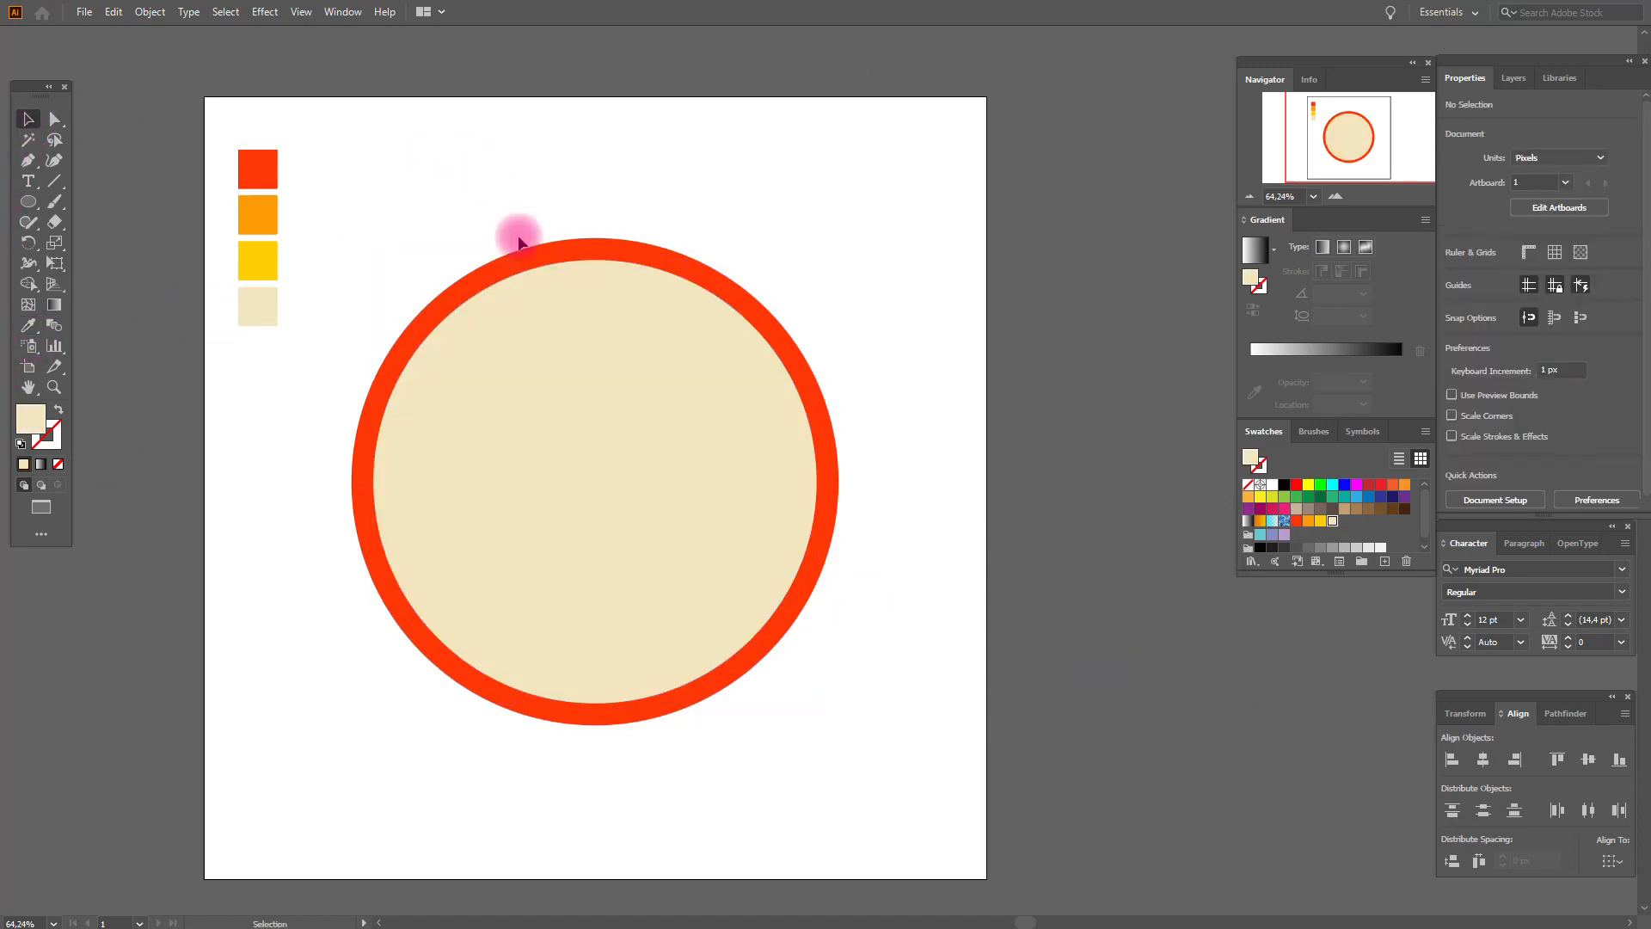
- Offset the cream circle's path by -240 px to create a small circle in the middle
left_click(592, 391)
left_click(149, 11)
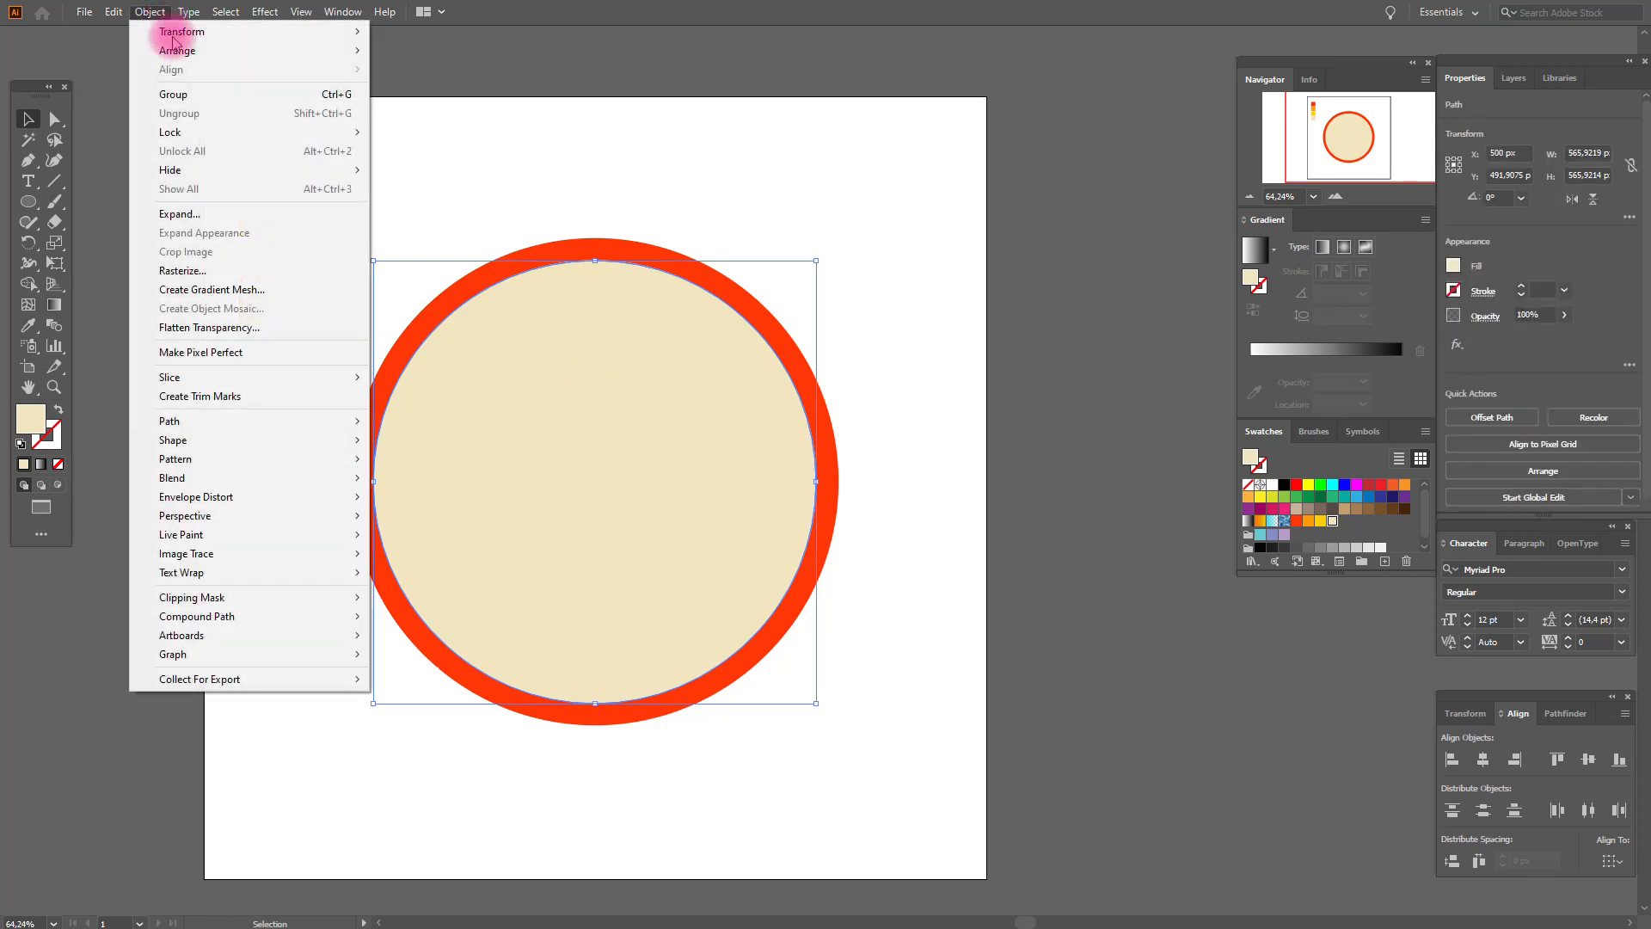
mouse_move(311, 425)
left_click(427, 482)
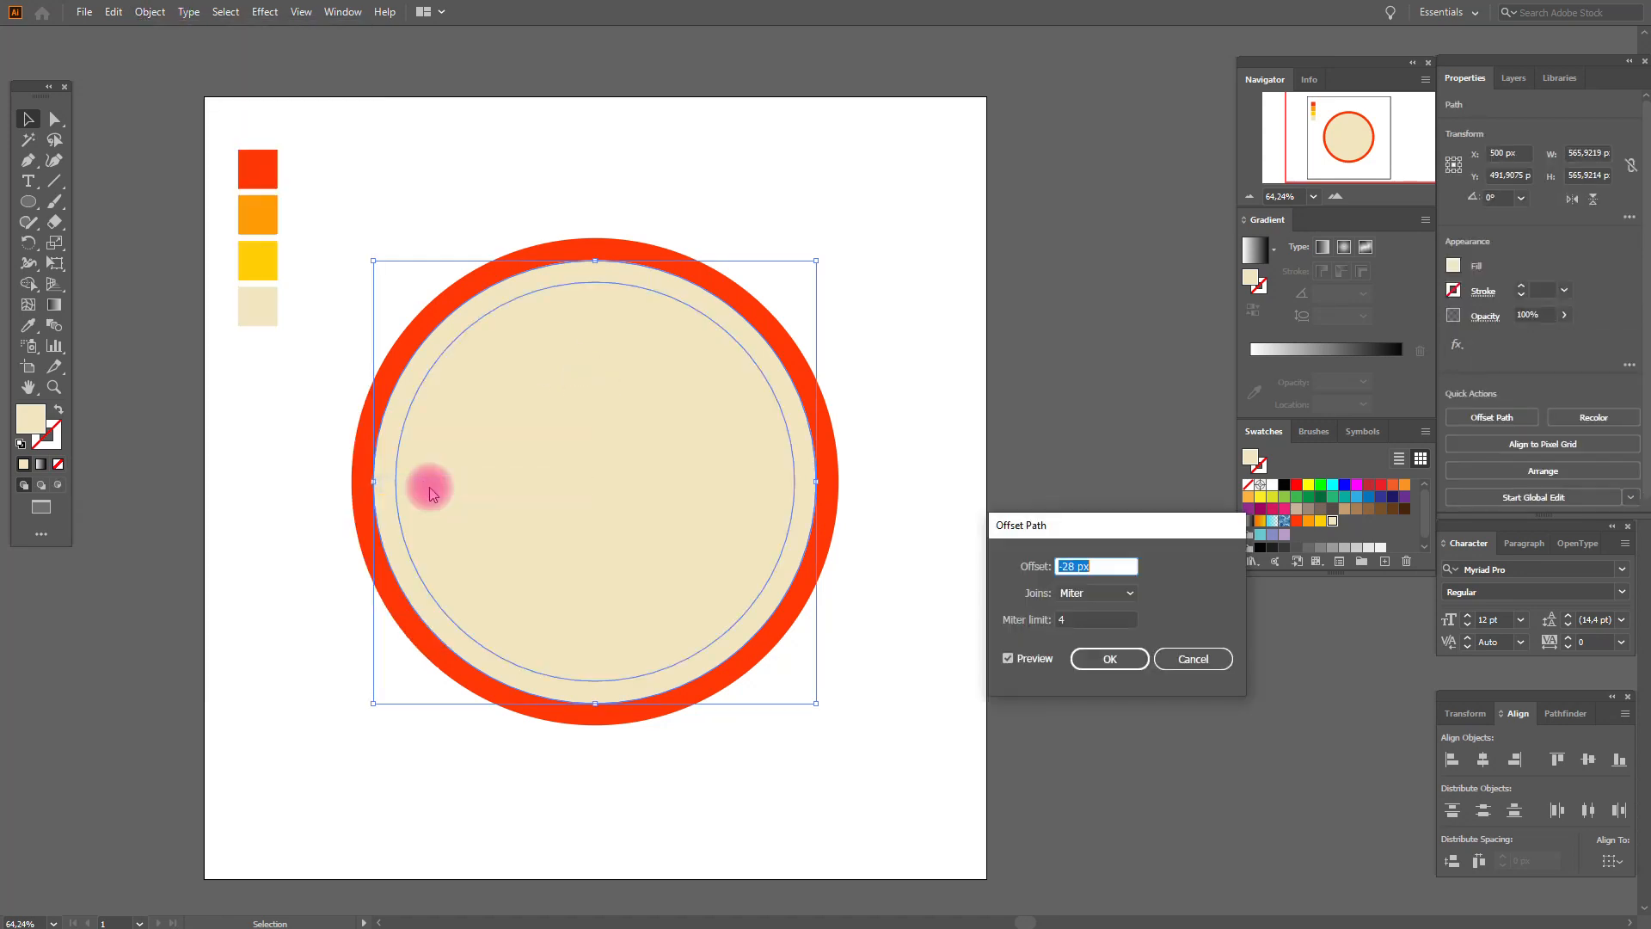
type("-250")
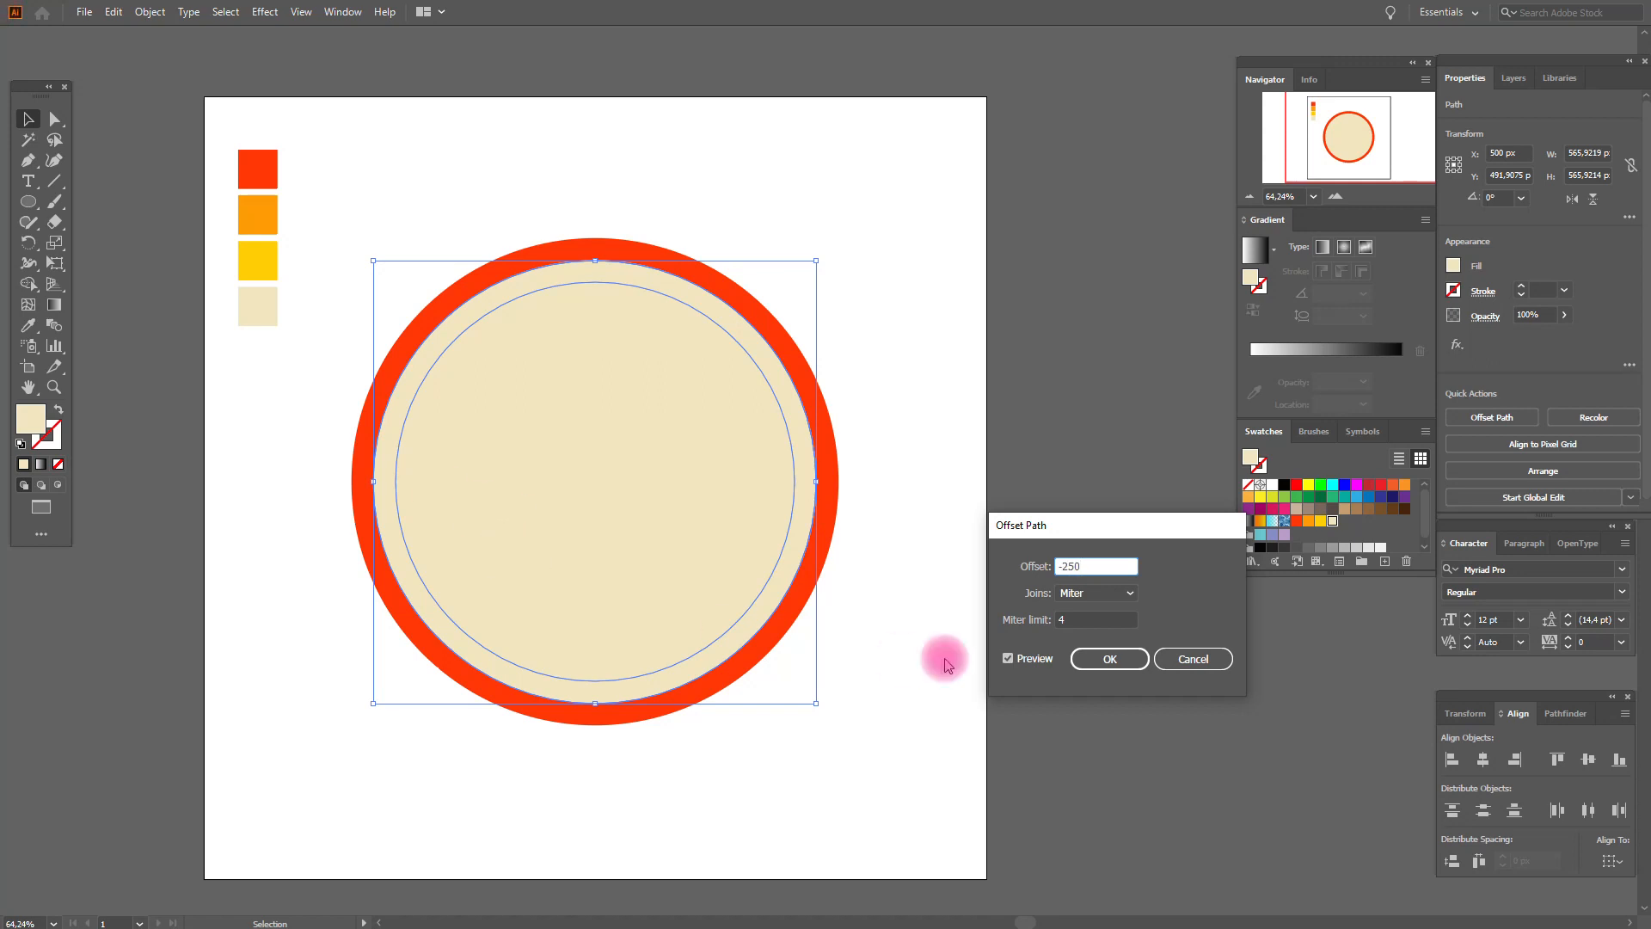
left_click(1022, 660)
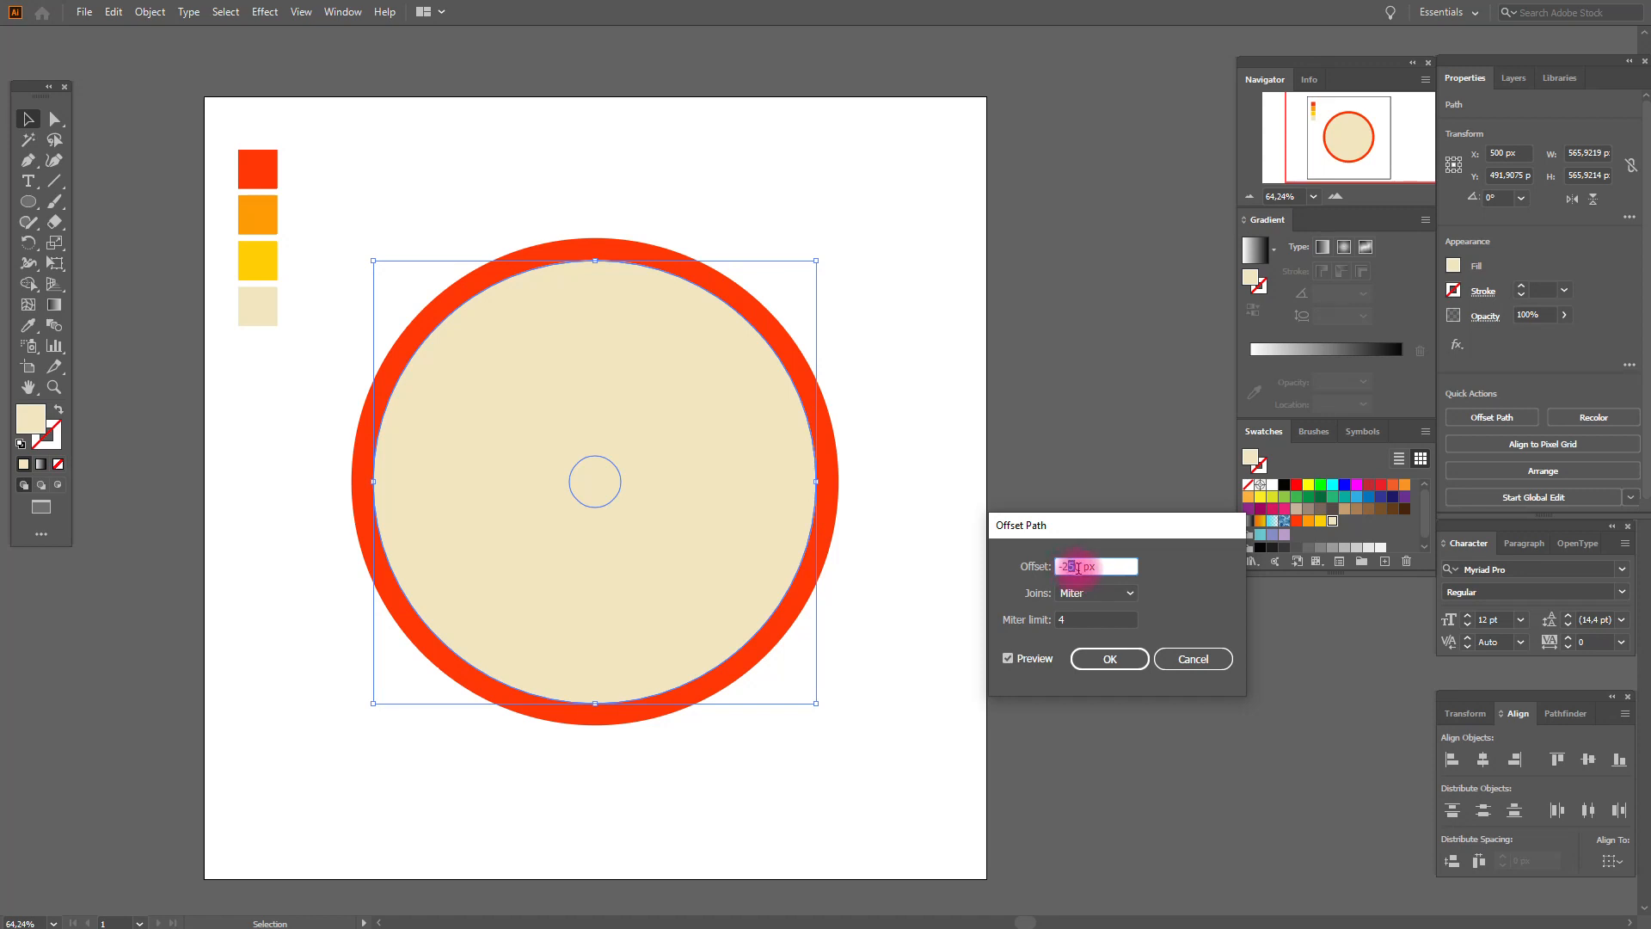
left_click(1023, 662)
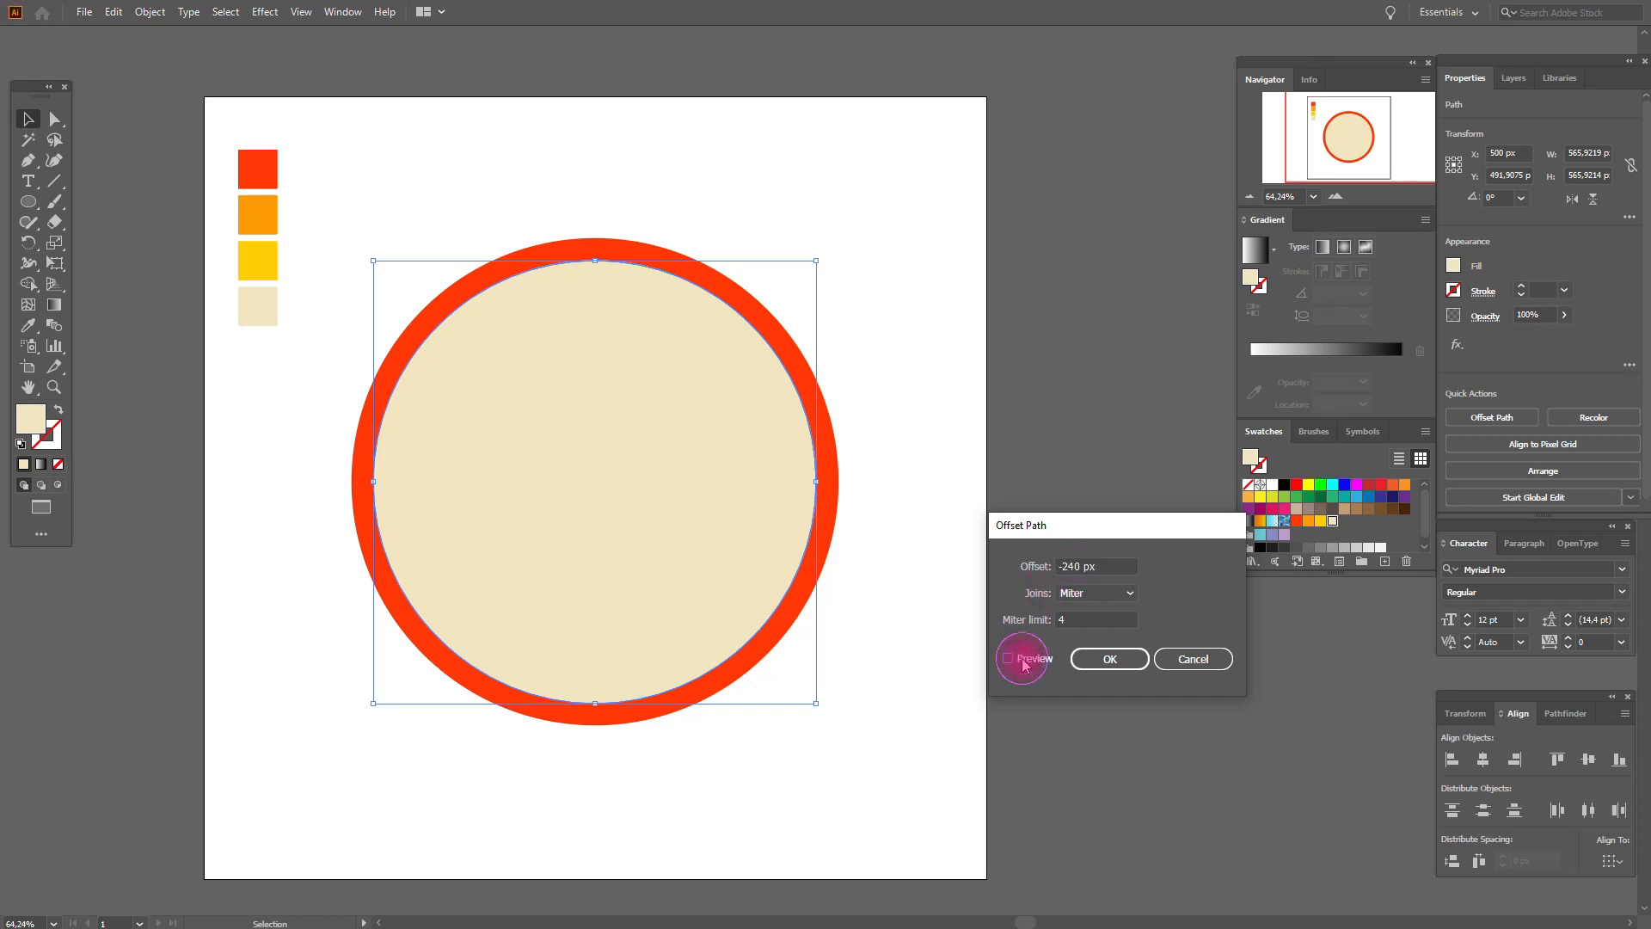
left_click(1109, 659)
- Fill the small center circle with the palette's red
left_click(34, 328)
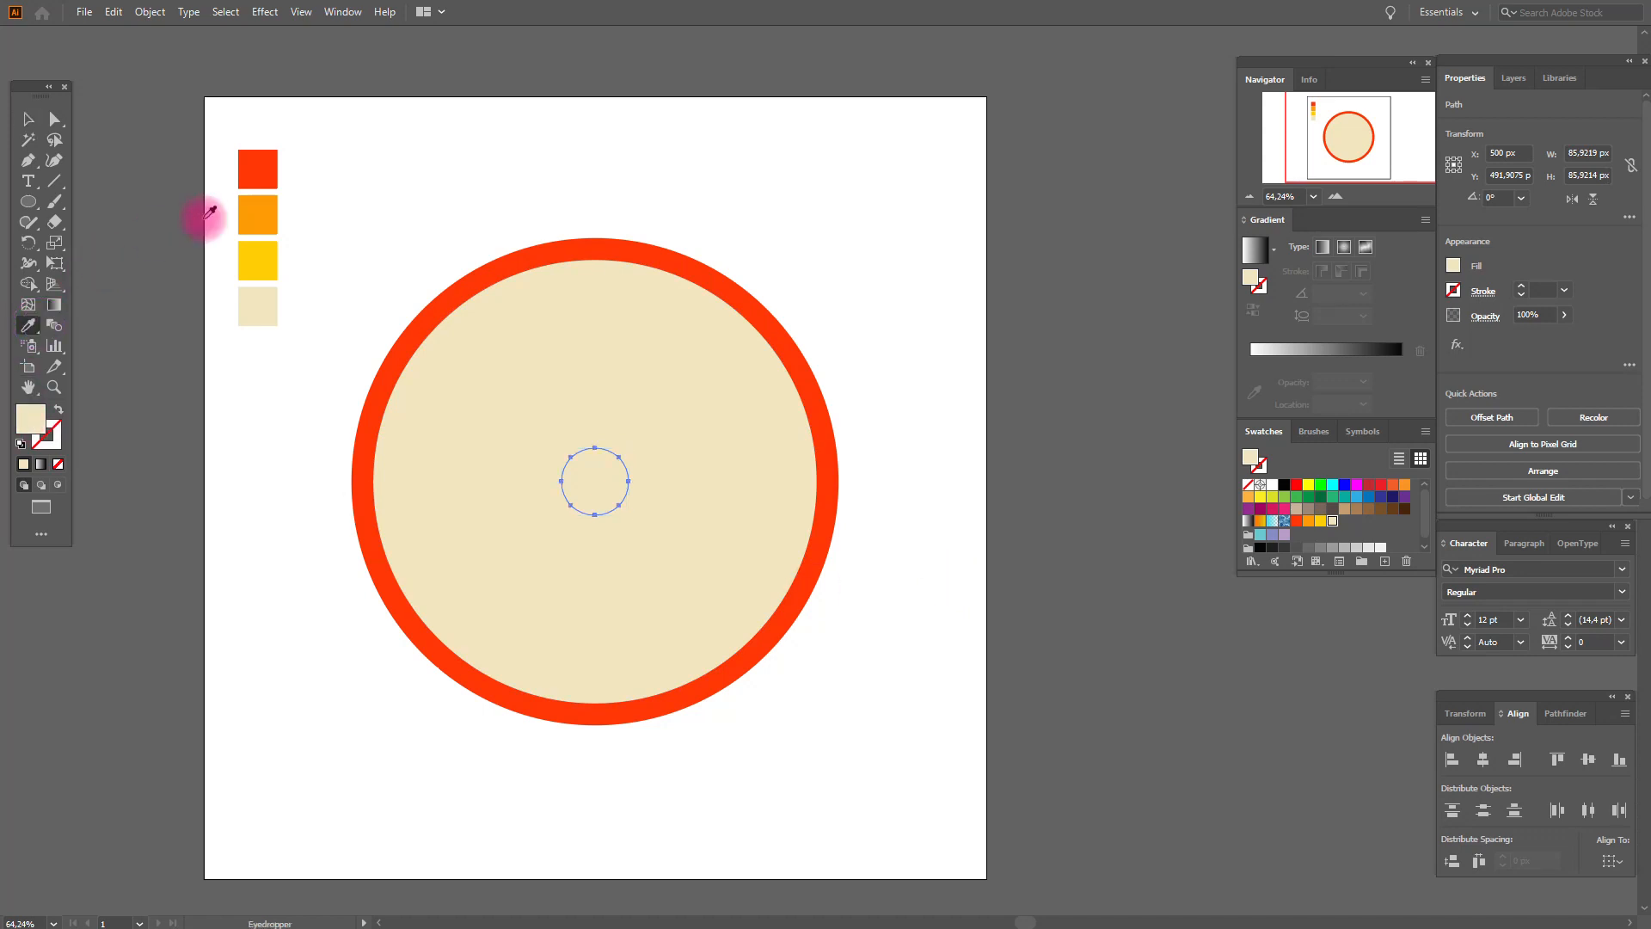
left_click(262, 168)
left_click(27, 118)
left_click(350, 164)
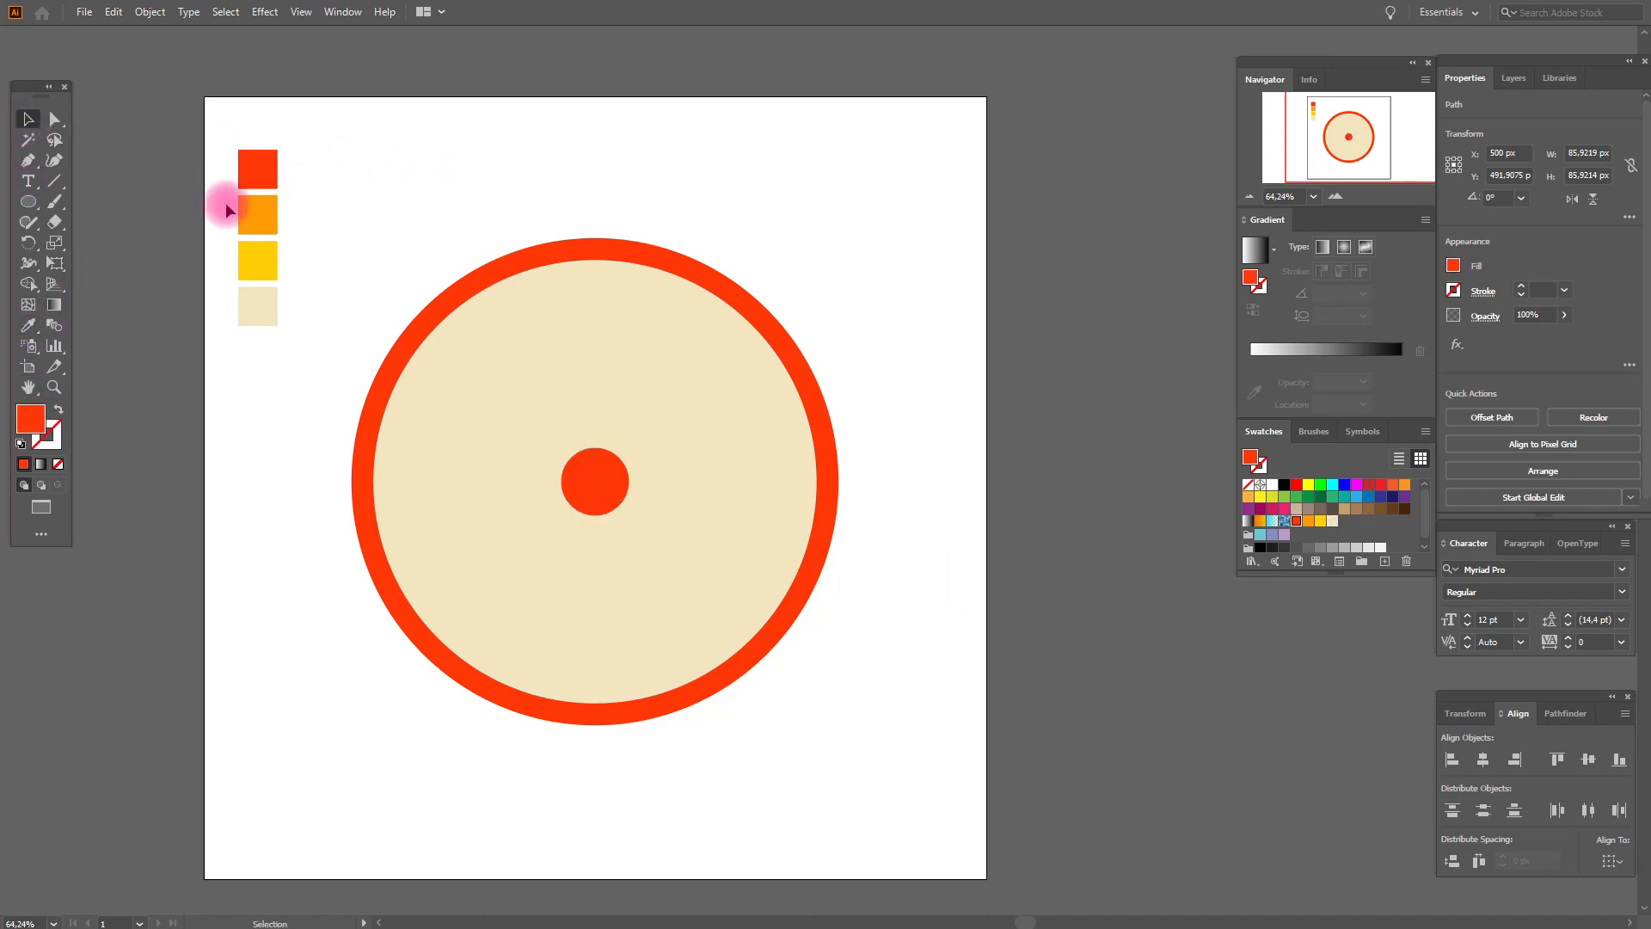
- Create a red three-sided polygon with a 50 px radius near the palette and stretch it to about 159 px wide and 241 px tall
left_click_drag(28, 205, 99, 258)
left_click(350, 231)
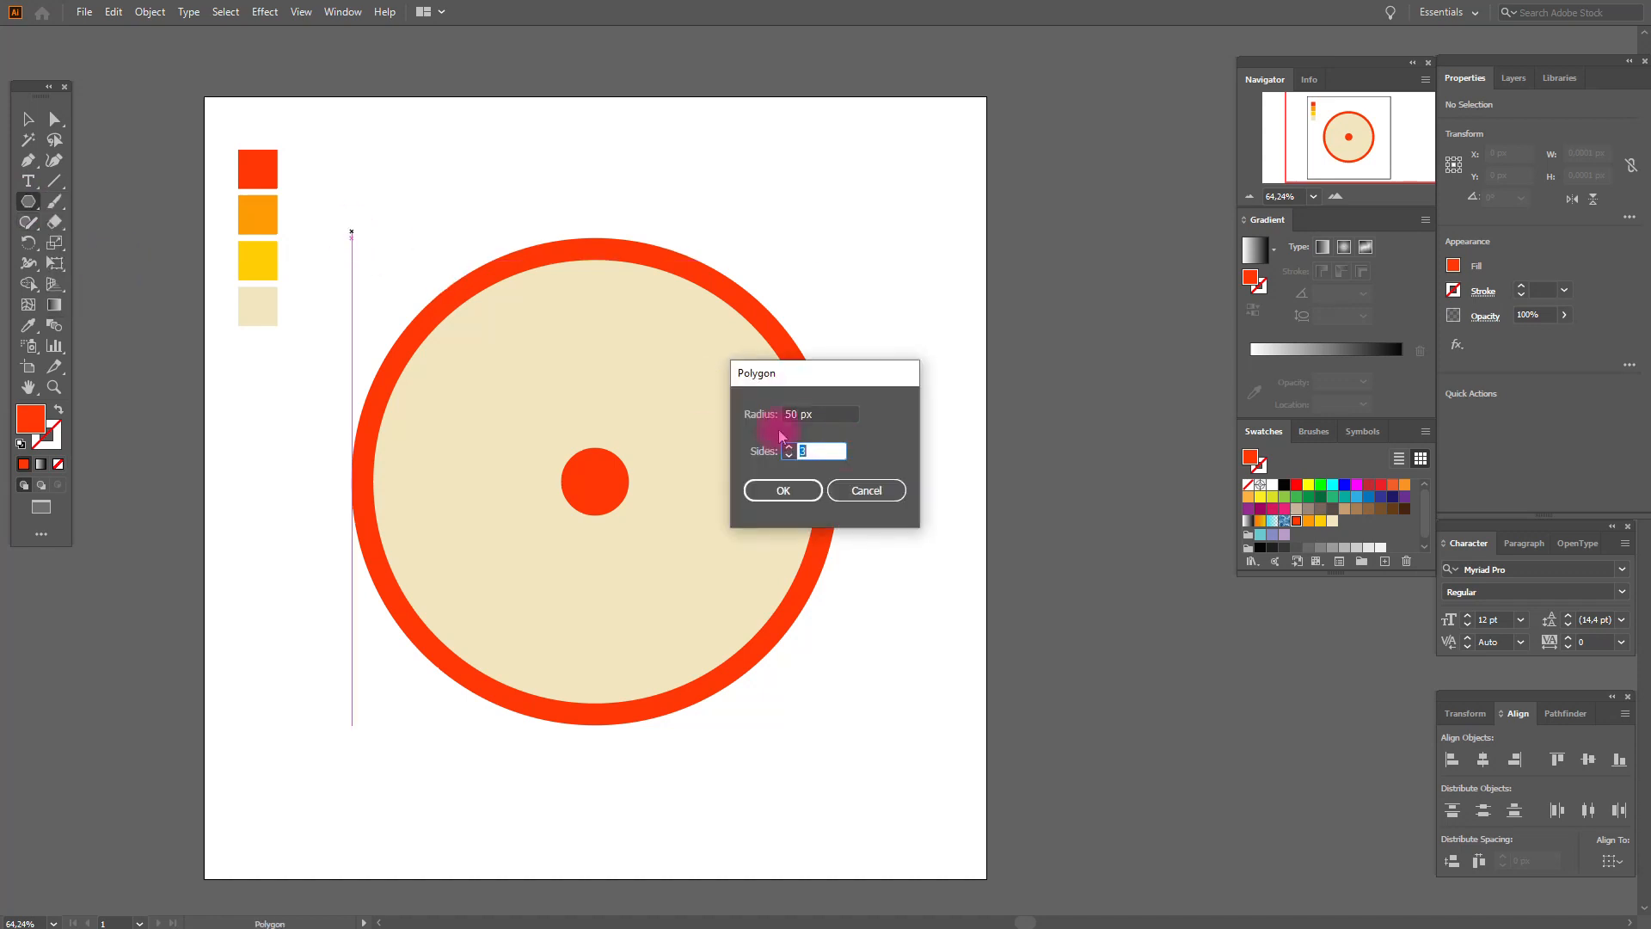
left_click(790, 498)
left_click(27, 118)
left_click(351, 239)
left_click_drag(351, 239, 362, 301)
mouse_move(404, 218)
left_mouse_down()
mouse_move(383, 214)
mouse_move(422, 220)
left_mouse_up()
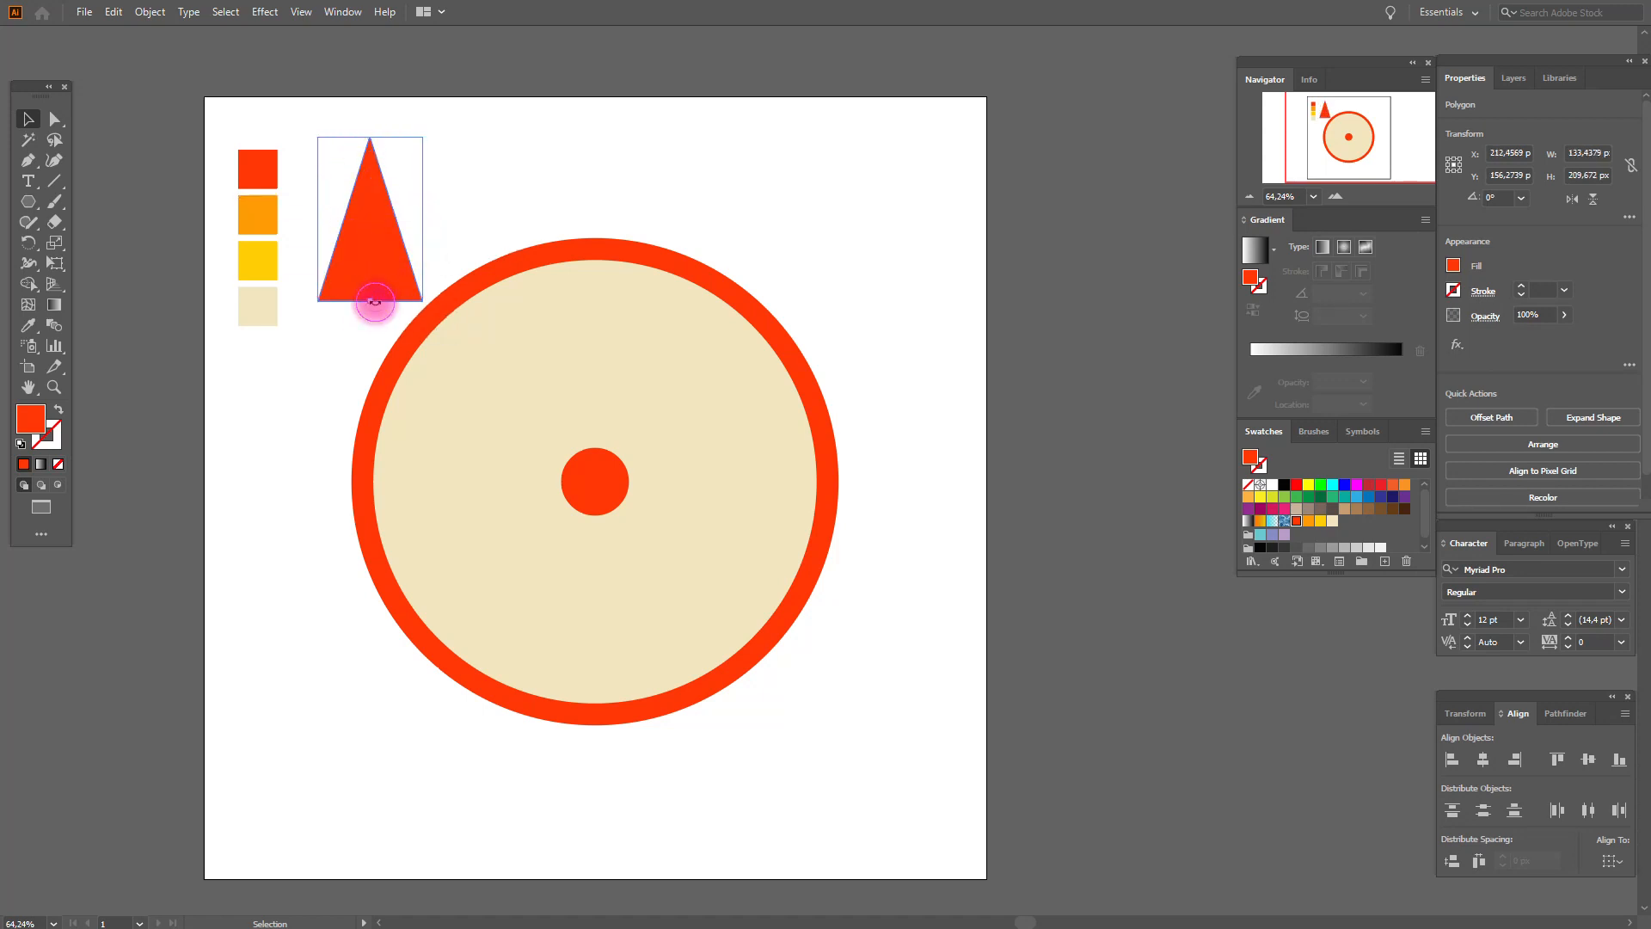
mouse_move(370, 300)
left_mouse_down()
mouse_move(372, 325)
mouse_move(355, 273)
left_mouse_up()
left_click_drag(404, 214, 375, 261)
left_click(464, 199)
- Round the triangle's two bottom corners by about 54 px and its upper tip by about 5 px to form a teardrop
left_click(55, 118)
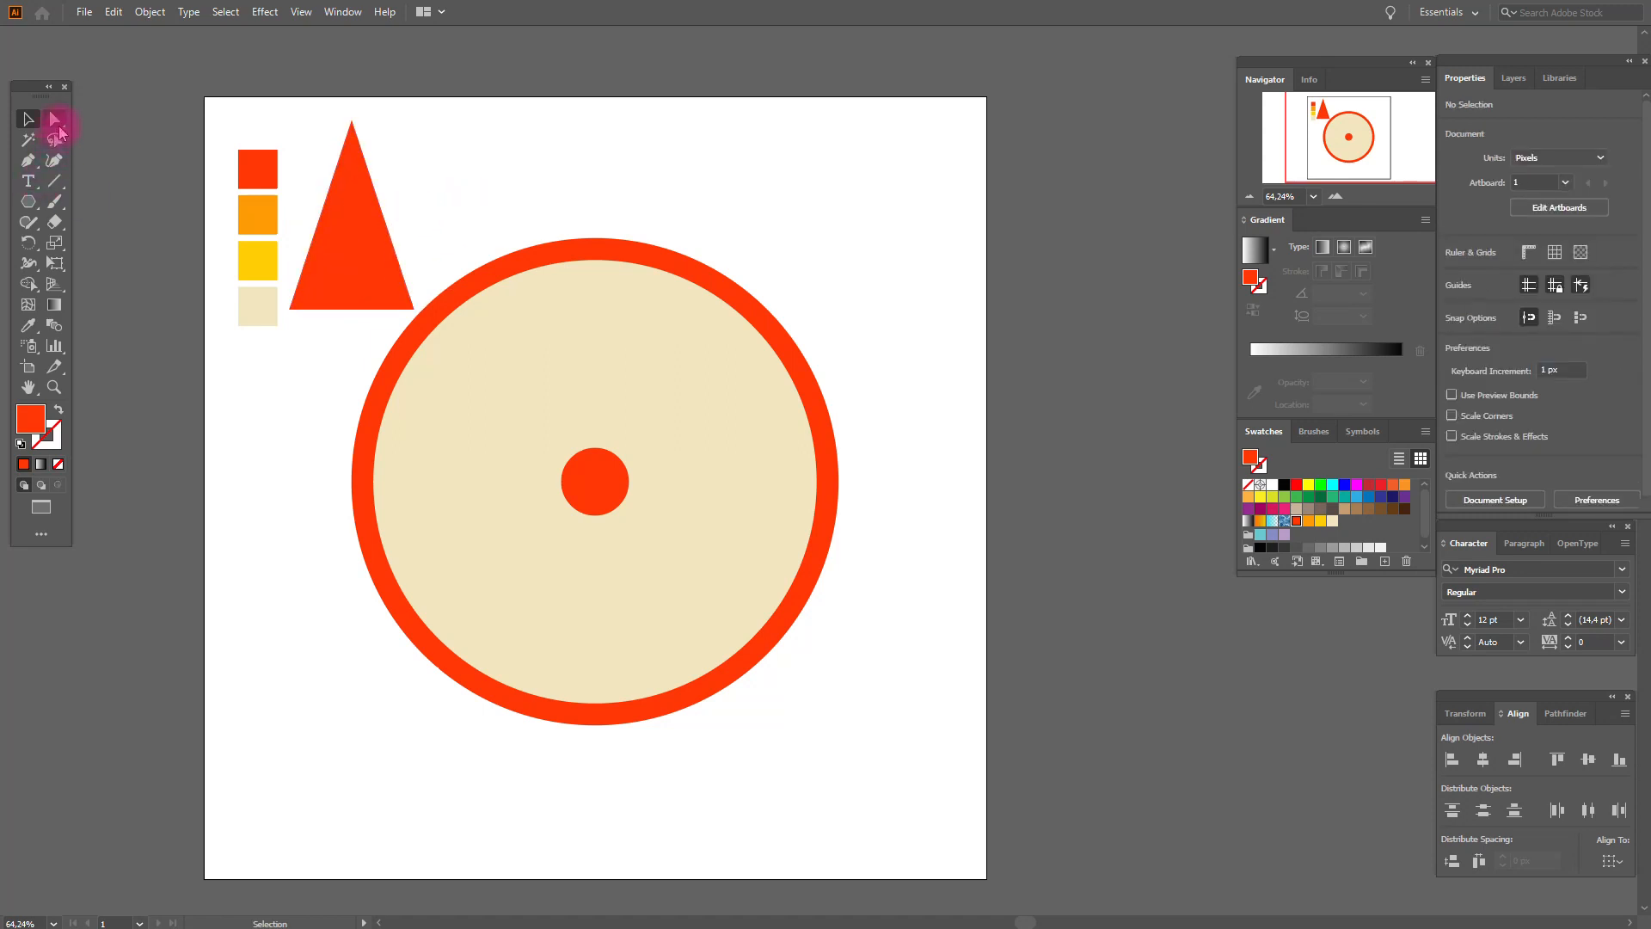
left_click(292, 310)
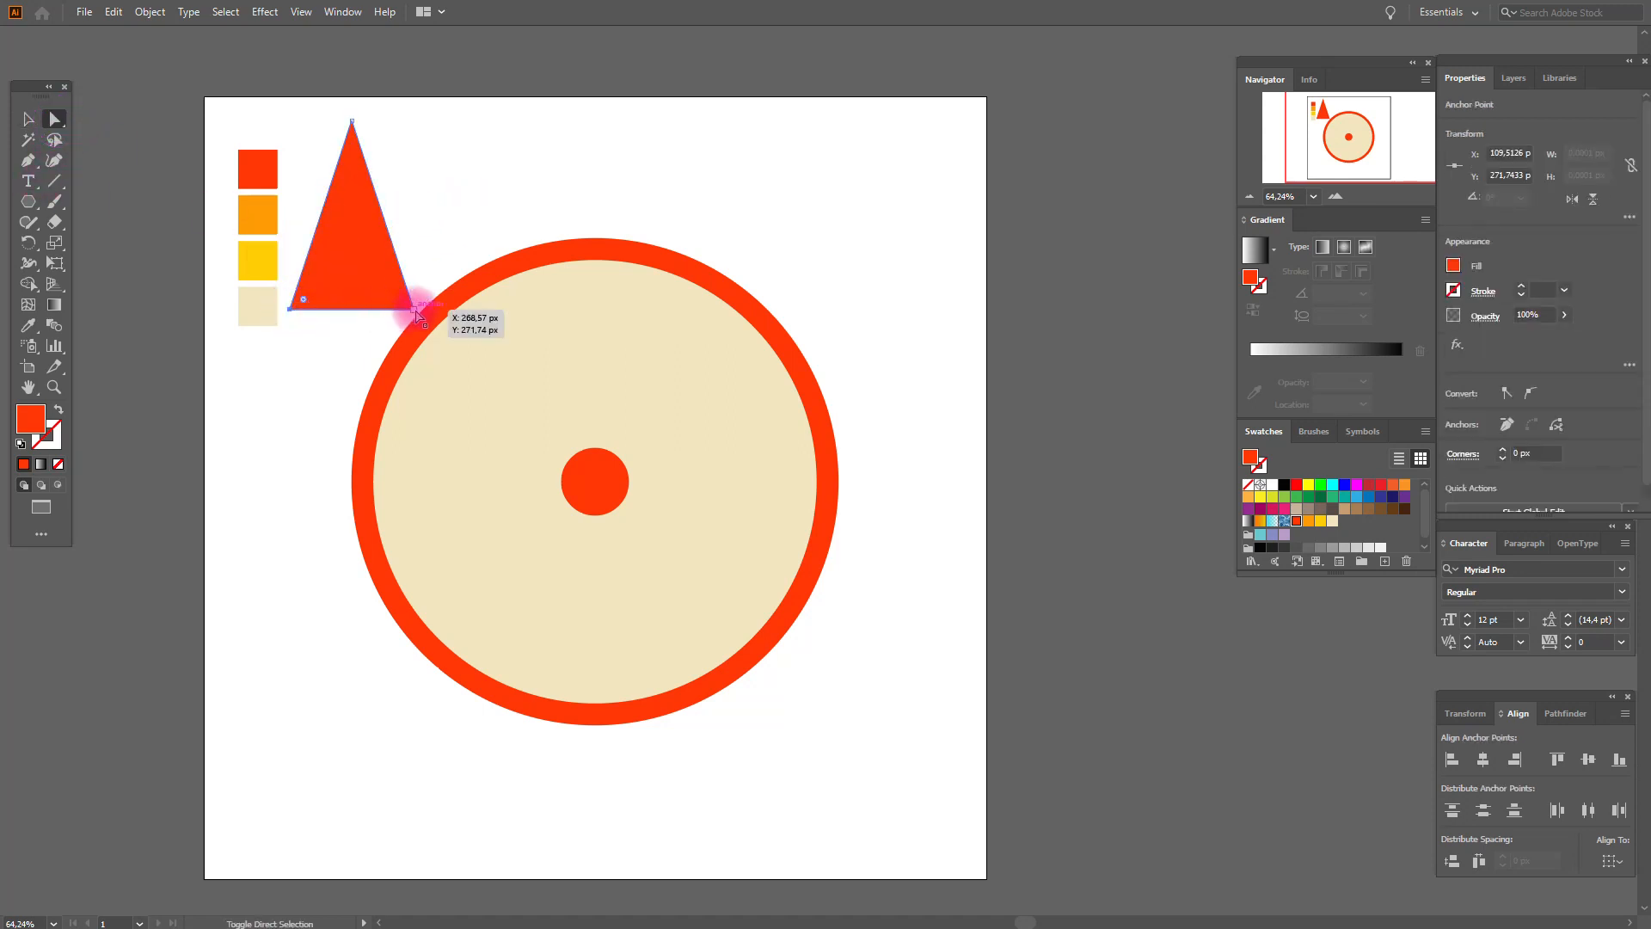
left_click_drag(302, 303, 343, 255)
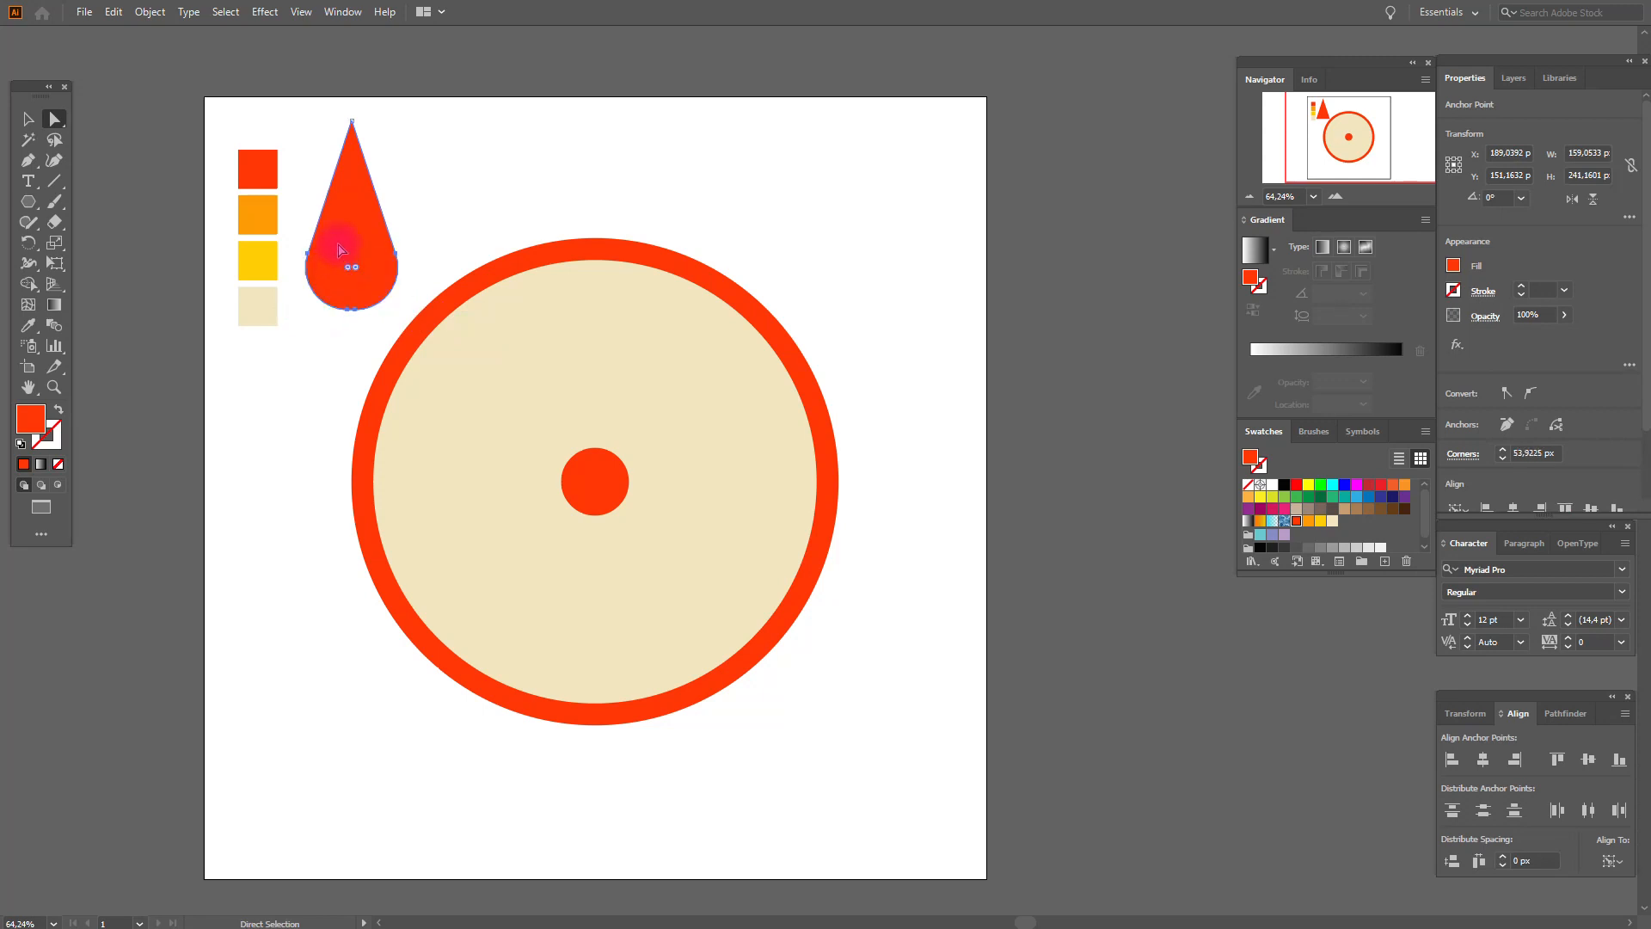
left_click(354, 126)
left_click_drag(352, 138, 352, 138)
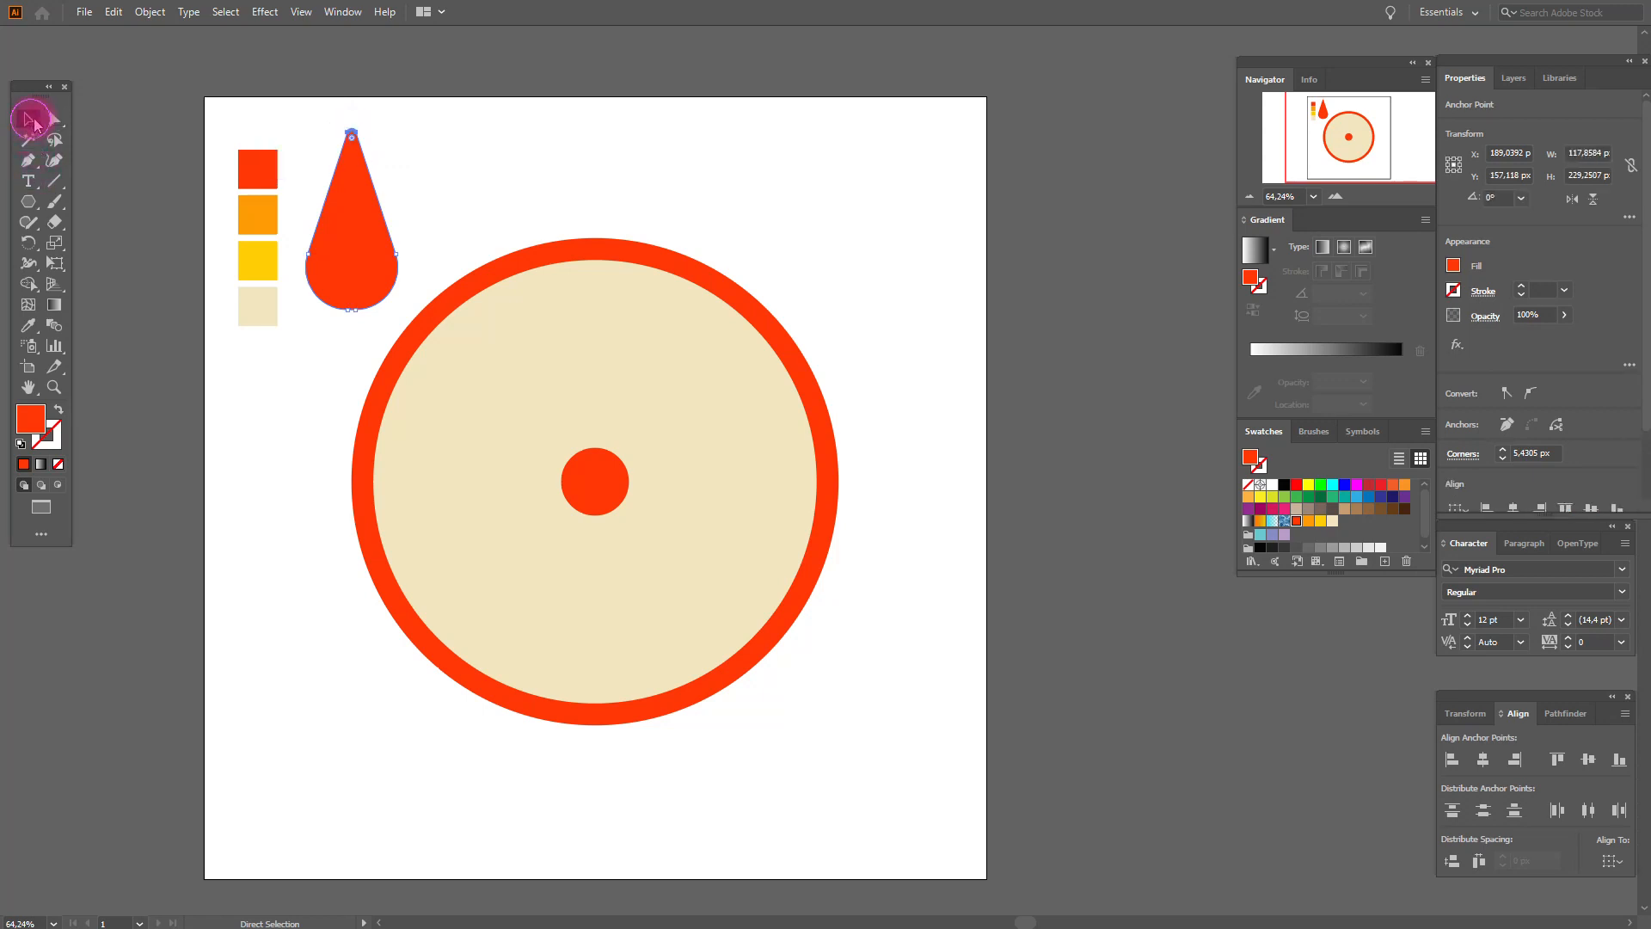
left_click(33, 122)
left_click(476, 131)
- Place the teardrop centered below the small circle with its tip touching it, and put a vertically mirrored copy above the circle
left_click_drag(340, 258, 588, 633)
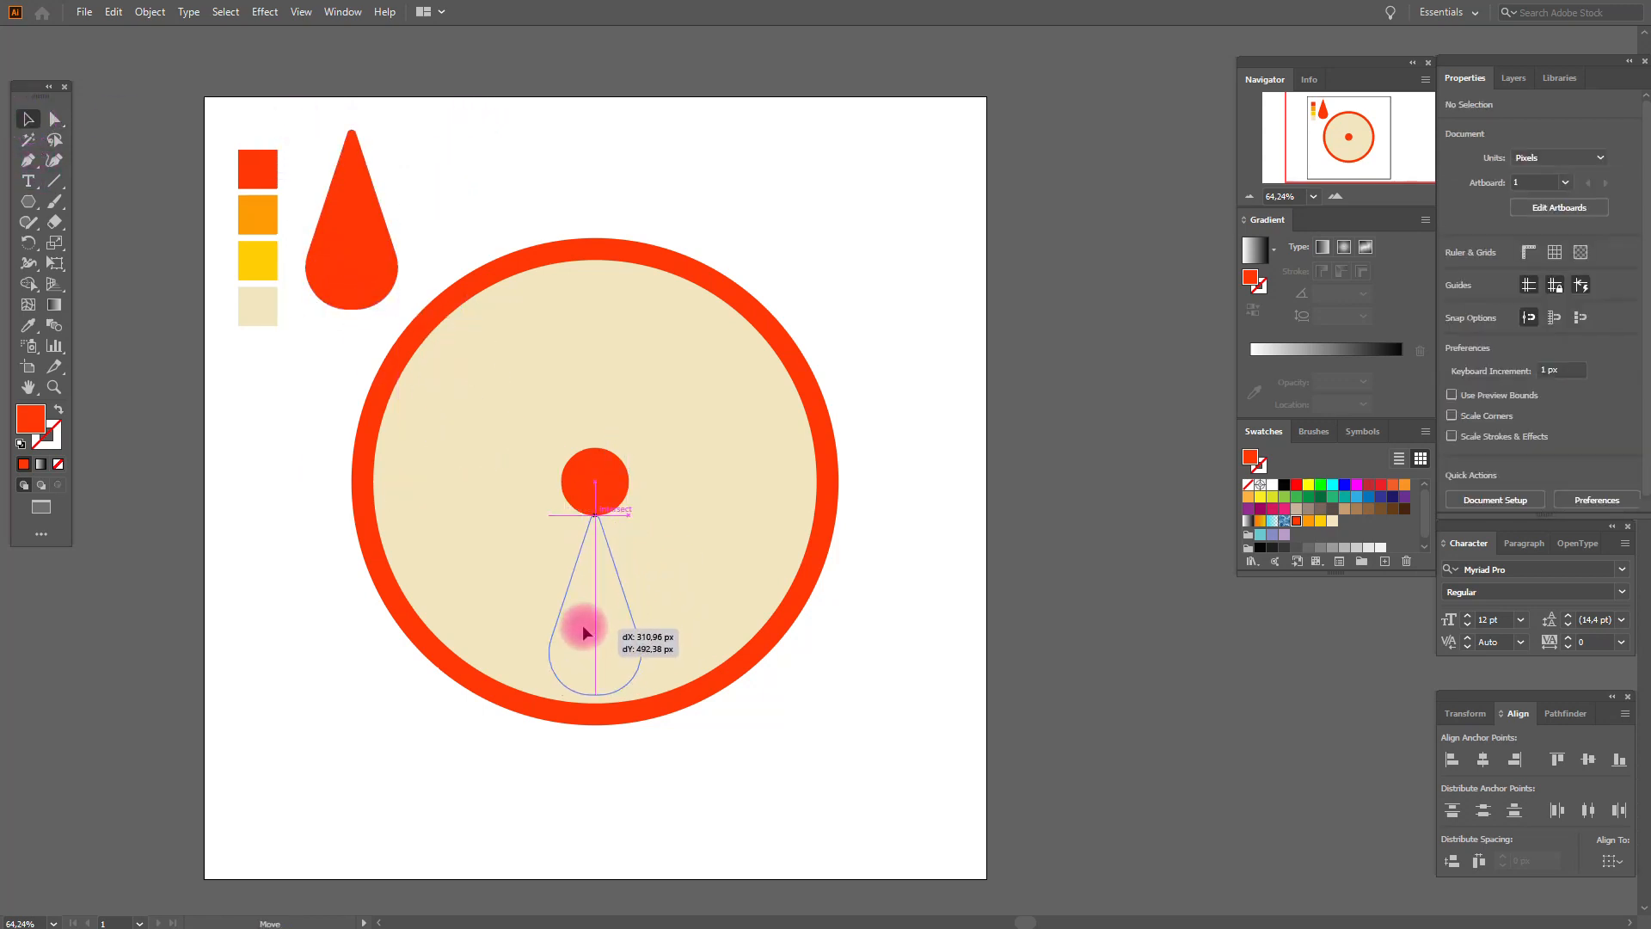
left_click_drag(583, 633, 585, 634)
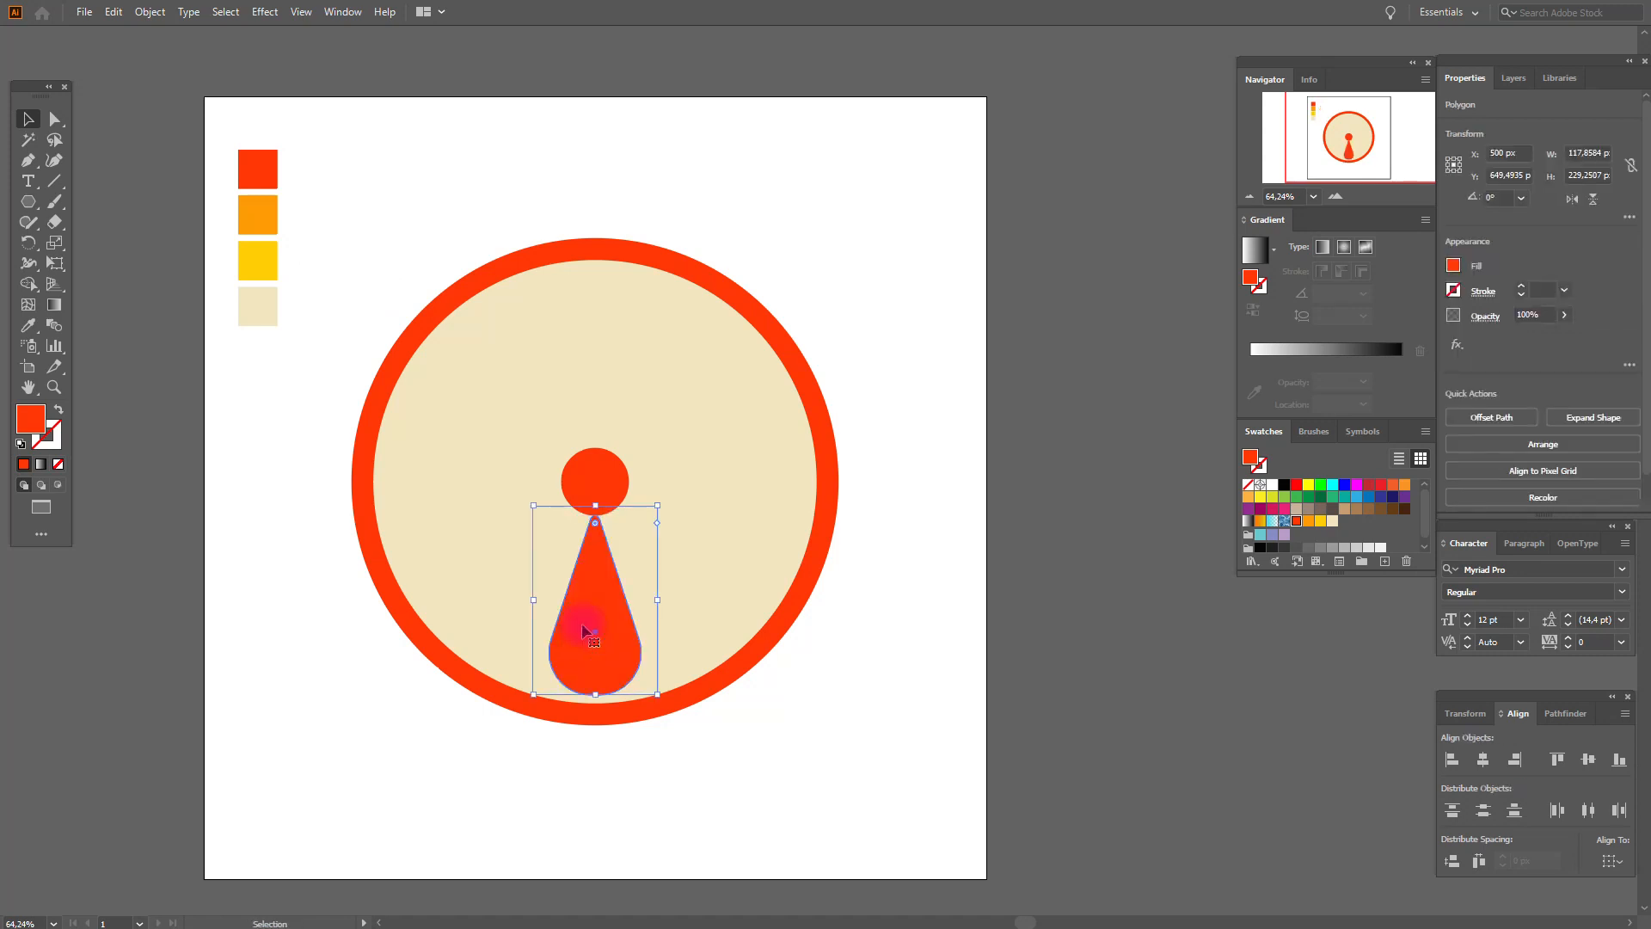
right_click(582, 624)
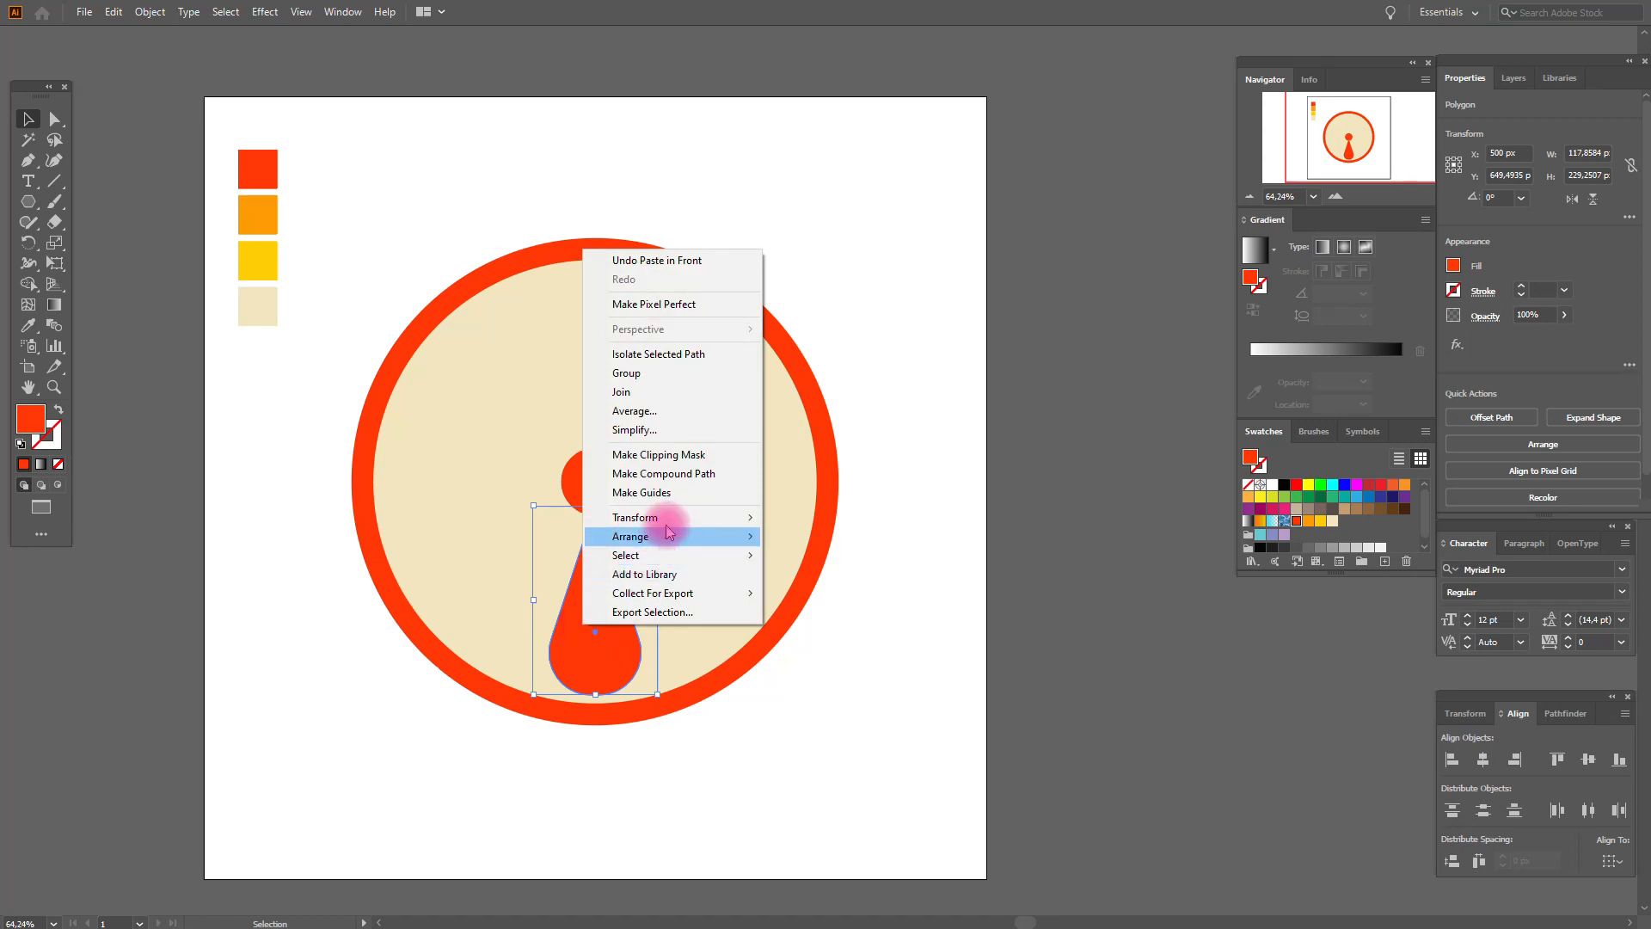
mouse_move(667, 527)
left_click(886, 596)
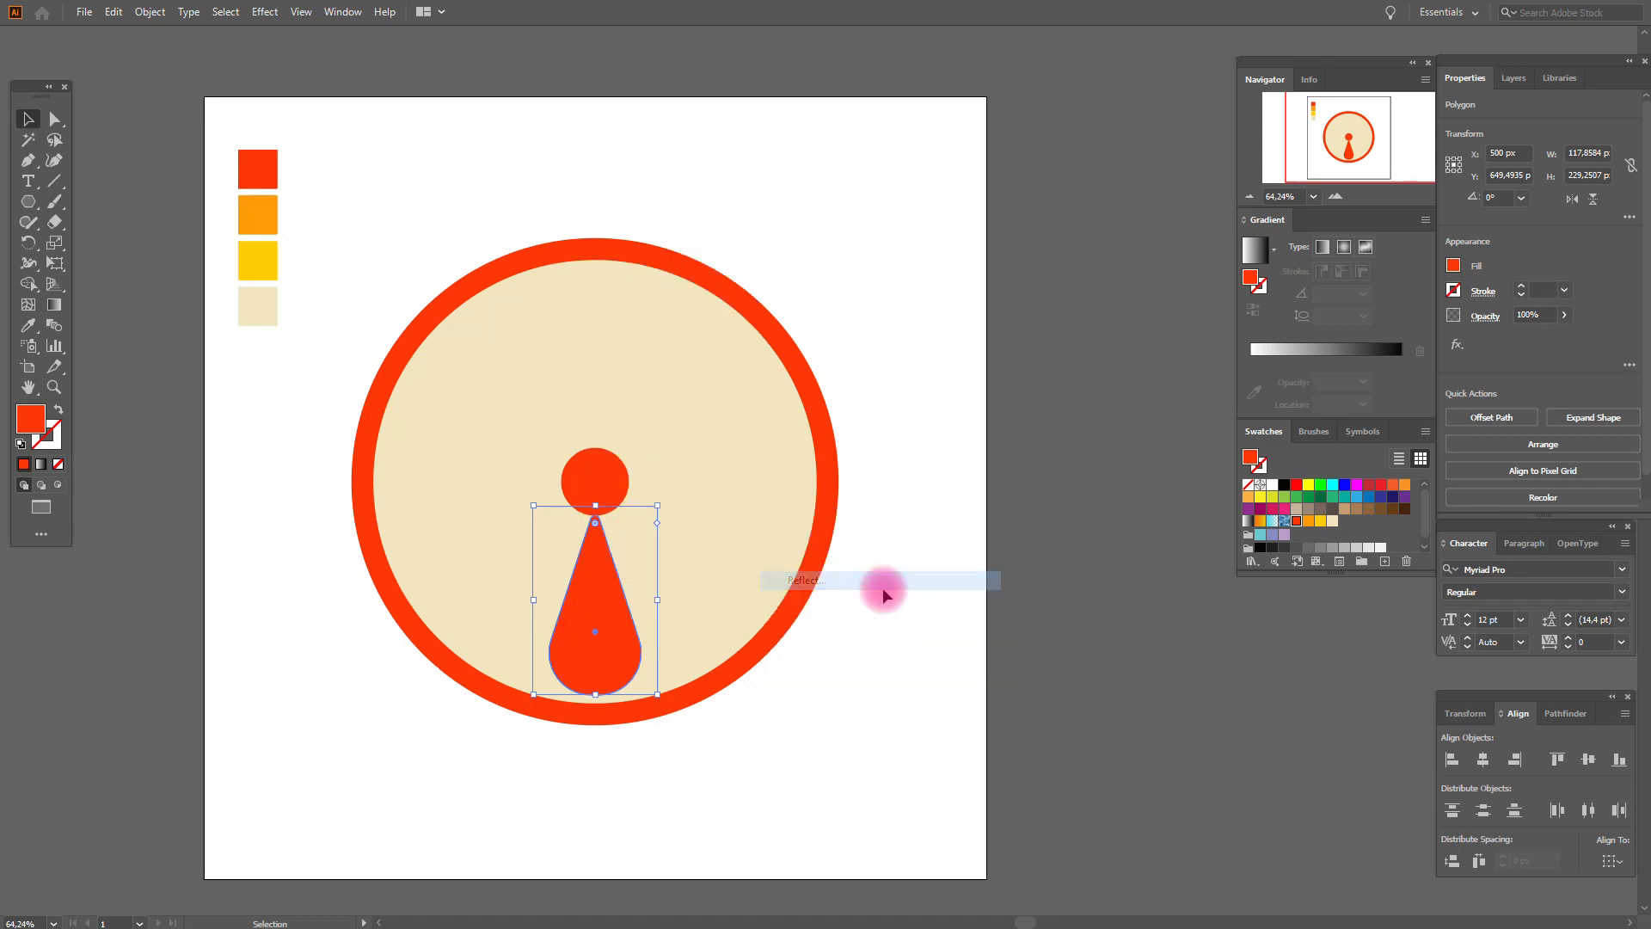
left_click(980, 394)
left_click(1056, 592)
left_click_drag(601, 581, 600, 344)
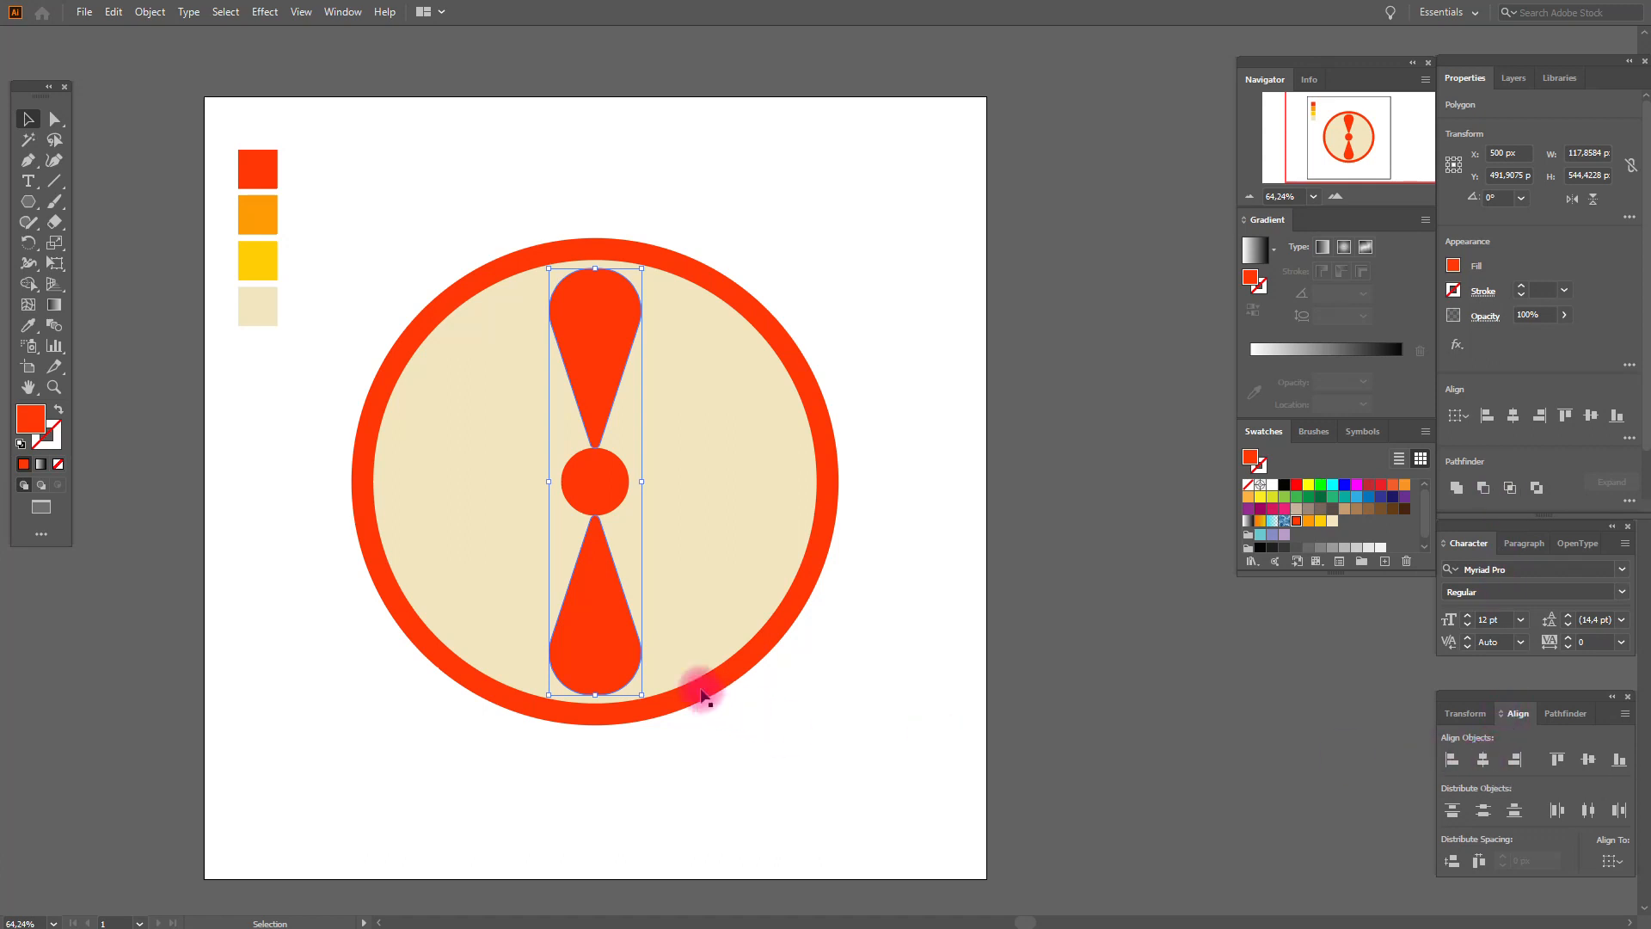
- Copy the pair of teardrops rotated 45° around the slice center until eight segments fill the circle, and delete the small center circle
right_click(613, 630)
mouse_move(700, 518)
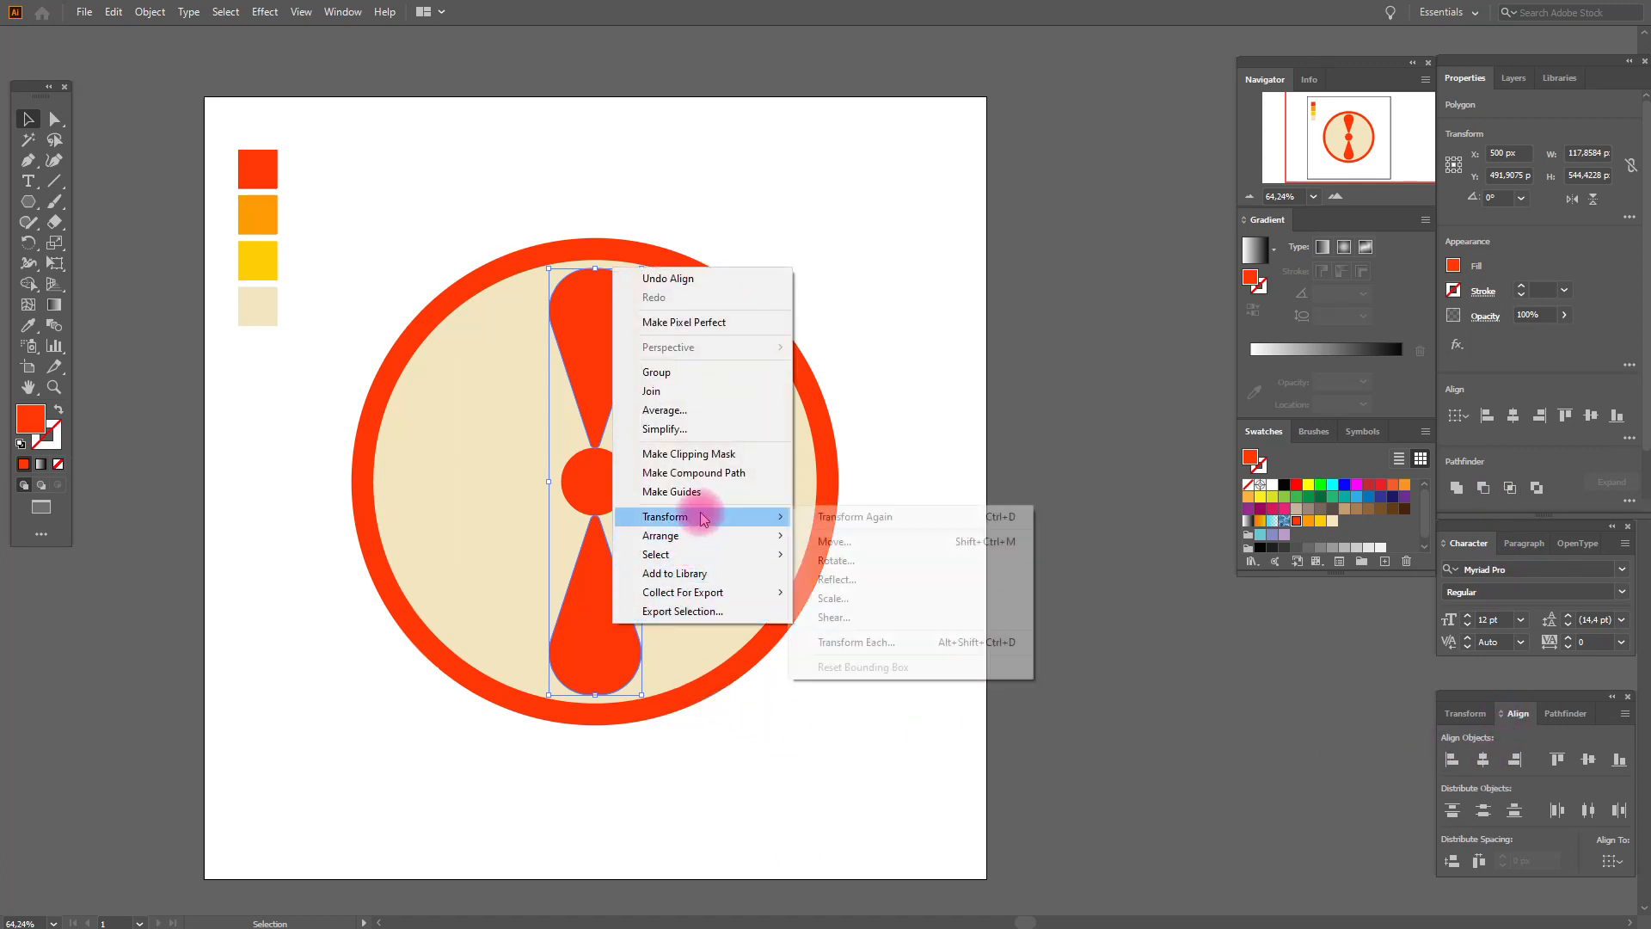
left_click(829, 561)
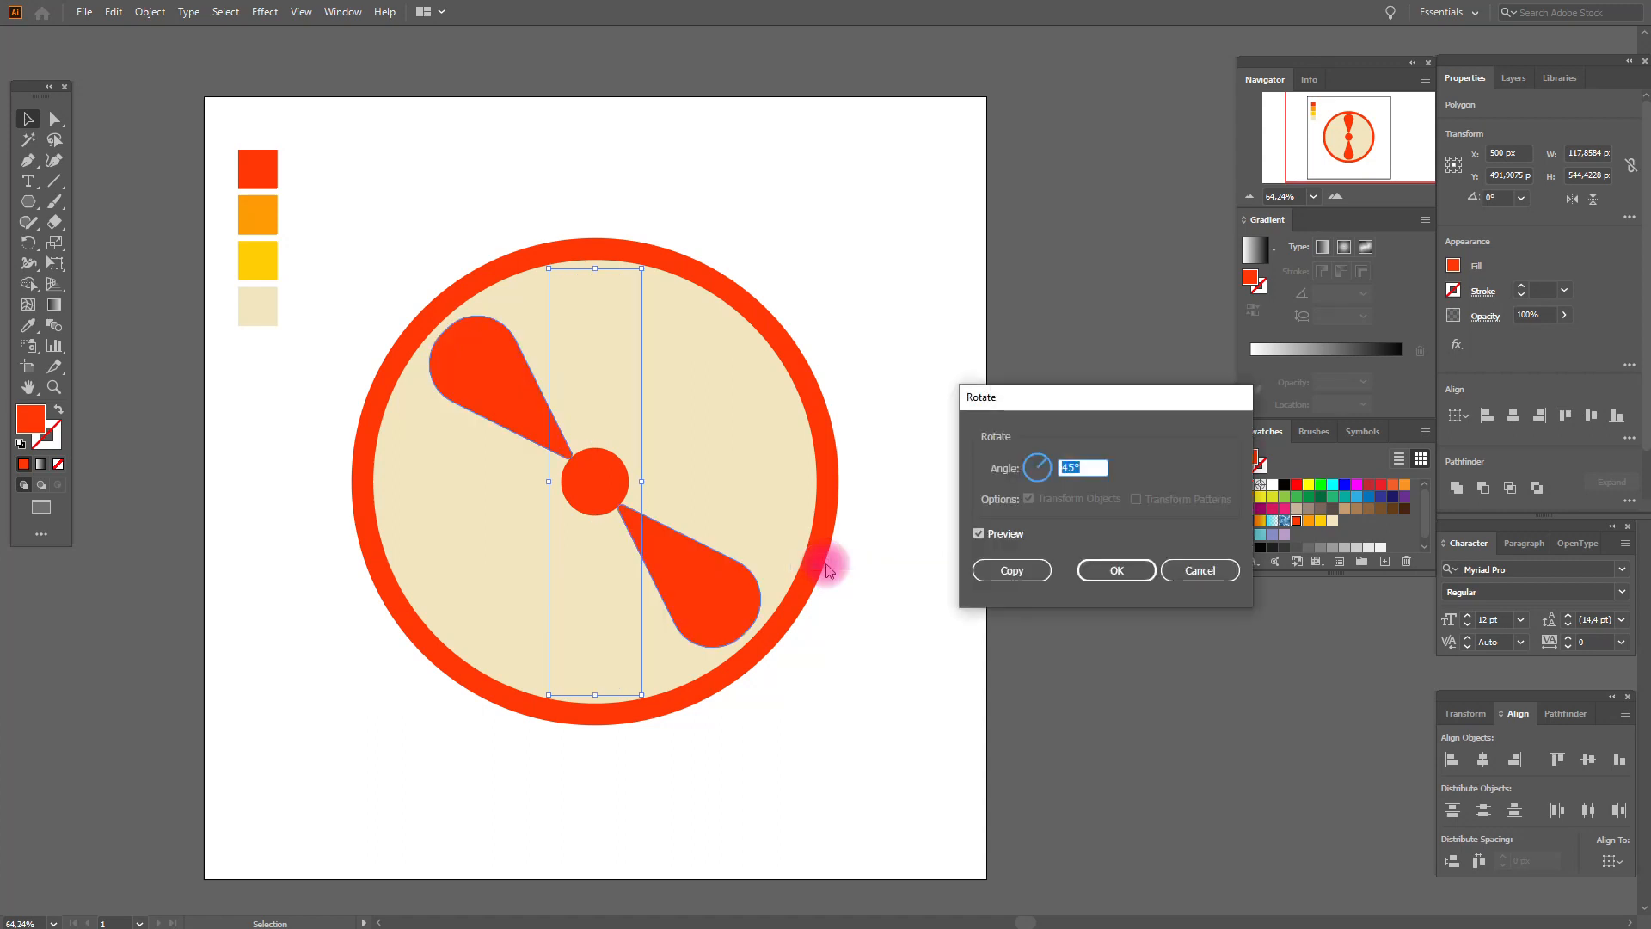
left_click(1019, 572)
key("ctrl+d")
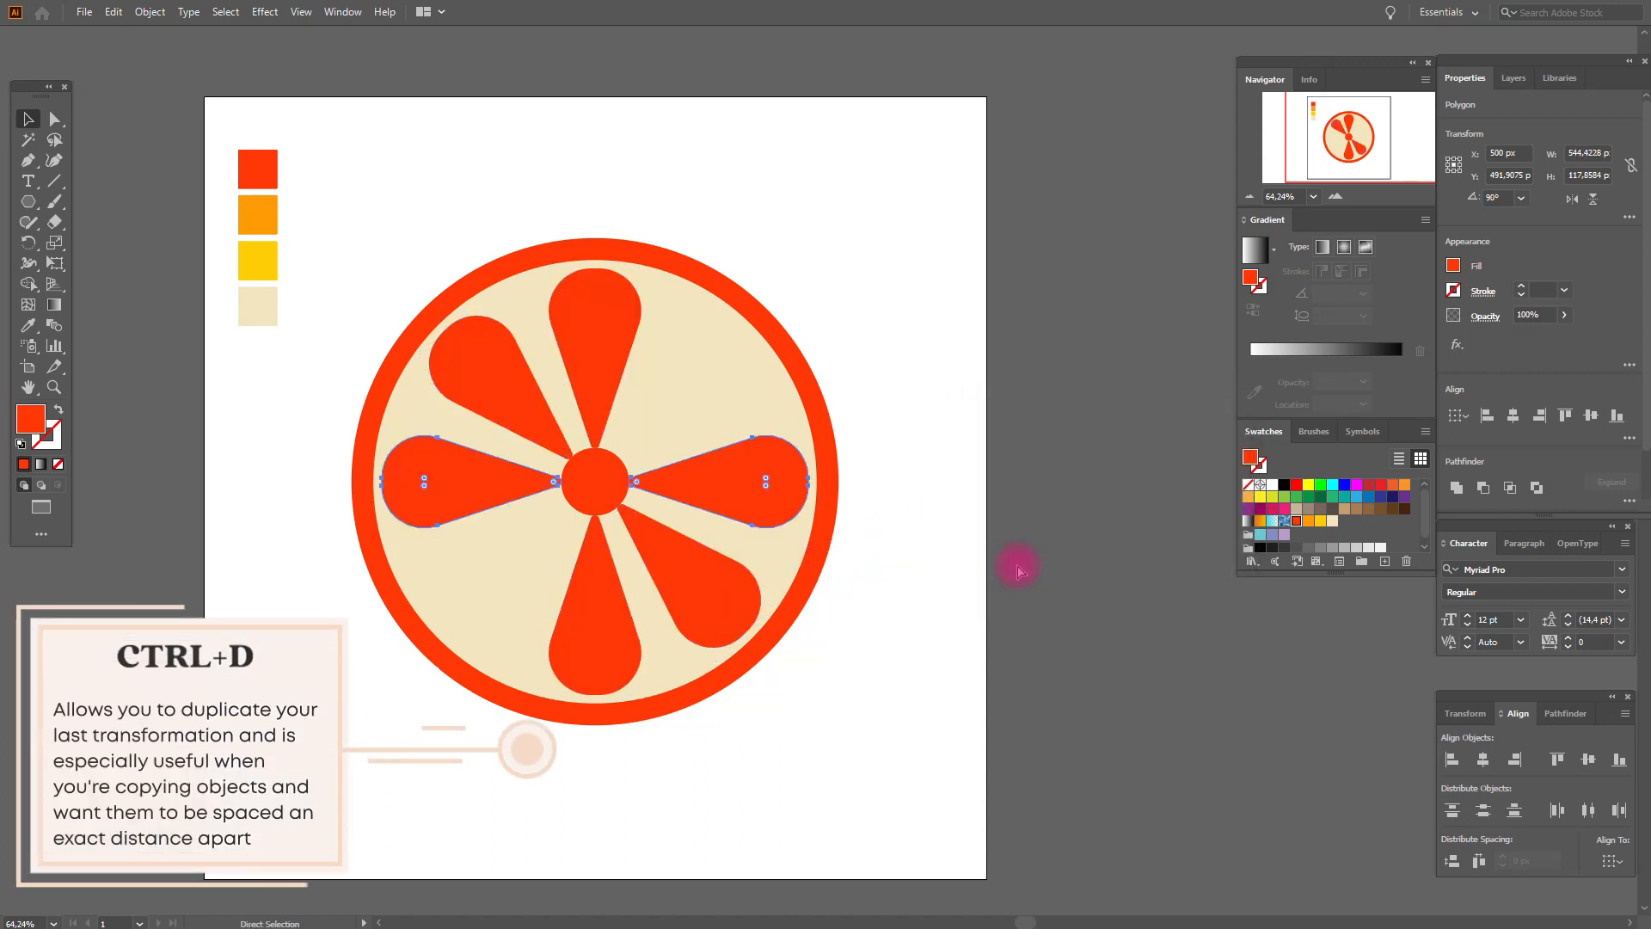
key("ctrl+d")
left_click(593, 479)
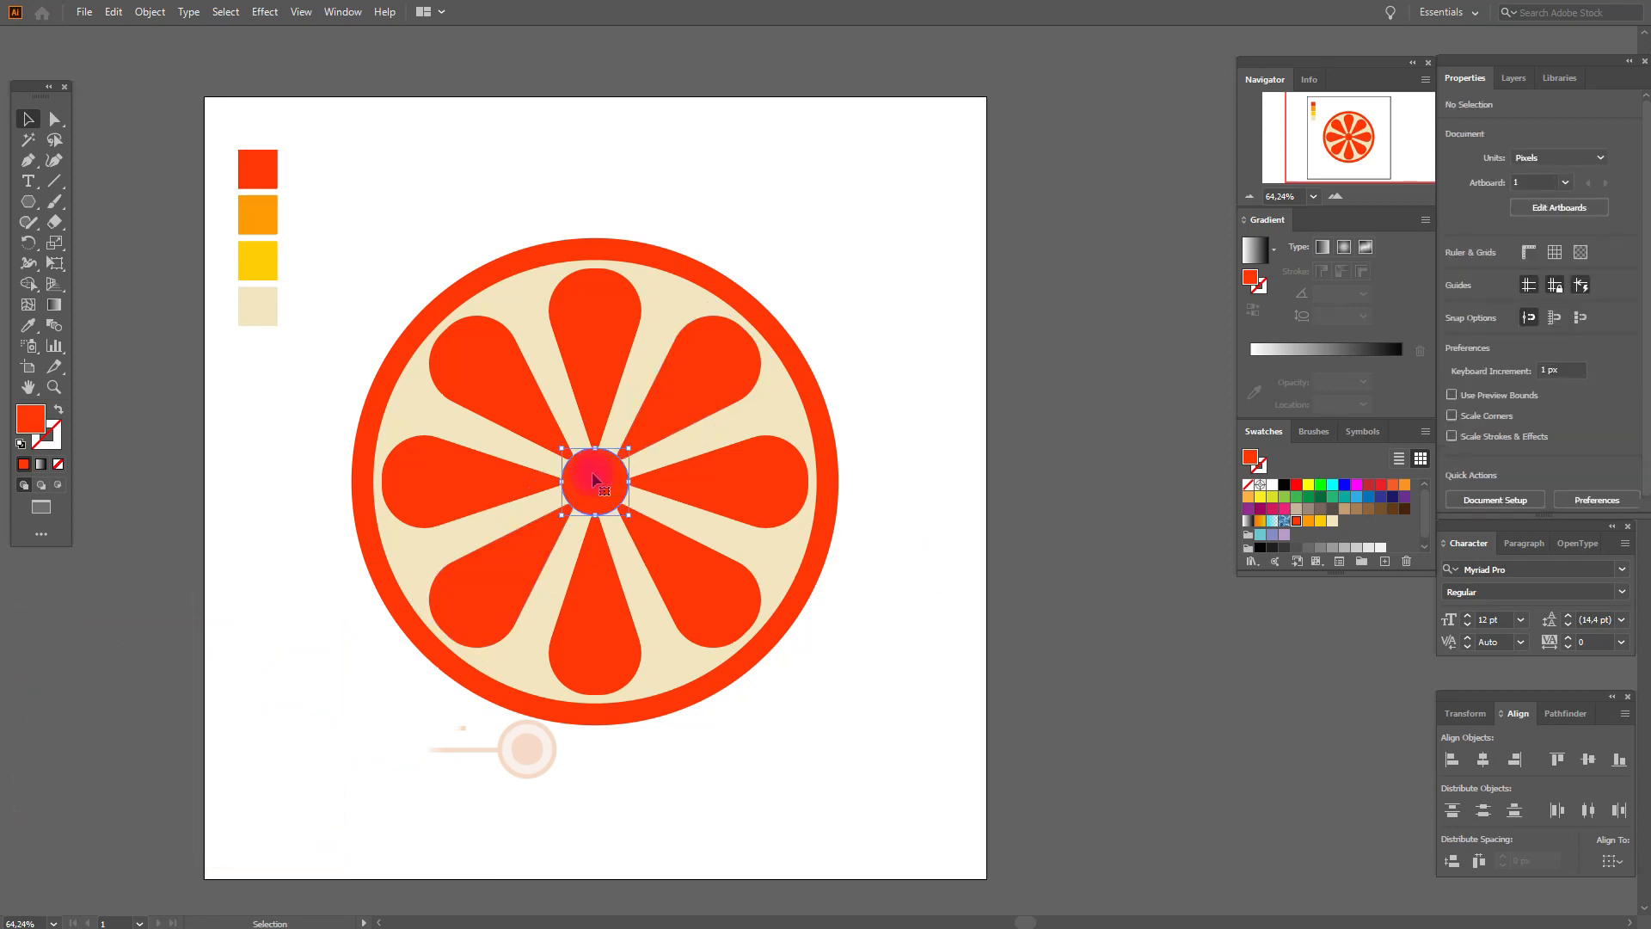
key("Delete")
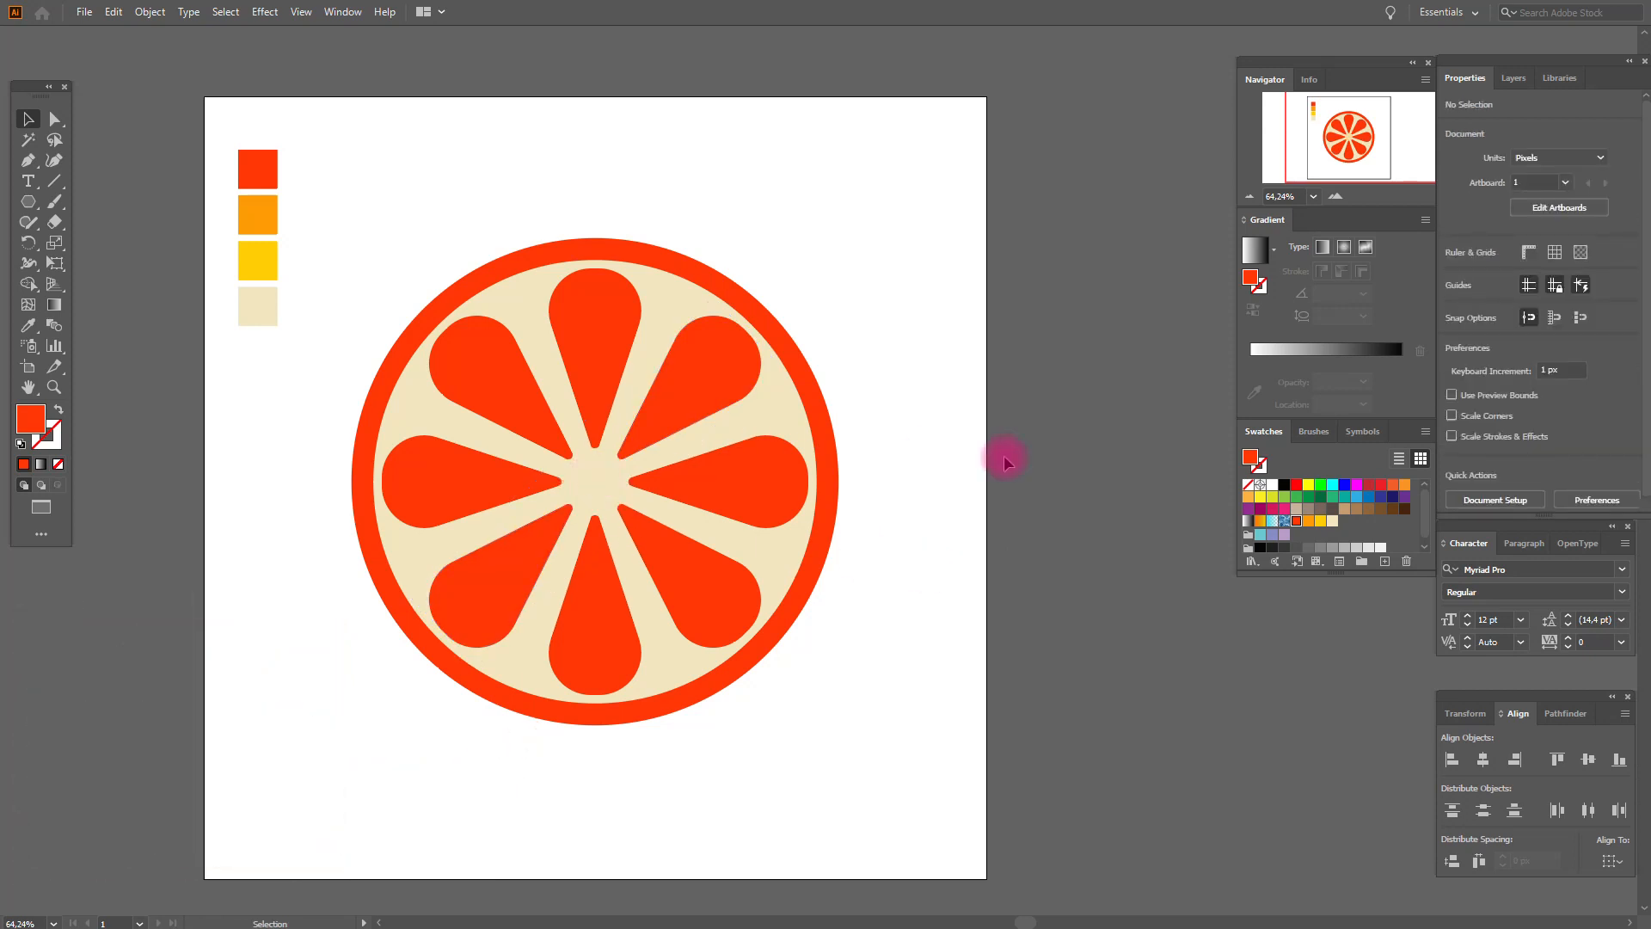
- Fill the outer rind circle with a linear gradient running from the palette's yellow through orange to red
left_click(823, 395)
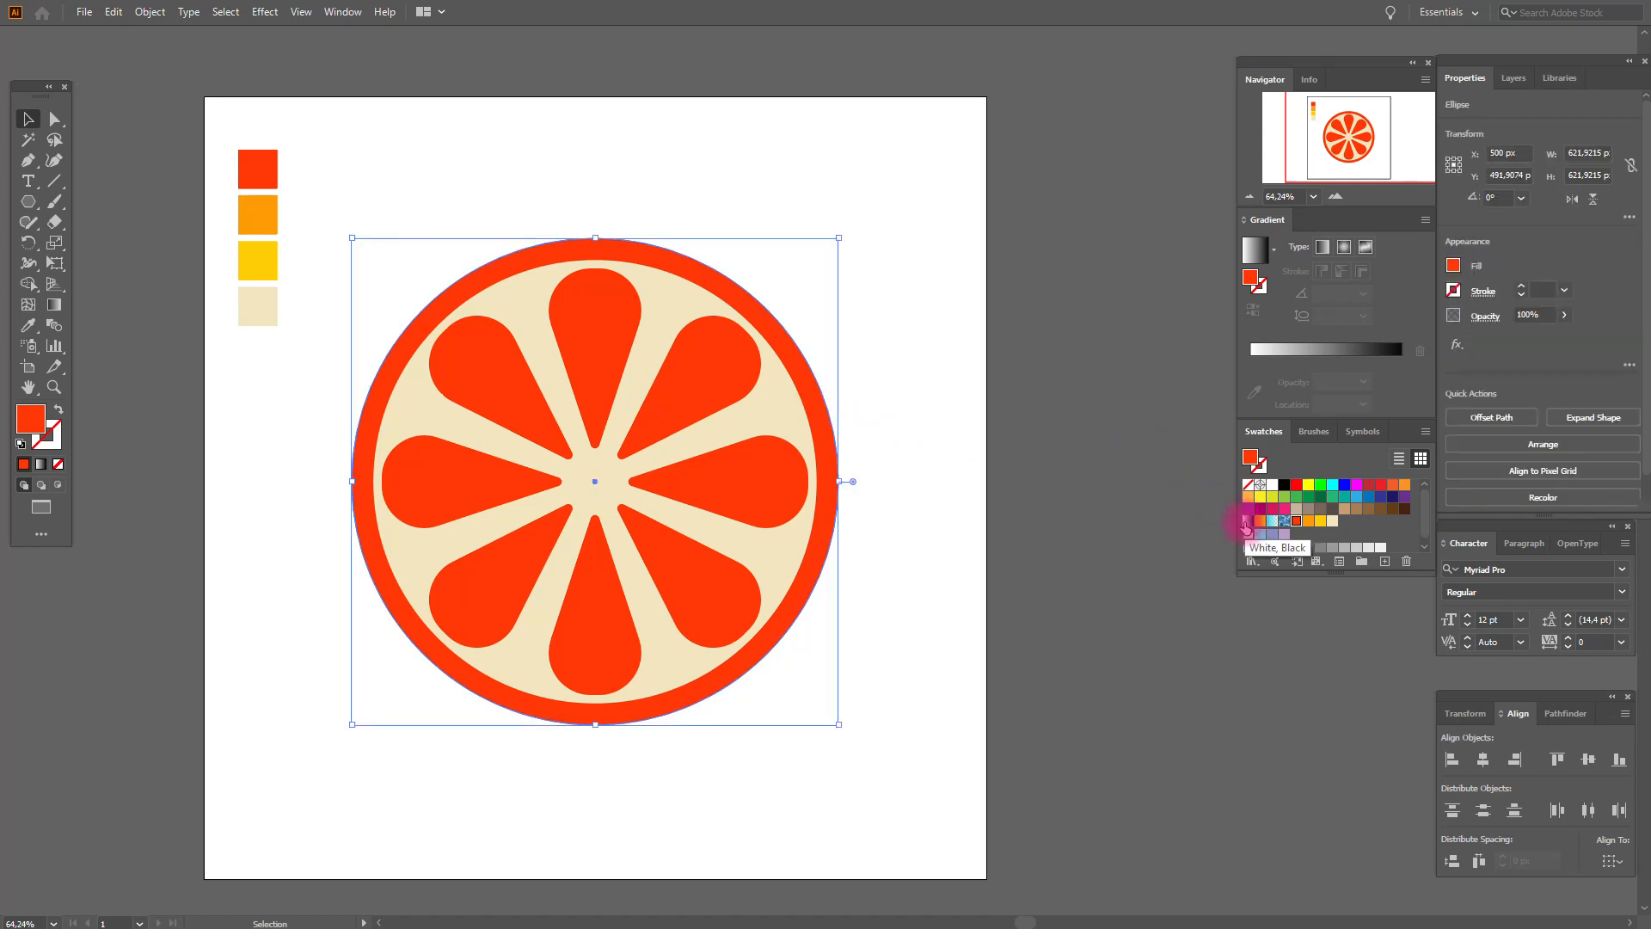
left_click(1246, 522)
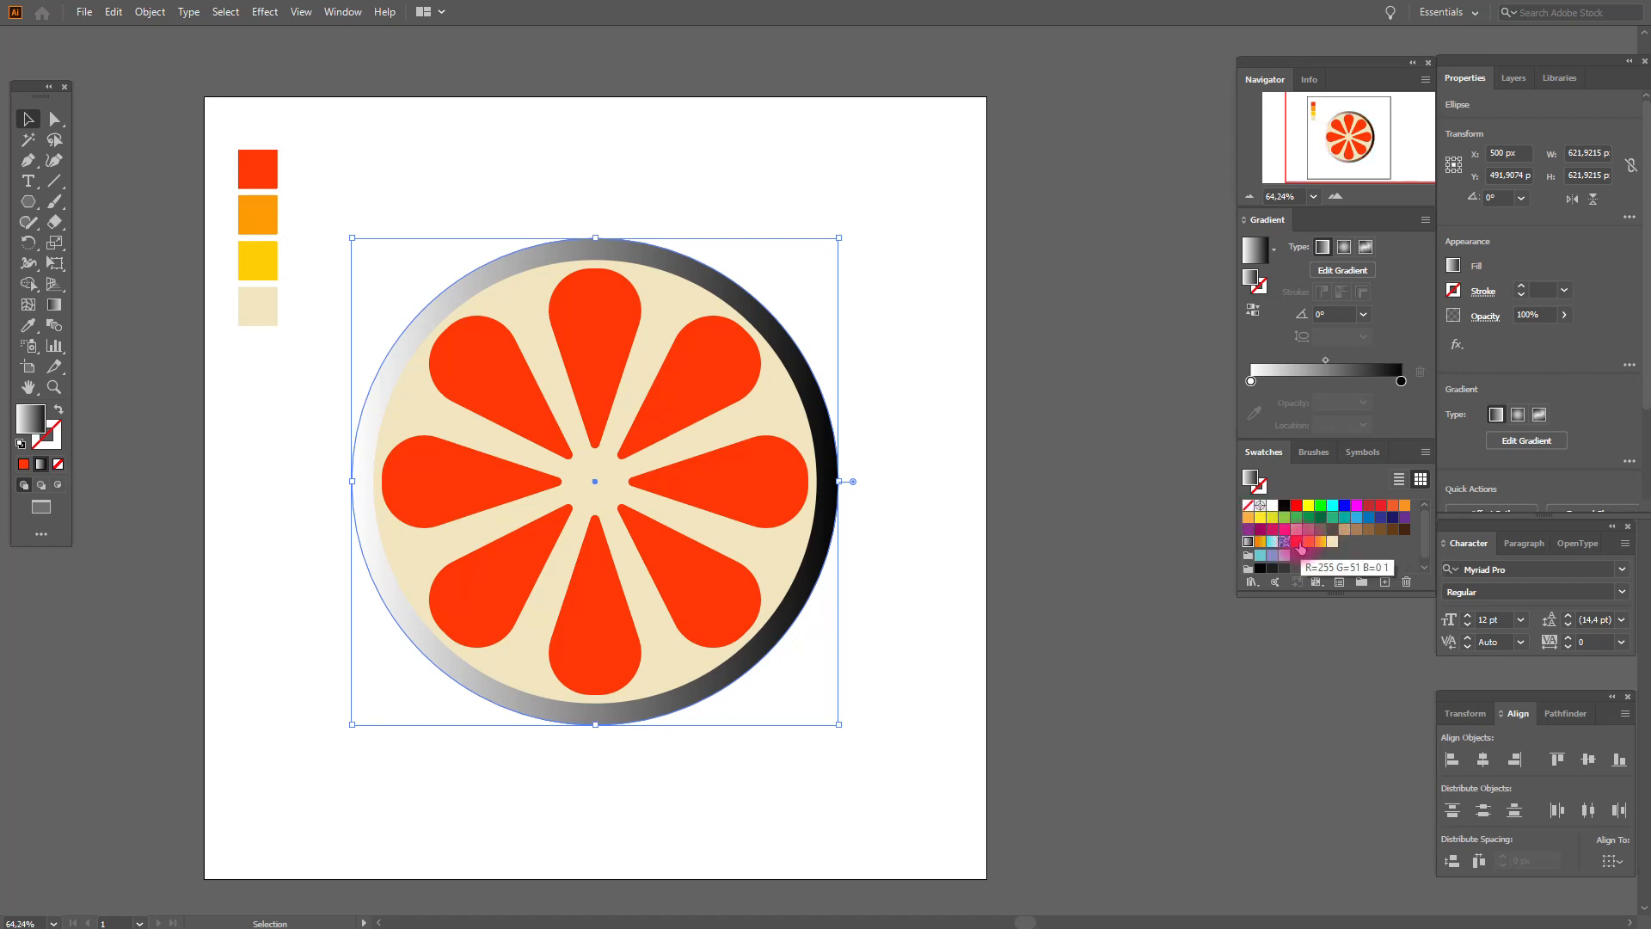
left_click_drag(1300, 547, 1402, 383)
left_click_drag(1305, 548, 1325, 379)
left_click_drag(1322, 547, 1251, 381)
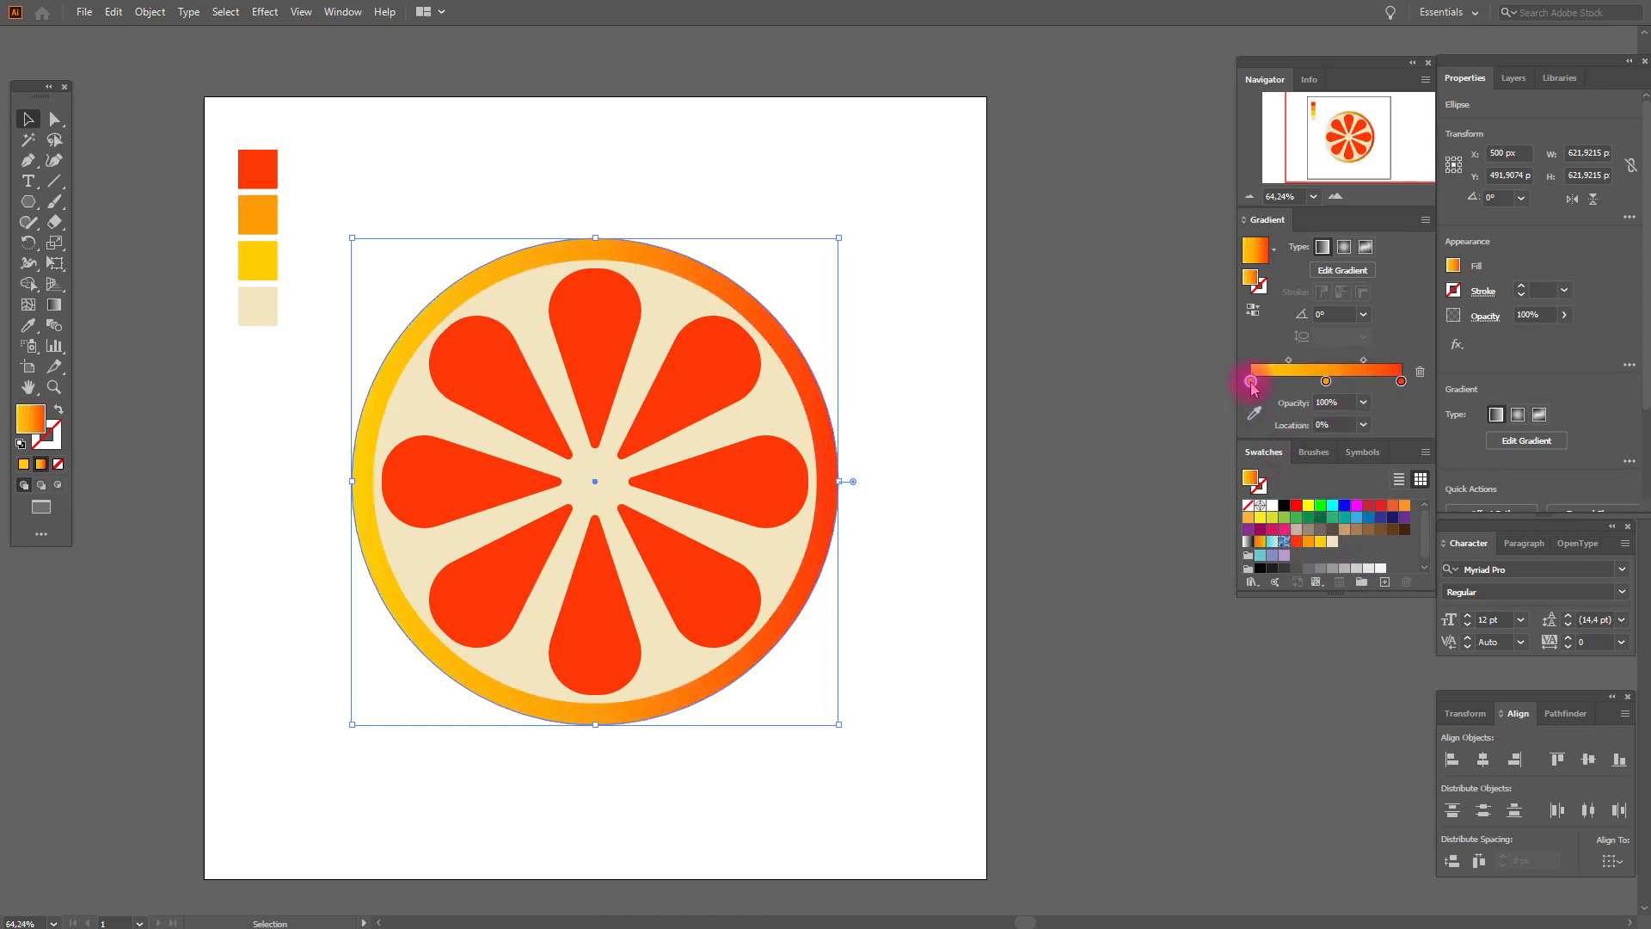
- Angle the rind's gradient diagonally from upper left toward the center at about -41° and shift its first midpoint to about 29%
left_click(53, 306)
mouse_move(381, 267)
left_mouse_down()
mouse_move(699, 552)
mouse_move(533, 407)
mouse_move(626, 468)
mouse_move(619, 503)
left_mouse_up()
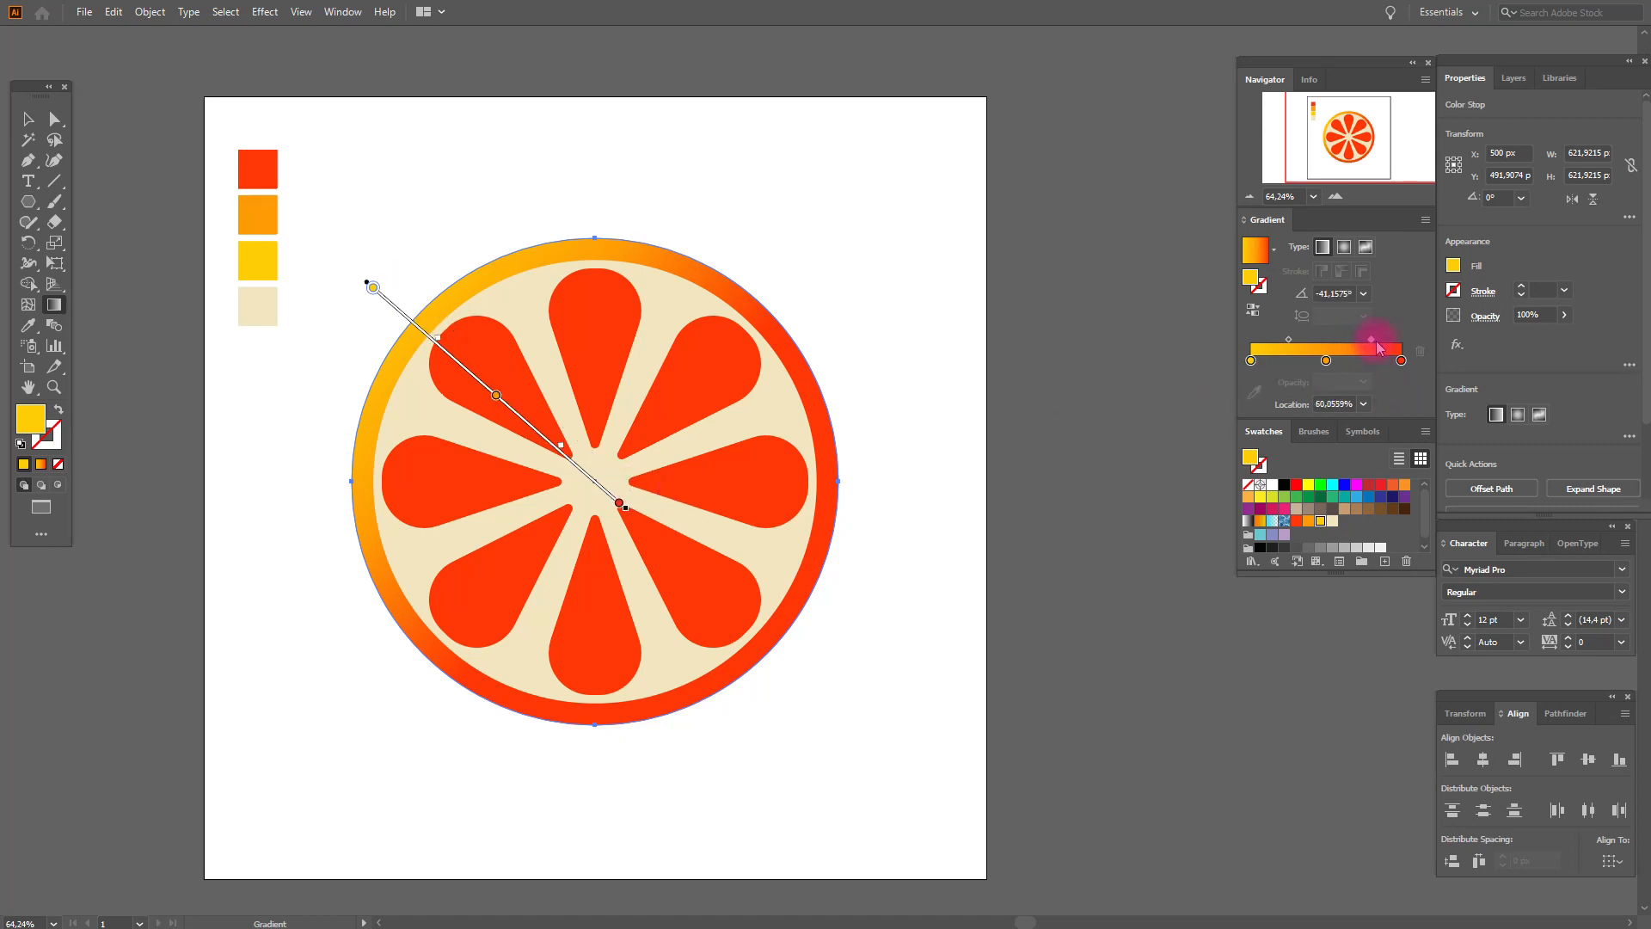
left_click_drag(1378, 348, 1365, 349)
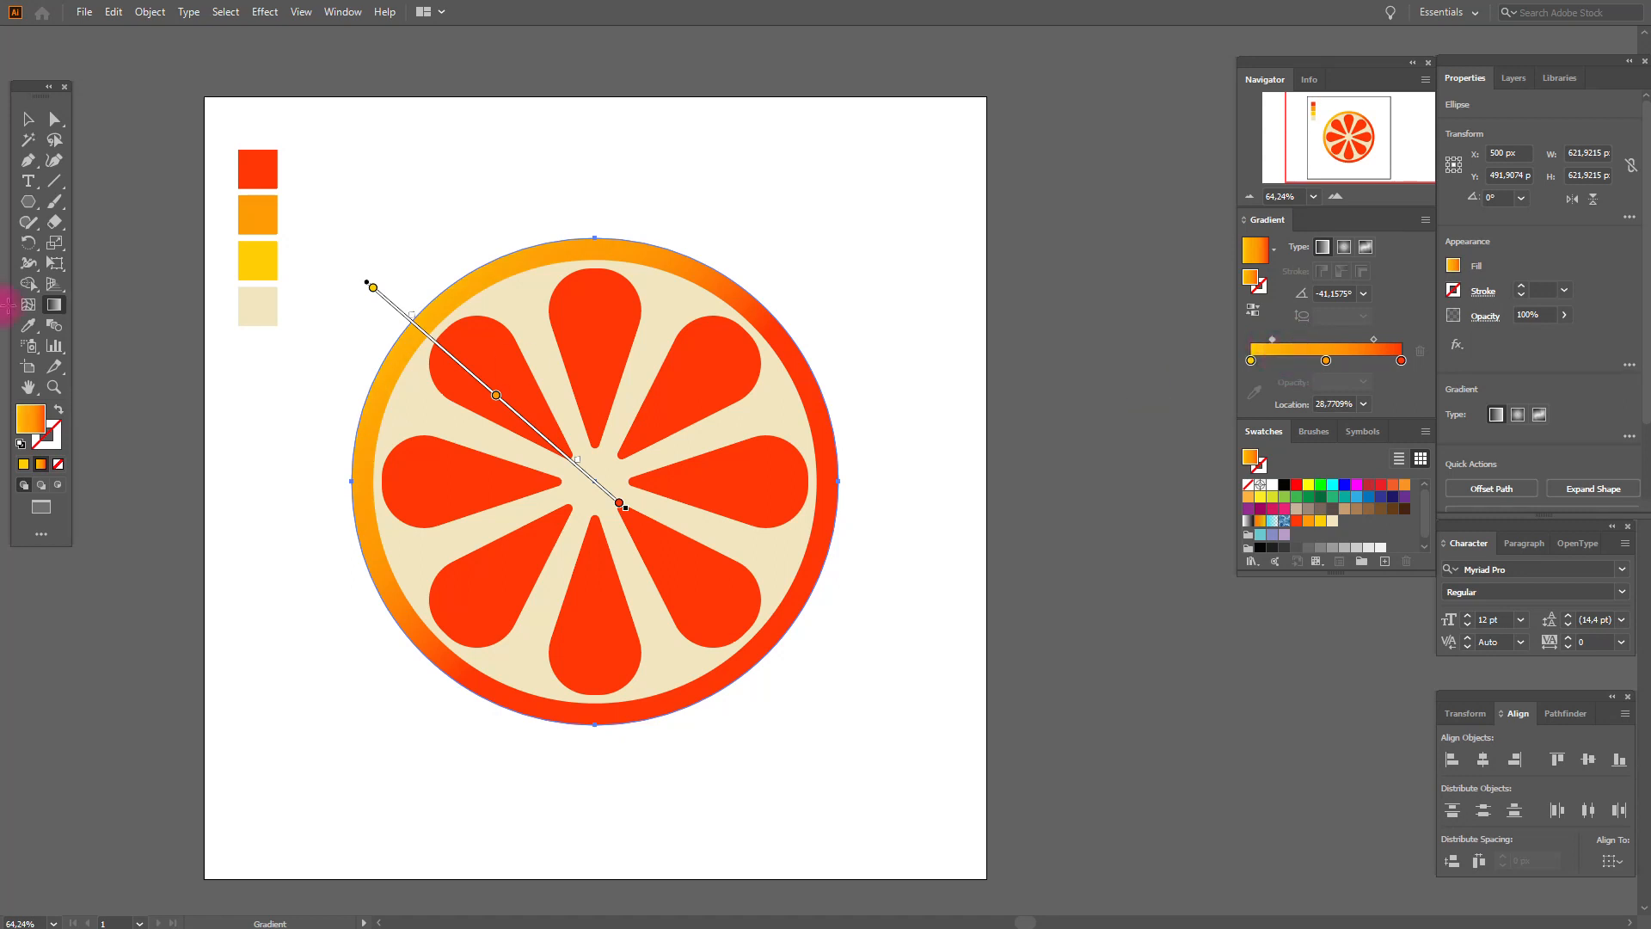
left_click_drag(544, 442, 564, 457)
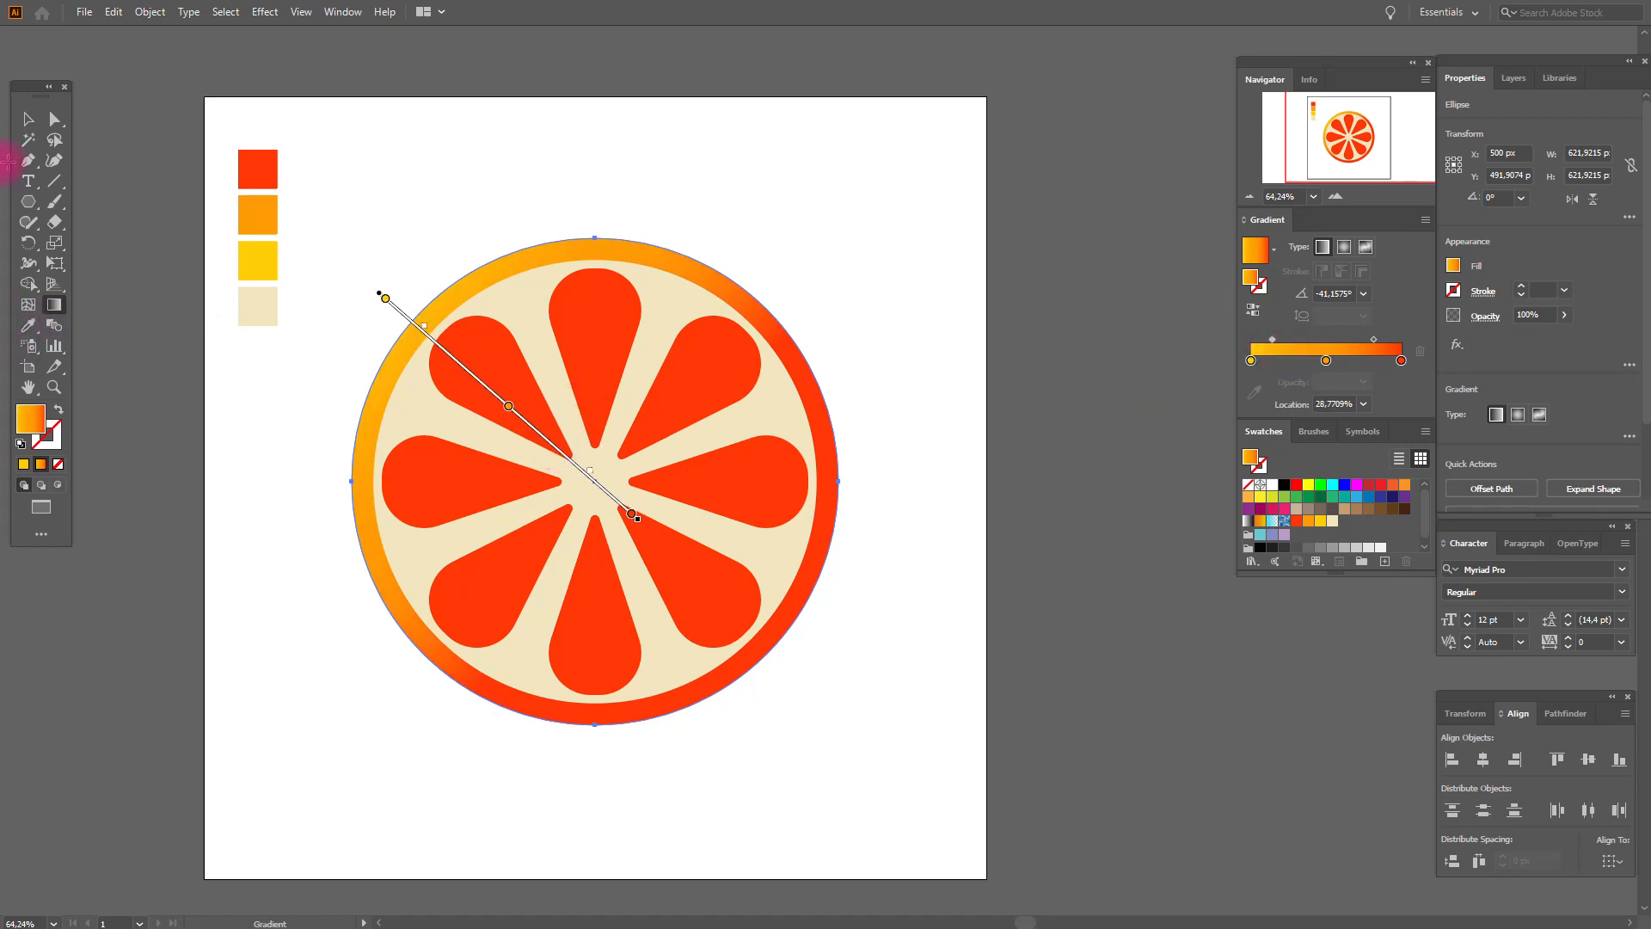
left_click(25, 123)
left_click(545, 174)
- Group the eight red teardrop segments
left_click(601, 306)
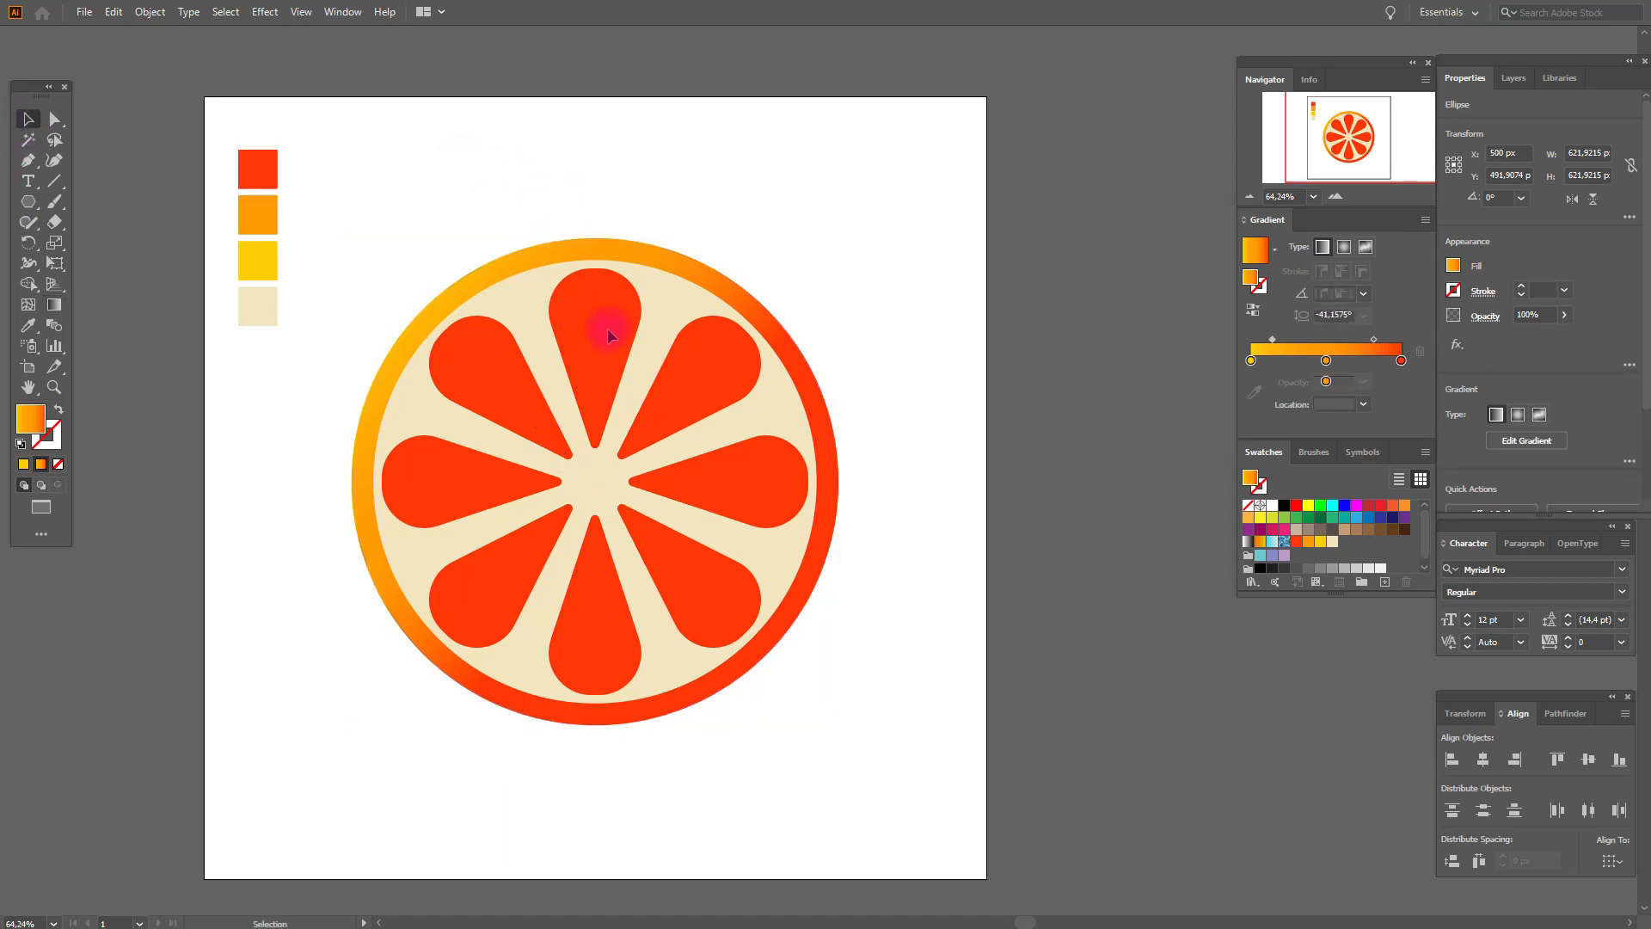
left_click(503, 378, "shift")
left_click(692, 371, "shift")
left_click(722, 475, "shift")
left_click(692, 574, "shift")
left_click(602, 612, "shift")
left_click(490, 597, "shift")
left_click(446, 505, "shift")
right_click(689, 485)
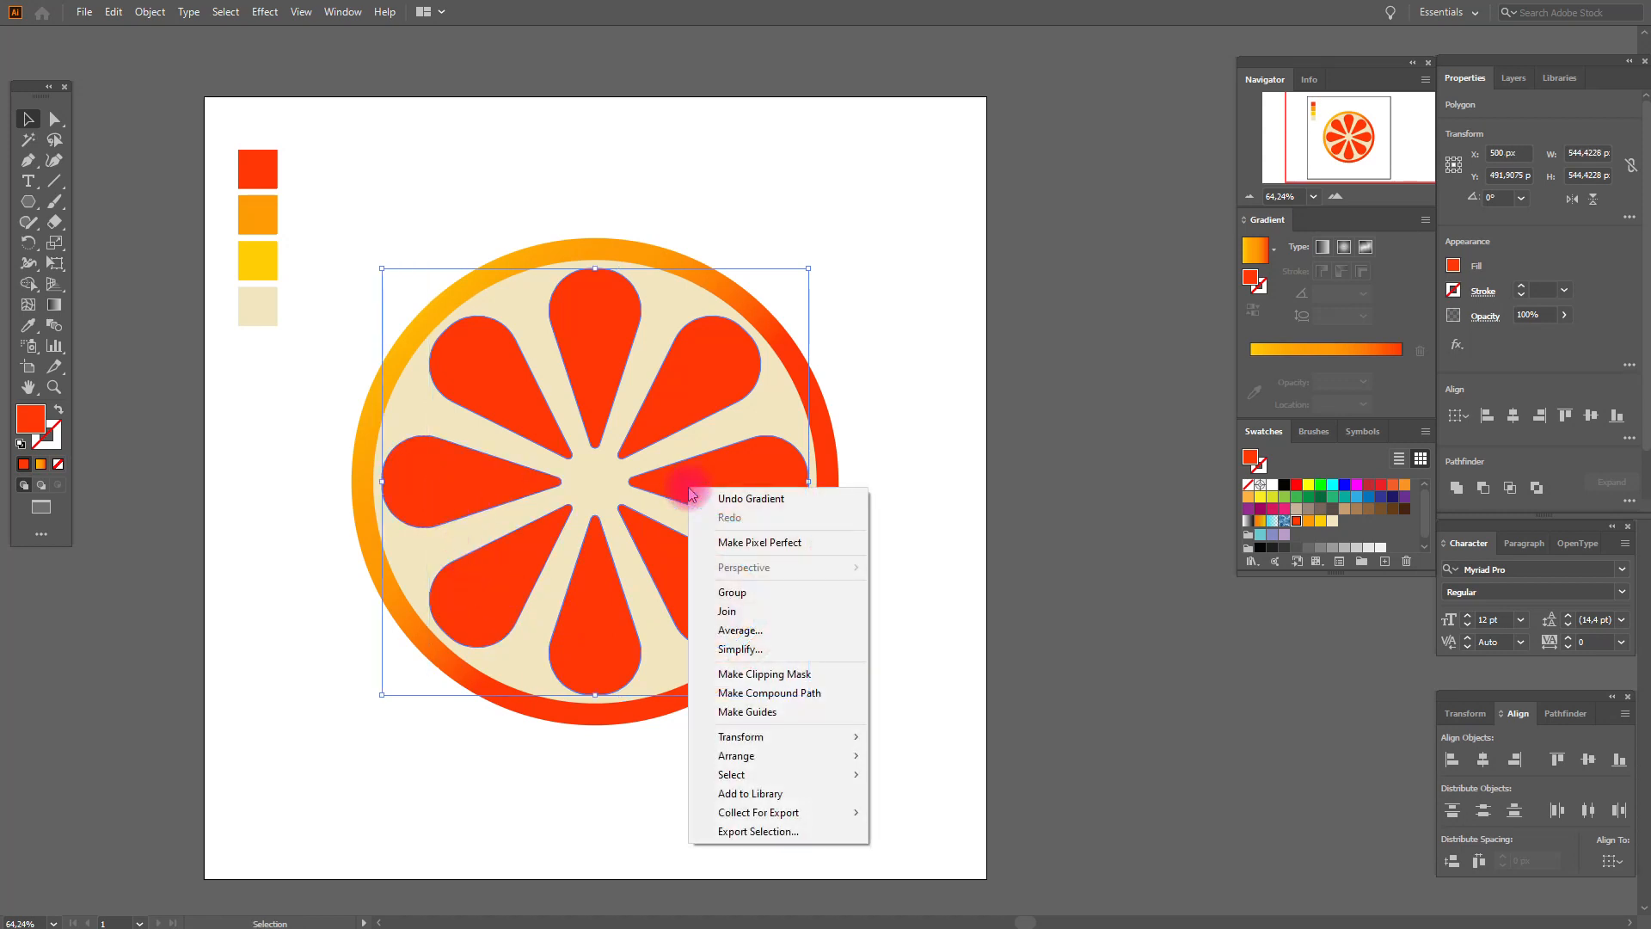
left_click(761, 593)
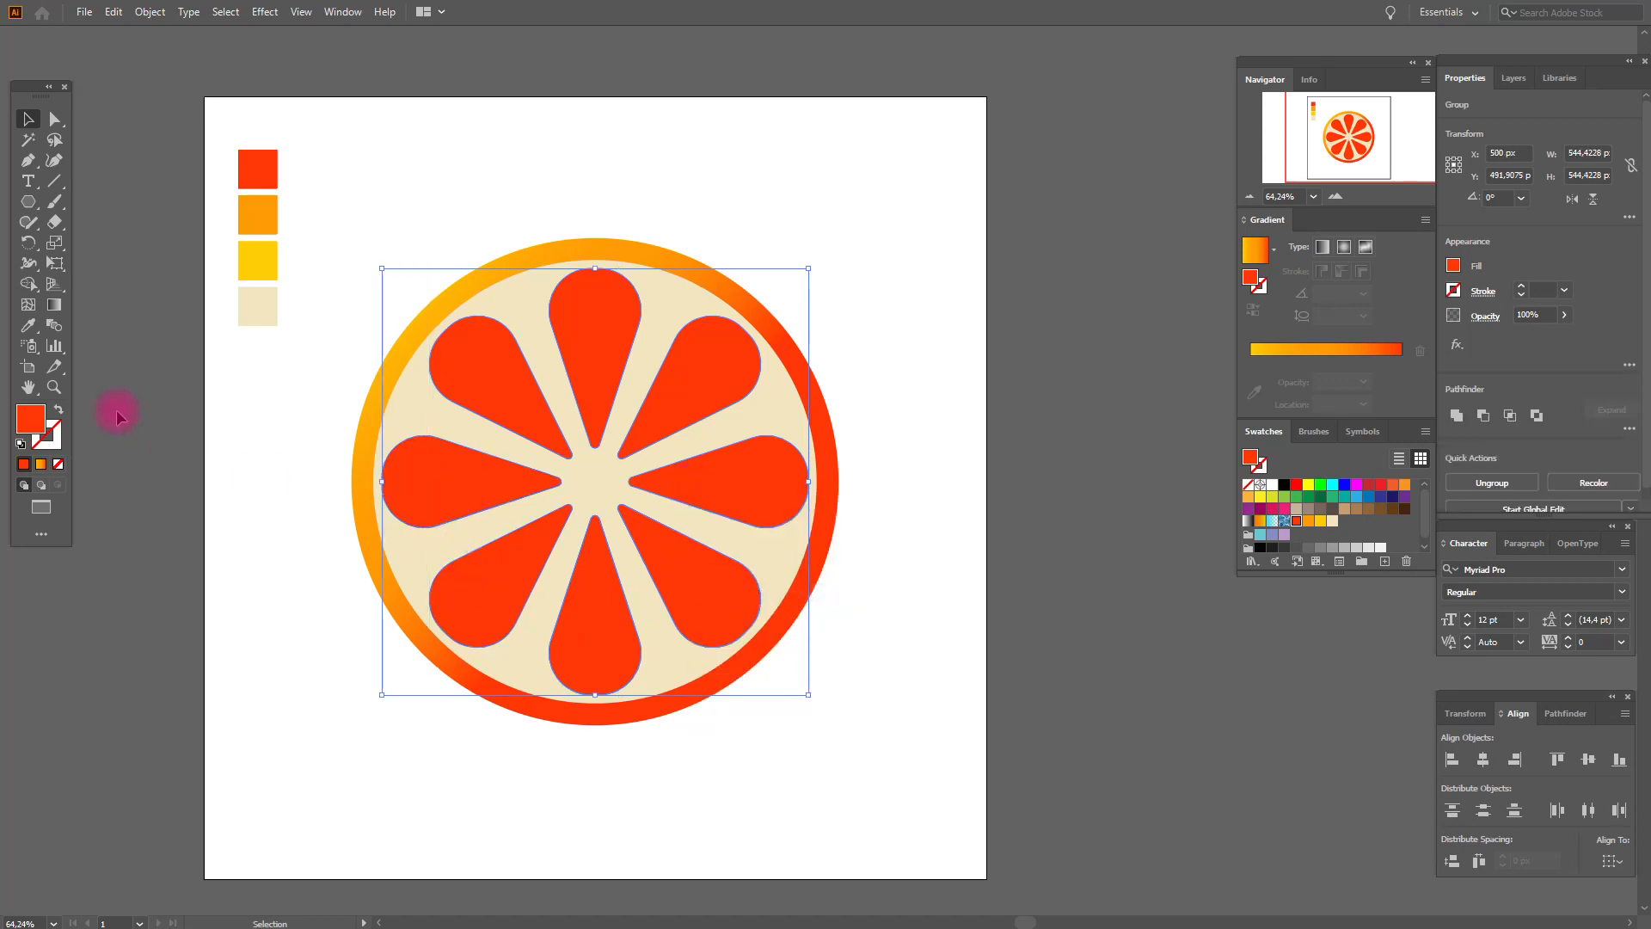
- Copy the rind's gradient onto the segment group and run it diagonally across the whole group at about -37°
left_click(29, 325)
left_click(438, 306)
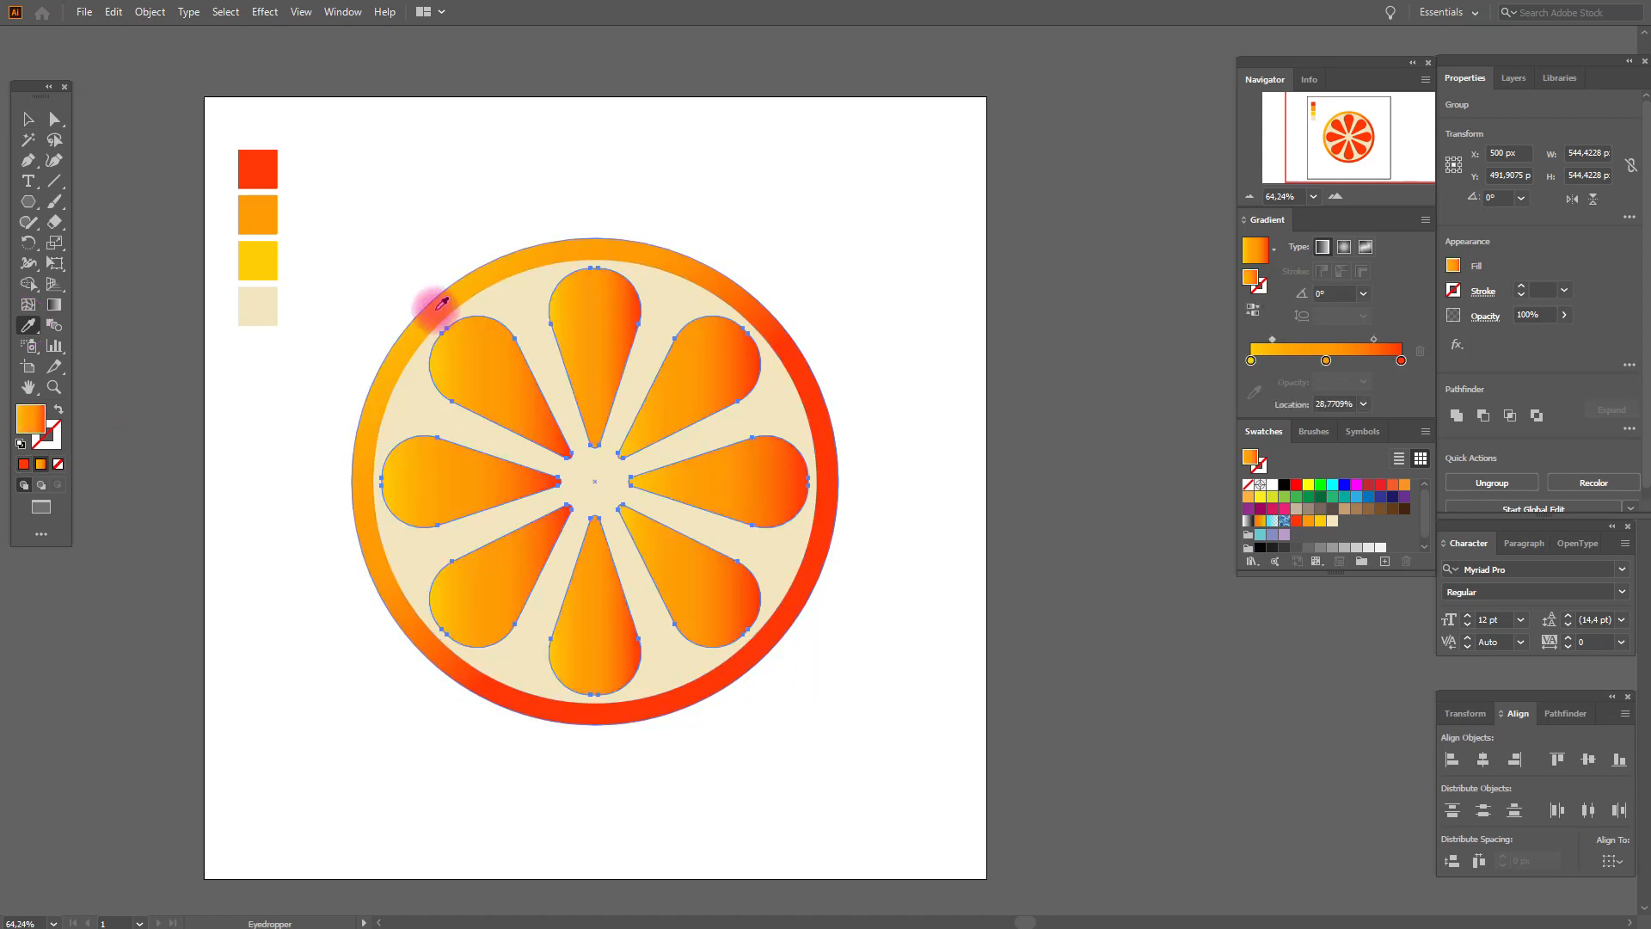
left_click(58, 310)
left_click_drag(322, 281, 645, 516)
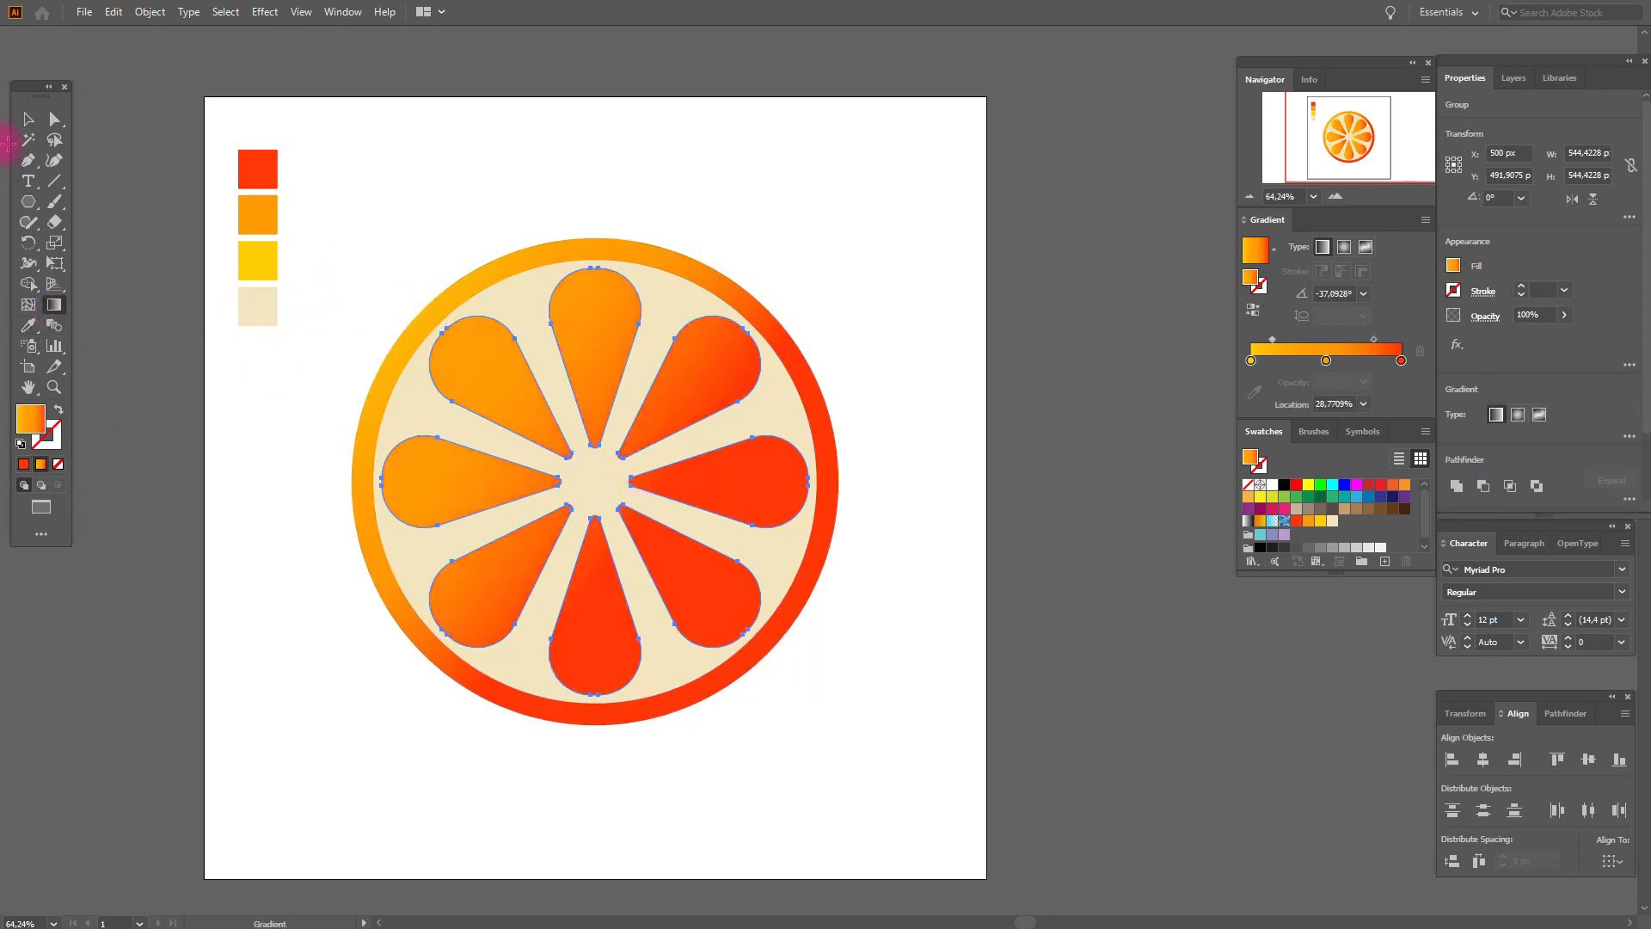
left_click(26, 125)
left_click(532, 196)
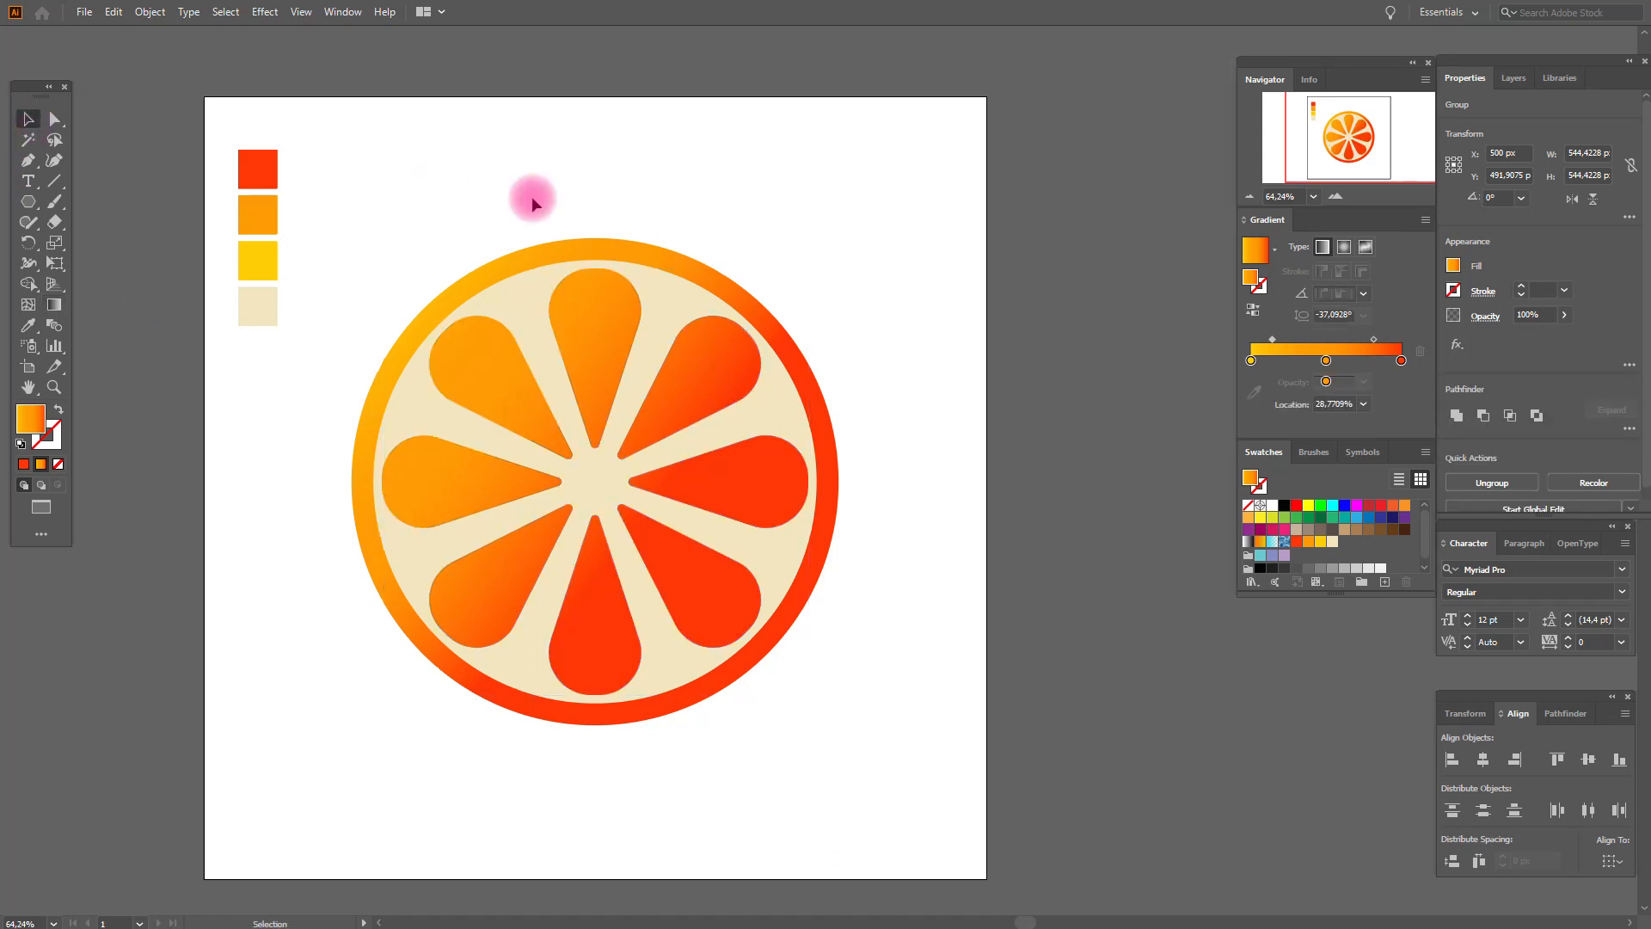
- Scatter small circles of varied sizes in the palette's cream over the inner tips of the segments
left_click(28, 325)
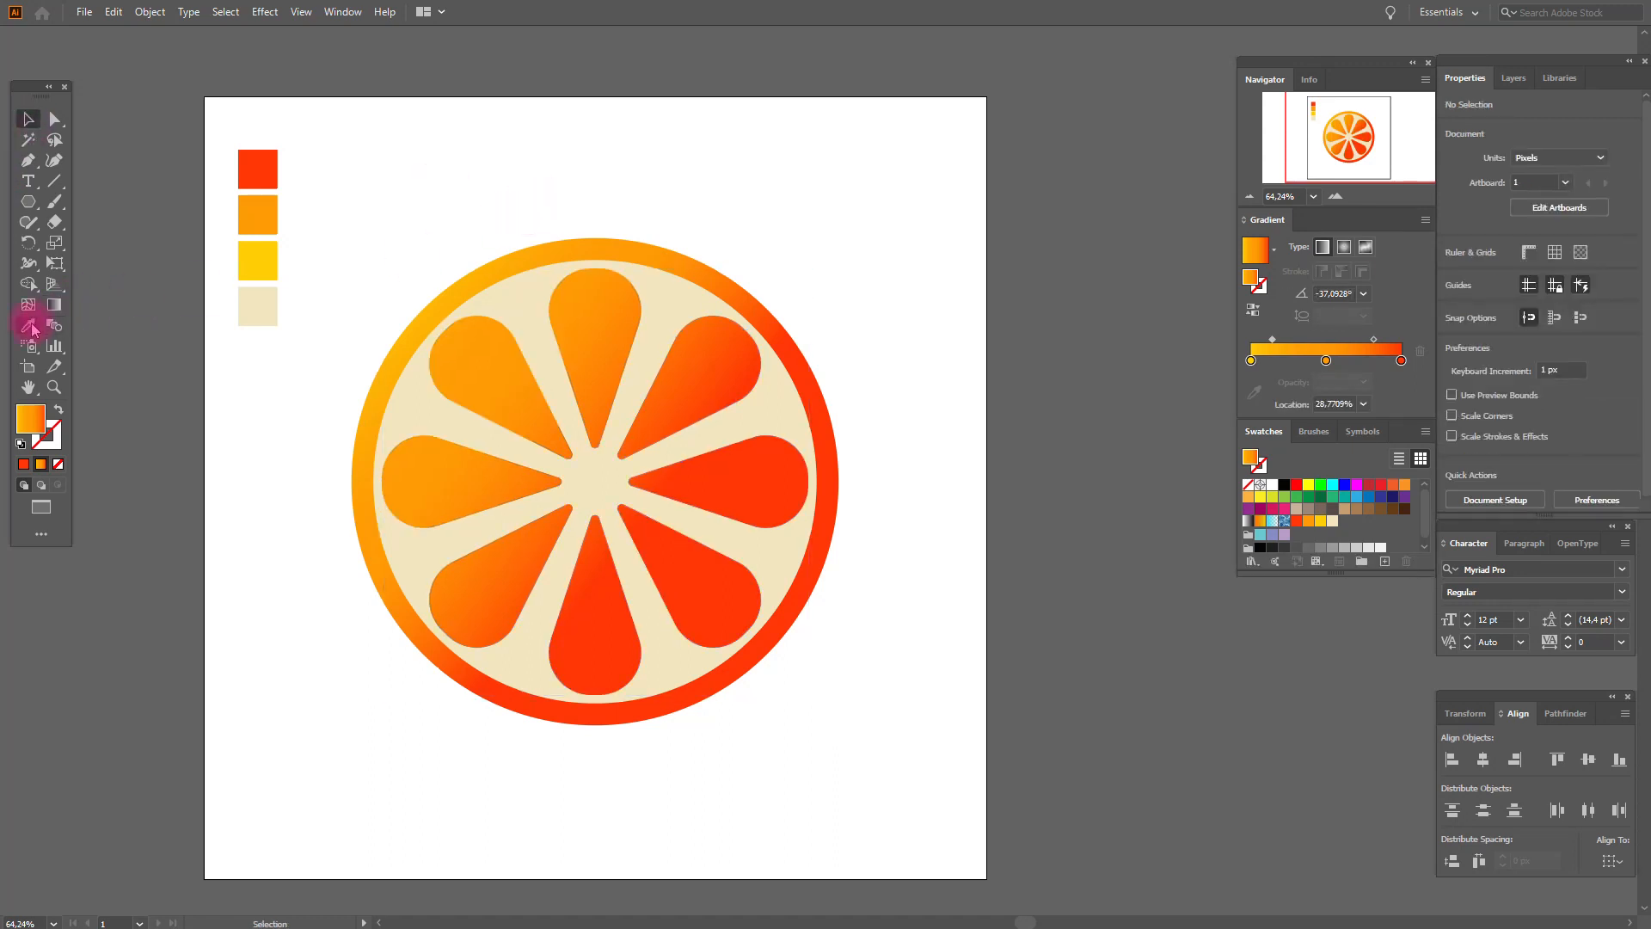
left_click(275, 320)
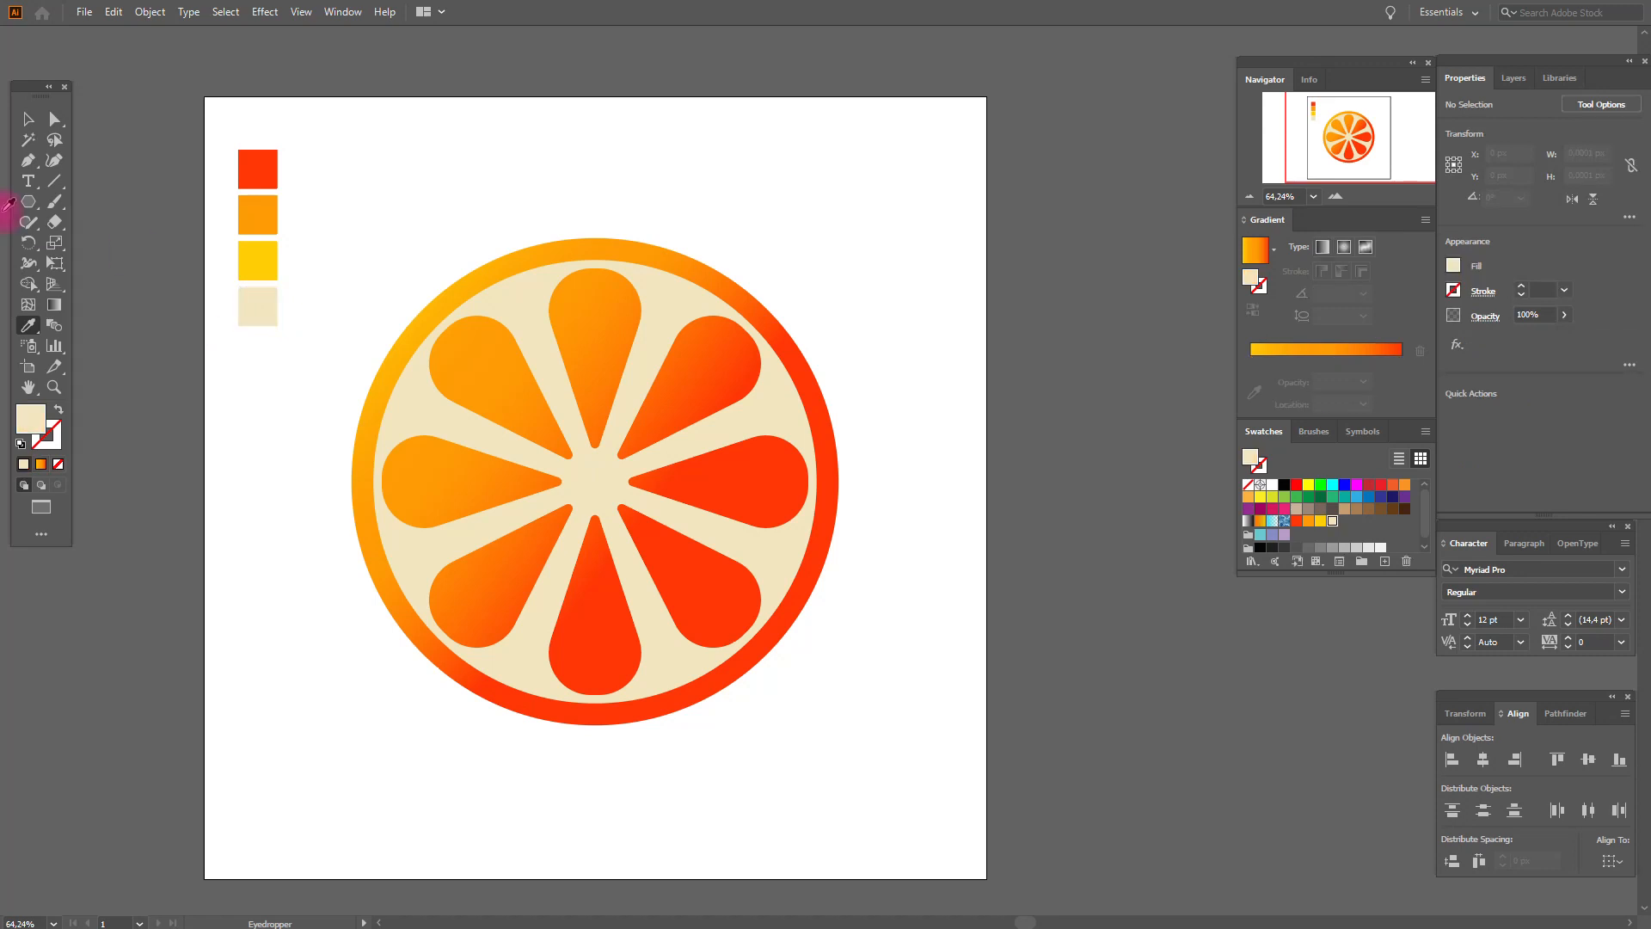
left_click_drag(28, 212, 121, 246)
mouse_move(486, 404)
left_mouse_down()
mouse_move(526, 417)
mouse_move(589, 388)
mouse_move(596, 415)
left_mouse_up()
left_click_drag(604, 382, 611, 389)
left_click_drag(637, 430, 657, 410)
left_click_drag(657, 419, 667, 488)
mouse_move(679, 466)
left_mouse_down()
mouse_move(687, 491)
mouse_move(645, 531)
left_mouse_up()
left_click_drag(644, 540, 666, 541)
left_click_drag(594, 539, 605, 550)
mouse_move(587, 560)
left_mouse_down()
mouse_move(600, 573)
mouse_move(596, 536)
left_mouse_up()
left_click_drag(540, 517, 556, 543)
left_click_drag(502, 465, 517, 496)
left_click_drag(530, 472, 545, 487)
left_click(32, 120)
left_click(655, 406)
left_click_drag(657, 410, 593, 392)
left_click(587, 383)
left_click(860, 396)
- Set the blending mode of all the small cream dots to Soft Light
left_click_drag(412, 192, 825, 619)
left_click_drag(521, 184, 645, 307)
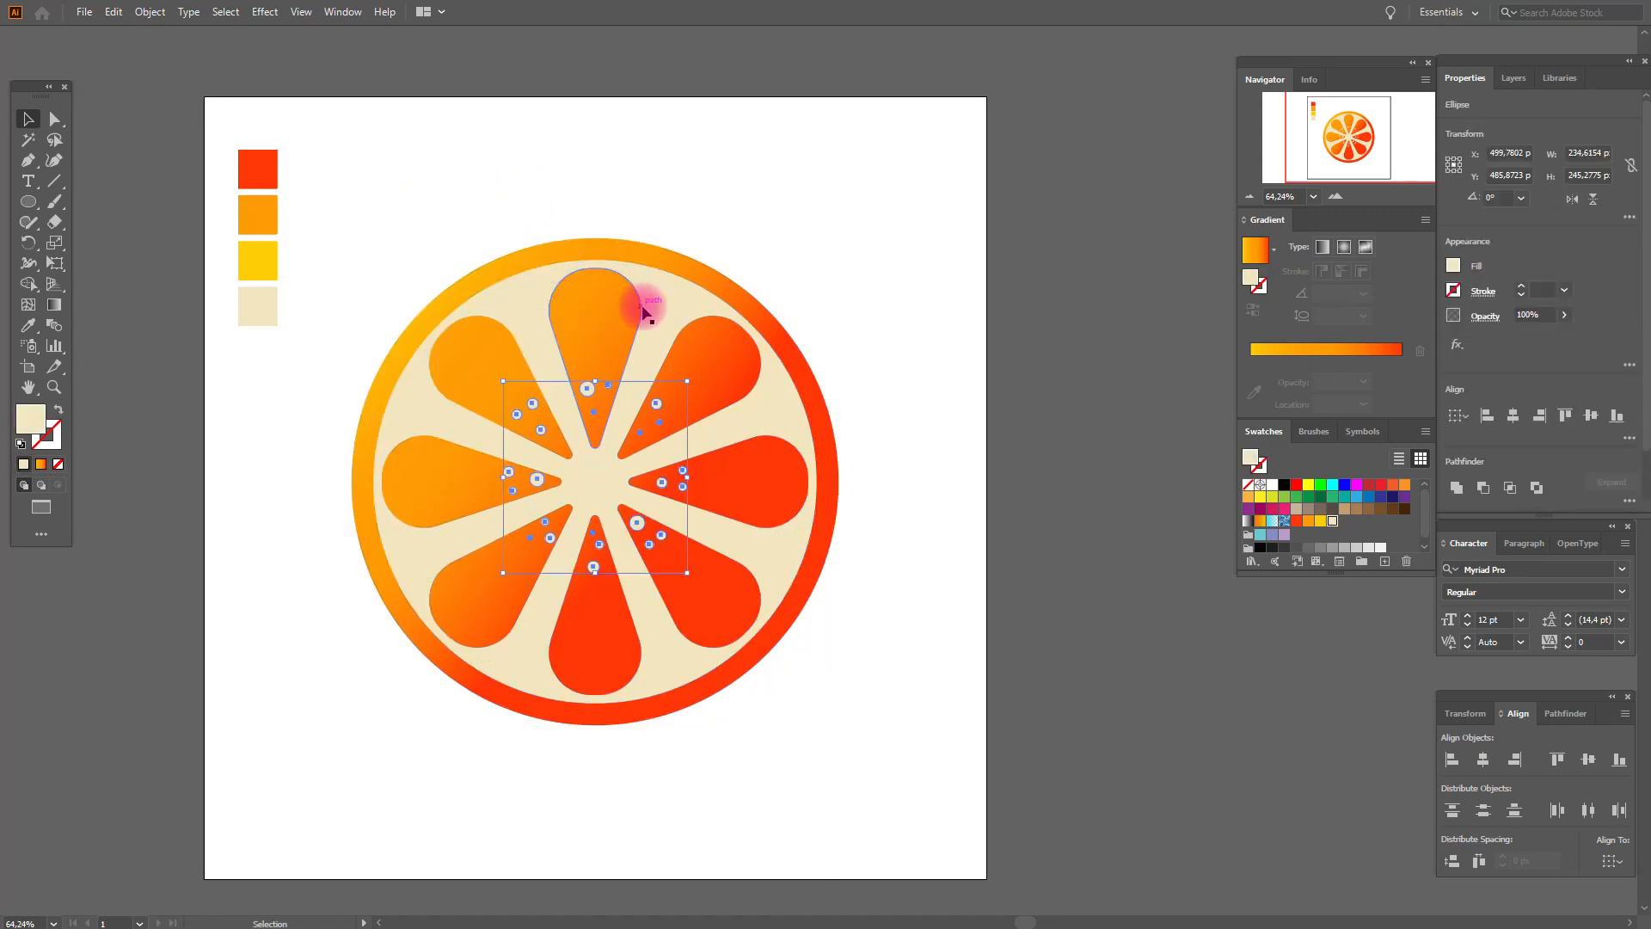
left_click(1480, 318)
left_click(1380, 346)
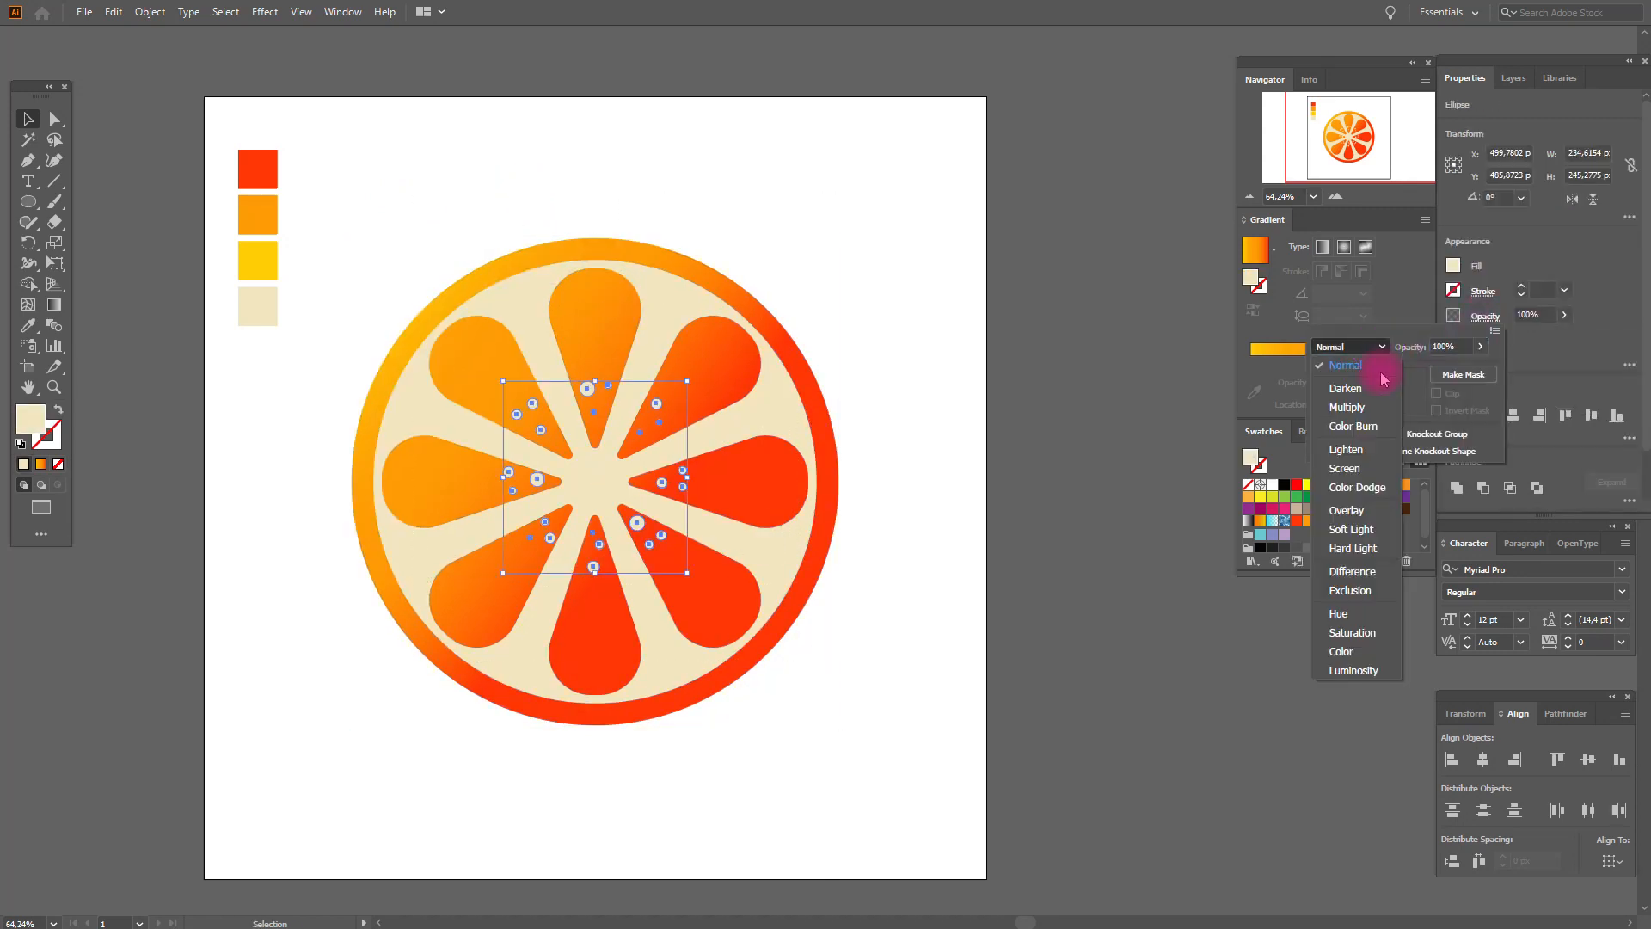
left_click(1370, 534)
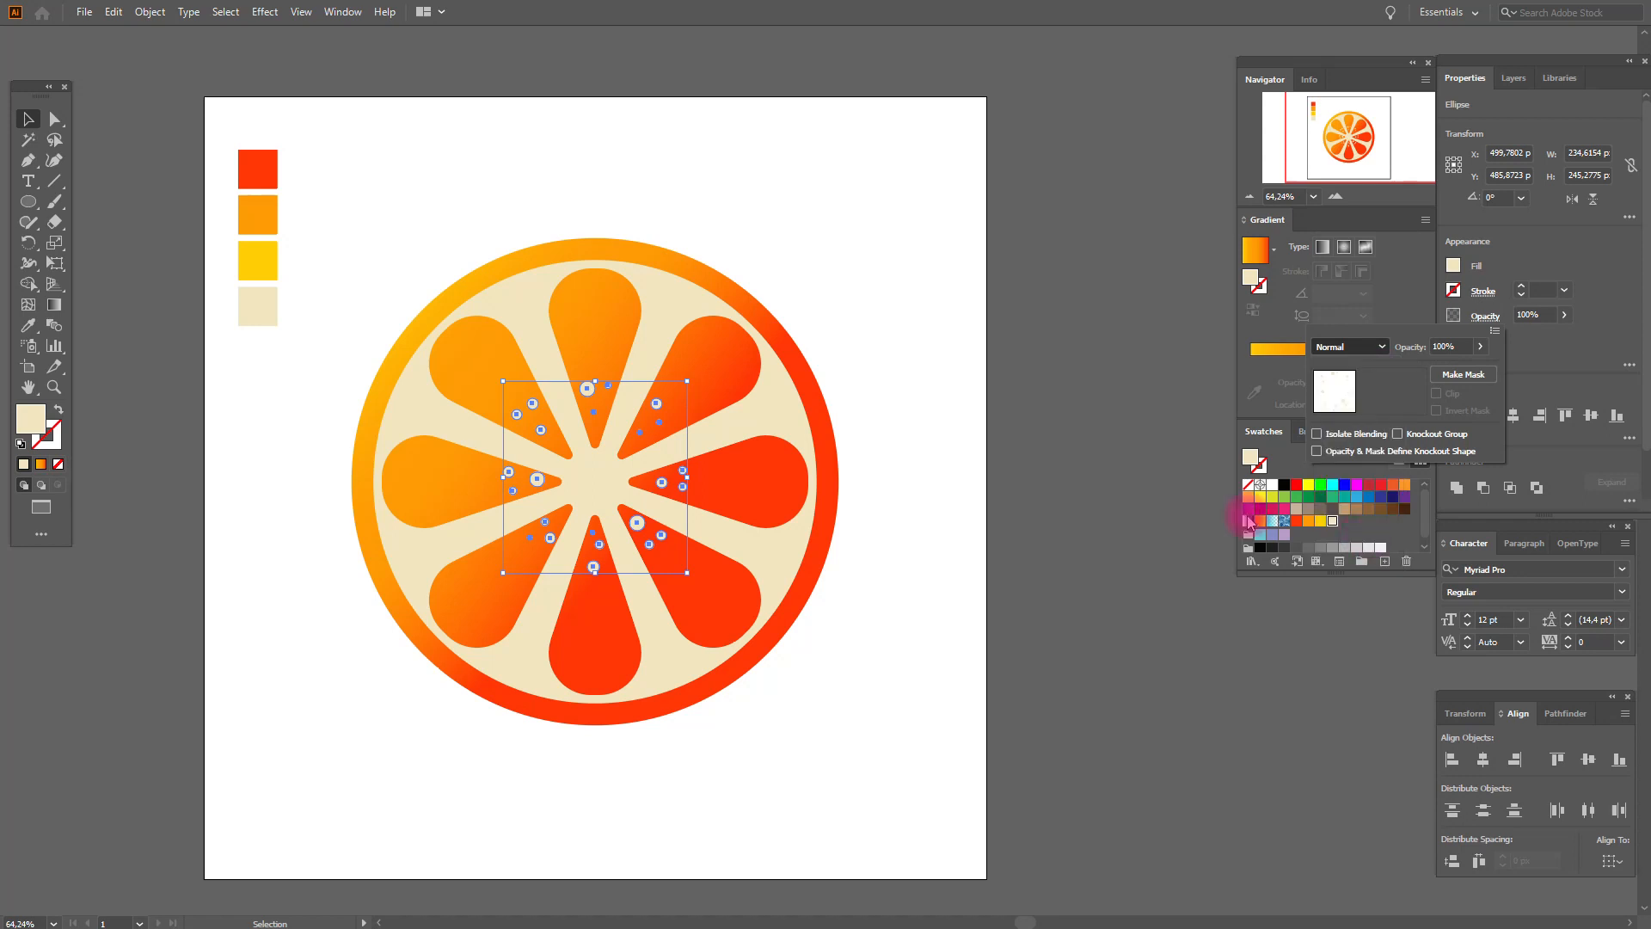
left_click(939, 444)
left_click(937, 443)
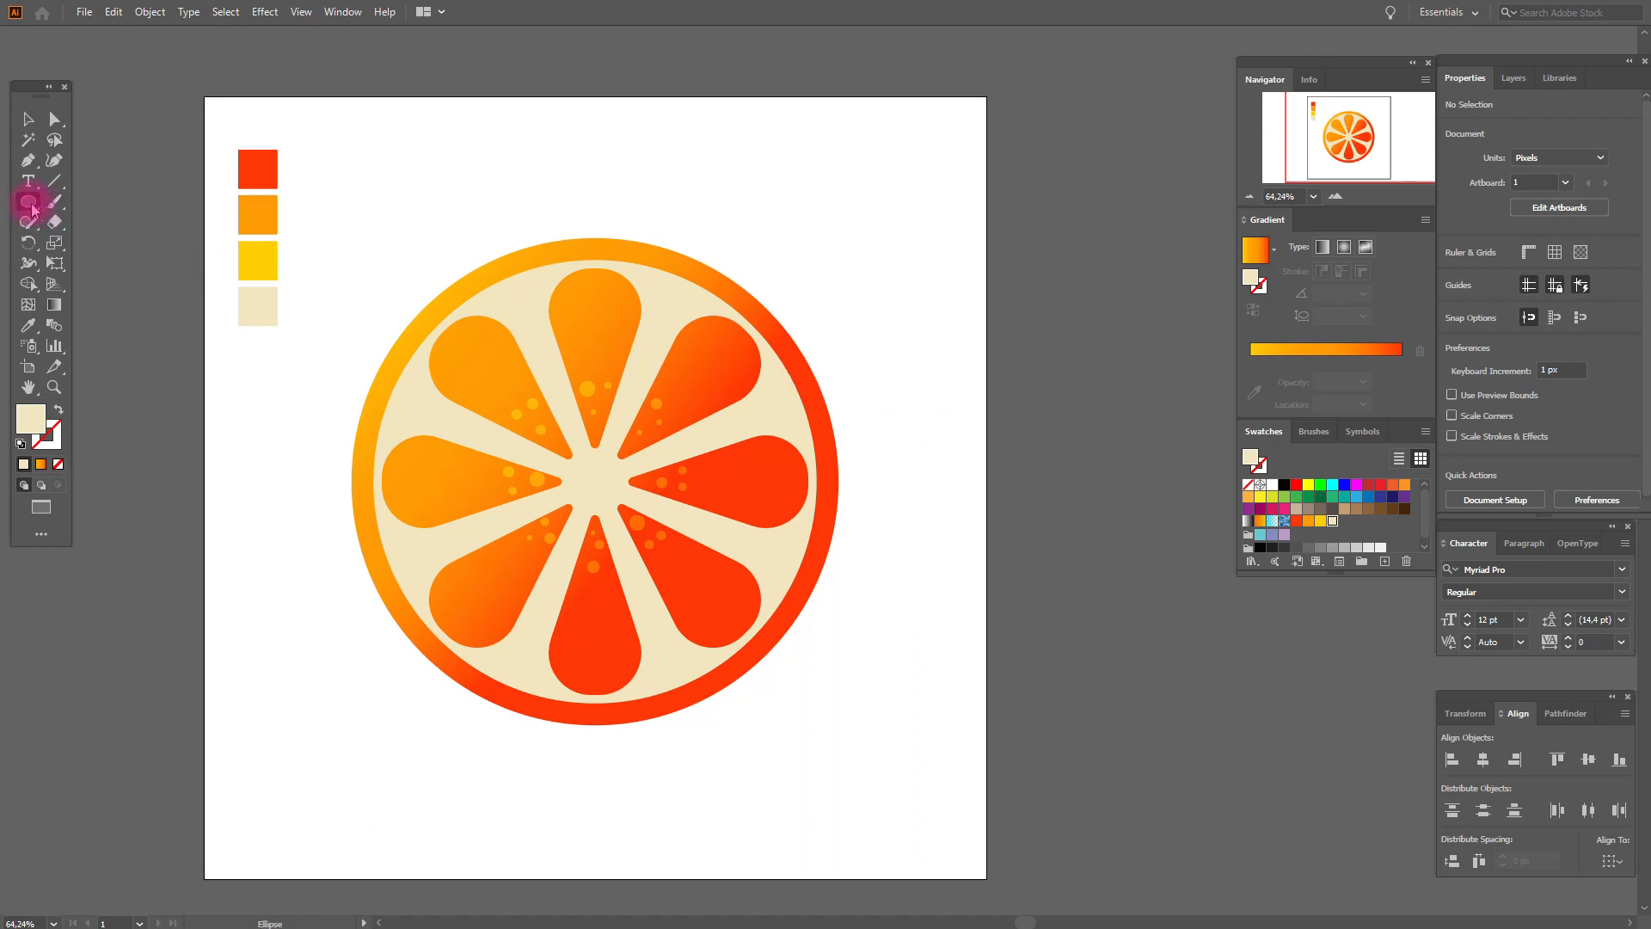
- Draw a tall white rectangle about 168 by 721 px over the slice's left edge
left_click_drag(32, 208, 97, 203)
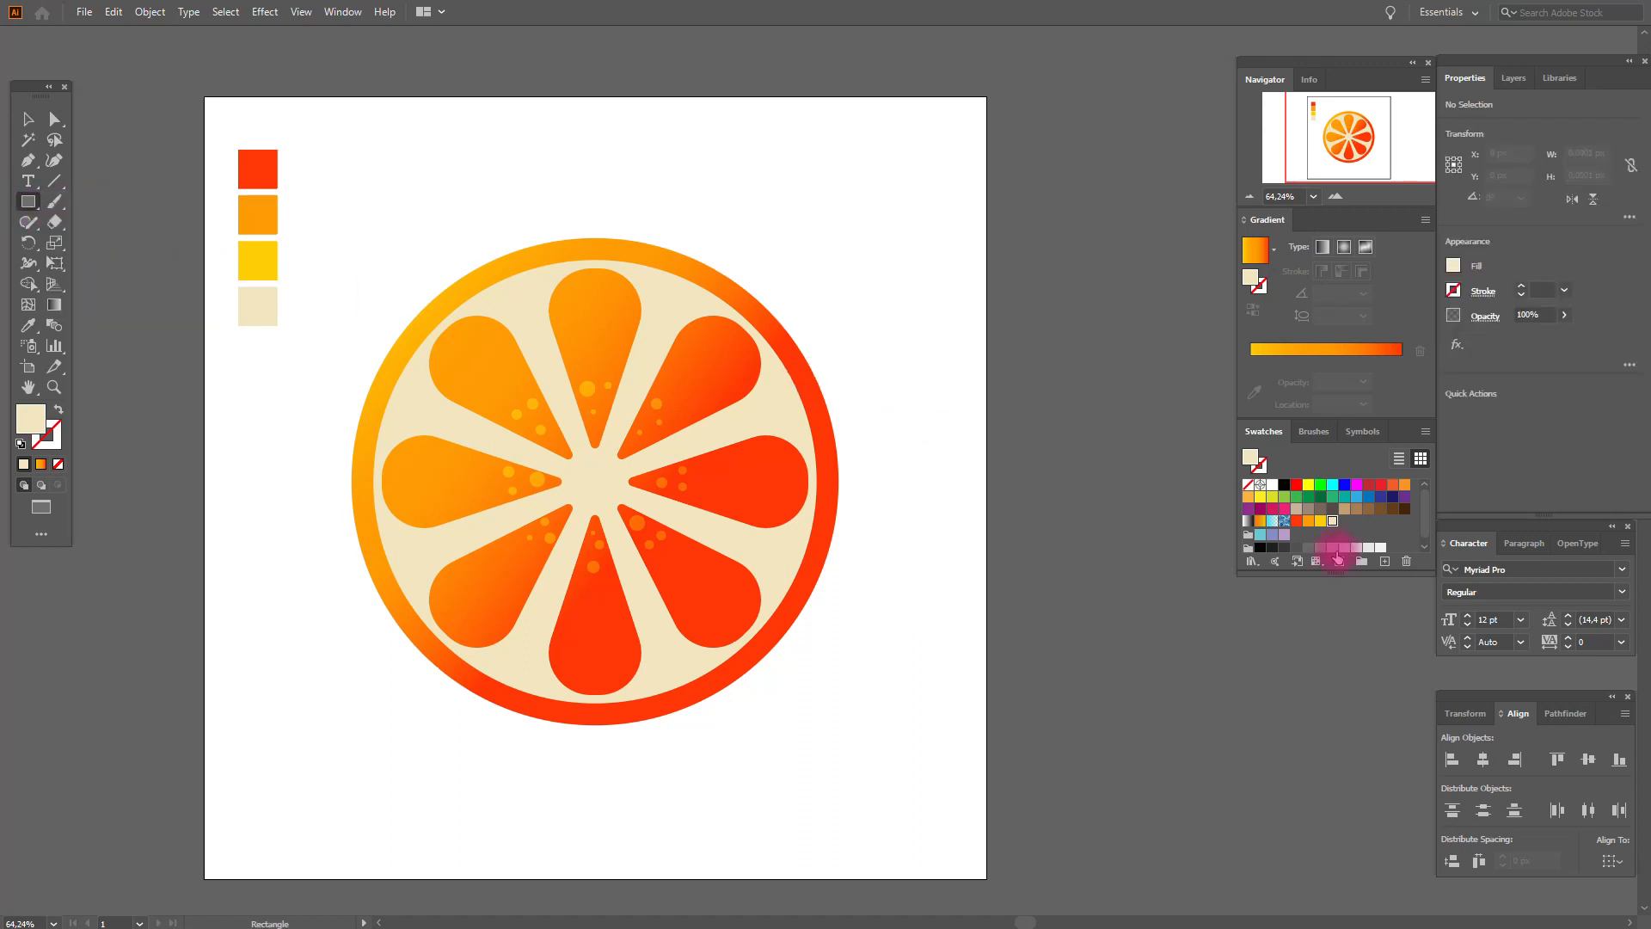
left_click(1271, 485)
left_click_drag(302, 223, 434, 786)
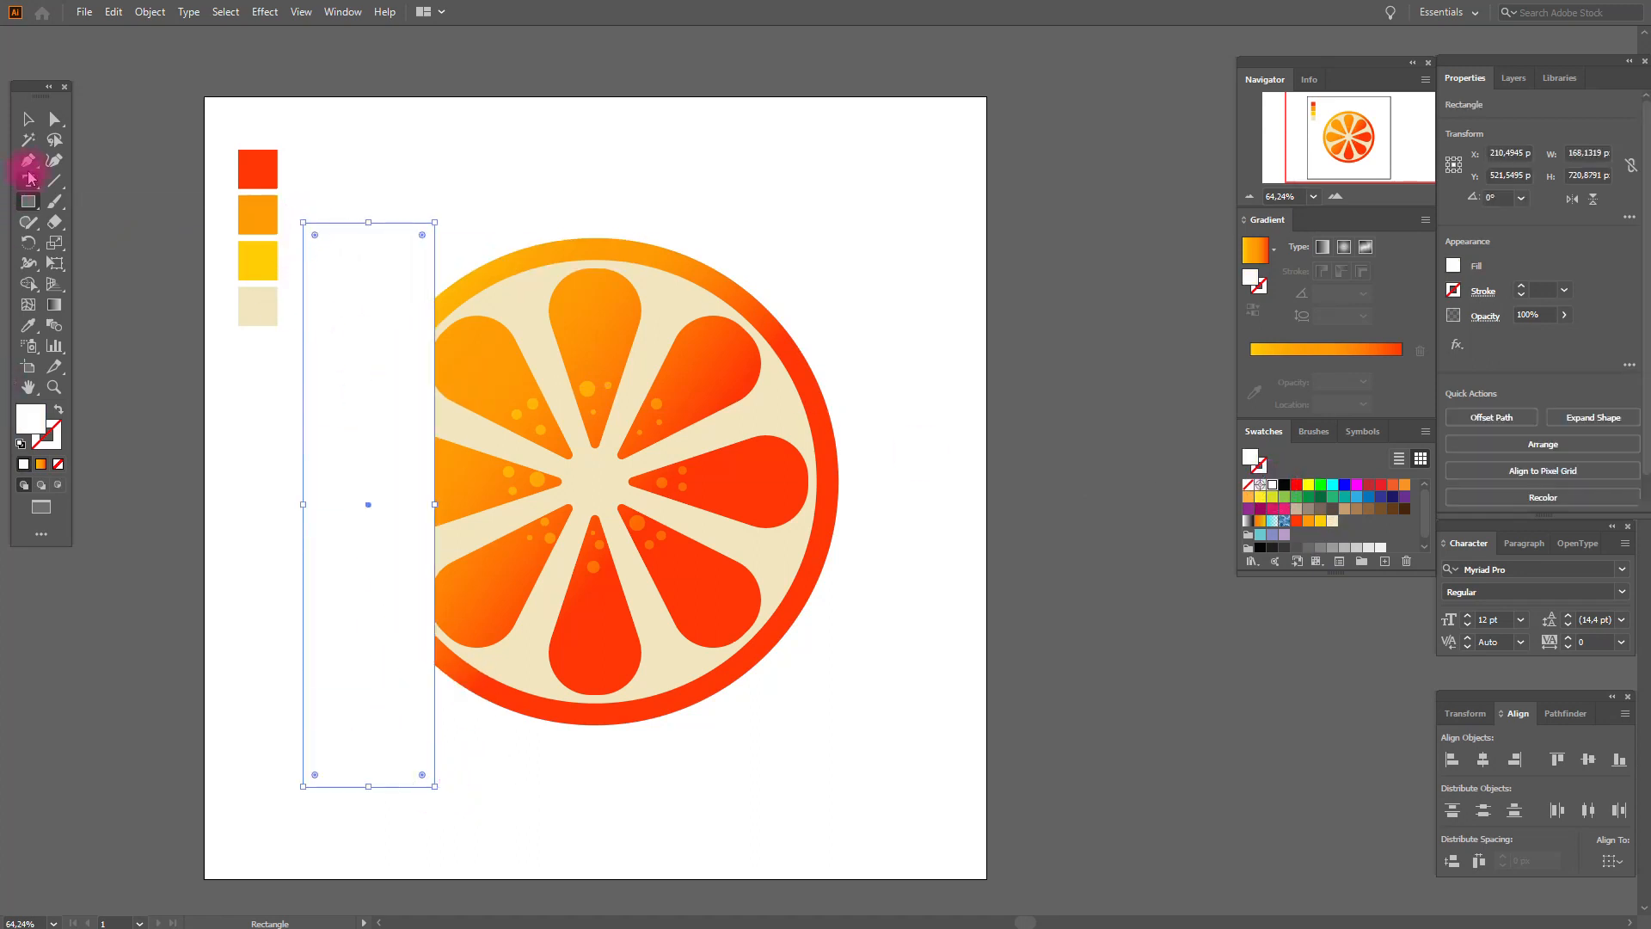
- Rotate the white rectangle to about 324° across the slice's upper-left part and place a copy over its lower-right edge
left_click(30, 118)
left_click_drag(435, 502, 1043, 604)
key("a")
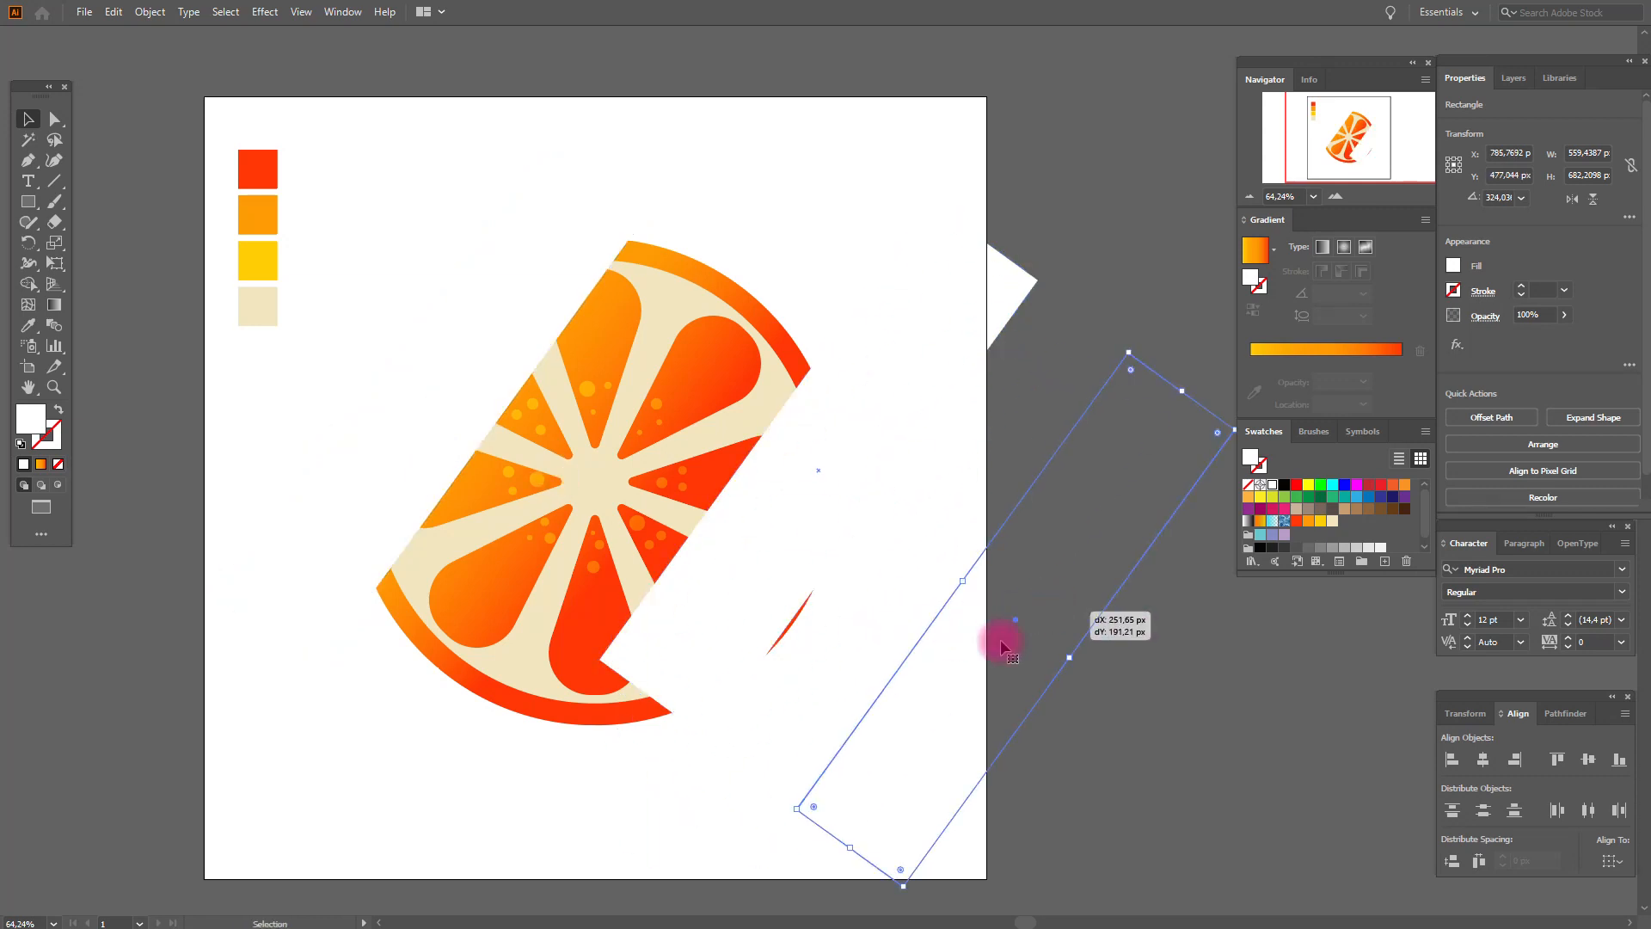
left_click_drag(953, 644, 767, 618)
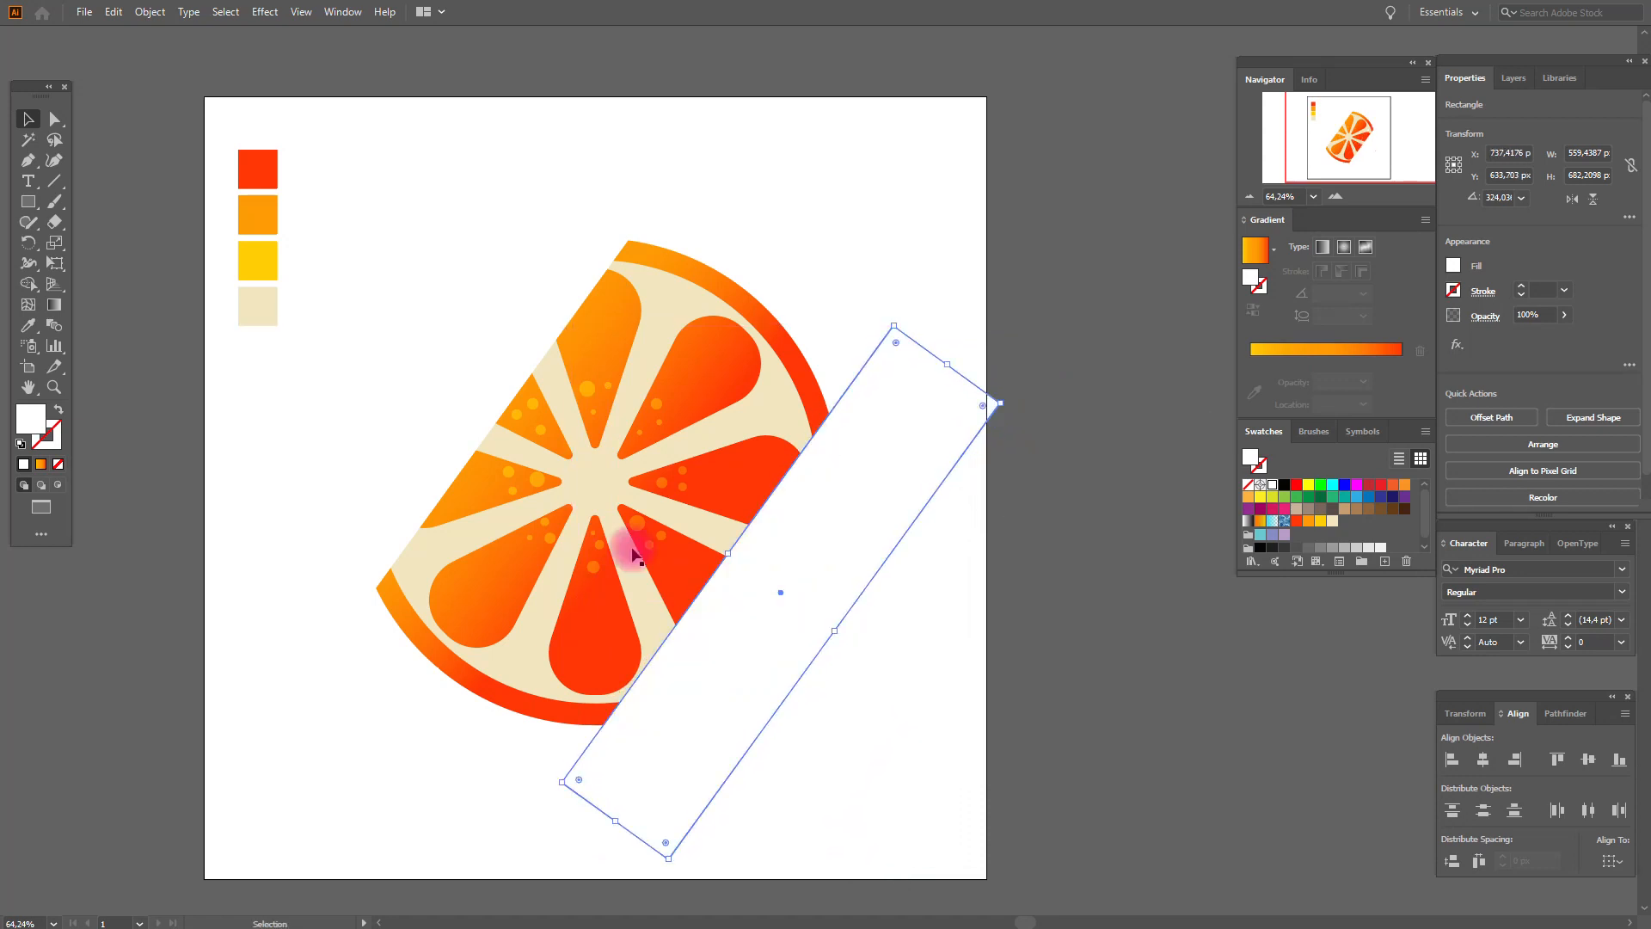
- Set the blending mode of both slanted white rectangles to Soft Light
left_click(466, 433, "shift")
left_click(1485, 316)
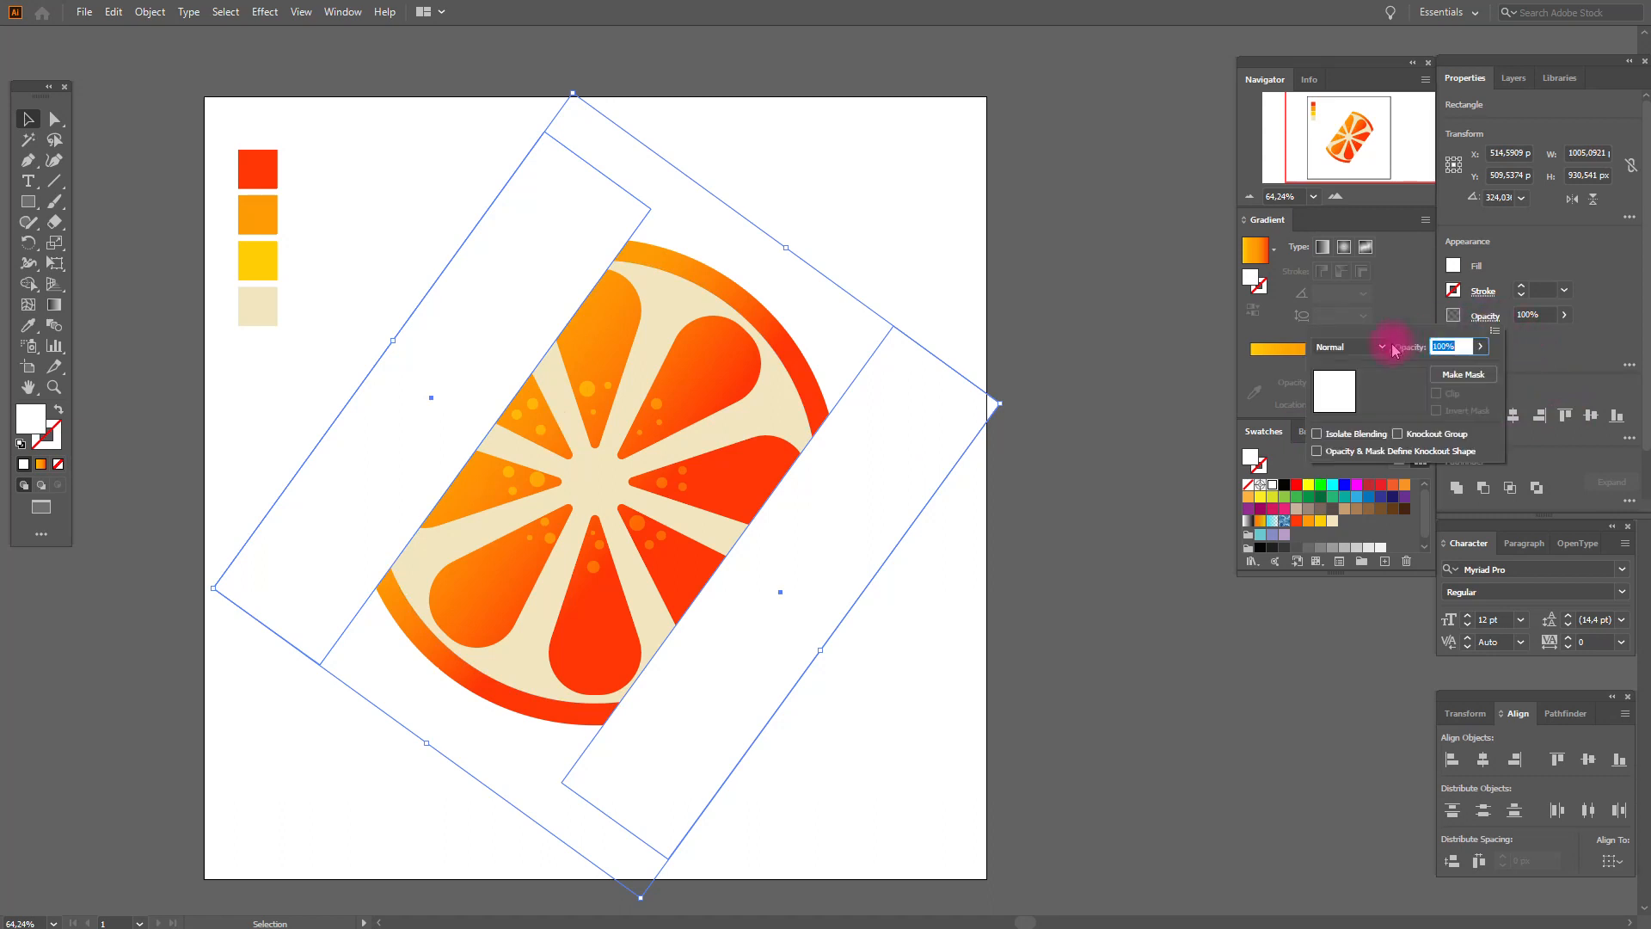
left_click(1376, 346)
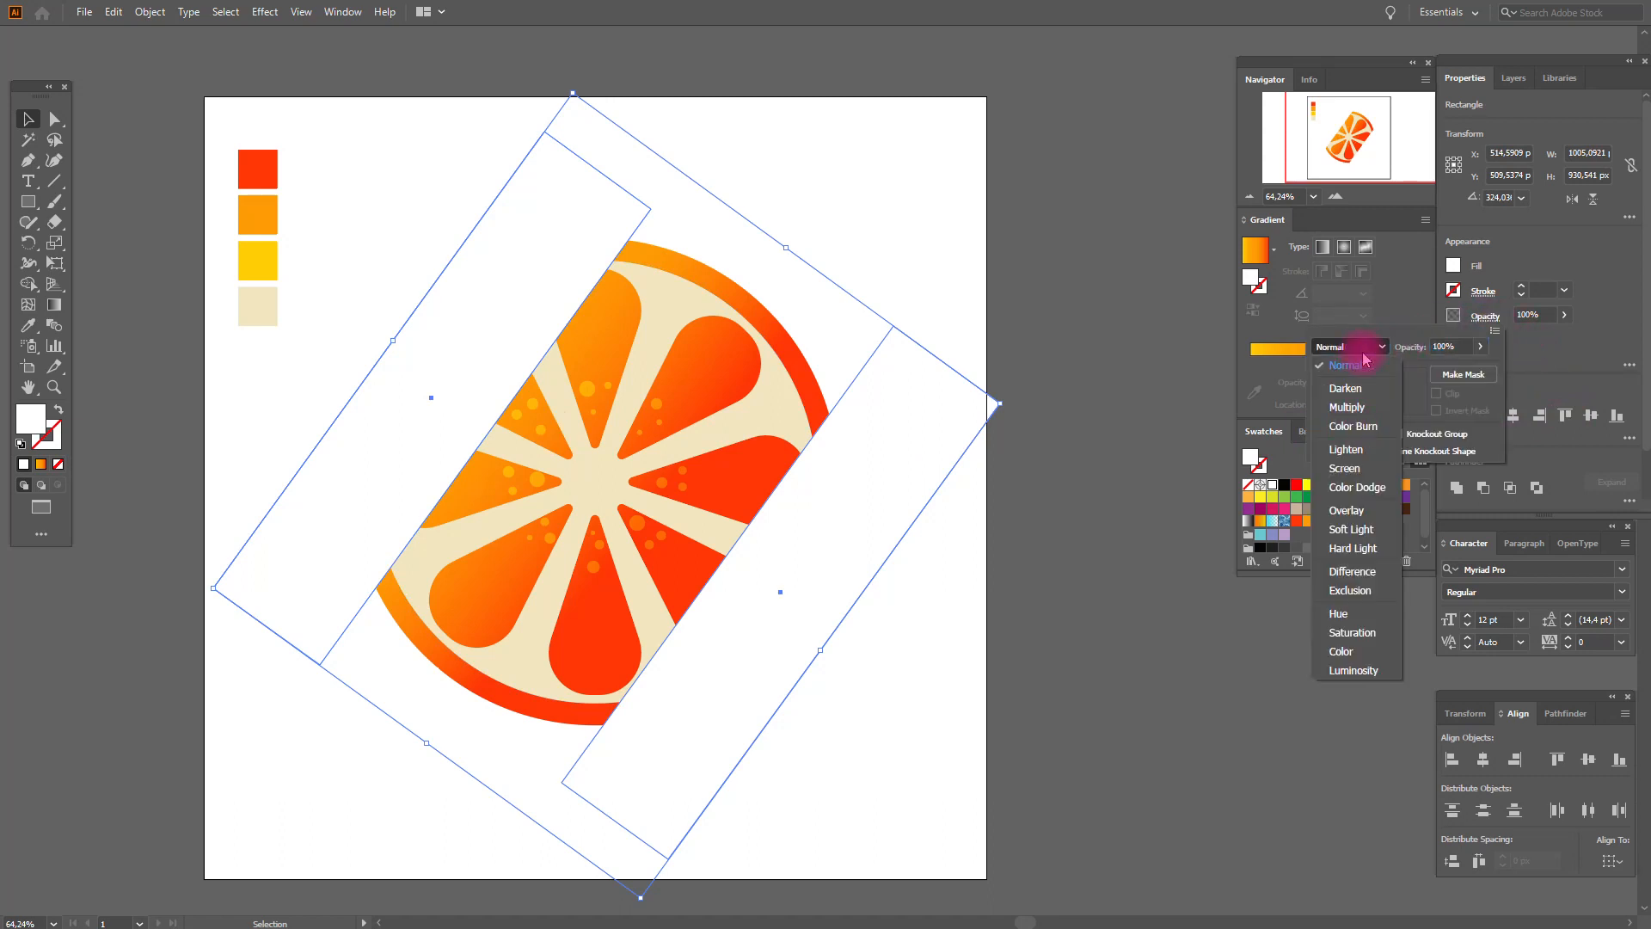
left_click(1352, 529)
left_click(1047, 465)
left_click(1047, 465)
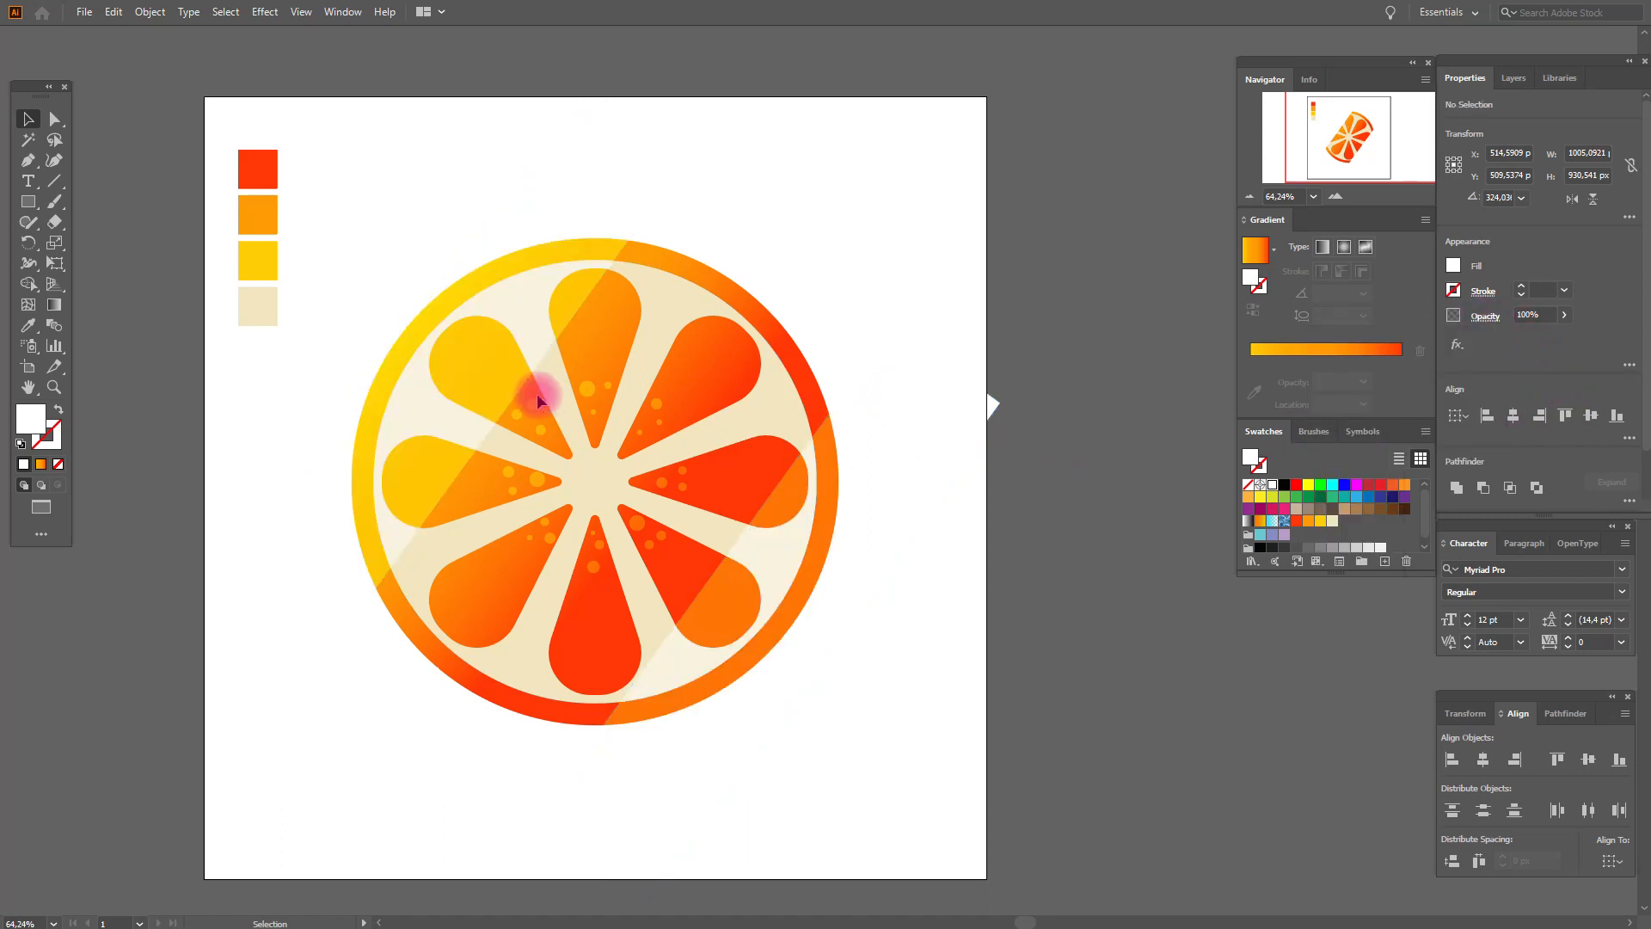
- Duplicate the upper-left slanted rectangle and place the copy closer to the slice center, overlapping the original
left_click(520, 380)
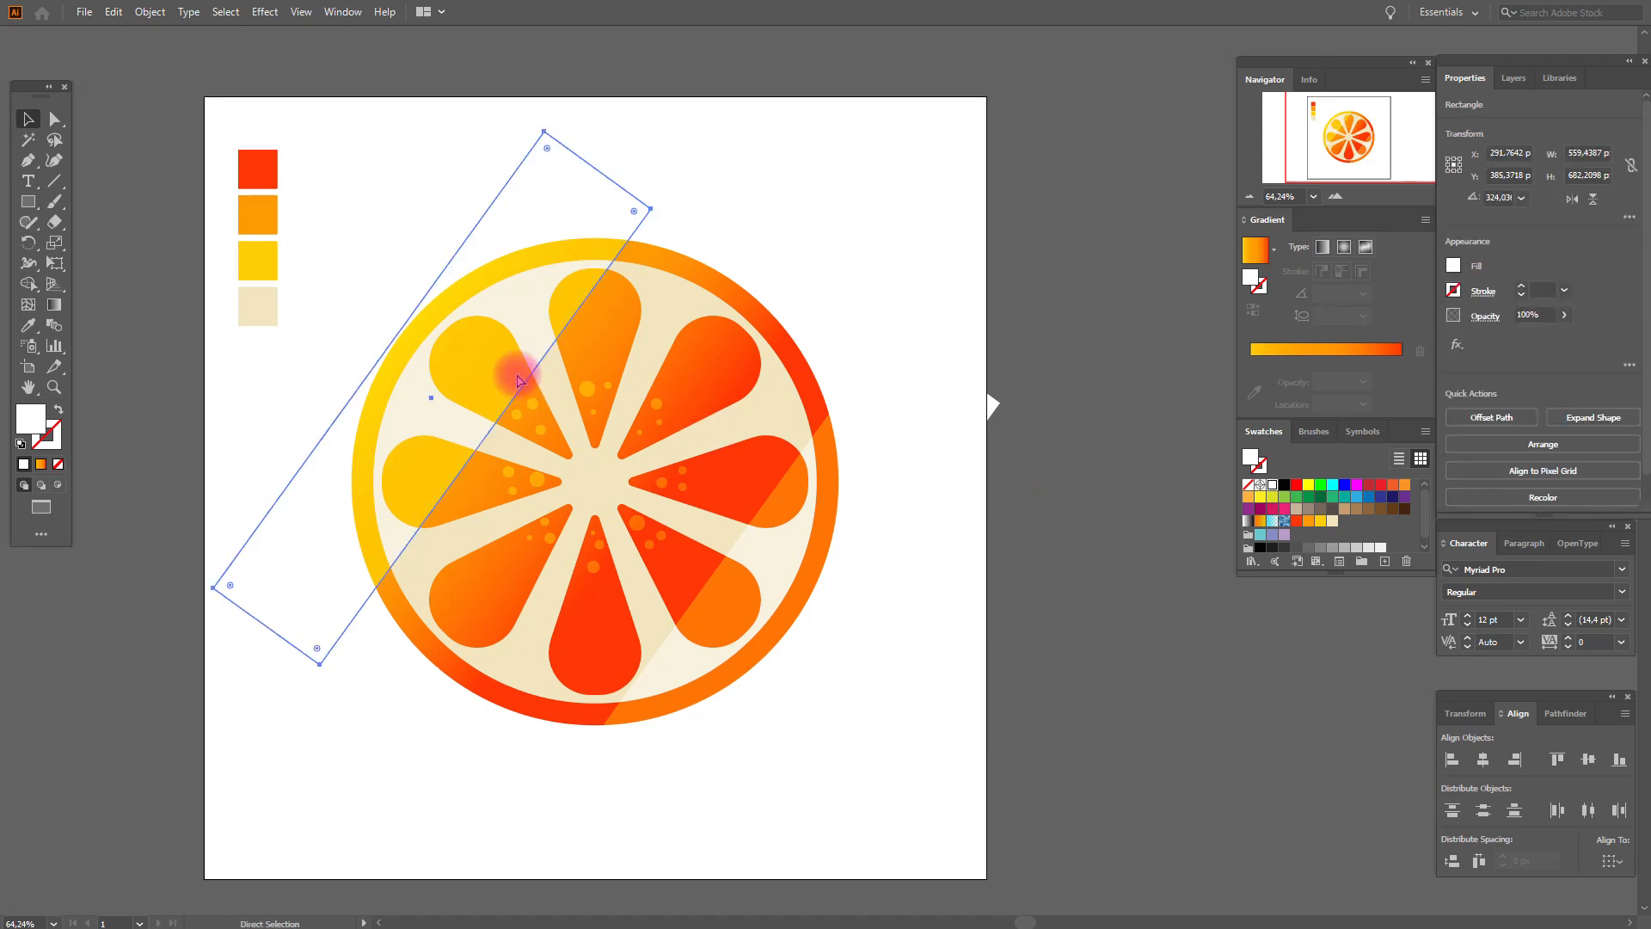
key("ctrl+c")
key("ctrl+v")
left_click_drag(877, 428, 481, 354)
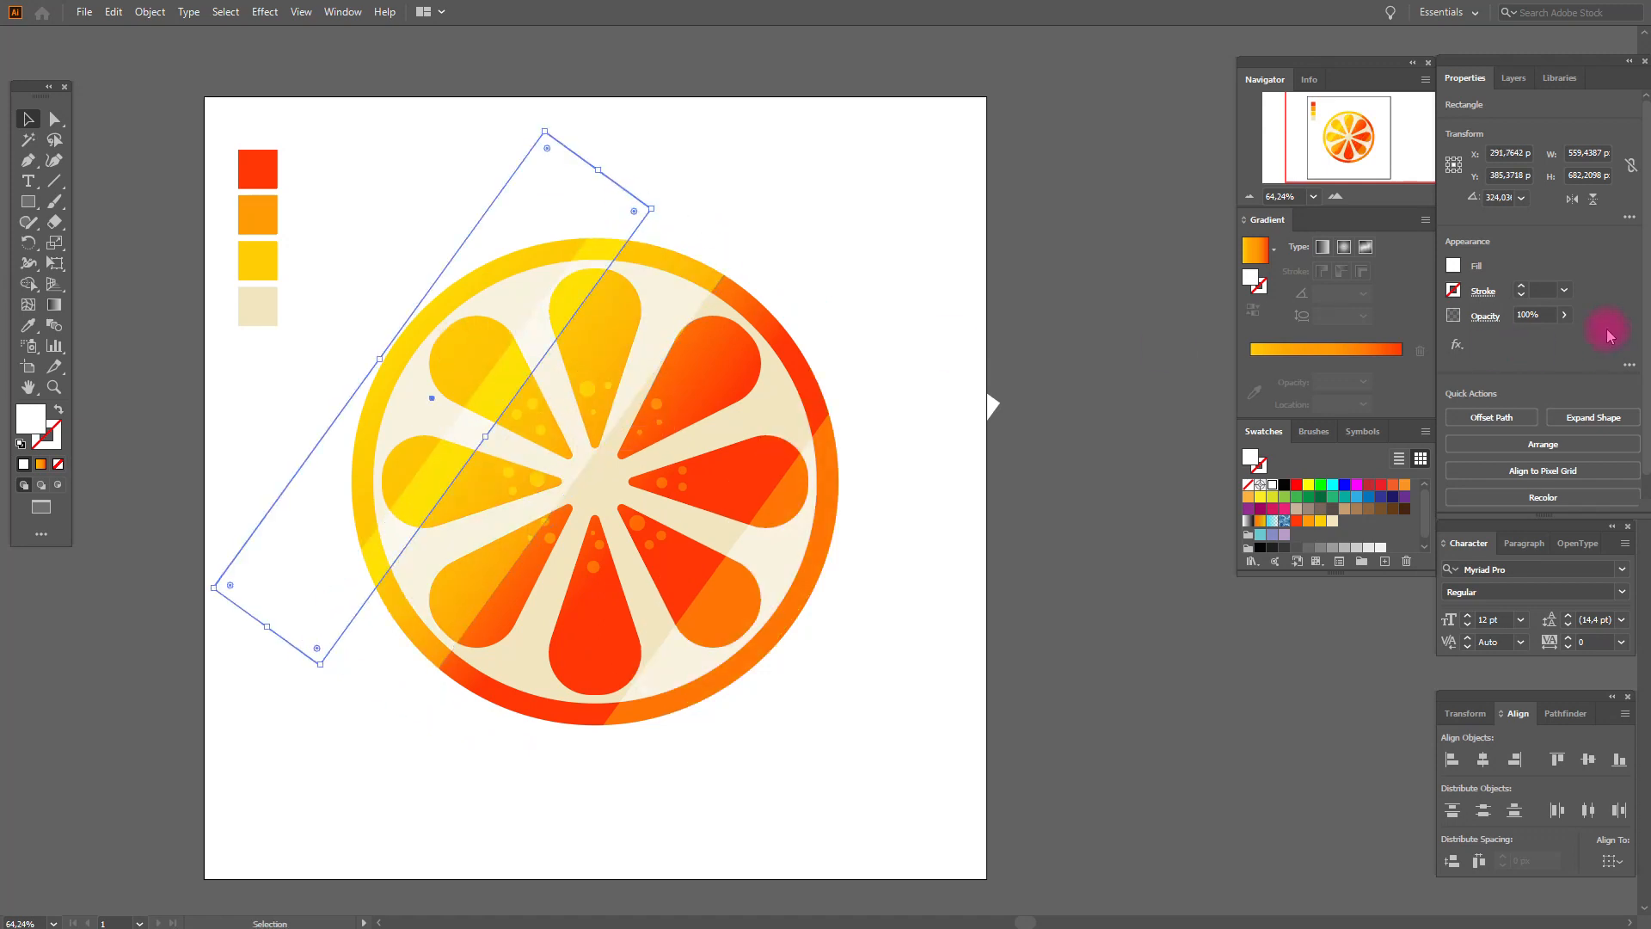
- Lower the opacity of the upper-left and lower-right highlight rectangles, and set the one nearest the center to 70%
left_click(1511, 305)
left_click_drag(449, 365, 798, 559)
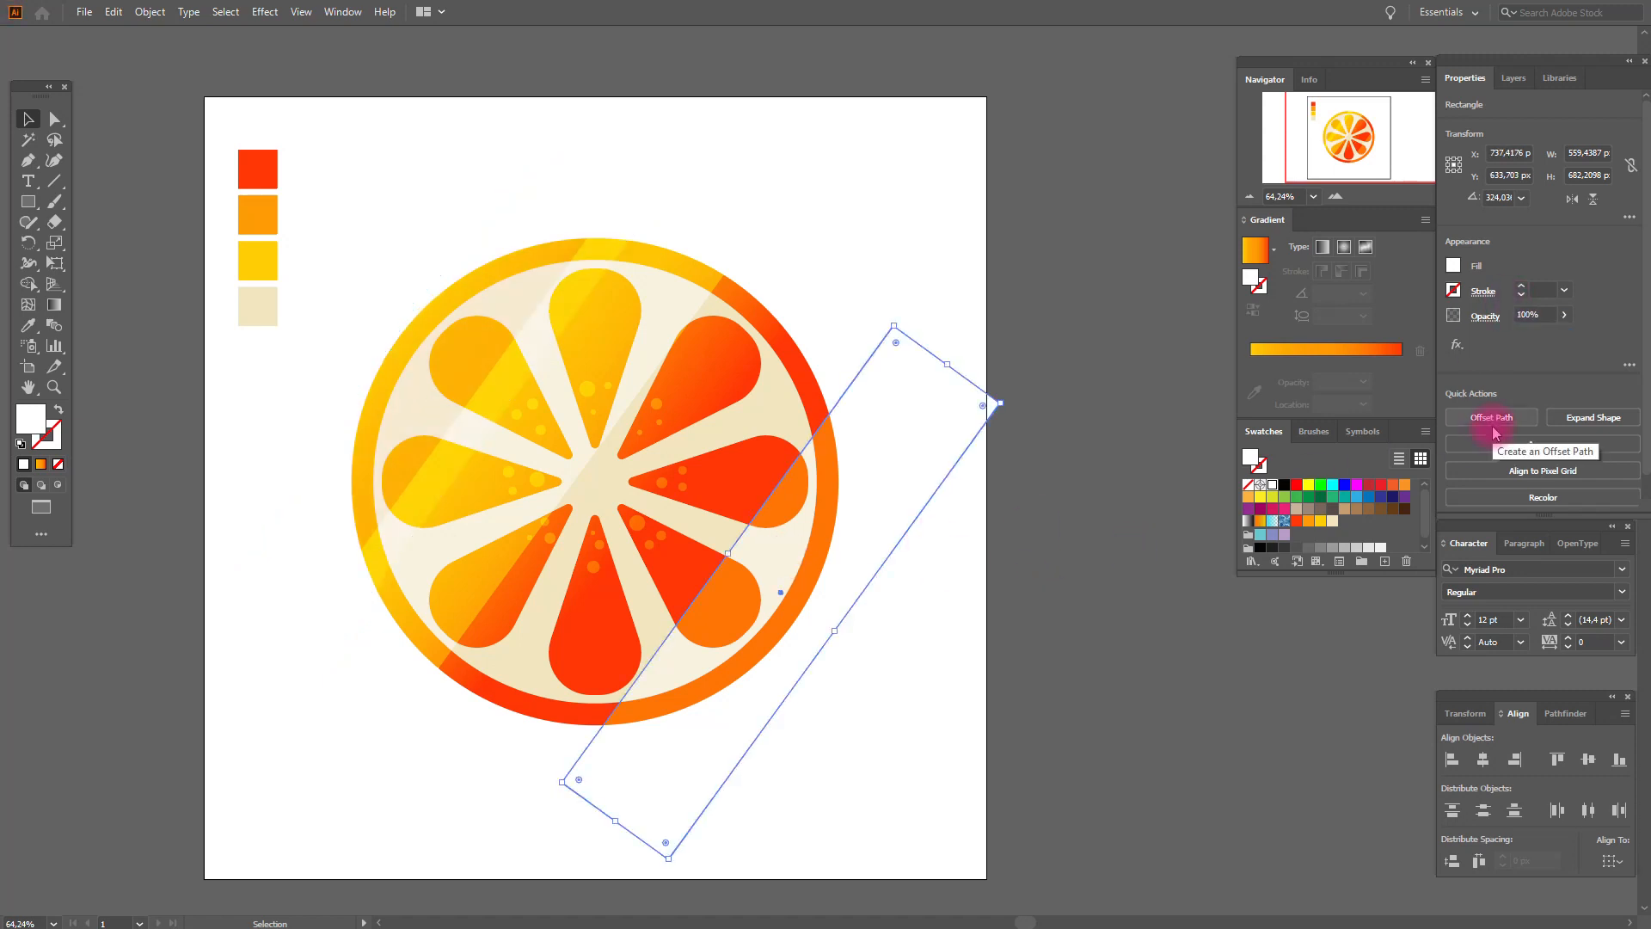
left_click(1501, 318)
left_click_drag(856, 487, 591, 342)
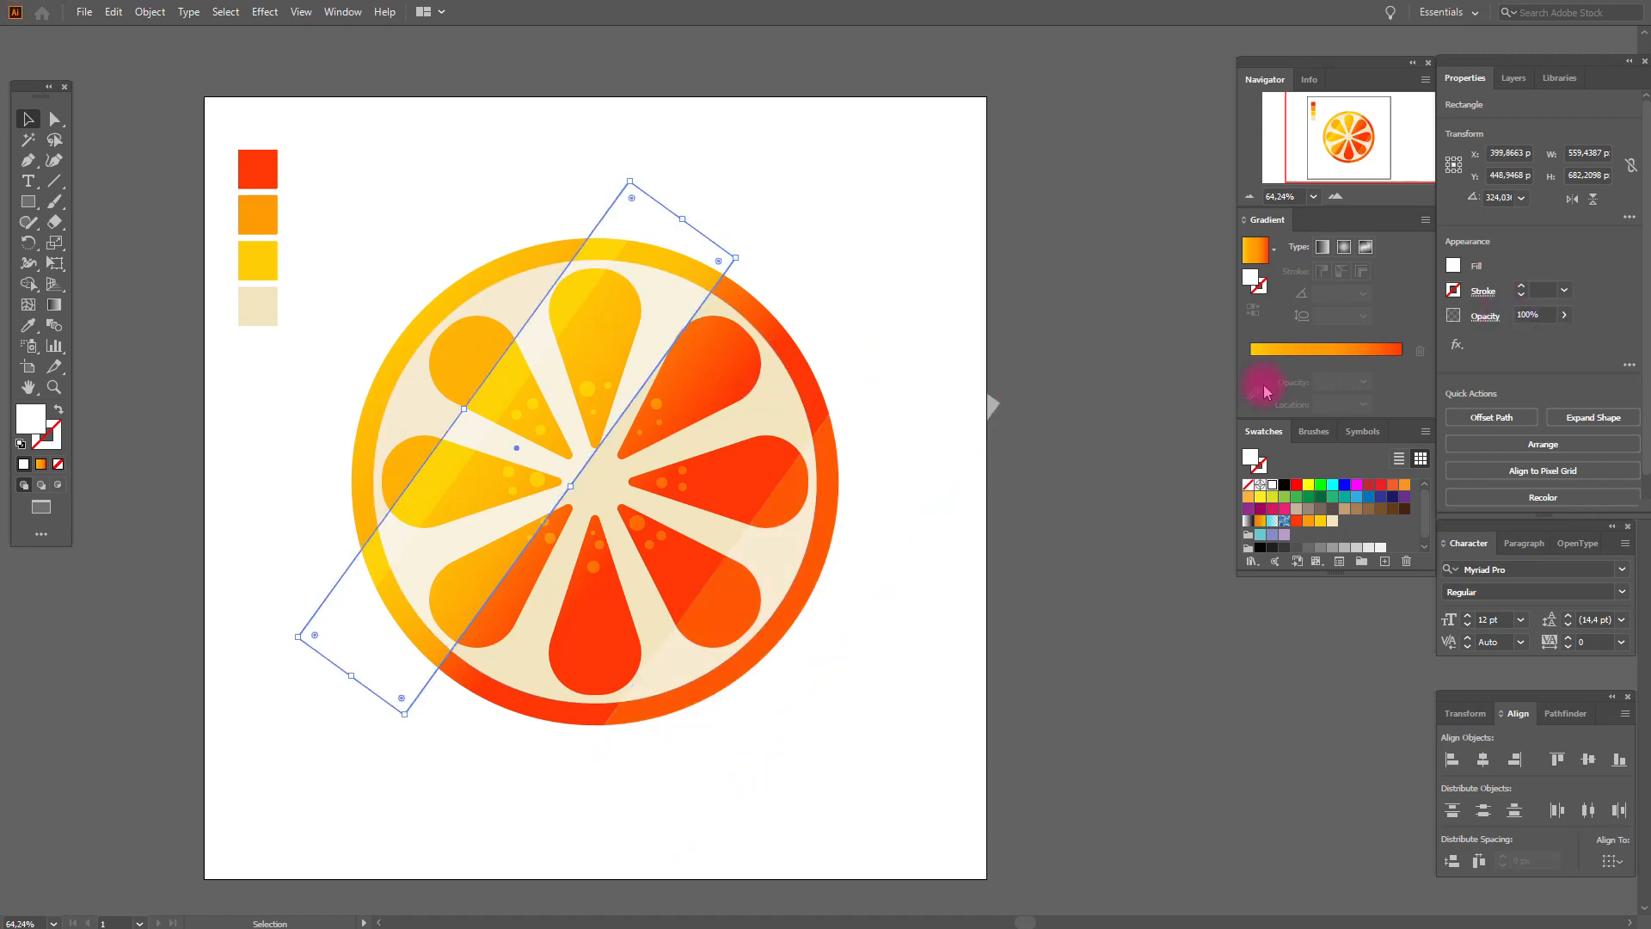
left_click(1496, 308)
left_click(892, 255)
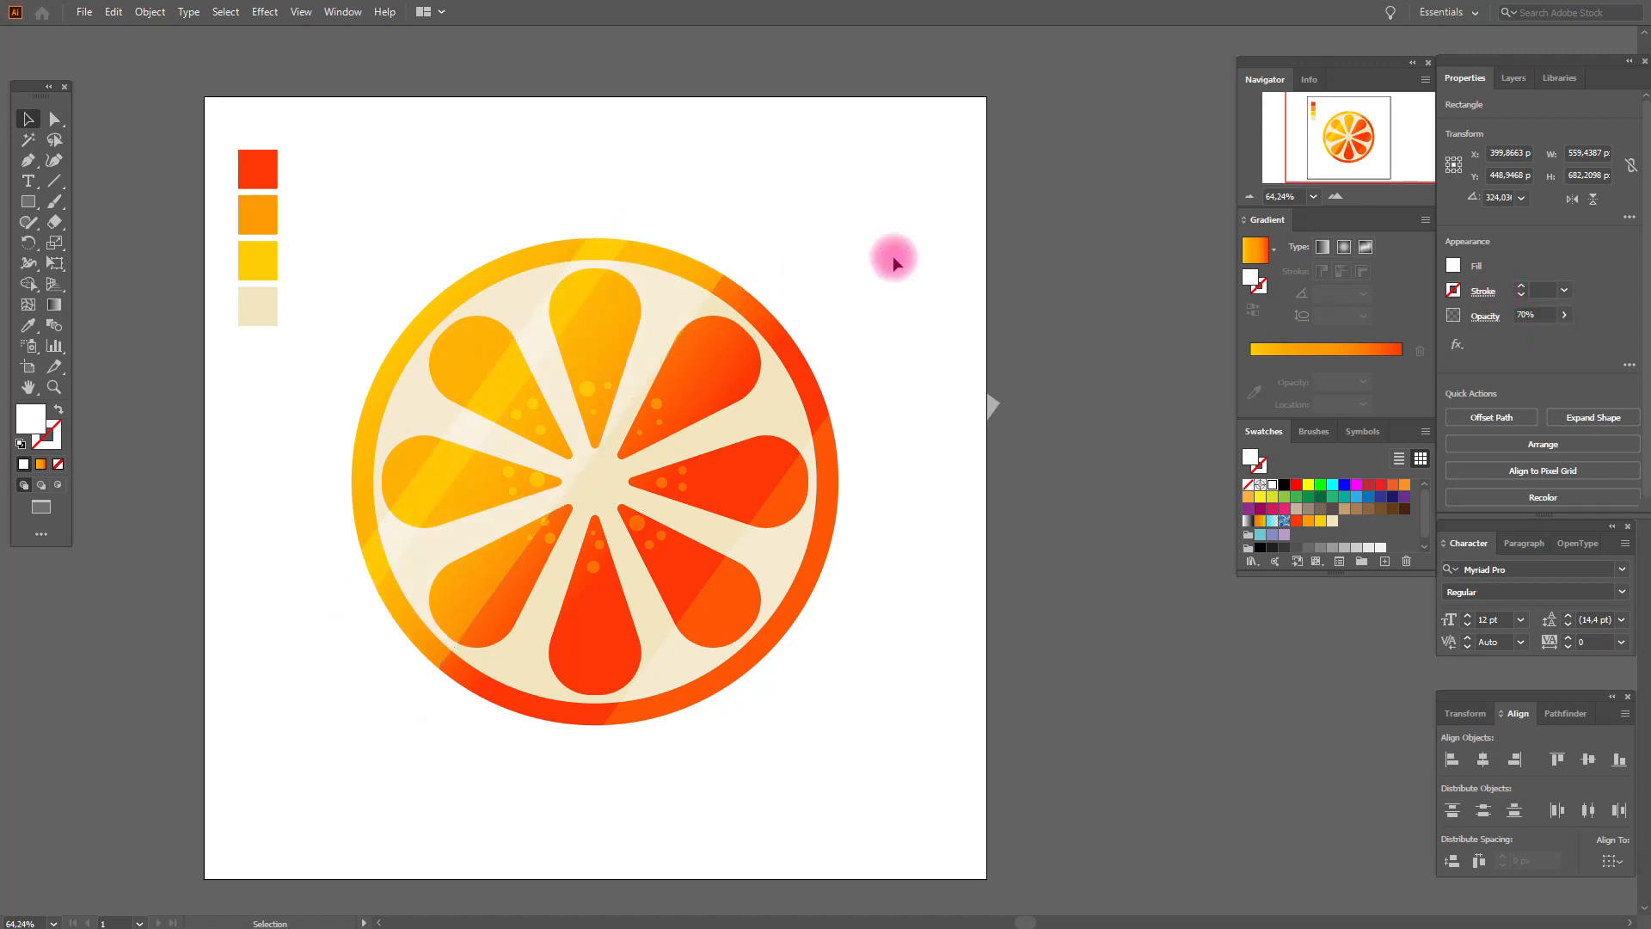
- Bring the pasted copy of the slice's outer circle to the front of all the slice artwork
left_click(808, 361)
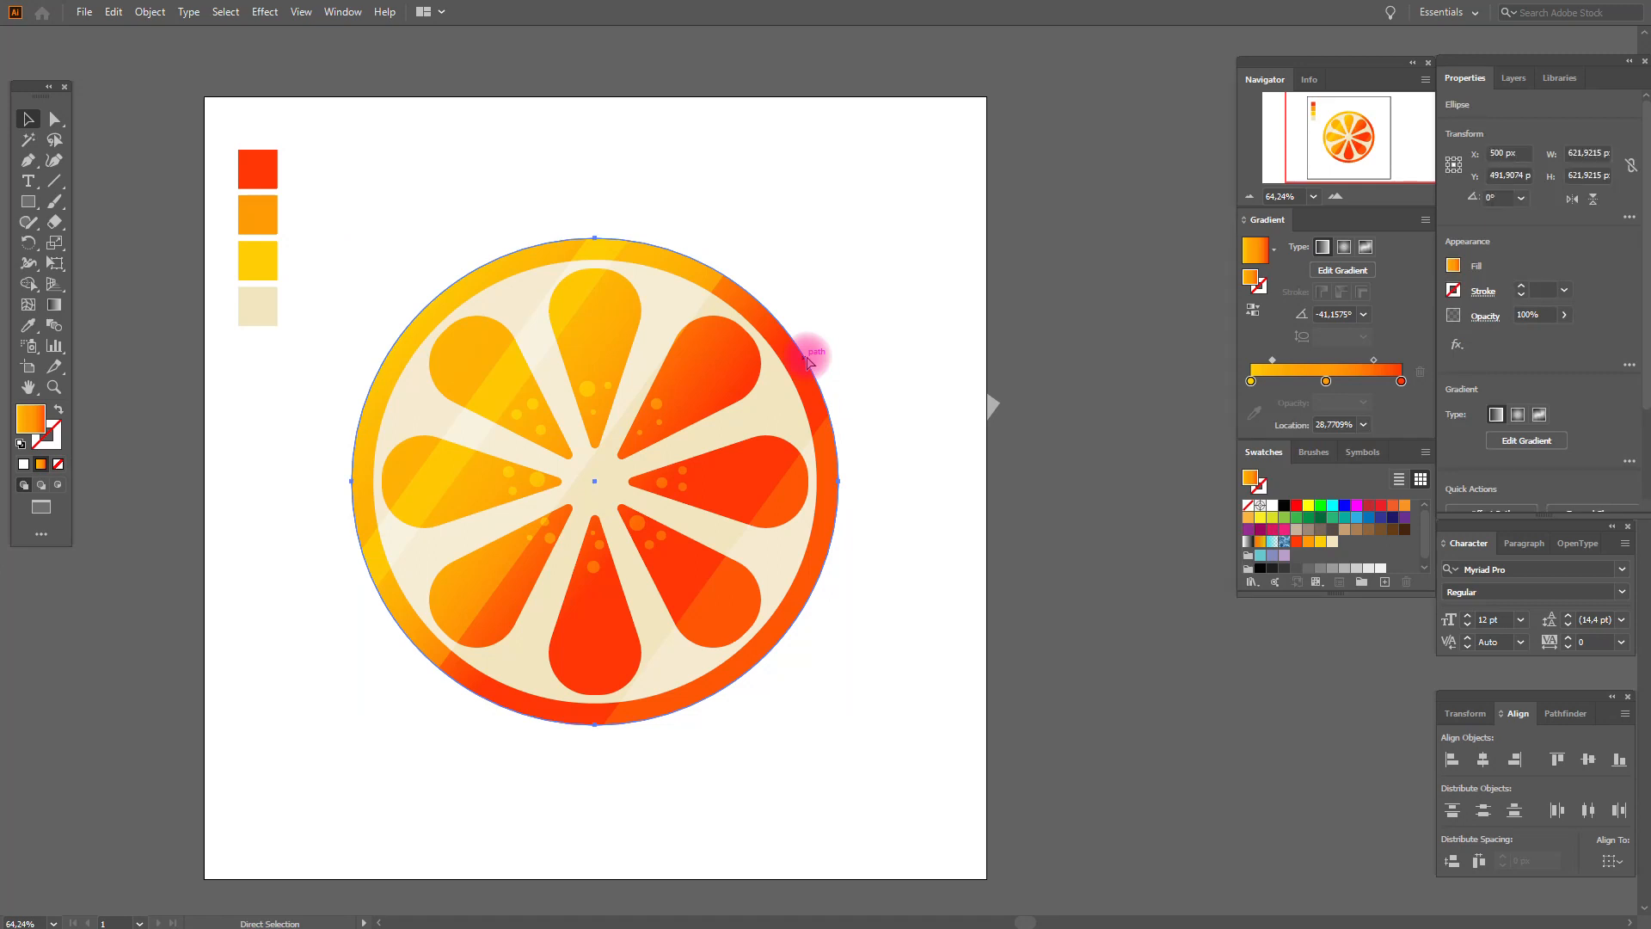
key("v")
right_click(808, 361)
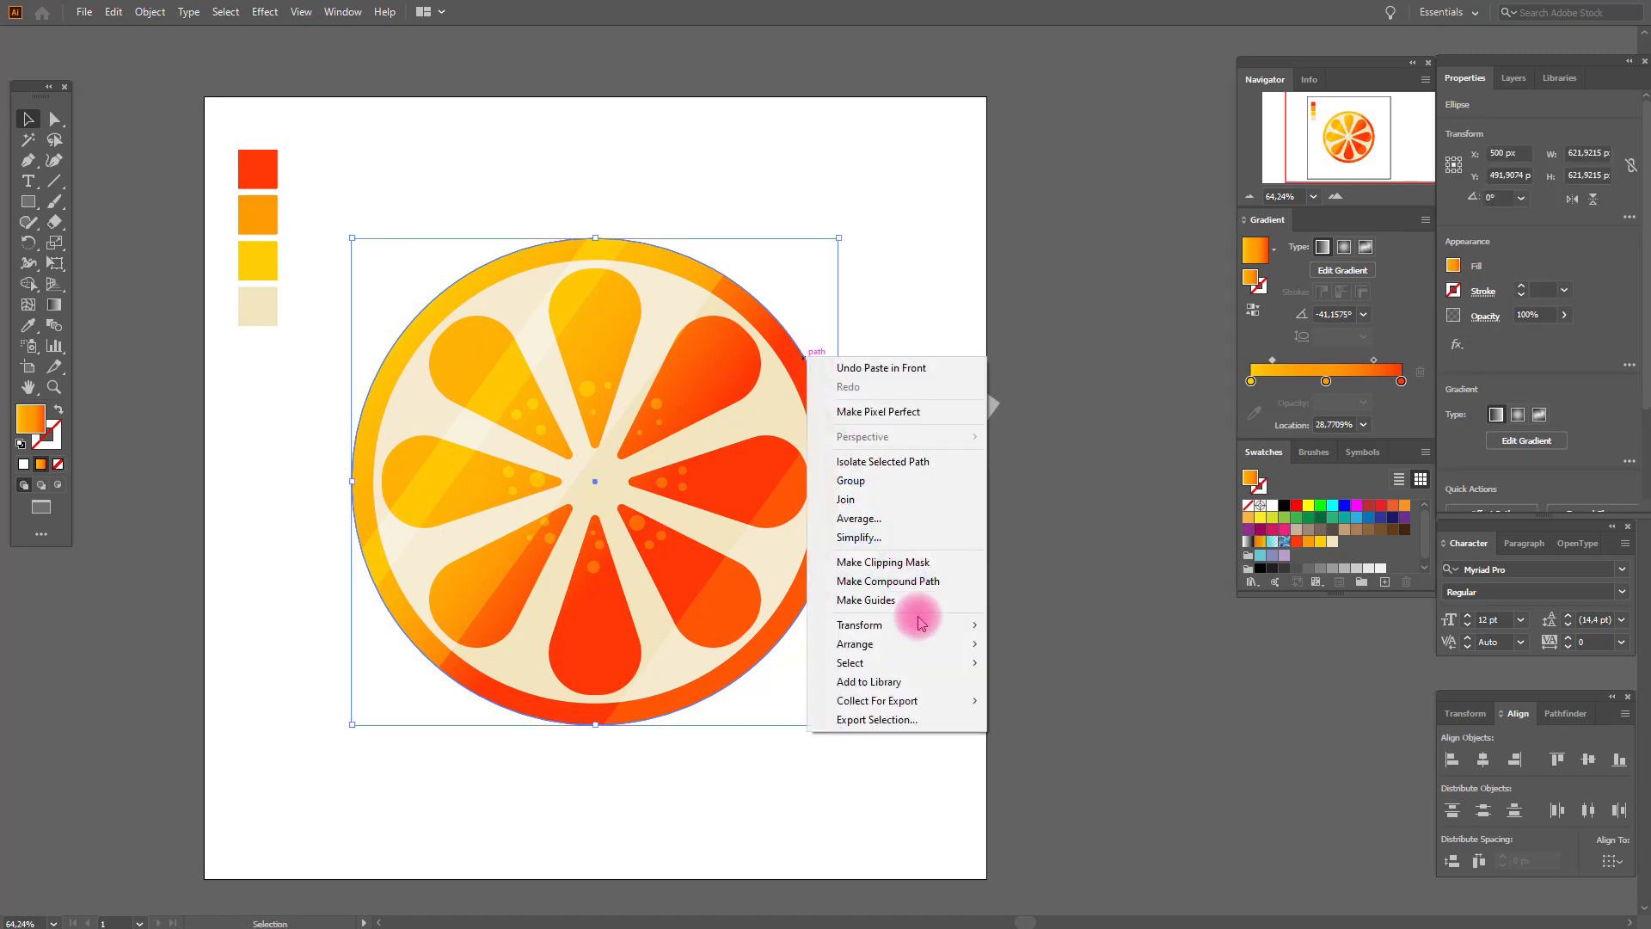
mouse_move(927, 647)
left_click(1067, 640)
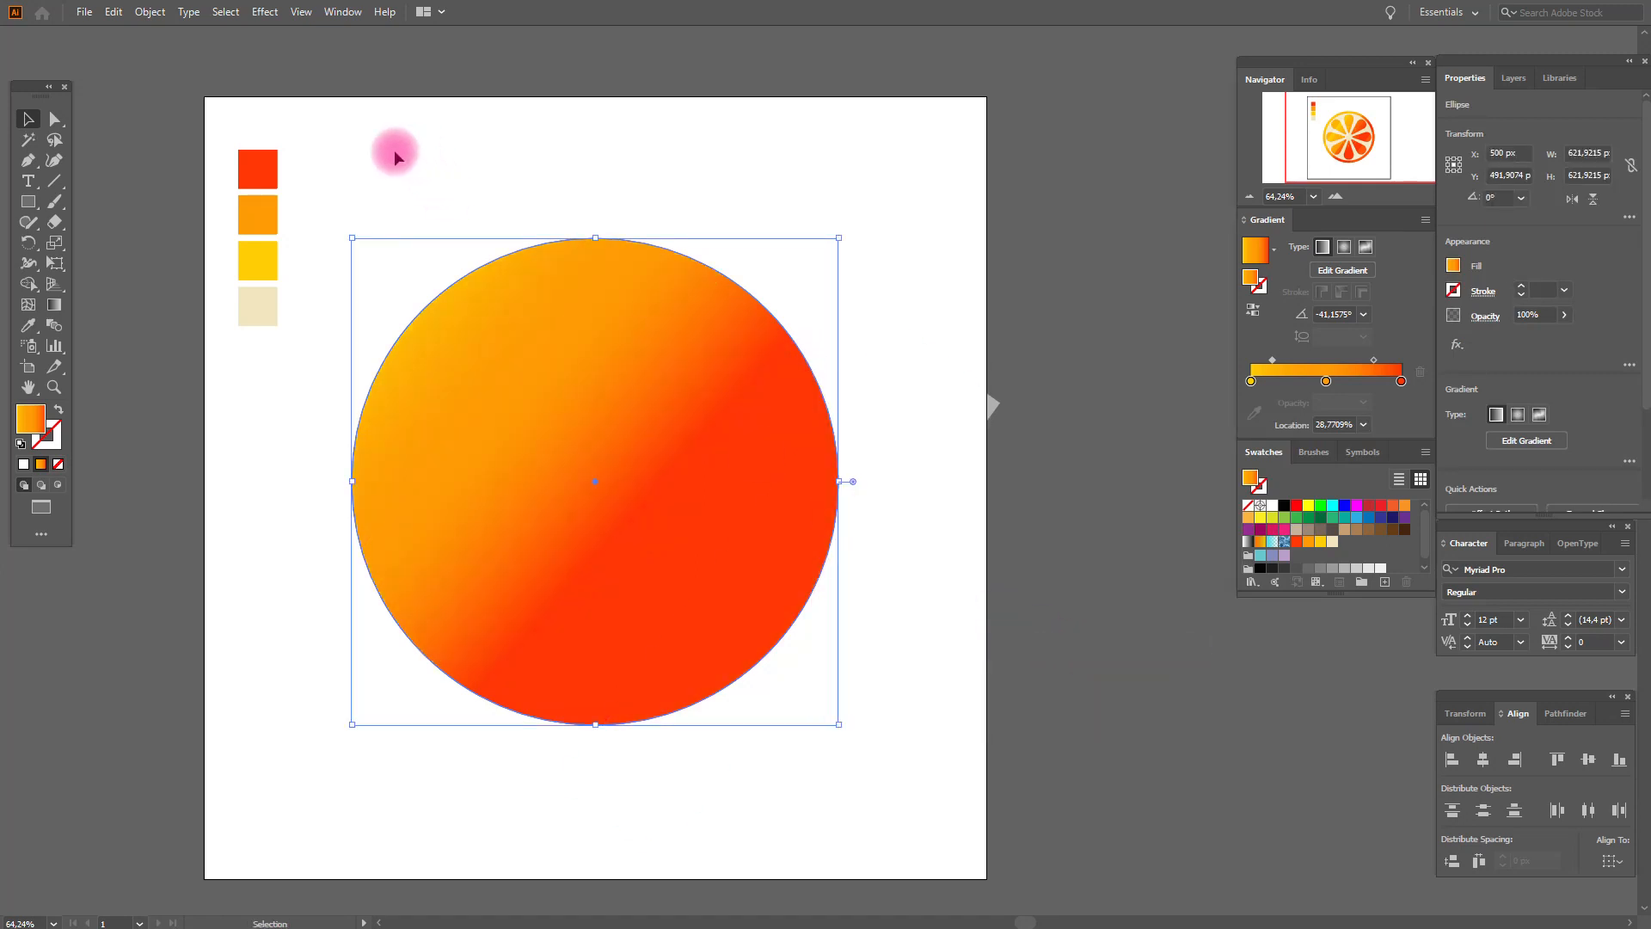
- Clip the whole citrus slice artwork and its slanted highlights with the front circle as a clipping mask
left_click_drag(698, 475, 885, 766)
right_click(758, 525)
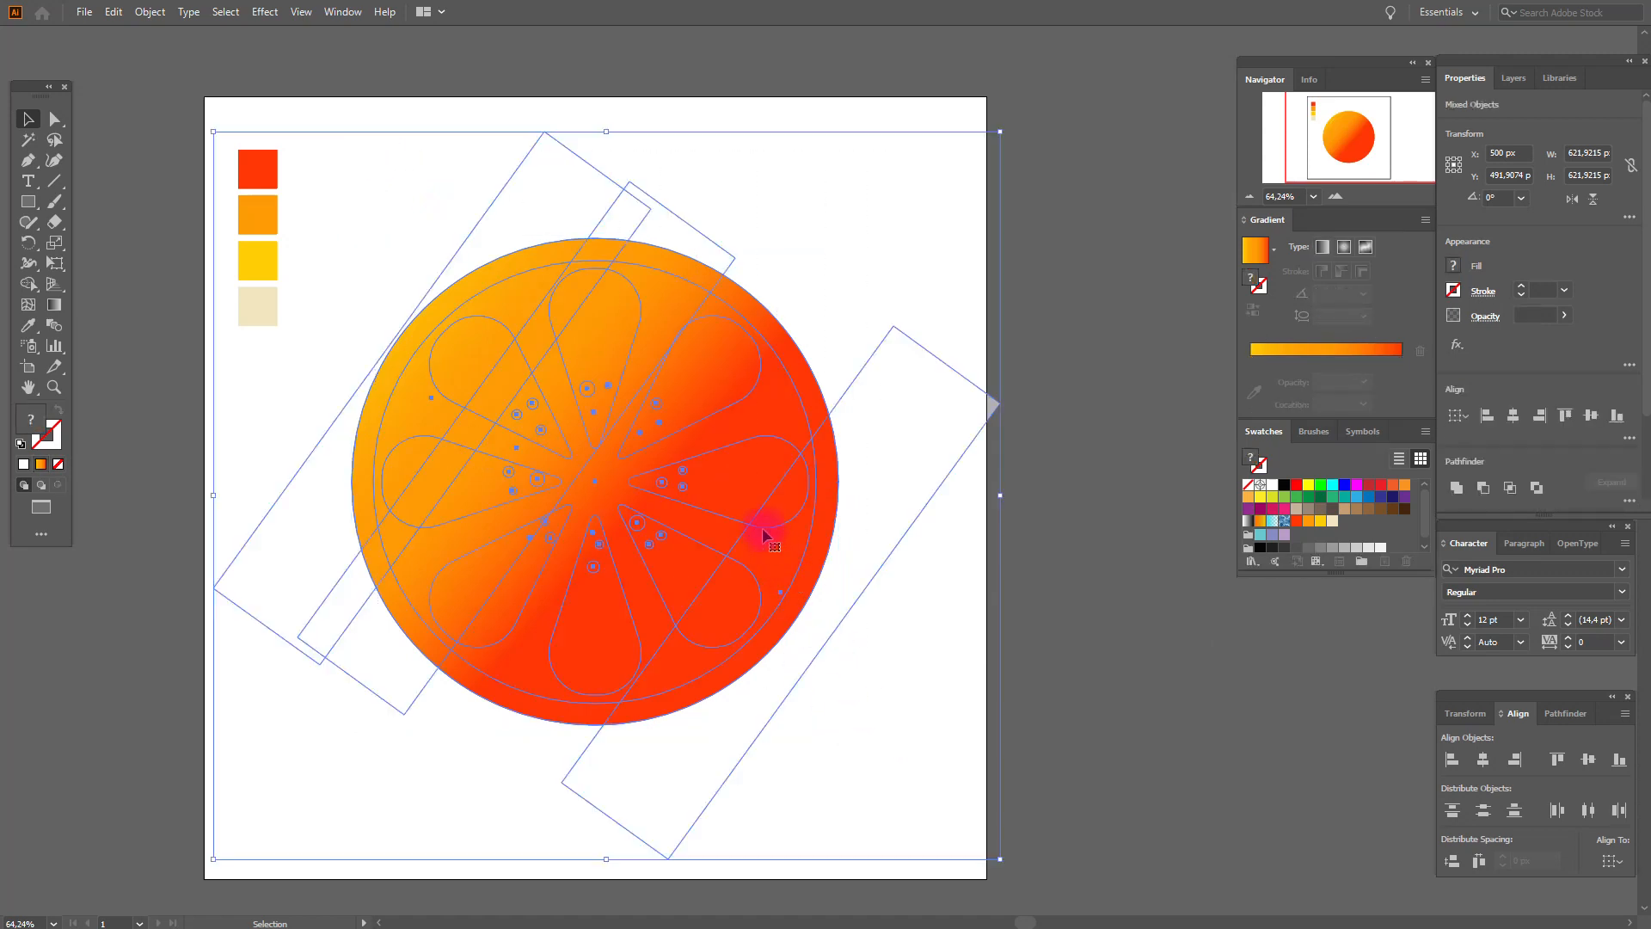
left_click(830, 671)
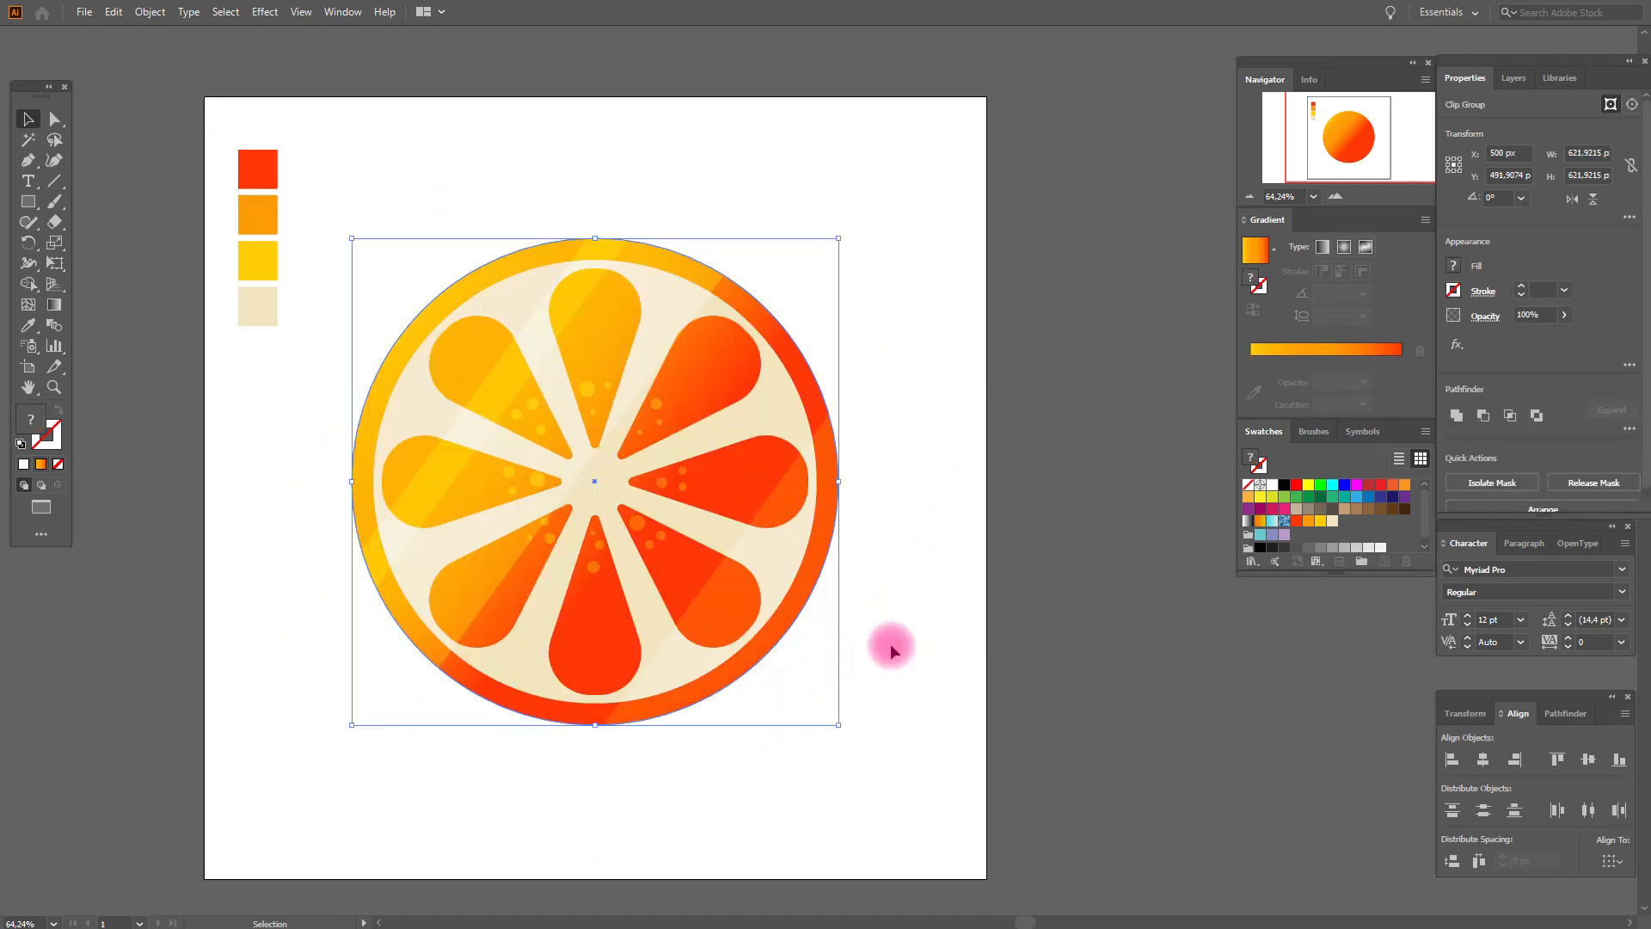
left_click(891, 644)
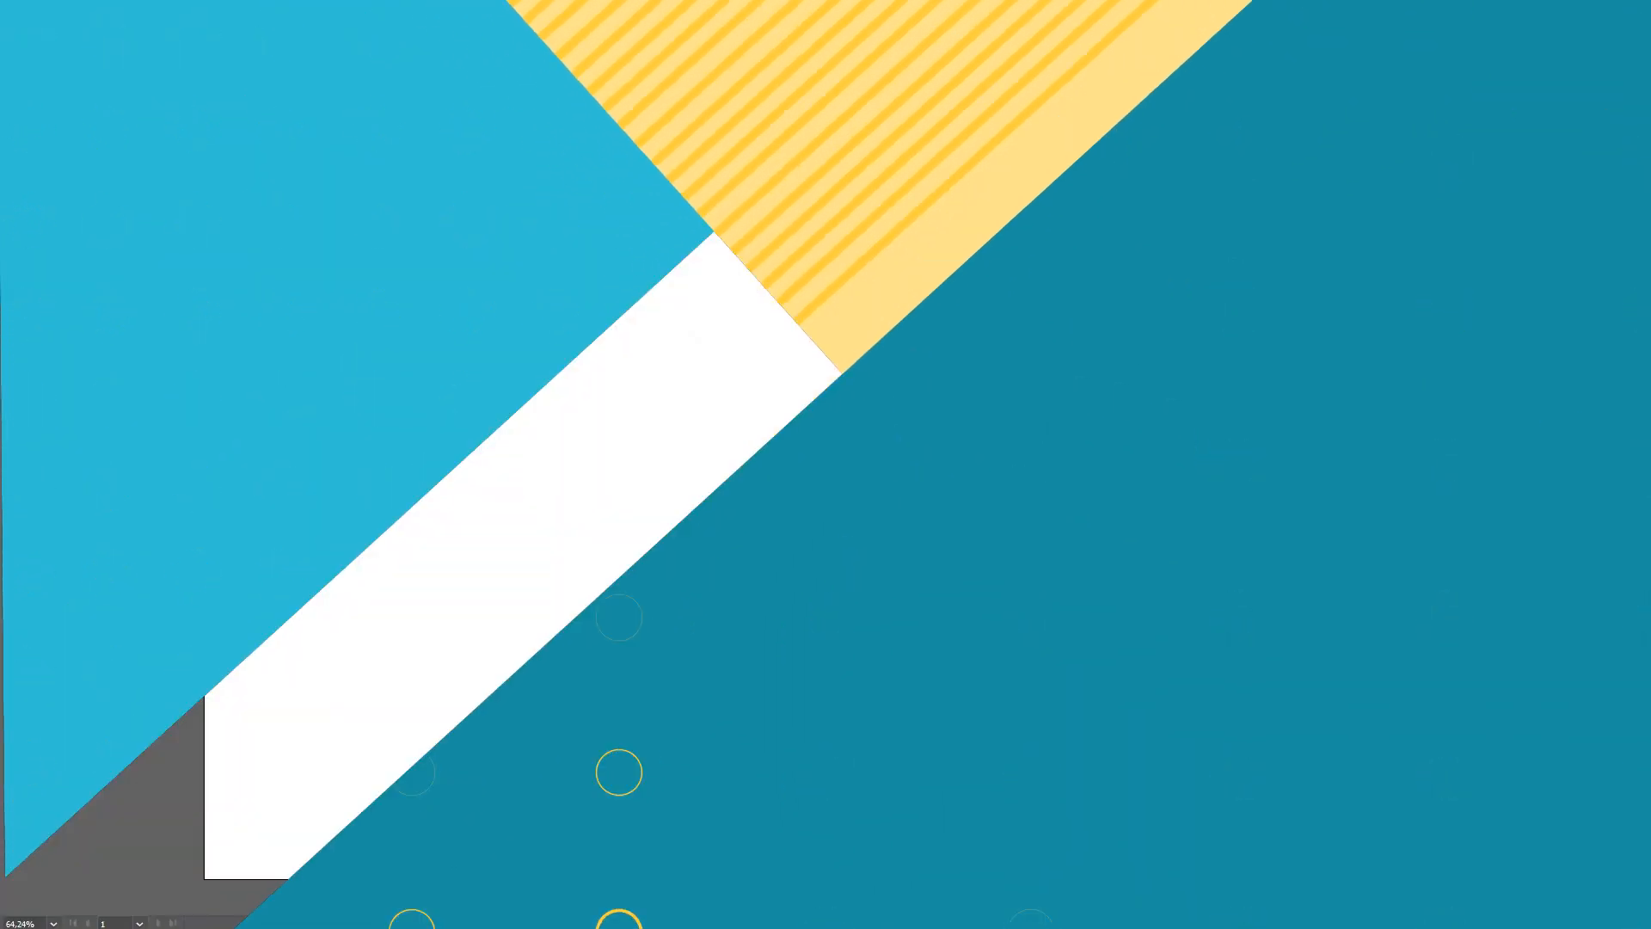
- Duplicate the citrus slice and place the copy below and to the right of the original
key("ctrl+c")
key("ctrl+v")
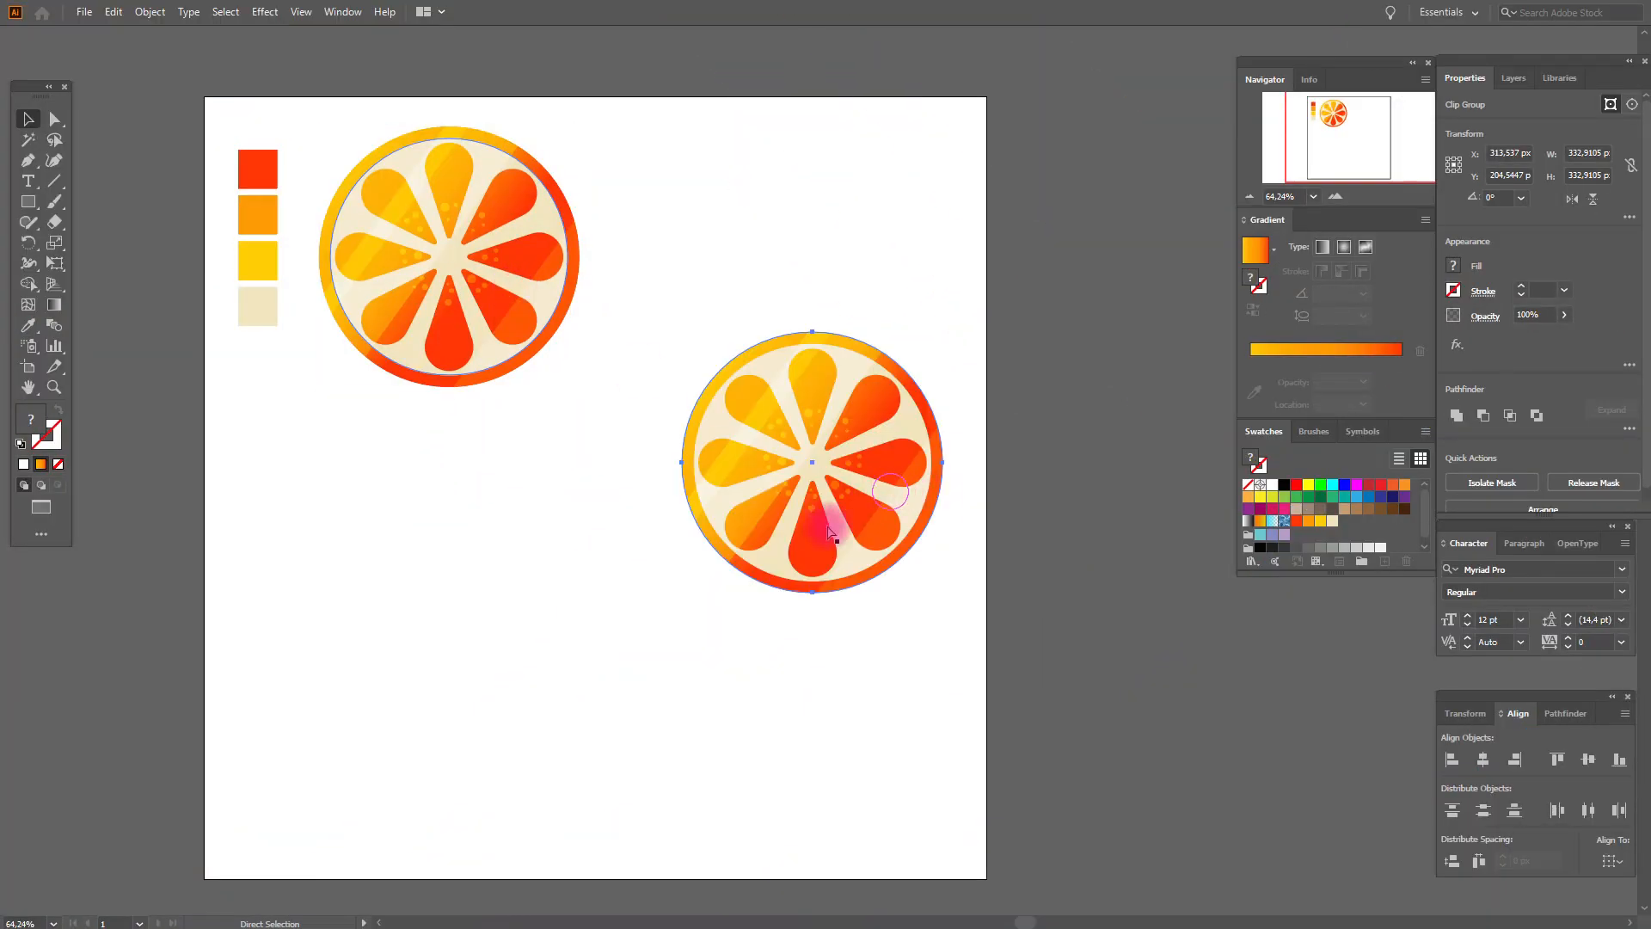
left_click_drag(740, 571, 785, 564)
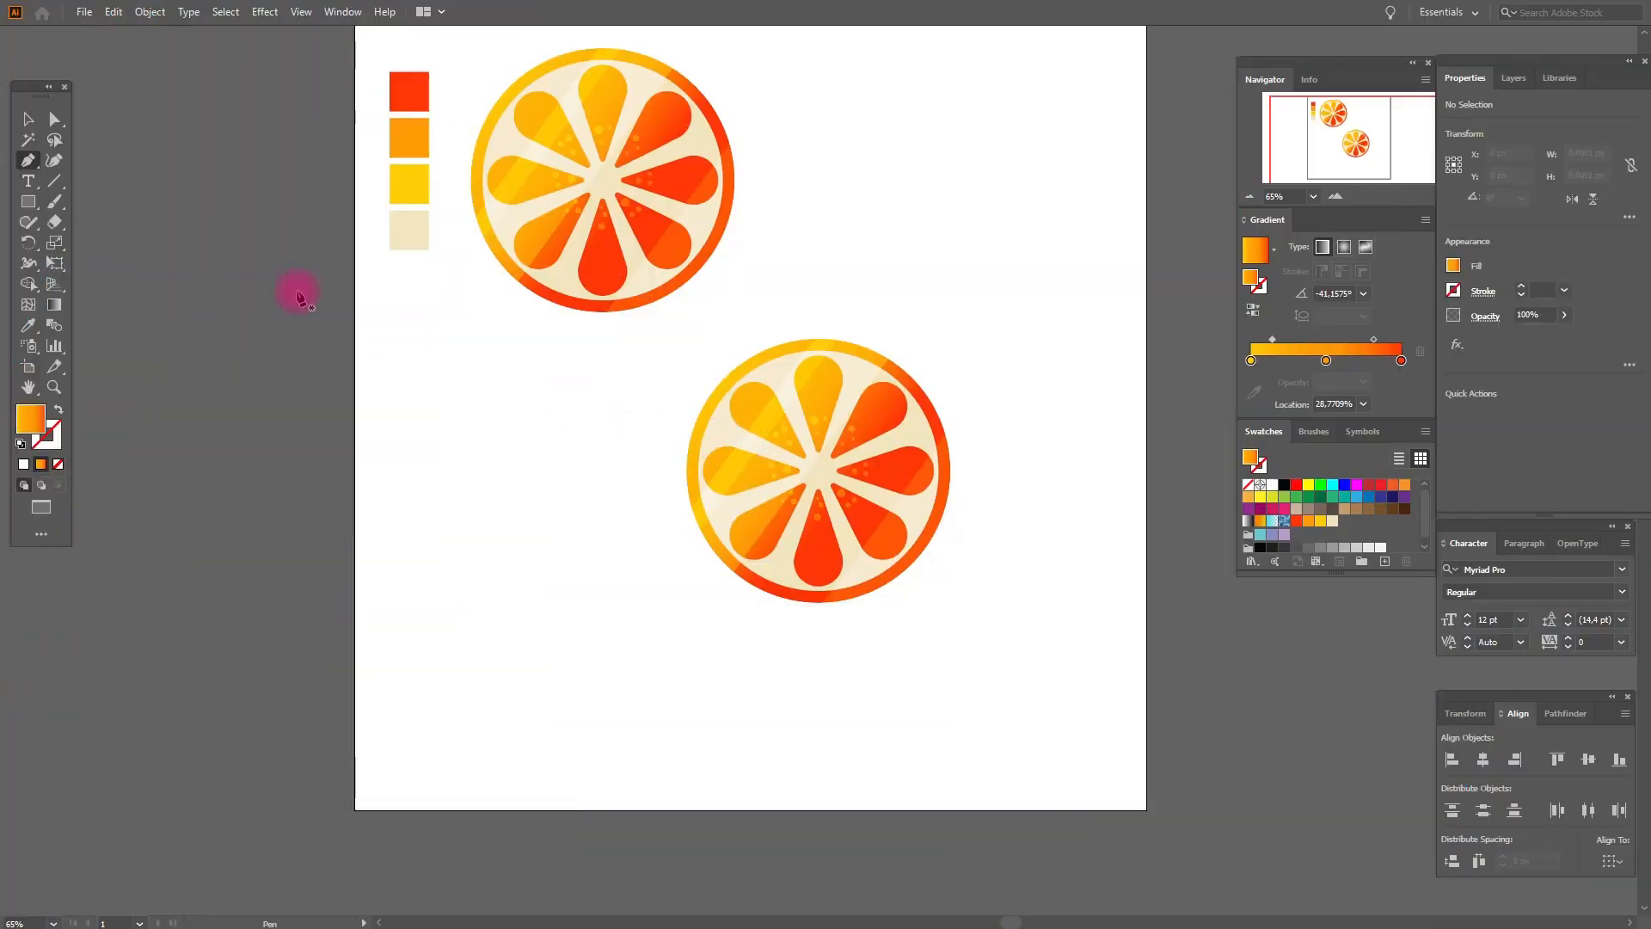
- Draw a rectangle about 463 by 241 px, rotate it to about 336° and cover the copied slice's lower half
left_click_drag(28, 201, 75, 203)
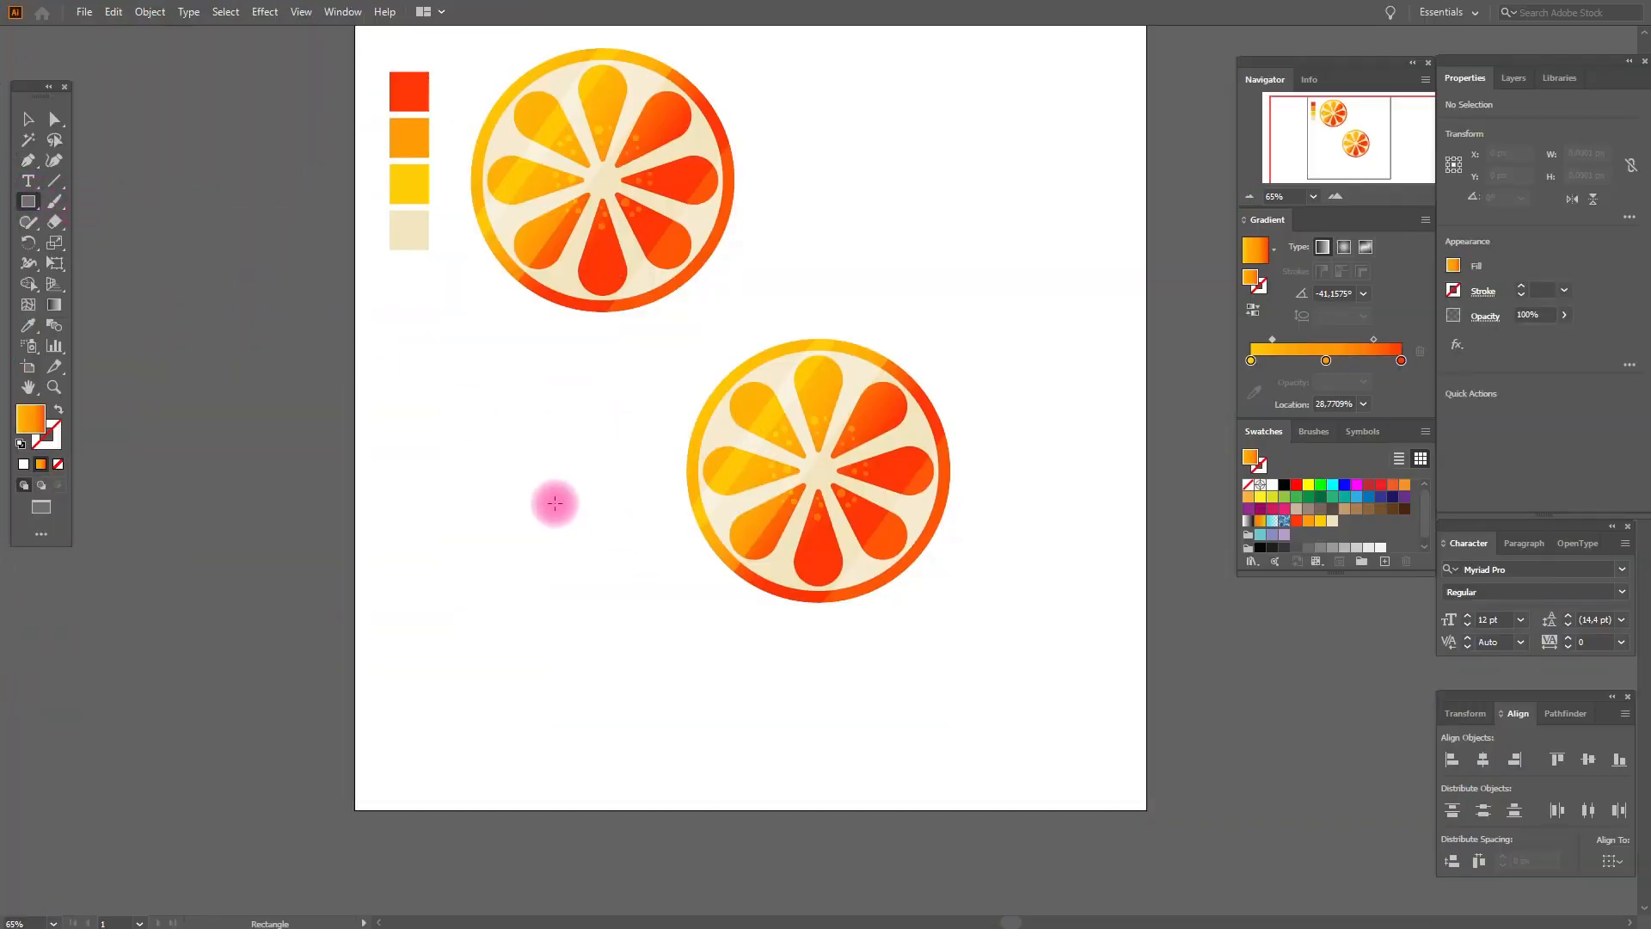
left_click_drag(540, 496, 906, 686)
left_click(28, 118)
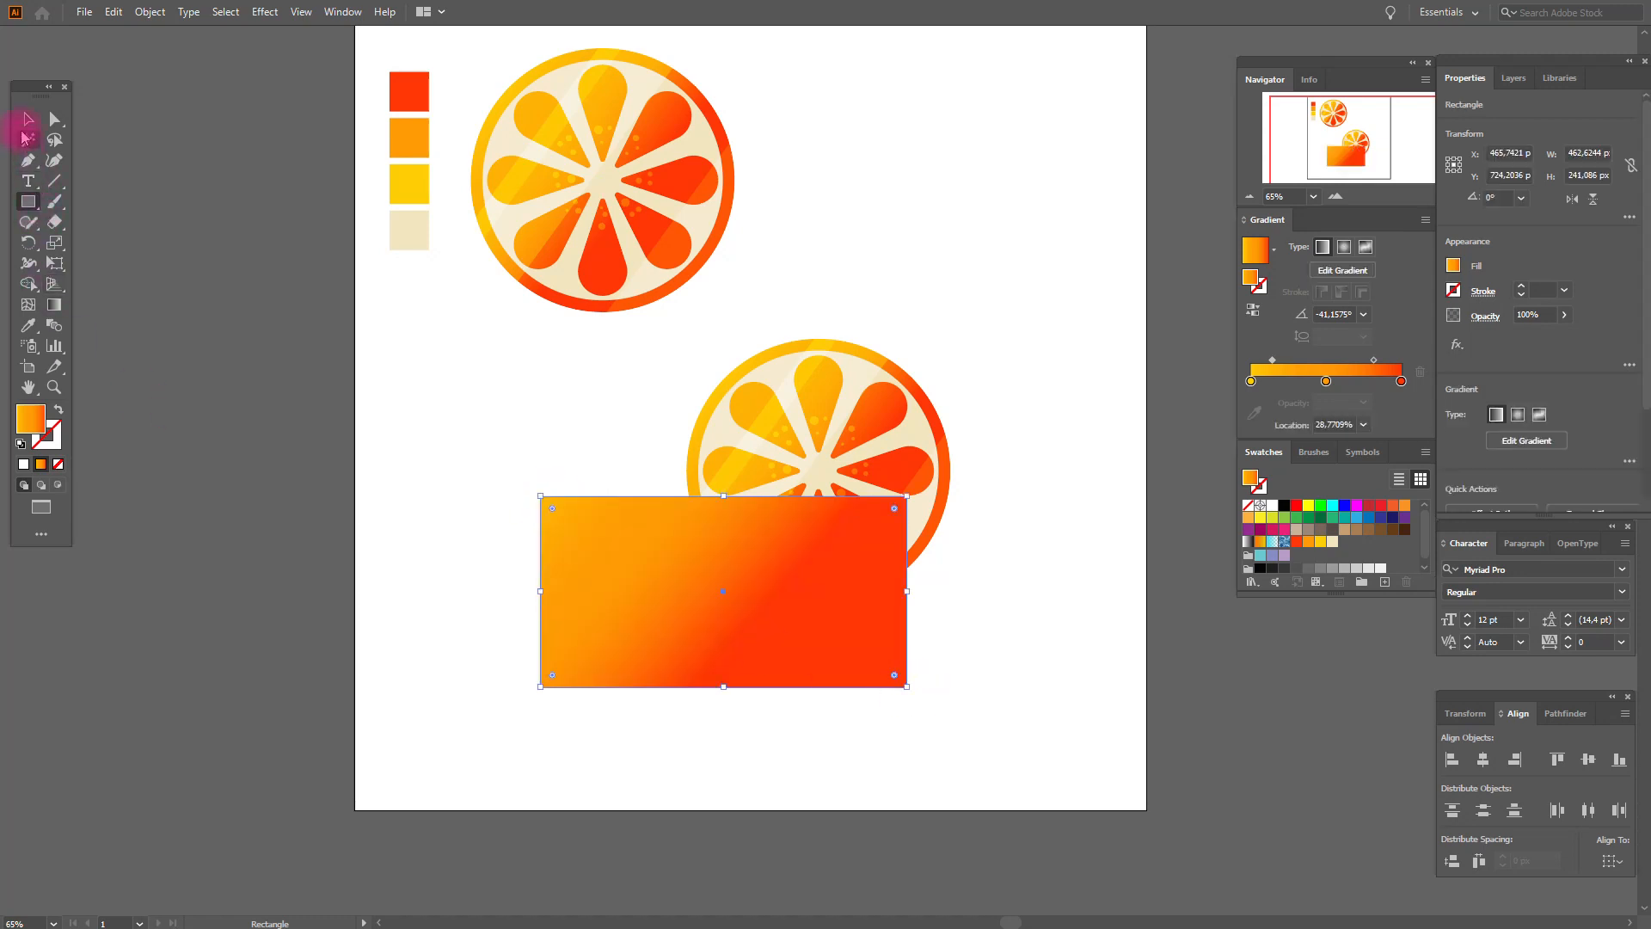
left_click_drag(917, 582, 911, 647)
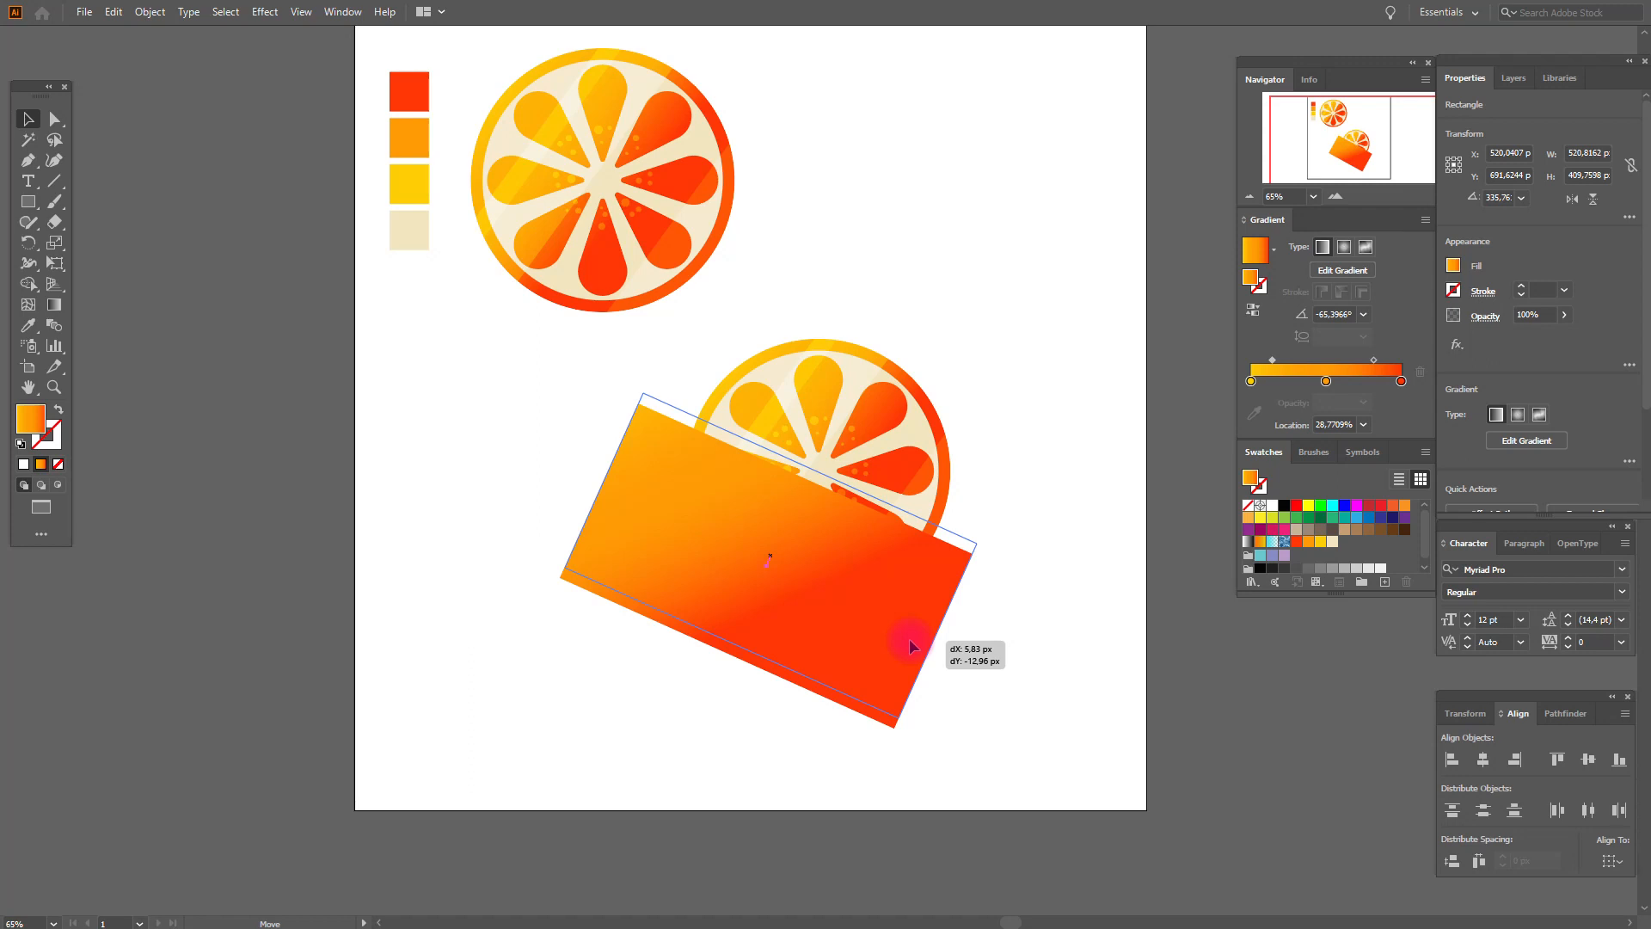
left_click_drag(911, 647, 911, 647)
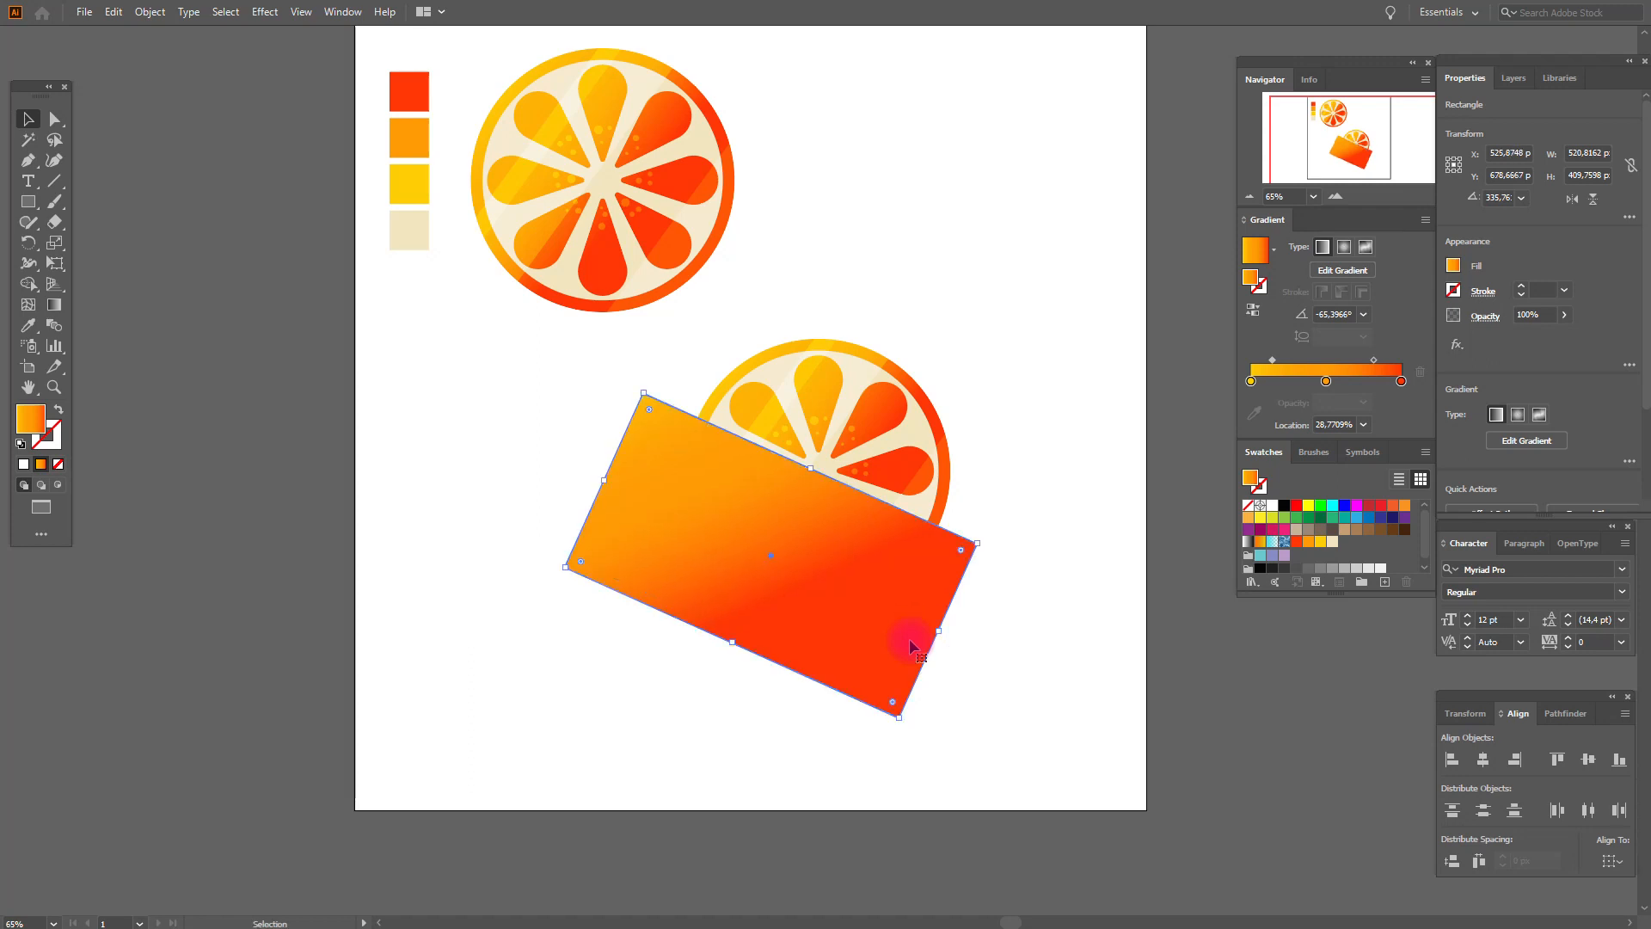
- Clip the copied slice with the tilted rectangle as a clipping mask, leaving a half slice
left_click_drag(730, 309, 916, 632)
right_click(897, 514)
left_click(969, 663)
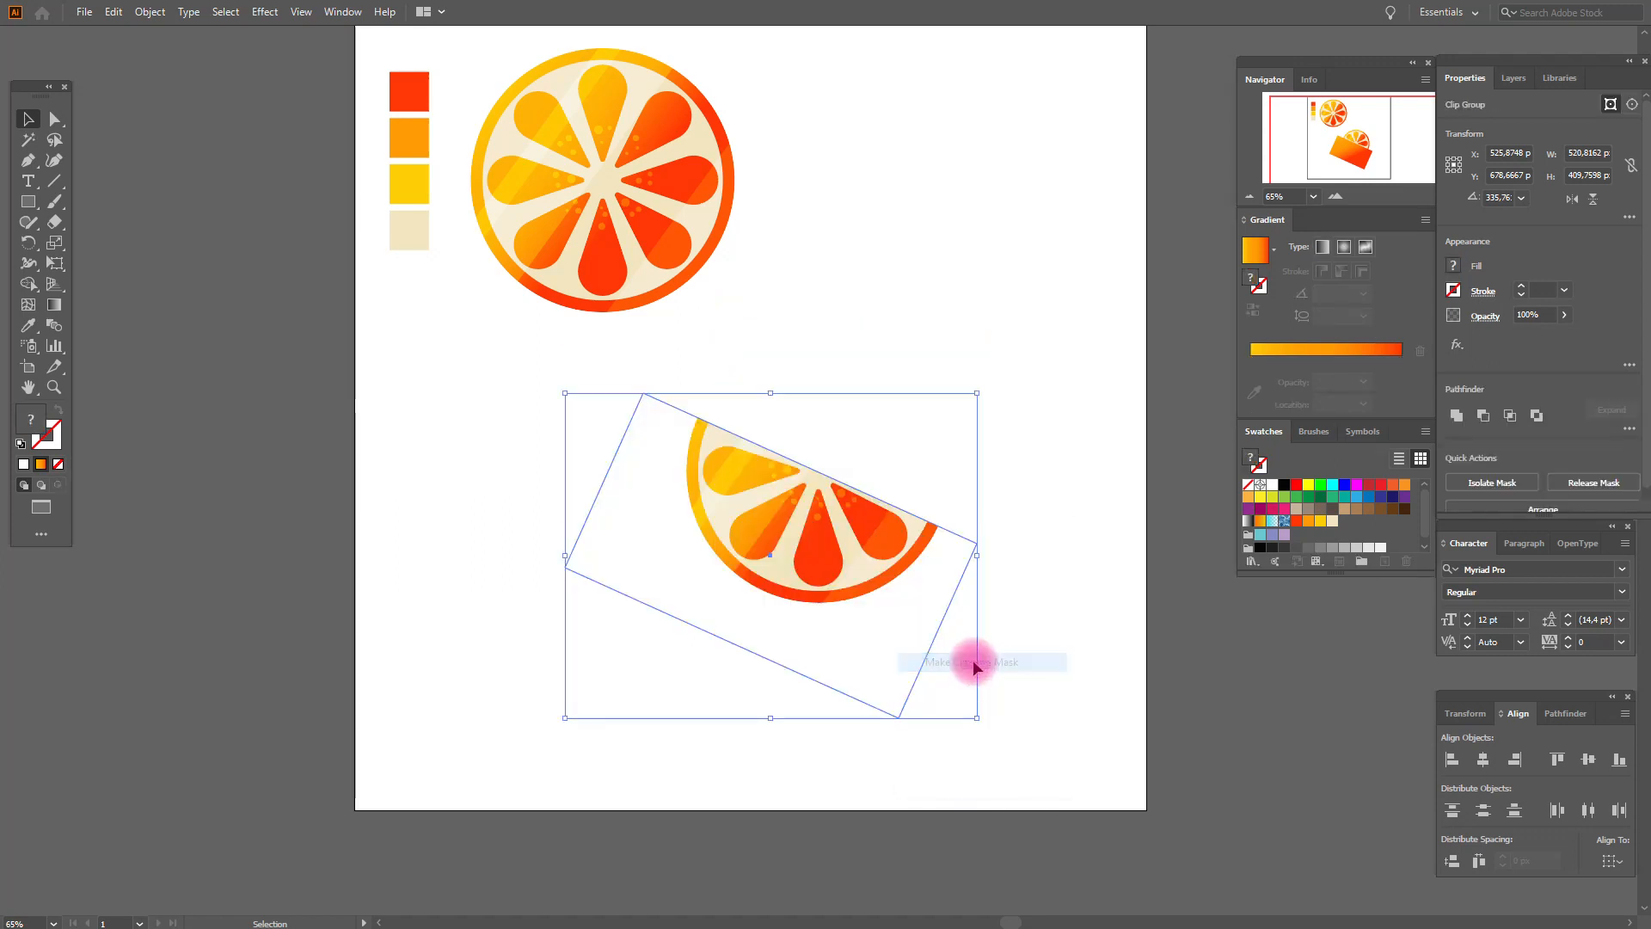
left_click(977, 664)
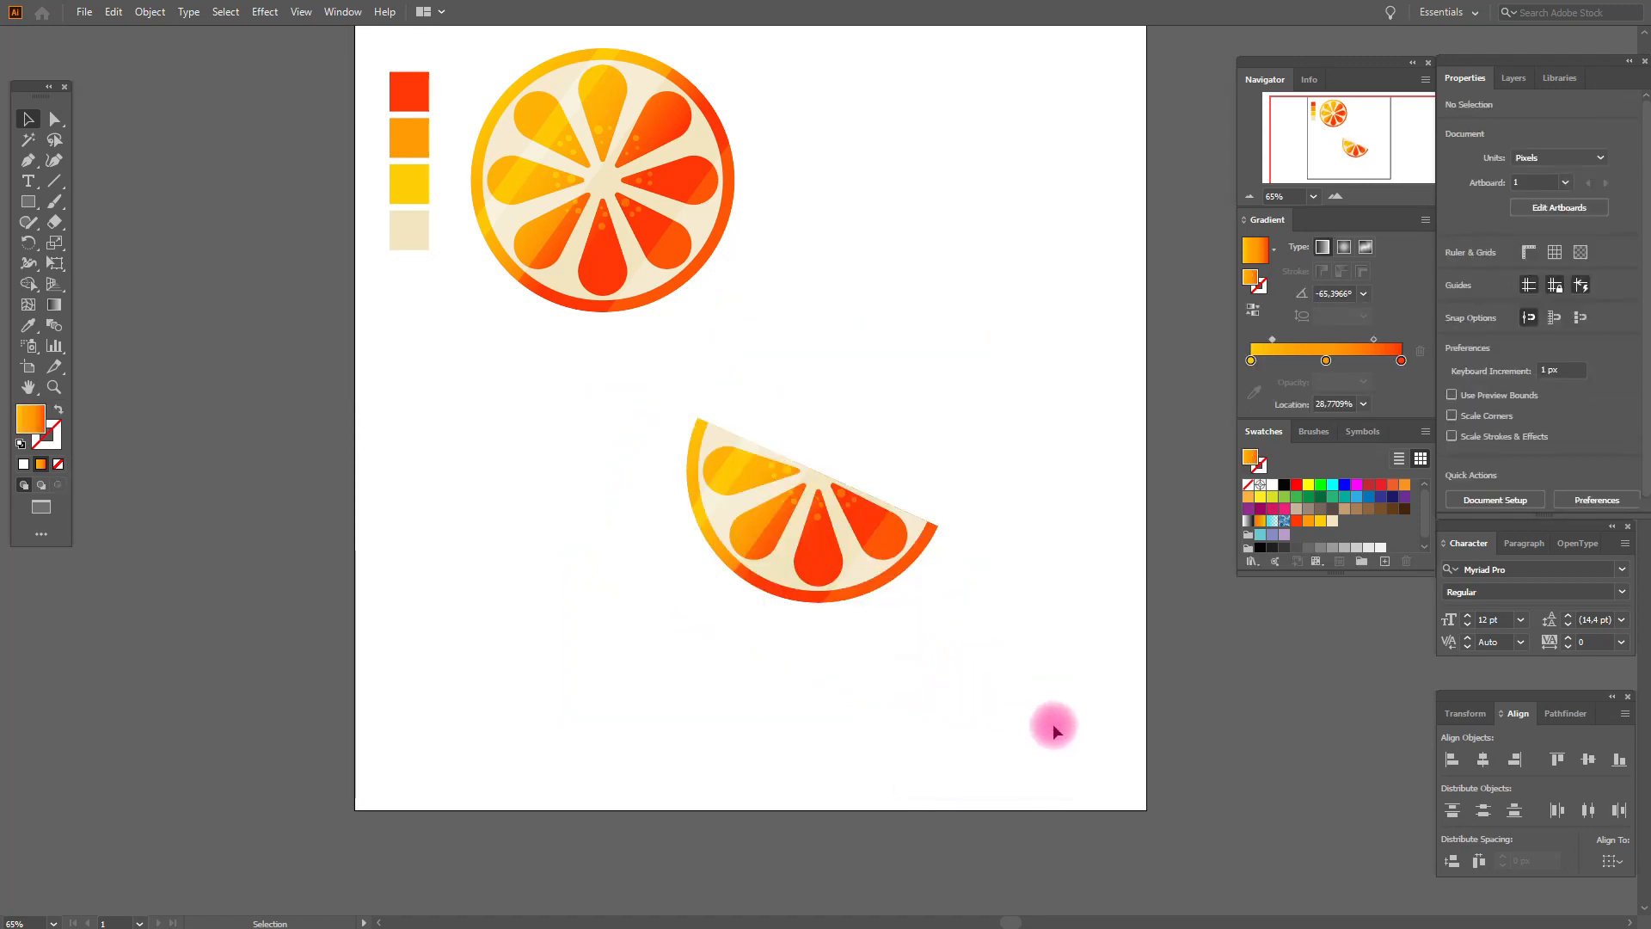
- Draw a closed red (R=255 G=51 B=0) shape with the Pen tool, curving below the half slice's lower-right rind to add thickness
left_click(55, 385)
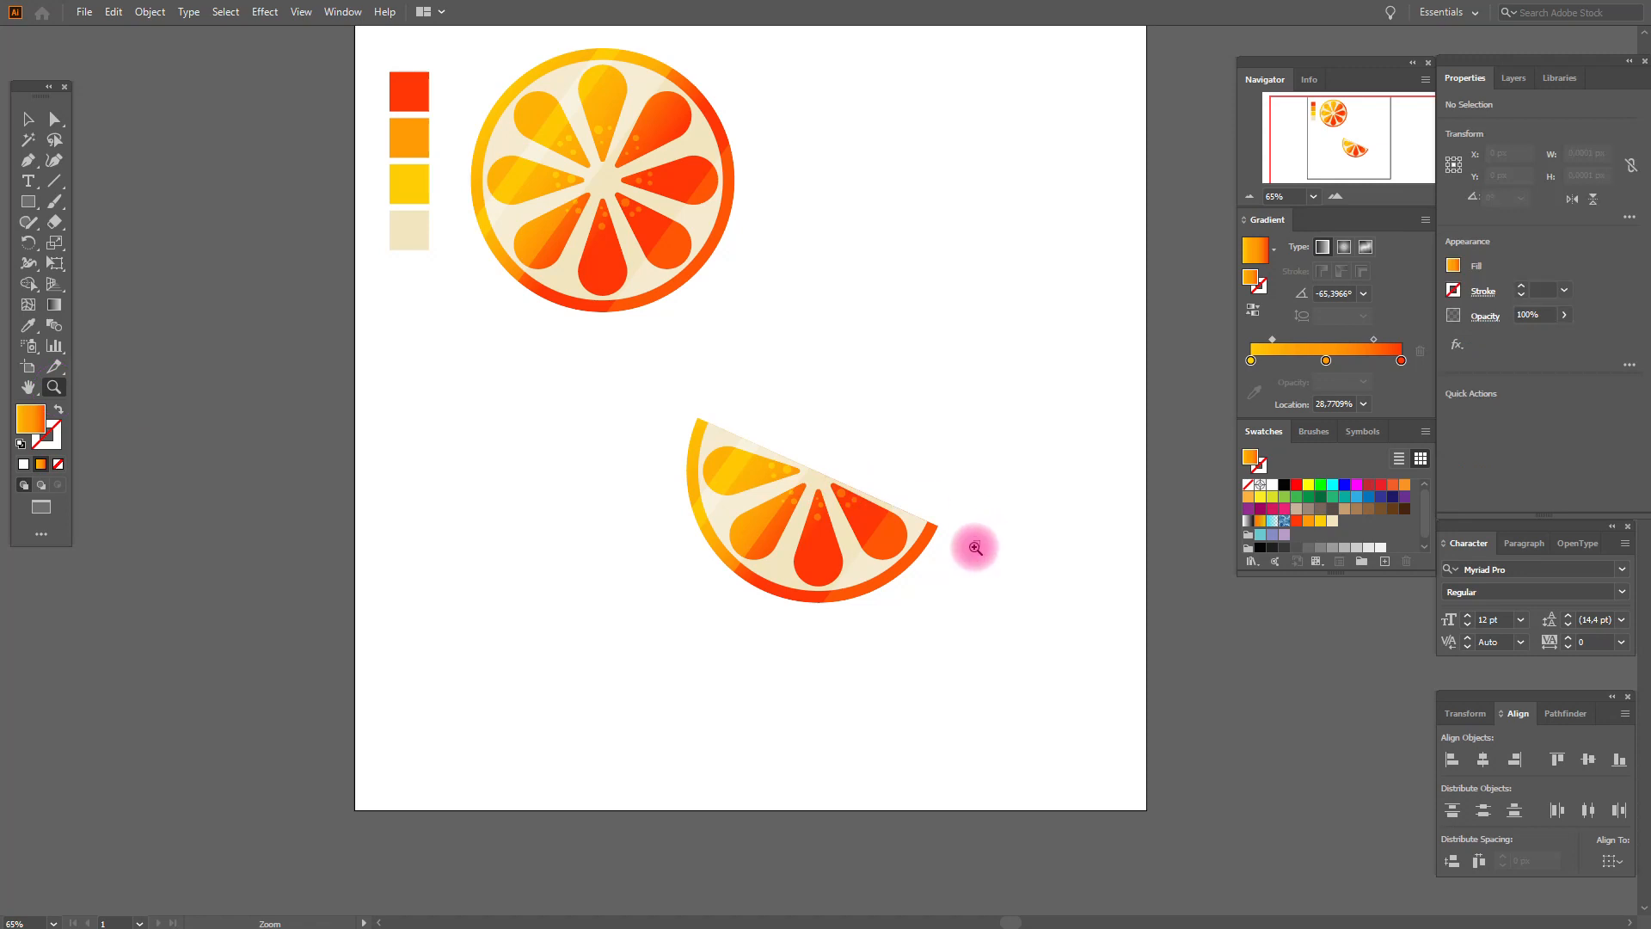
left_click(946, 544)
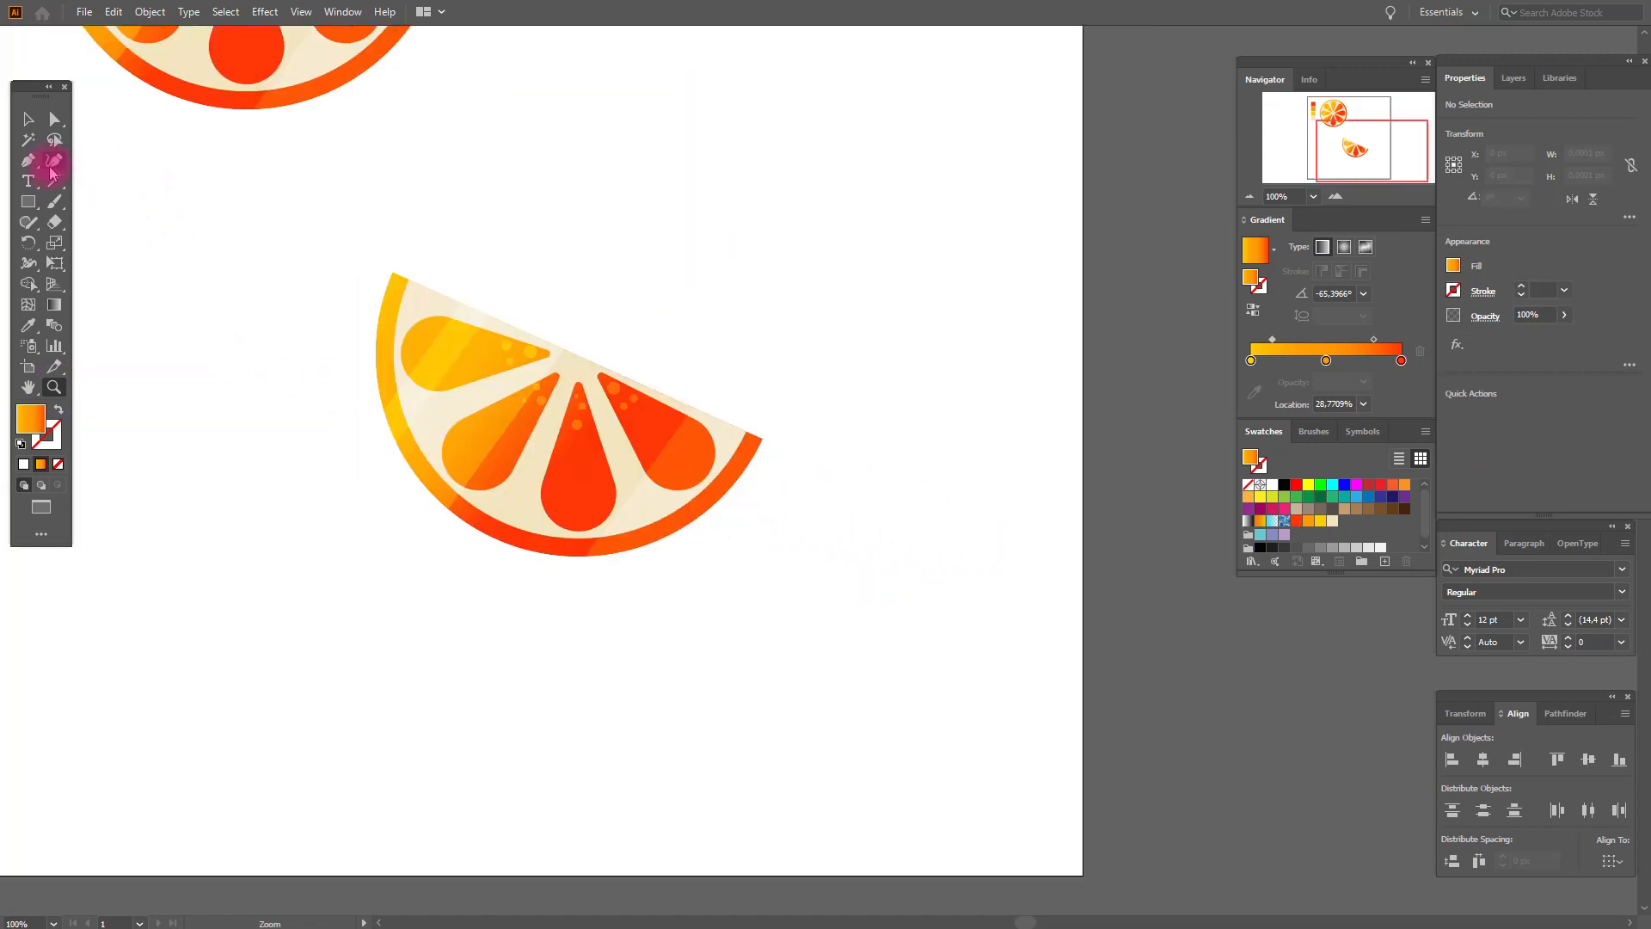
left_click(1297, 522)
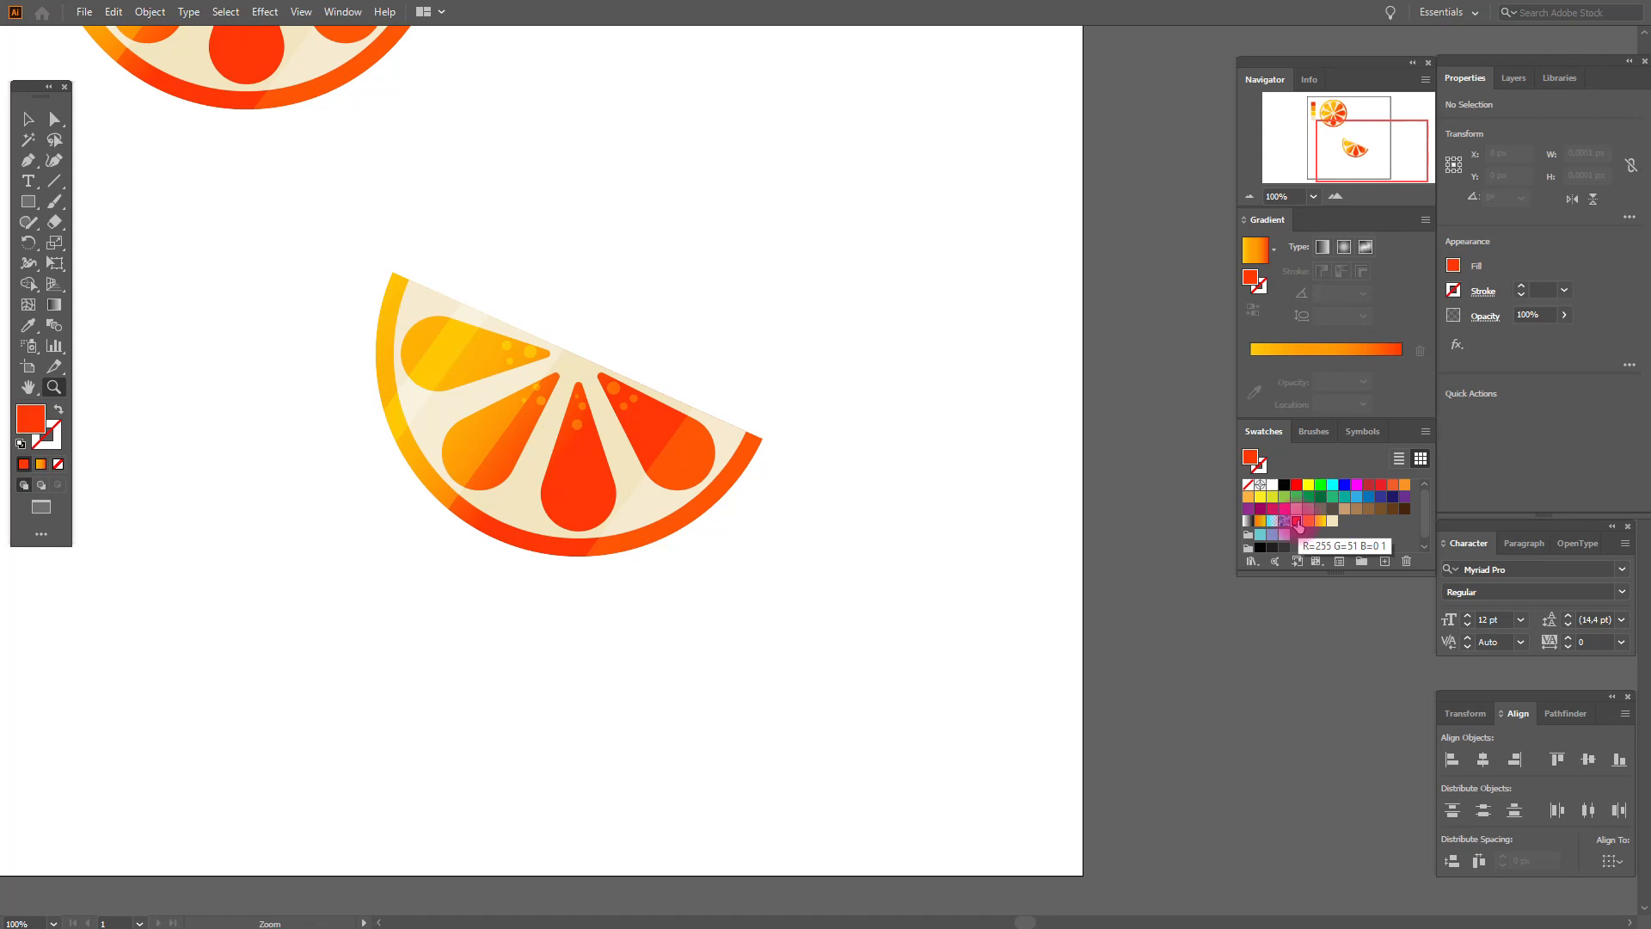
left_click(30, 163)
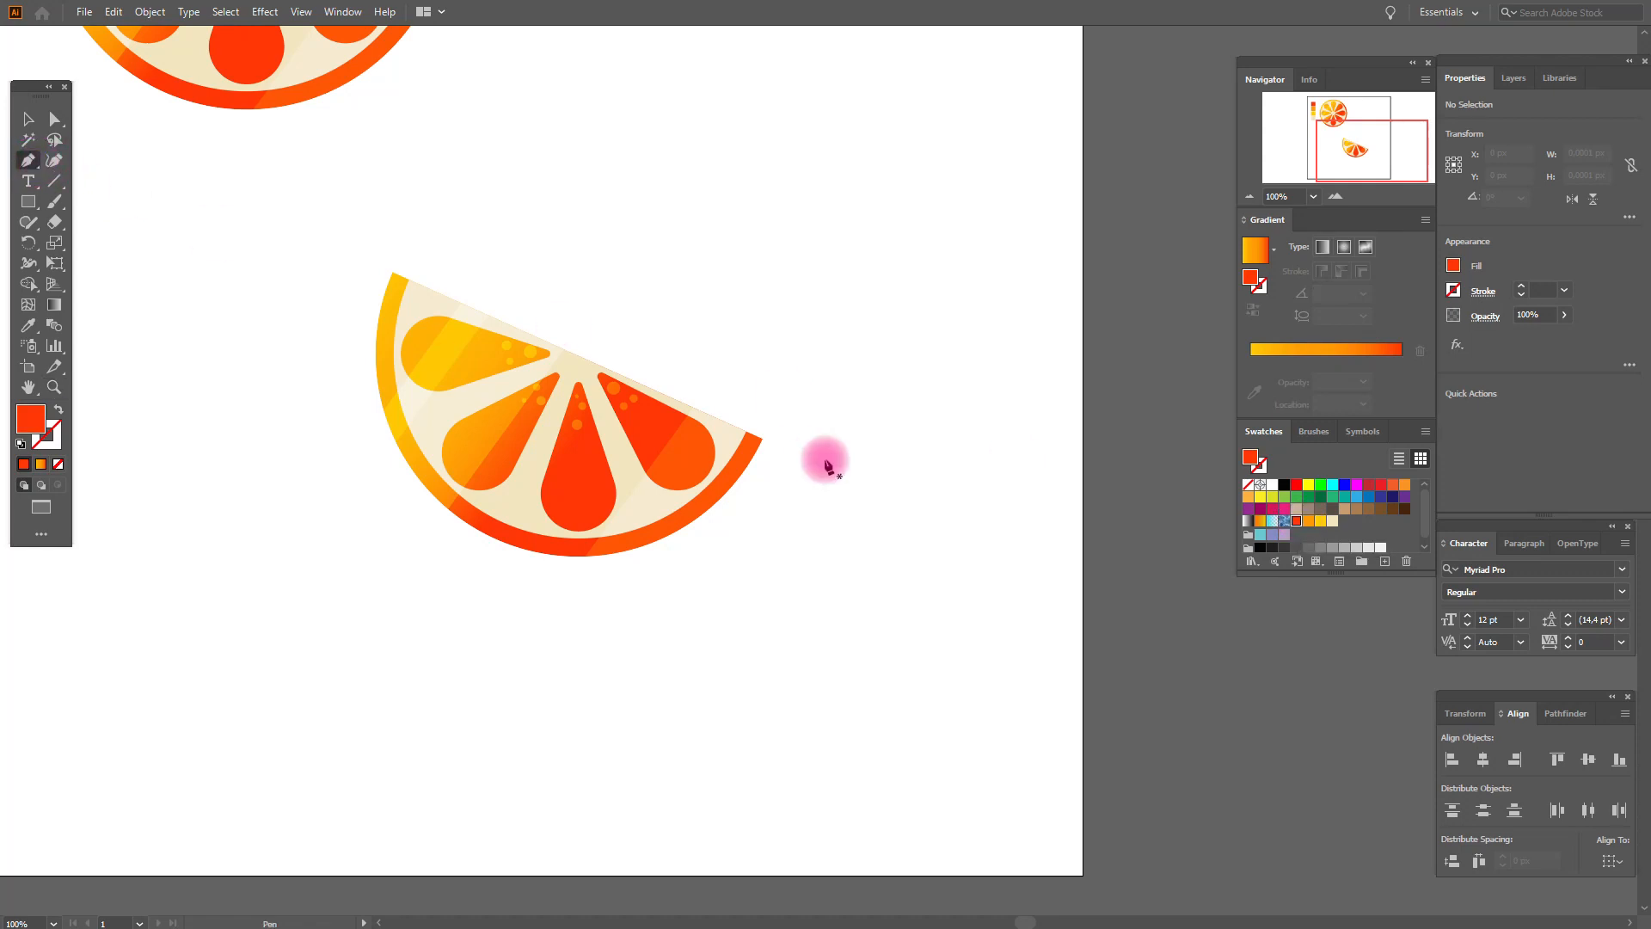
left_click(762, 440)
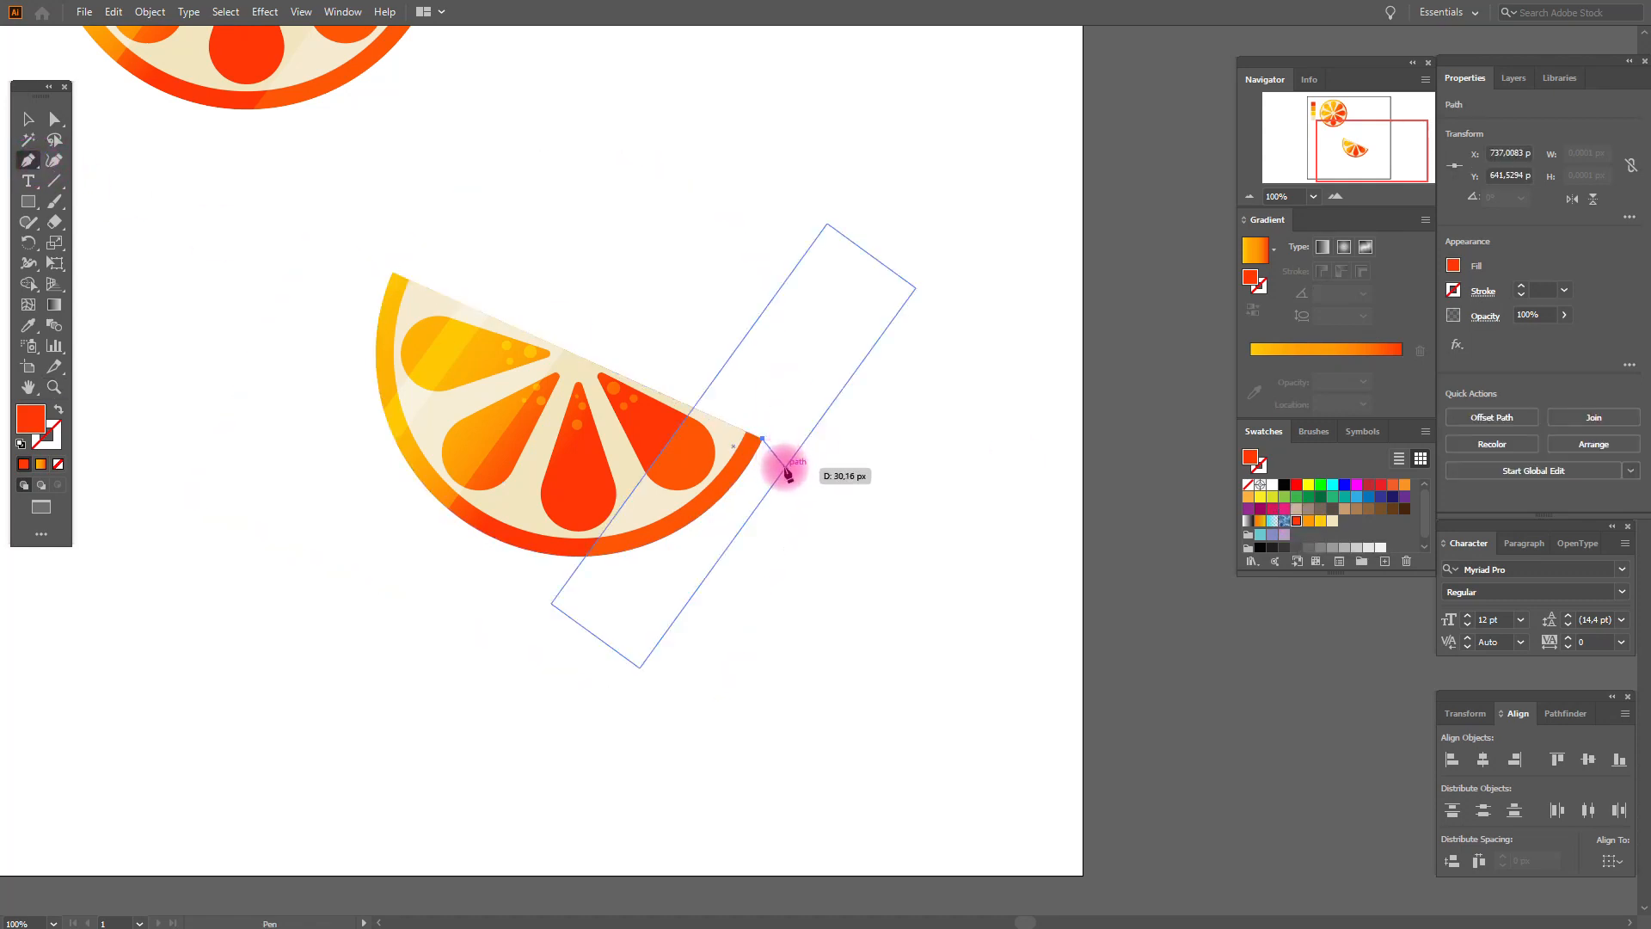
left_click(785, 467)
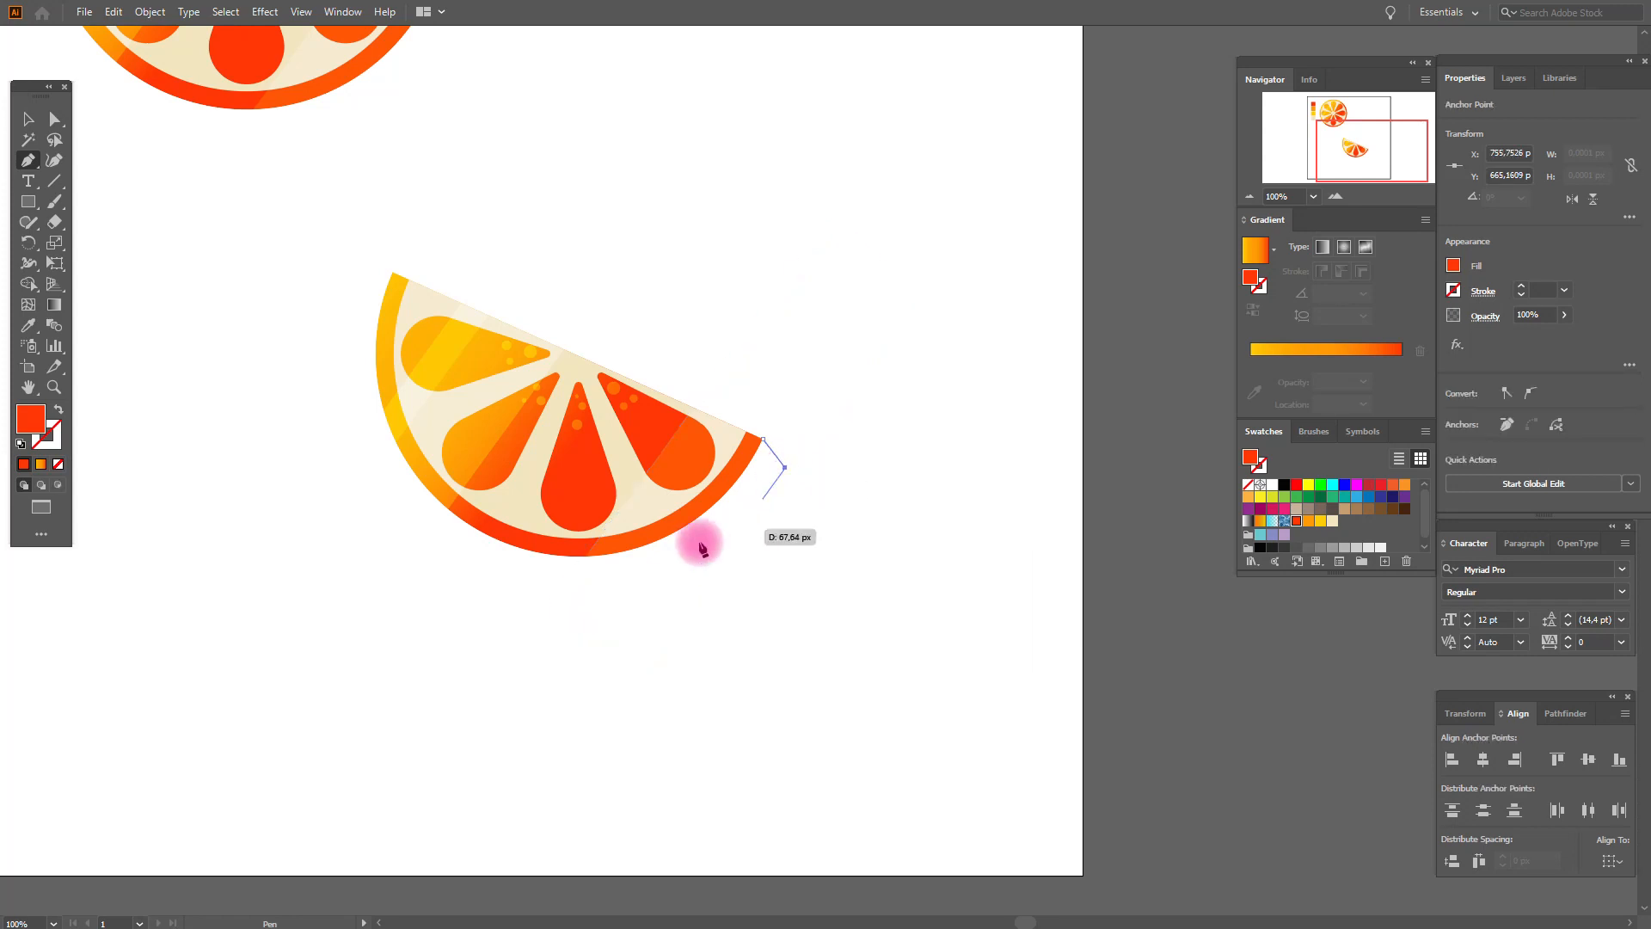
mouse_move(472, 526)
left_mouse_down()
mouse_move(344, 407)
mouse_move(297, 405)
mouse_move(478, 529)
left_mouse_up()
left_click(472, 527)
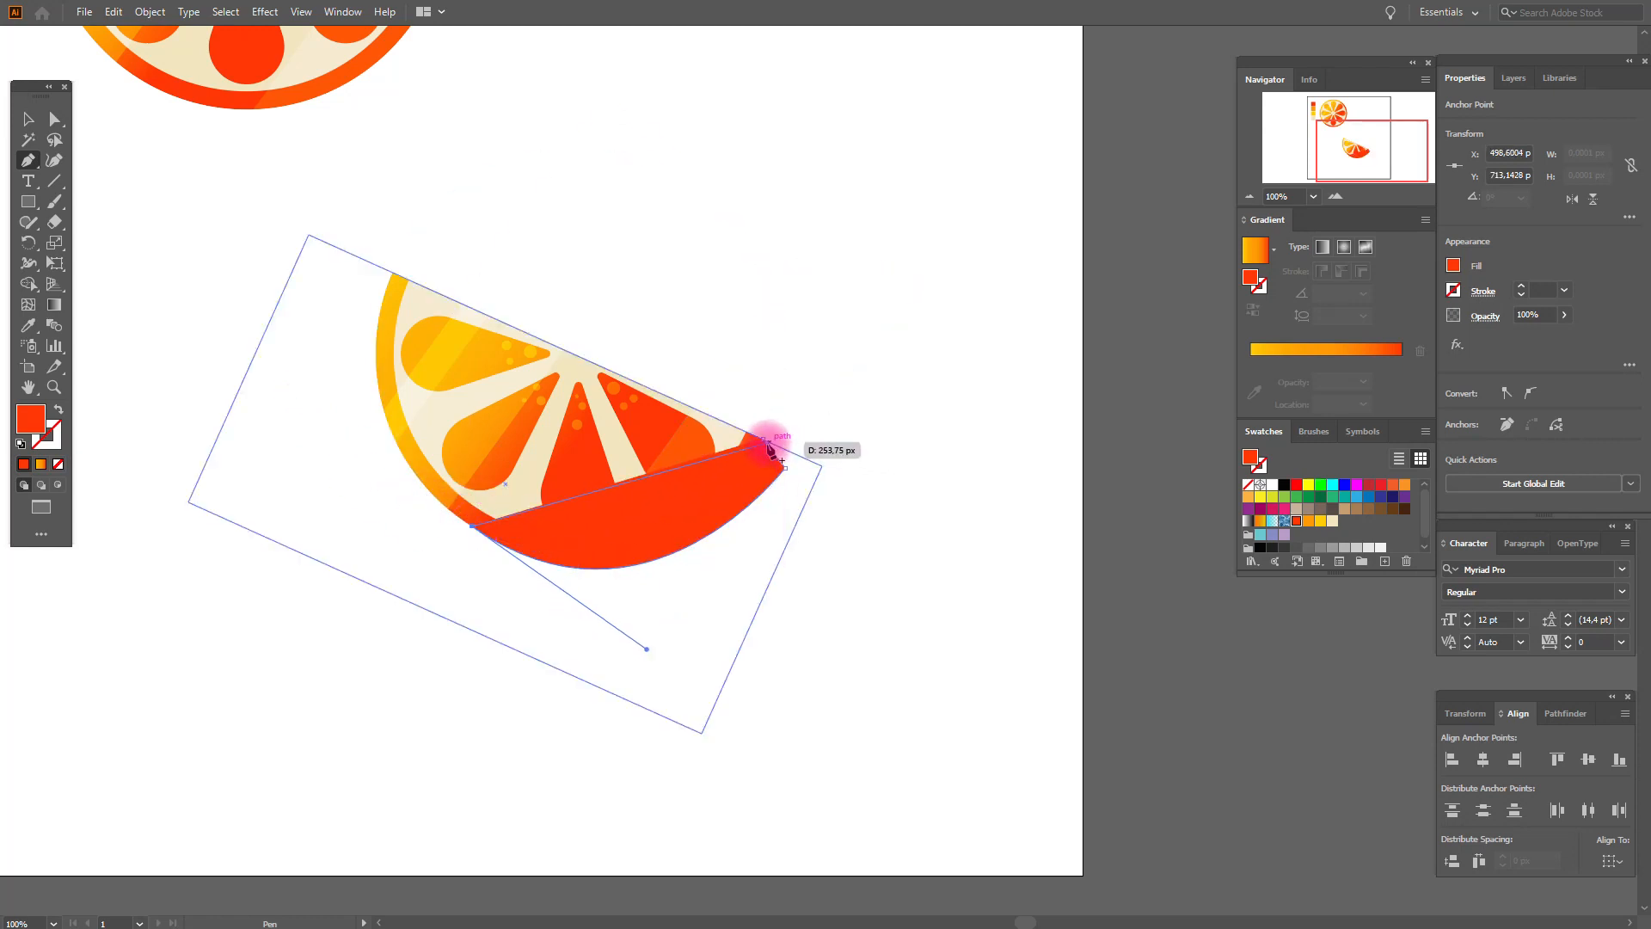
left_click(762, 440)
- Send the red rind shape behind the half slice
left_click(28, 118)
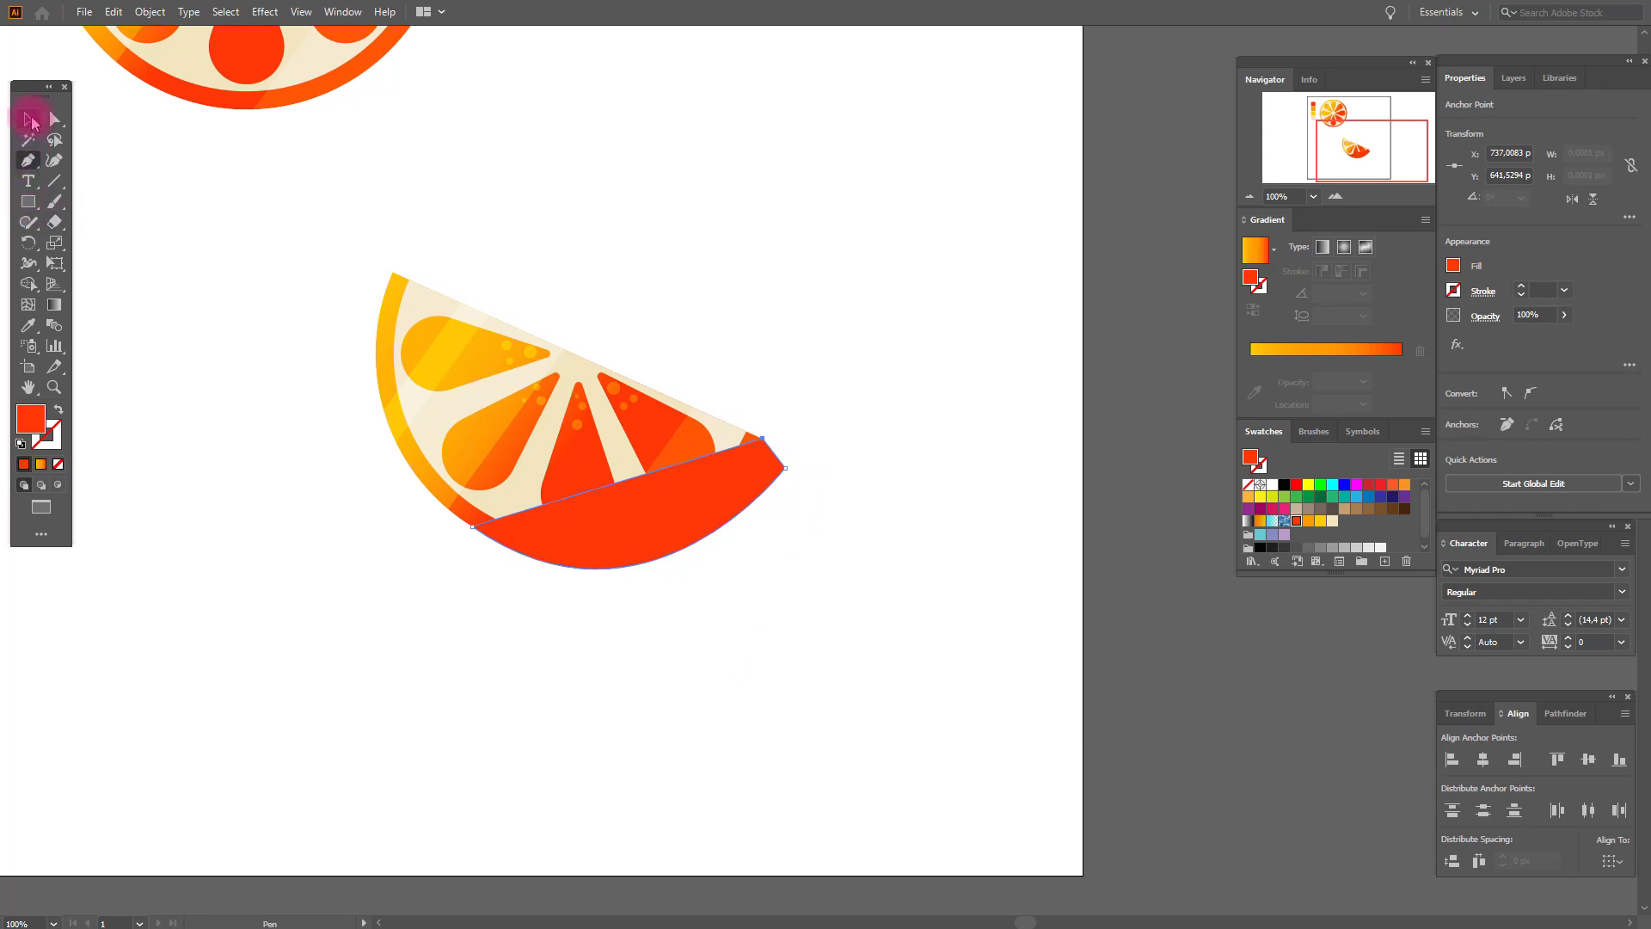
right_click(725, 462)
left_click(967, 794)
left_click(876, 648)
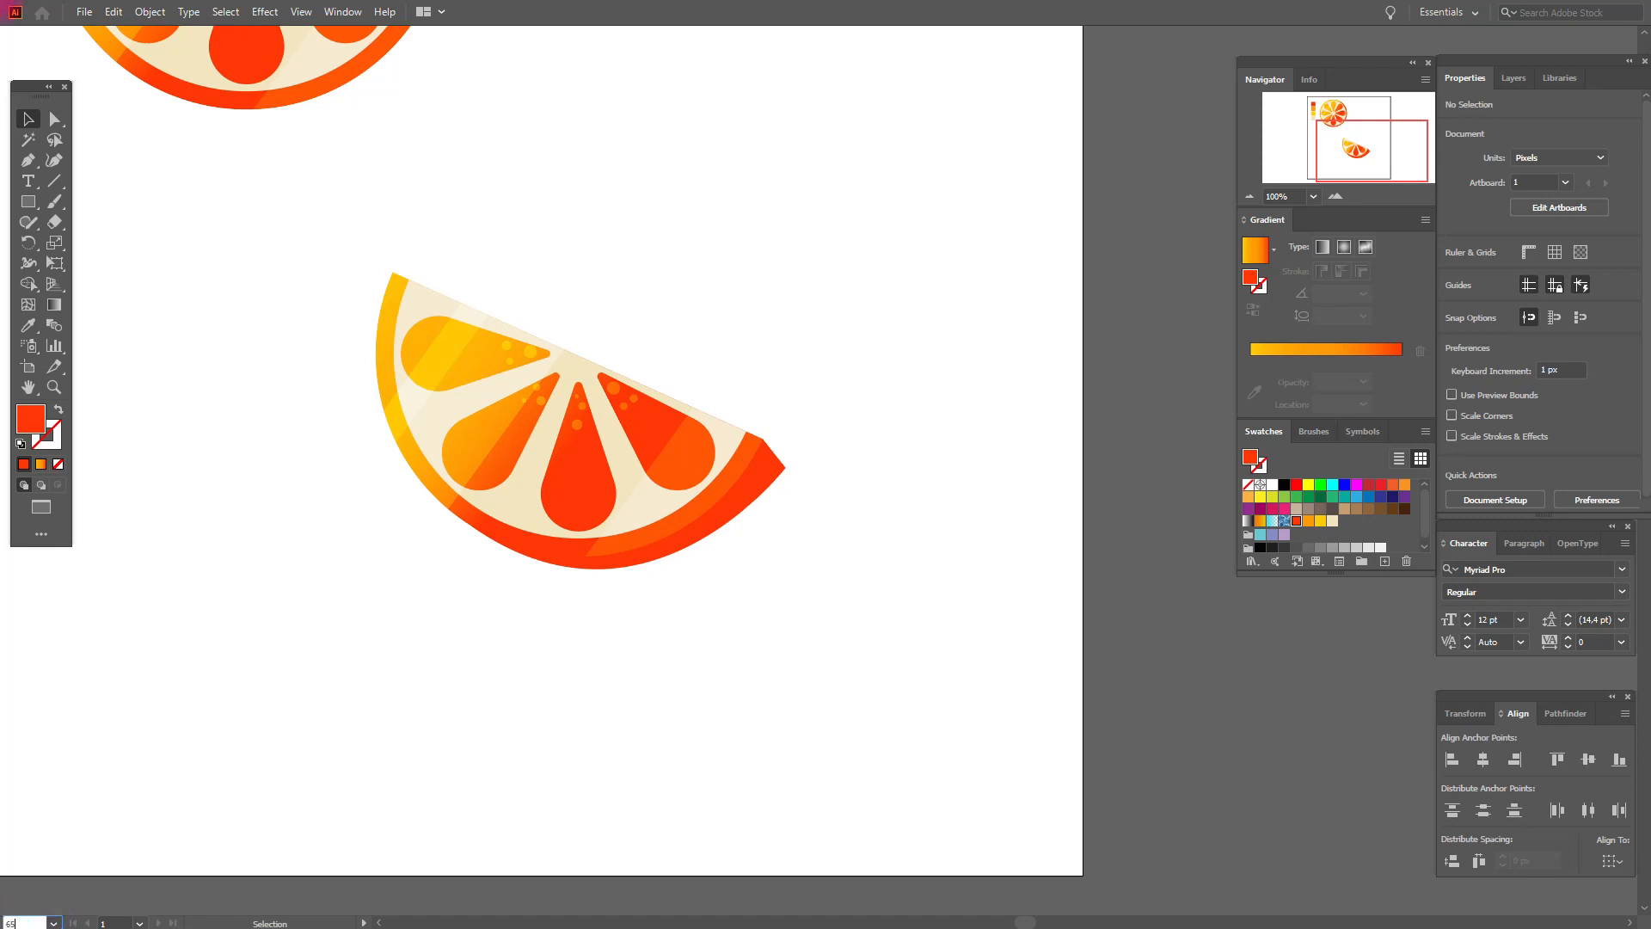
- Move the half slice with its rind shape up beside the whole slice
key("Return")
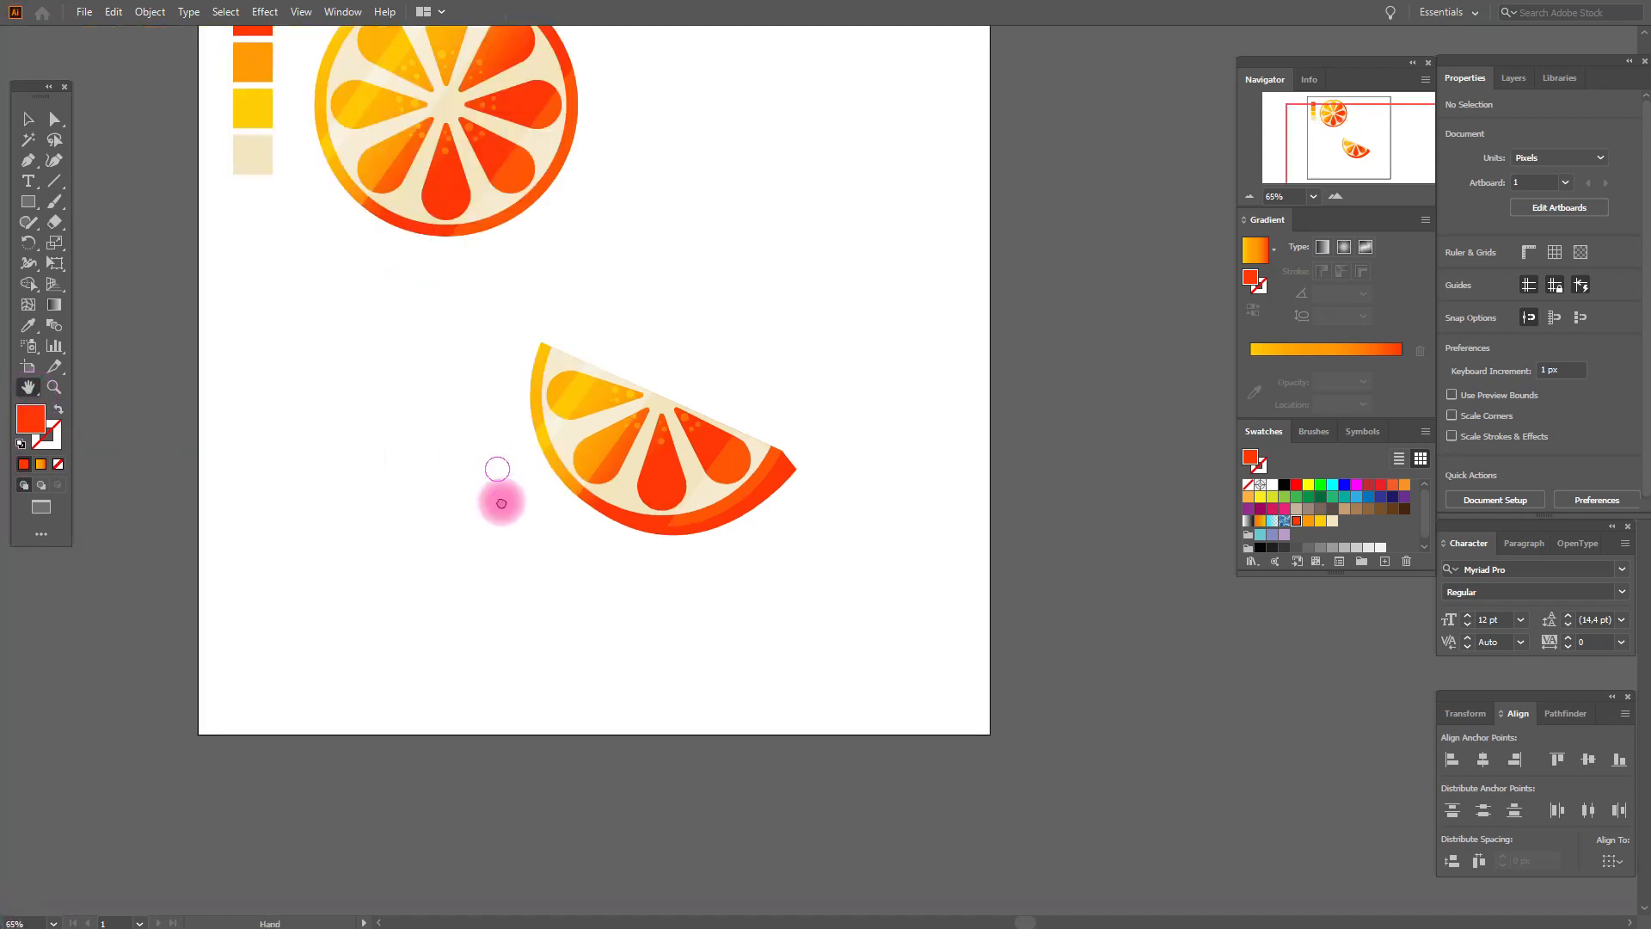
left_click_drag(497, 479, 498, 611)
left_click(27, 117)
left_click_drag(468, 461, 854, 310)
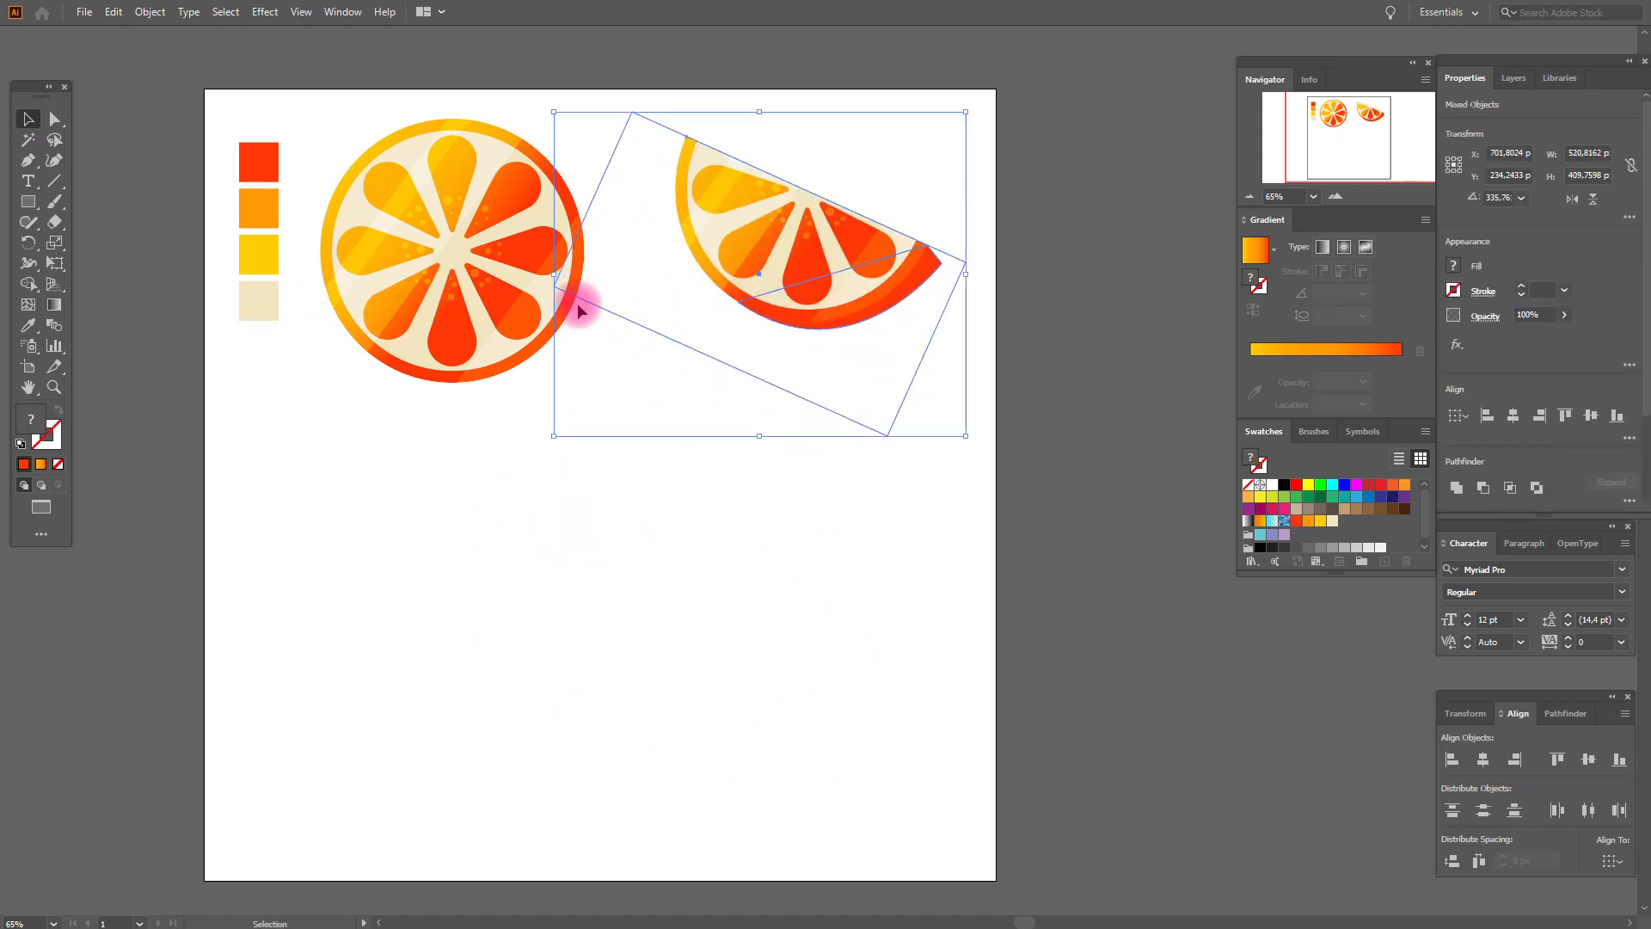
left_click(761, 473)
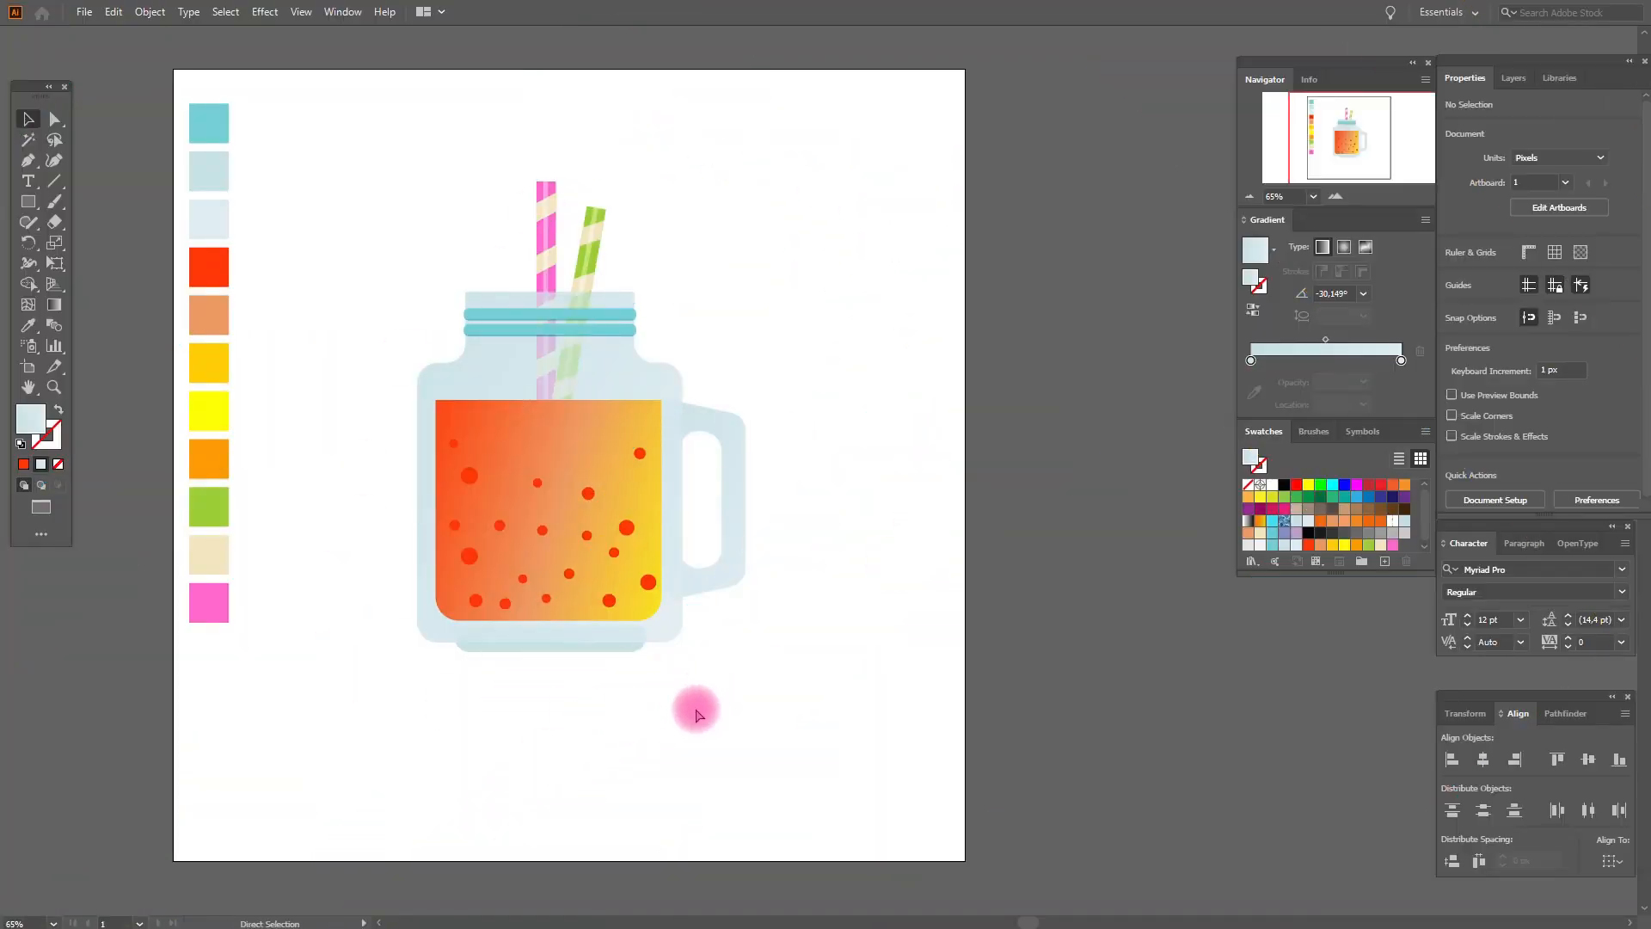
- Paste both citrus slices into the mason jar mug drawing, scale them down and place them to the right of the mug
key("ctrl+v")
left_click_drag(831, 359, 847, 438)
left_click_drag(743, 551, 961, 567)
- Group the half slice with its red rind shape
left_click(1088, 420)
left_click(1169, 626)
right_click(1152, 528)
left_click(1160, 679)
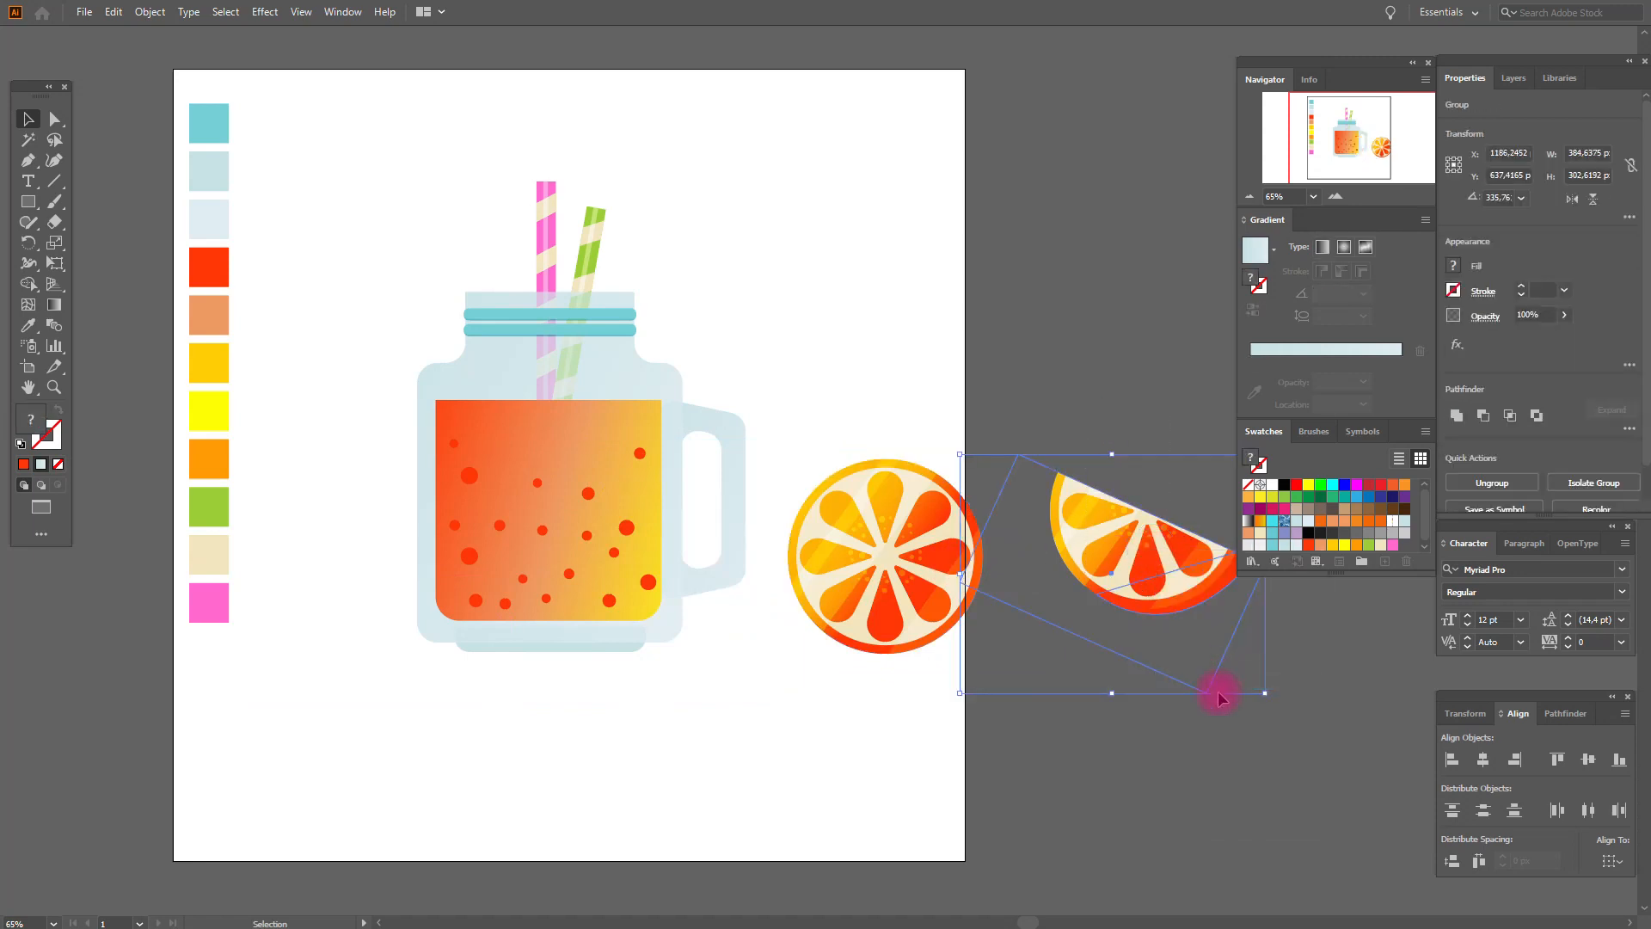
- Scale down the half slice, arrange three differently rotated copies inside the drink and lower their opacity
left_click_drag(1265, 693, 854, 424)
left_click_drag(815, 481, 606, 484)
left_click(535, 521, "shift")
left_click(524, 565, "shift")
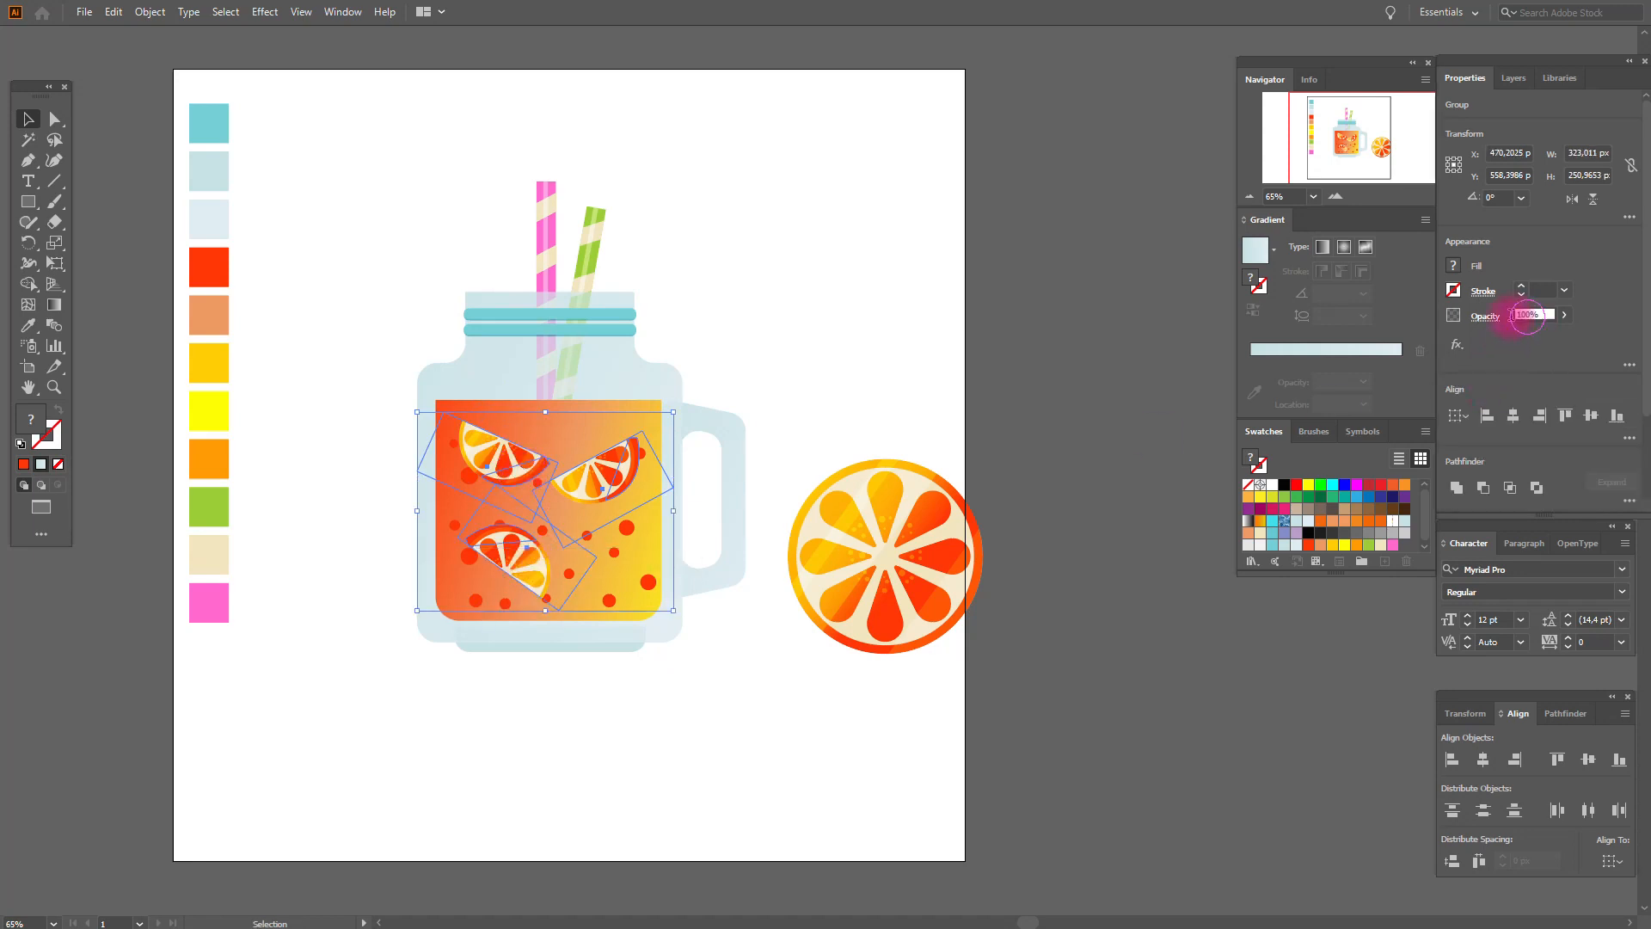
left_click(1507, 318)
left_click(915, 297)
- Draw a tall white rectangle beside the mug, rotate it to about 312° and lay it diagonally across the mug
left_click(28, 201)
left_click_drag(327, 286, 401, 681)
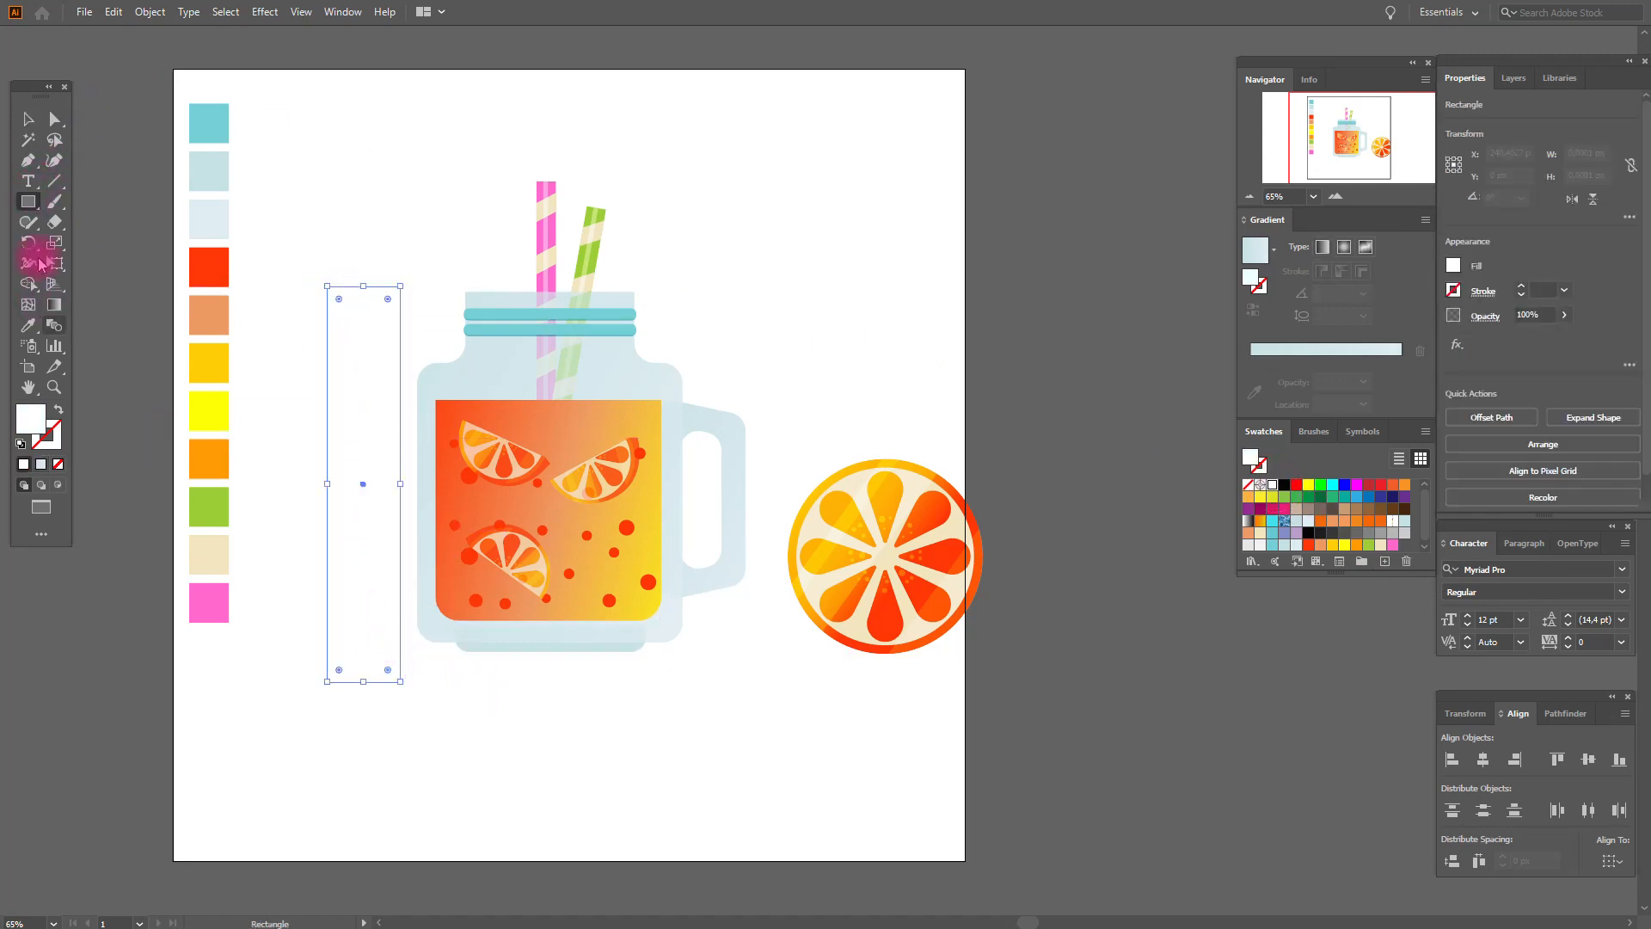
left_click(28, 119)
left_click_drag(410, 476, 541, 460)
left_click_drag(663, 337, 690, 302)
- Add an overlapping copy of the slanted white rectangle to its lower right, and a narrower parallel copy across the mug's lower-right part
left_click_drag(465, 509, 534, 514)
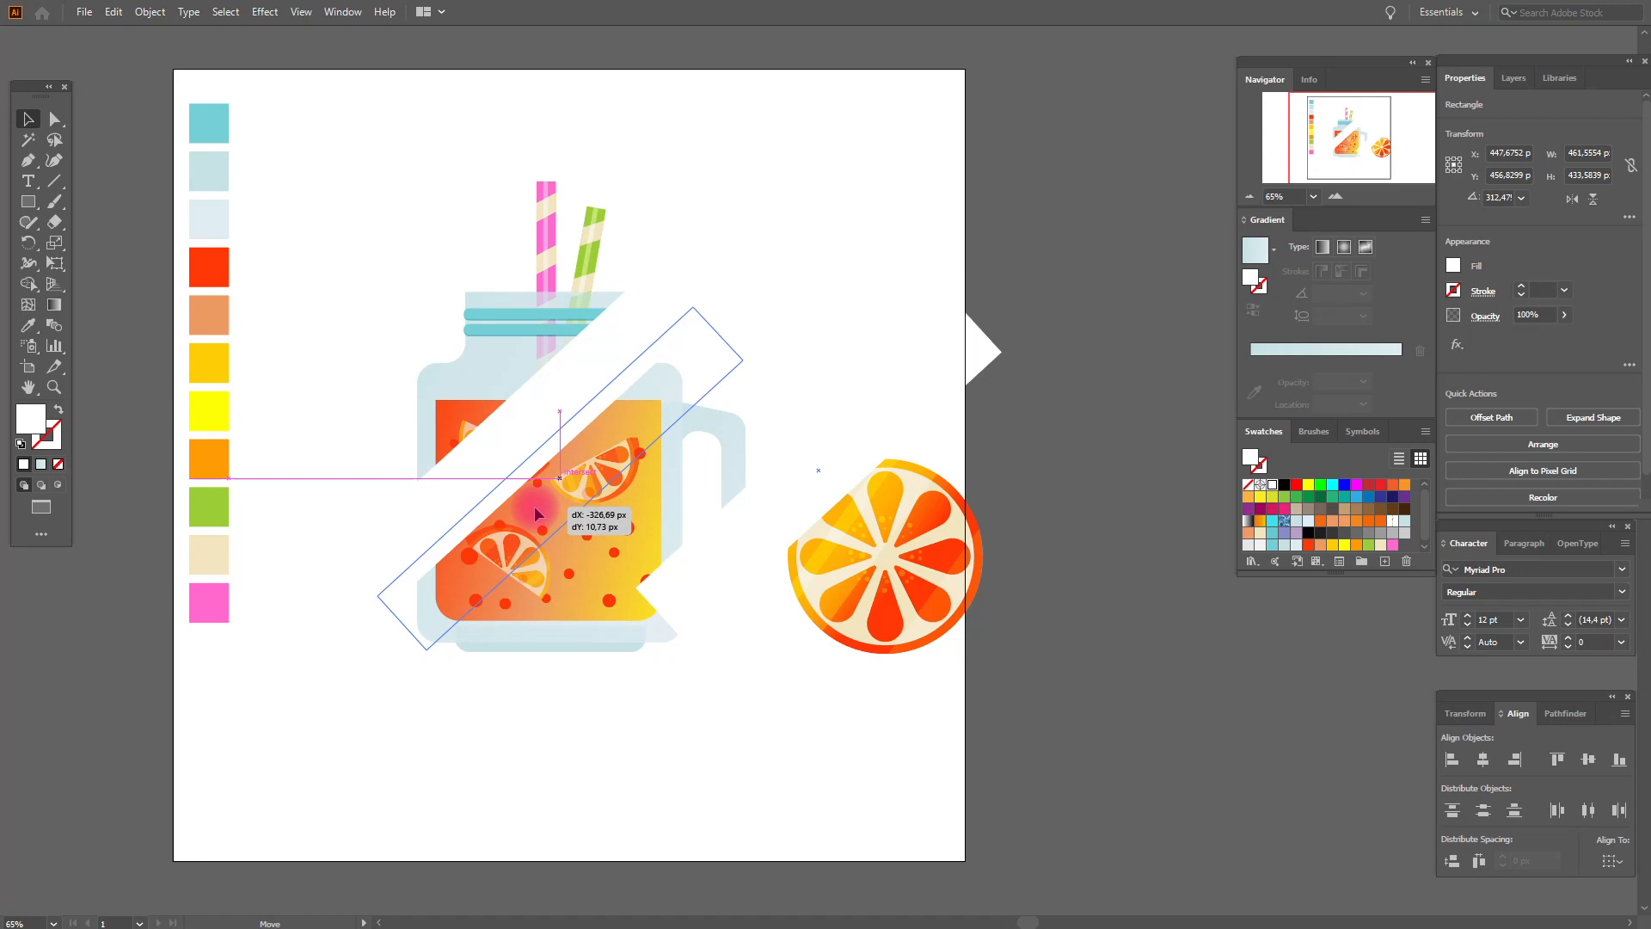
left_click_drag(535, 514, 534, 515)
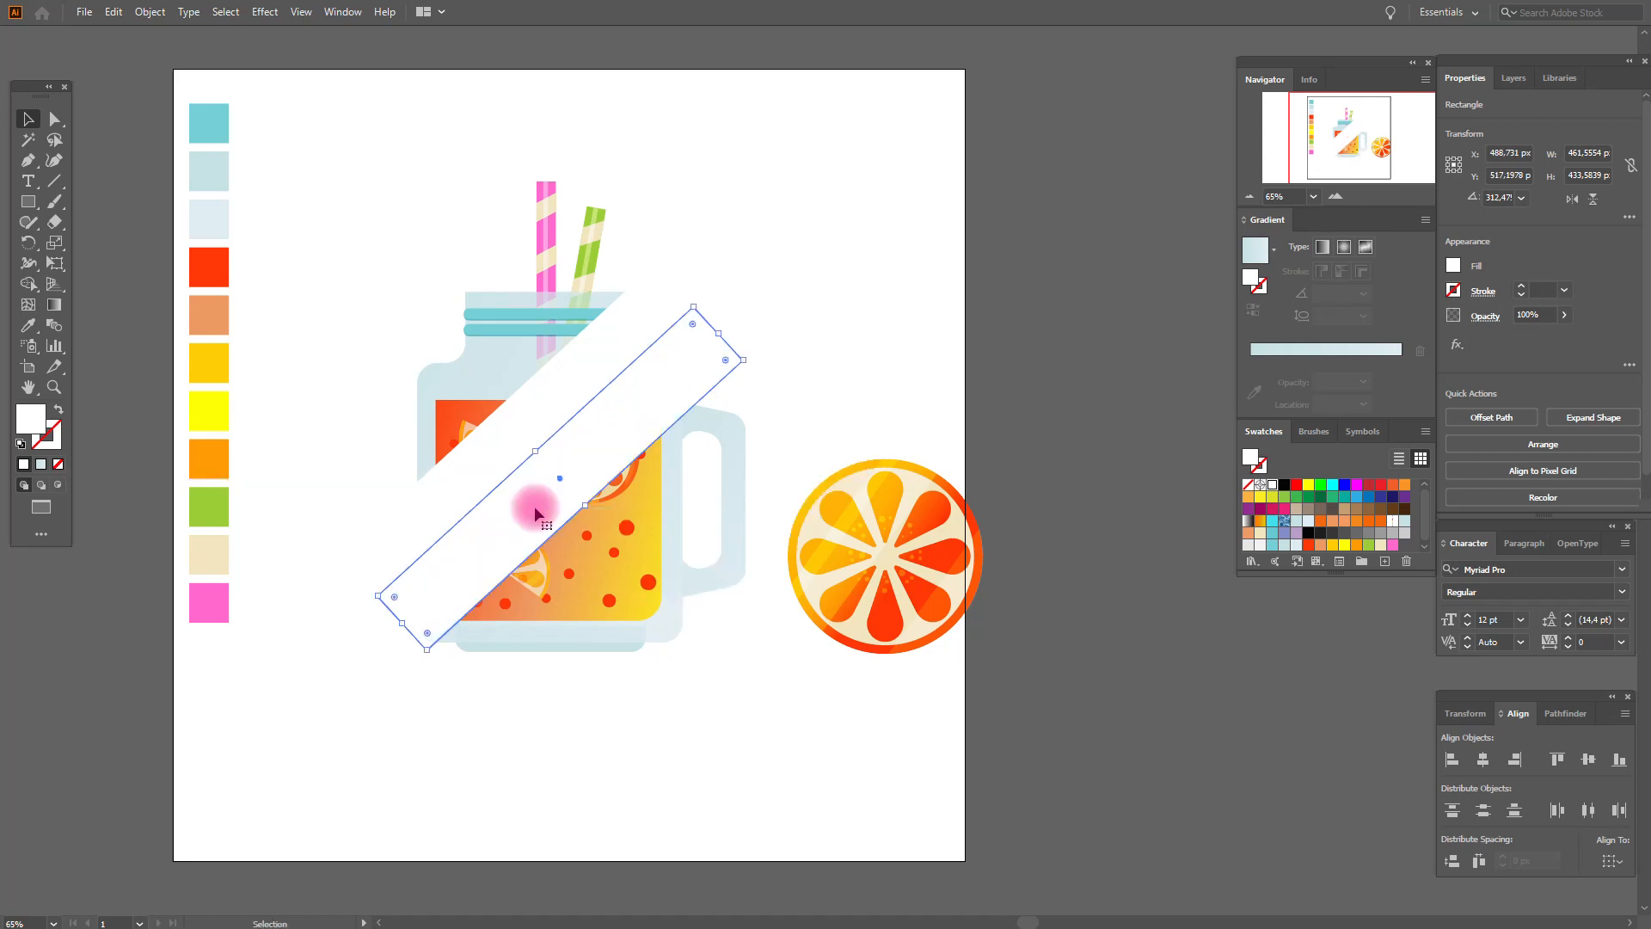
key("ctrl+v")
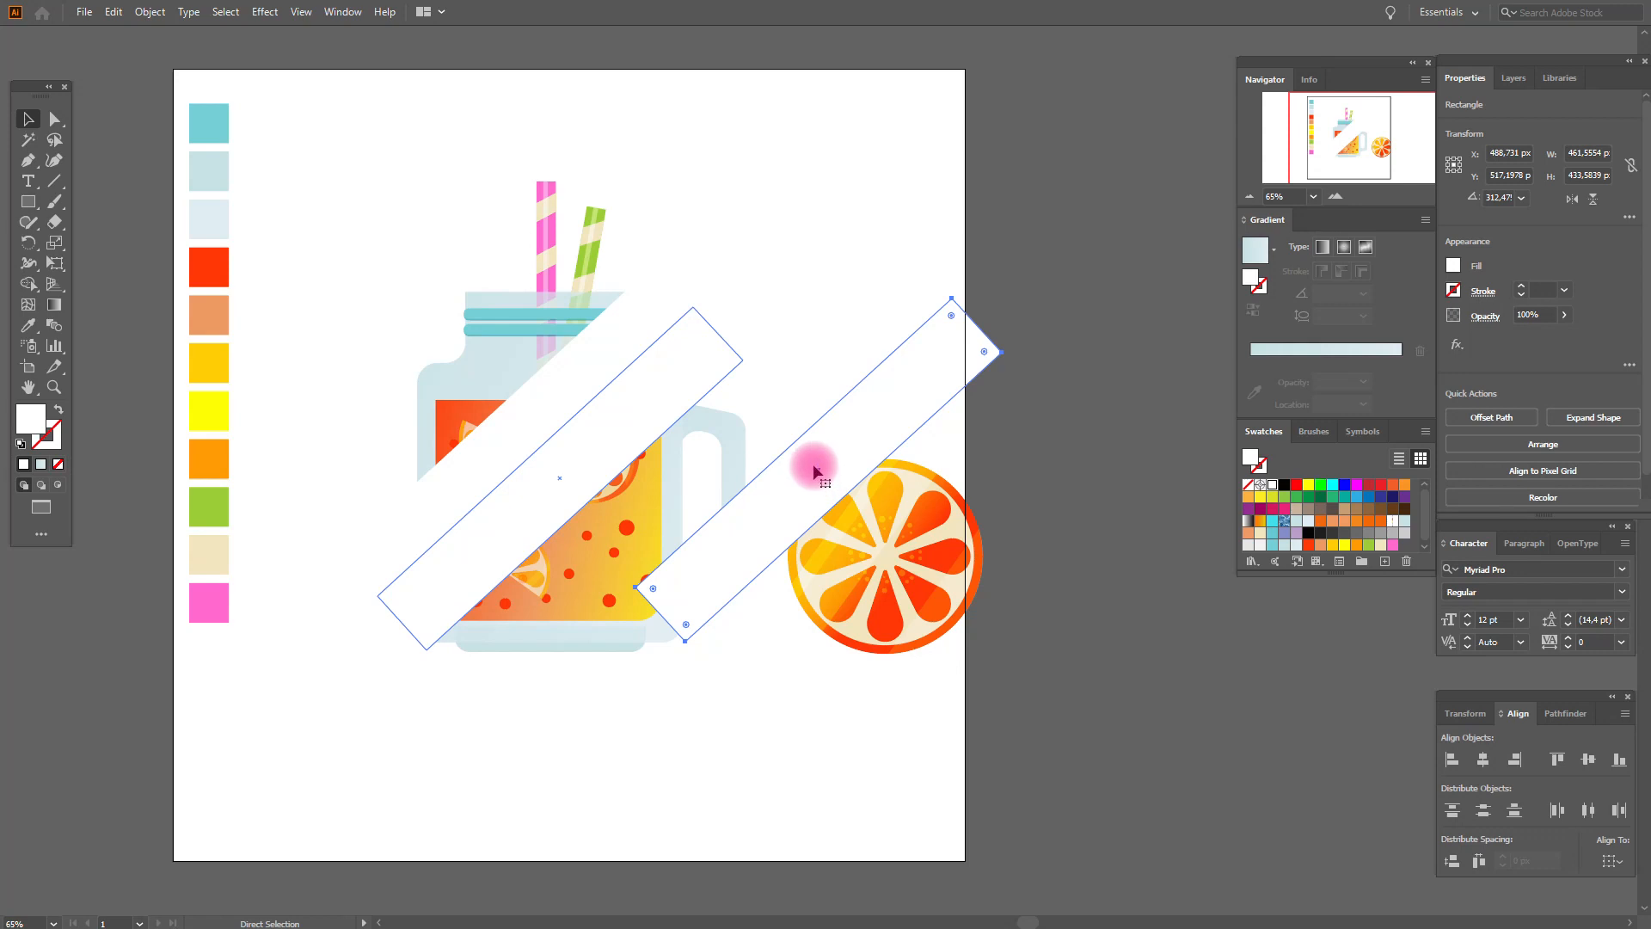
left_click_drag(796, 443, 624, 533)
- Apply the Soft Light blending mode to all three slanted white rectangles across the mug
left_click(578, 490, "shift")
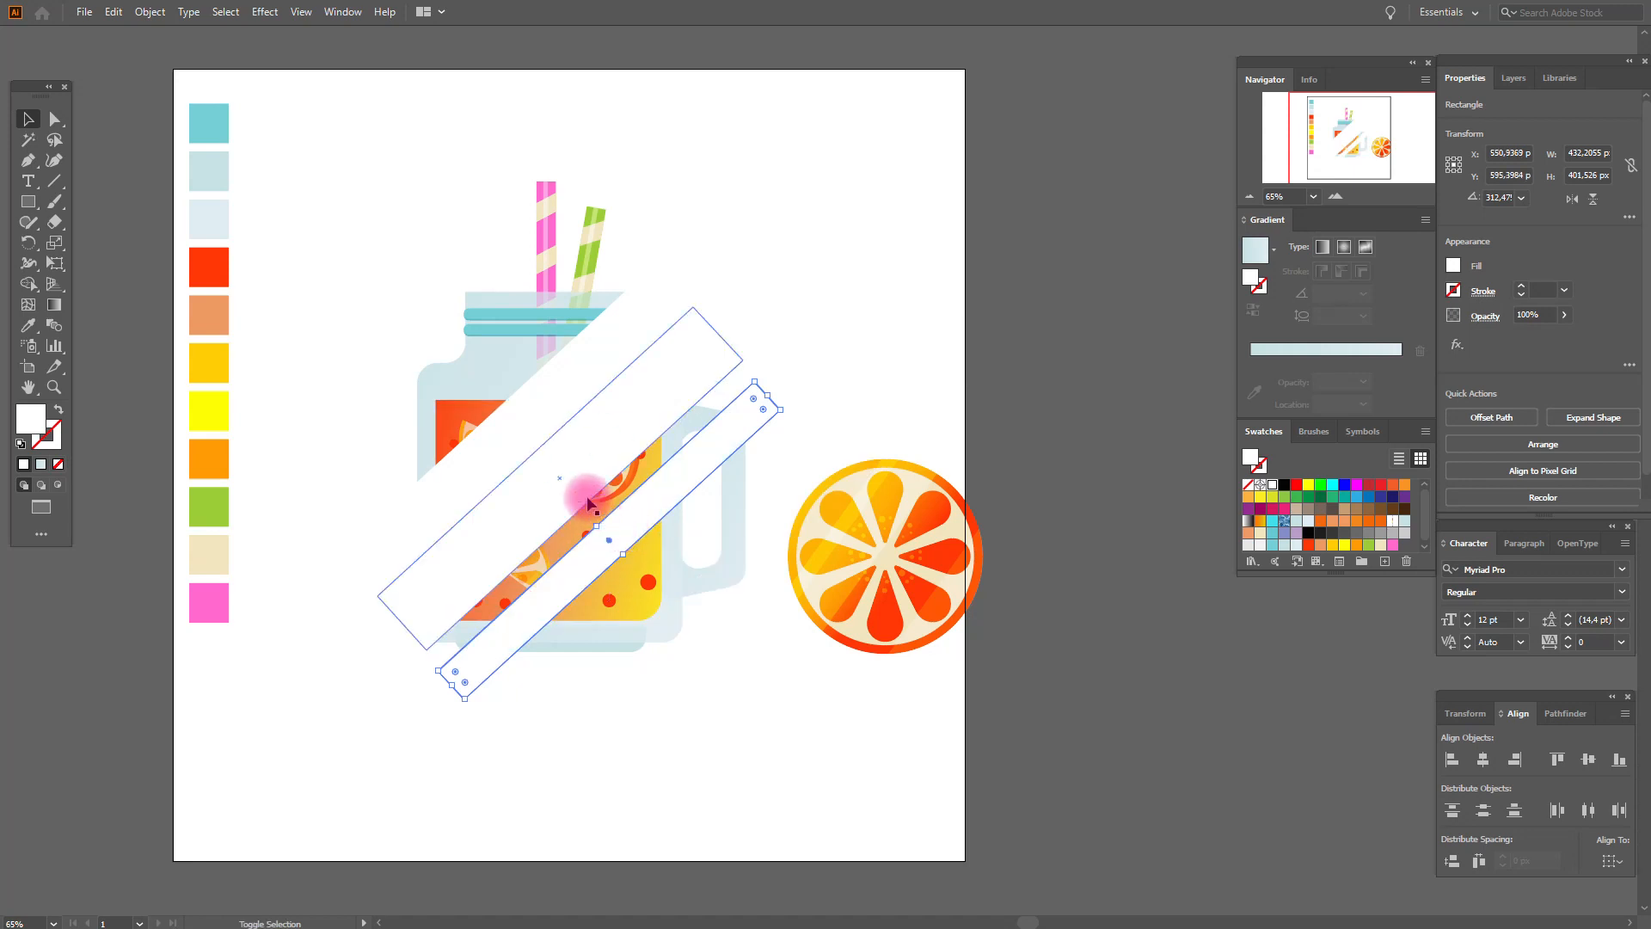
left_click(581, 397, "shift")
left_click(1481, 320)
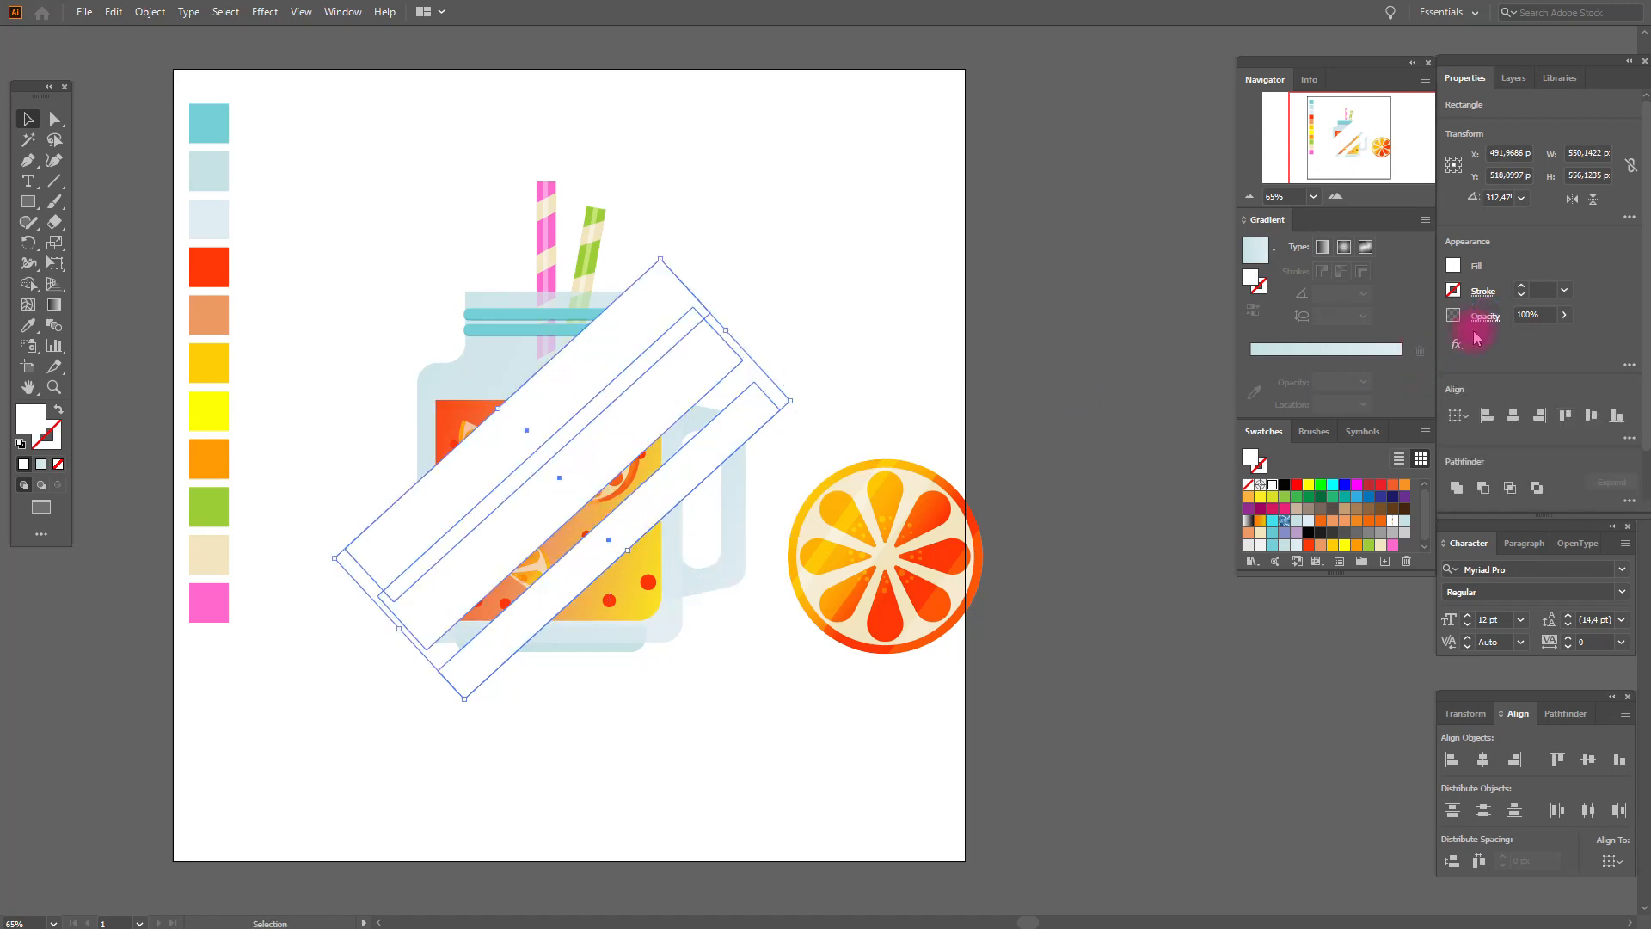
left_click(1369, 347)
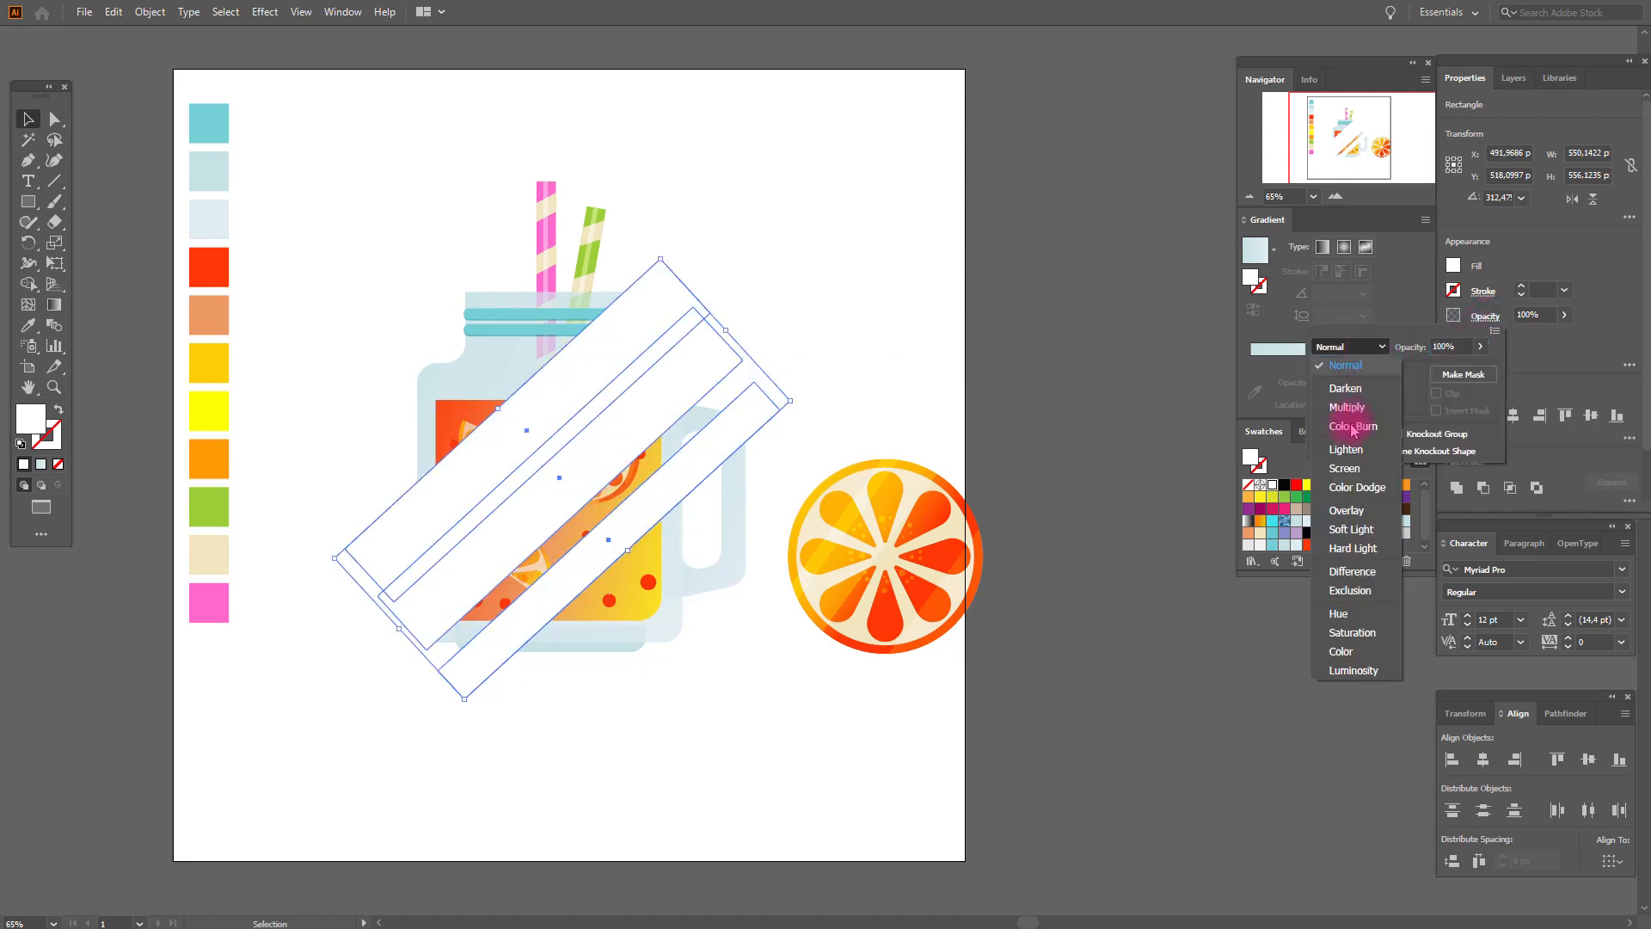
left_click(1349, 530)
left_click(1006, 421)
left_click(1009, 421)
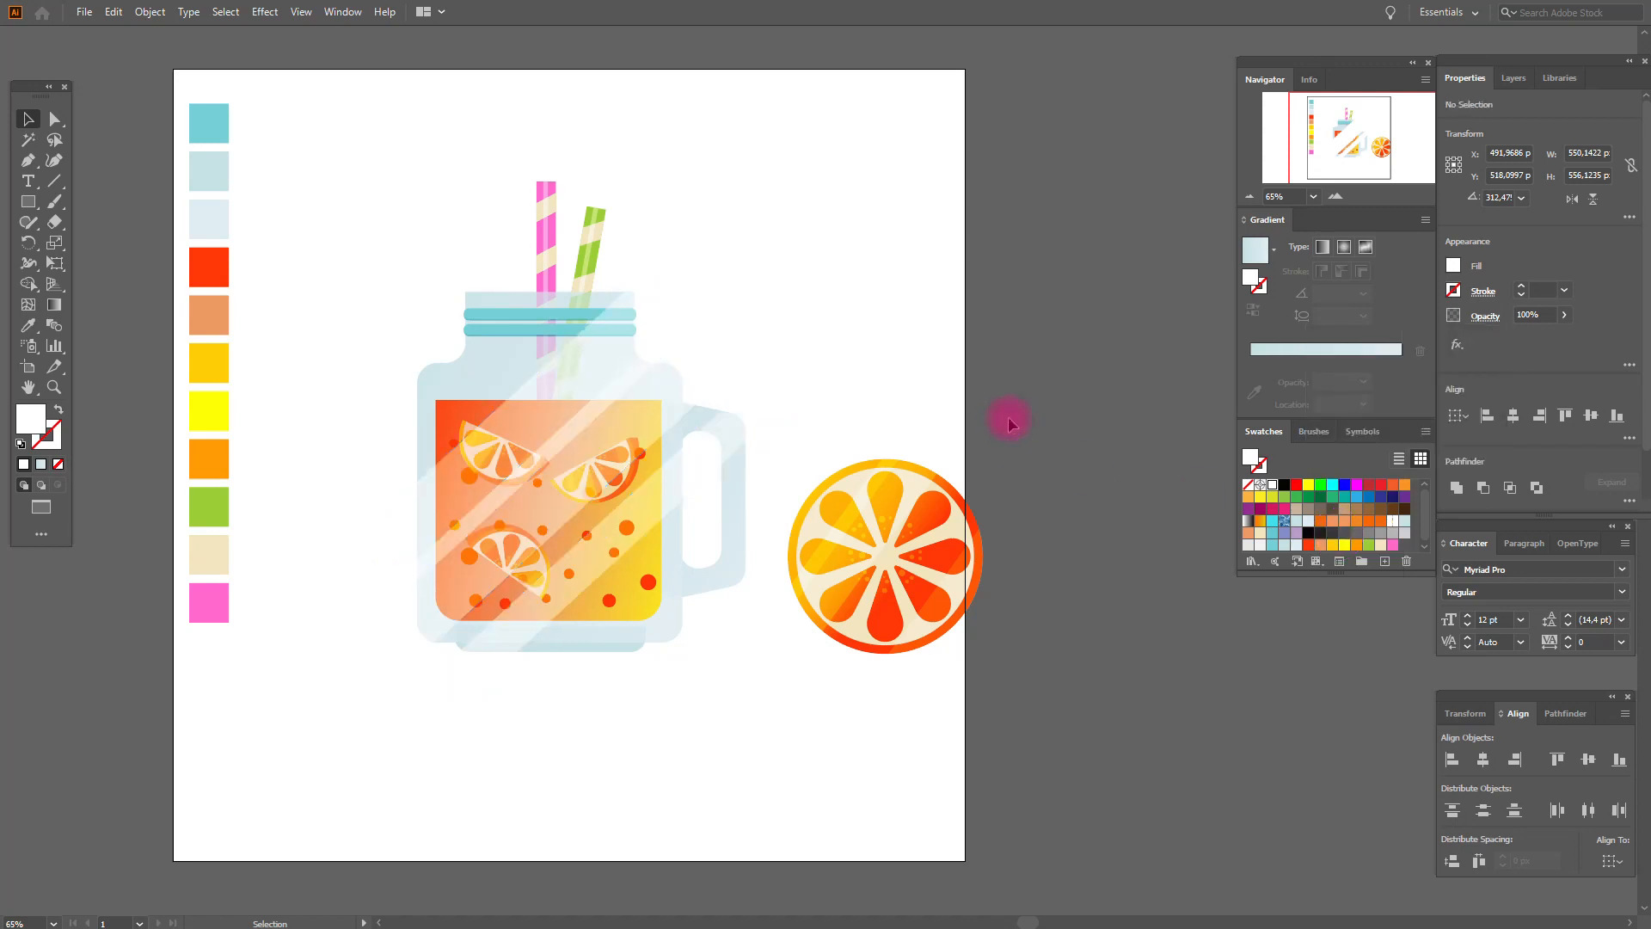
left_click(989, 431)
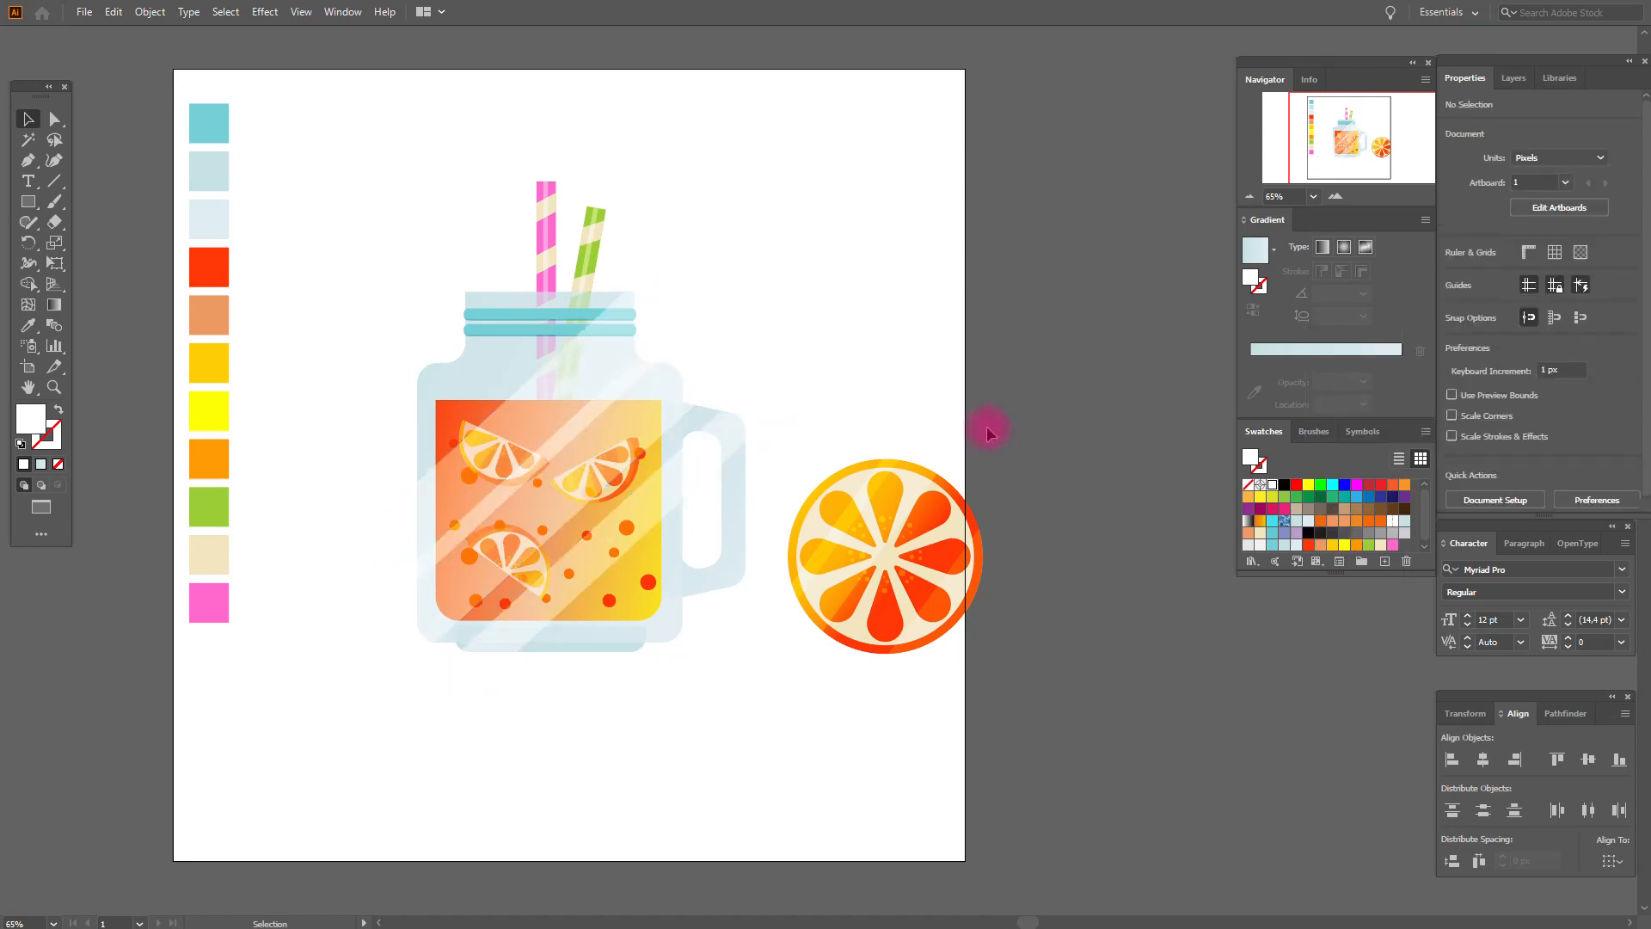
- Lower the opacity of the slanted highlight rectangles on the mug to 80%
left_click(707, 478)
left_click(555, 401, "shift")
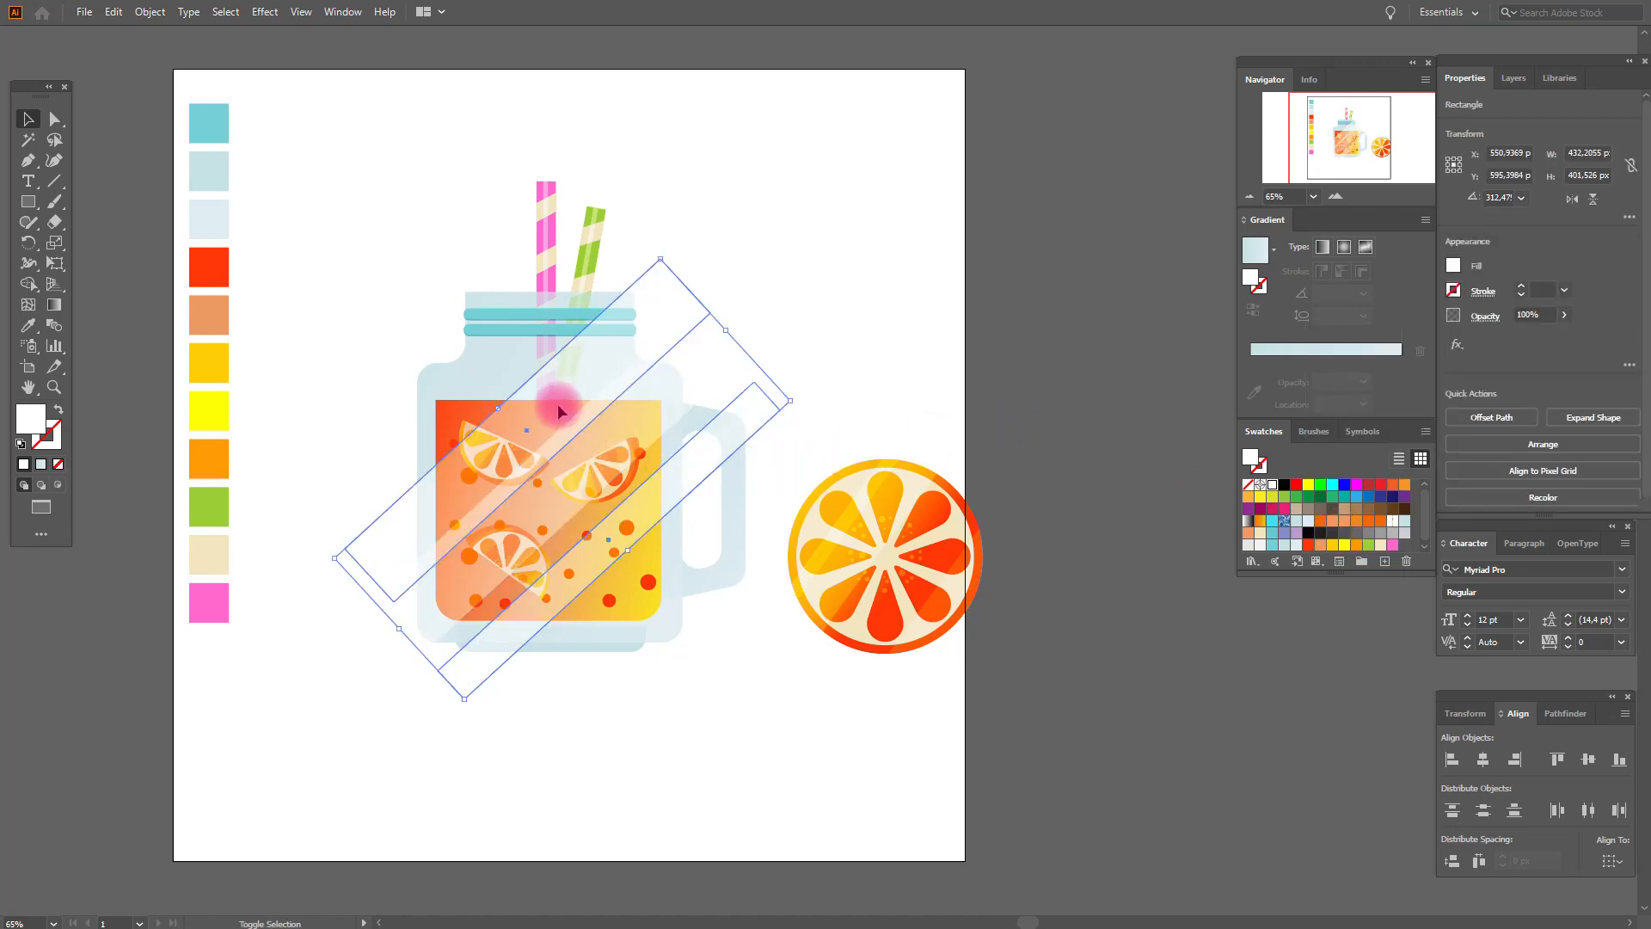
left_click(1507, 318)
left_click(905, 318)
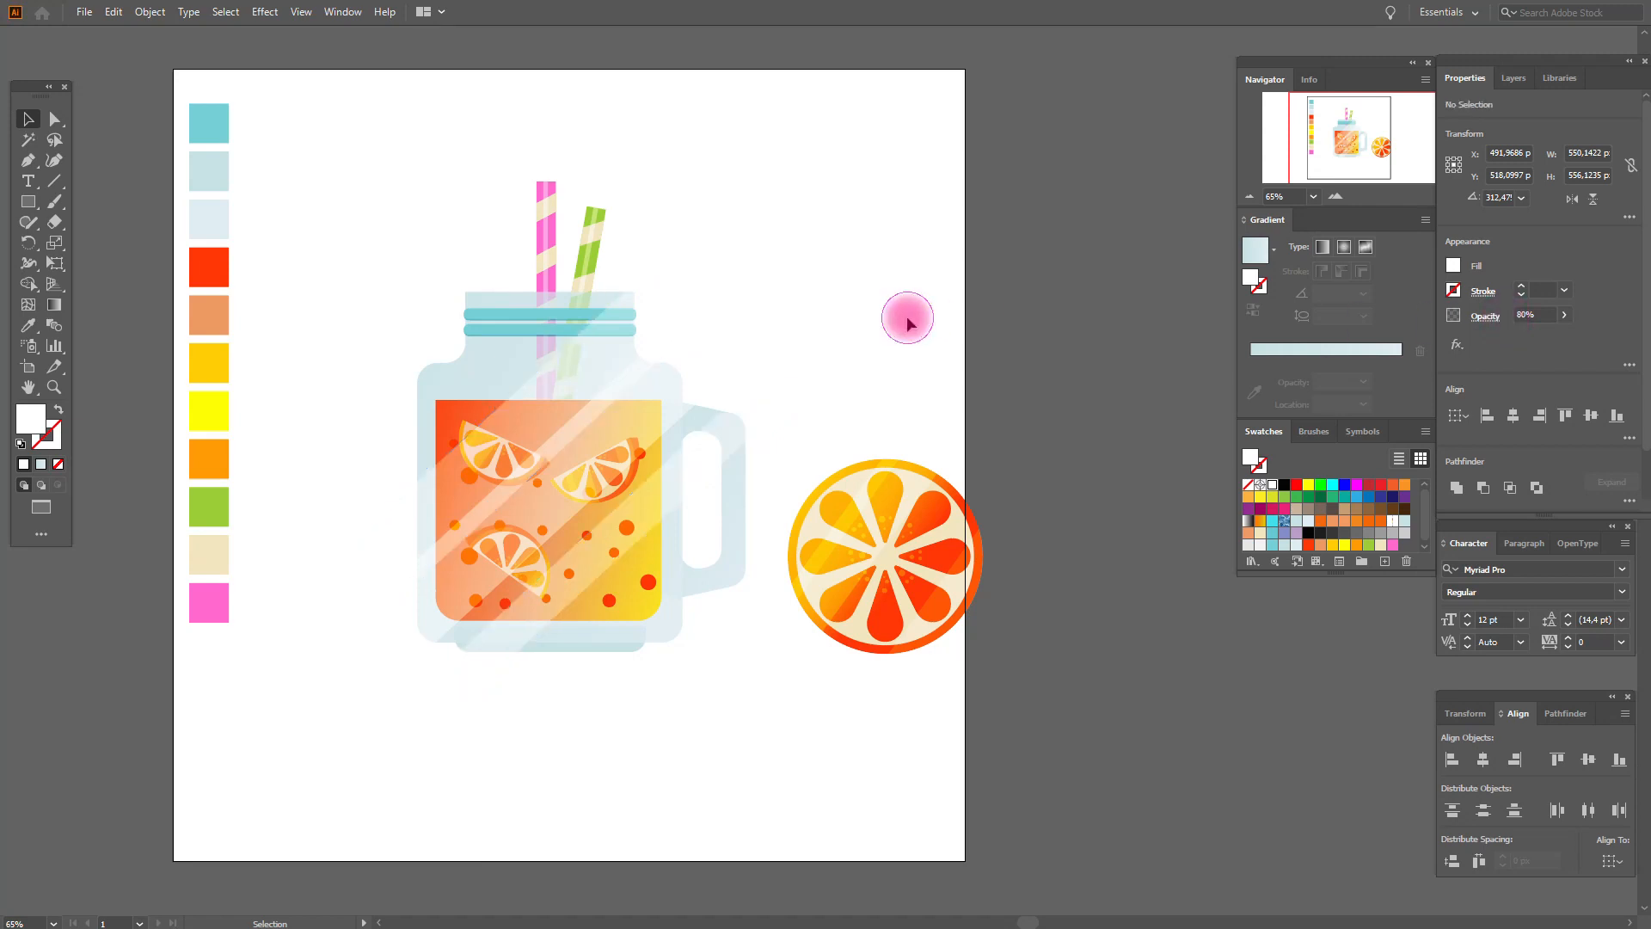
- Paste a copy of the mug body in front, bring it to the front and use it as a clipping mask for the three highlight rectangles
left_click(462, 390)
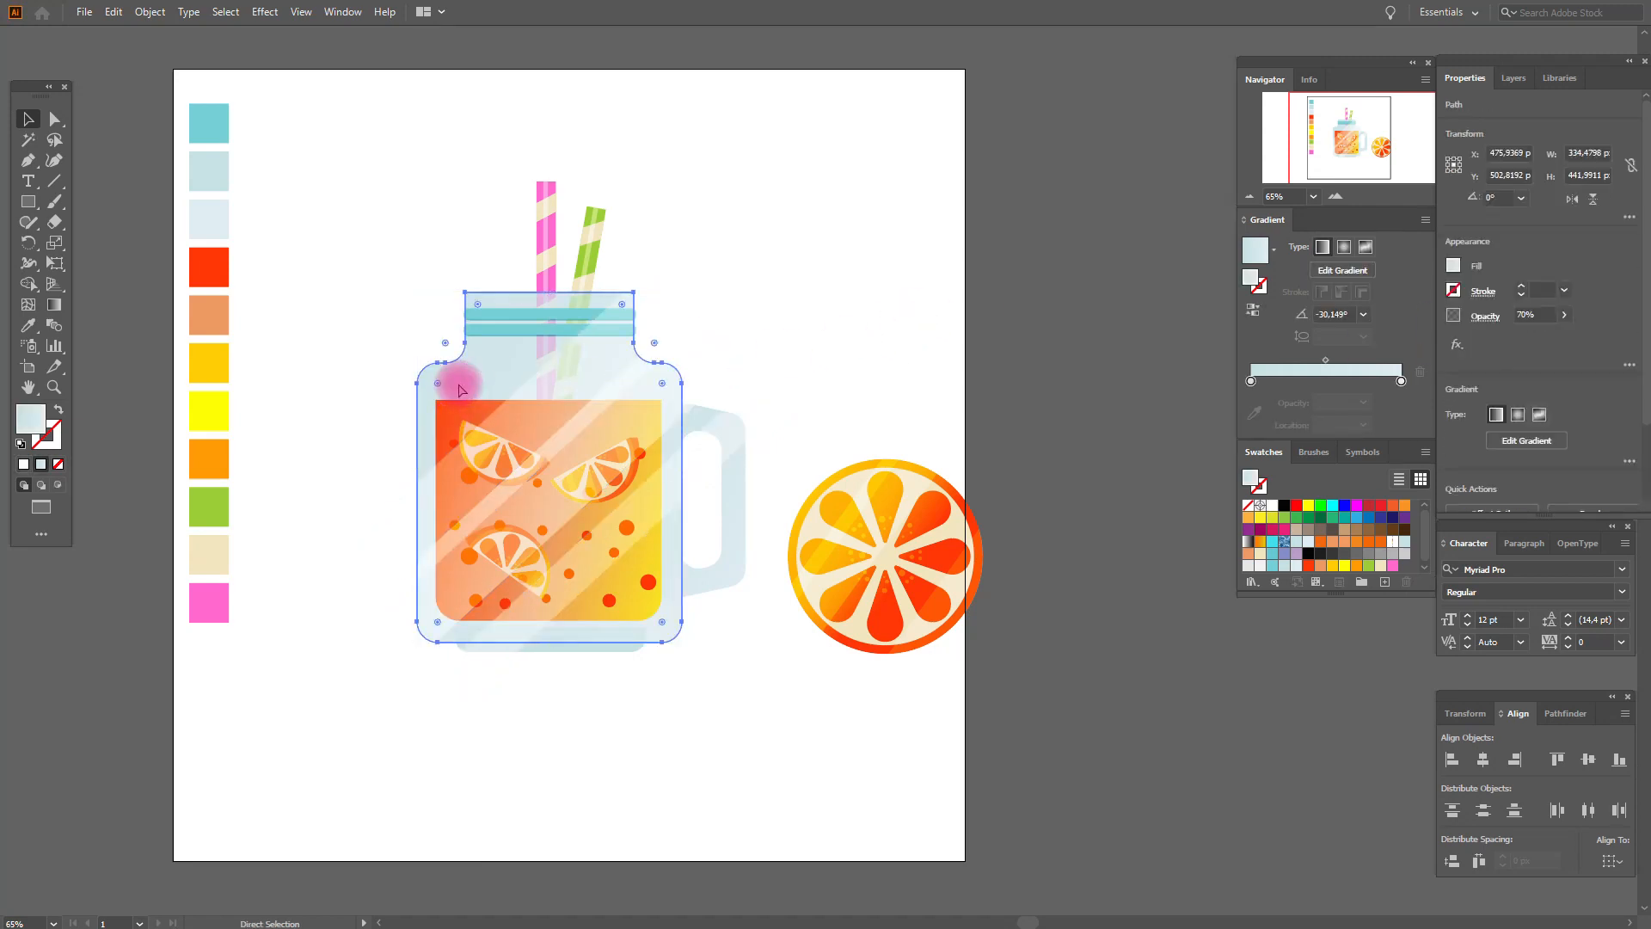
left_click(620, 398)
right_click(620, 400)
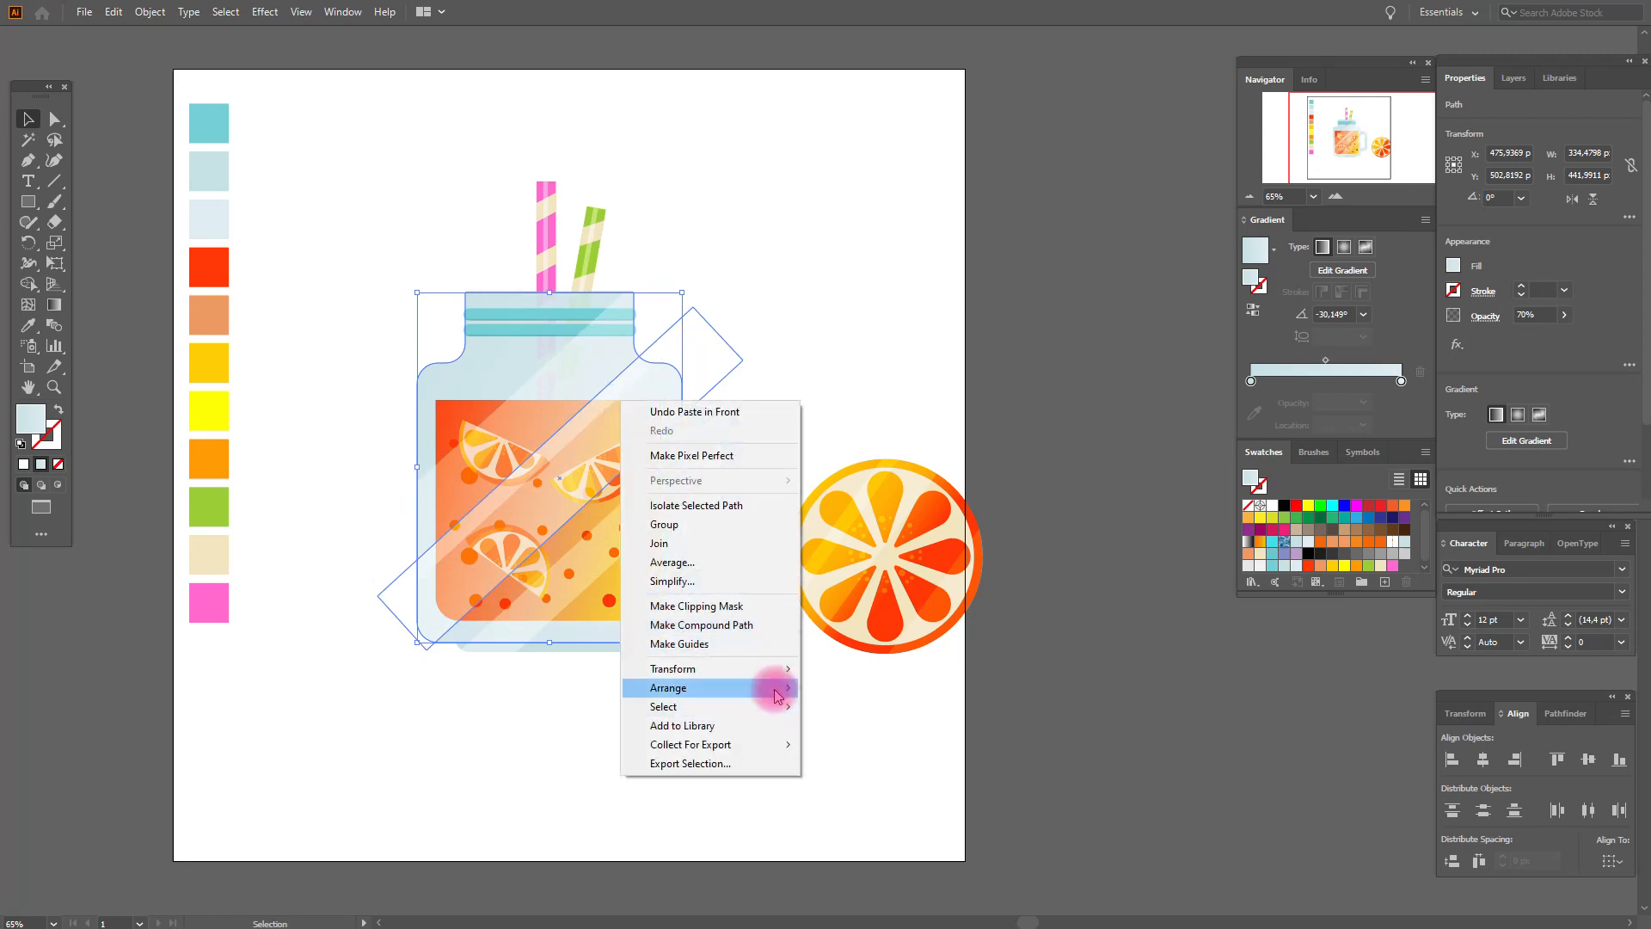
left_click(854, 682)
left_click(741, 417, "shift")
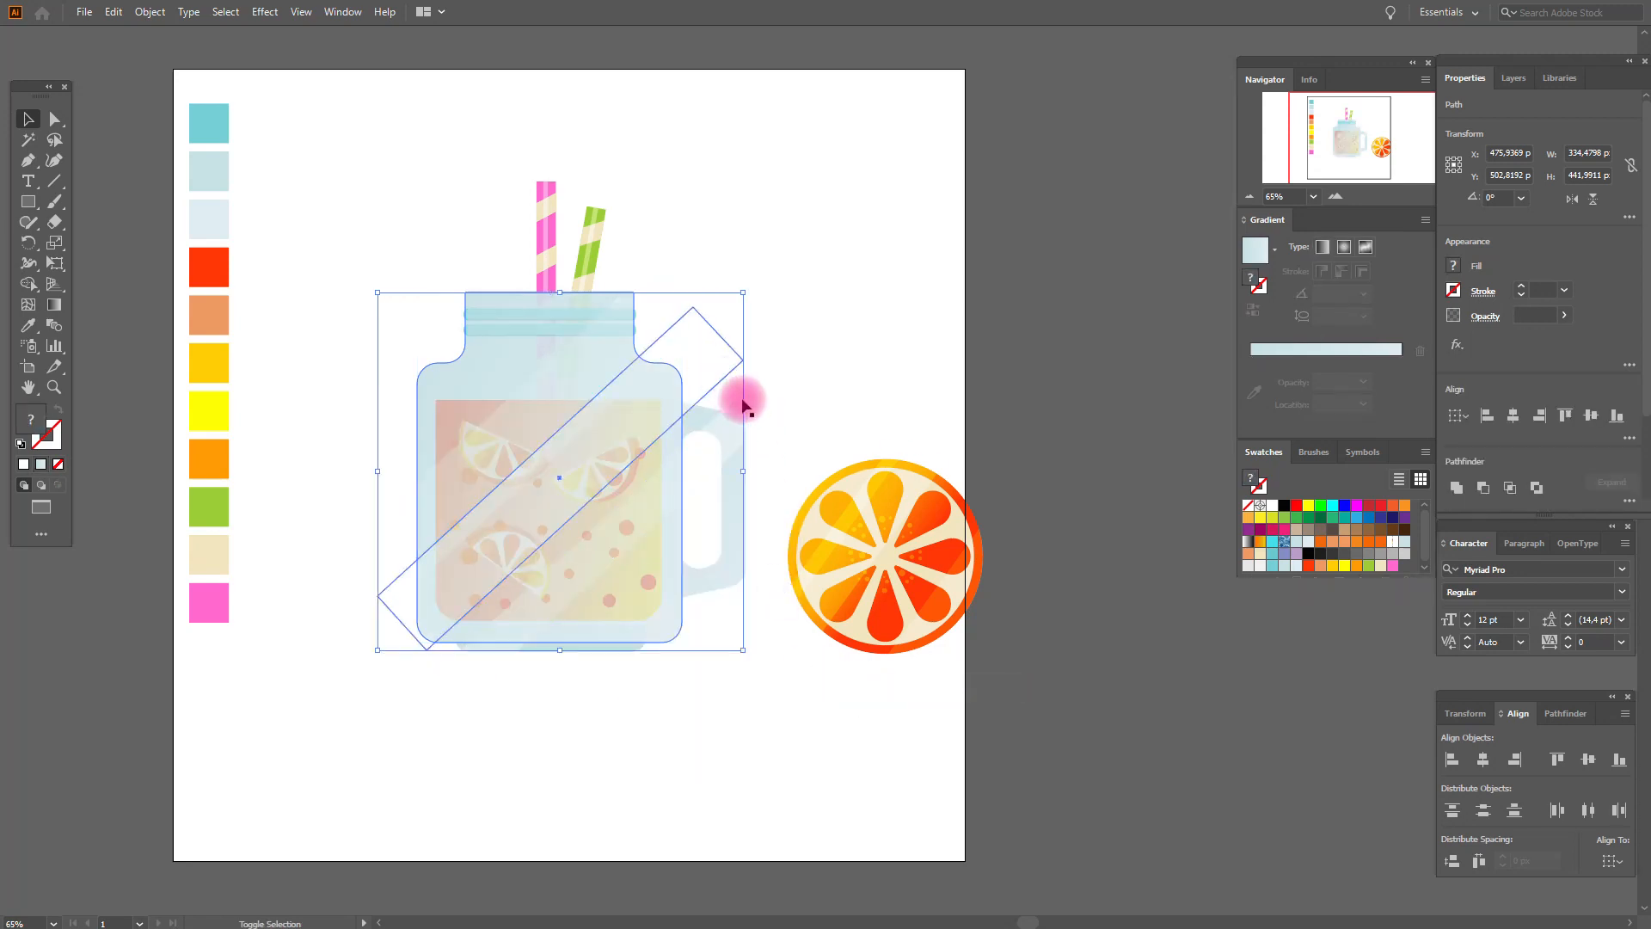
left_click(752, 398, "shift")
left_click(653, 325, "shift")
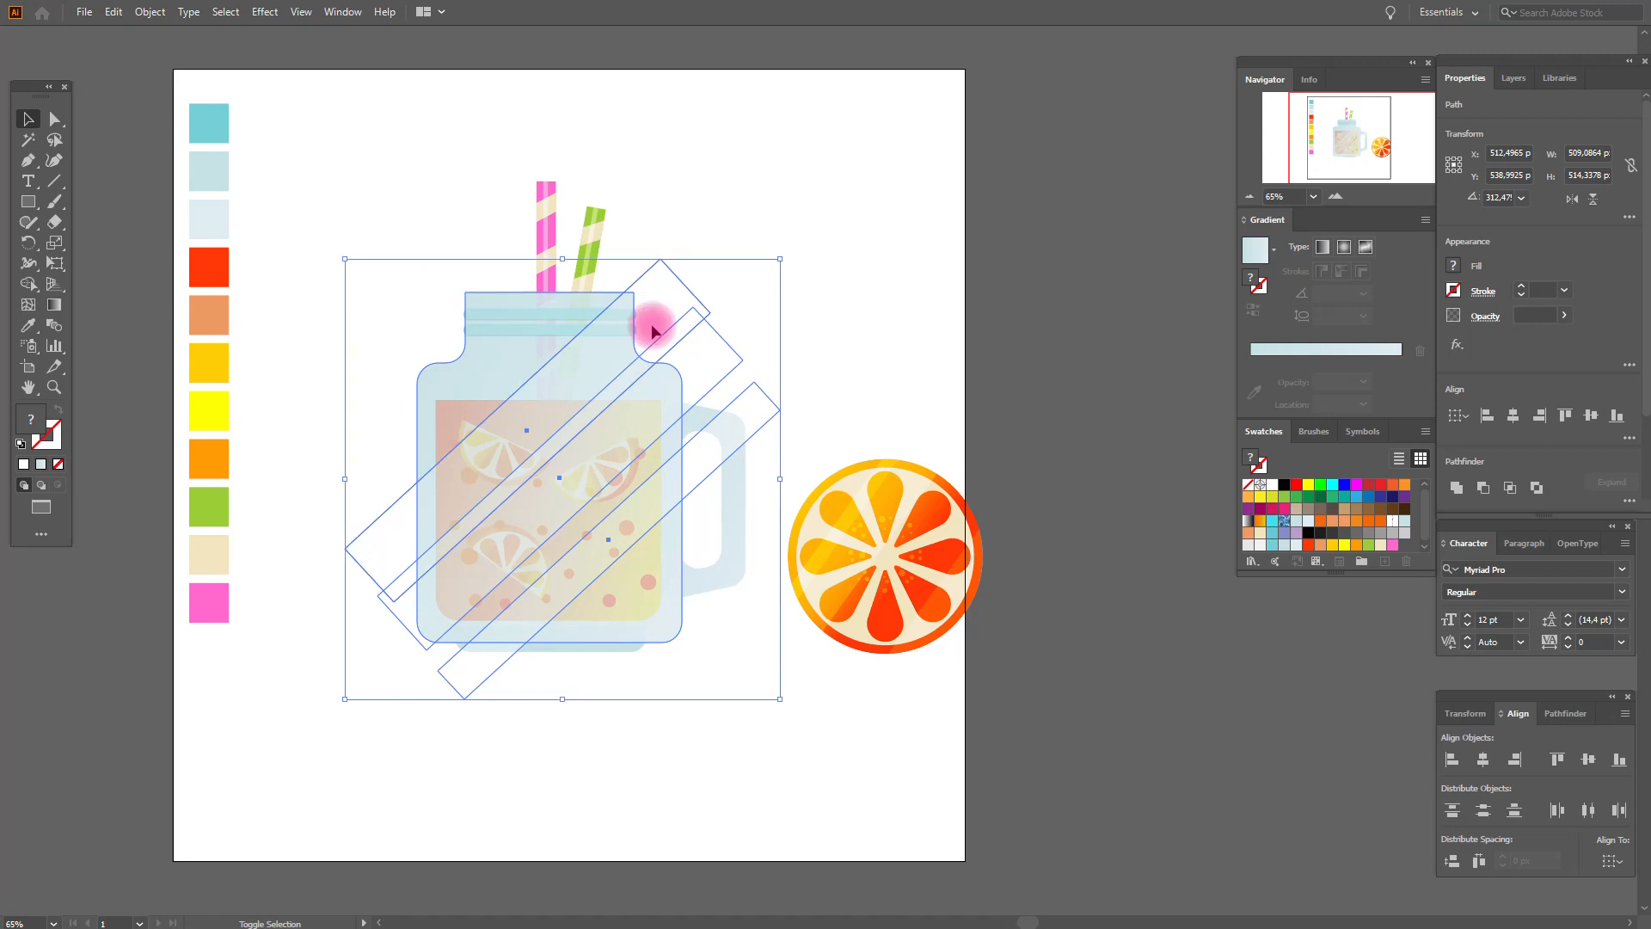
right_click(677, 339)
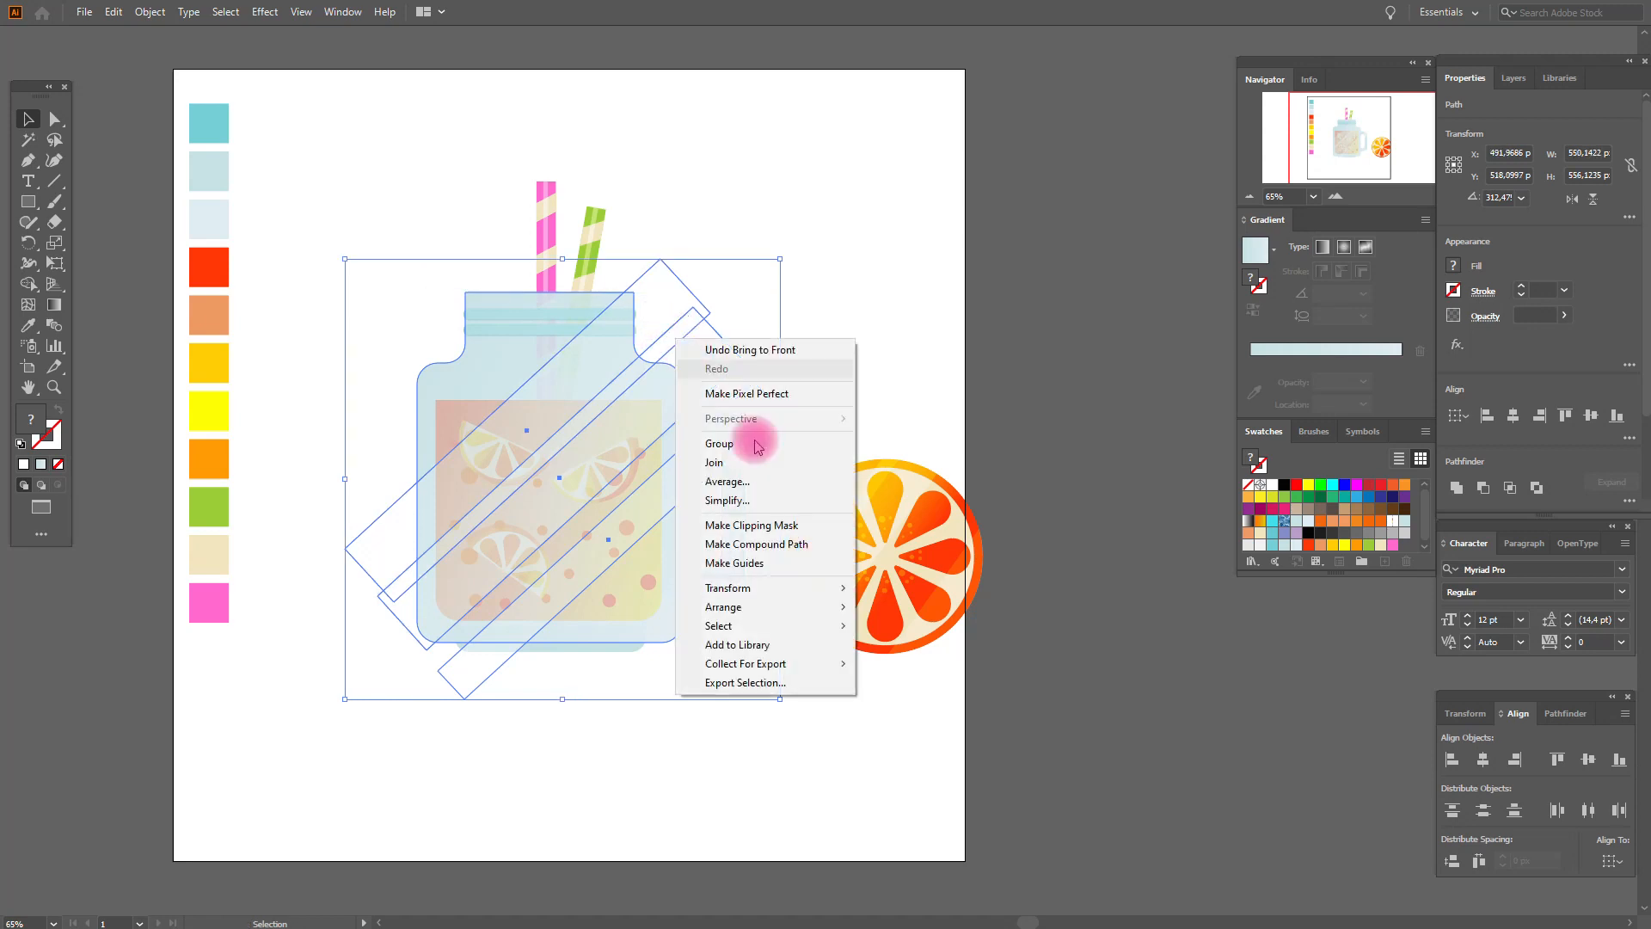
left_click(784, 527)
left_click(793, 382)
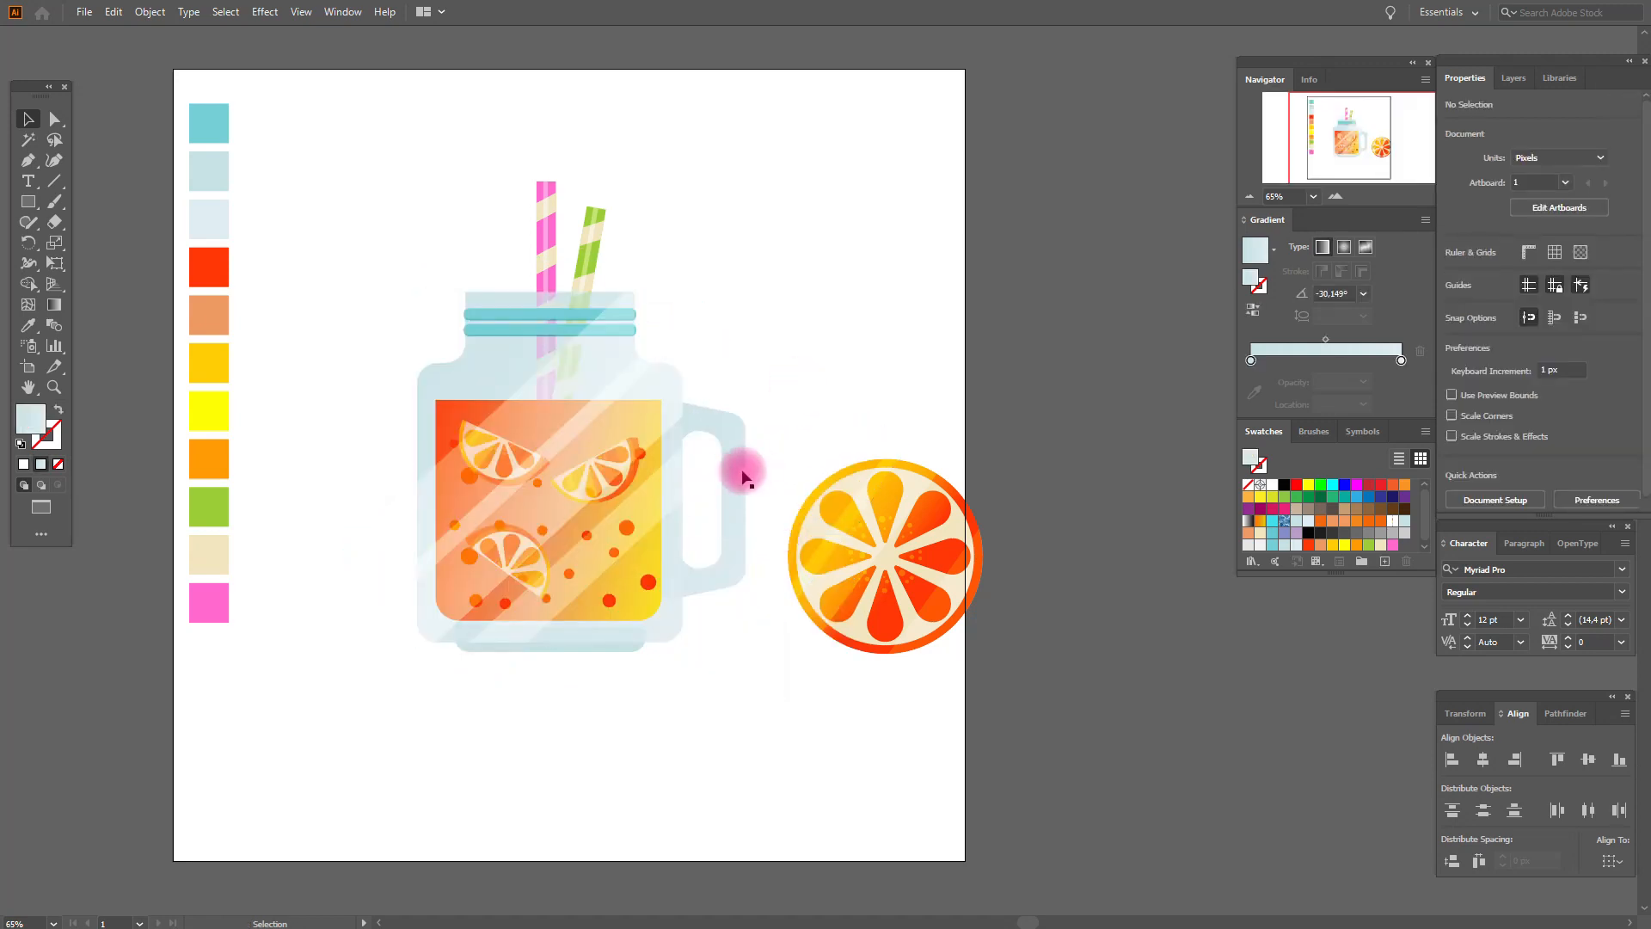
- Draw a tall narrow rectangle about 57 × 334 px, rotate it to about 317°, lay it across the mug handle and fill it white
left_click(28, 202)
left_click_drag(854, 309, 899, 572)
left_click(29, 119)
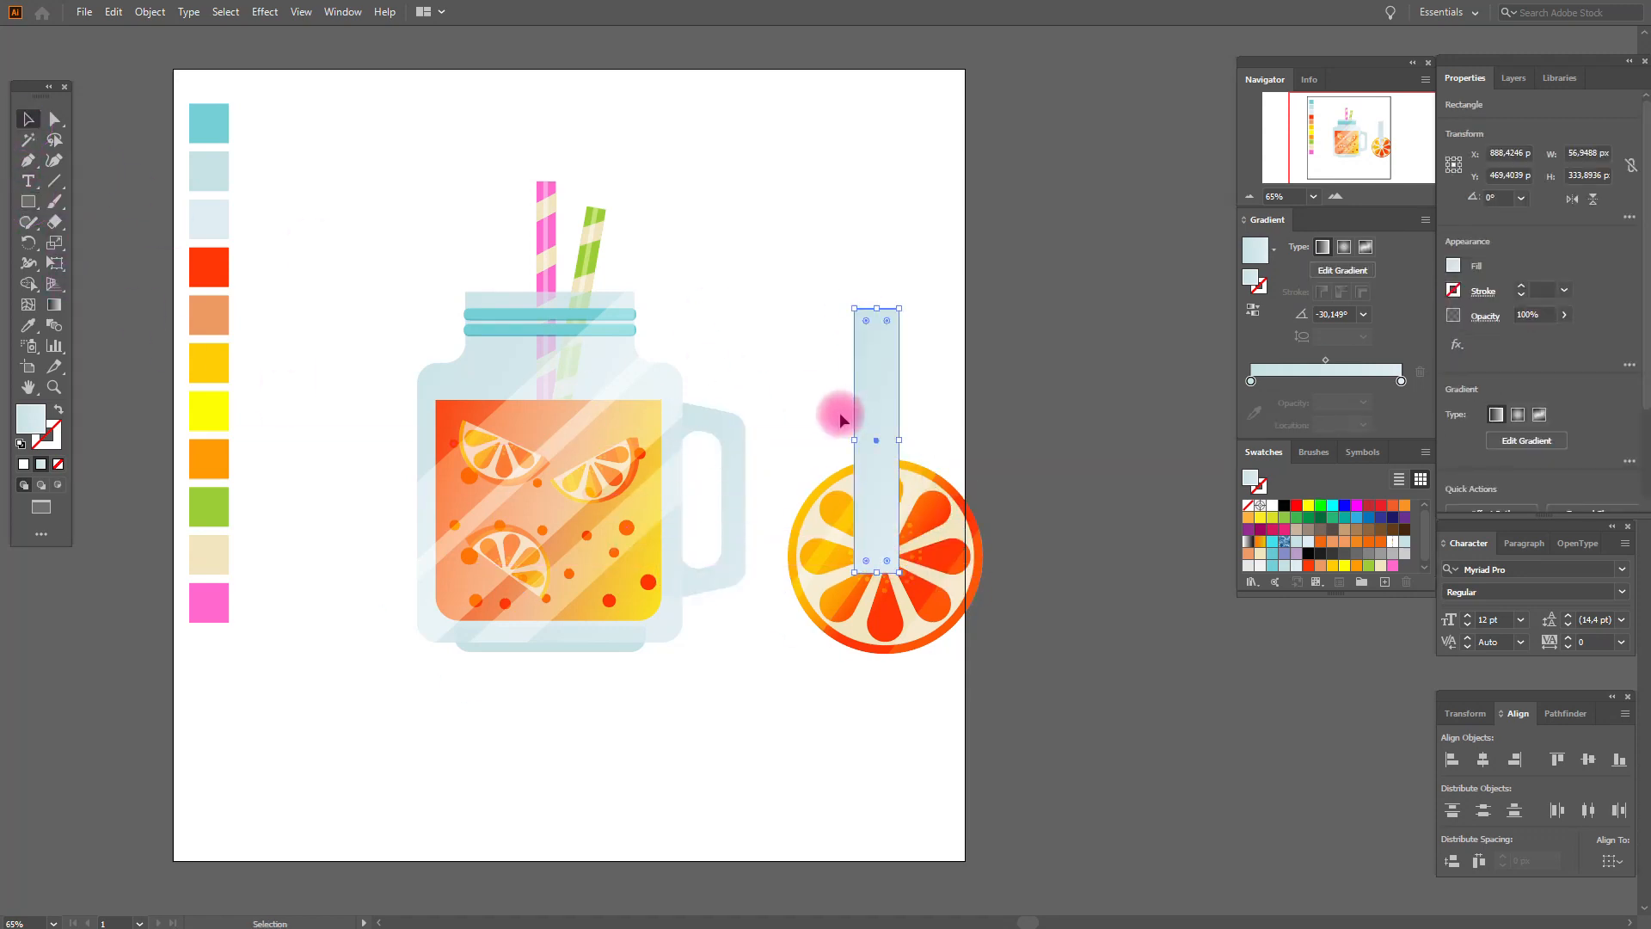
left_click_drag(899, 436, 914, 467)
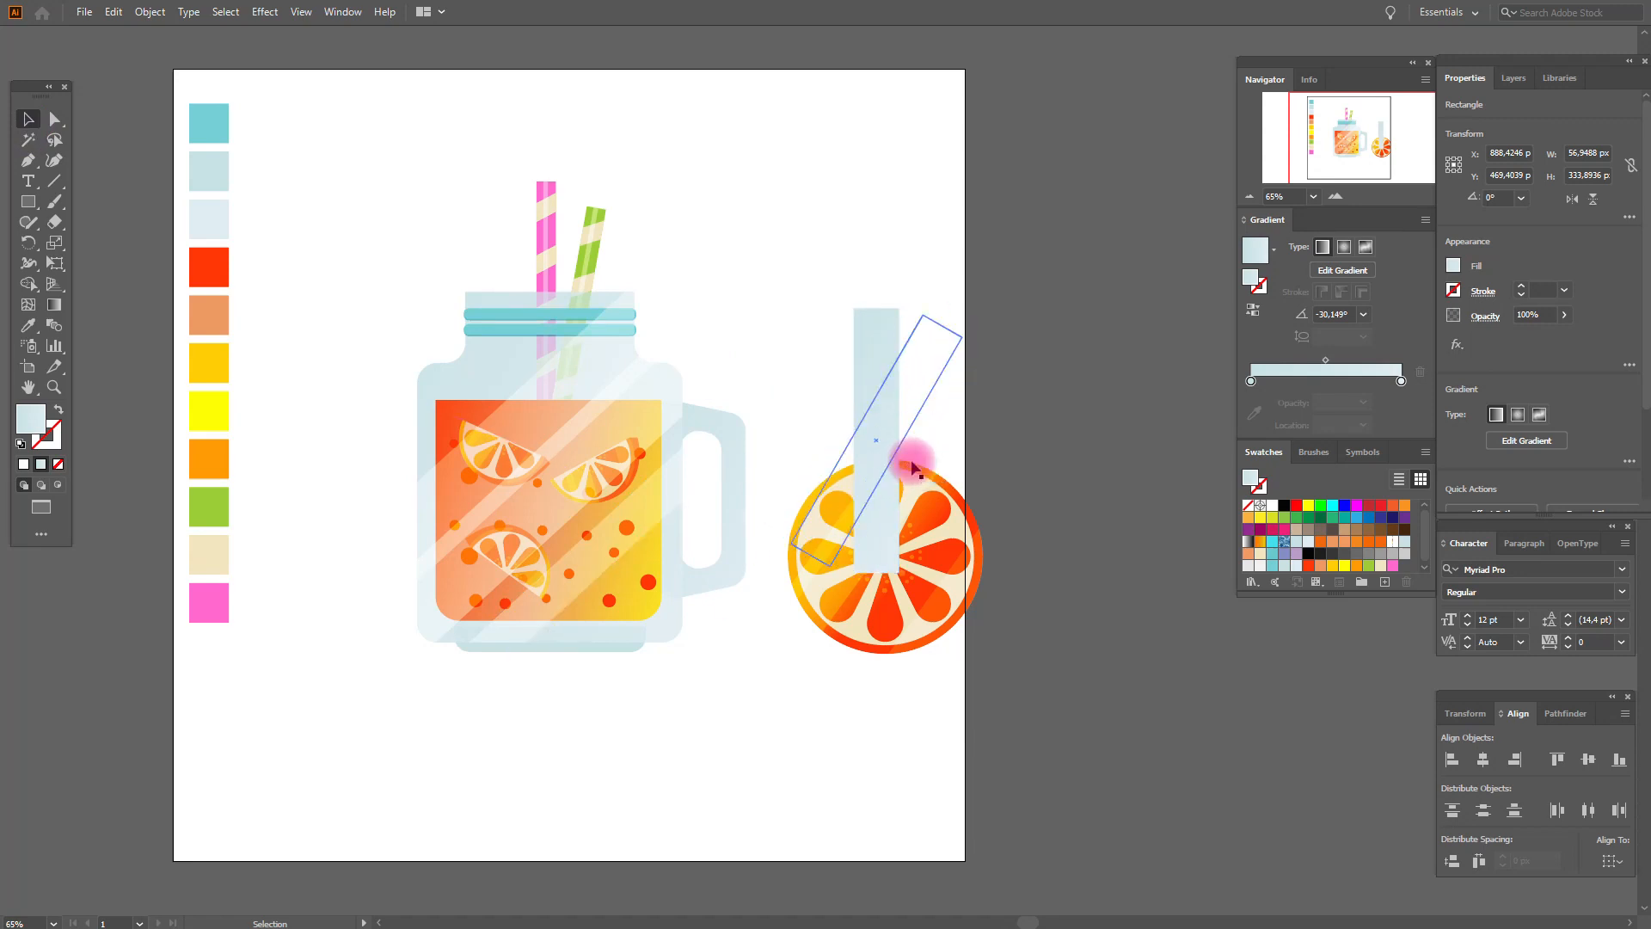
left_click_drag(970, 338, 987, 360)
left_click_drag(930, 414, 774, 472)
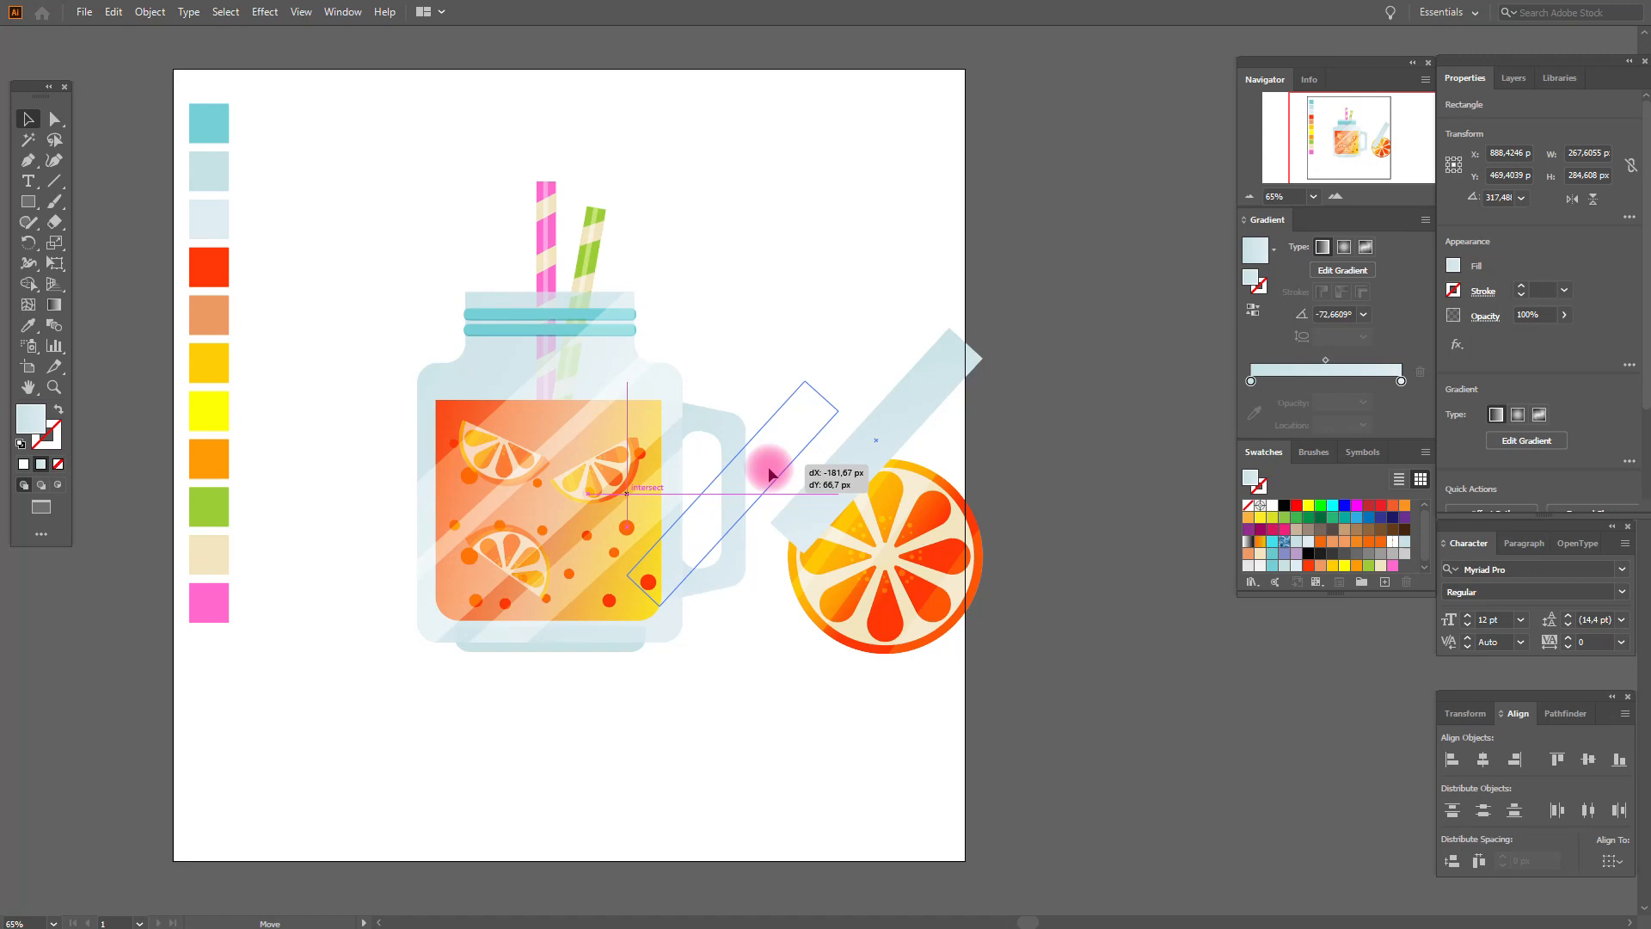
left_click_drag(771, 474, 770, 473)
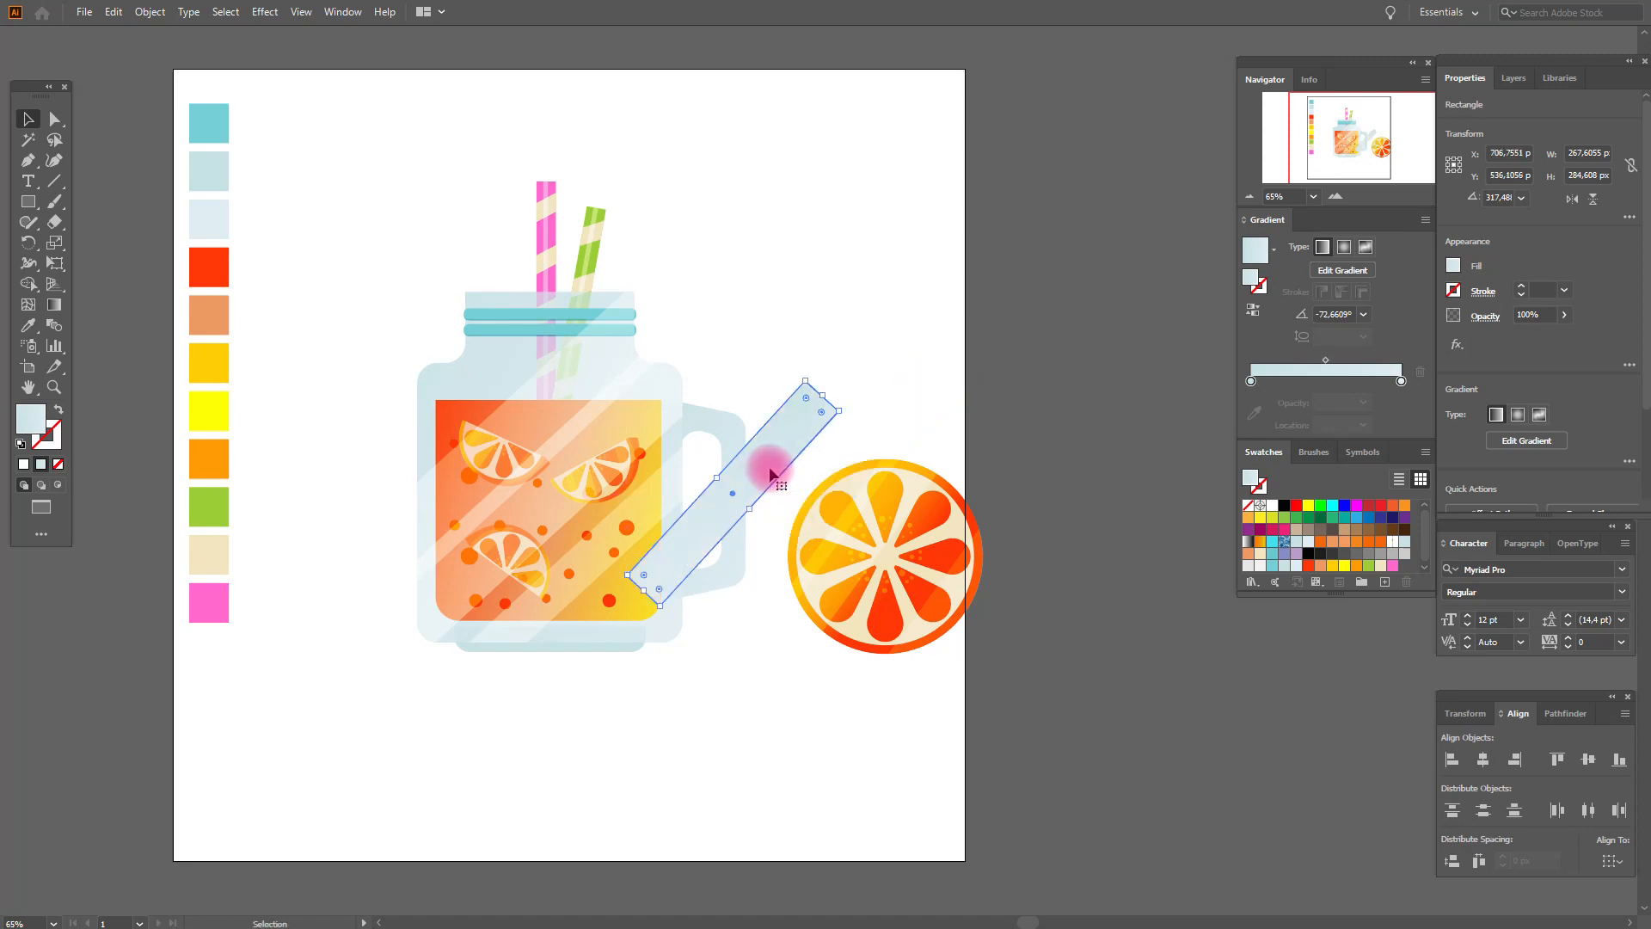
left_click(1272, 506)
left_click(850, 365)
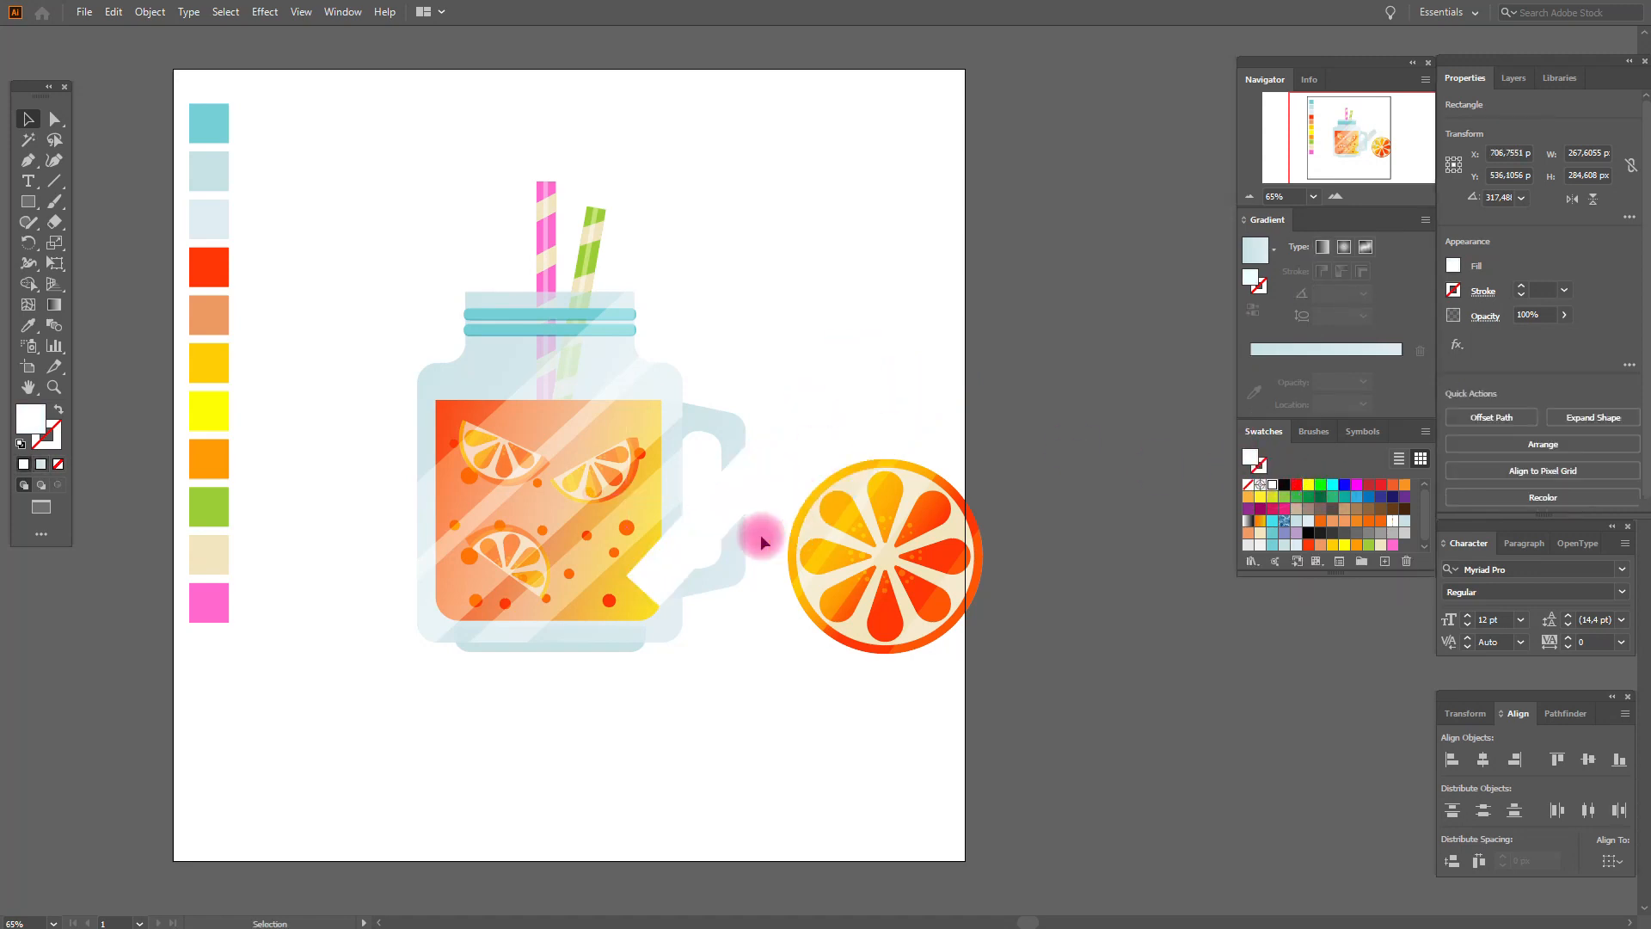
- Paste a copy of the handle in front, bring it to the front and use it to clip the white slanted rectangle
left_click(742, 547)
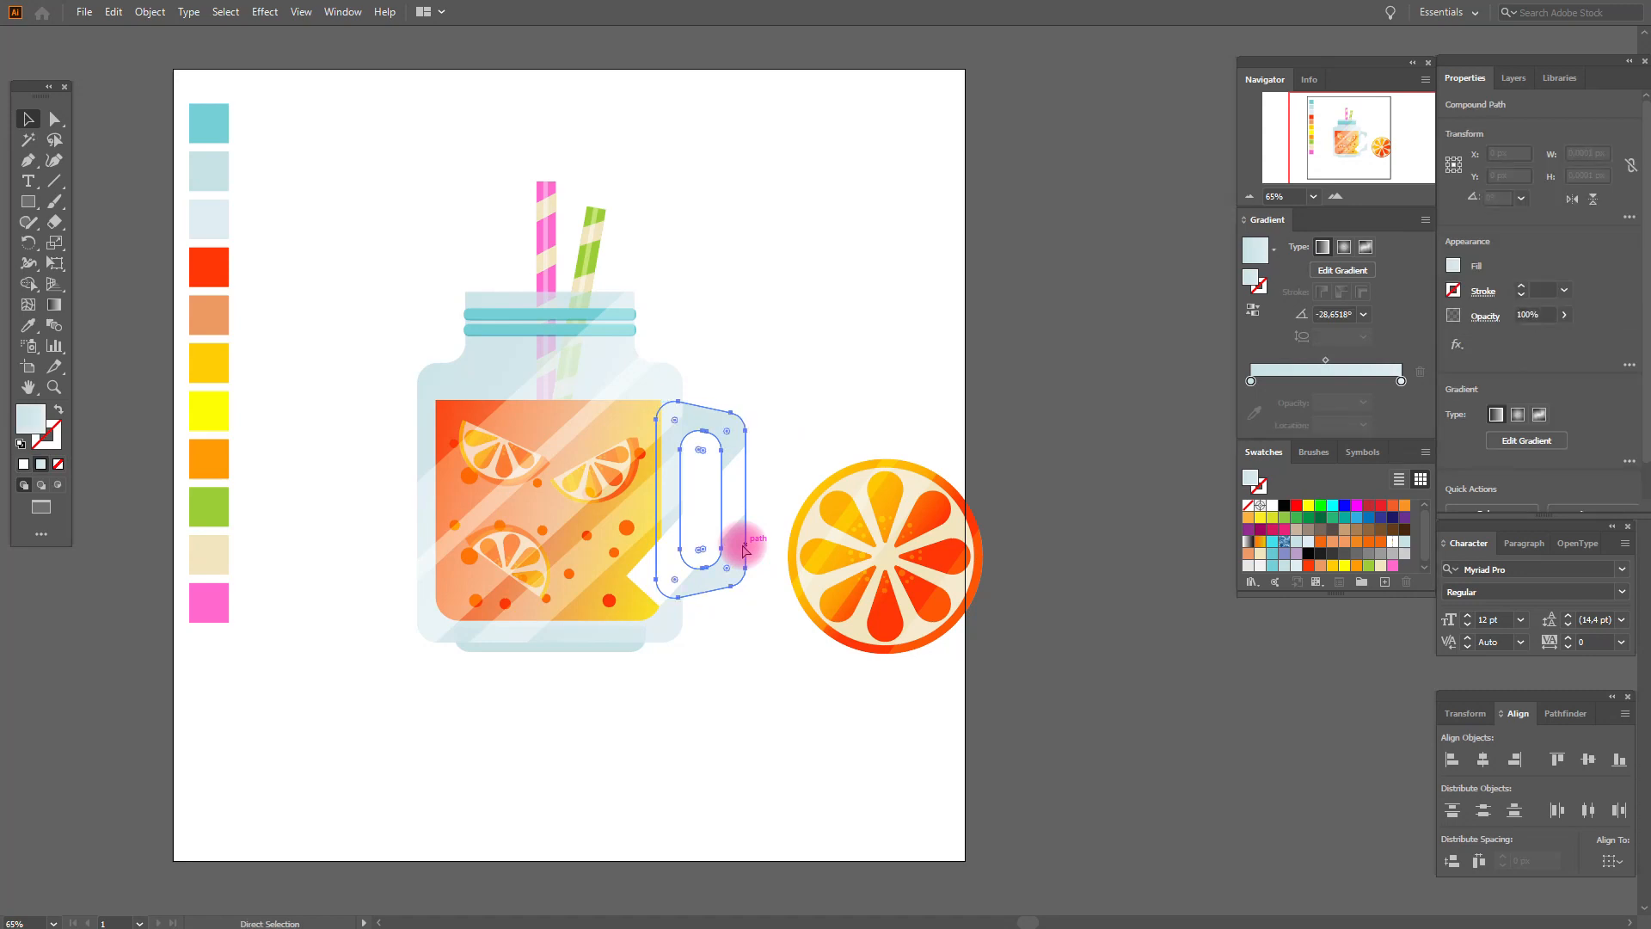
key("v")
right_click(736, 545)
mouse_move(943, 740)
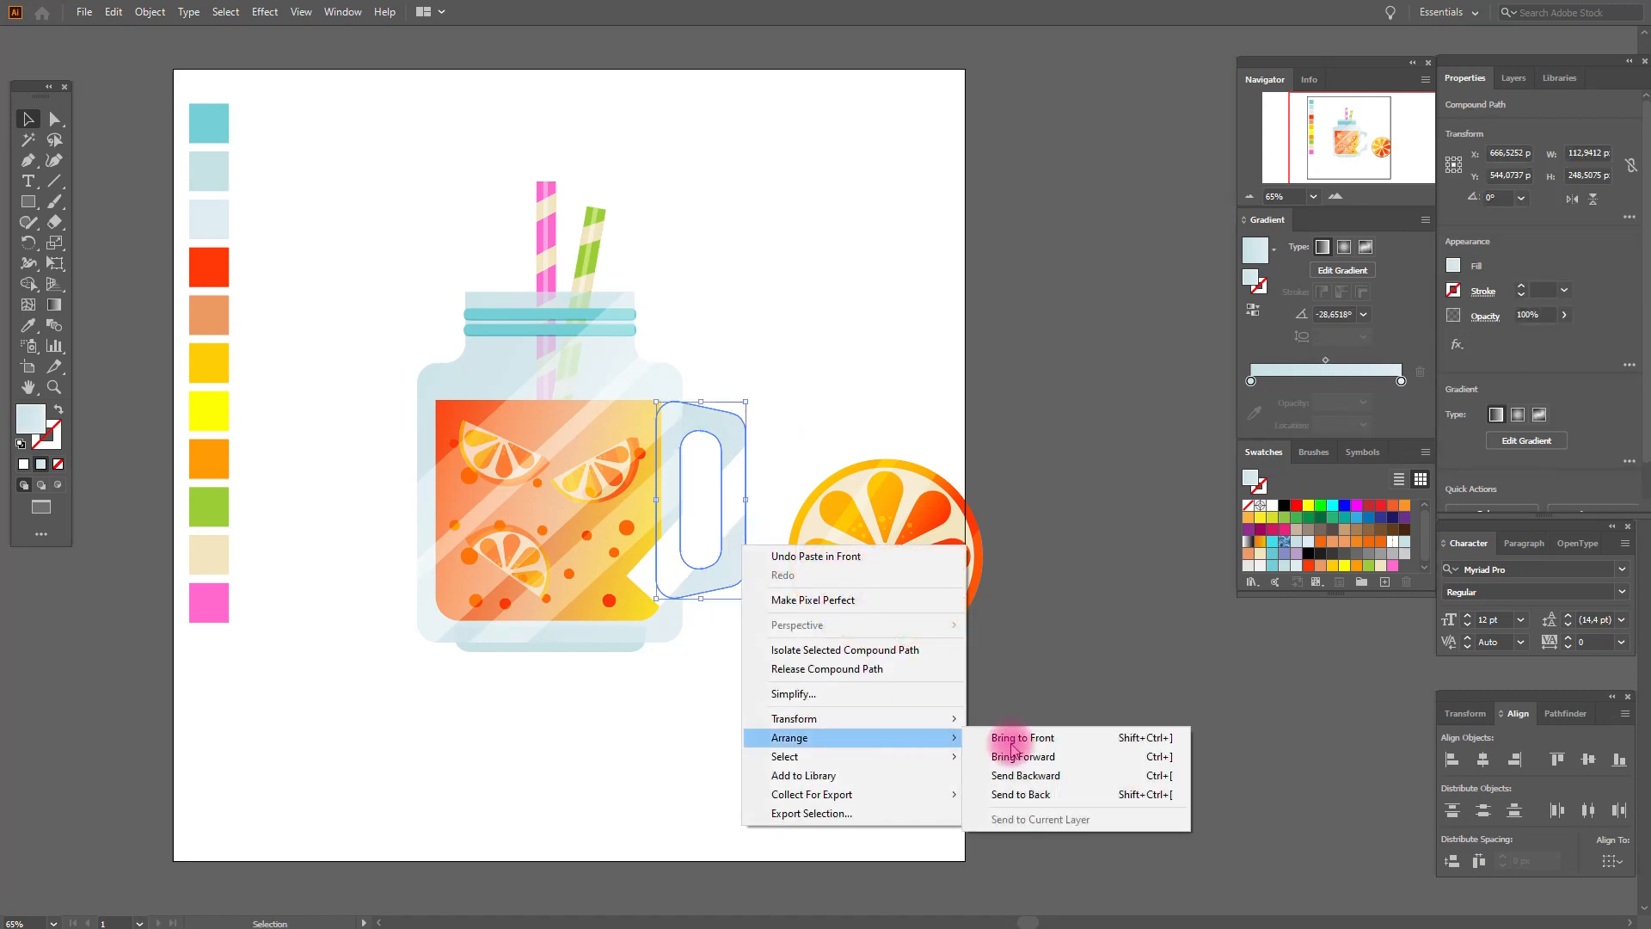
left_click(1022, 737)
left_click(770, 472, "shift")
right_click(768, 472)
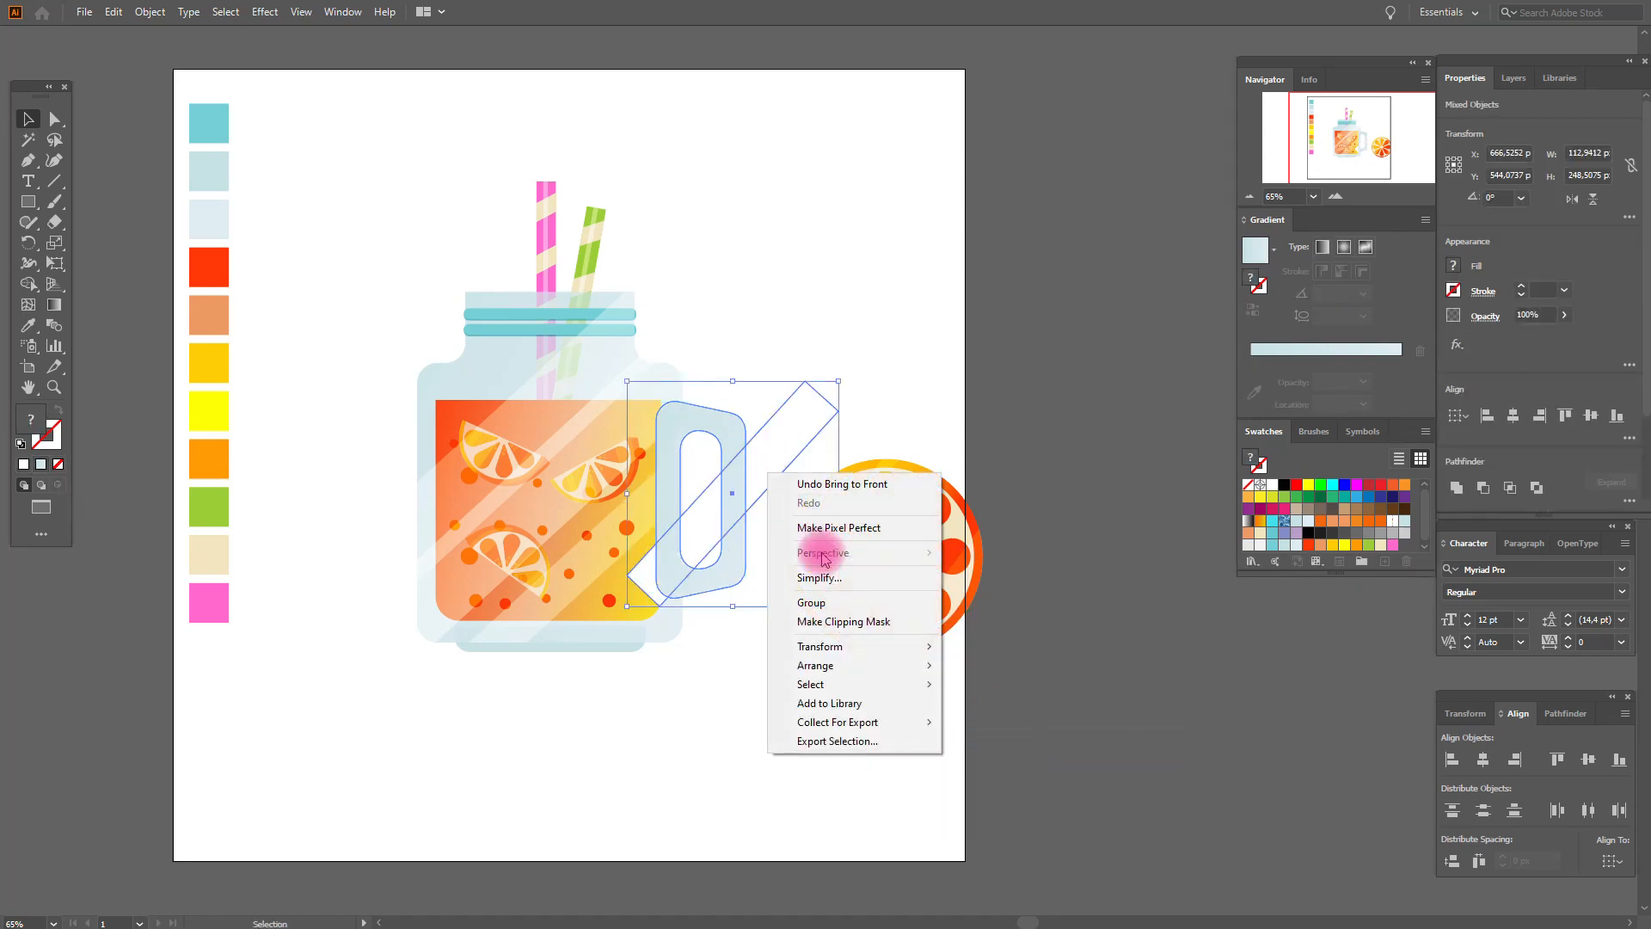
left_click(855, 621)
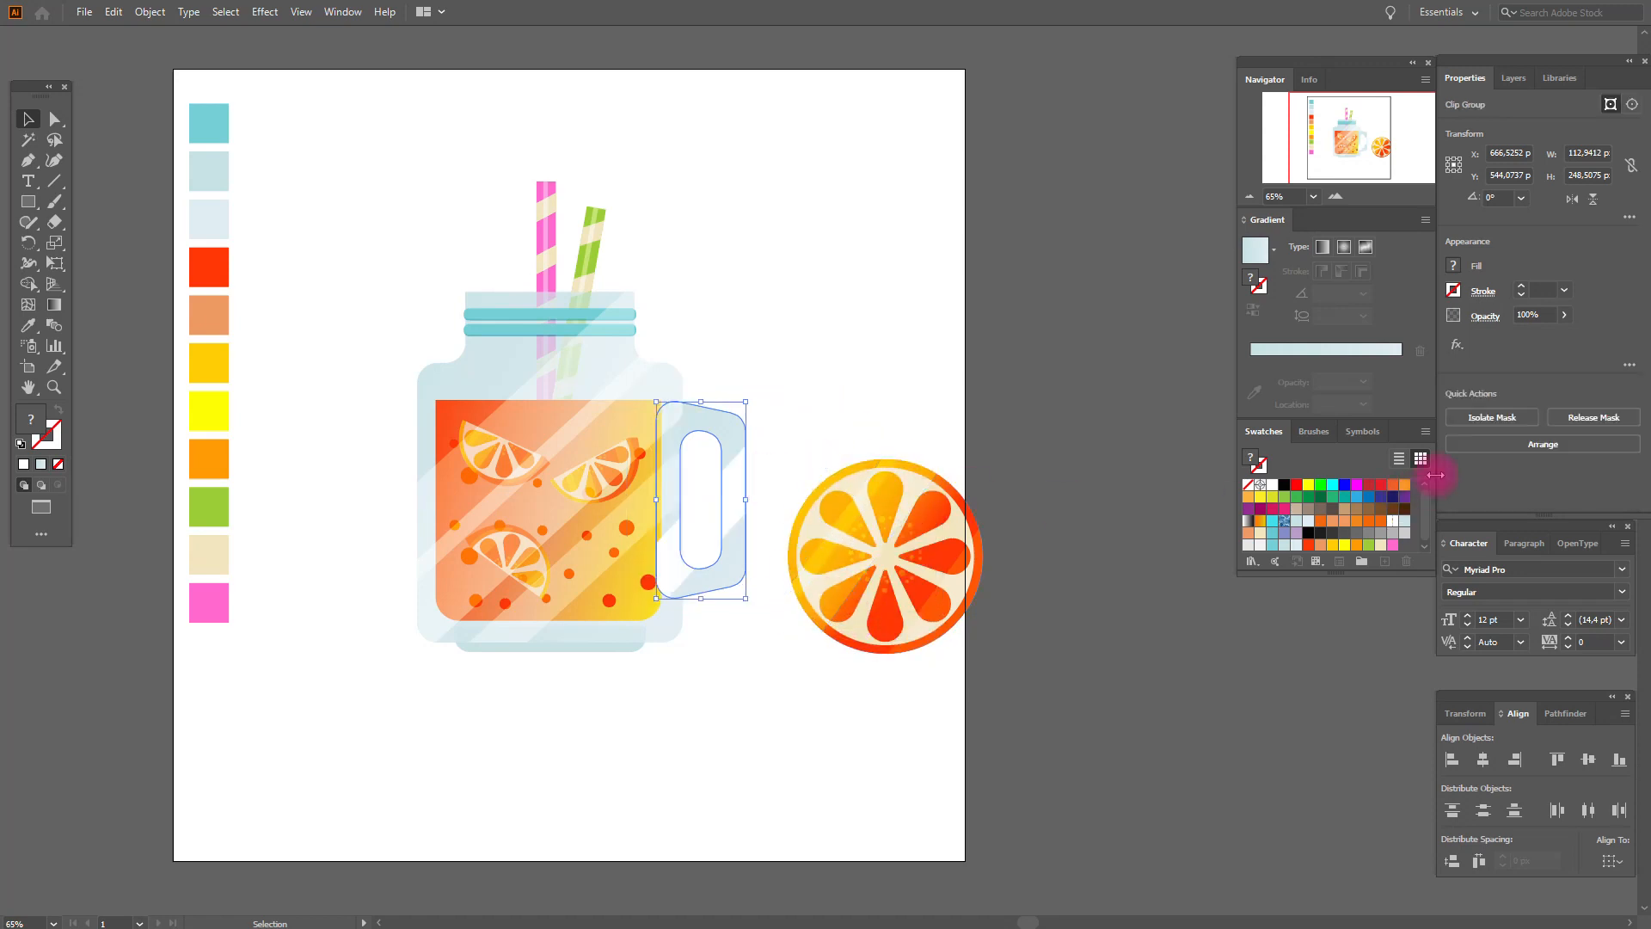
- Set the clipped handle highlight's blending mode to Soft Light
left_click(1486, 318)
left_click(1371, 347)
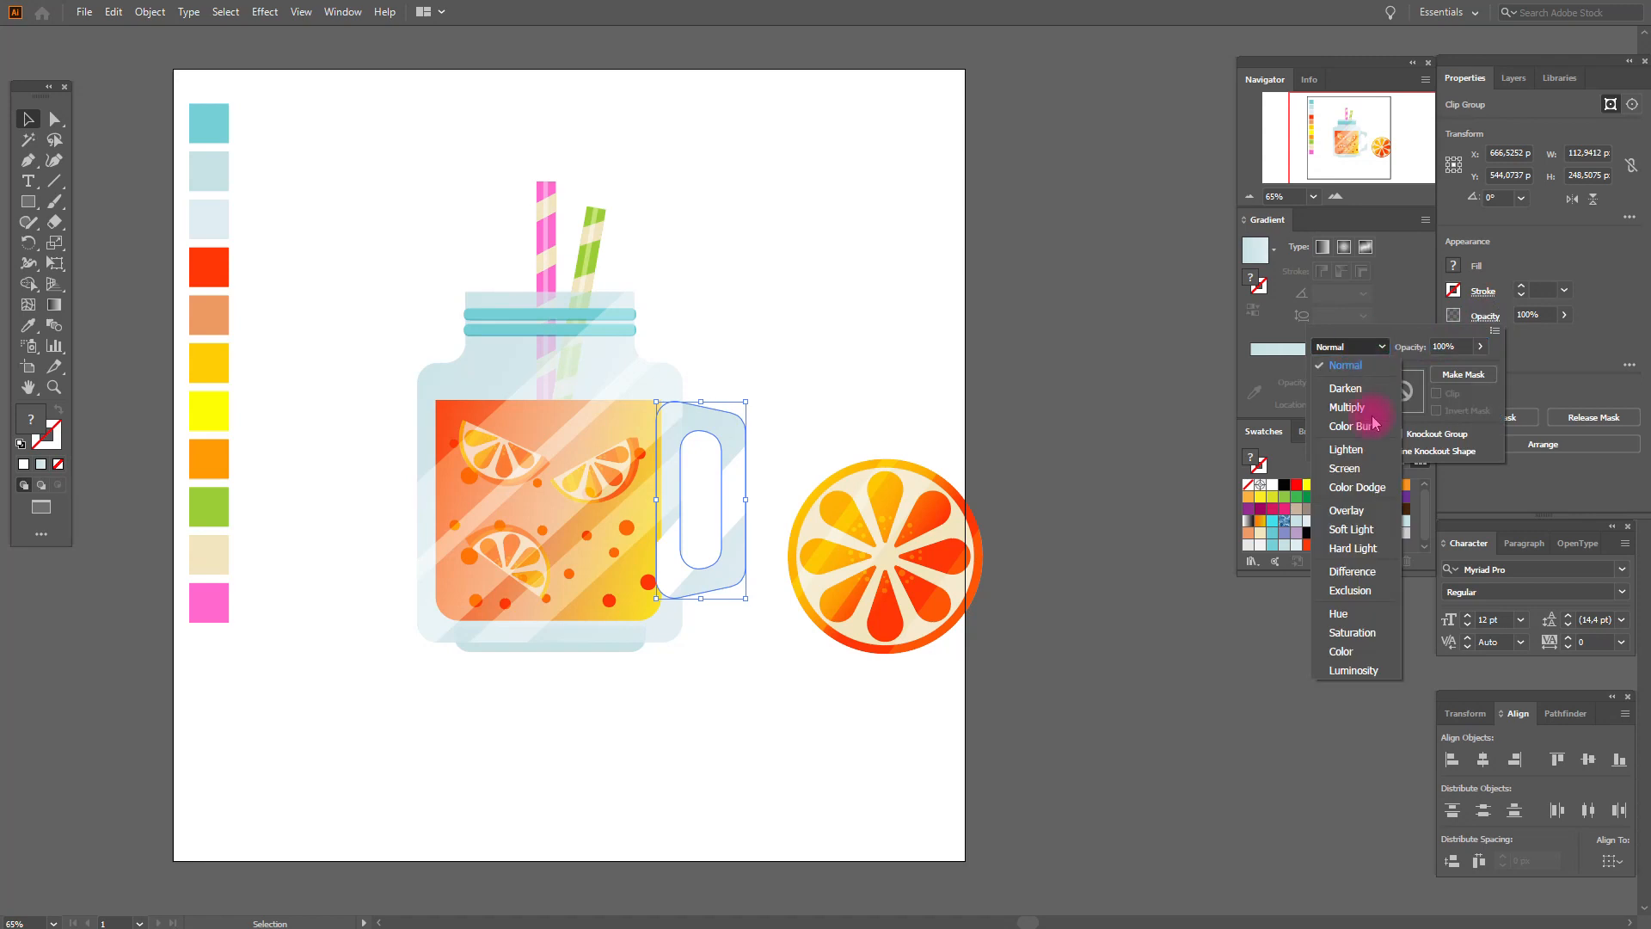
left_click(1363, 542)
left_click(808, 409)
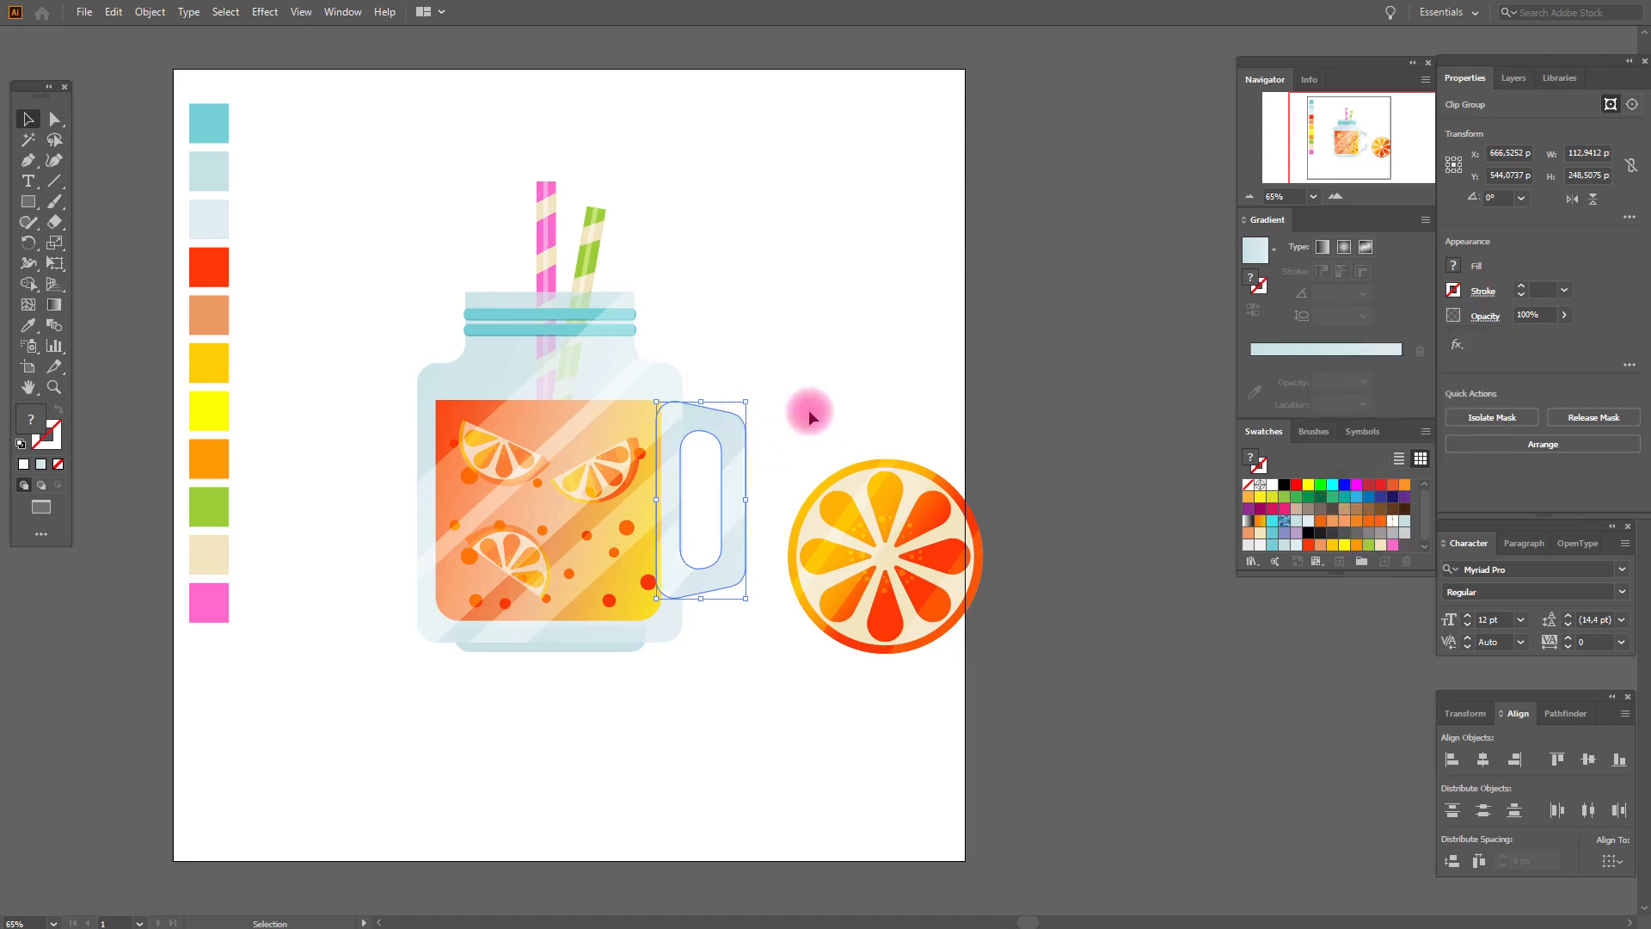
- Select the mug handle together with its highlight and send both to the back
left_click(804, 425)
left_click_drag(804, 424, 730, 485)
right_click(731, 486)
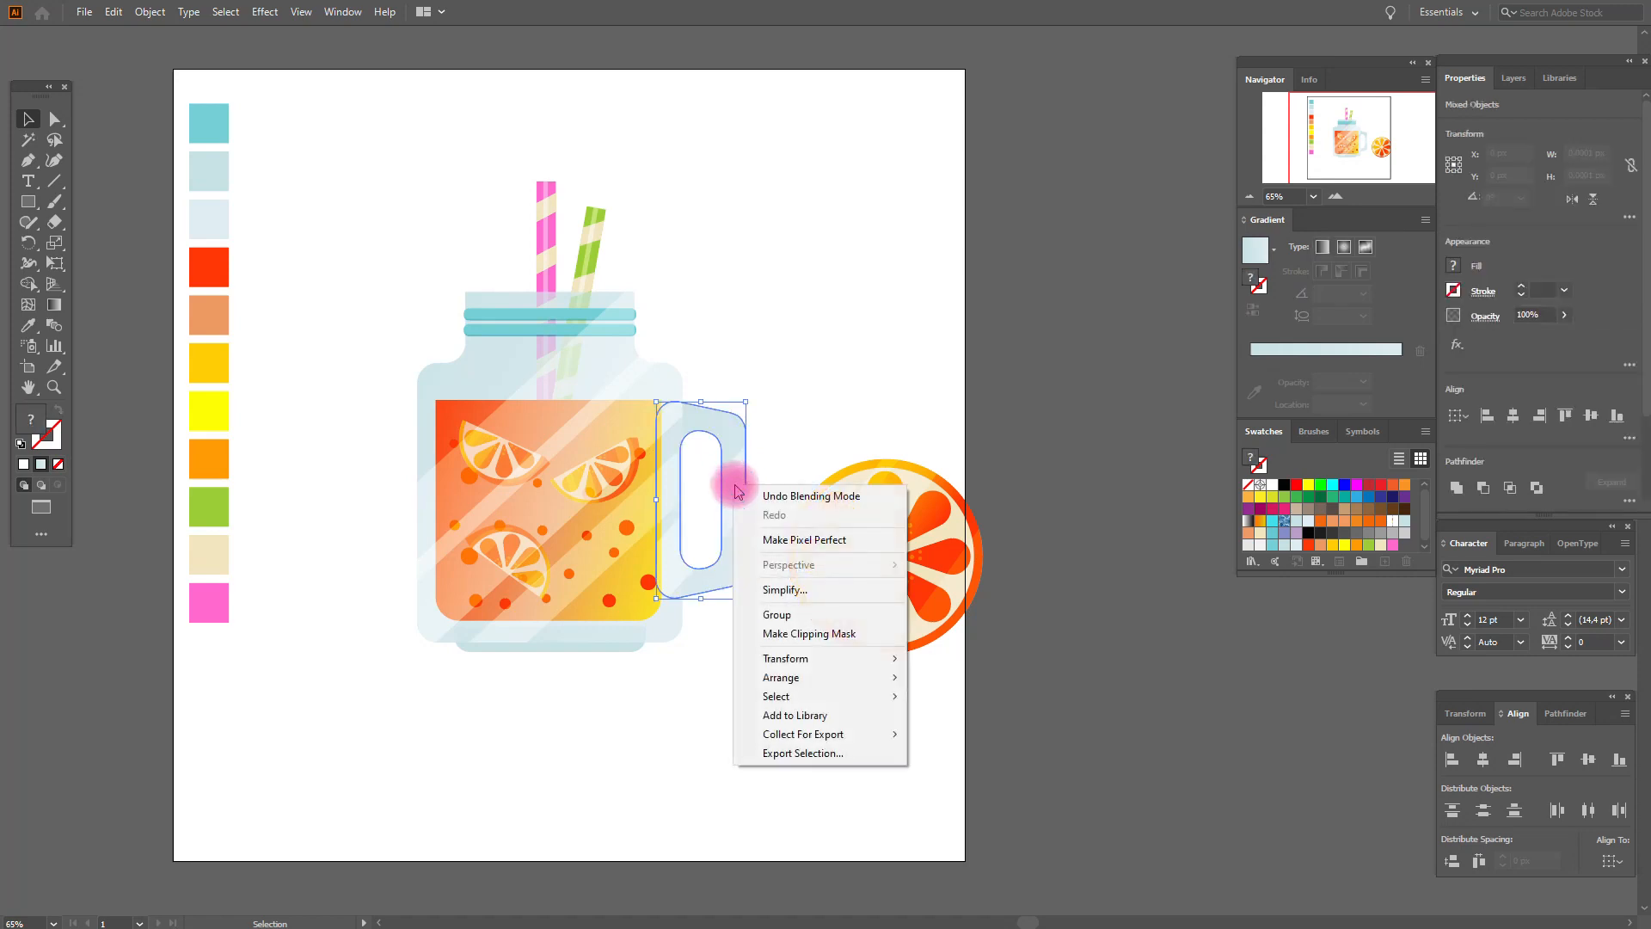
mouse_move(851, 677)
left_click(963, 737)
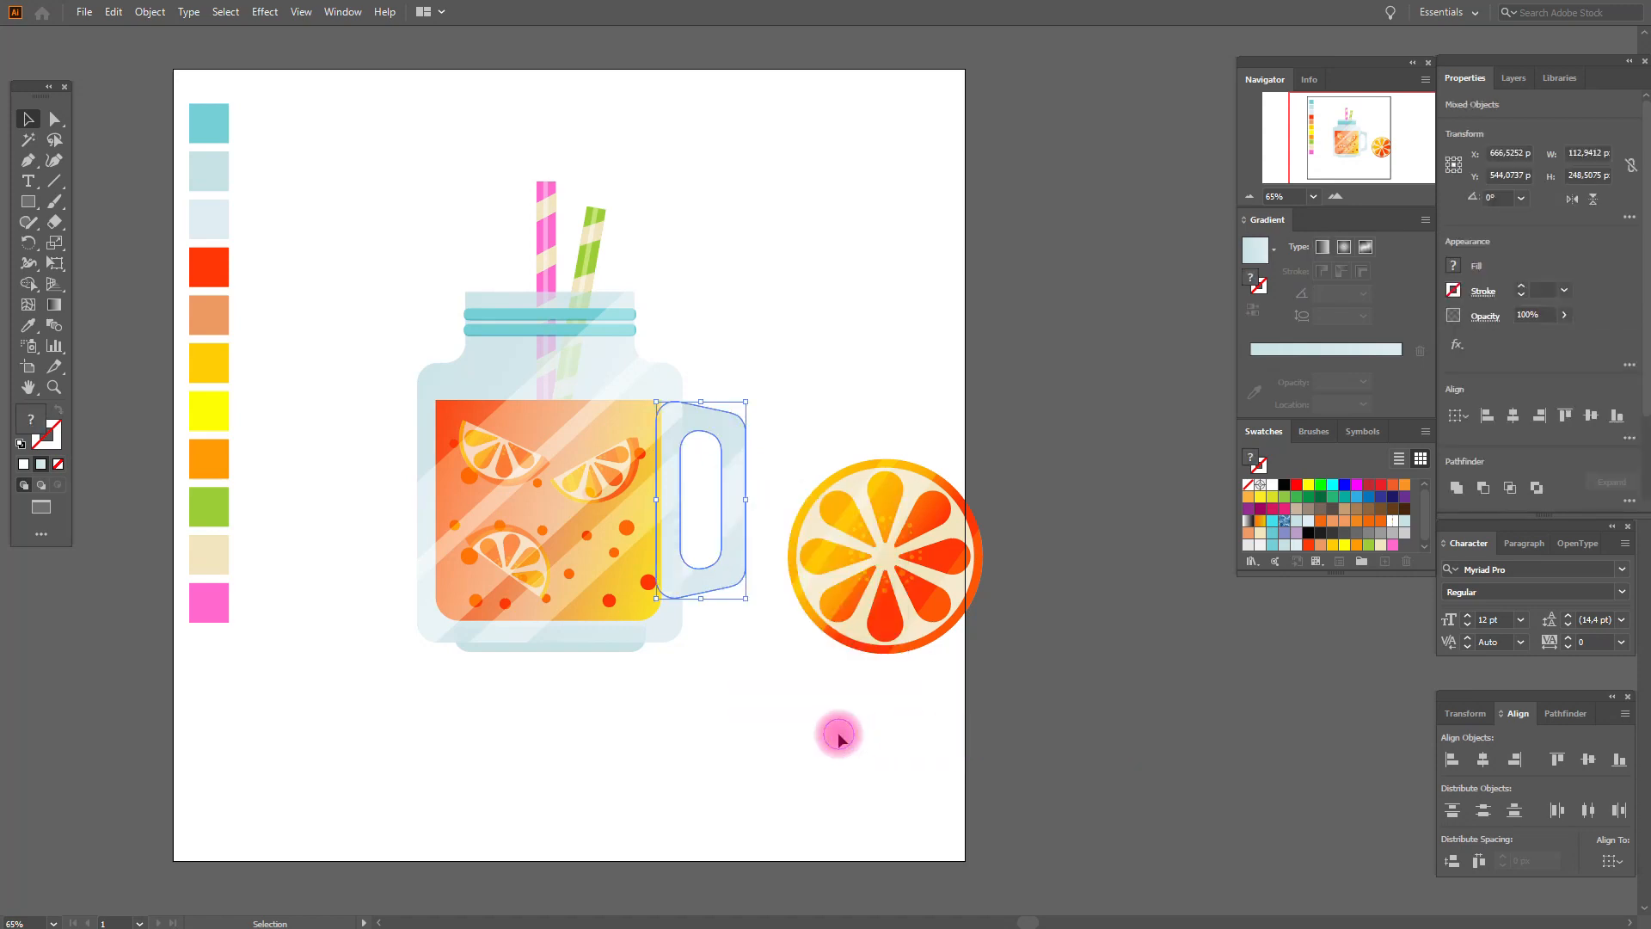
left_click(826, 698)
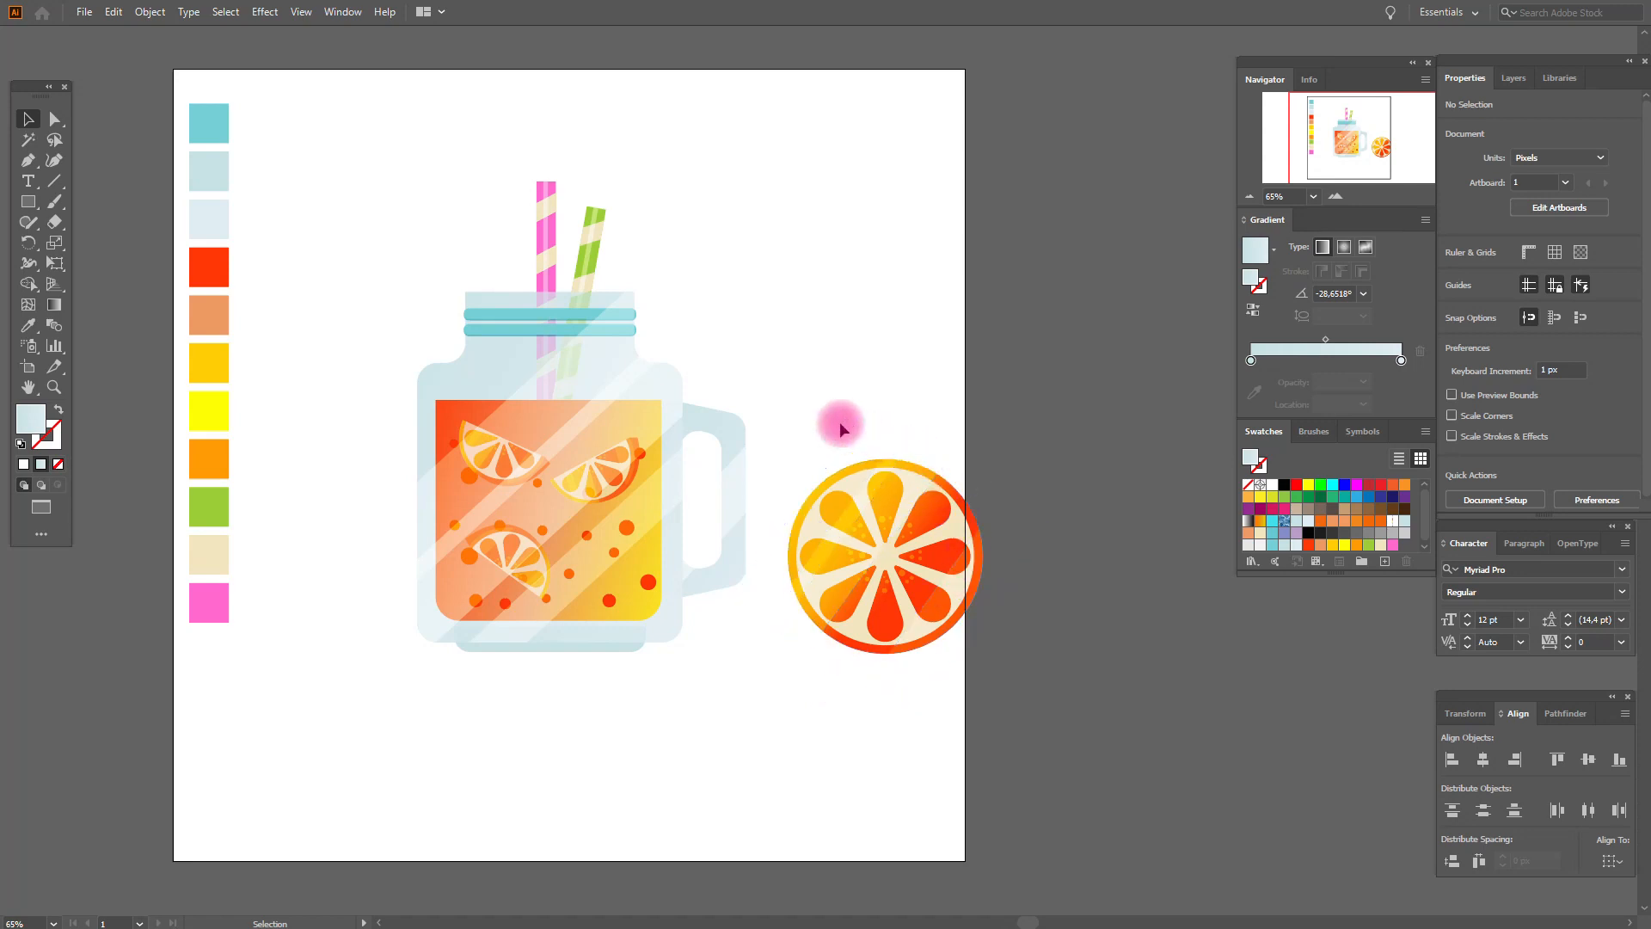
- Move the whole orange slice in front of the mug's lower-right corner and scale it down slightly
left_click_drag(824, 393, 981, 677)
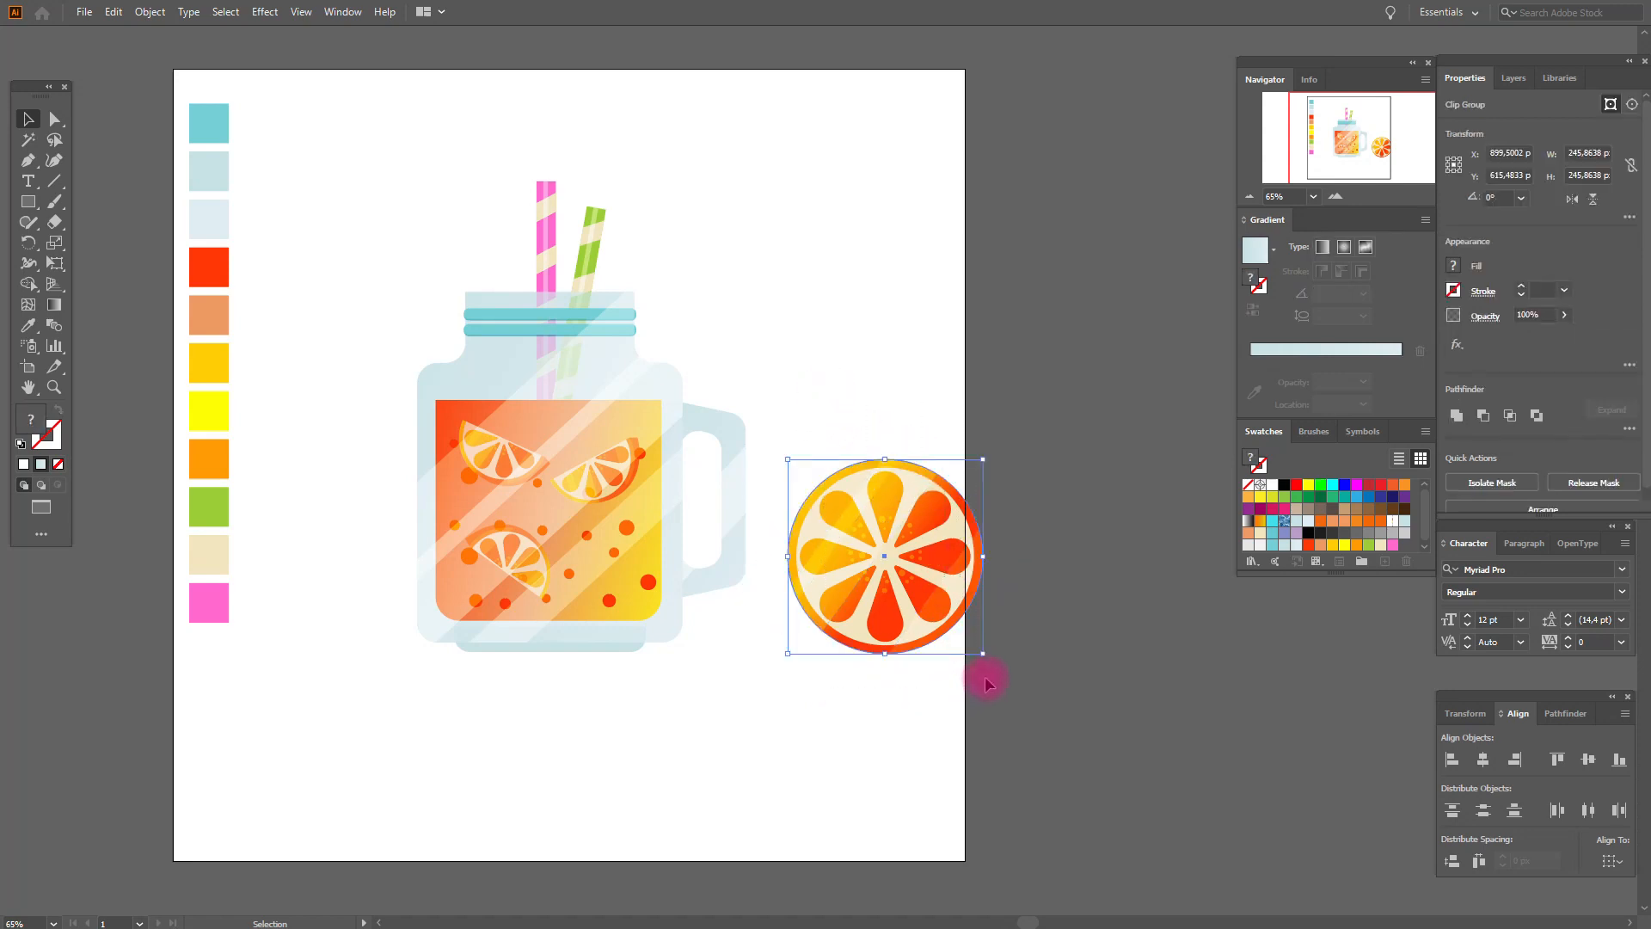
left_click_drag(944, 570, 739, 590)
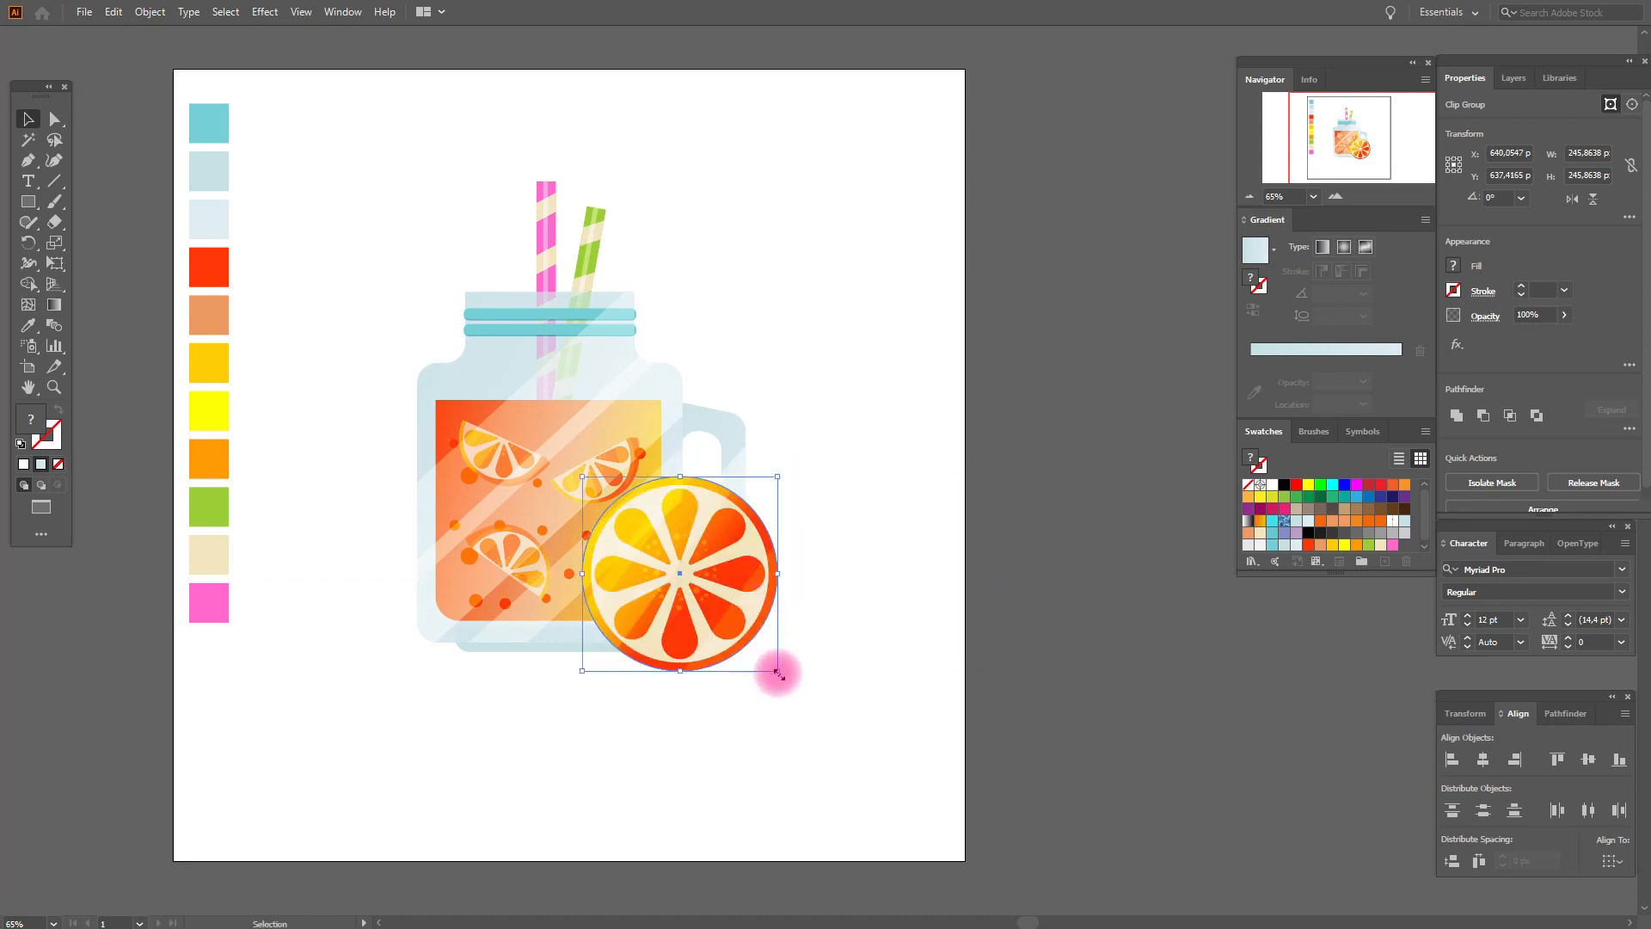
left_click_drag(779, 672, 753, 662)
left_click_drag(731, 575, 718, 581)
left_click(827, 593)
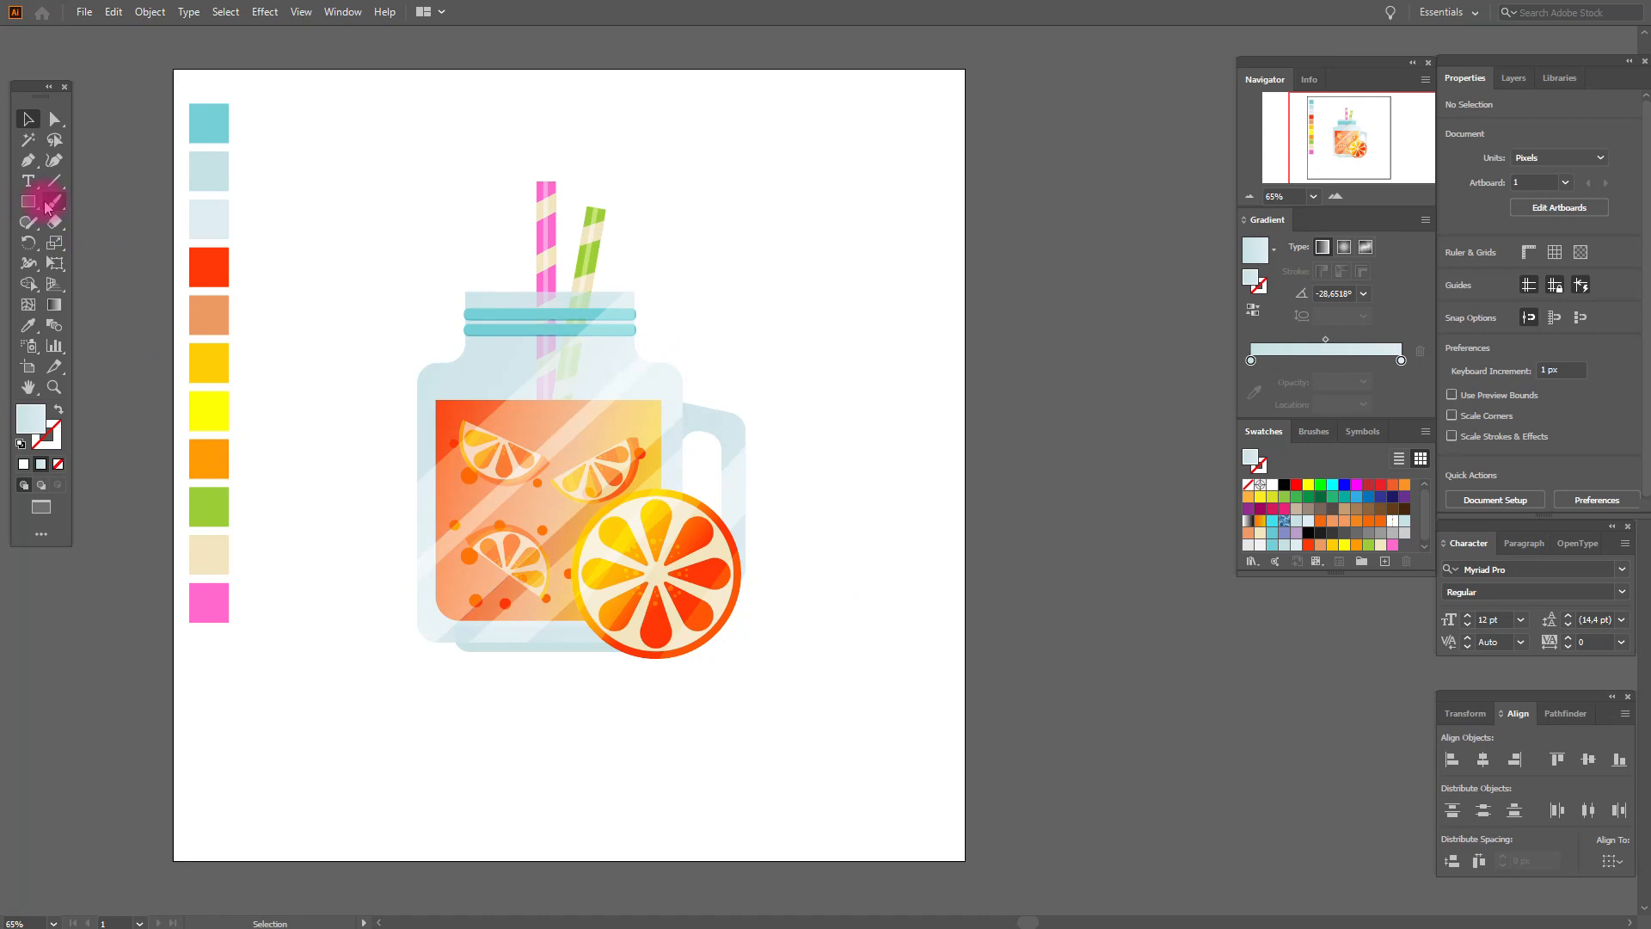
- Draw a small triangle with the Polygon tool in the empty area beside the mug and narrow it to about 56 × 75 px
left_click_drag(35, 209, 115, 272)
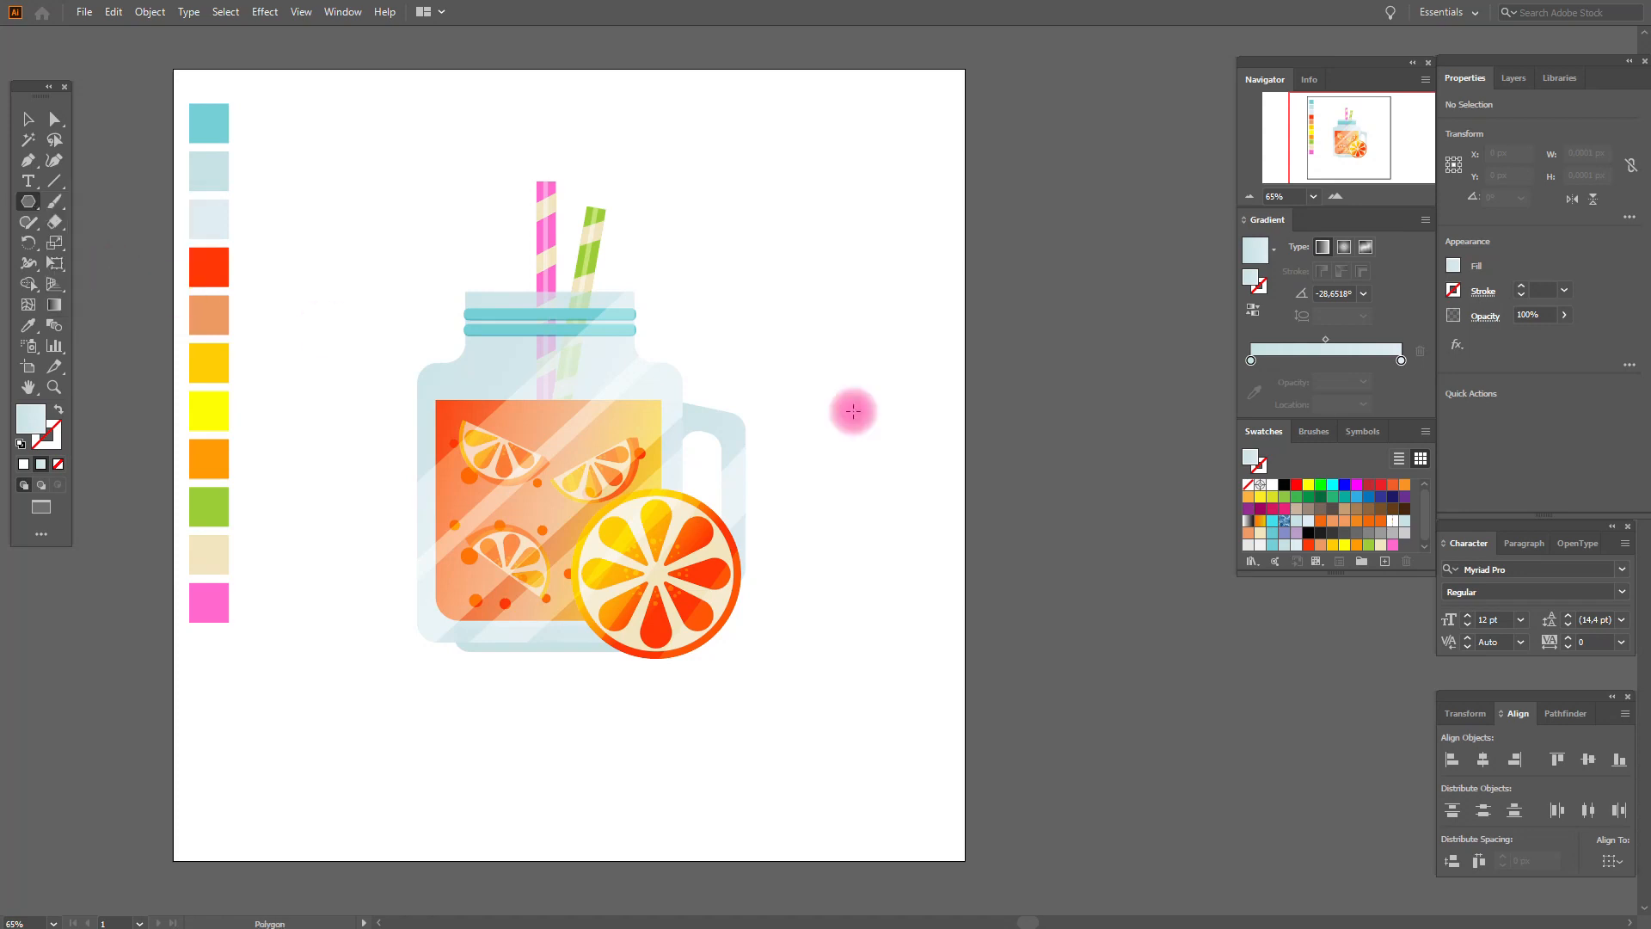
left_click(886, 447)
double_click(833, 446)
left_click(808, 491)
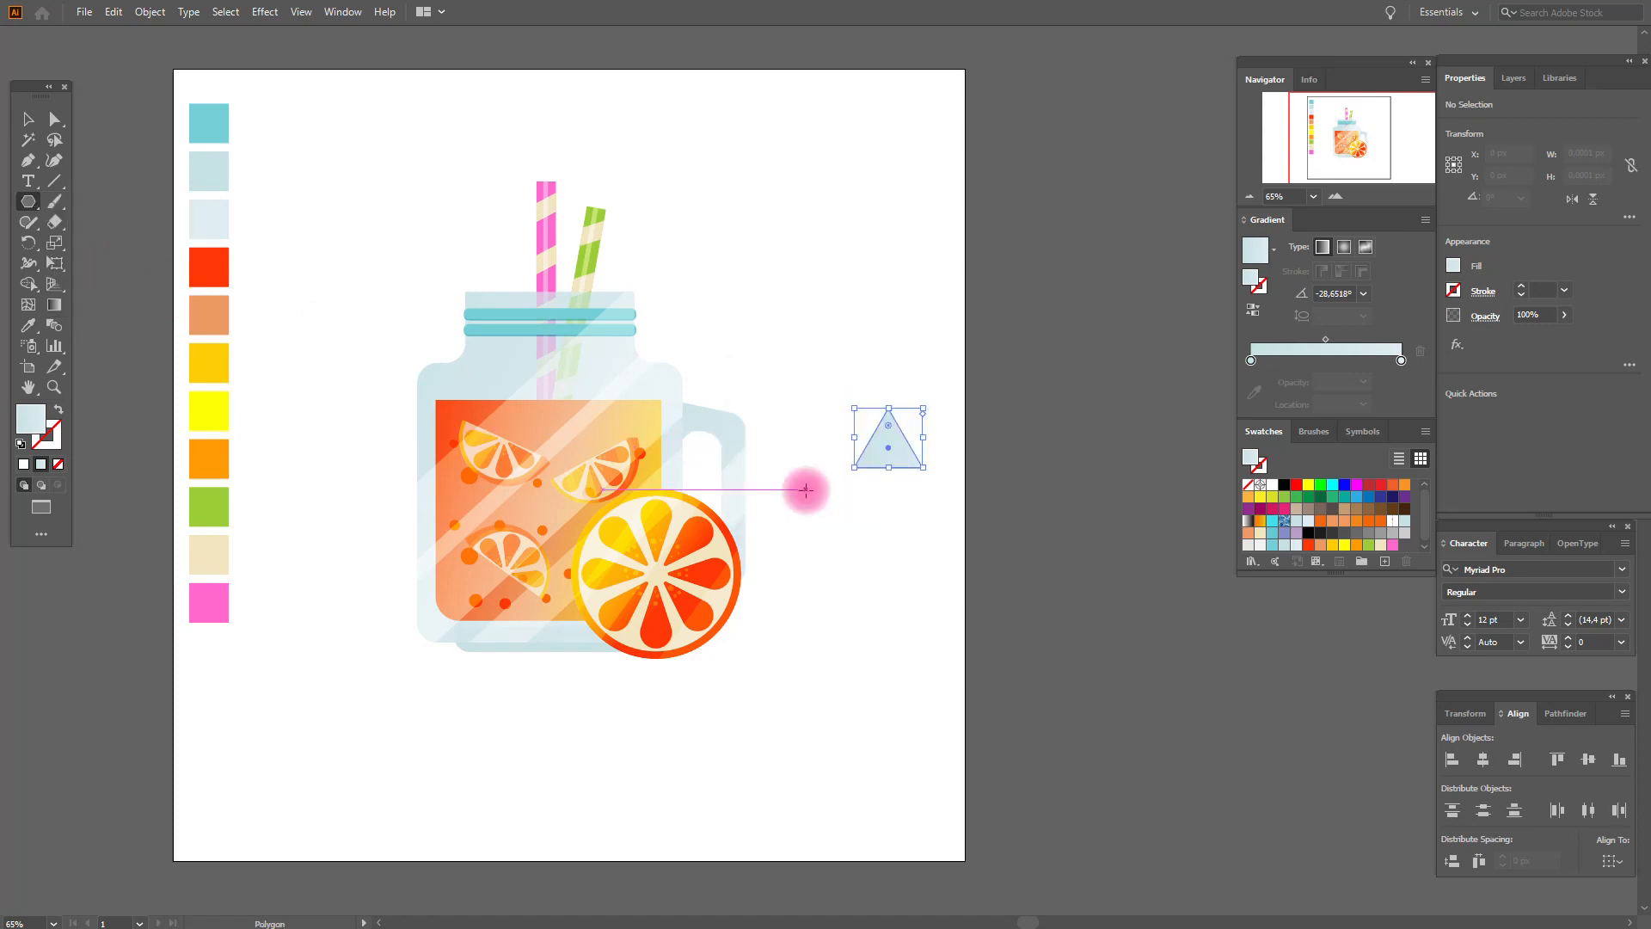
mouse_move(923, 437)
left_mouse_down()
mouse_move(932, 461)
mouse_move(932, 435)
mouse_move(899, 440)
left_mouse_up()
- Fully round the triangle's two bottom corners and slightly round its top corner to form a water drop
left_click(51, 122)
left_click(871, 462)
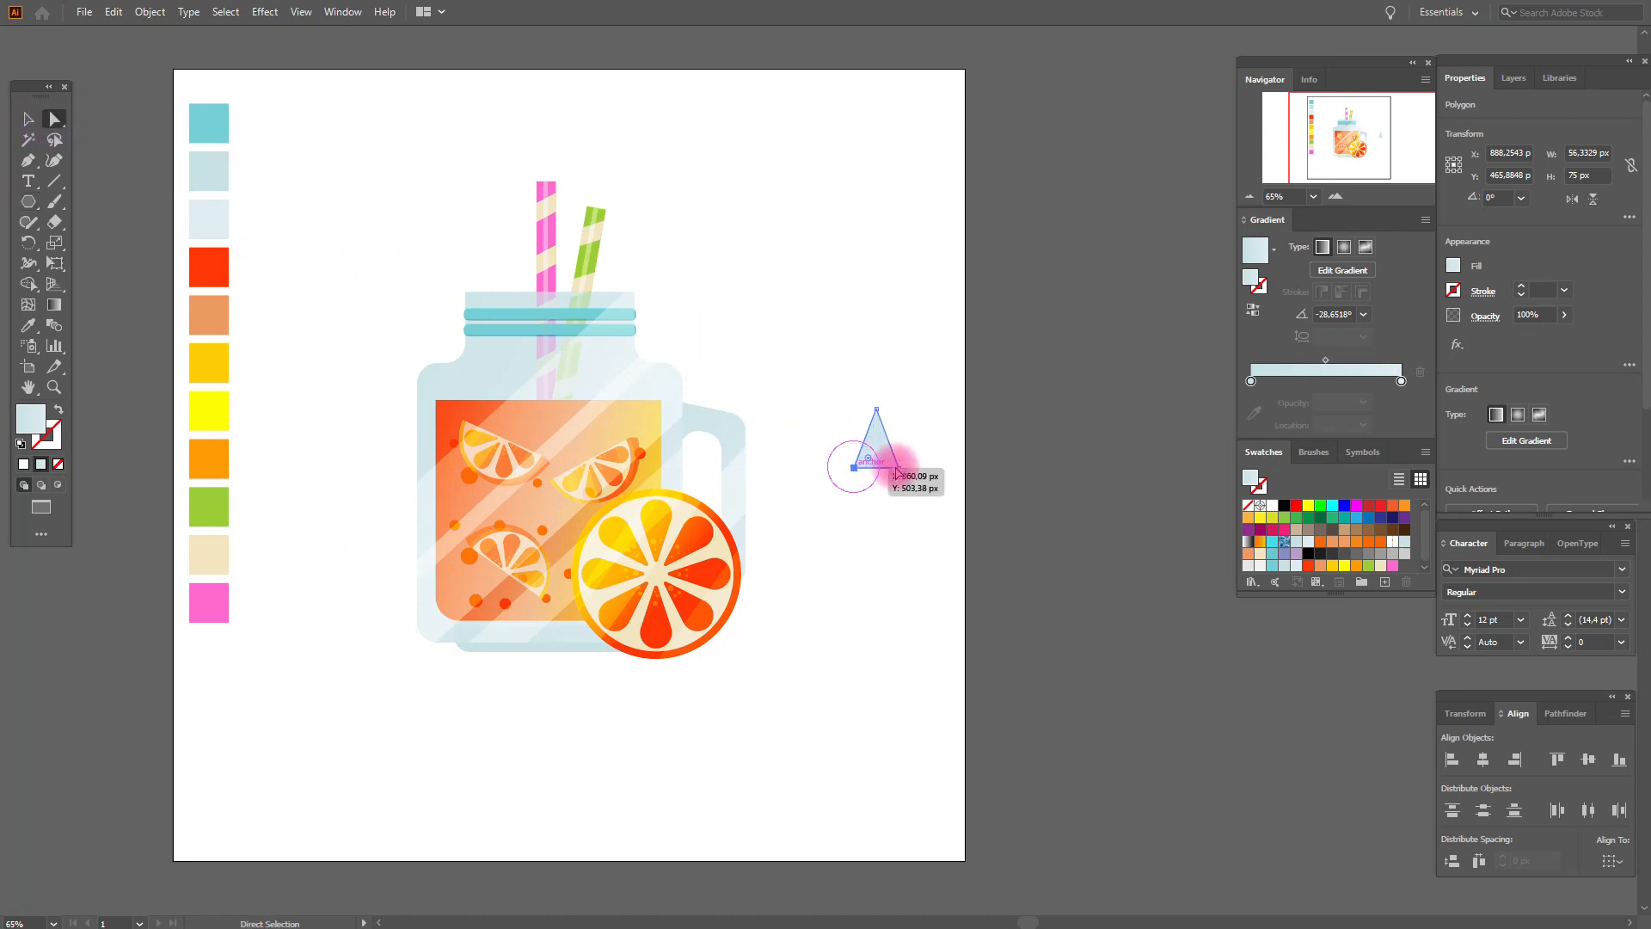
left_click(854, 467)
left_click_drag(867, 463, 877, 450)
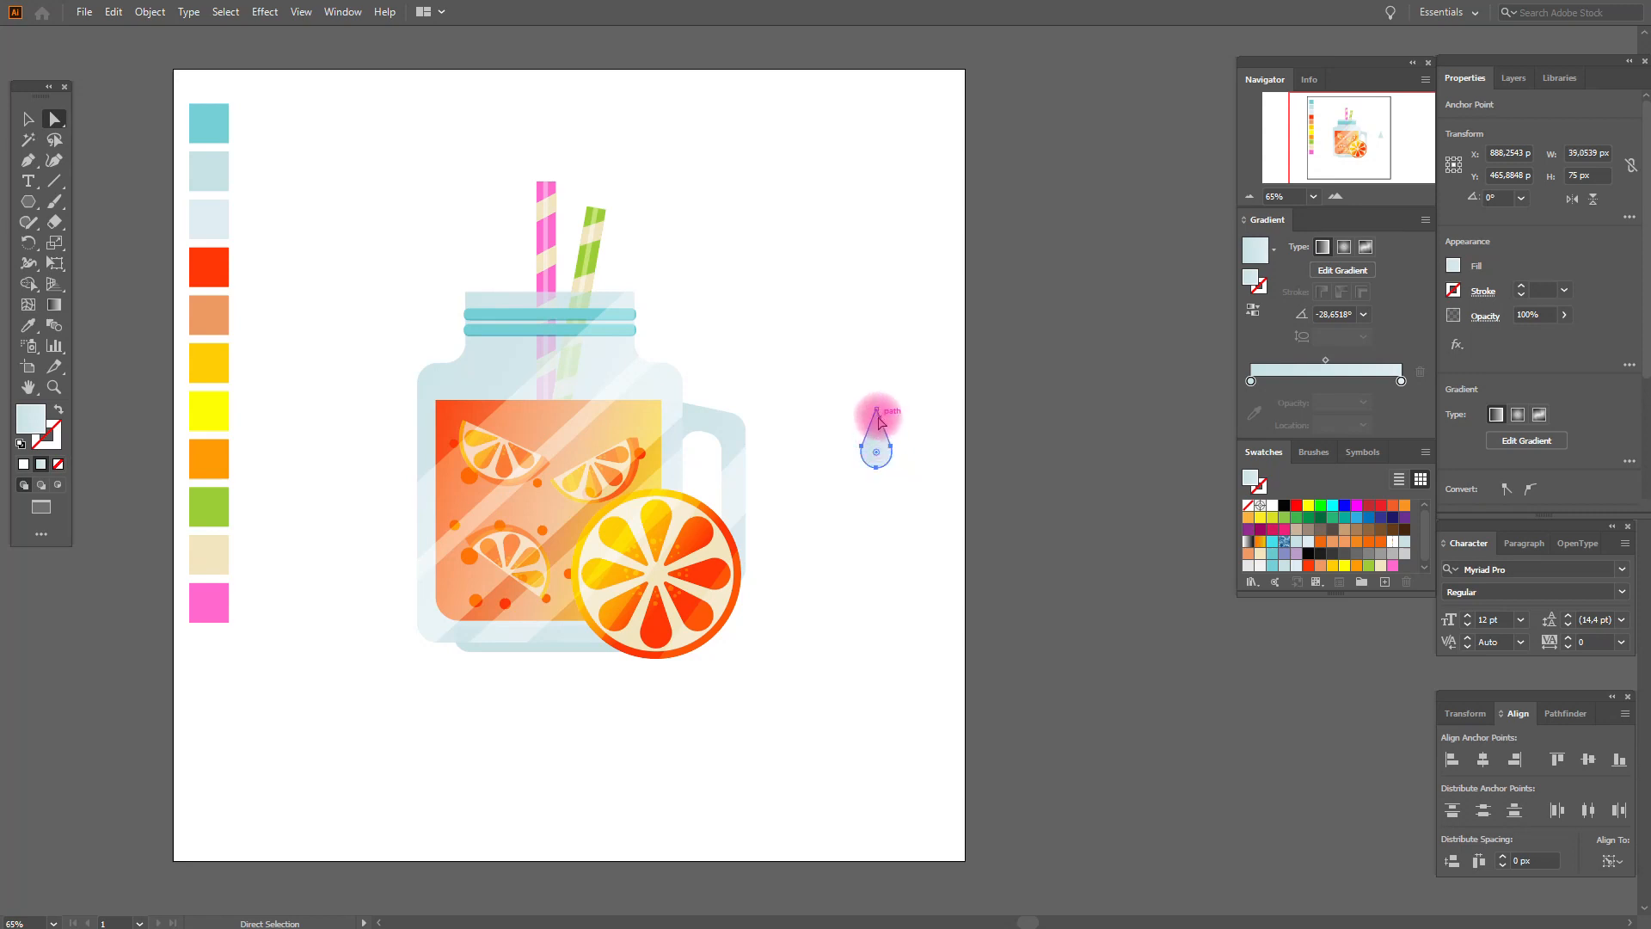
left_click(877, 409)
left_click_drag(877, 428, 877, 422)
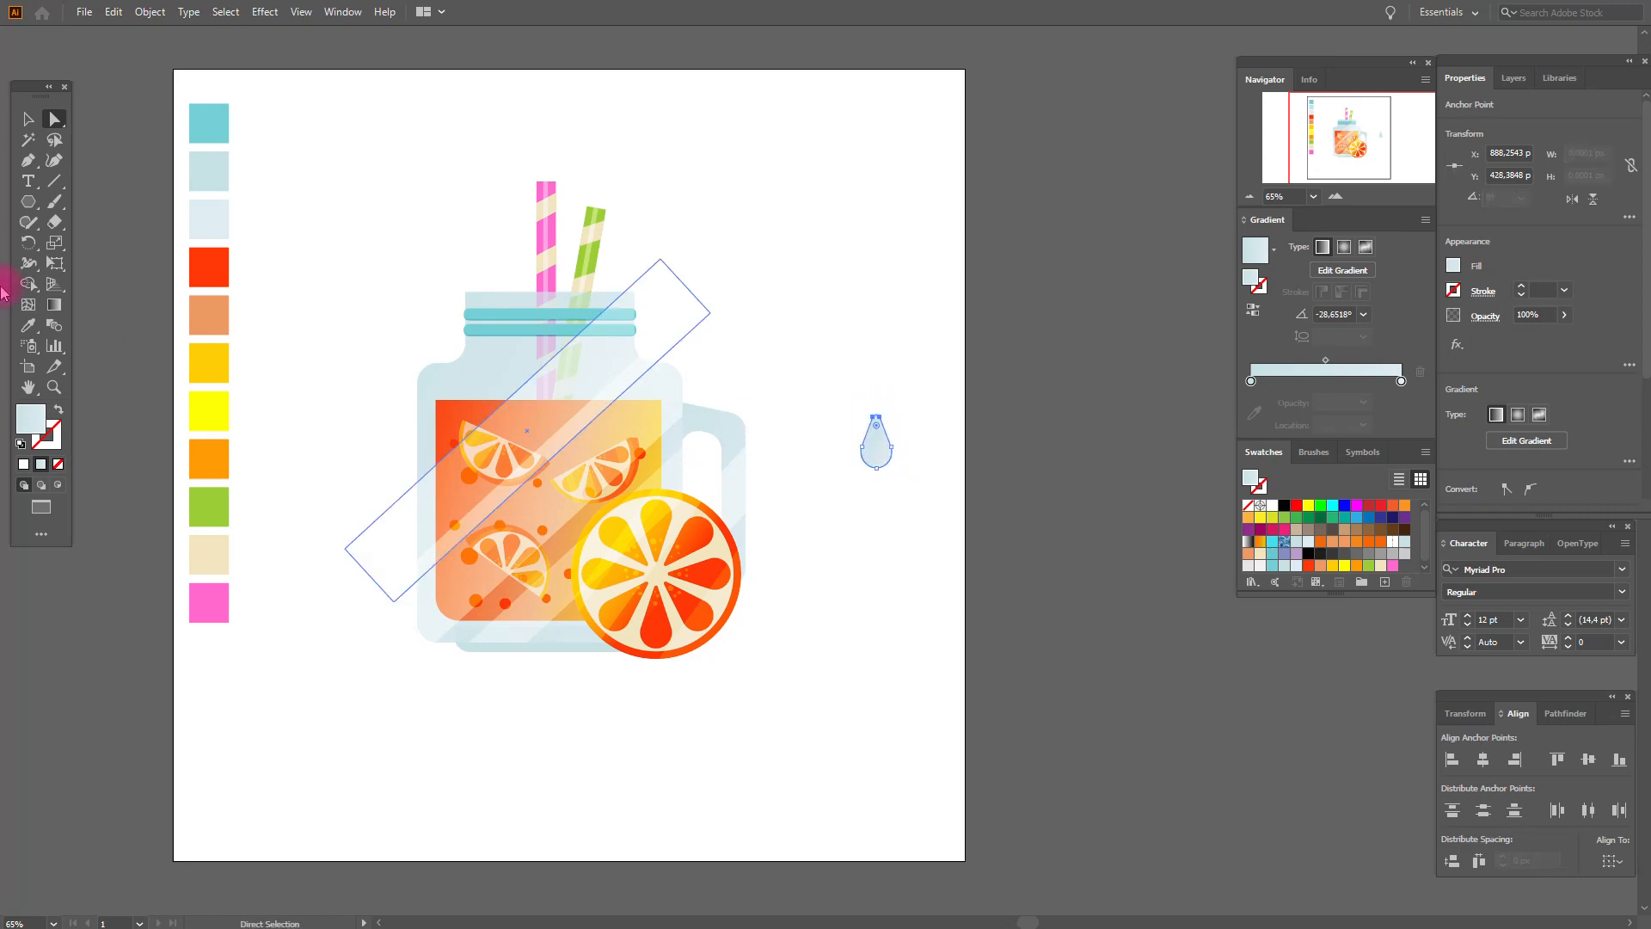
- Fill the water drop with the cream palette colour and place it on the orange slice's bottom segment at about 18 × 31 px
left_click(28, 325)
left_click(215, 545)
left_click(29, 119)
left_click_drag(876, 467, 667, 640)
left_click(910, 434)
key("Right")
key("Right")
key("Right")
key("Right")
- Shrink the cream drop and place copies rotated to 270° in the slice's left segment and about 124° in its upper-right segment
left_click(54, 387)
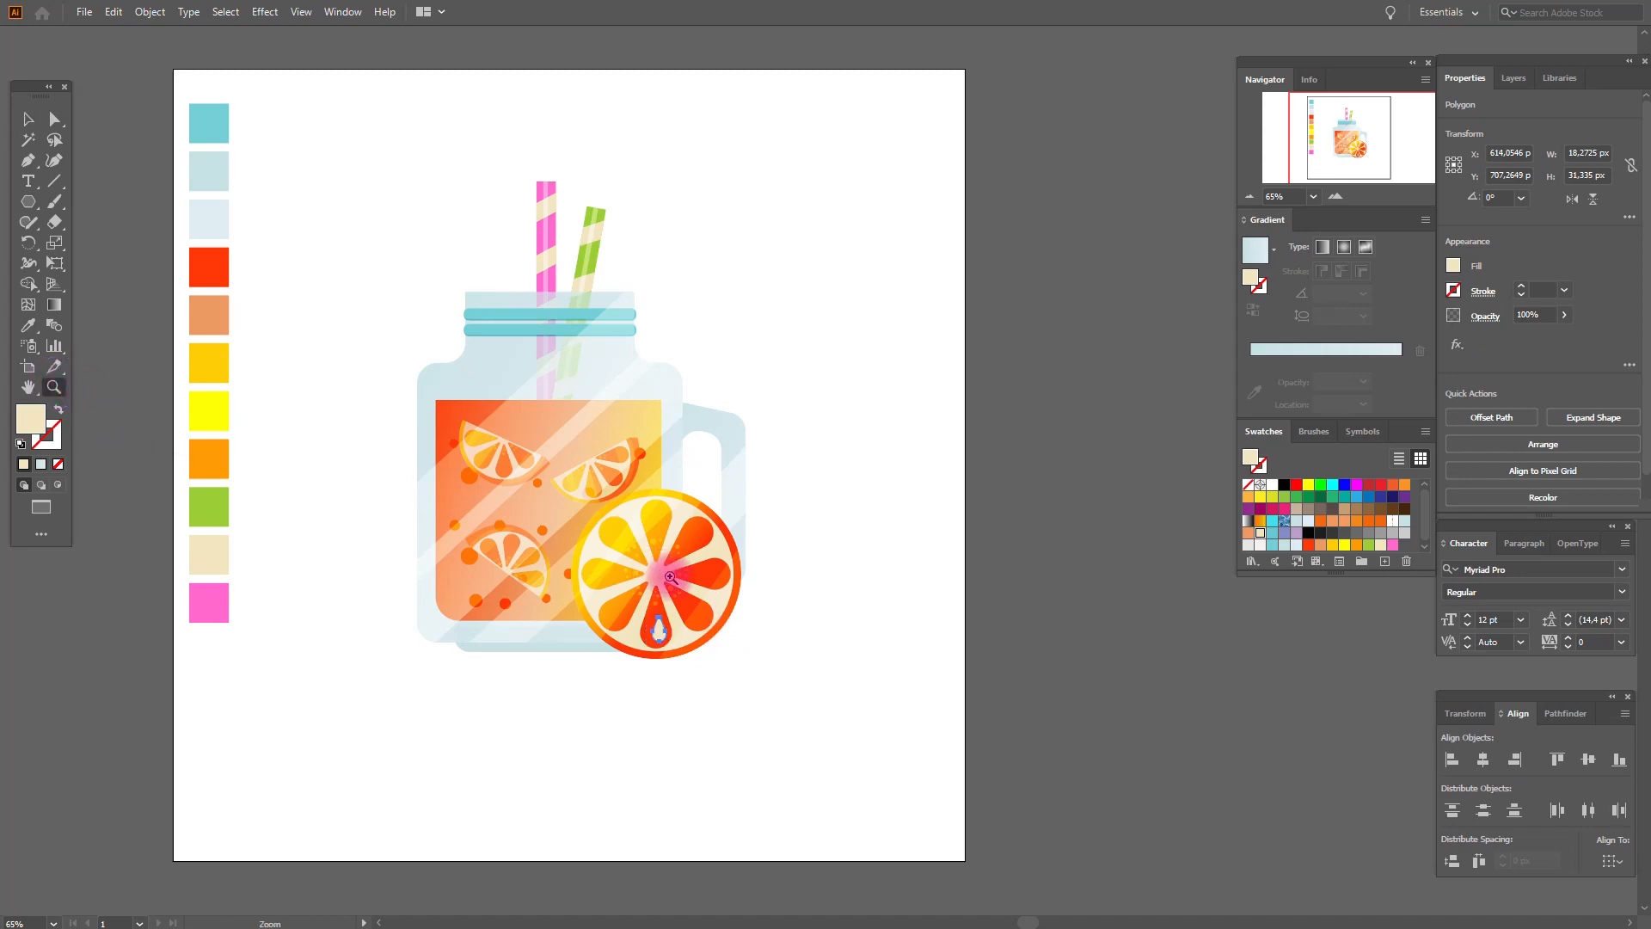
left_click(745, 588)
left_click(821, 449)
left_click(661, 545)
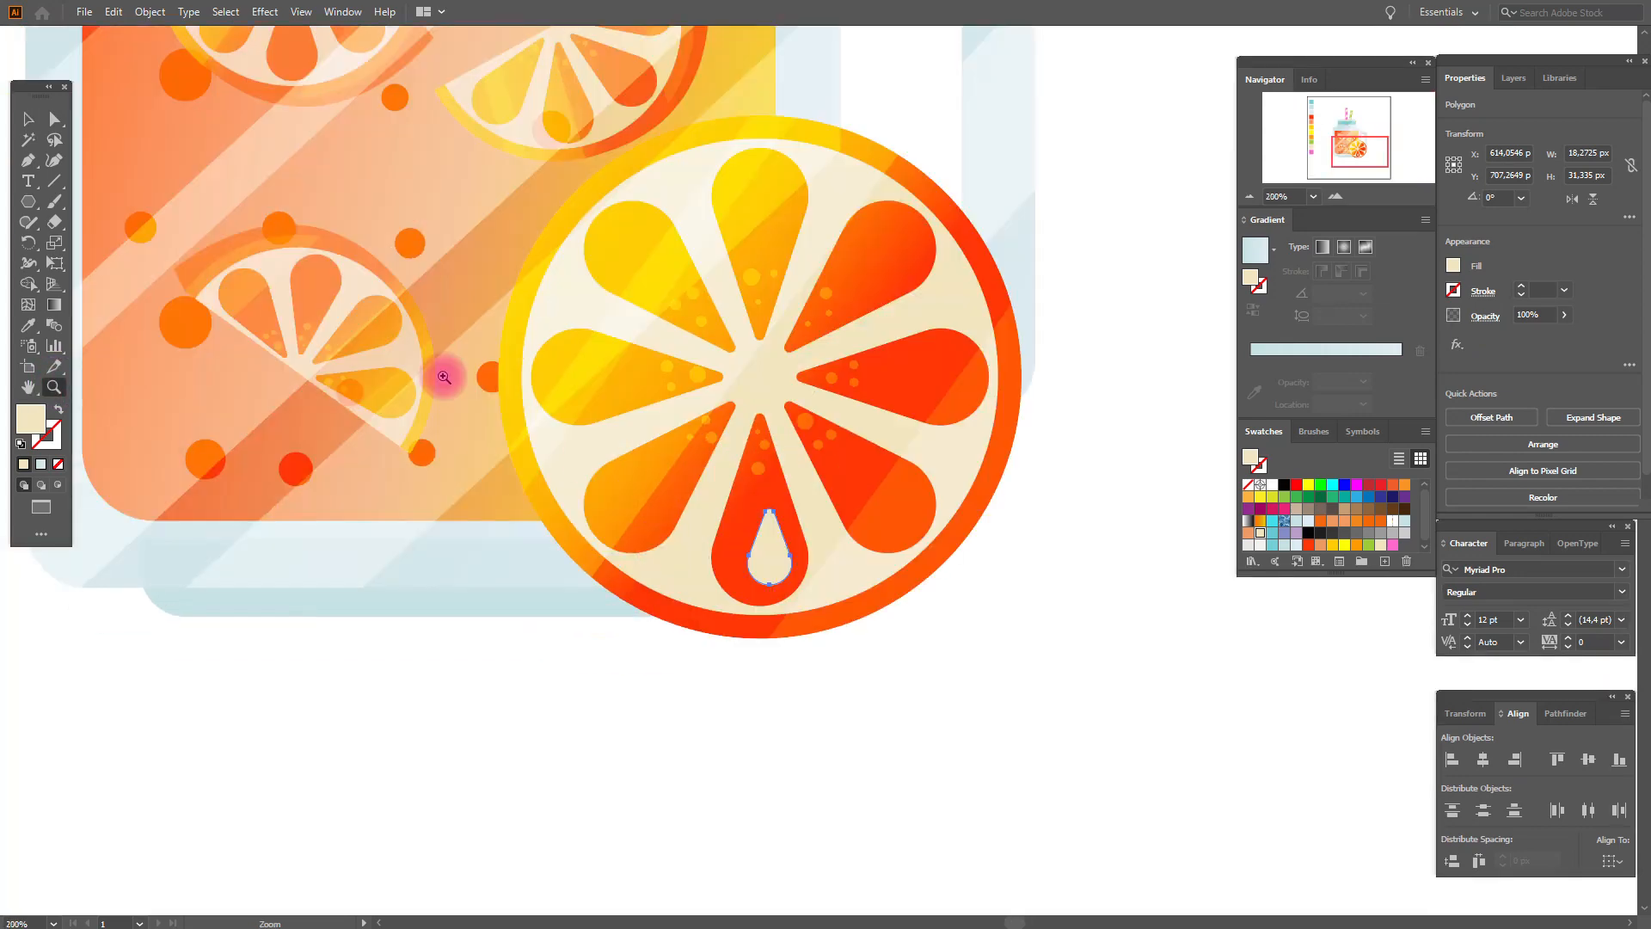
left_click(28, 119)
left_click_drag(791, 583, 663, 377)
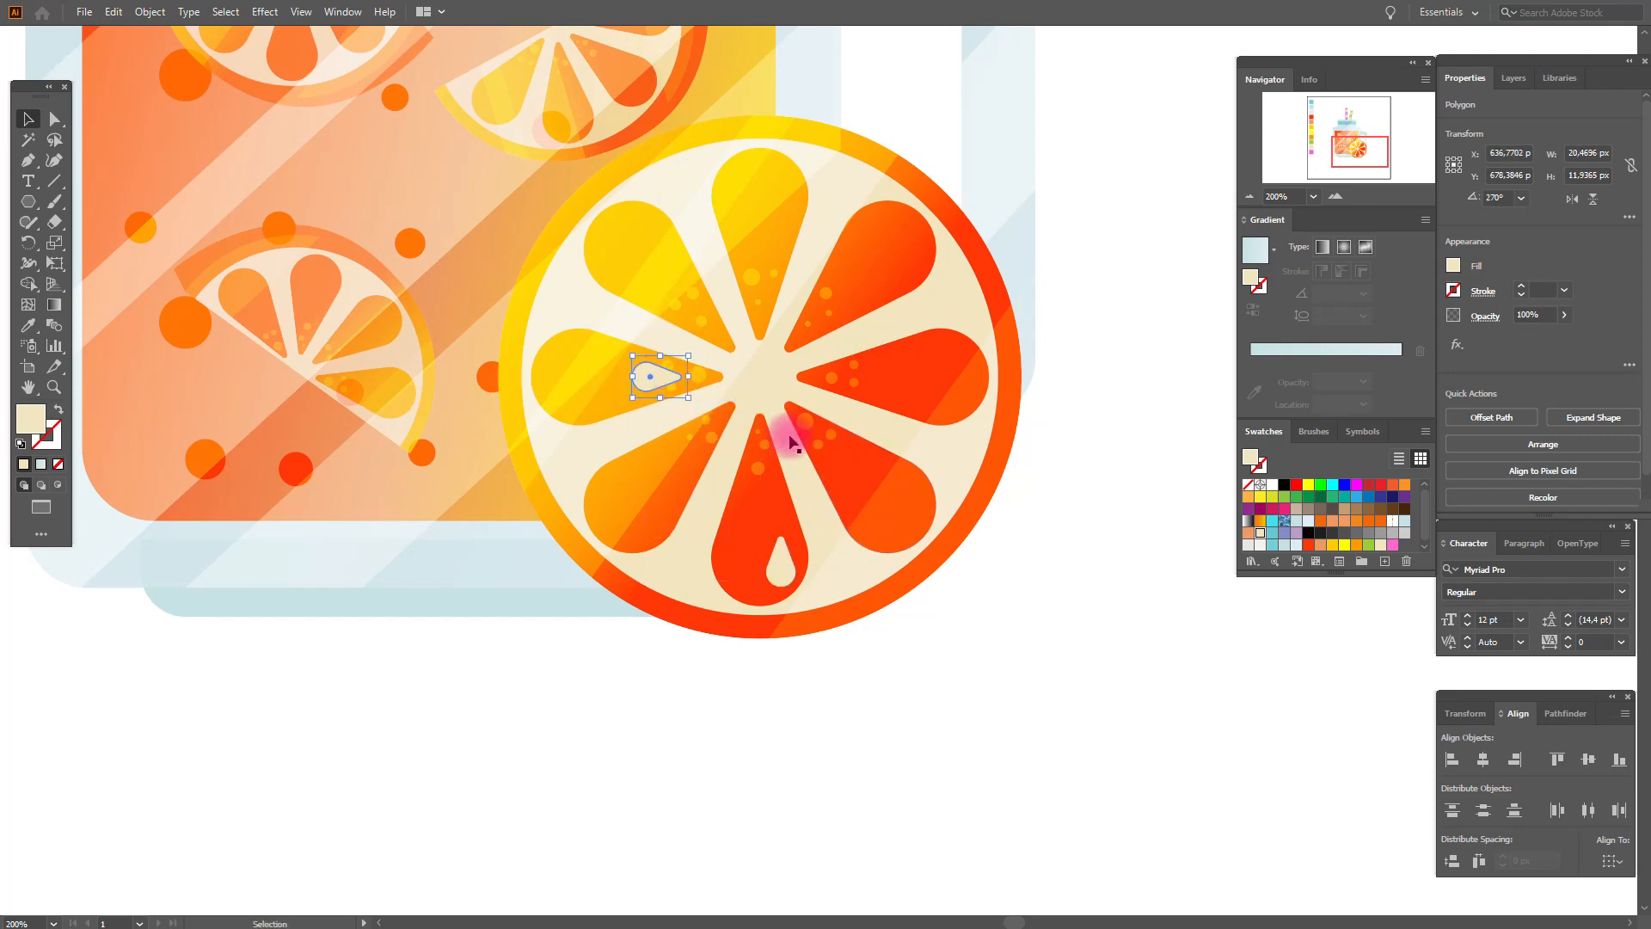
left_click_drag(792, 574, 874, 232)
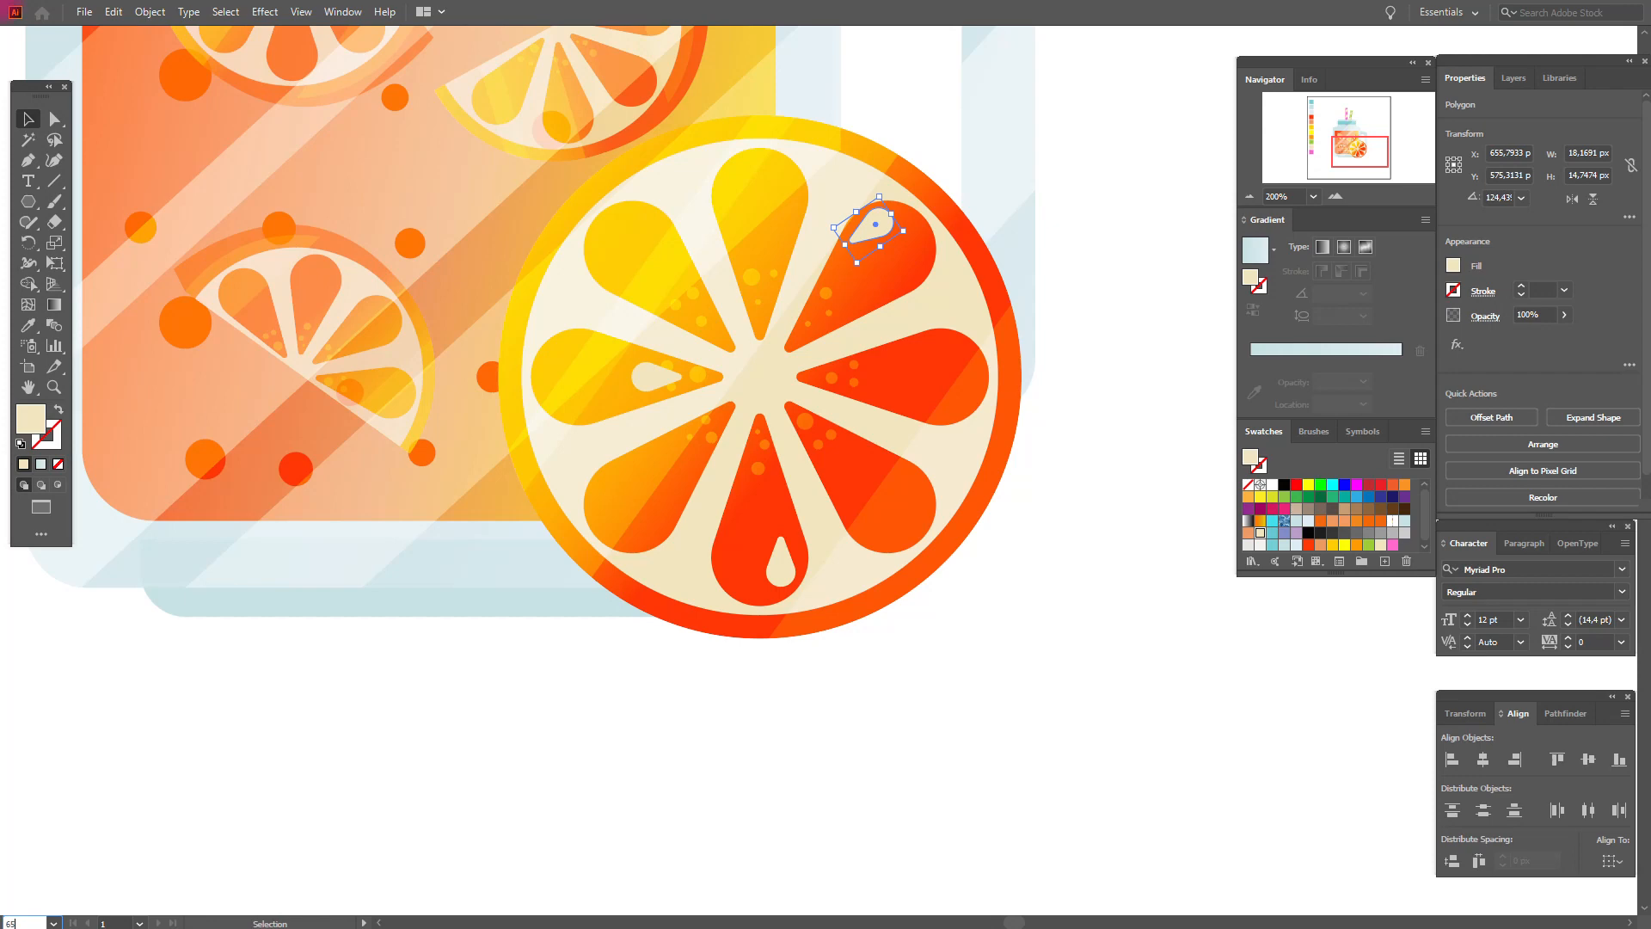
- Raise the pink straw higher out of the jar and tilt the green straw slightly farther to the right
type("65")
key("Return")
left_click(29, 386)
left_click_drag(802, 492, 778, 558)
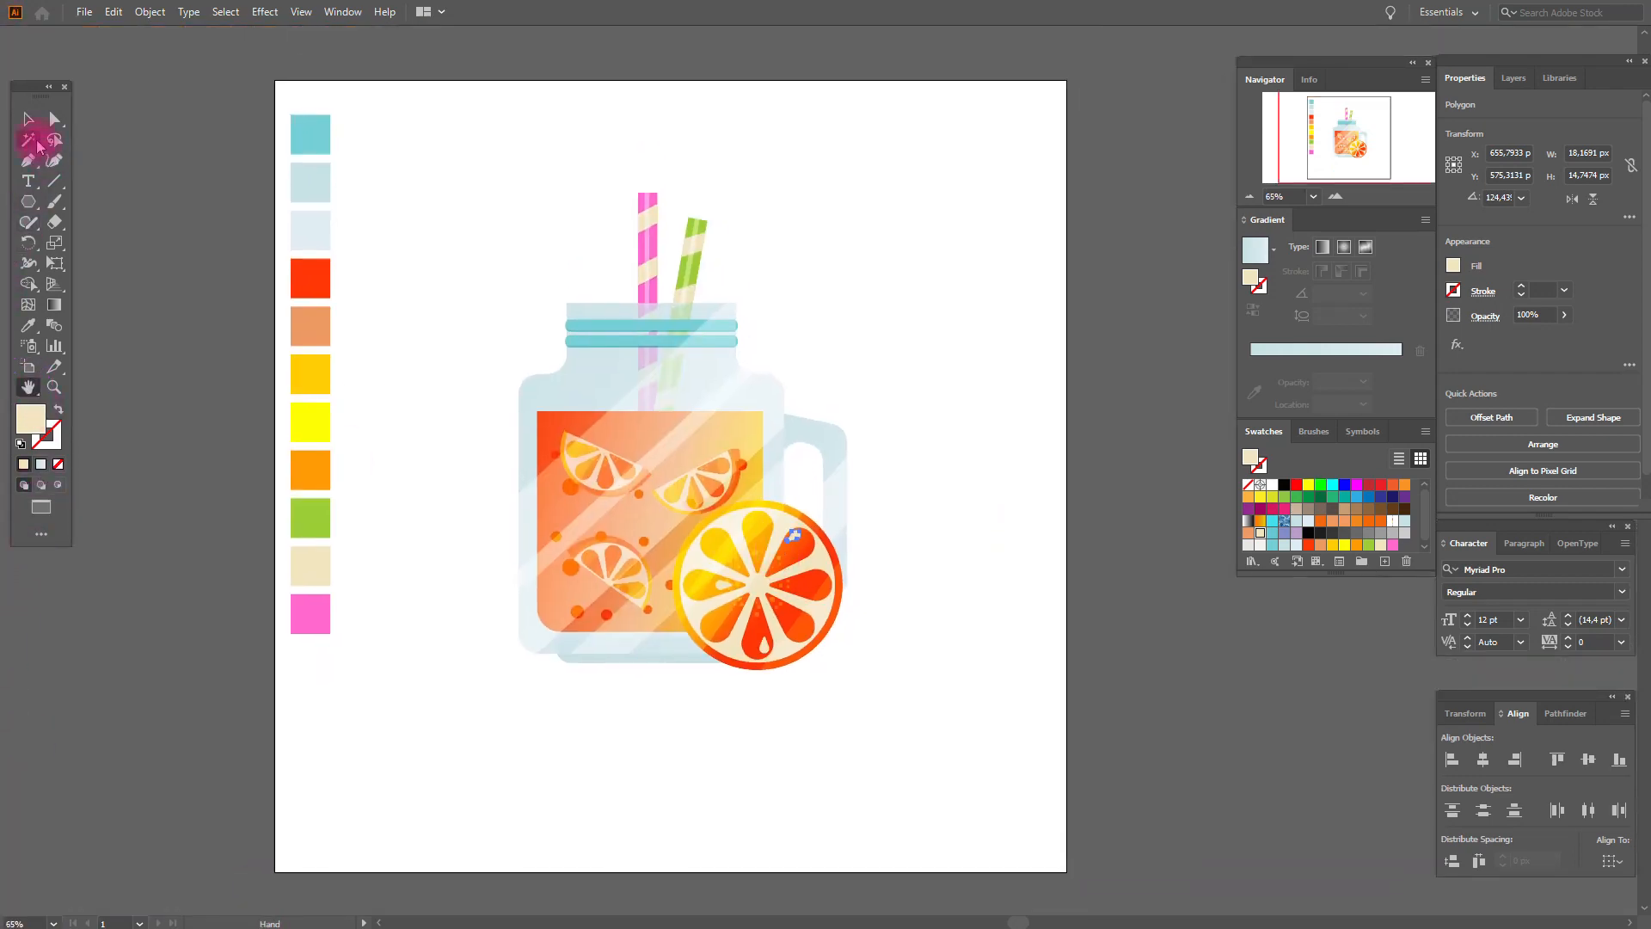
left_click(461, 233)
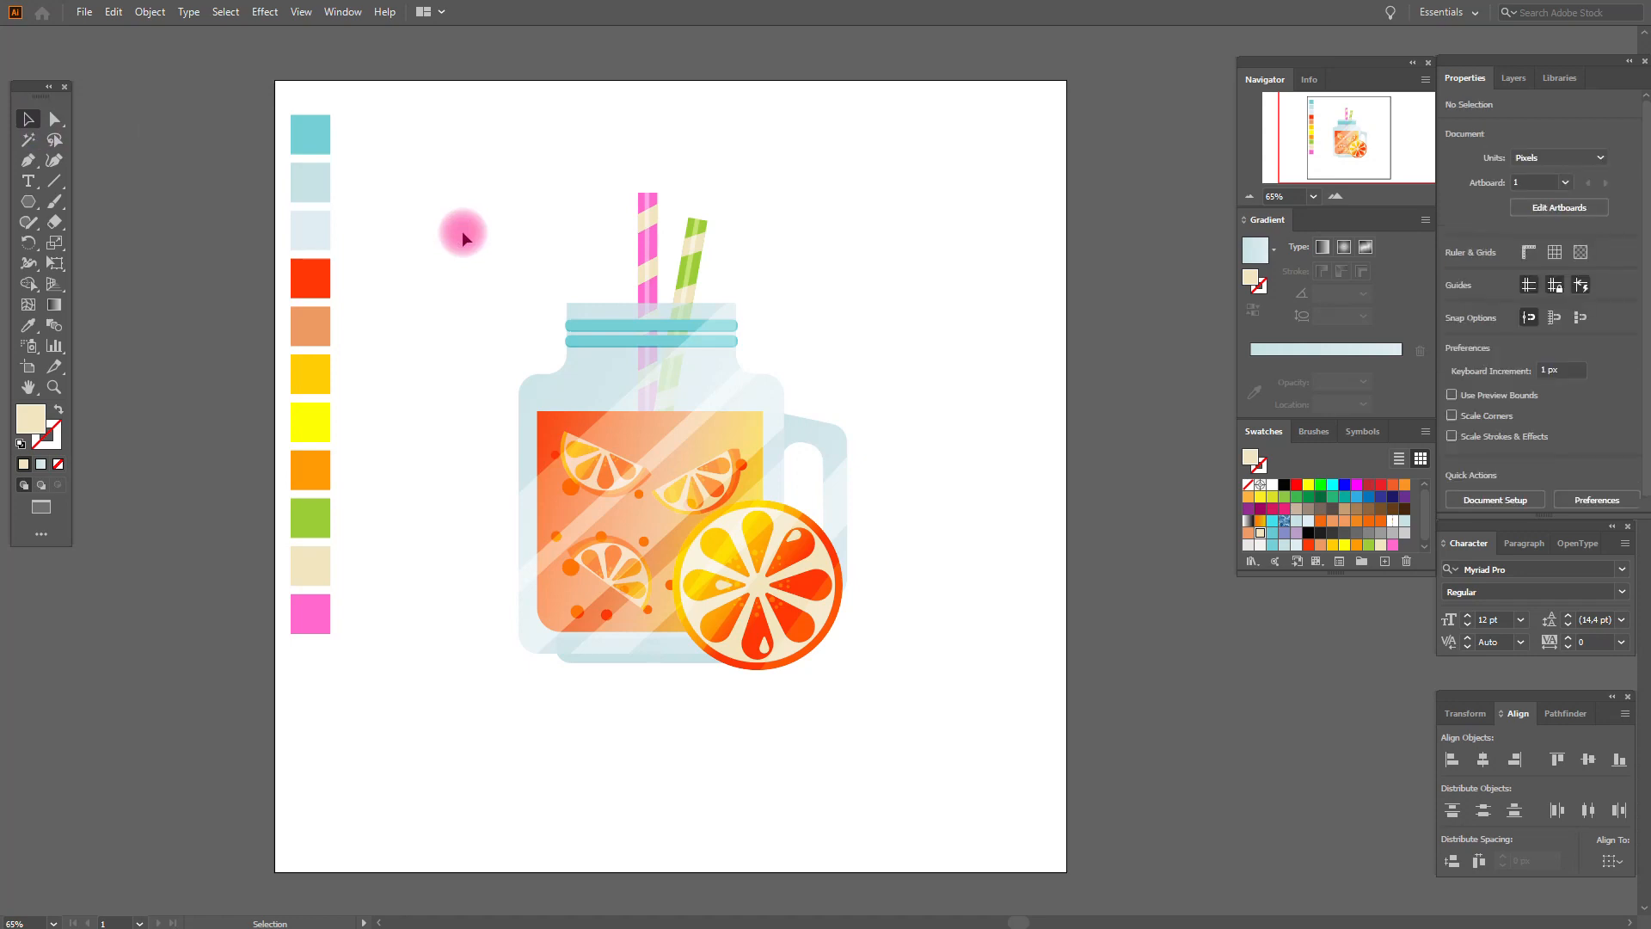
left_click_drag(646, 243, 730, 229)
left_click(684, 264)
left_click(841, 247)
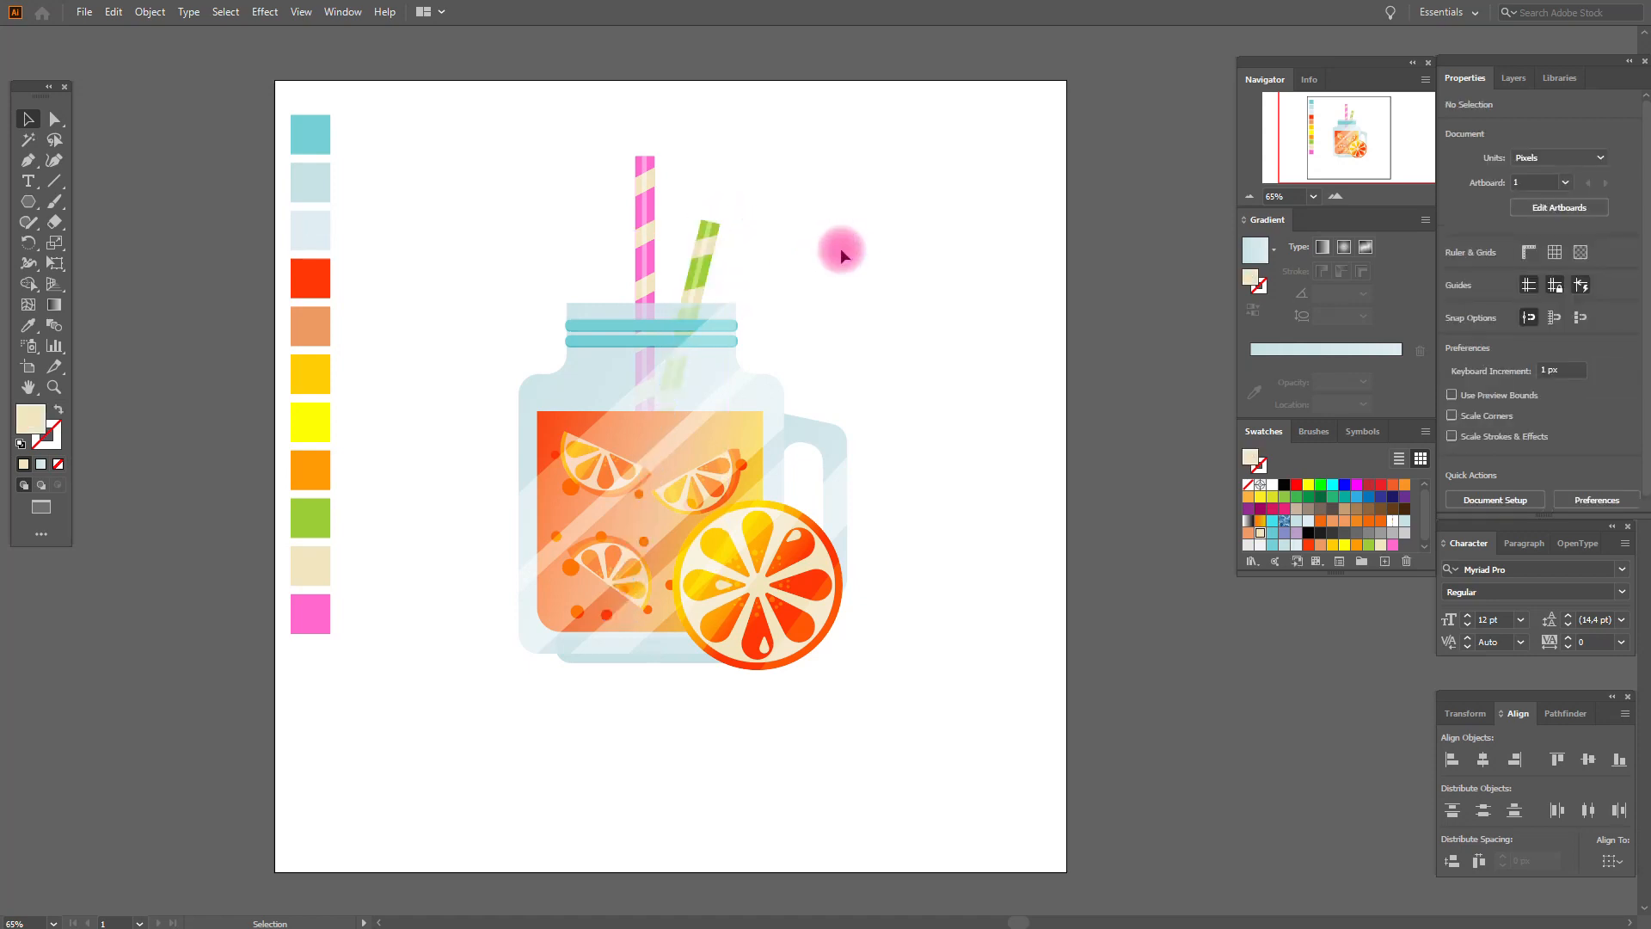
- Select the complete drink illustration and shift it straight down a little on the artboard
left_click_drag(517, 139, 950, 725)
left_click_drag(729, 553, 729, 580)
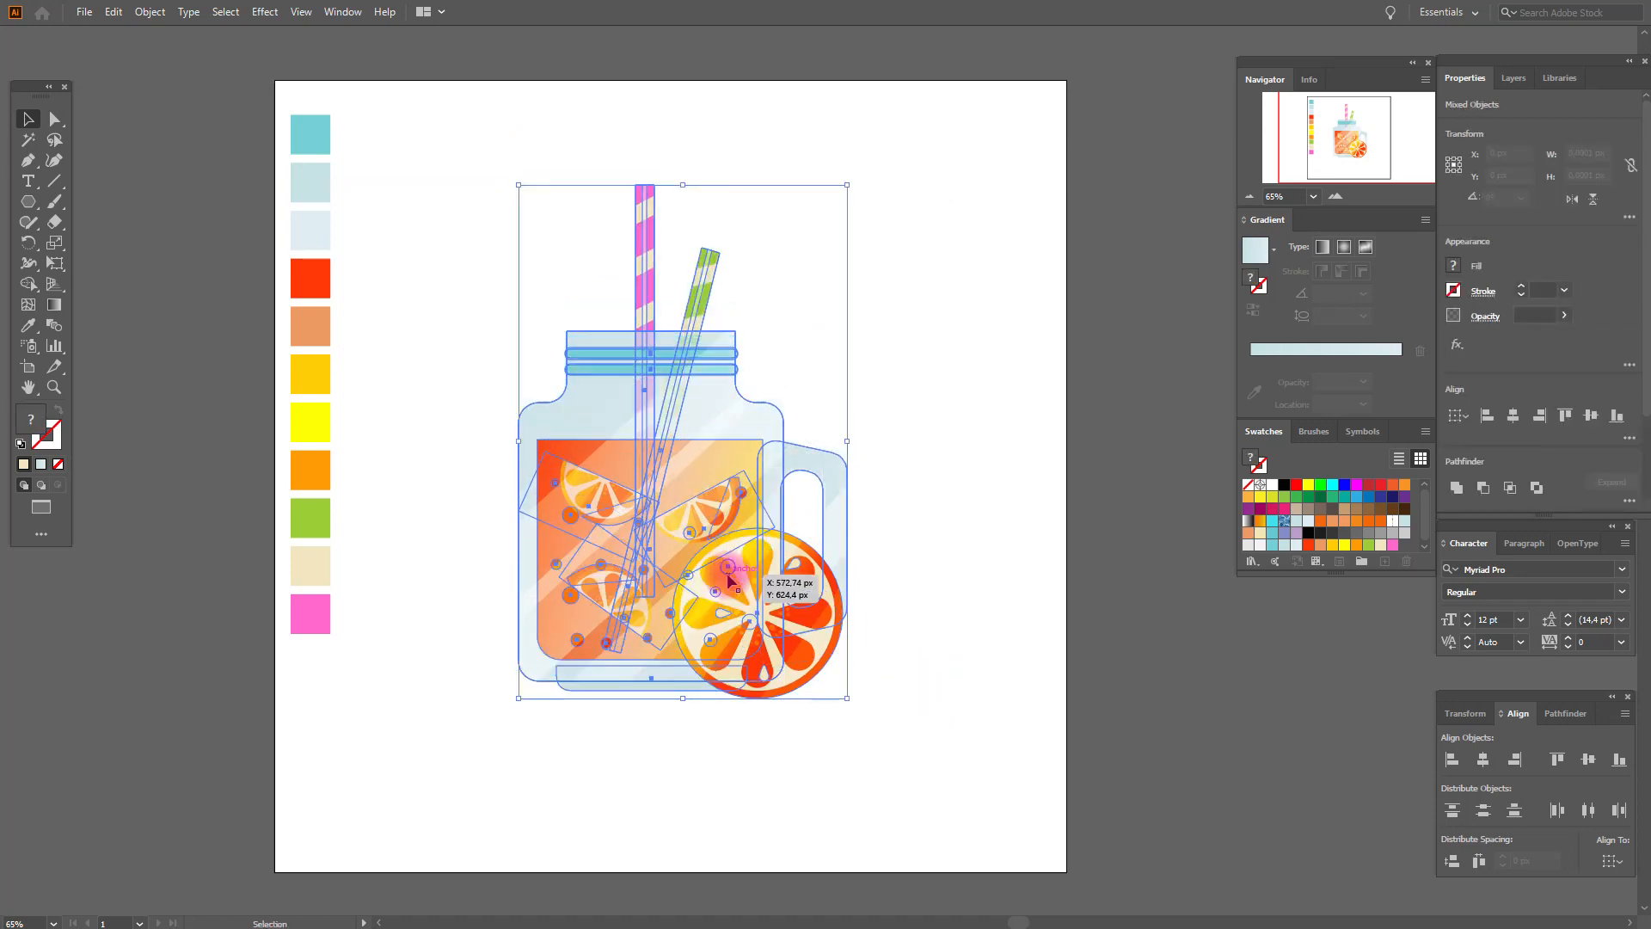
left_click(921, 548)
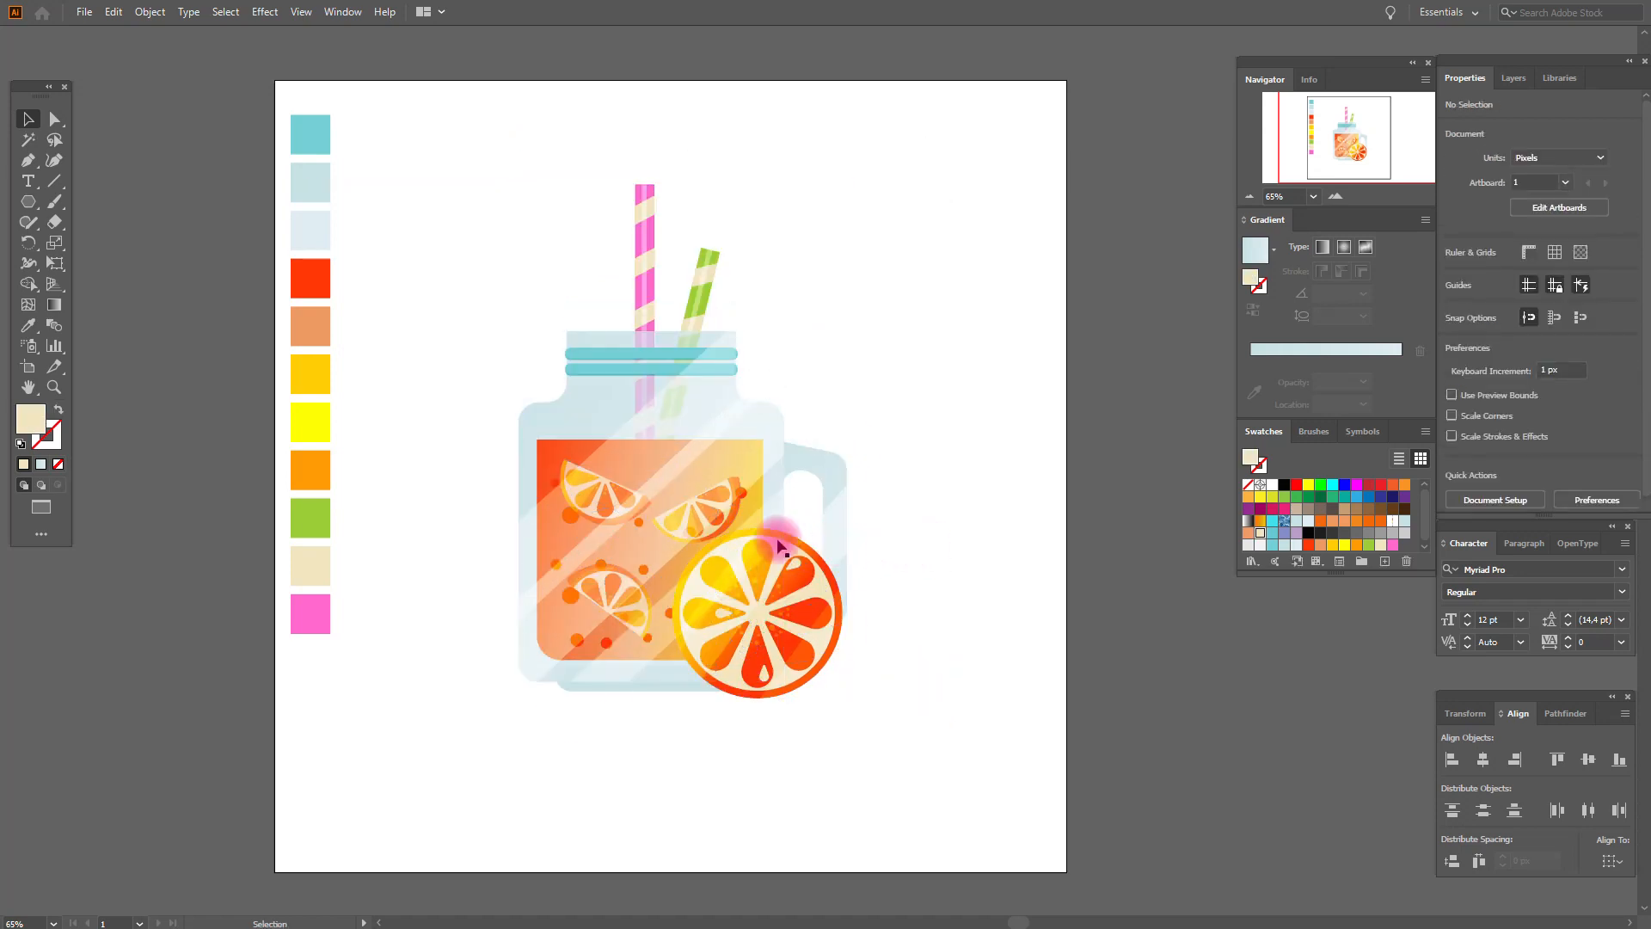
- Move the bubble beside the upper-right citrus wedge up near the drink's top right corner, clear of the wedge
left_click_drag(746, 502, 755, 508)
left_click(950, 505)
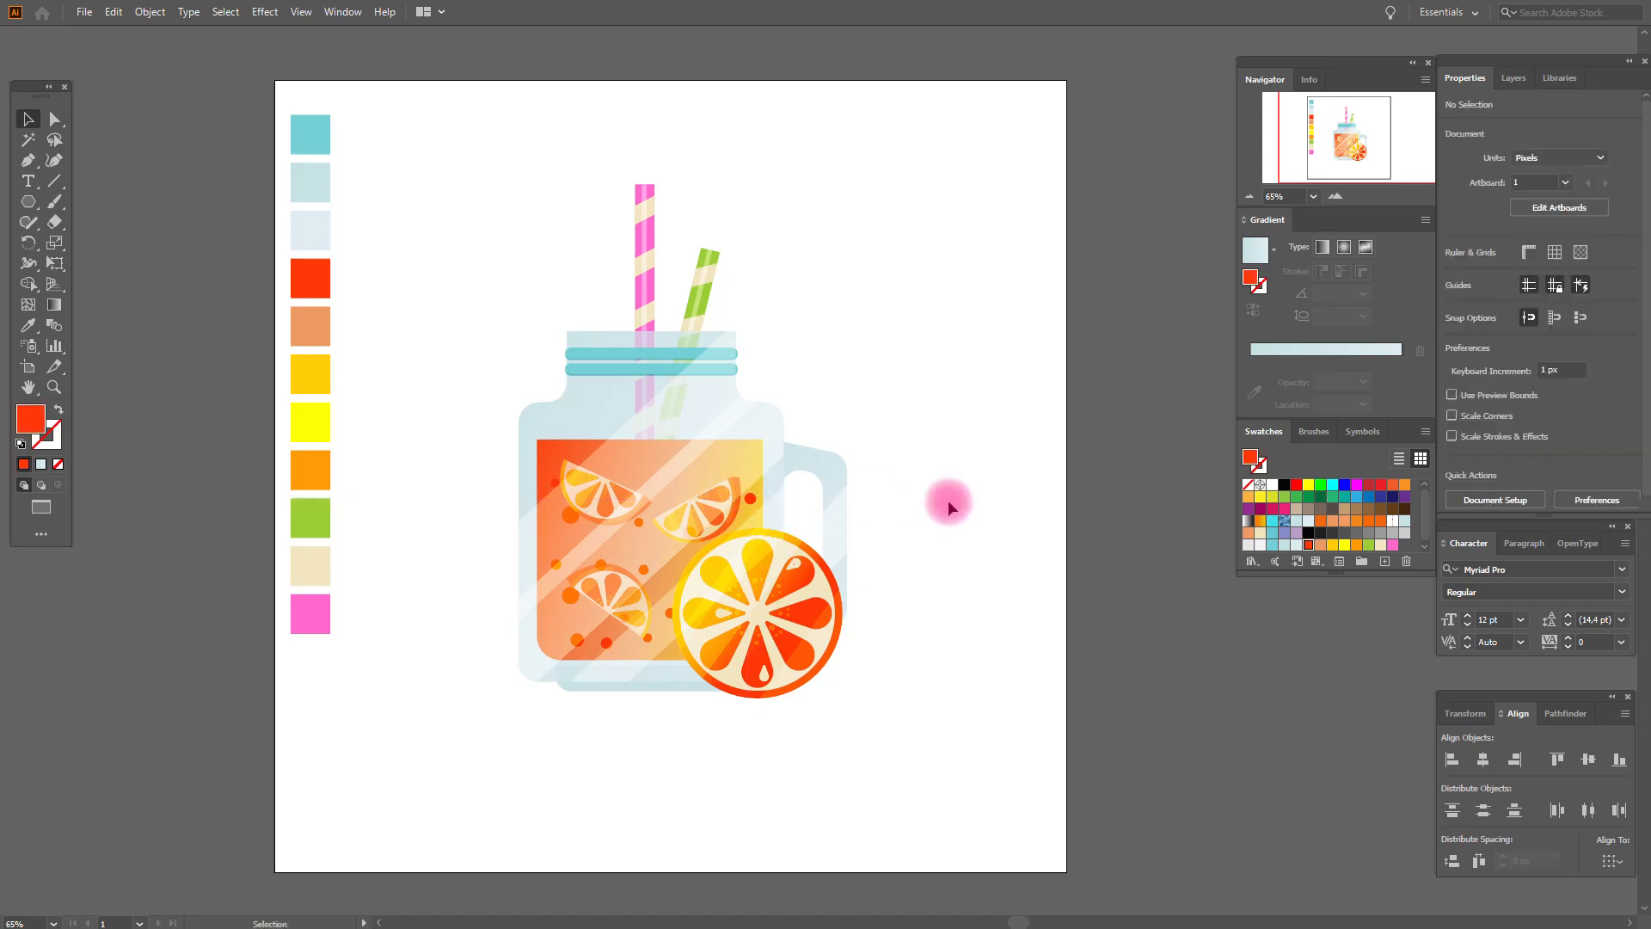
left_click_drag(753, 503, 755, 468)
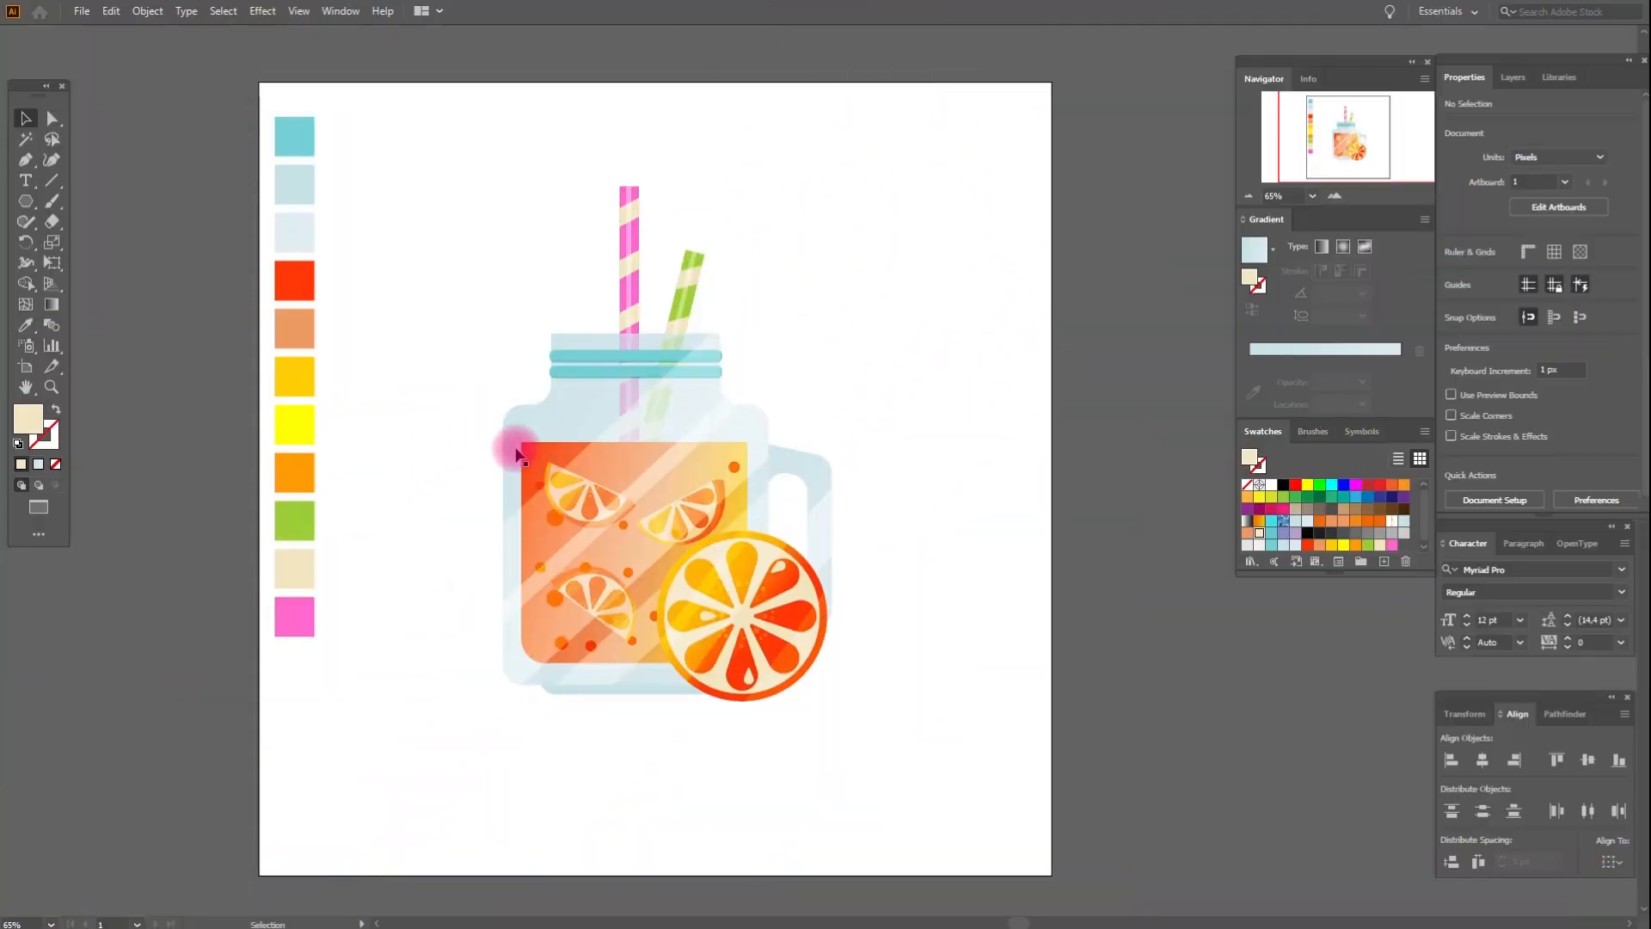
- Paint a closed, curved L-shaped white outline about 147 × 185 px along the drink's left and bottom edges with the Paintbrush
left_click_drag(510, 444, 569, 469)
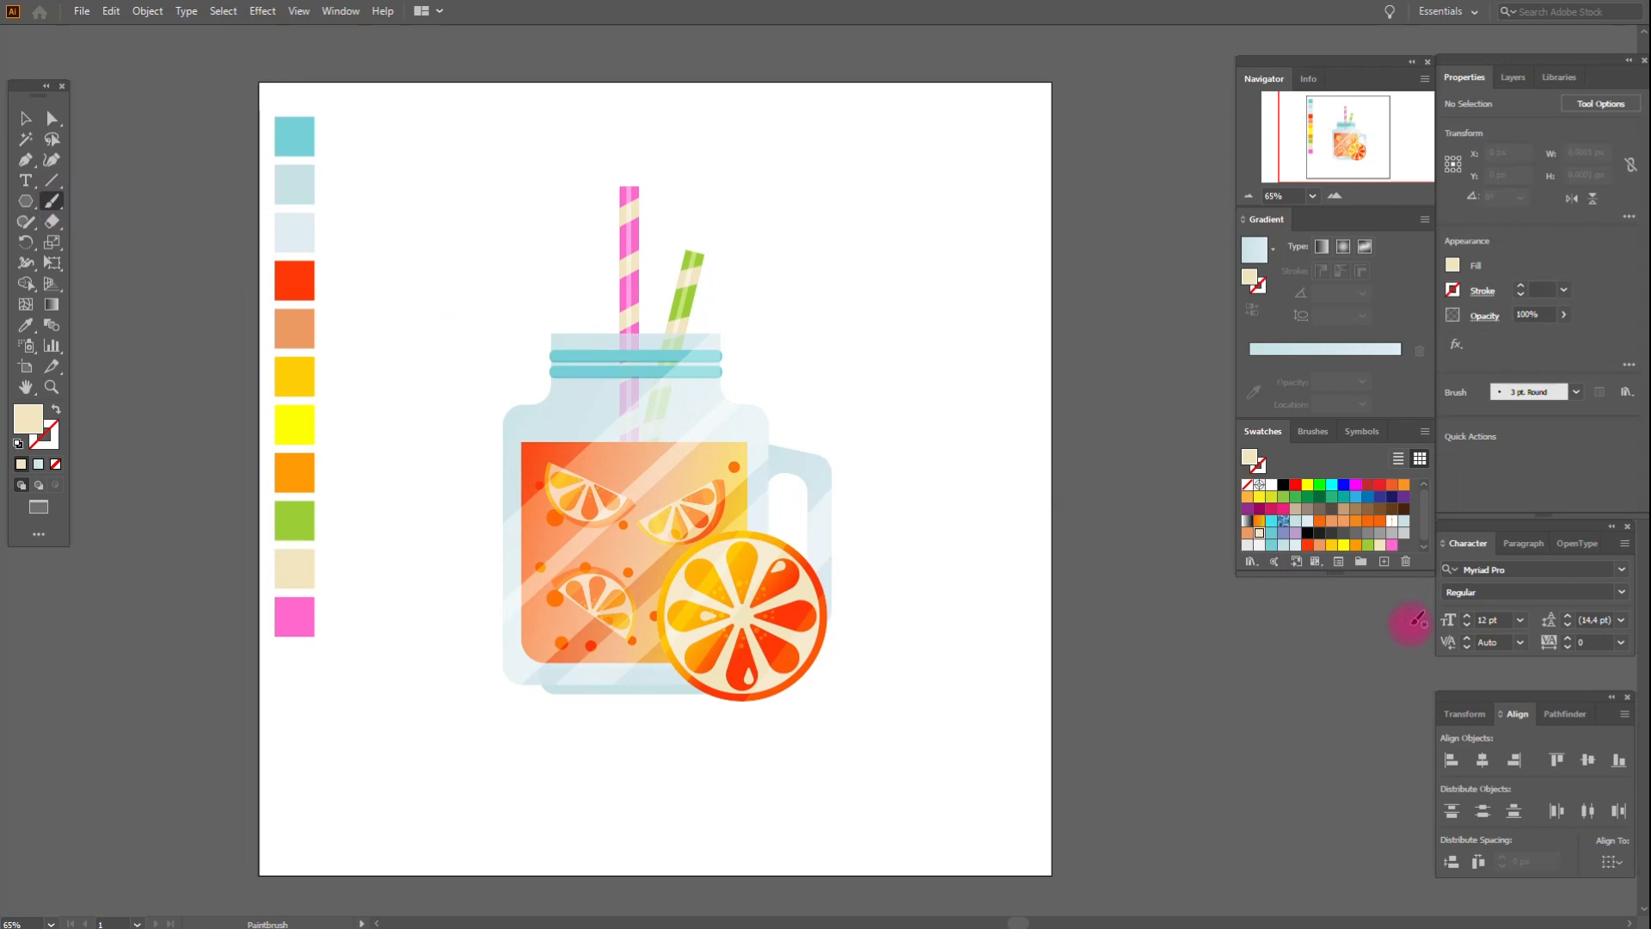
left_click(1271, 485)
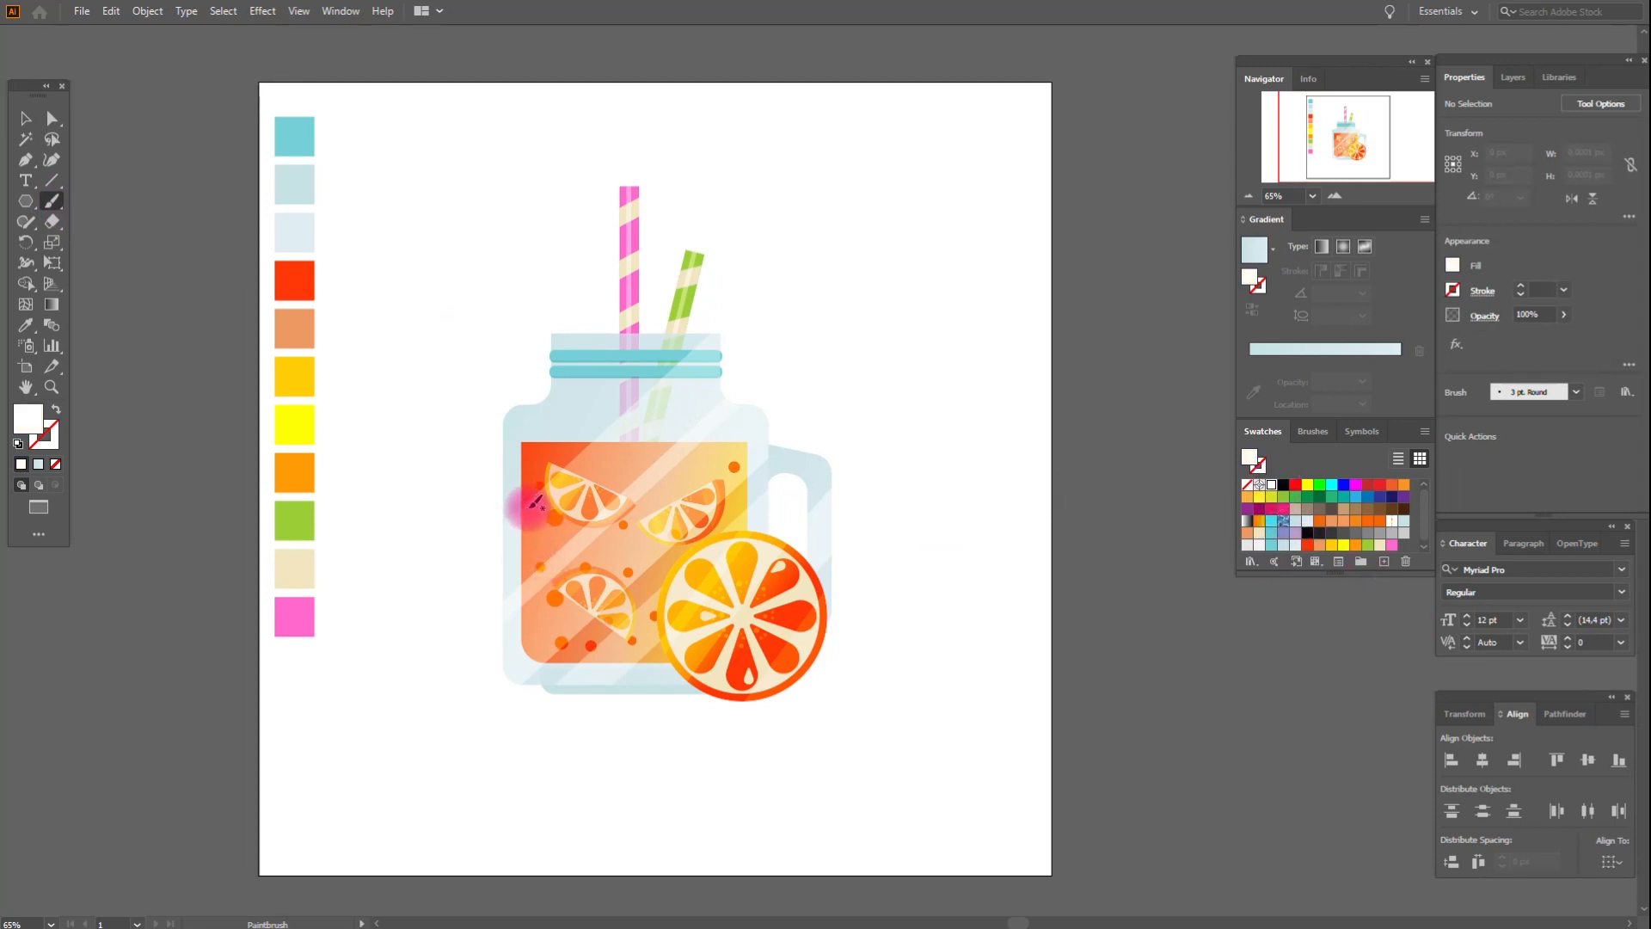
key("x")
key("F6")
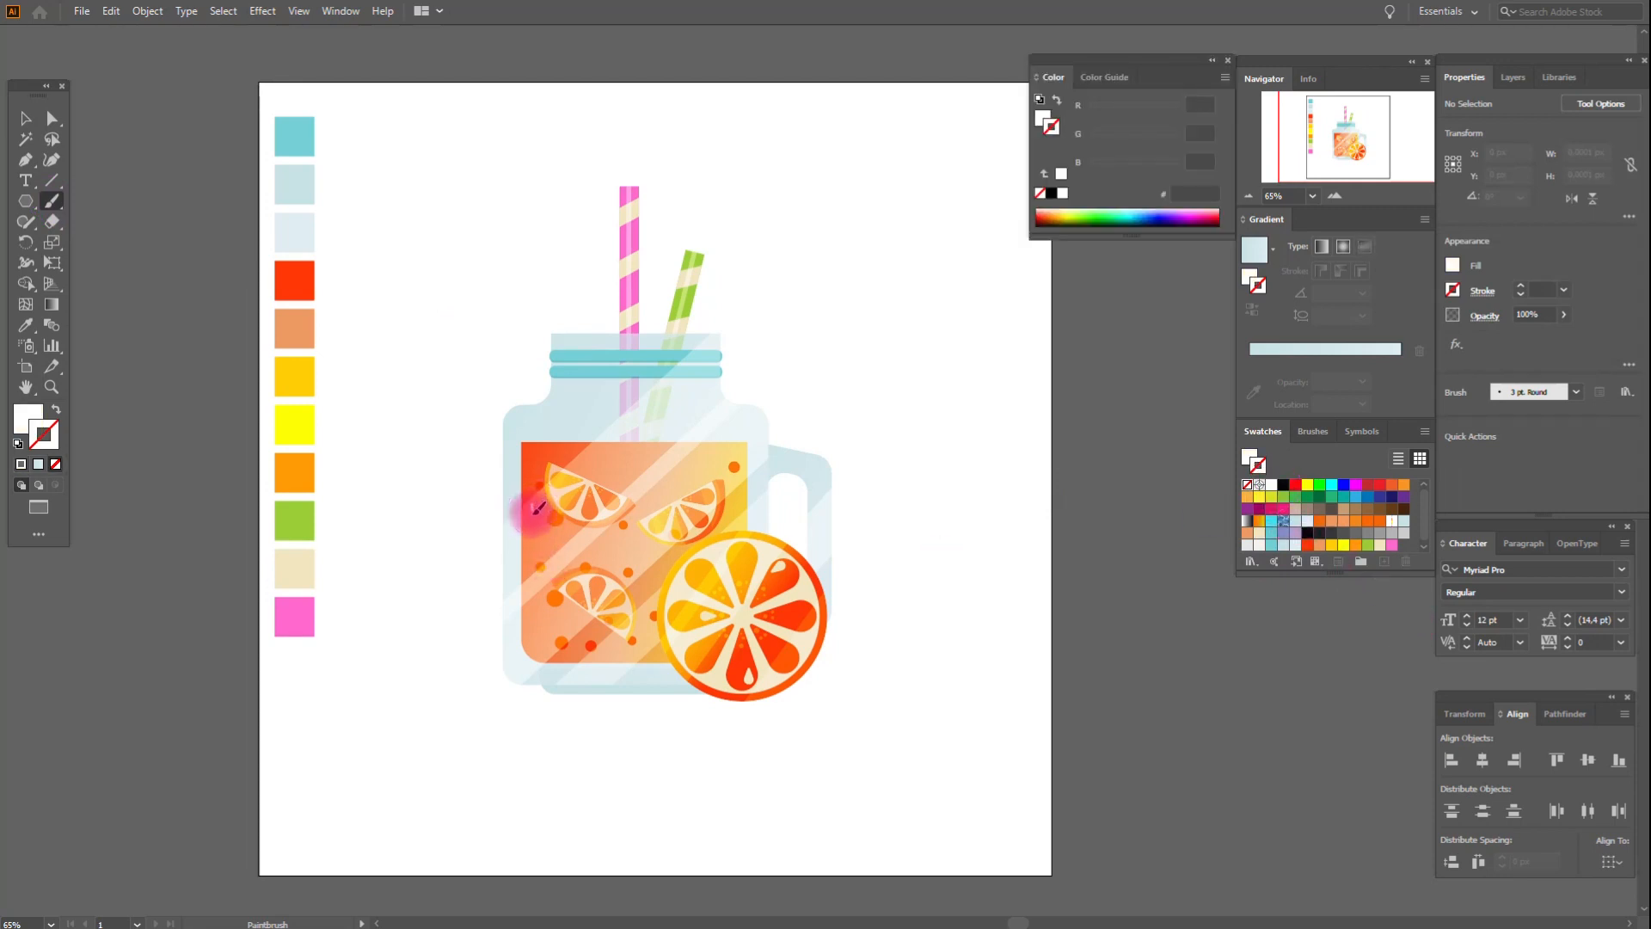
mouse_move(539, 526)
left_mouse_down()
mouse_move(539, 620)
mouse_move(590, 653)
mouse_move(646, 651)
mouse_move(593, 642)
left_mouse_up()
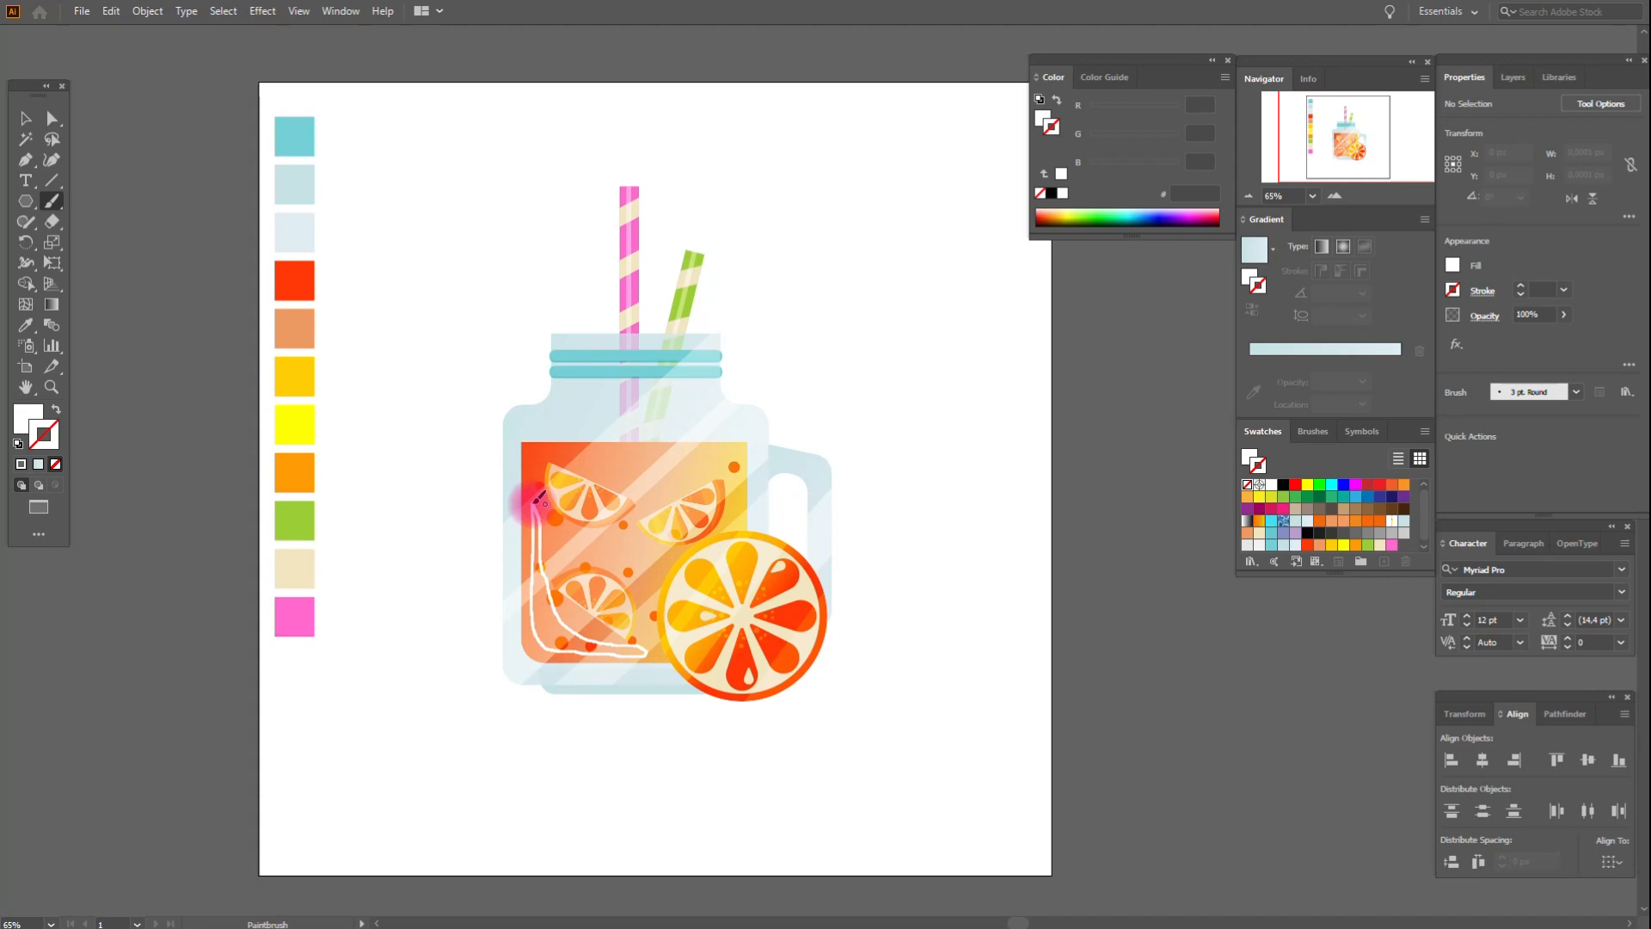
left_click_drag(539, 497, 538, 499)
- Swap the curved outline's white stroke for a solid white fill and set its opacity to 70%
left_click(26, 125)
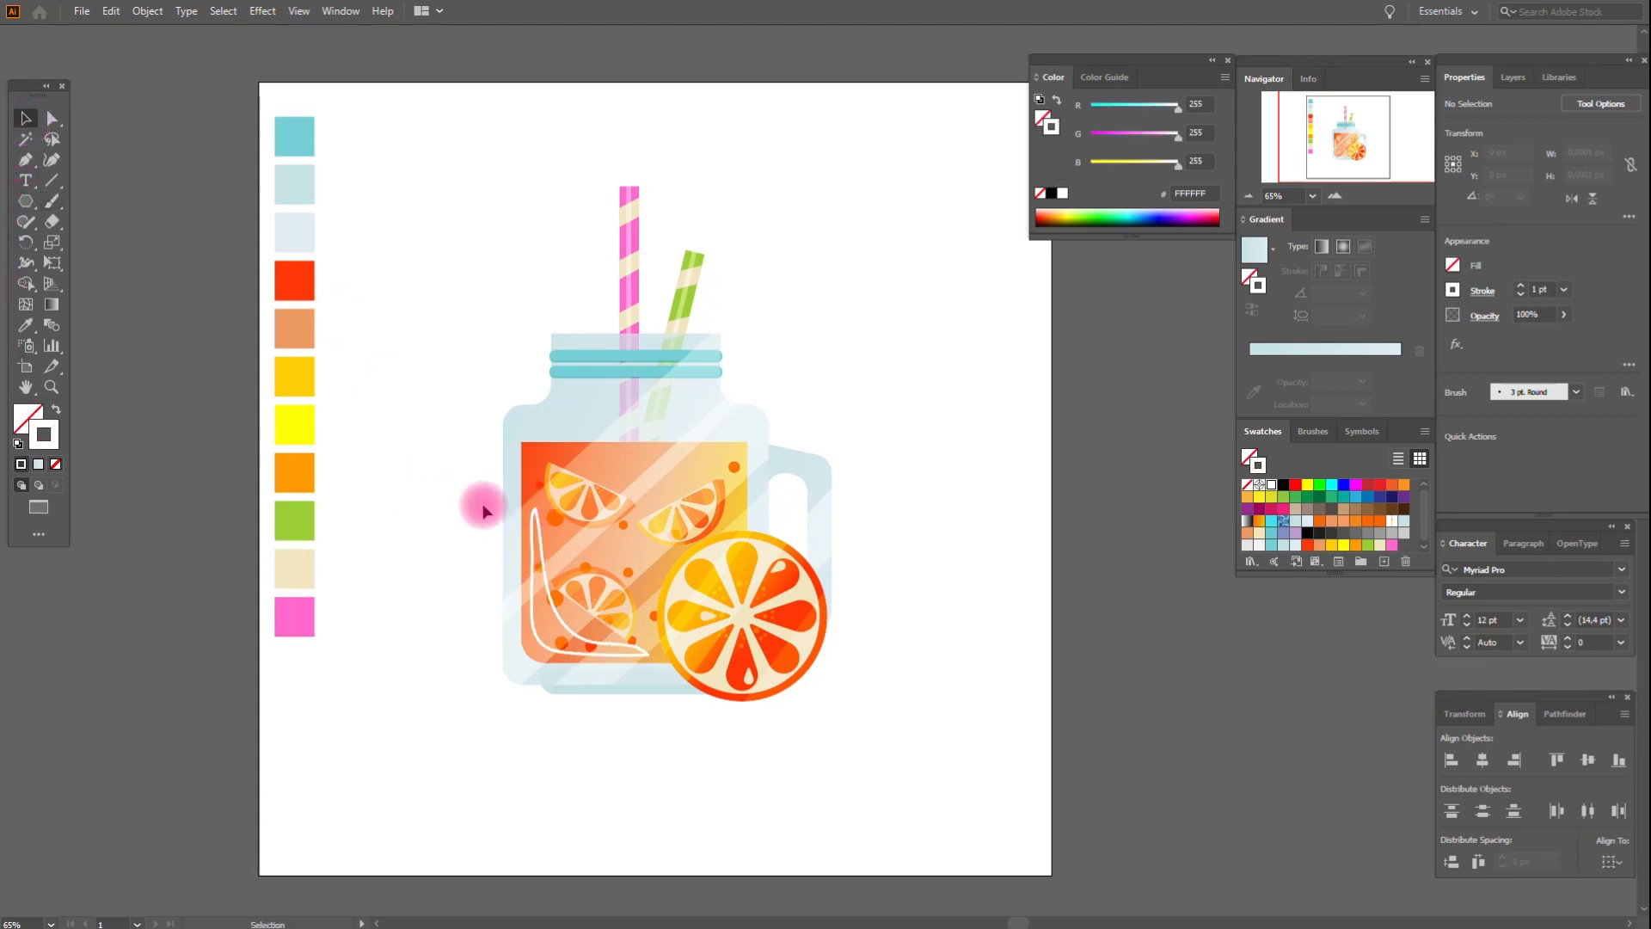
left_click(533, 563)
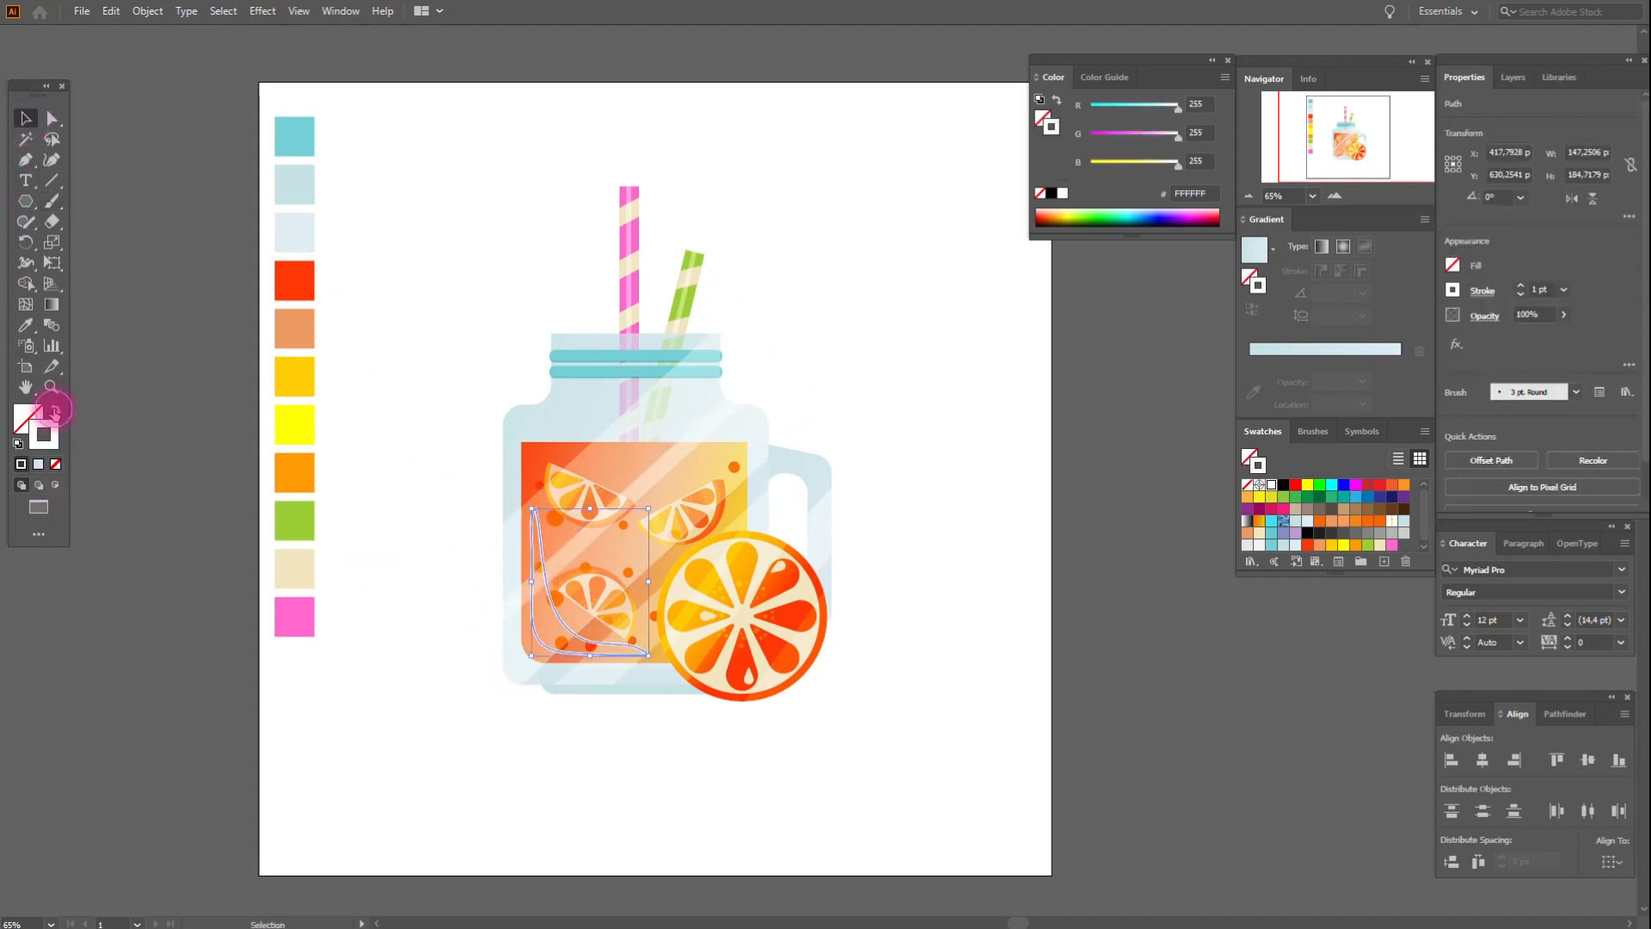
left_click(54, 411)
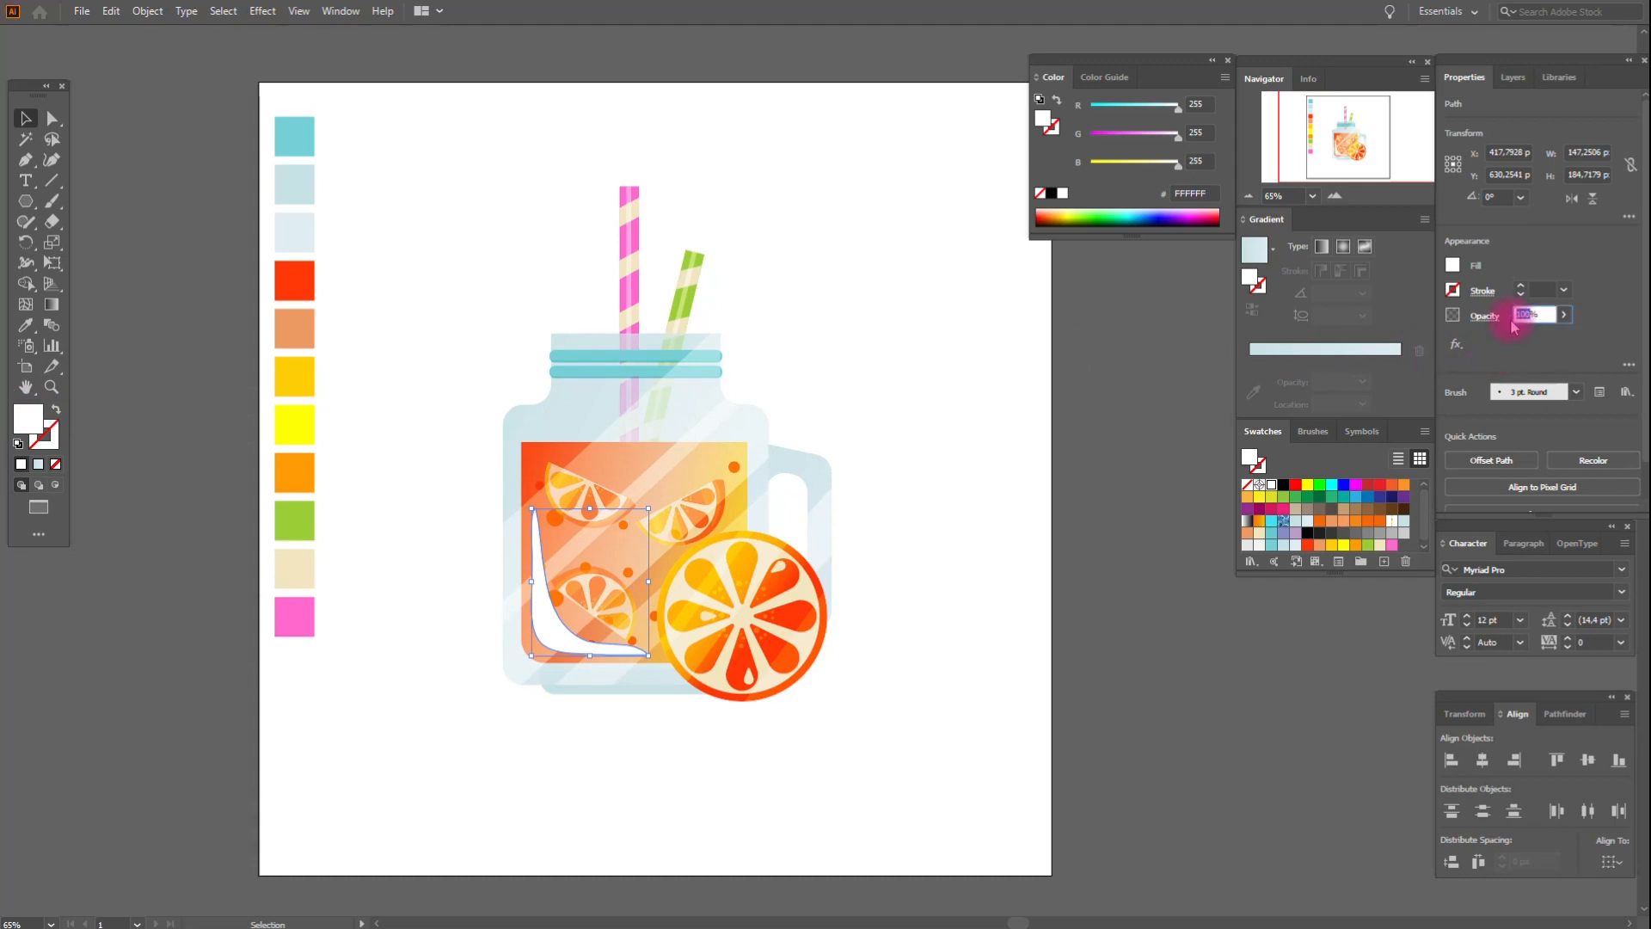
left_click(1512, 323)
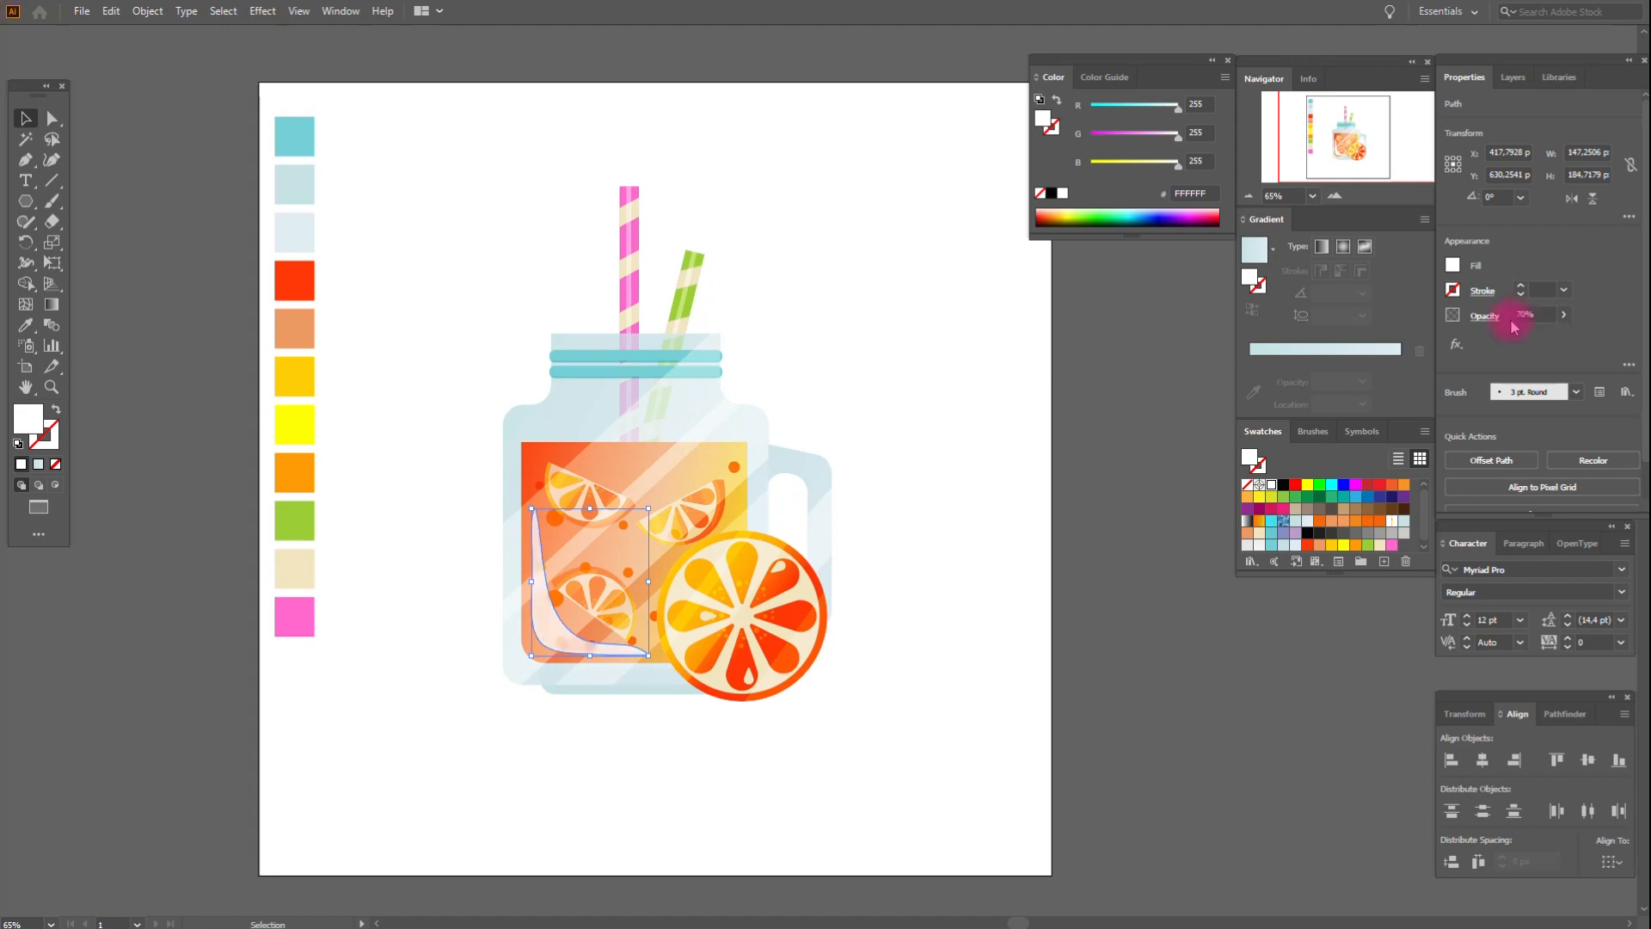
left_click(980, 456)
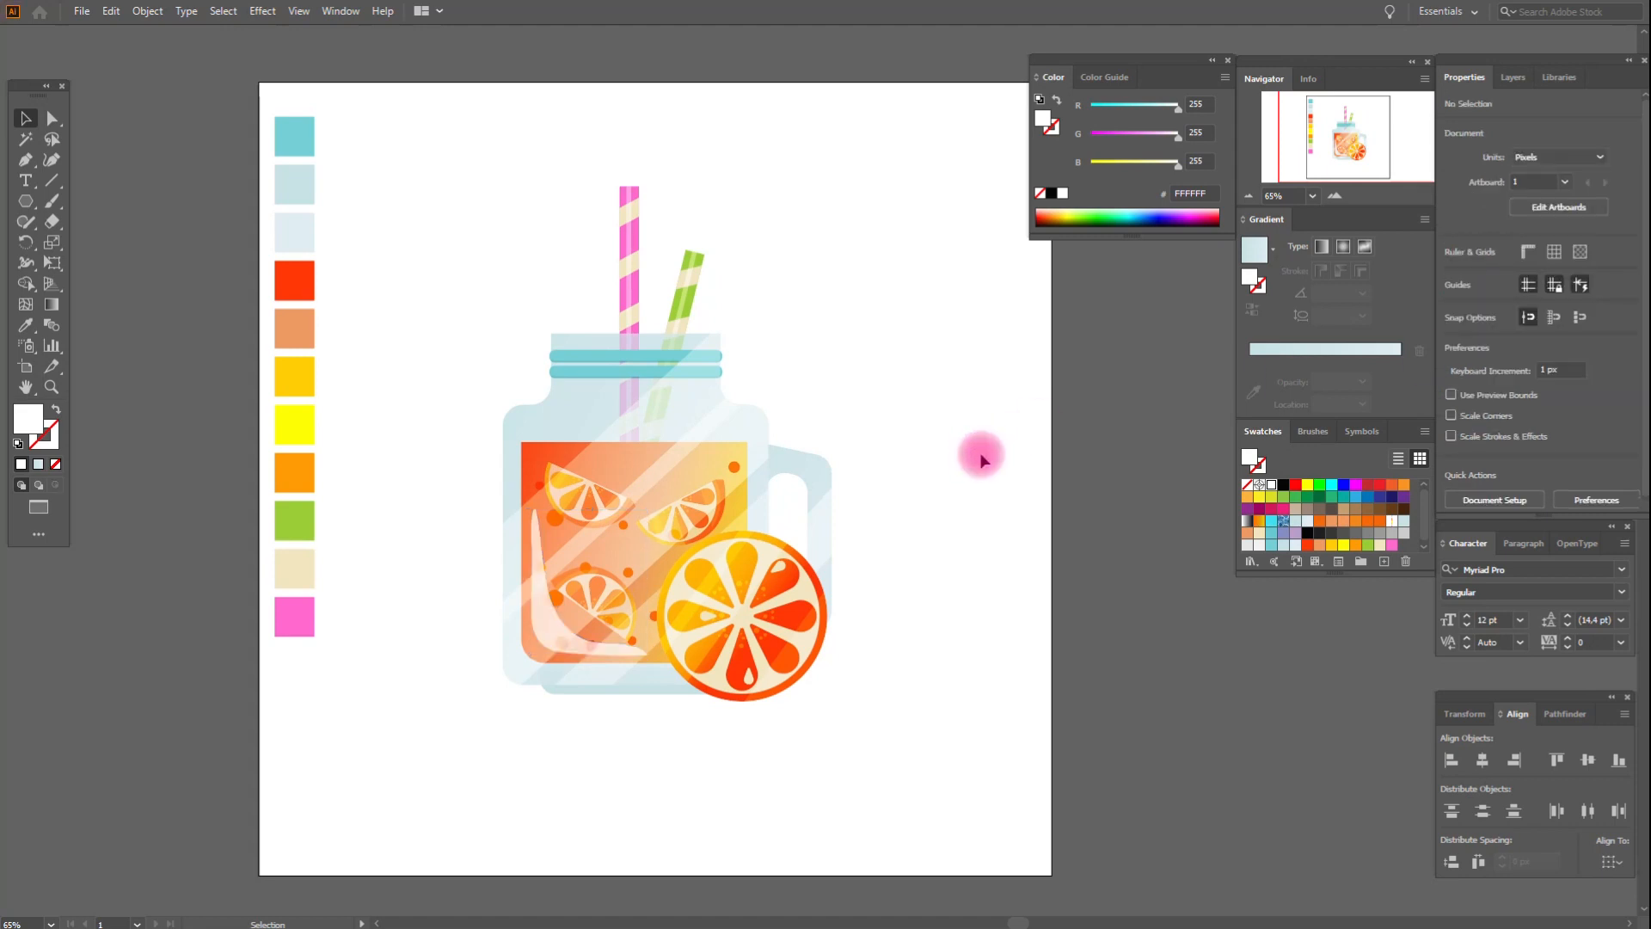
- Reduce the curved white highlight's opacity further, below 70%
left_click(564, 638)
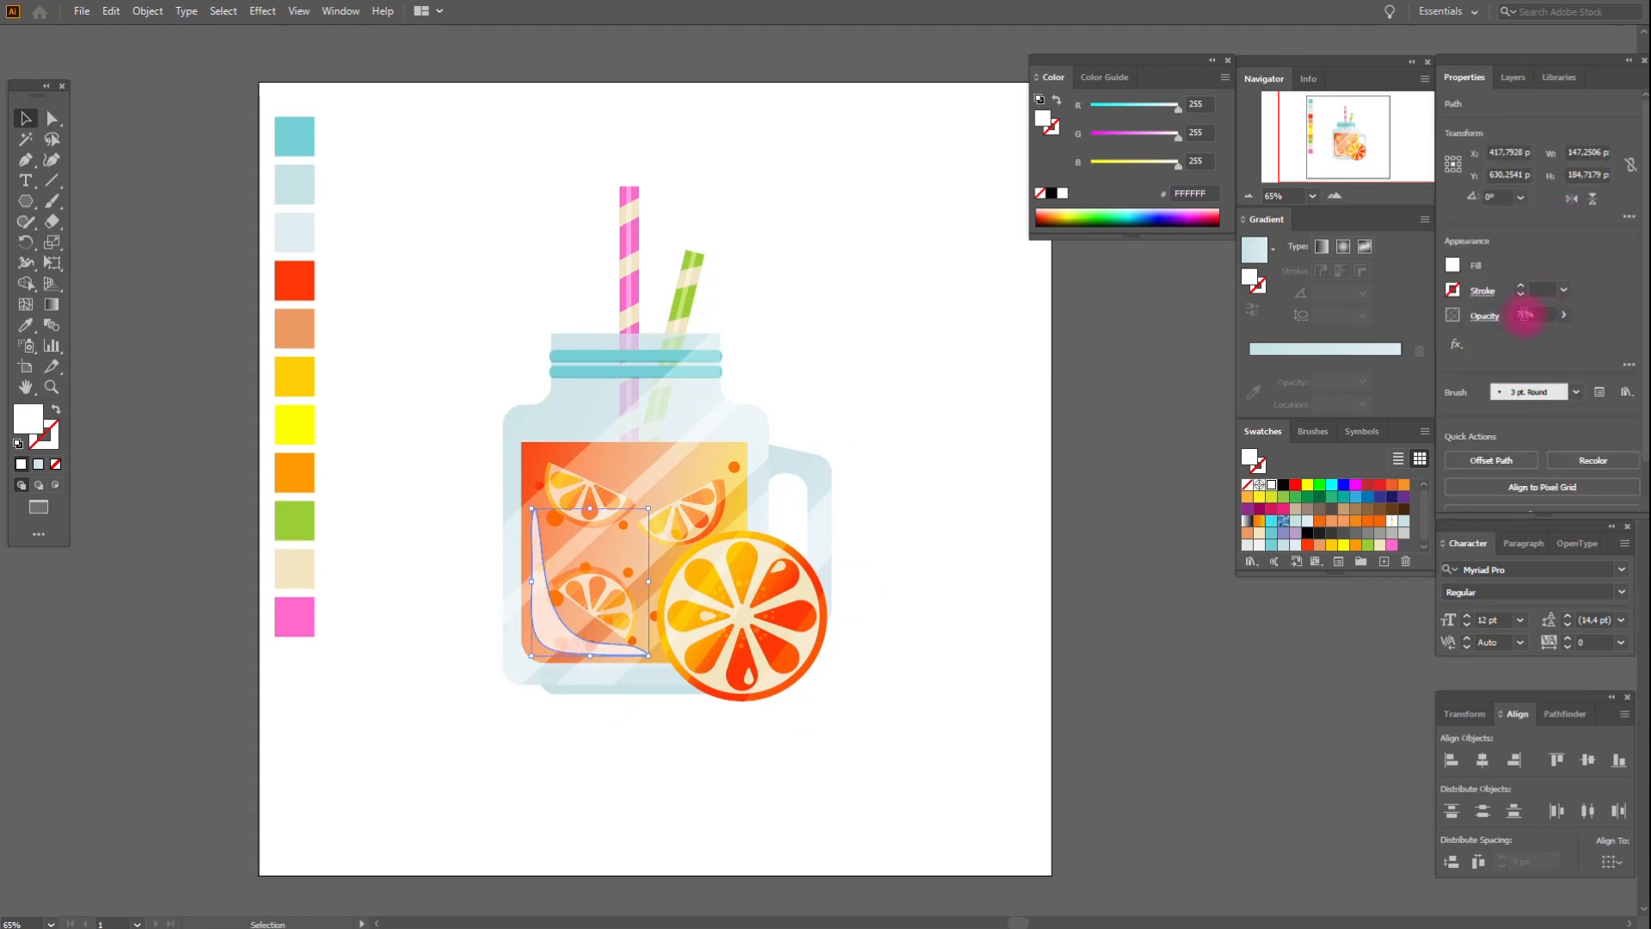
key("Return")
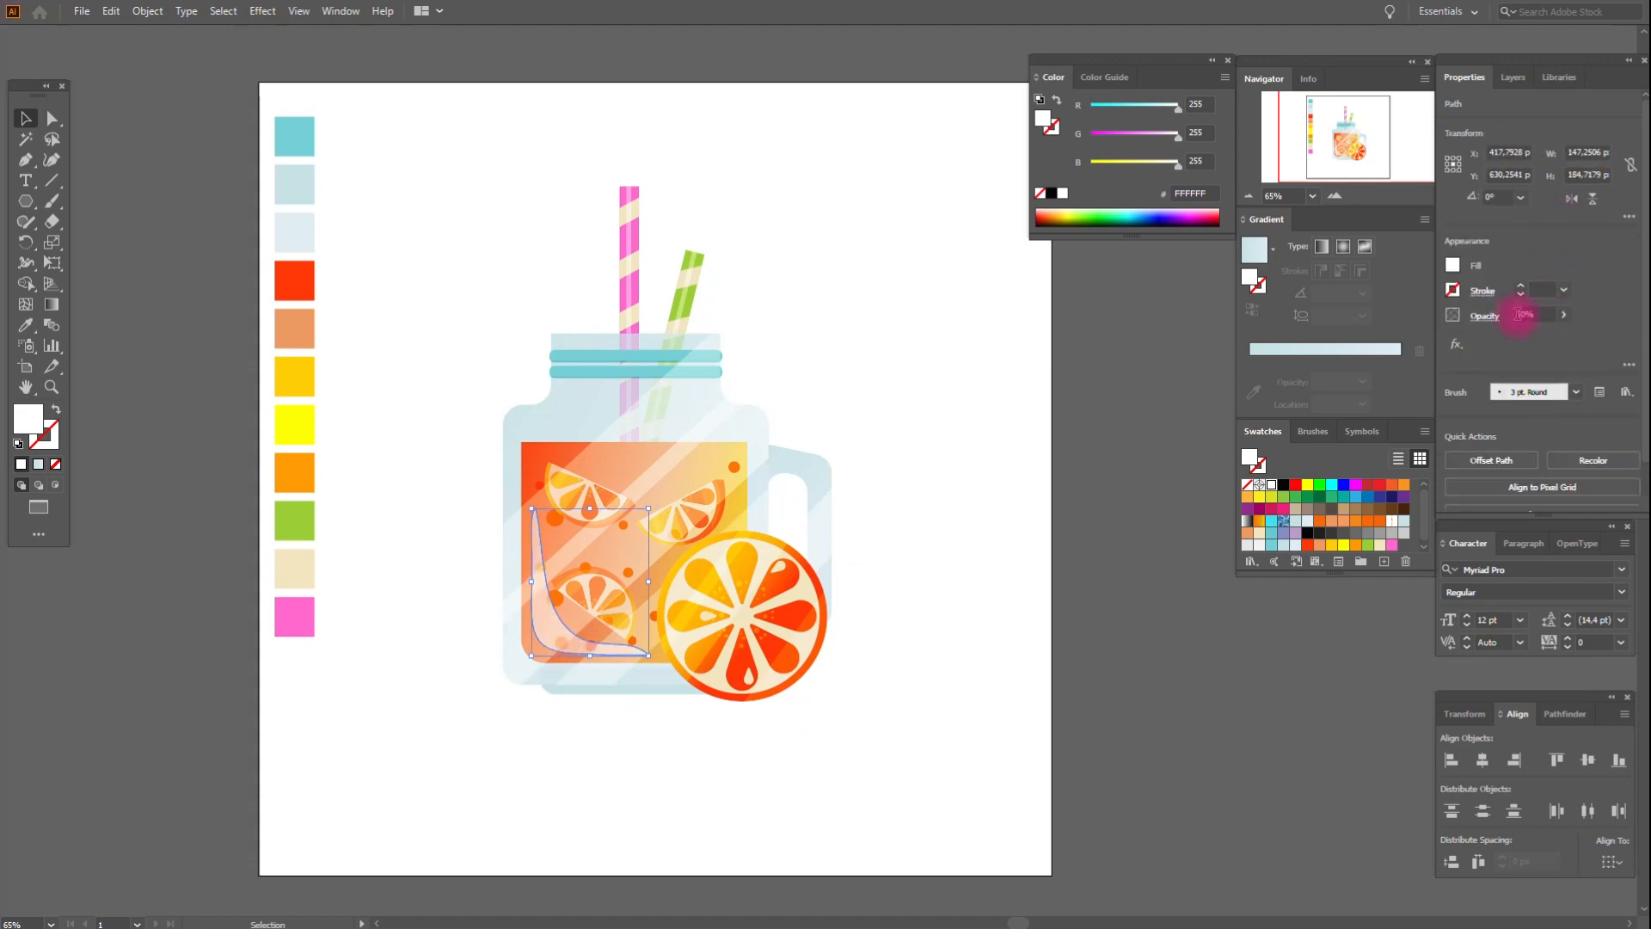
left_click(1028, 447)
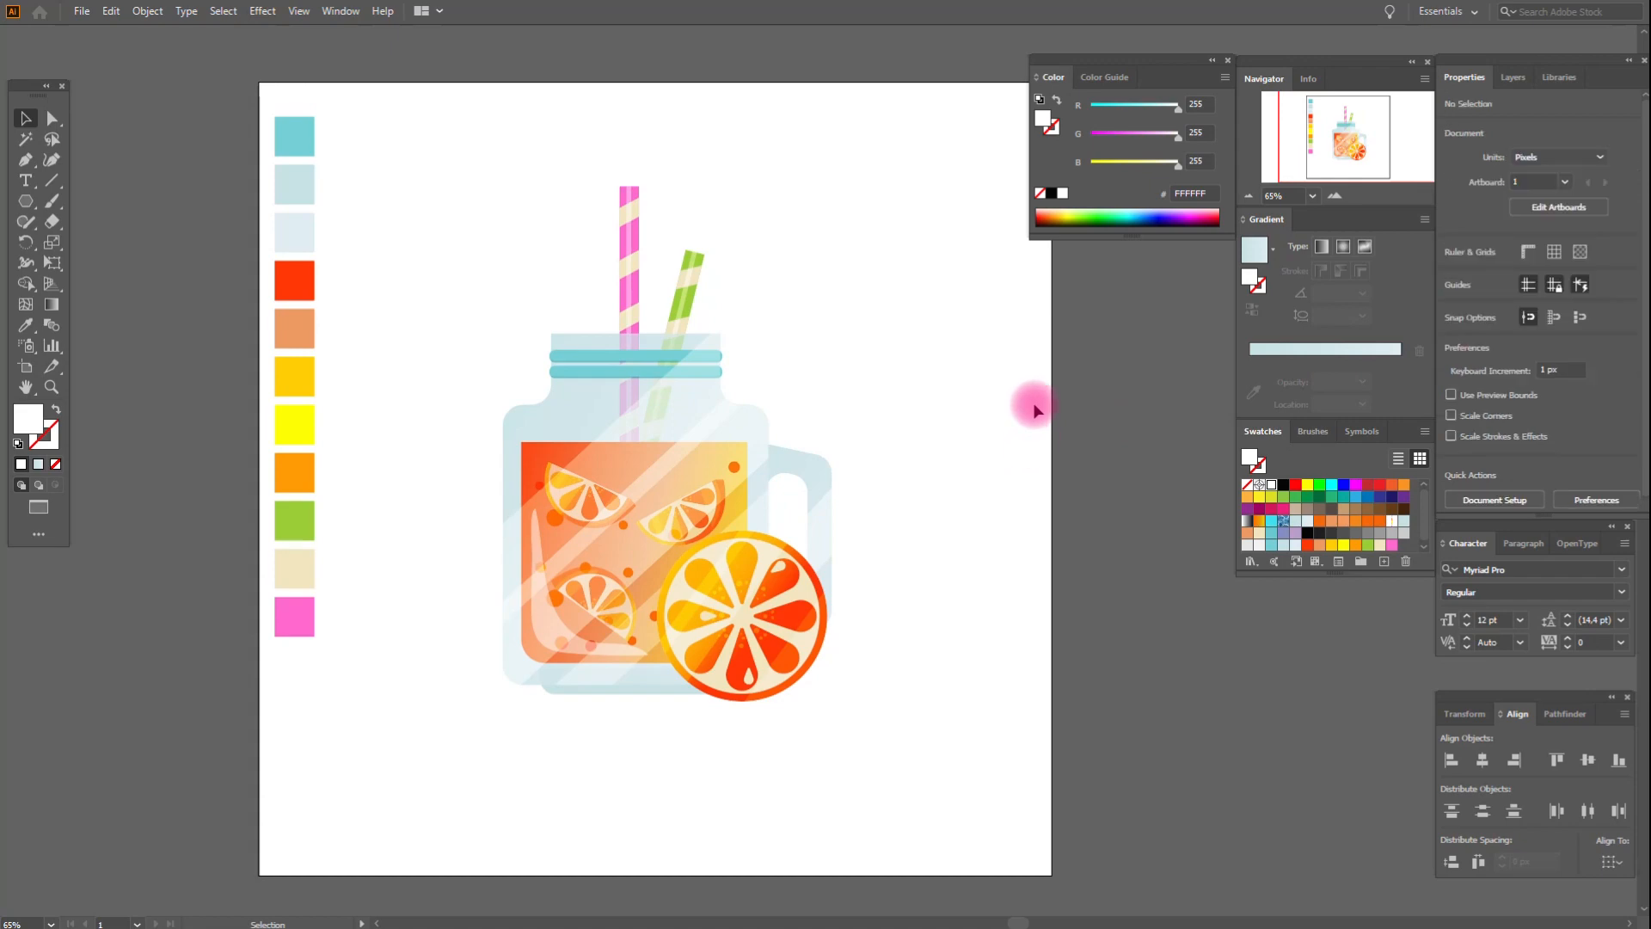